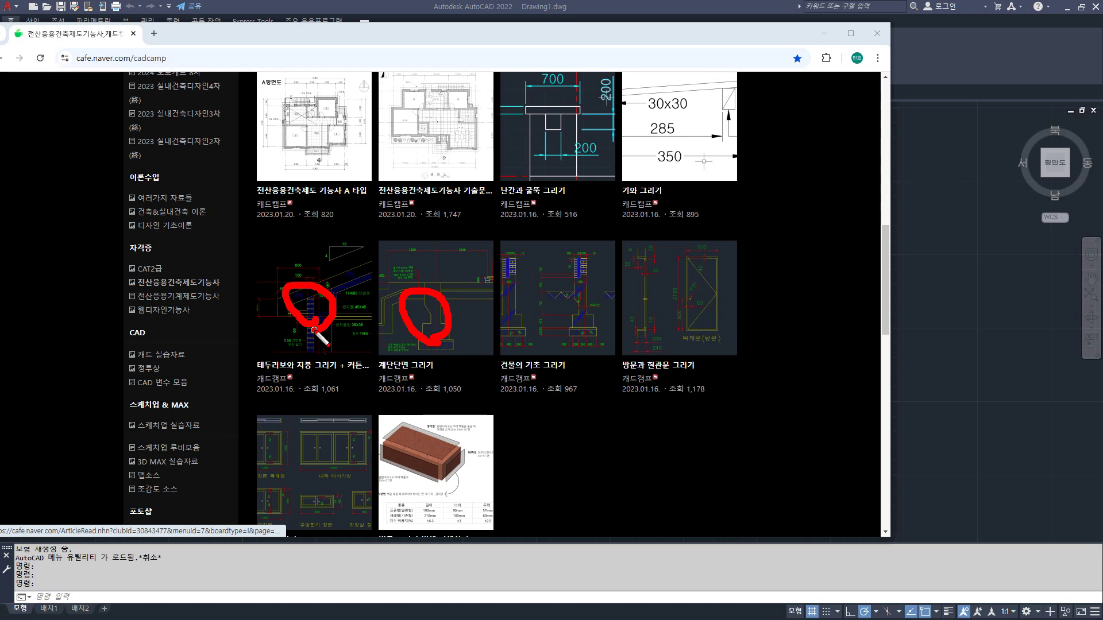
- Move the browser window with the reference drawings away and return to the empty AutoCAD drawing
mouse_move(345, 268)
mouse_down()
mouse_move(332, 283)
mouse_move(418, 280)
mouse_up()
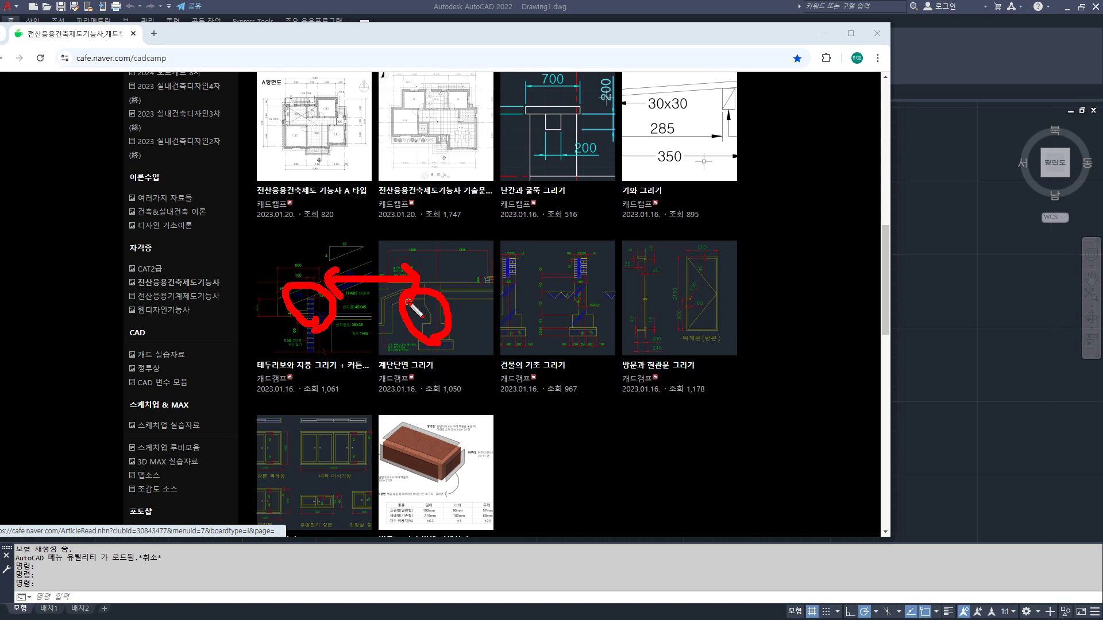
key(Escape)
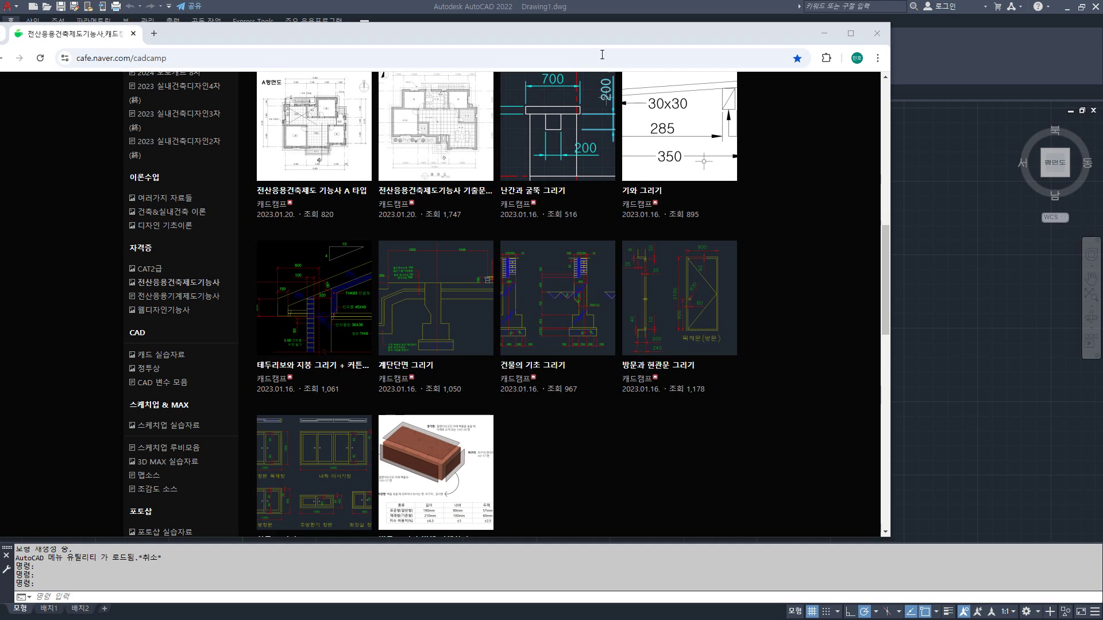
drag(598, 35, 0, 35)
click(646, 278)
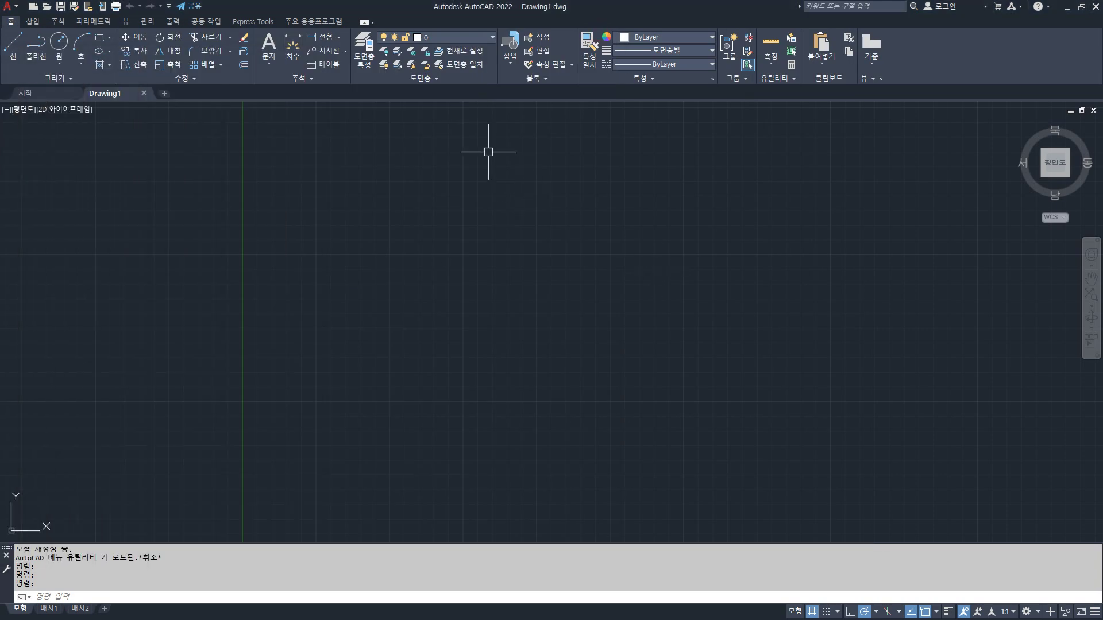
- Make COL the current layer in the new drawing
click(466, 37)
click(449, 80)
scroll(517, 352, down, 4)
middle_drag(517, 353, 350, 373)
scroll(505, 296, down, 4)
scroll(505, 296, up, 3)
mouse_move(438, 307)
middle_down()
mouse_move(475, 287)
mouse_move(433, 311)
middle_up()
- Draw one horizontal and one vertical construction line (XLINE) crossing at a common point to the upper right of the origin
text(x)
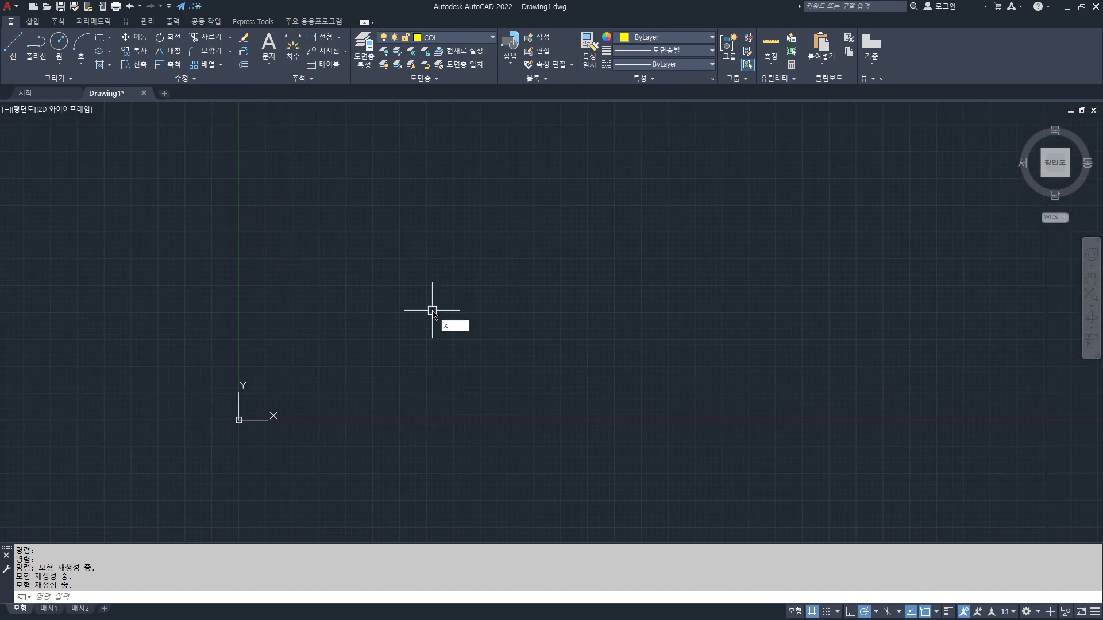
text(l)
key(Return)
click(512, 266)
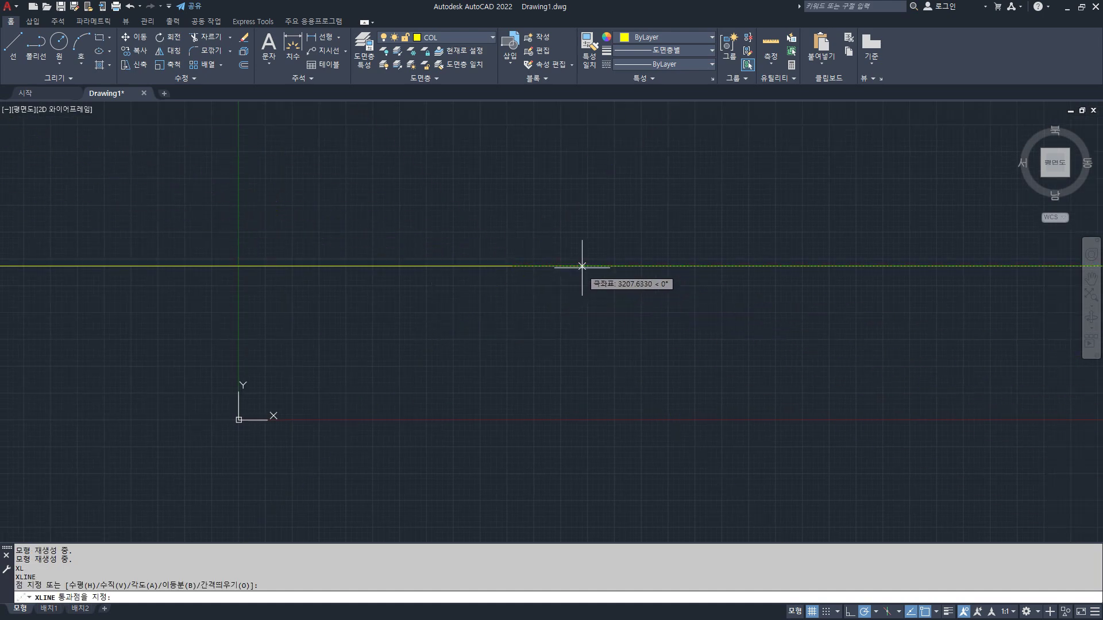
click(581, 261)
click(513, 225)
key(Return)
- Move the vertical construction line to the CEN layer so it serves as the centre line
click(512, 222)
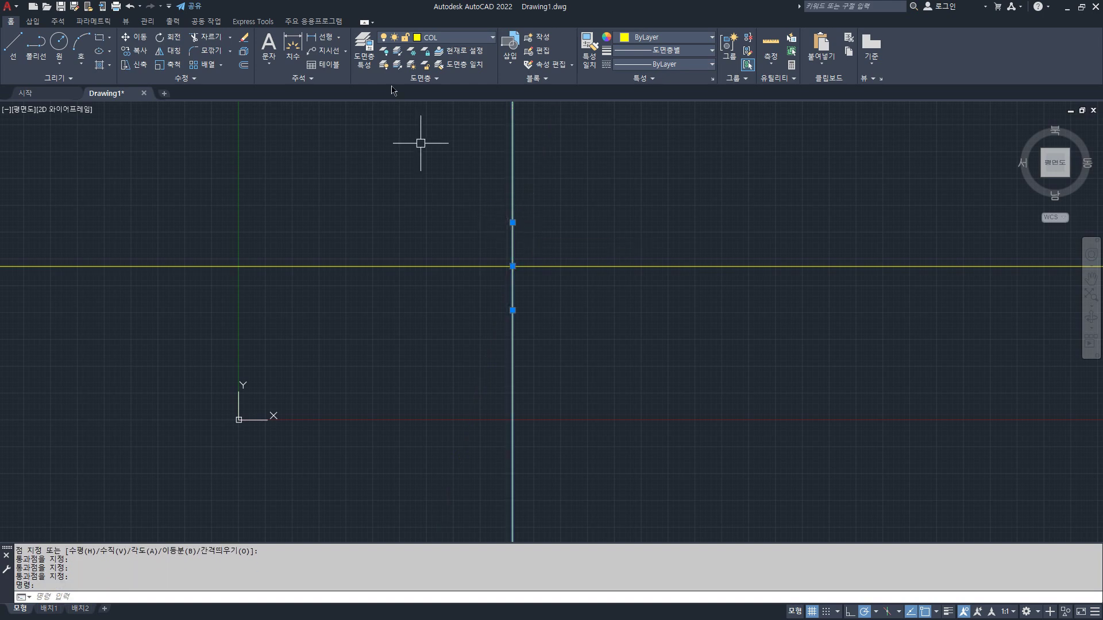
click(449, 37)
click(447, 69)
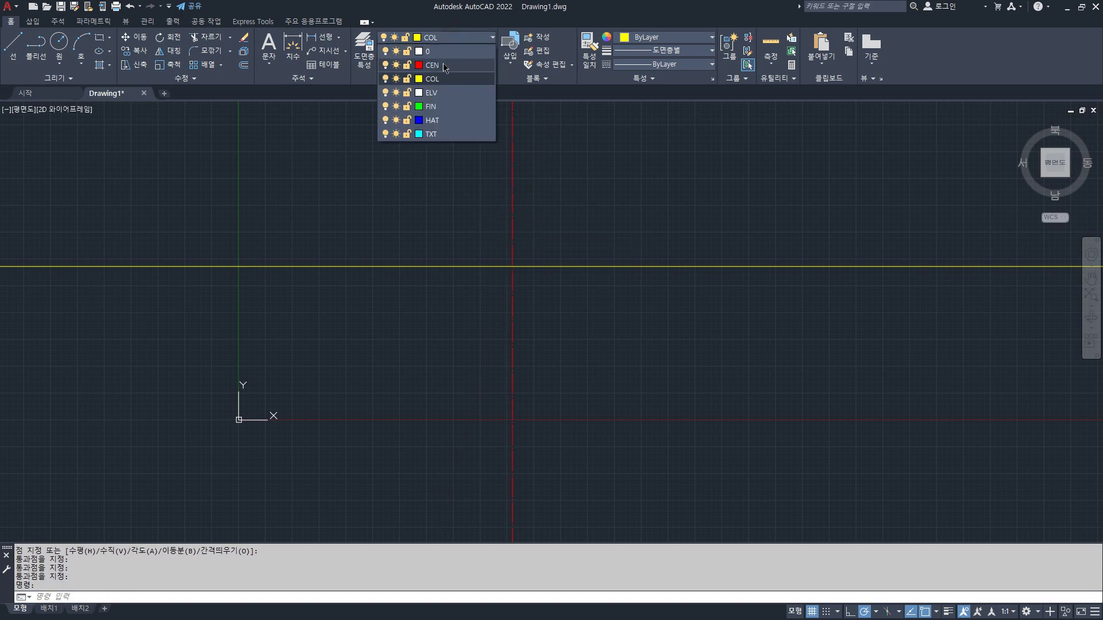
key(Escape)
- Check the drawing's global linetype scale with LTSCALE
text(lts)
key(Return)
key(Escape)
- Offset the horizontal construction line 700 downward
scroll(554, 291, up, 2)
mouse_move(408, 205)
mouse_down()
mouse_move(391, 284)
mouse_move(410, 275)
mouse_up()
text(o)
key(Return)
text(700)
key(Return)
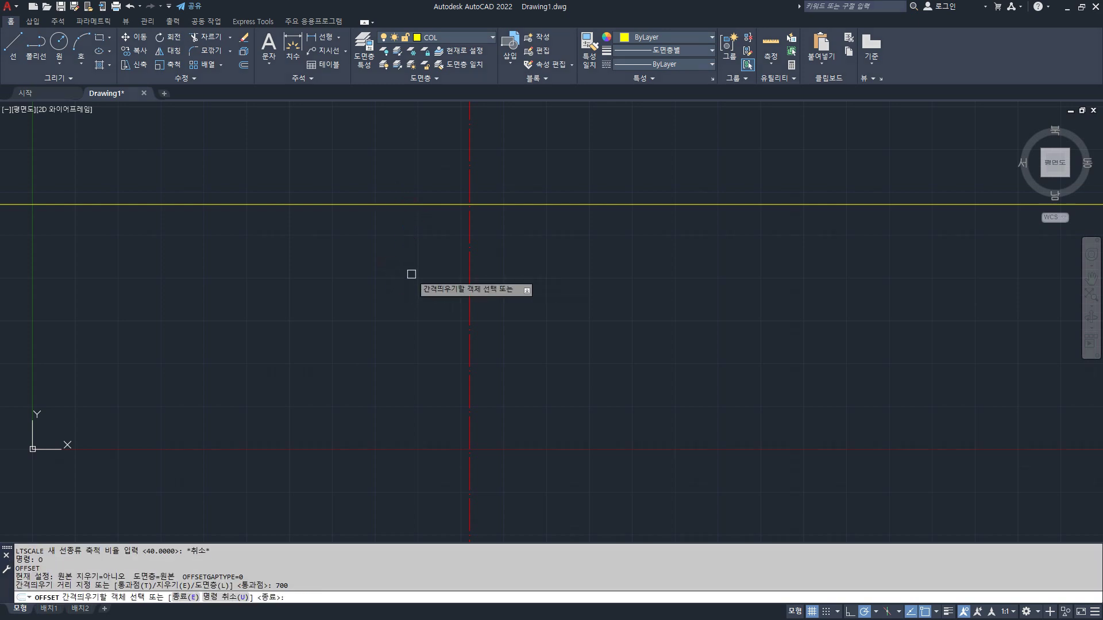
click(423, 205)
click(420, 276)
key(Return)
- Offset the lower horizontal line 400 downward to set the footing height
key(Return)
text(400)
key(Return)
click(426, 228)
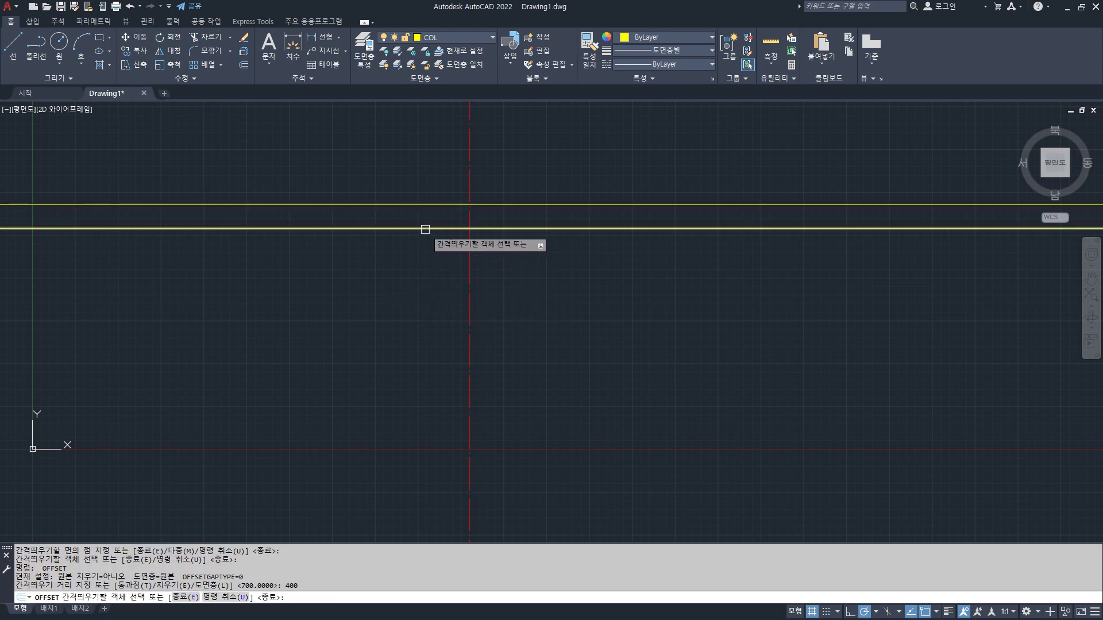
click(418, 295)
key(Return)
- Offset the footing's bottom line 50 downward for the levelling concrete layer
key(Return)
text(50)
scroll(492, 253, up, 6)
key(Return)
click(436, 207)
click(441, 239)
key(Return)
- Offset the lowest horizontal line 200 downward for the rubble base layer
key(Return)
text(200)
key(Return)
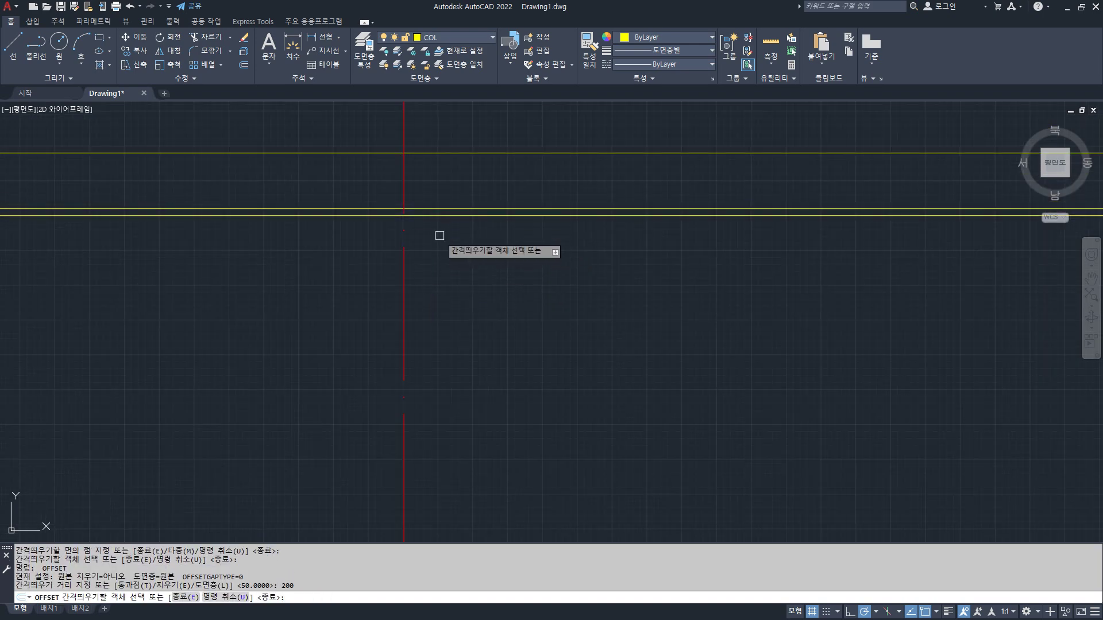
click(438, 216)
click(433, 223)
key(Return)
- Offset the vertical centre line by 420/2 to both sides to mark the foundation wall faces
key(Return)
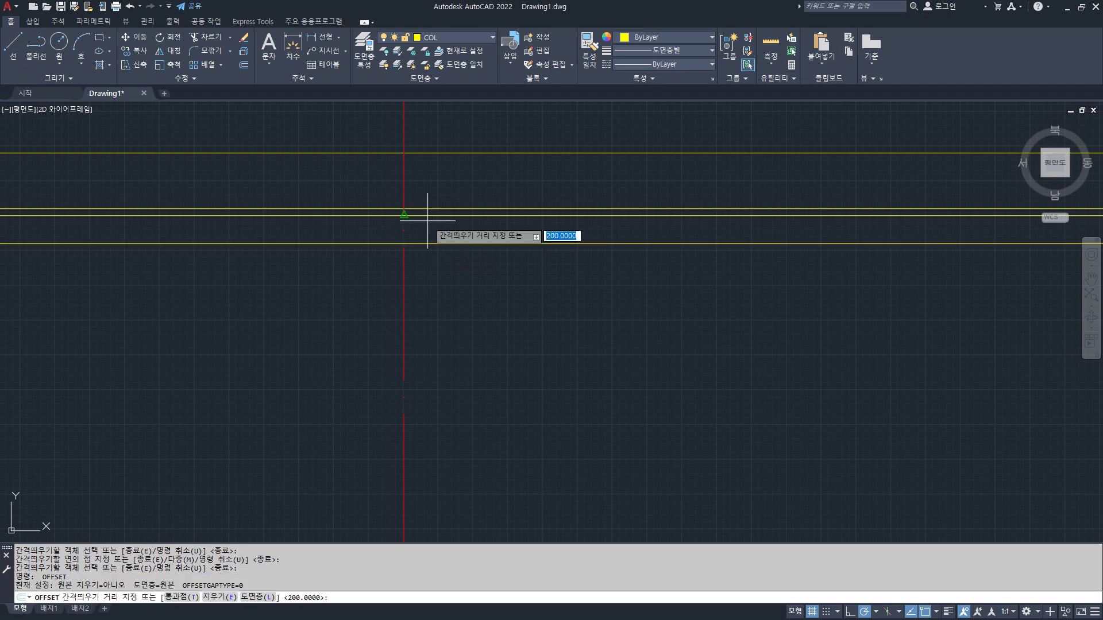
text(420/2)
key(Return)
click(405, 185)
click(429, 180)
click(403, 178)
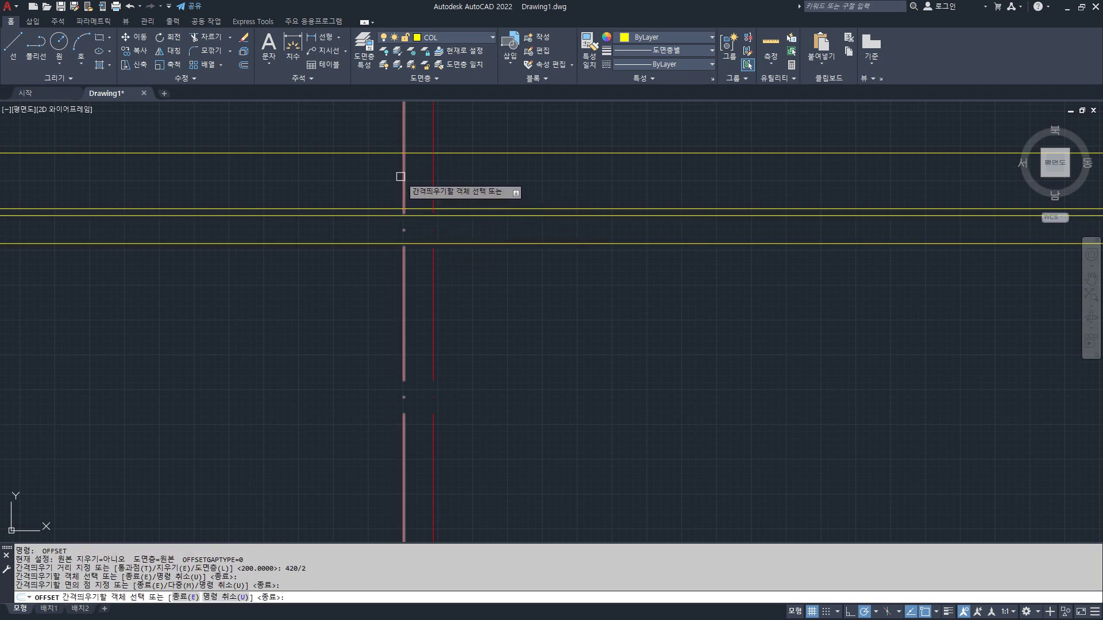
click(355, 175)
key(Return)
- Offset both wall face lines 200 outward to mark the footing edges
key(Return)
text(200)
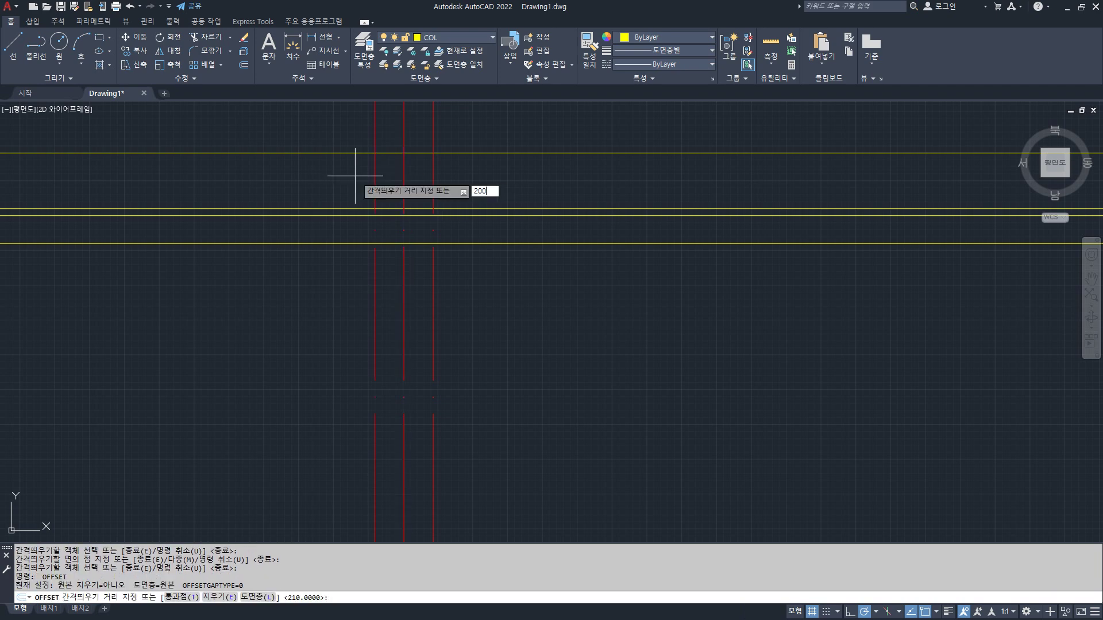
key(Return)
click(374, 171)
click(348, 186)
click(434, 178)
click(463, 182)
key(Return)
- Offset both footing edge lines 100 outward to mark the base layer edges
key(Return)
text(100)
key(Return)
click(461, 175)
click(468, 181)
click(347, 189)
click(325, 192)
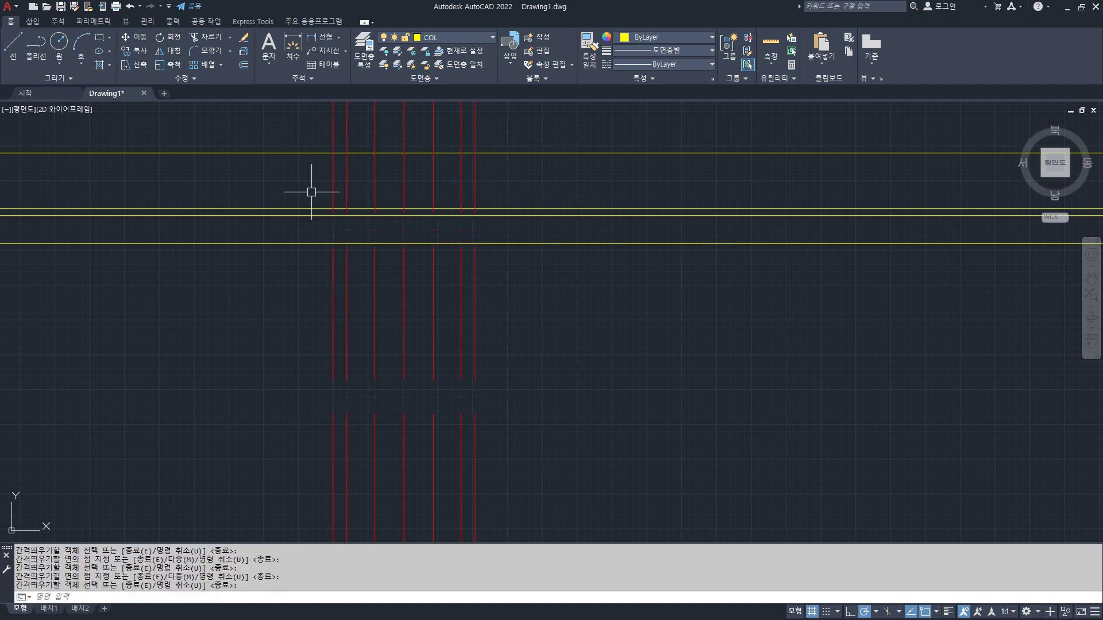
key(Return)
- Match the properties of a yellow horizontal line onto all the offset vertical lines, leaving out the centre line
text(MA)
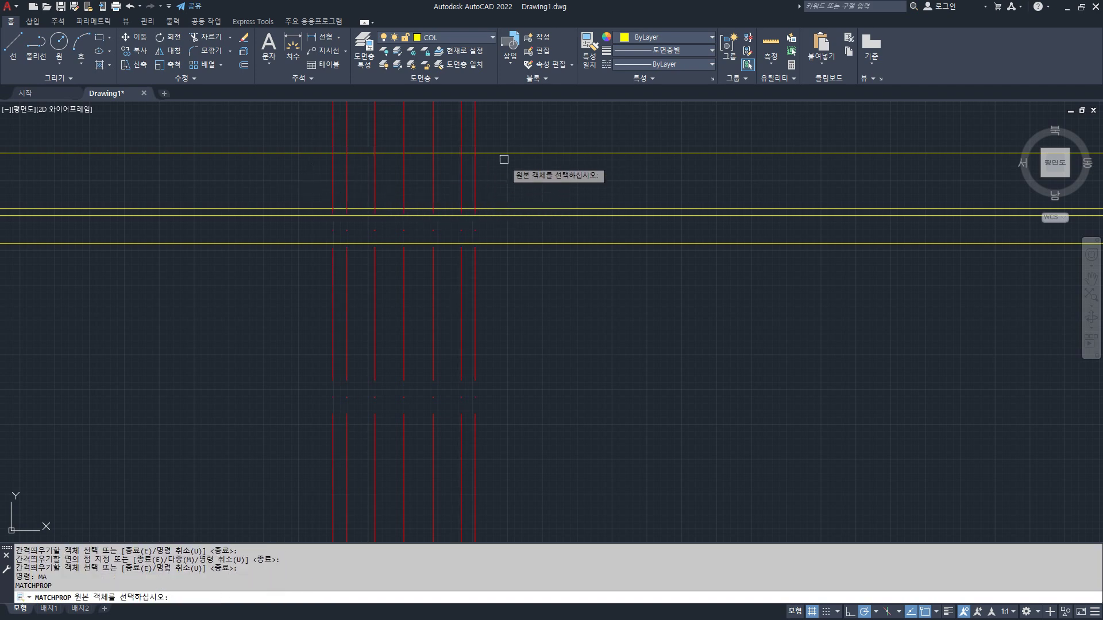
key(Return)
click(476, 154)
click(488, 172)
click(423, 189)
click(388, 167)
click(301, 185)
key(Return)
- Trim the footing's top line between the wall faces and the left wall face line below it
middle_drag(407, 165, 407, 234)
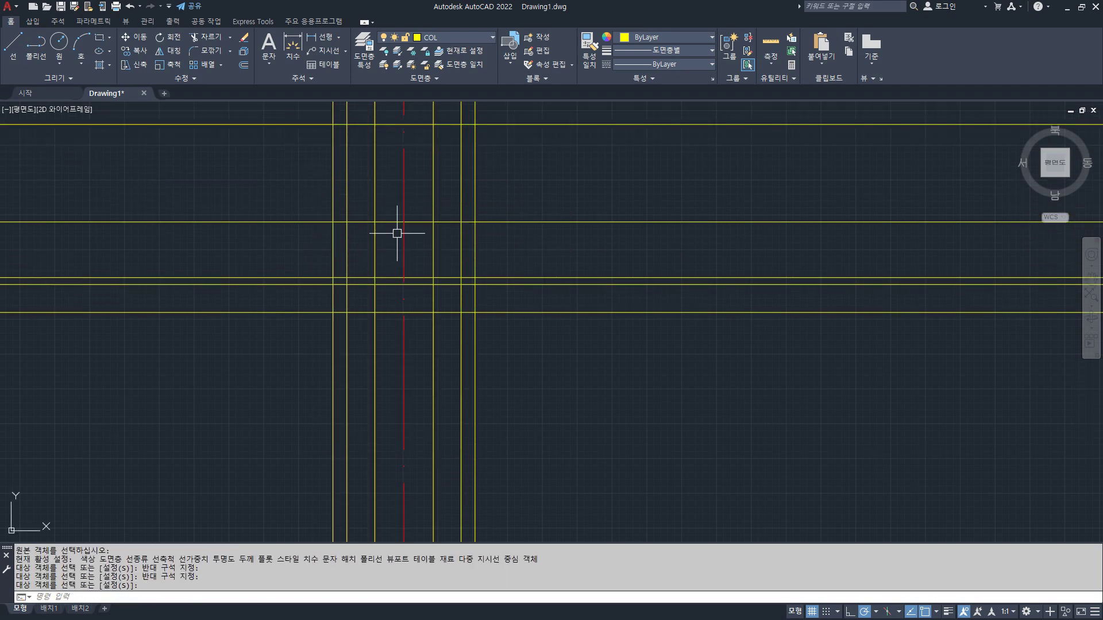
text(TR)
key(Return)
key(Return)
click(380, 220)
drag(368, 252, 396, 215)
key(Escape)
- Fillet the footing's left edge with its top and bottom lines to form square corners
text(F)
key(Return)
click(364, 221)
click(350, 230)
key(Return)
click(348, 242)
click(359, 277)
- Fillet the right wall face with the footing top, and the footing's right edge with its top and bottom lines
key(Return)
click(433, 214)
click(445, 222)
key(Return)
click(448, 222)
click(461, 235)
key(Return)
click(460, 255)
click(453, 278)
- Fillet the base layer's right edge with its divider line and bottom line, and close its bottom-left corner
key(Return)
click(463, 285)
click(473, 296)
key(Return)
click(472, 299)
click(402, 313)
key(Return)
click(341, 312)
click(332, 301)
- Fillet the base layer's left edge with the line under the footing to close its upper-left corner
key(Return)
click(332, 296)
click(333, 294)
key(Return)
click(331, 295)
key(Return)
click(357, 278)
click(332, 295)
key(Return)
click(446, 280)
click(468, 285)
key(Escape)
- Delete the leftover line beyond the base layer's right edge and fillet the base's upper-right corner
click(473, 267)
click(505, 298)
key(Delete)
text(f)
key(Return)
click(454, 278)
click(476, 298)
- Move all the base layer lines under the footing to the FIN layer
click(300, 271)
click(576, 357)
click(432, 38)
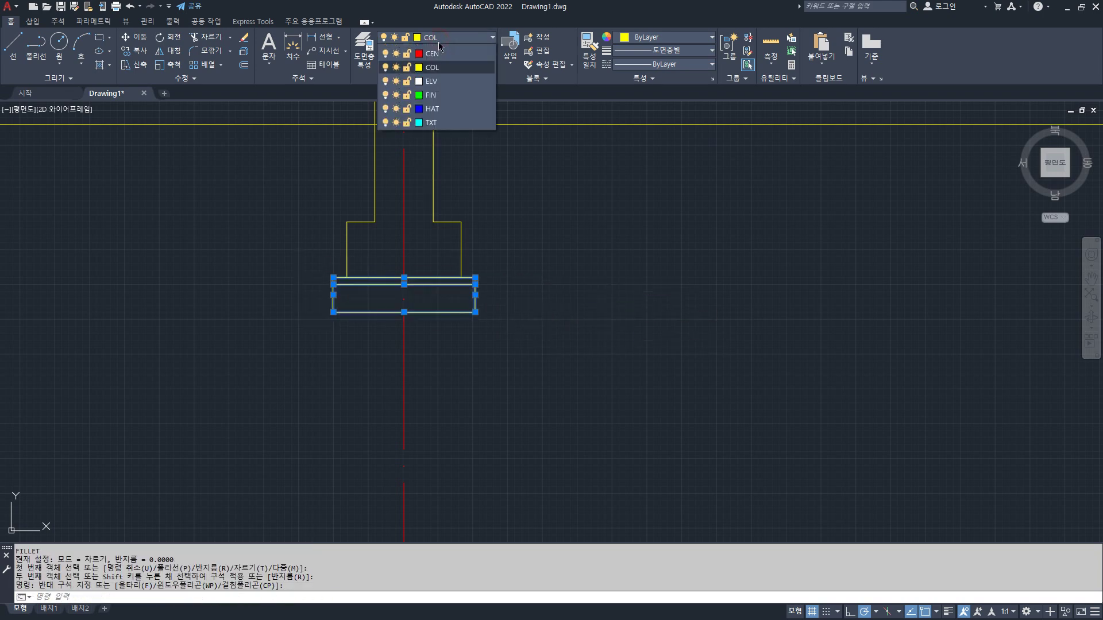
click(438, 95)
key(Escape)
scroll(385, 268, up, 4)
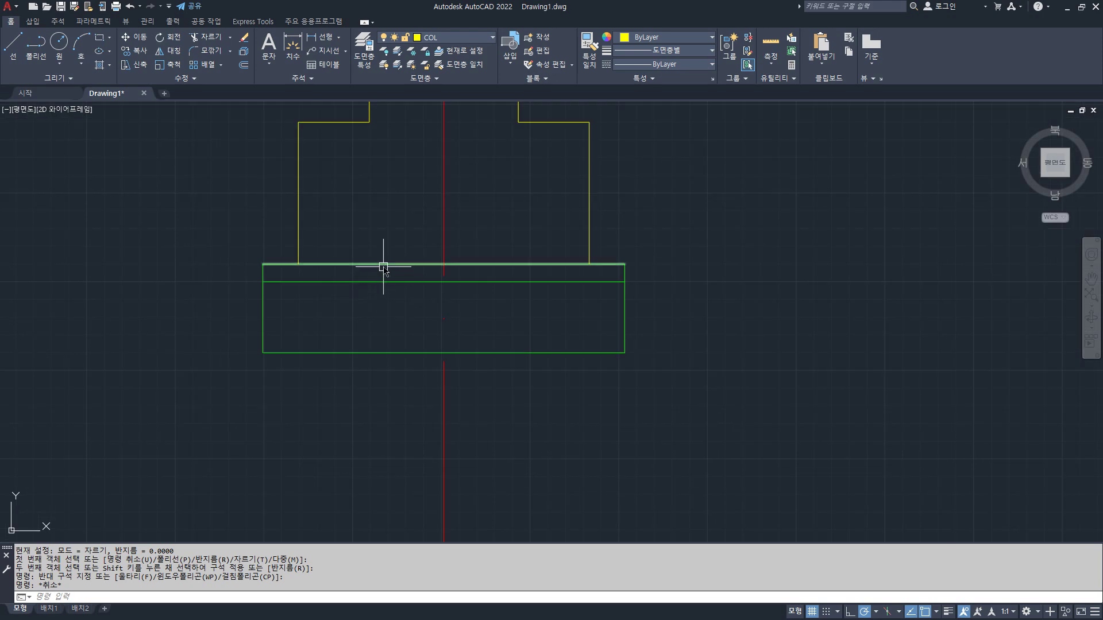
text(tr)
key(Return)
key(Return)
- Draw a line on layer COL along the footing's underside between its two lower corners
text(l)
key(Return)
click(298, 264)
click(588, 265)
key(Return)
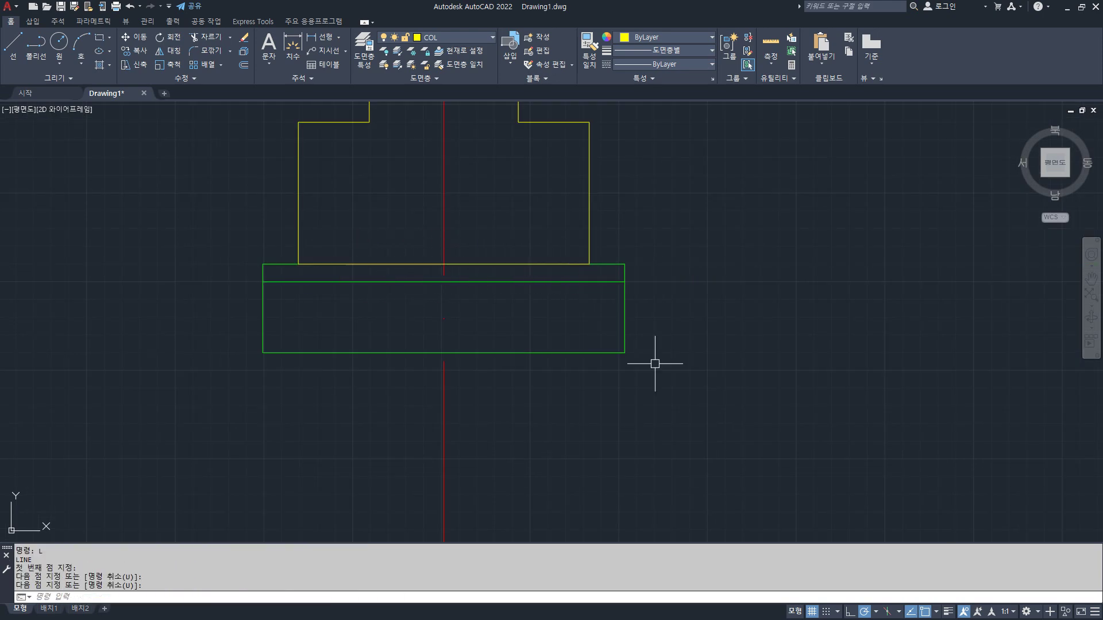
- Turn on the lineweight display for the drawing
scroll(192, 216, down, 4)
middle_drag(253, 207, 387, 356)
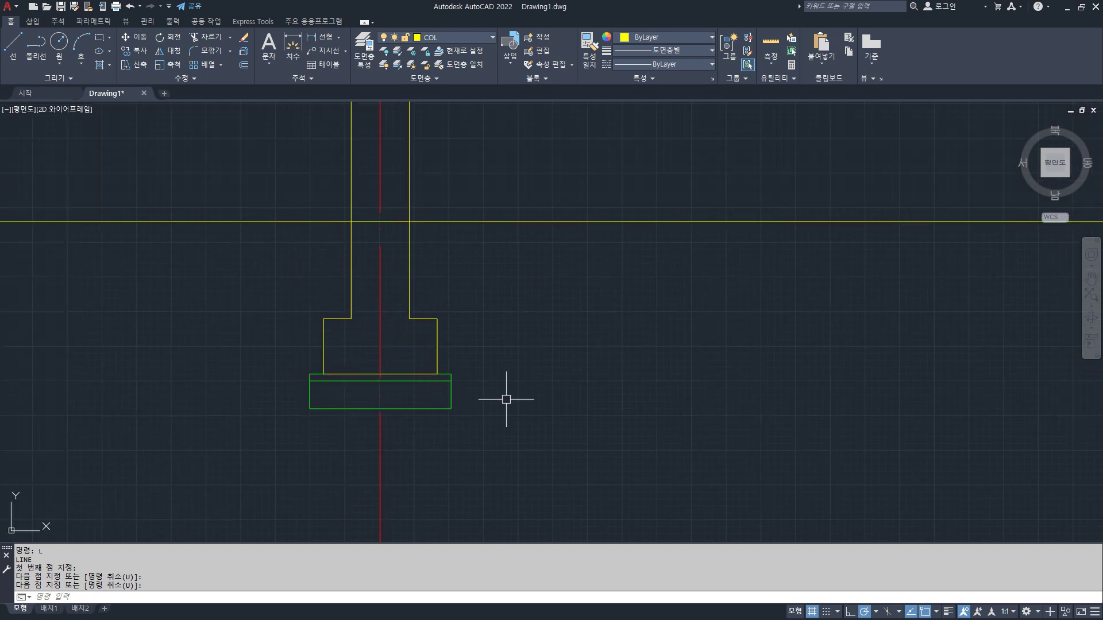
scroll(511, 399, up, 2)
click(948, 613)
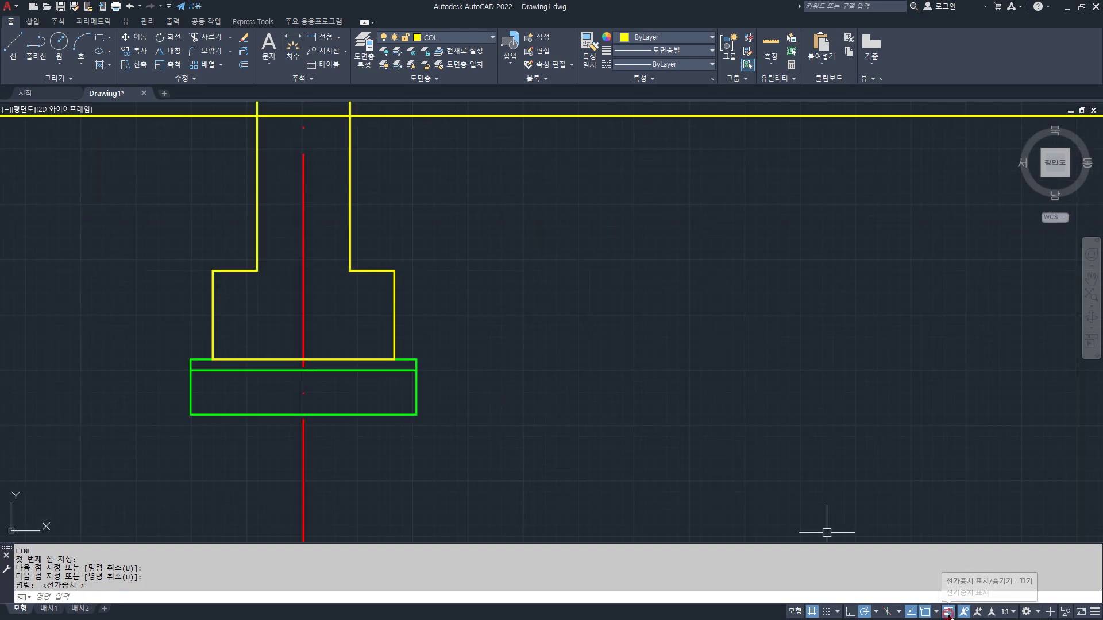
middle_drag(437, 221, 568, 241)
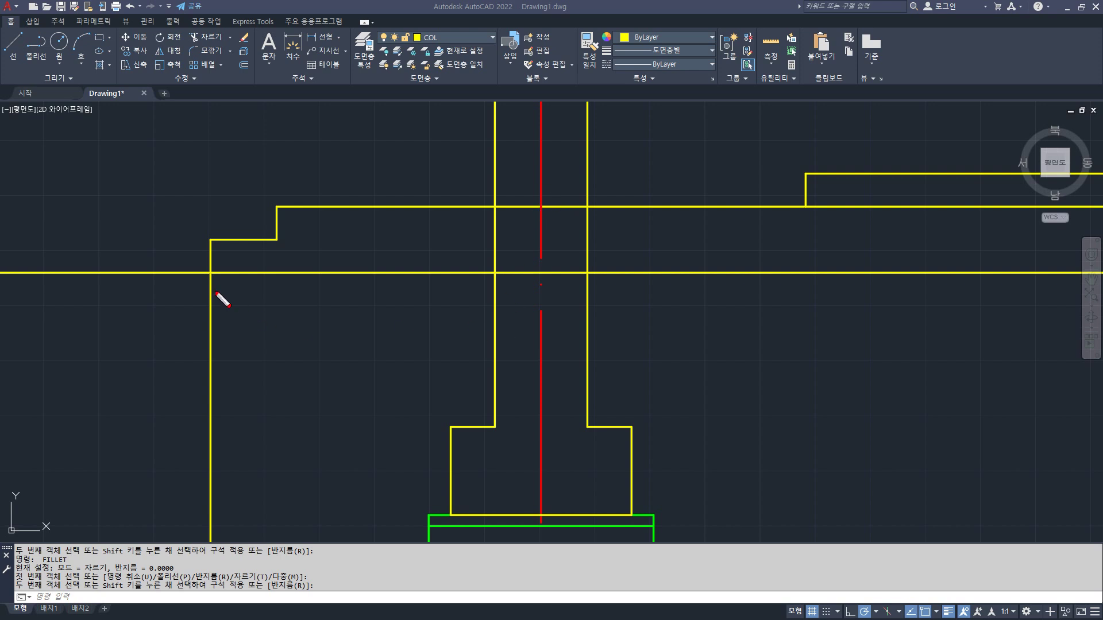
drag(208, 272, 212, 408)
drag(542, 159, 539, 259)
drag(279, 156, 280, 248)
mouse_move(285, 184)
mouse_down()
mouse_move(529, 185)
mouse_move(517, 198)
mouse_up()
drag(304, 164, 263, 194)
mouse_move(353, 130)
mouse_down()
mouse_move(350, 152)
mouse_move(415, 150)
mouse_move(402, 140)
mouse_up()
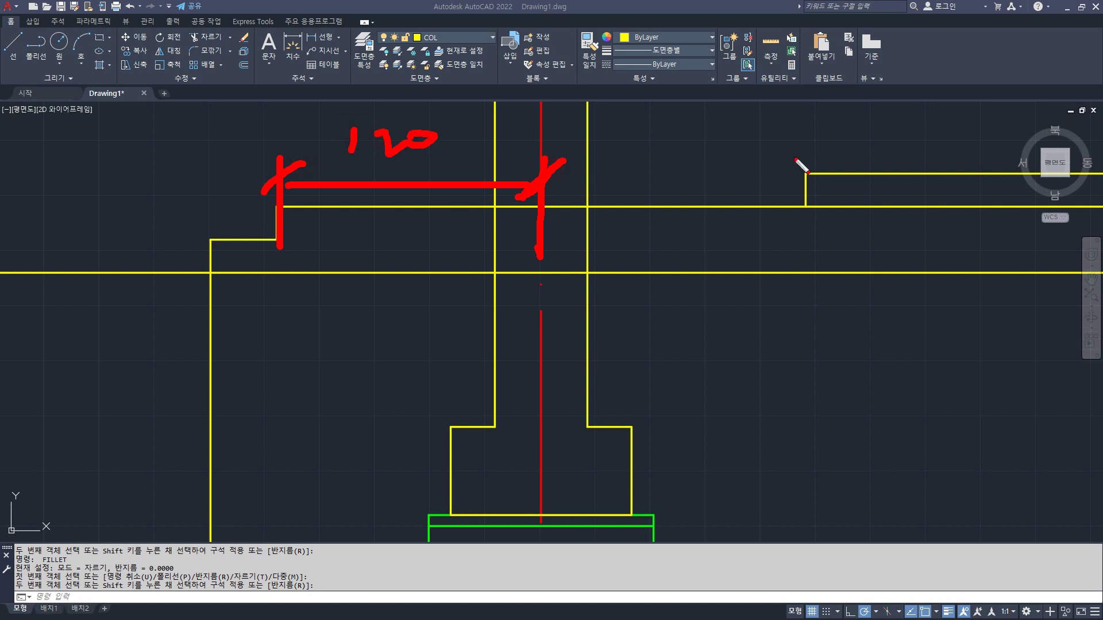
drag(803, 155, 795, 228)
drag(795, 173, 540, 182)
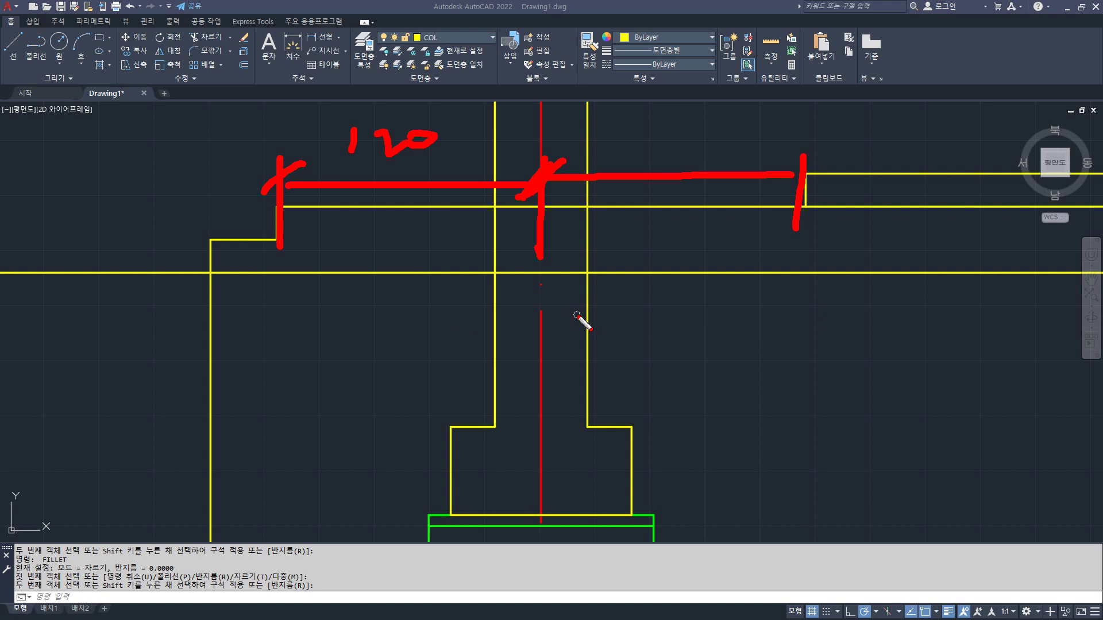
key(Escape)
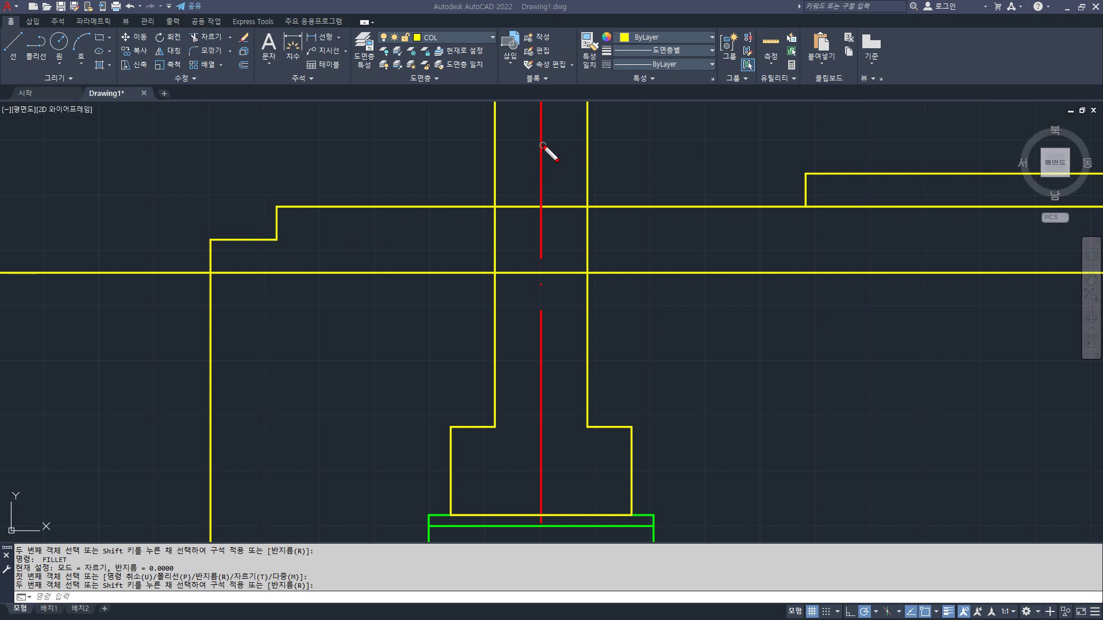
drag(542, 175, 286, 176)
drag(284, 150, 285, 220)
mouse_move(544, 178)
mouse_down()
mouse_move(803, 179)
mouse_move(804, 214)
mouse_up()
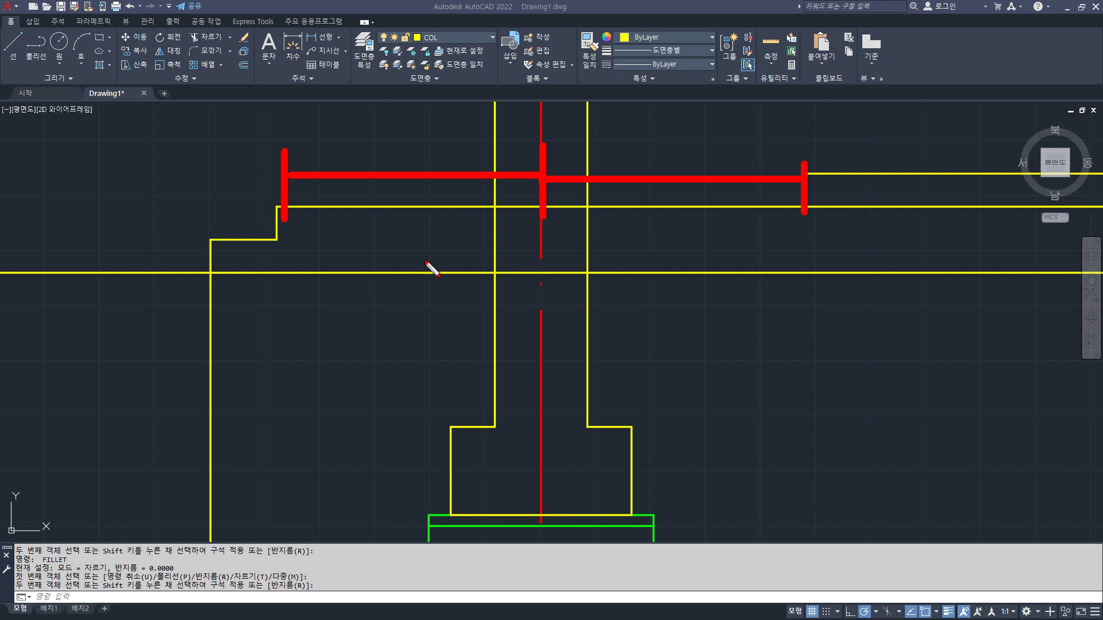
middle_drag(291, 308, 316, 291)
drag(311, 261, 304, 170)
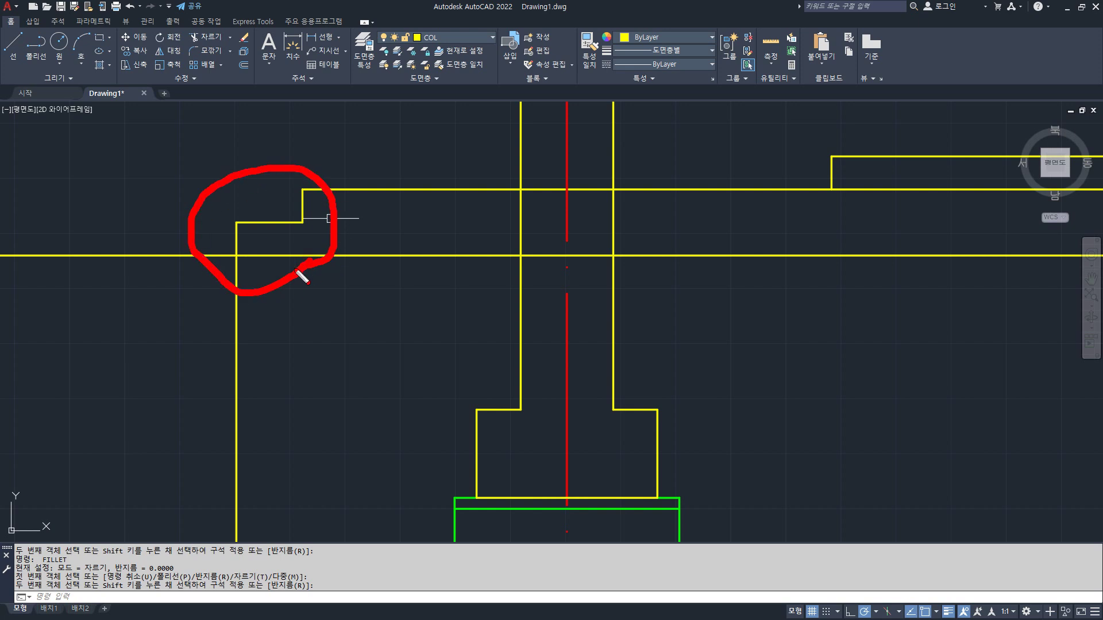
mouse_move(207, 256)
mouse_down()
mouse_move(236, 257)
mouse_move(236, 402)
mouse_move(255, 396)
mouse_up()
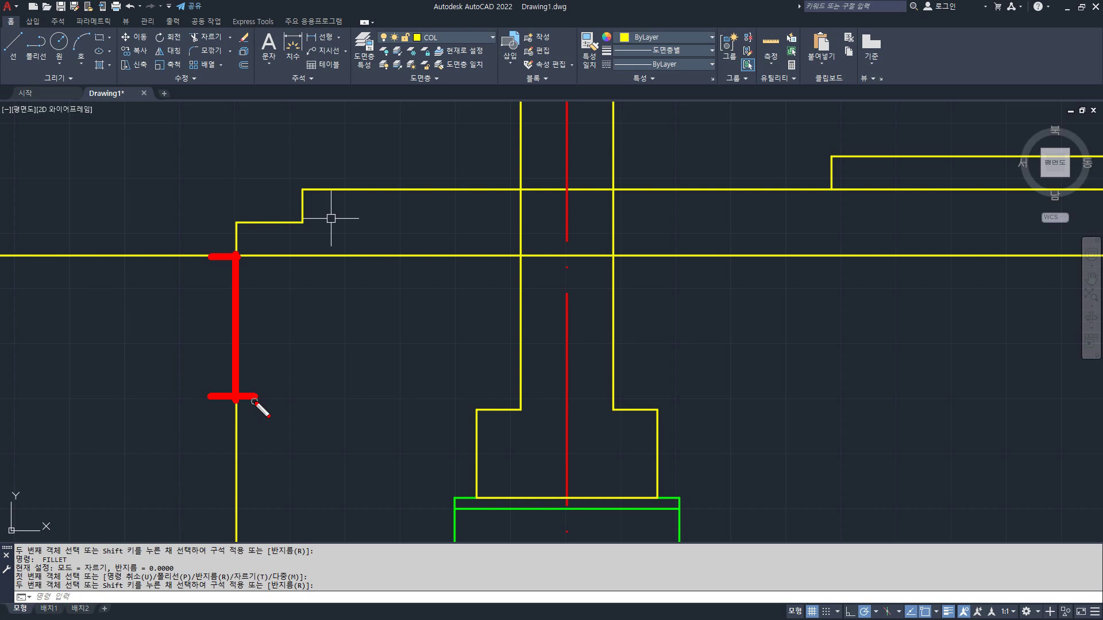
drag(224, 307, 263, 308)
mouse_move(534, 255)
mouse_down()
mouse_move(513, 379)
mouse_move(529, 402)
mouse_up()
key(Escape)
- Draw a horizontal line from the footing's upper-left corner to the outer vertical line beneath the stepped slab edge
text(L)
key(Return)
click(476, 409)
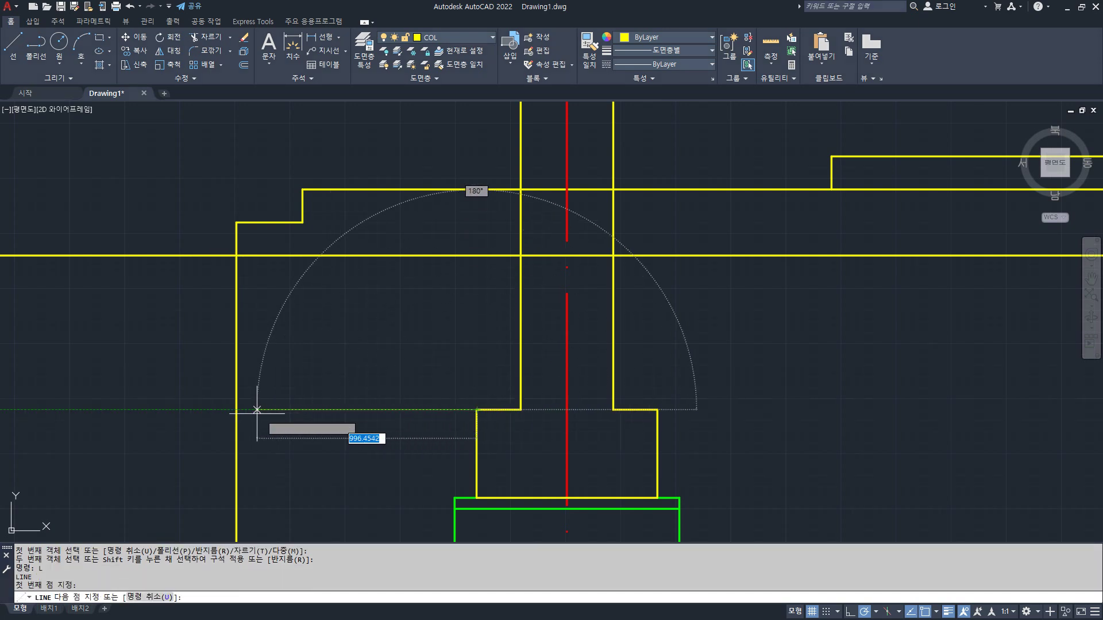
click(236, 409)
key(Return)
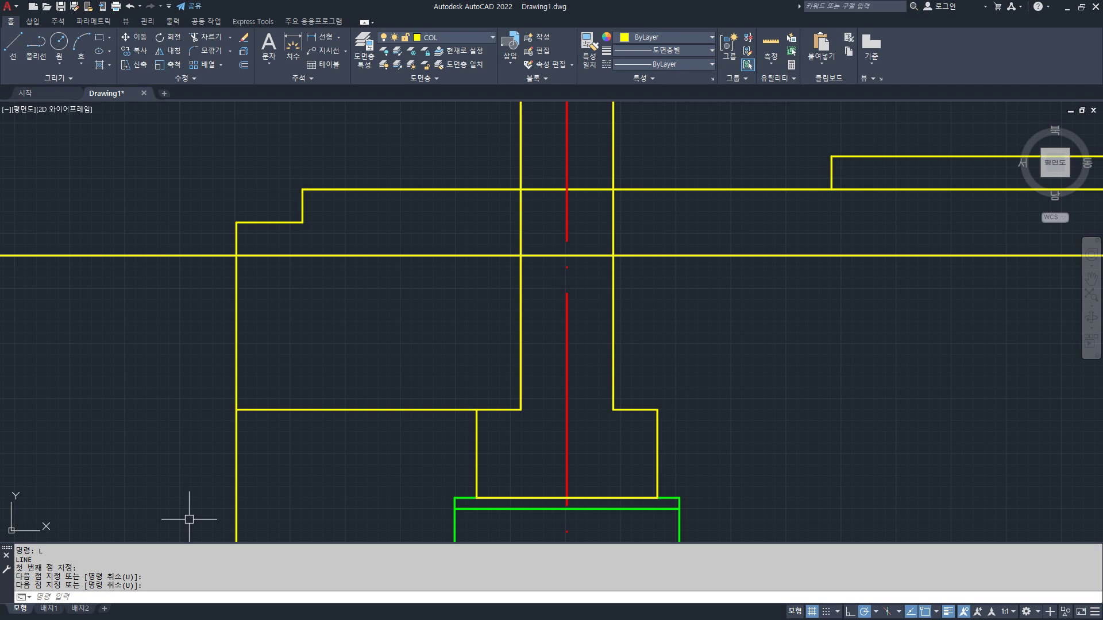
- Fillet the outer vertical line with the new horizontal line to close their lower corner
text(F)
key(Return)
click(236, 383)
click(255, 408)
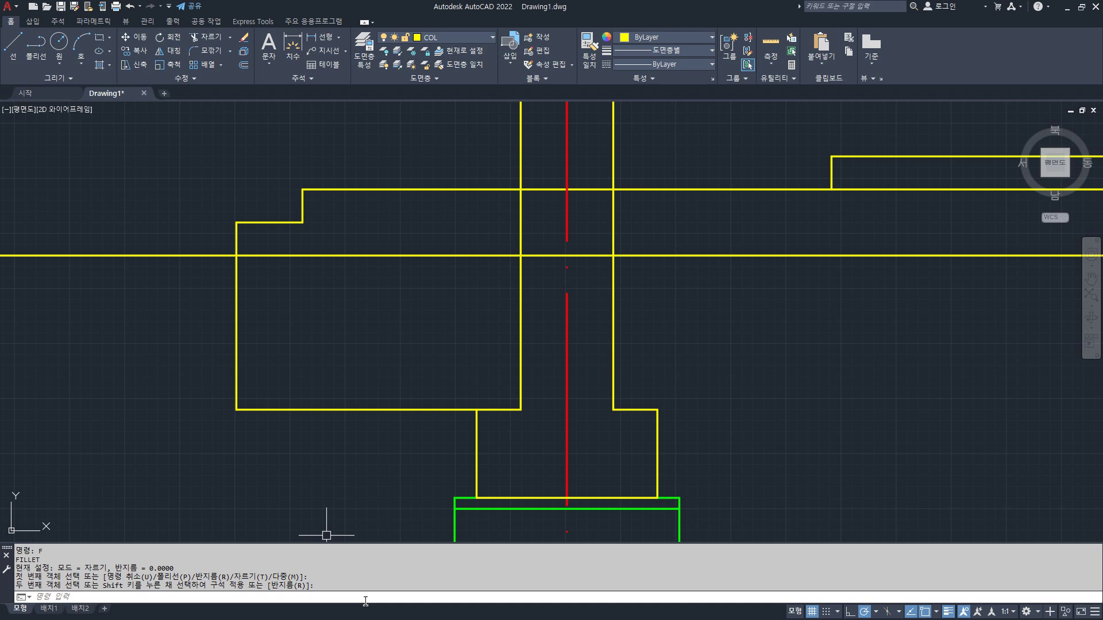
- Offset the slab's top line 150 downward and the outer vertical line 150 inward
text(o)
key(Return)
text(150)
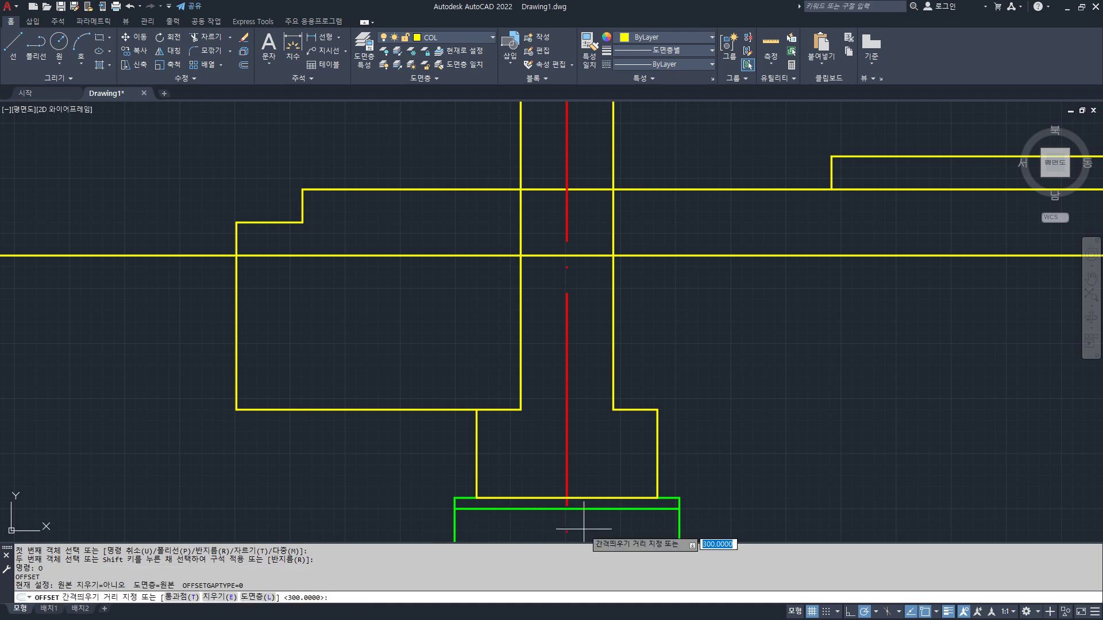
key(Return)
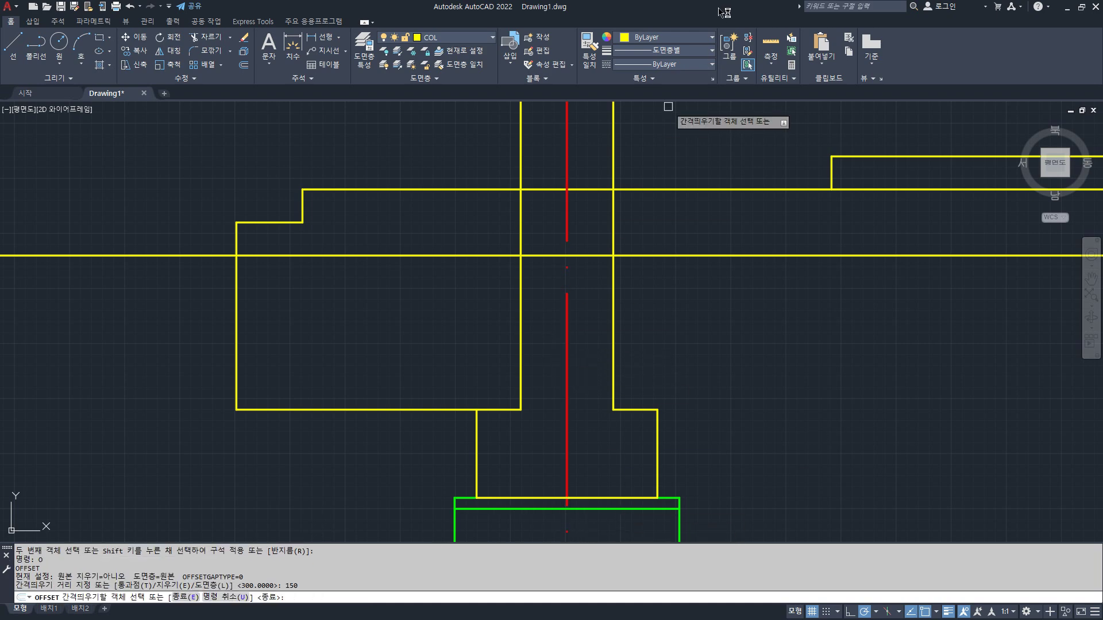
click(703, 189)
click(701, 225)
click(237, 320)
click(337, 333)
key(Escape)
- Fillet the offset inner vertical line with the bottom horizontal line to close the edge wall's base
text(f)
key(Return)
click(269, 400)
click(258, 409)
- Draw a diagonal line from the ground line's crossing with the outer edge to the slab step's inner corner
scroll(277, 203, up, 2)
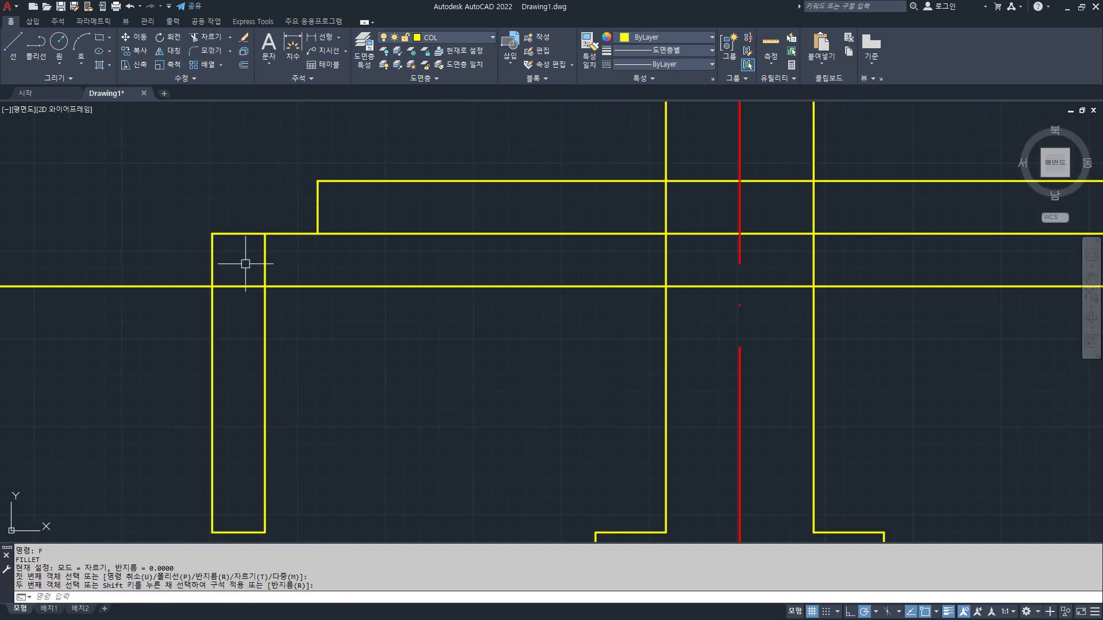
drag(214, 287, 425, 184)
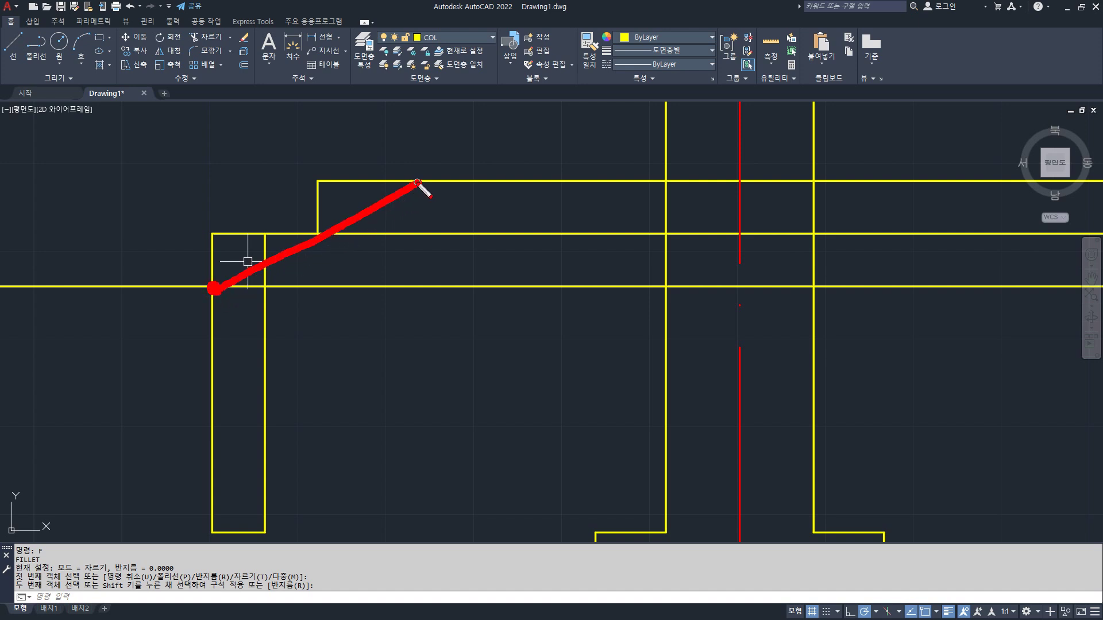
key(Escape)
text(l)
key(Return)
click(213, 286)
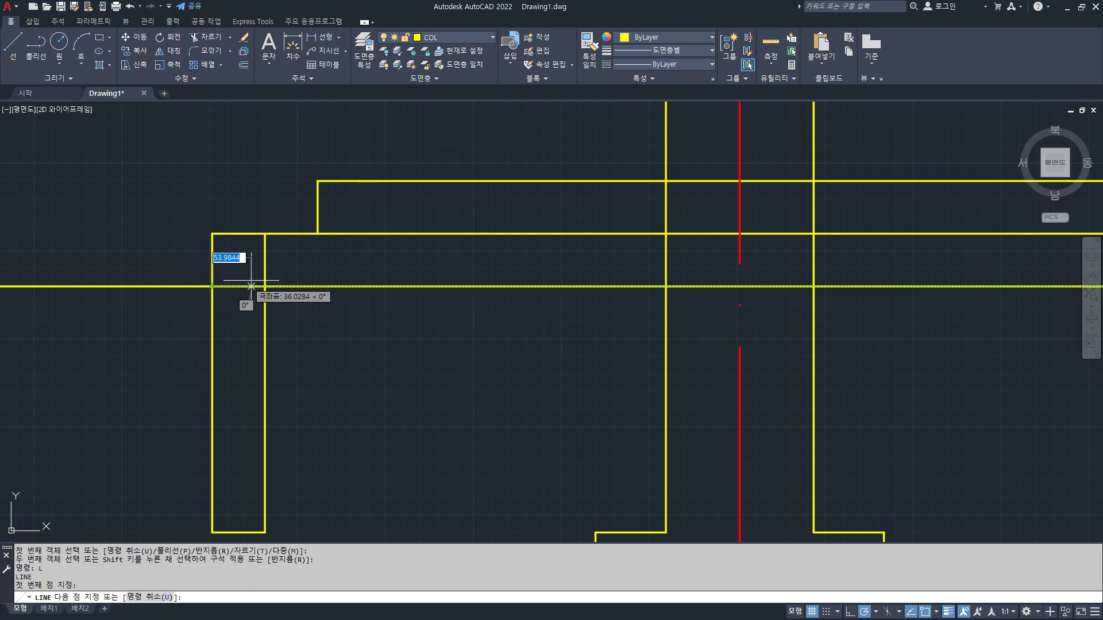
click(318, 234)
key(Return)
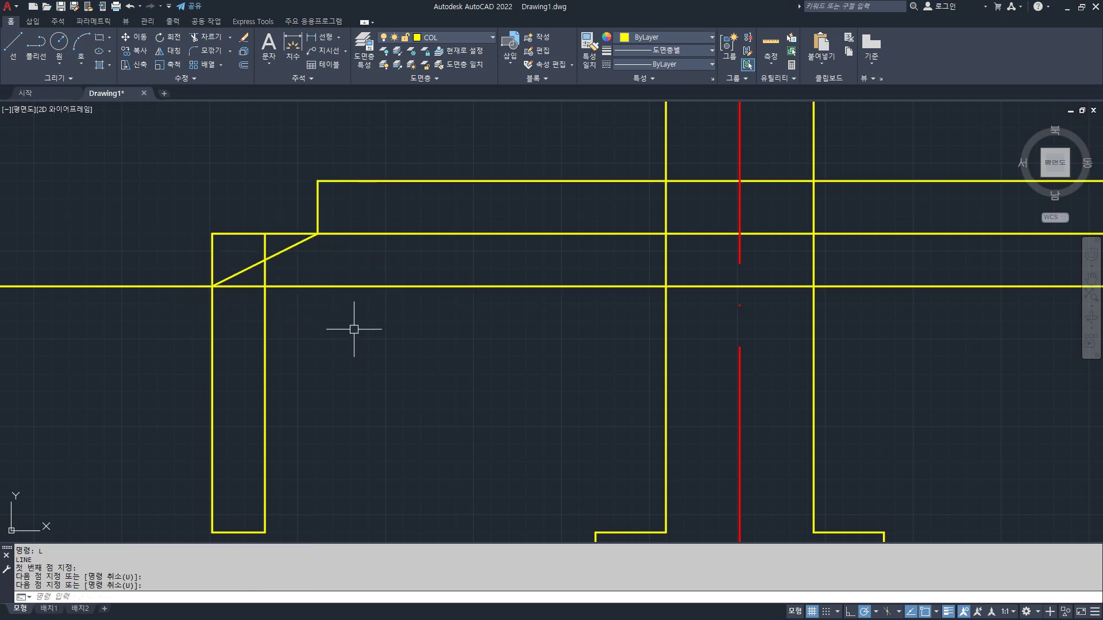
- Extend the diagonal line up to the slab's top line
mouse_move(353, 258)
mouse_down()
mouse_move(292, 210)
mouse_move(348, 262)
mouse_up()
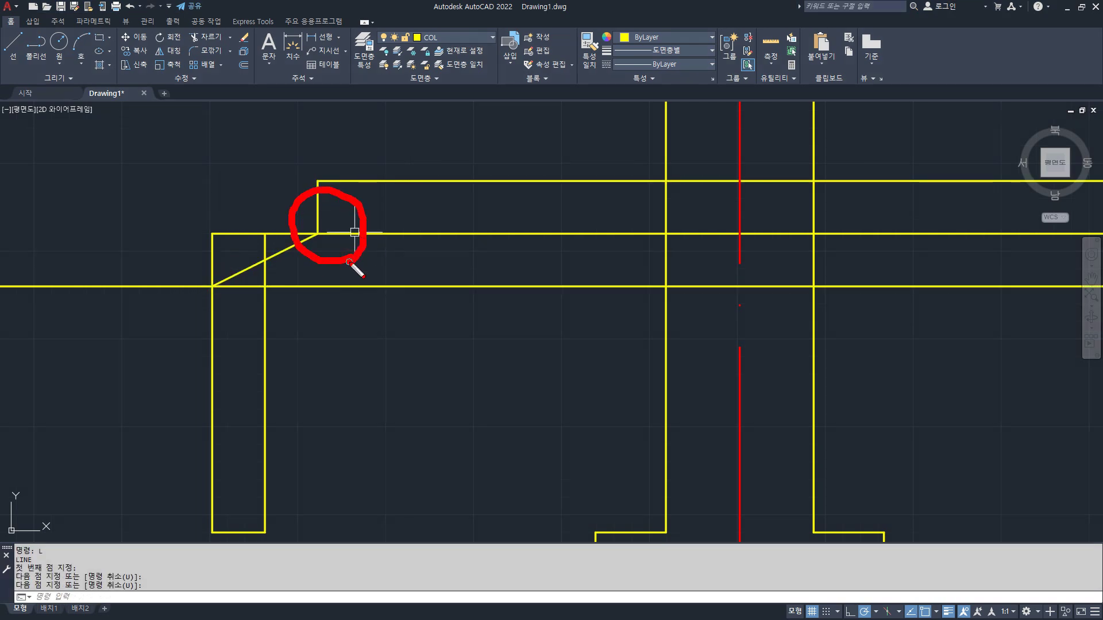
key(Escape)
text(ex)
key(Return)
key(Return)
click(296, 245)
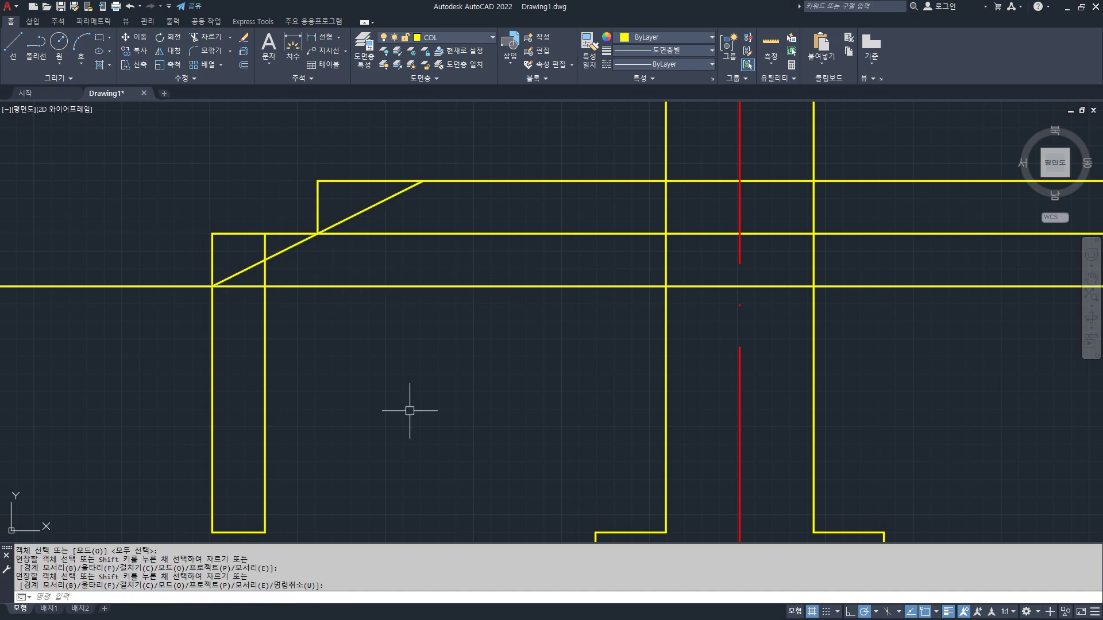
key(Return)
- Offset the extended diagonal line 150 toward the inside below the slab
text(o)
key(Return)
text(150)
key(Return)
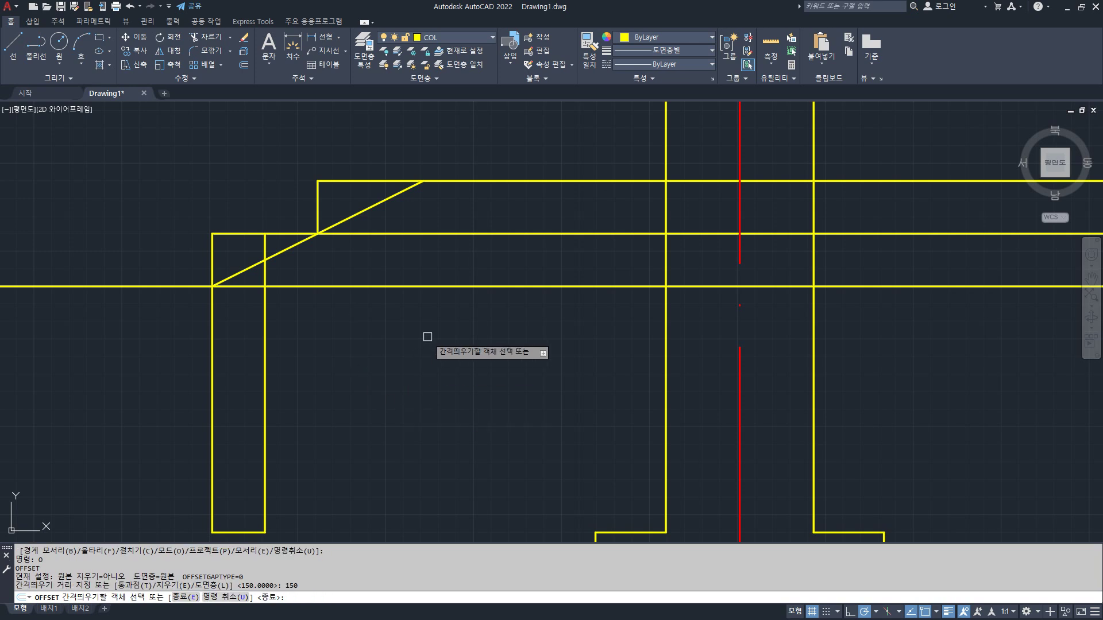
click(396, 195)
click(500, 458)
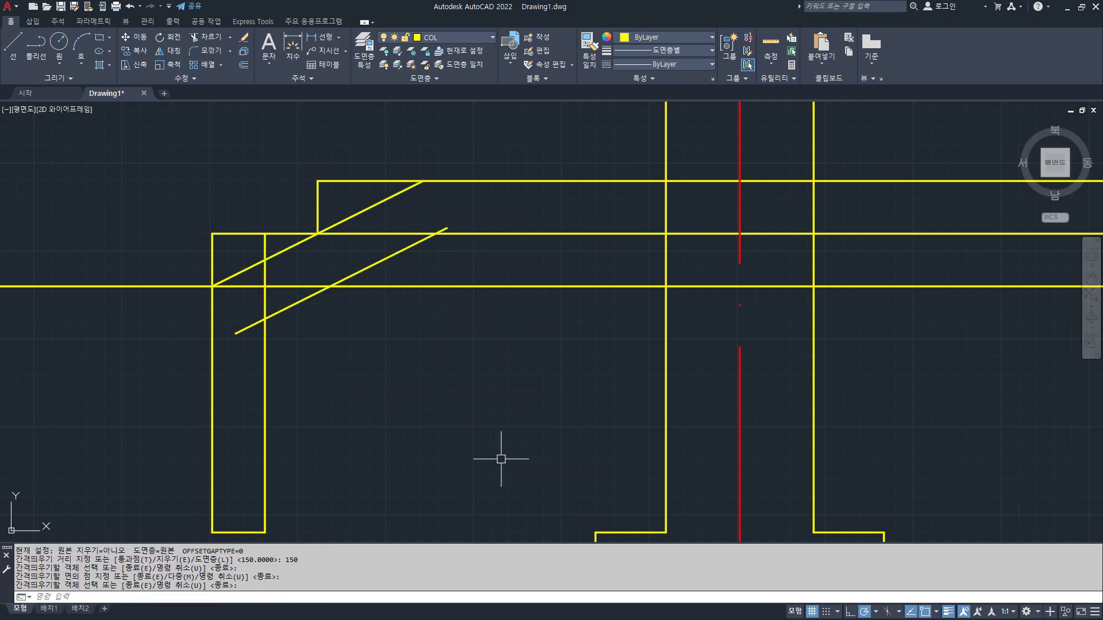
key(Return)
- Delete the extended diagonal line and its offset copy
click(382, 256)
click(382, 201)
text(e)
key(Return)
- Redraw the diagonal from the ground line's crossing with the outer edge to the slab step's inner corner
text(l)
key(Return)
click(213, 286)
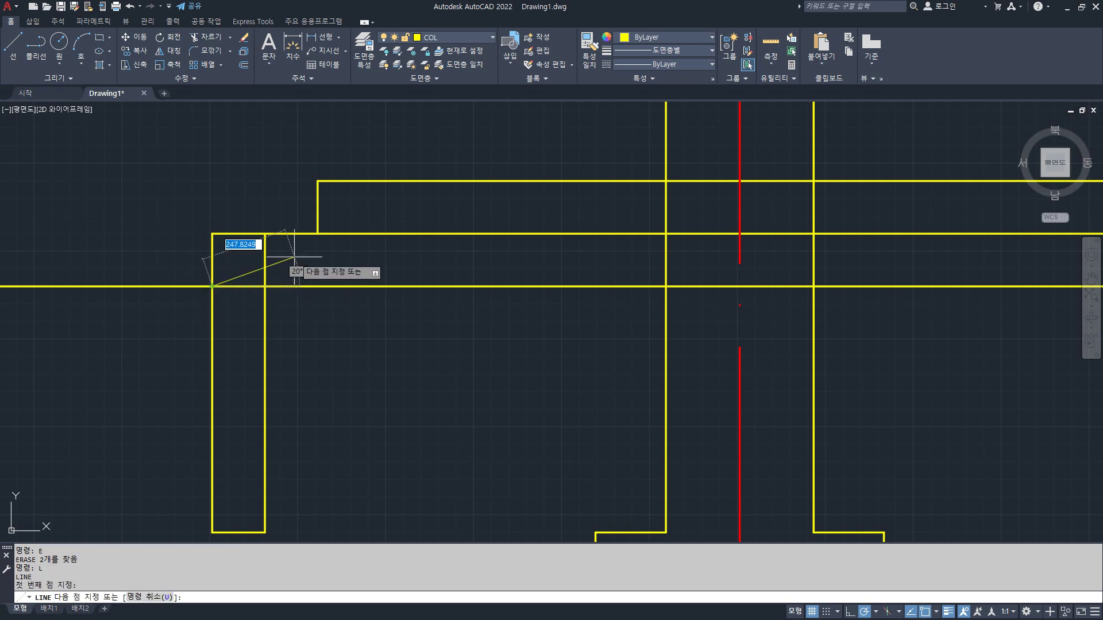
click(317, 234)
key(Return)
- Offset the short diagonal line 150 toward the inside below the slab
text(o)
key(Return)
text(150)
key(Return)
click(295, 249)
click(359, 340)
key(Return)
- Fillet the offset diagonal with the slab's underside line and with the edge wall's inner vertical line
text(f)
key(Return)
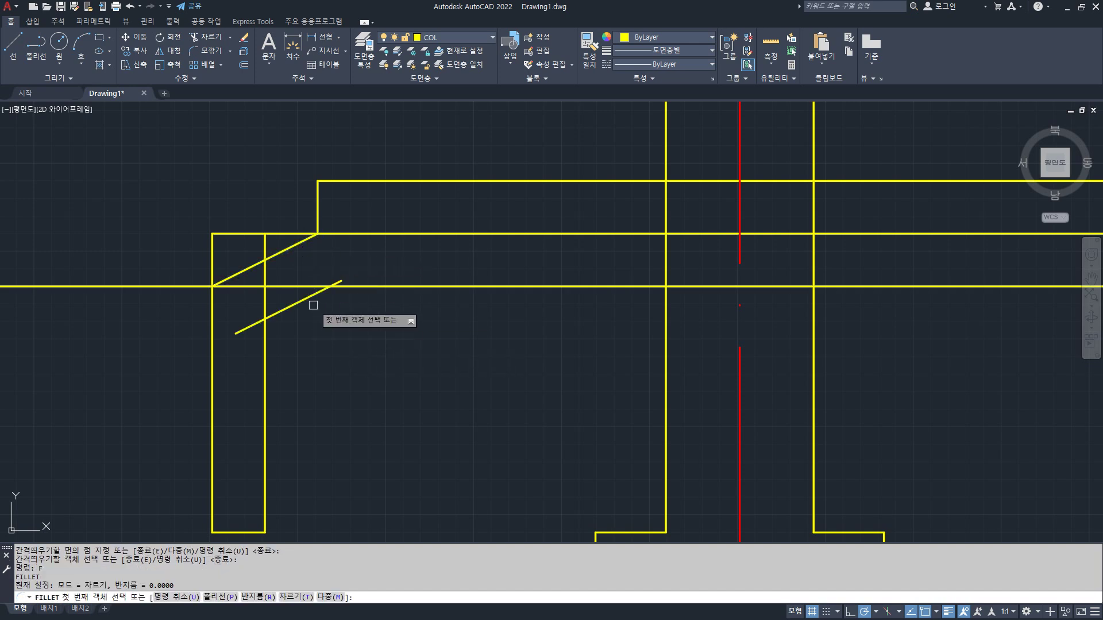
click(314, 305)
click(505, 234)
key(Return)
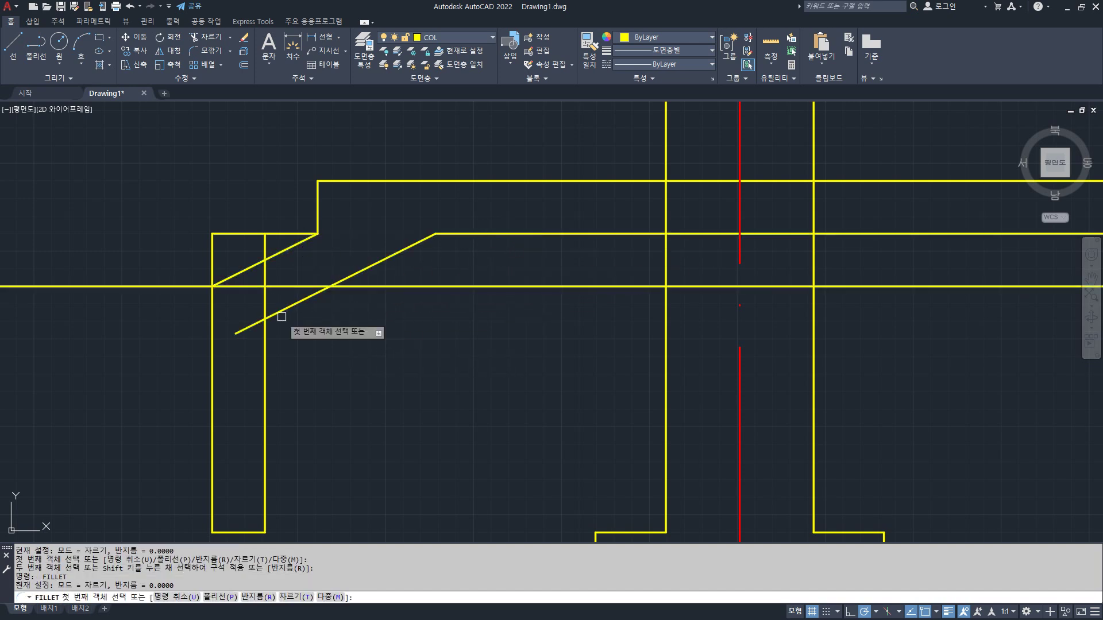
click(282, 317)
click(264, 353)
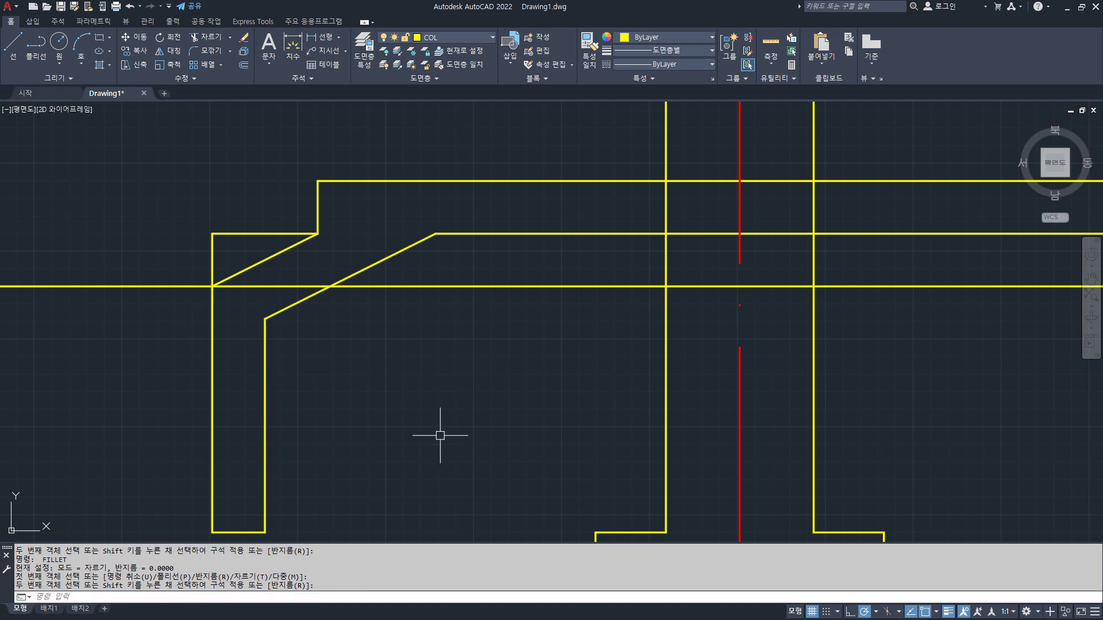
- Delete the original diagonal line at the stepped slab edge
click(241, 267)
text(e)
key(Return)
- Trim the ground line from the outer edge wall through to the central wall's right face
text(tr)
key(Return)
click(244, 276)
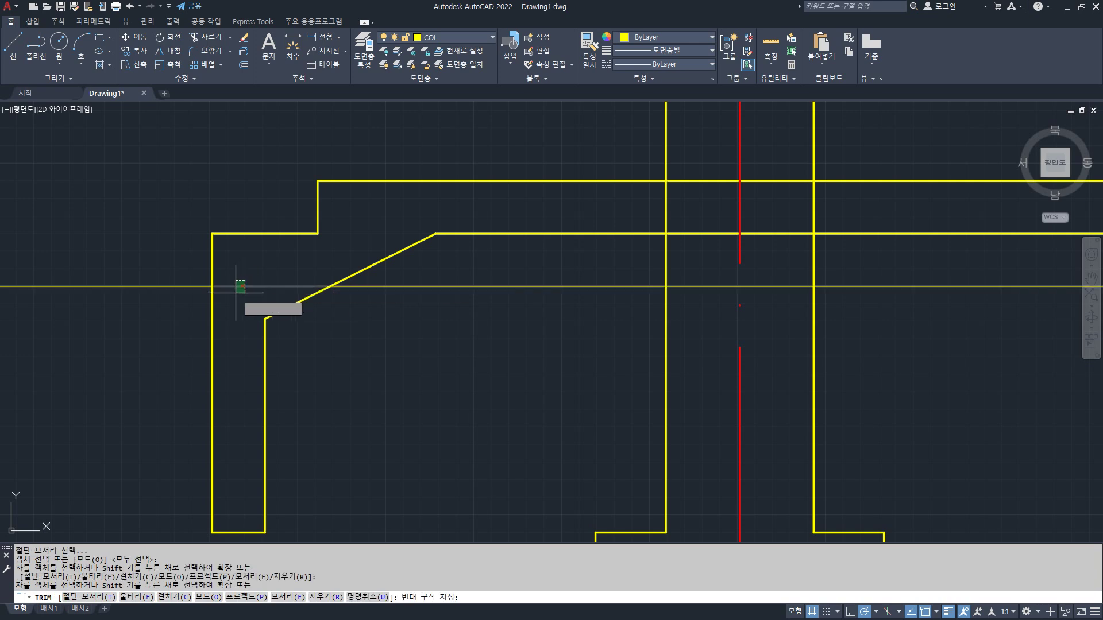
click(431, 292)
click(801, 287)
scroll(746, 322, down, 3)
scroll(699, 310, up, 3)
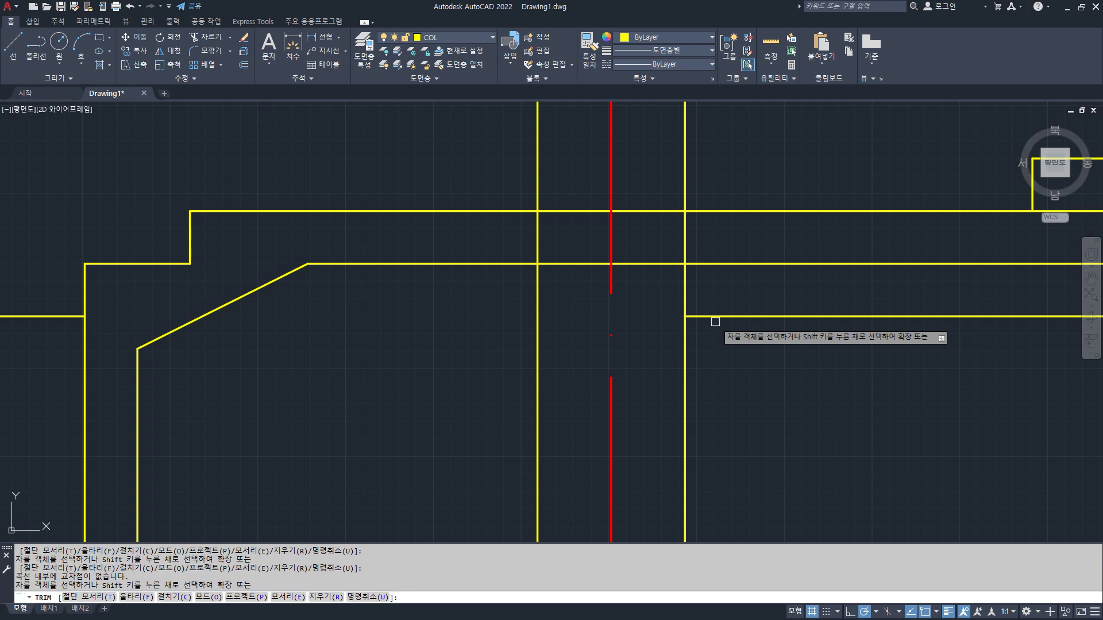
- Trim both central wall faces within the slab thickness and the slab's underside line between them
click(683, 241)
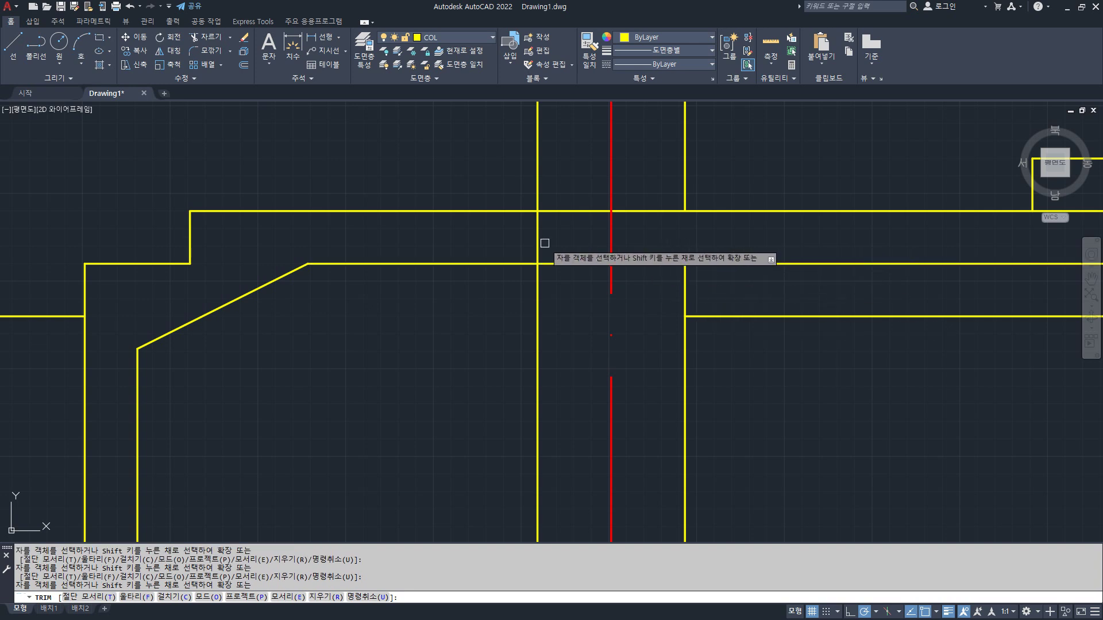
click(537, 241)
click(556, 262)
- Delete the leftover ground line to the right of the central wall
click(791, 317)
text(e)
key(Return)
scroll(752, 345, down, 2)
mouse_move(756, 369)
middle_down()
mouse_move(554, 249)
mouse_move(567, 284)
middle_up()
drag(545, 218, 537, 225)
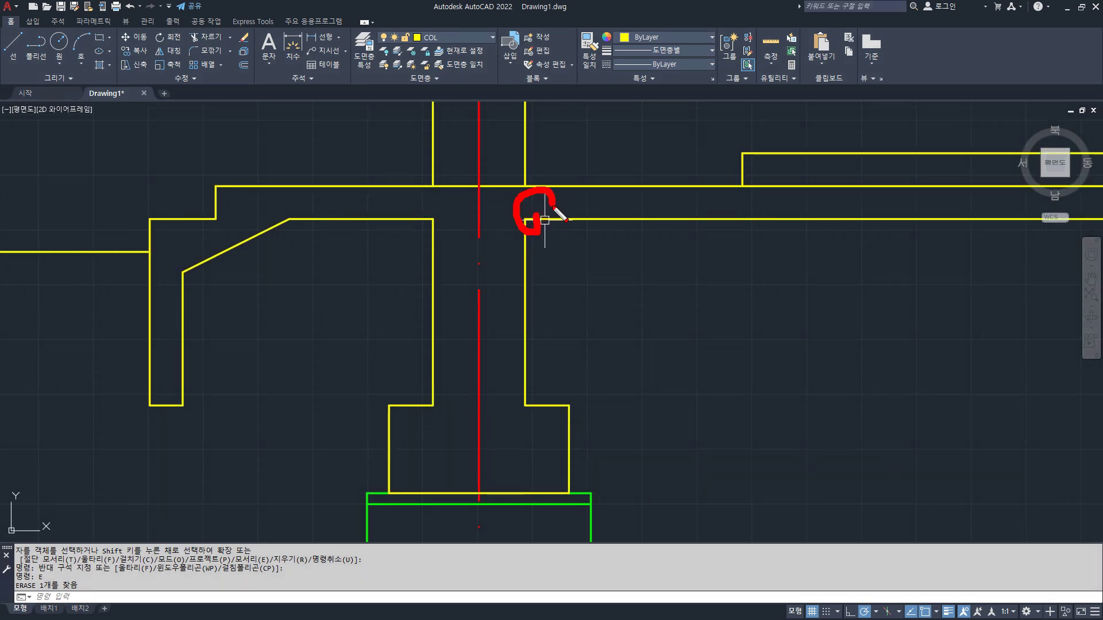
drag(438, 220, 442, 232)
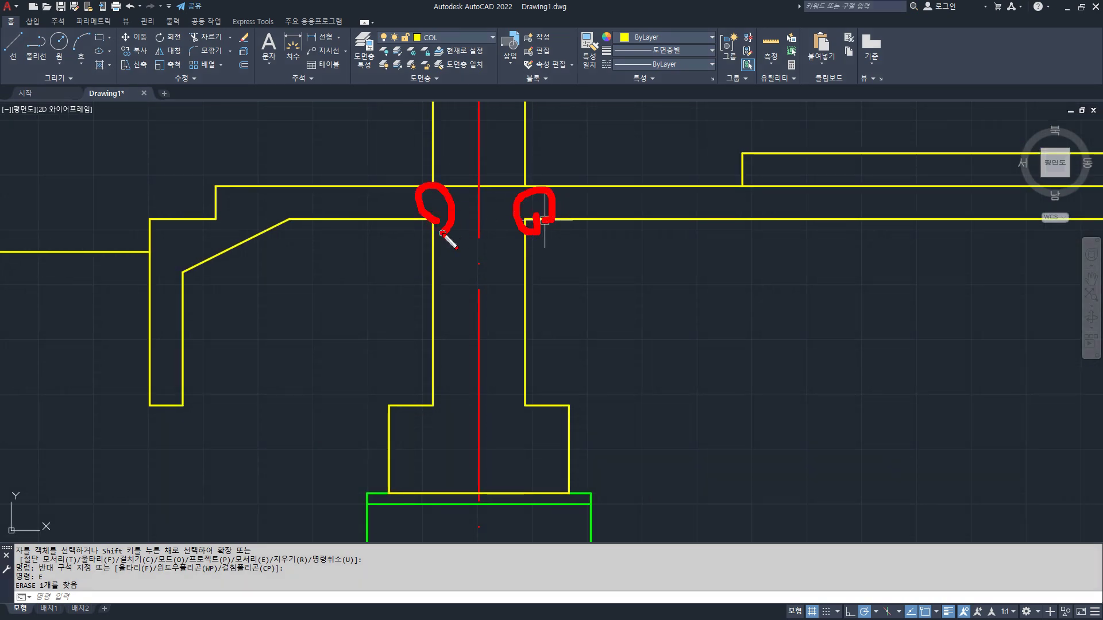
mouse_move(529, 226)
mouse_down()
mouse_move(525, 216)
mouse_move(536, 230)
mouse_up()
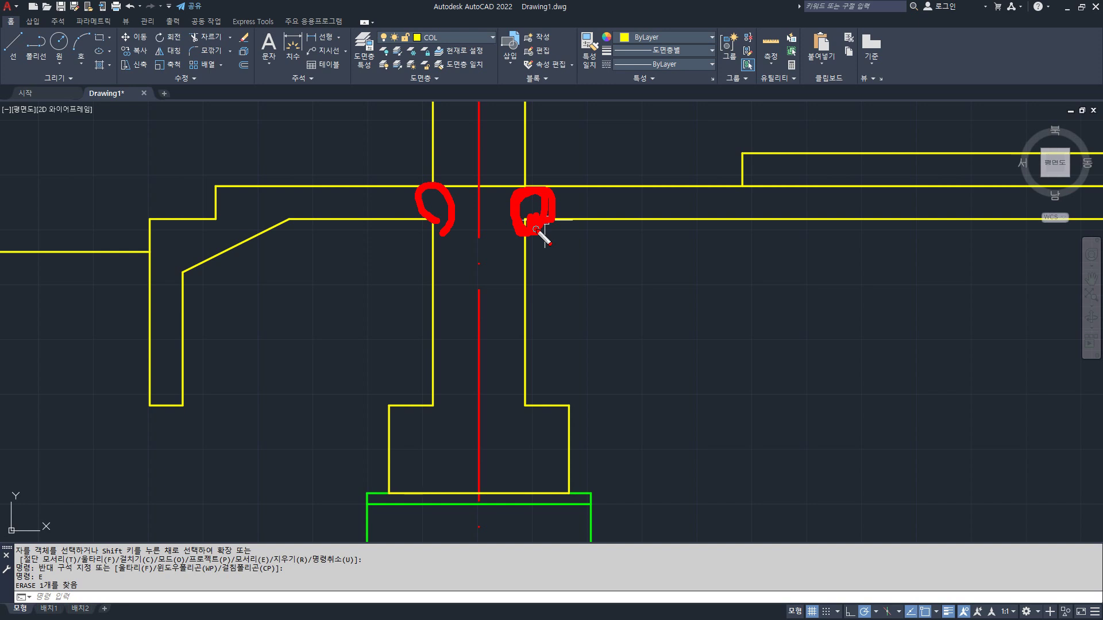
key(e)
drag(603, 201, 308, 201)
drag(487, 134, 481, 398)
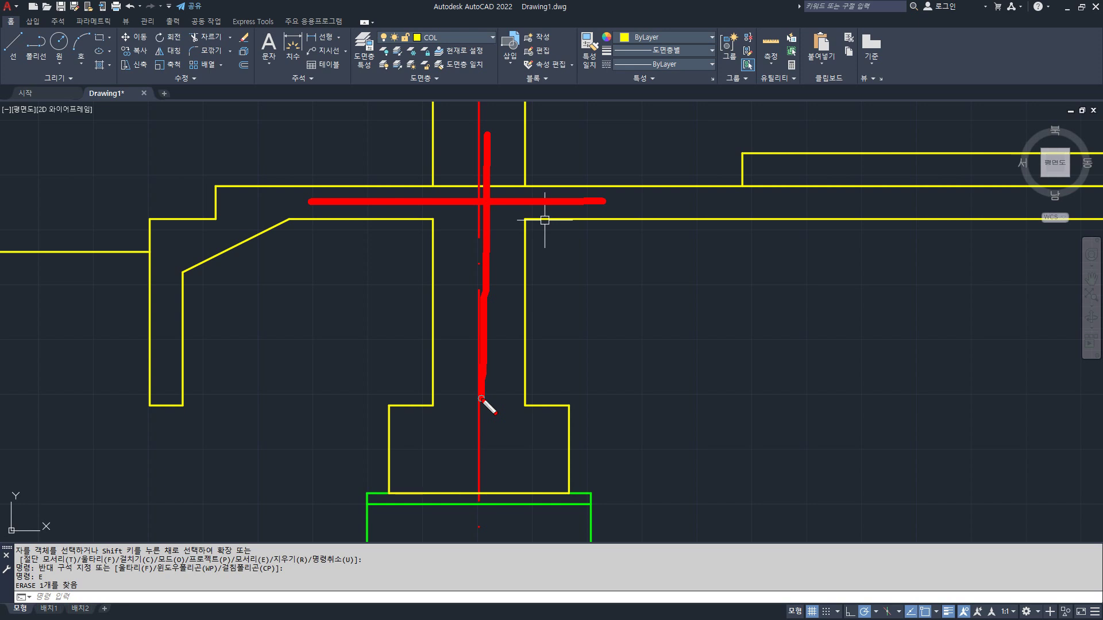
key(Escape)
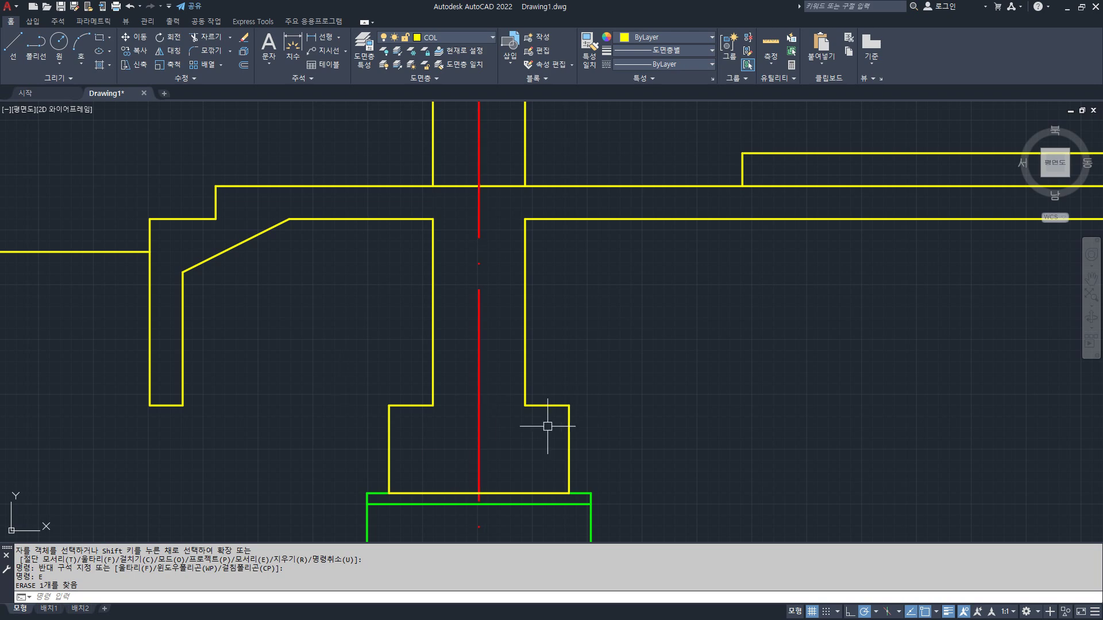
- Extend both faces of the central wall below the slab up to the slab's top line
scroll(442, 198, up, 2)
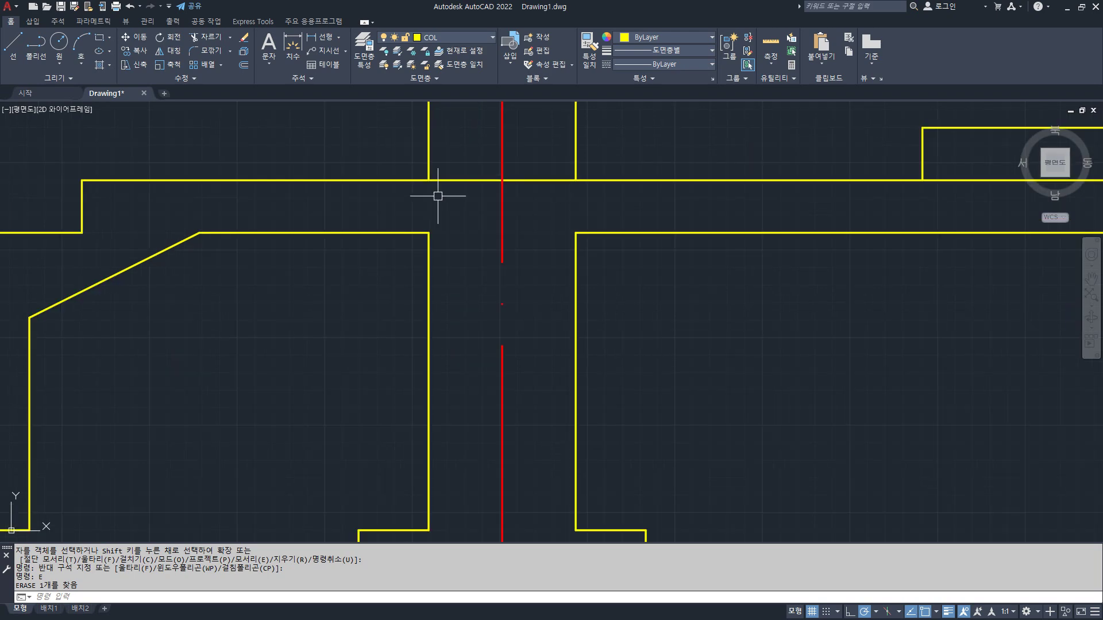
scroll(450, 199, up, 2)
middle_drag(450, 199, 413, 256)
text(ex)
key(Return)
click(589, 315)
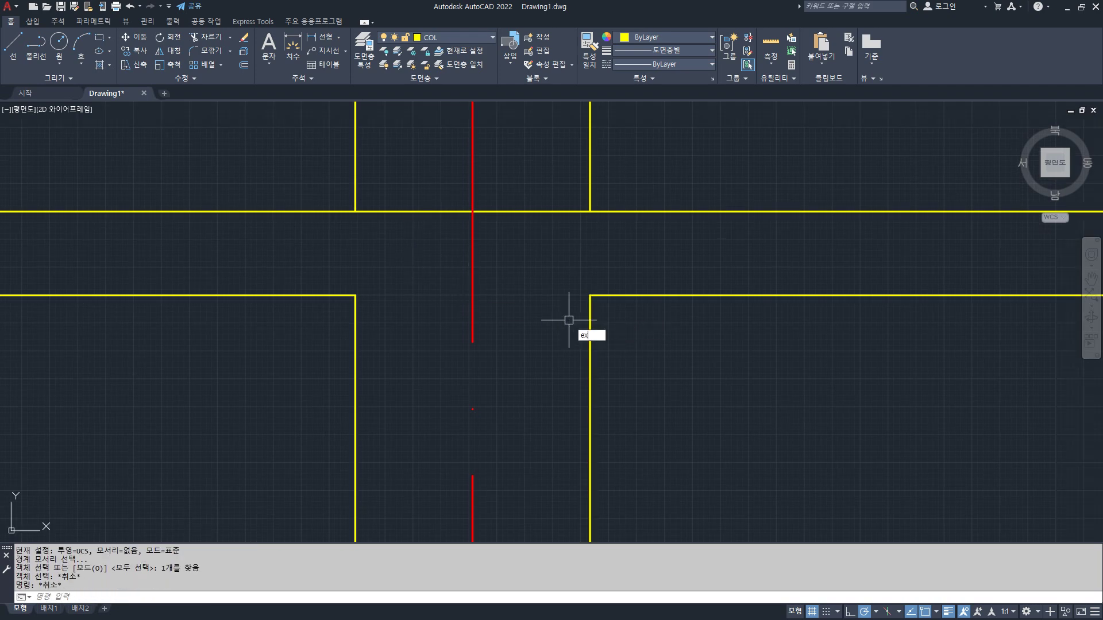
key(Return)
click(356, 305)
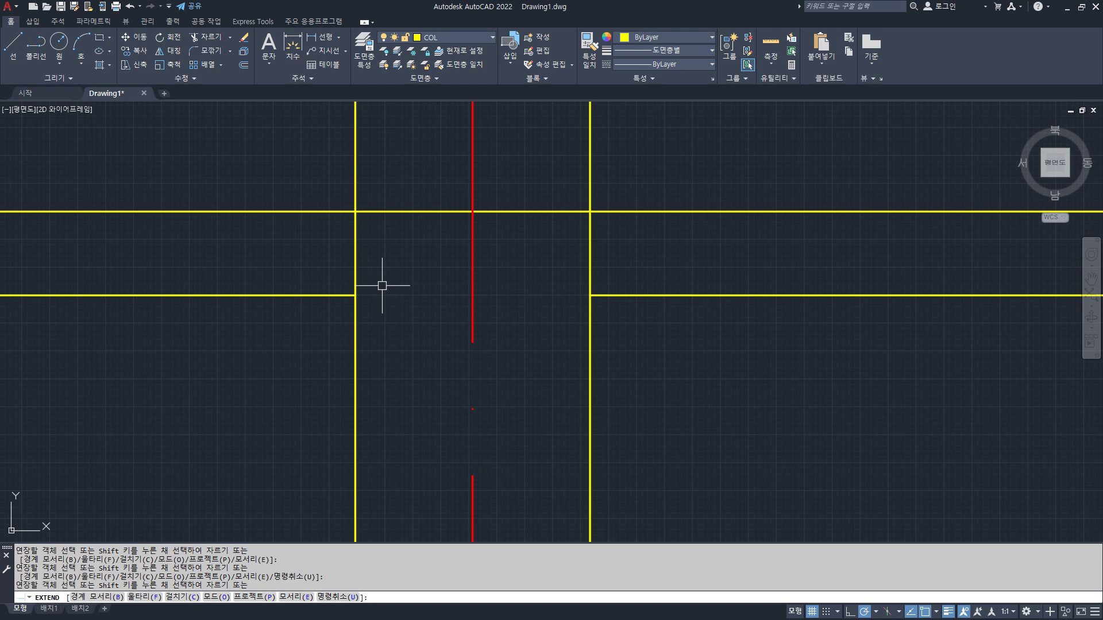
key(Return)
- Draw three short horizontal lines across the central wall's left face, one below another within the slab thickness
text(l)
key(Return)
click(334, 234)
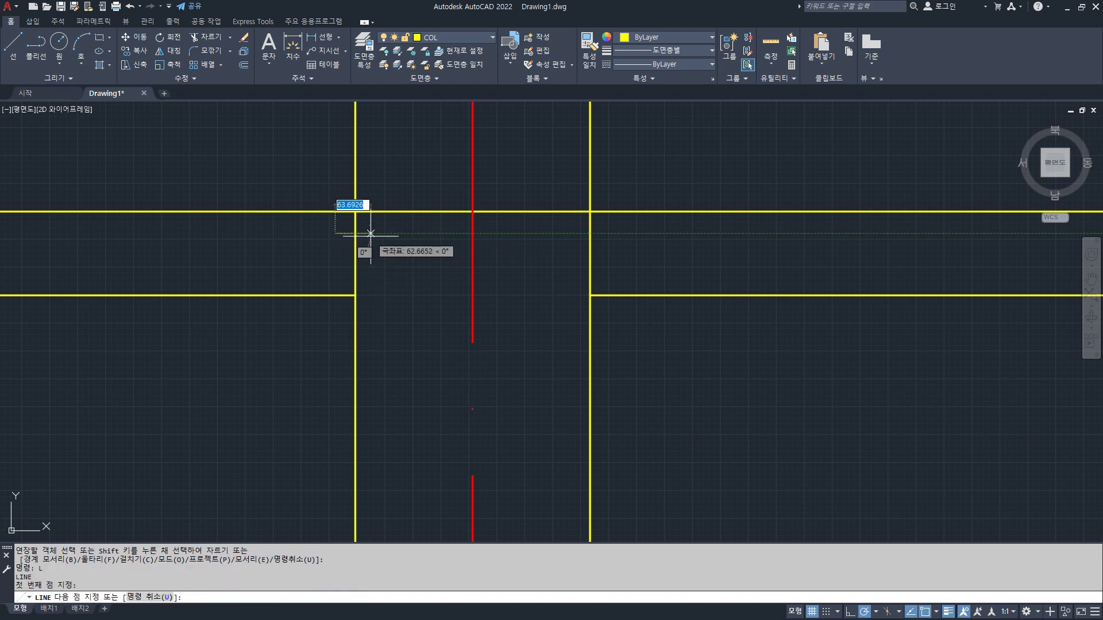
click(379, 234)
key(Return)
key(Return)
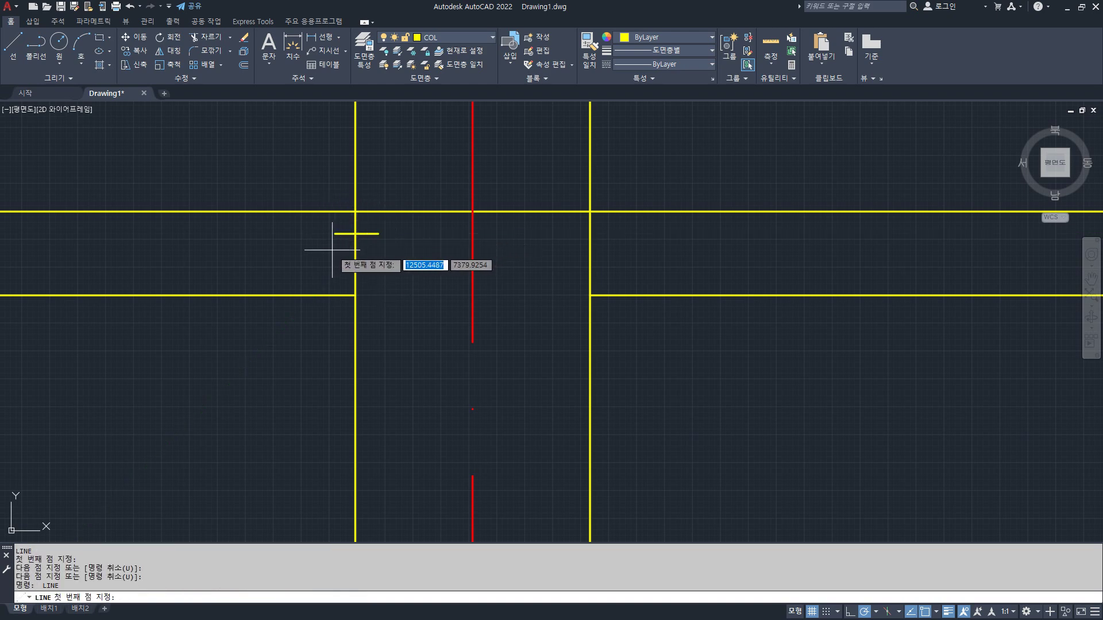
click(333, 247)
click(381, 247)
key(Return)
key(Return)
click(332, 262)
click(382, 261)
key(Return)
key(Return)
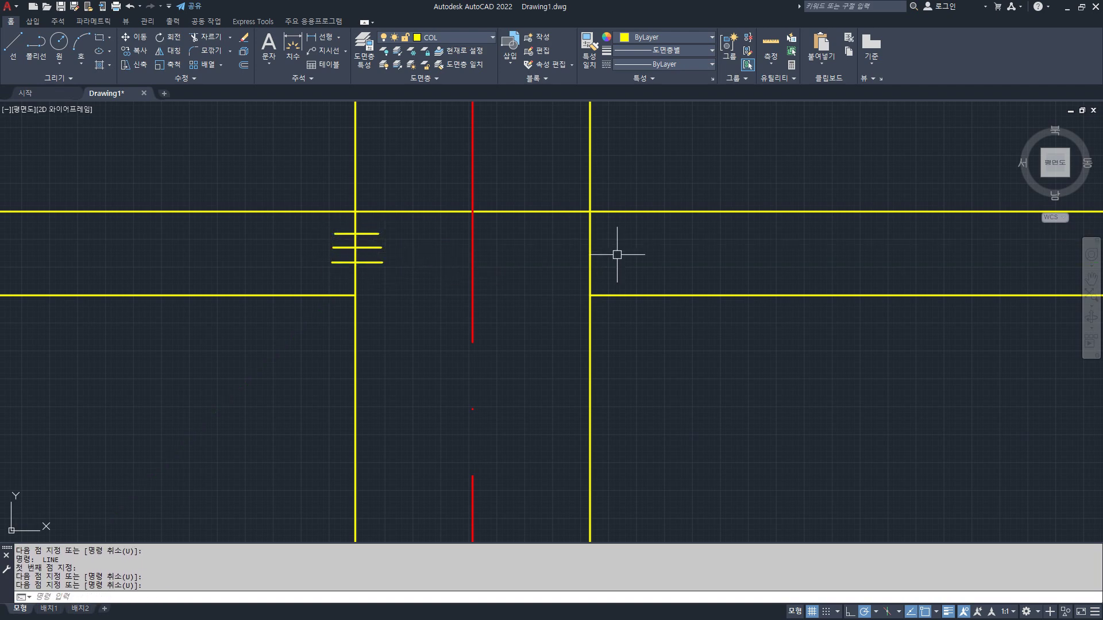
- Draw three matching short horizontal lines across the central wall's right face within the slab thickness
click(569, 234)
click(610, 233)
key(Return)
key(Return)
click(566, 250)
click(614, 250)
key(Return)
key(Return)
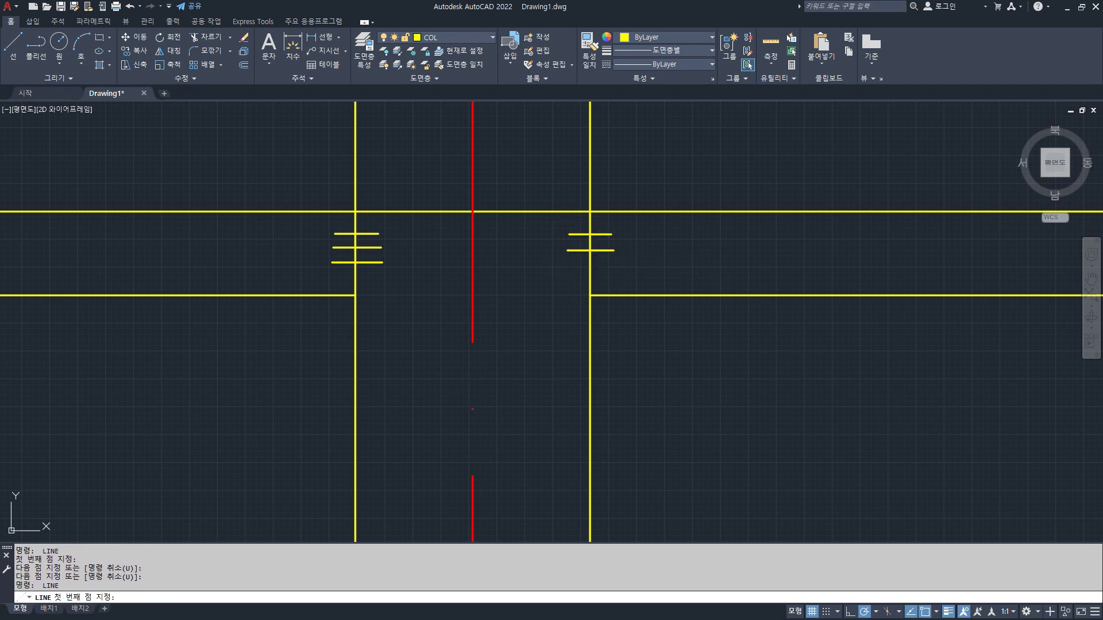
click(567, 267)
click(610, 268)
key(Return)
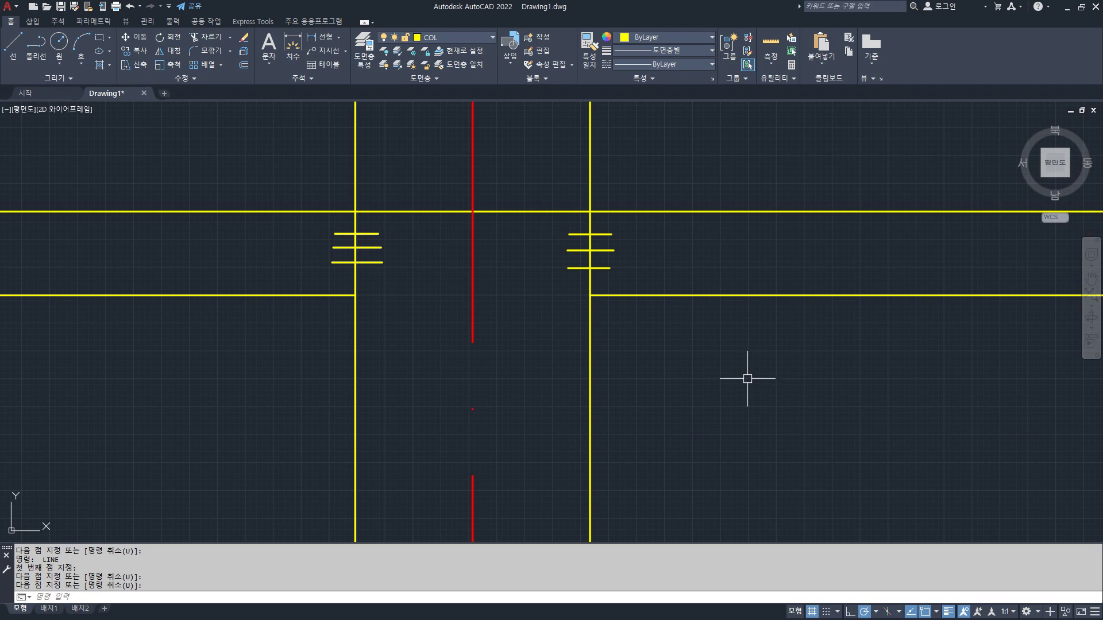
drag(587, 171, 584, 374)
mouse_move(593, 213)
mouse_down()
mouse_move(368, 213)
mouse_move(359, 327)
mouse_up()
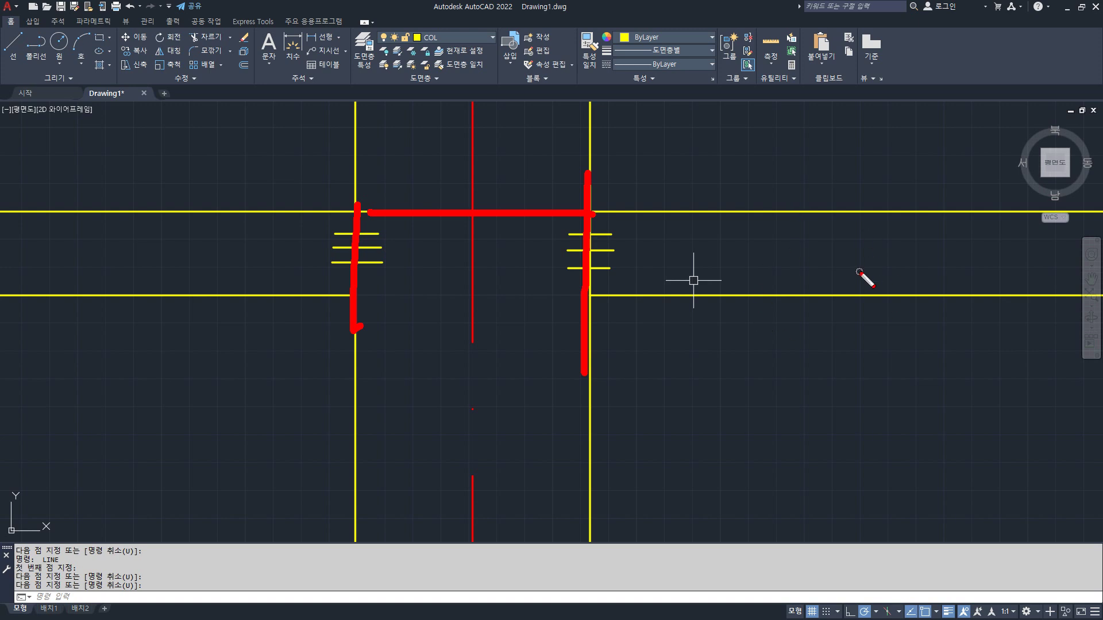
mouse_move(550, 235)
mouse_down()
mouse_move(624, 235)
mouse_move(630, 249)
mouse_up()
drag(567, 268, 618, 267)
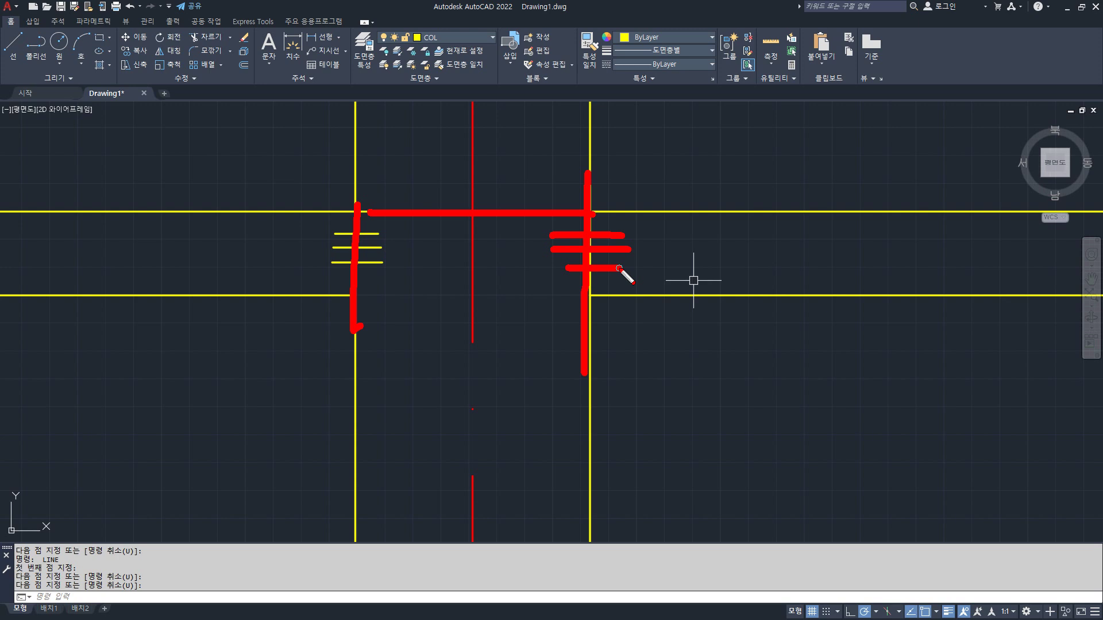
- Erase the six short horizontal lines crossing the two central wall faces
click(294, 222)
click(660, 277)
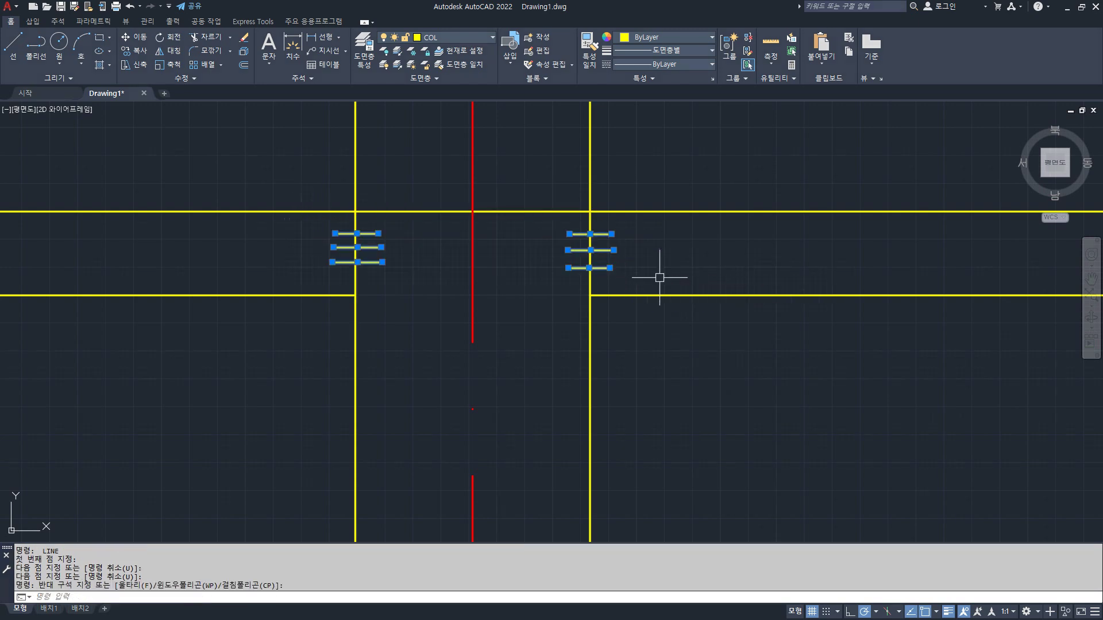
text(e)
key(Return)
- Trim both central wall faces between the slab's top line and its underside
text(tr)
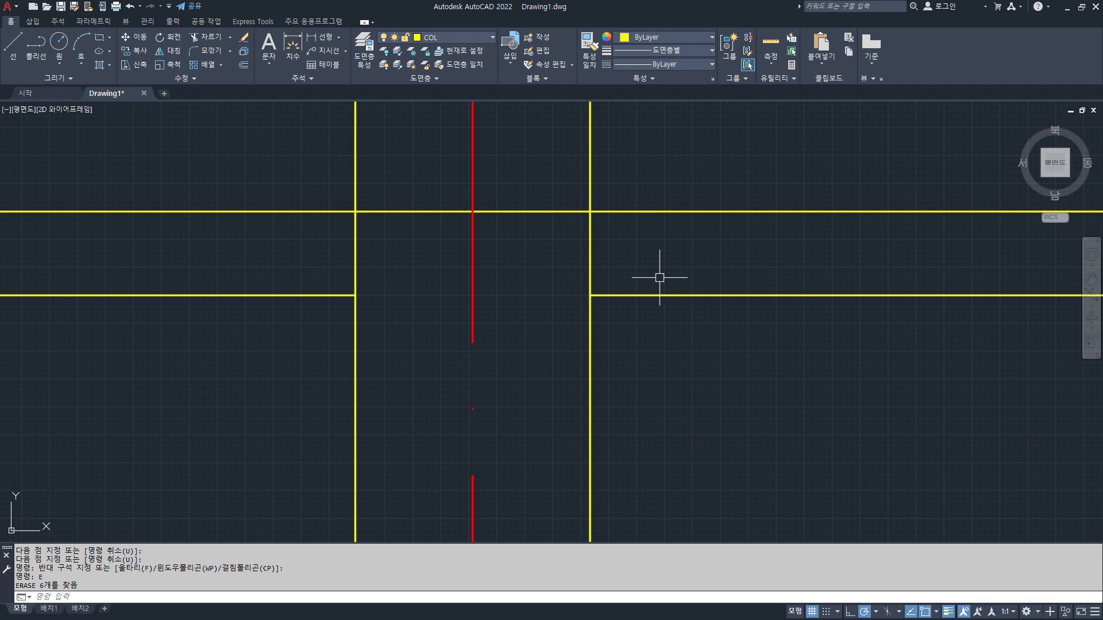
key(Return)
click(590, 247)
click(355, 251)
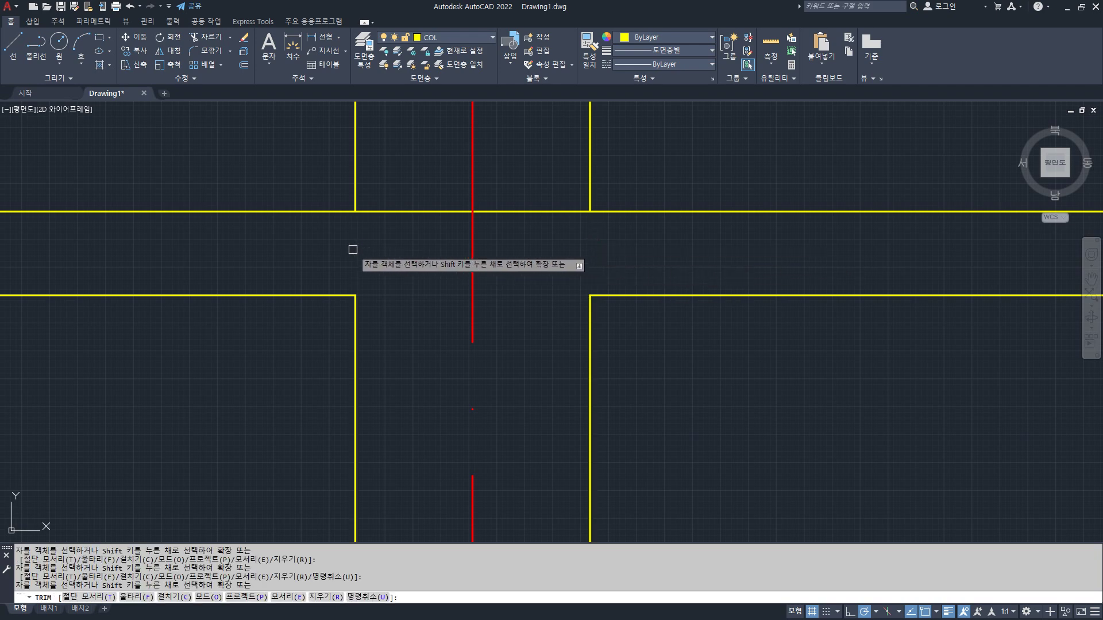
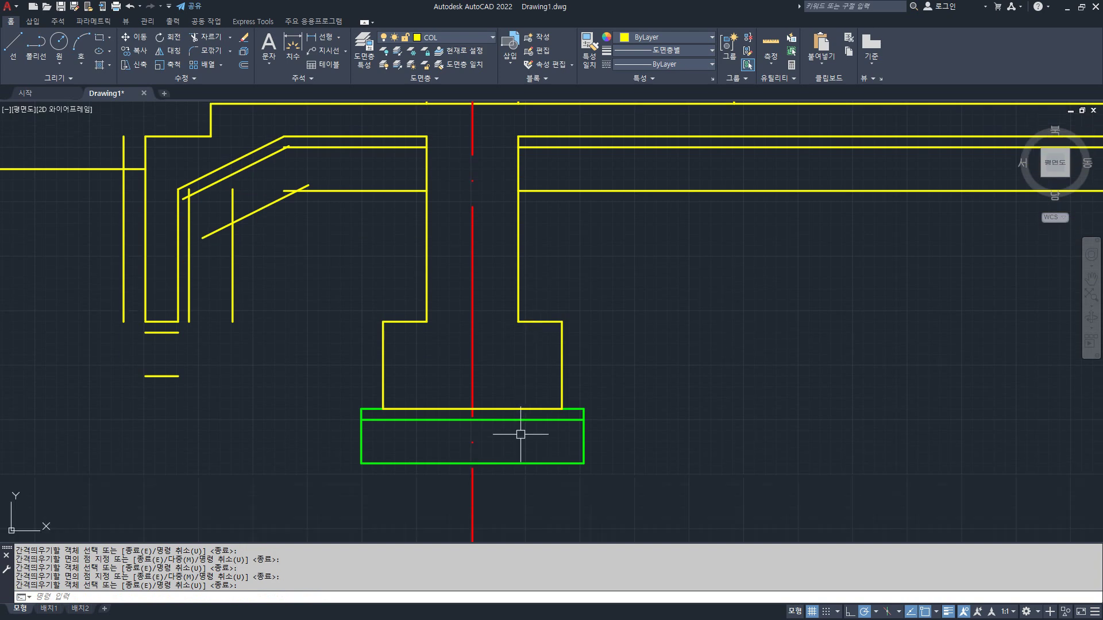
- Match the green footing base line's properties onto the horizontal and sloped offset lines beneath the slab on both sides of the central wall
key(Escape)
key(Escape)
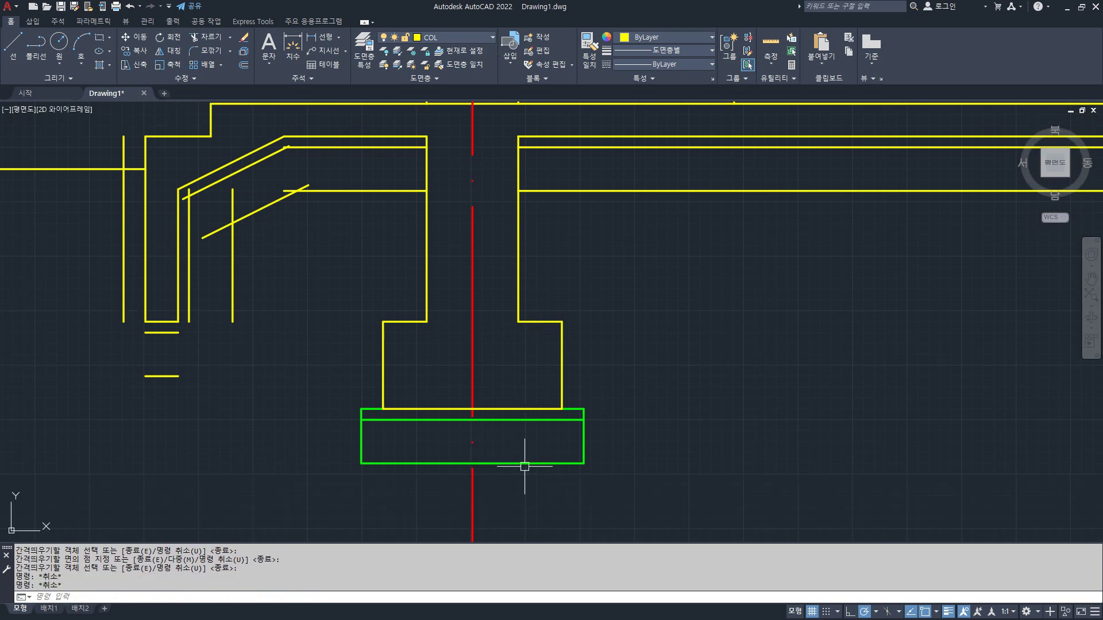
text(ma)
key(Return)
click(524, 465)
click(671, 231)
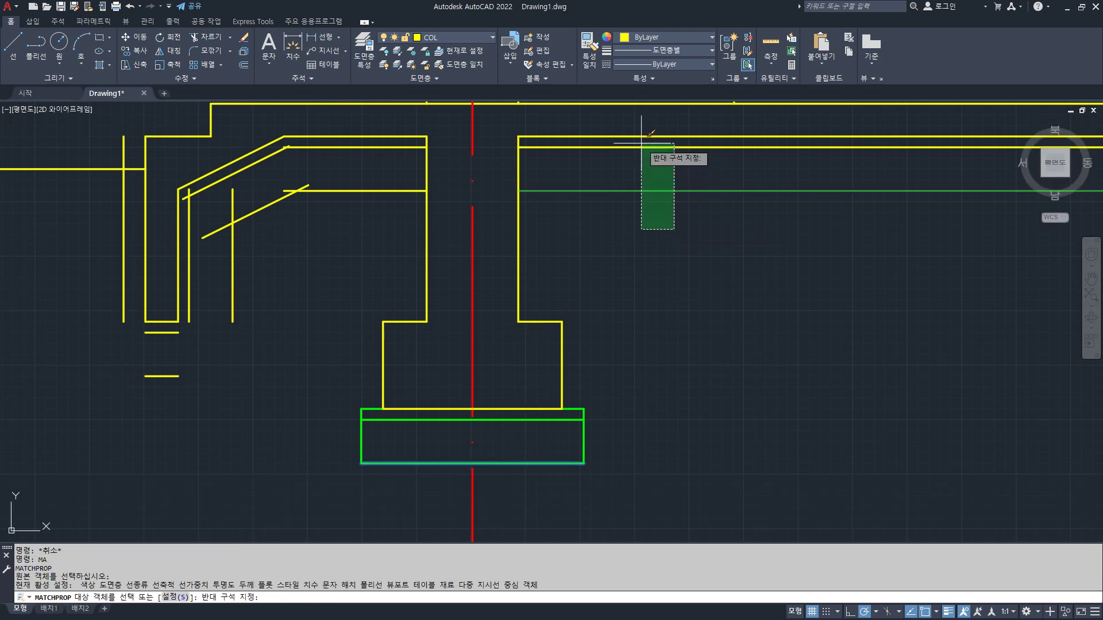
click(642, 145)
click(356, 219)
click(276, 148)
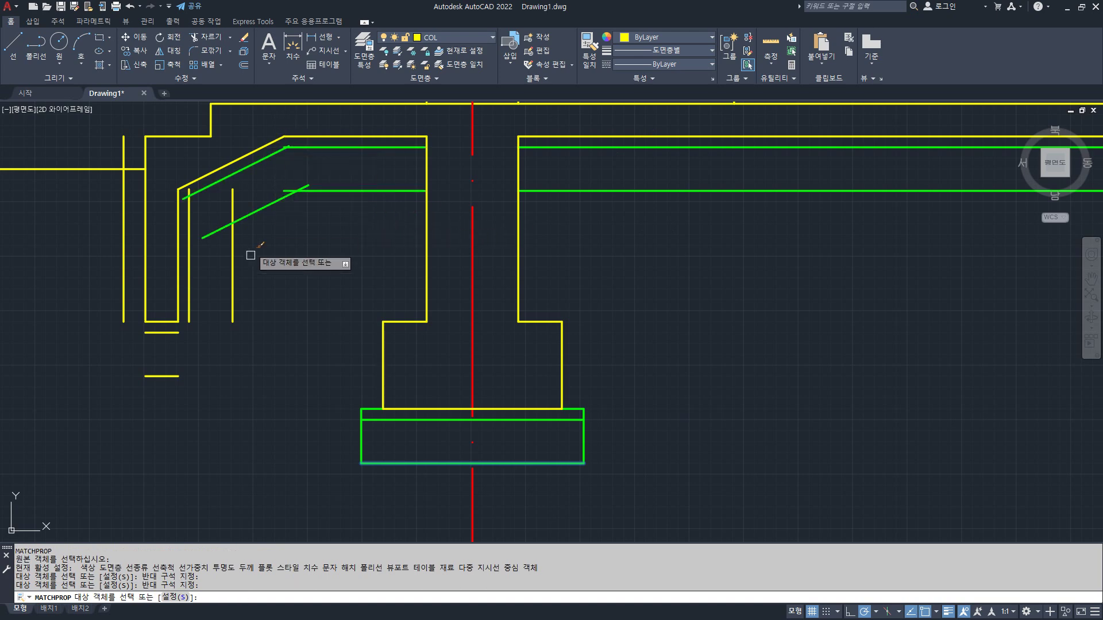
- Apply the same green properties to the vertical and horizontal offset lines around and below the outer edge wall
click(266, 321)
click(189, 280)
click(167, 376)
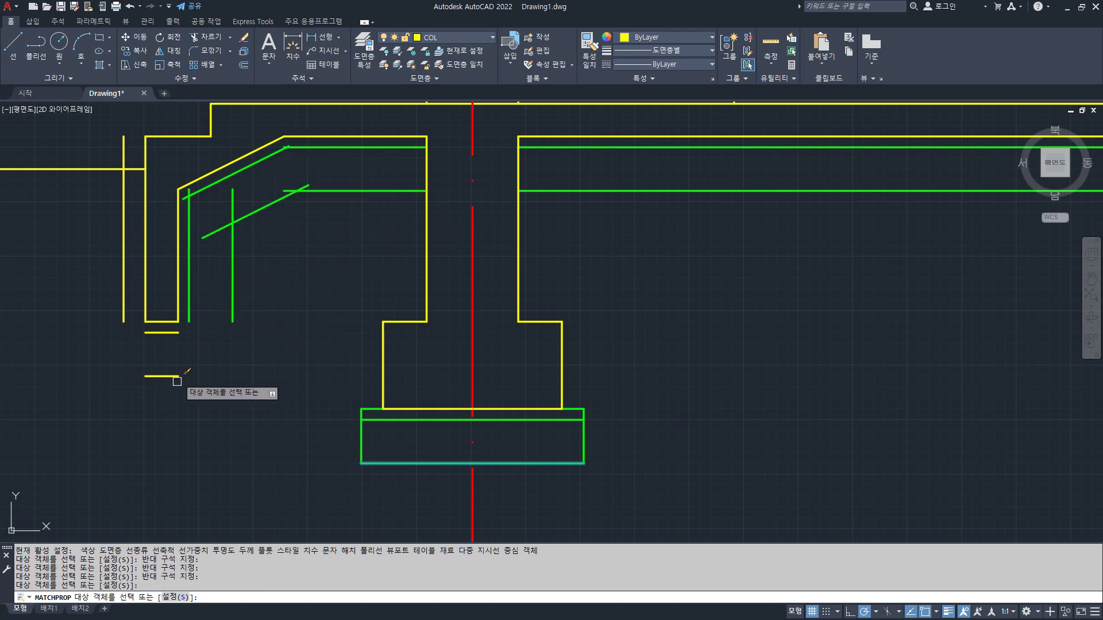
click(177, 419)
click(132, 328)
click(123, 309)
key(Return)
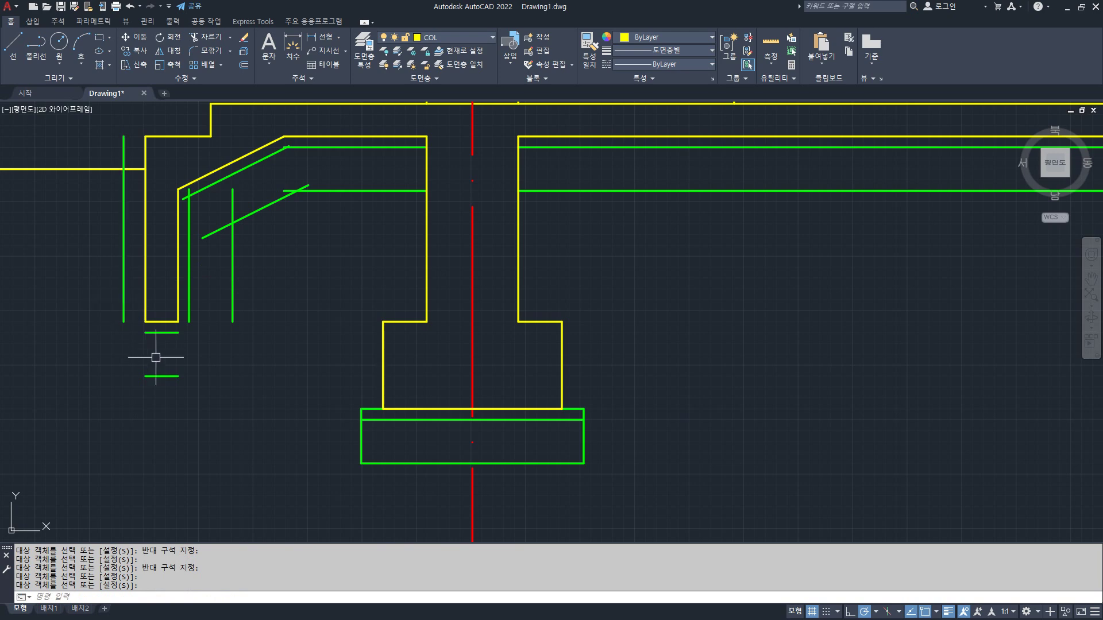
- Fillet both horizontal green lines under the slab with their sloped green lines to form sharp corners
text(f)
key(Return)
click(354, 190)
click(263, 206)
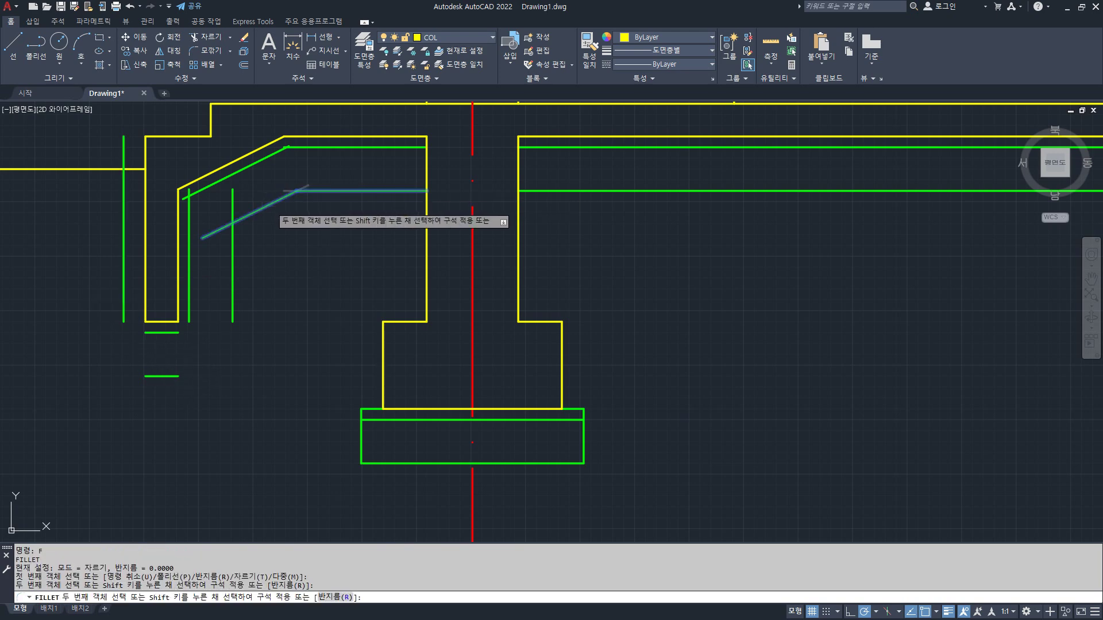
key(Return)
click(300, 147)
click(247, 167)
- Fillet the two sloped green lines with the vertical green lines on the inner side of the edge wall
key(Return)
click(209, 233)
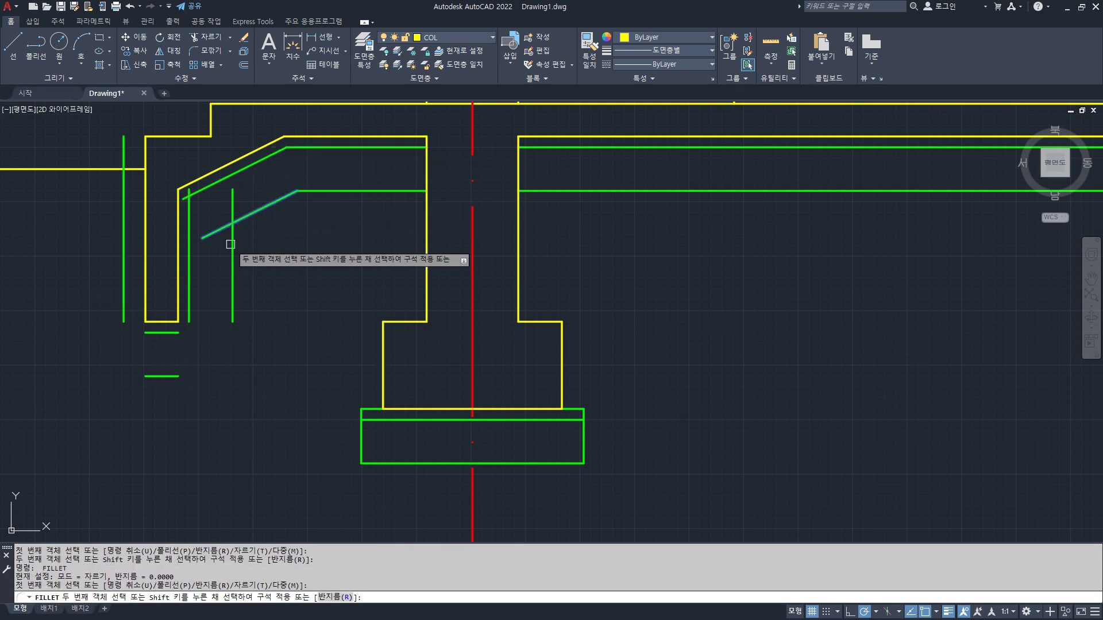
click(231, 244)
key(Return)
click(210, 188)
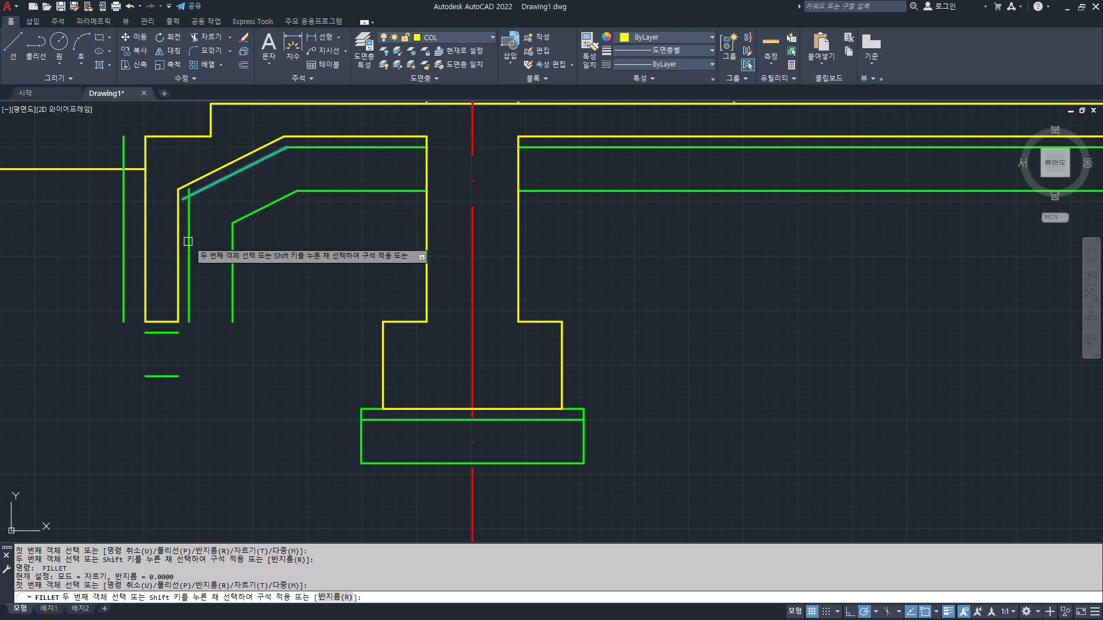
click(189, 247)
- Fillet the two inner vertical green lines with the two horizontal green lines below the edge wall
key(Return)
click(188, 281)
click(172, 333)
key(Return)
click(167, 376)
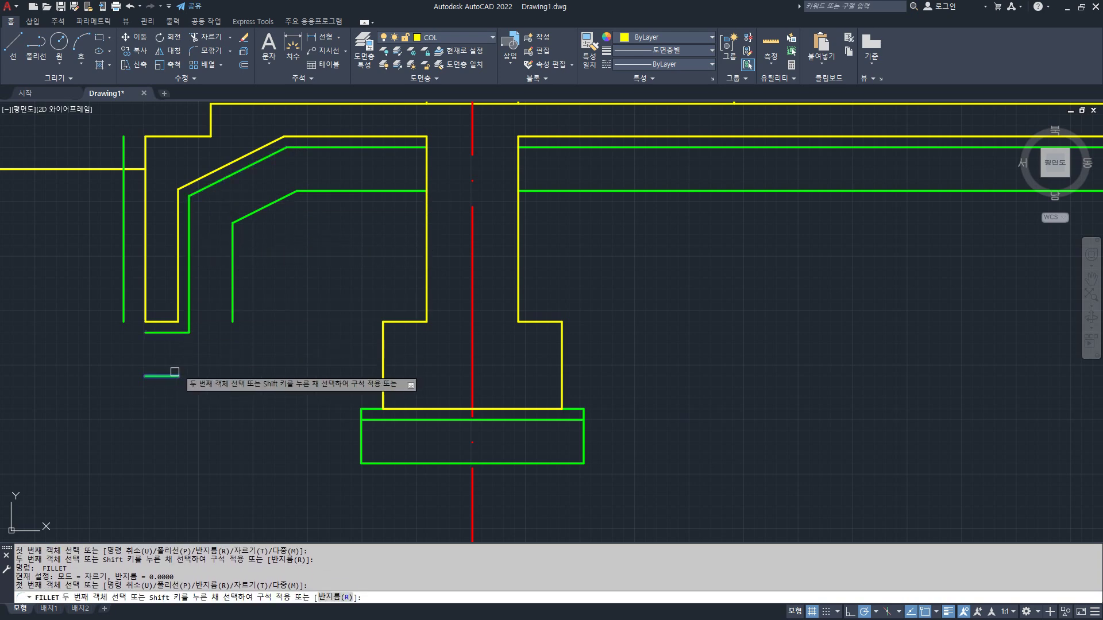
click(232, 314)
- Fillet both horizontal green lines below the edge wall with the outer vertical green line
key(Return)
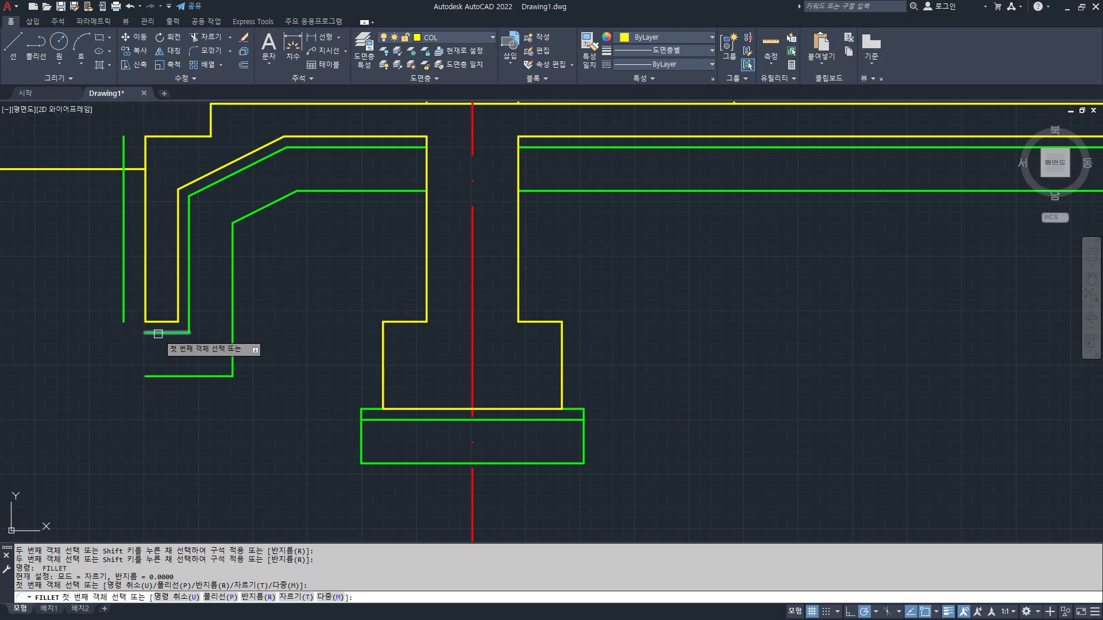
click(155, 332)
click(121, 310)
key(Return)
click(153, 376)
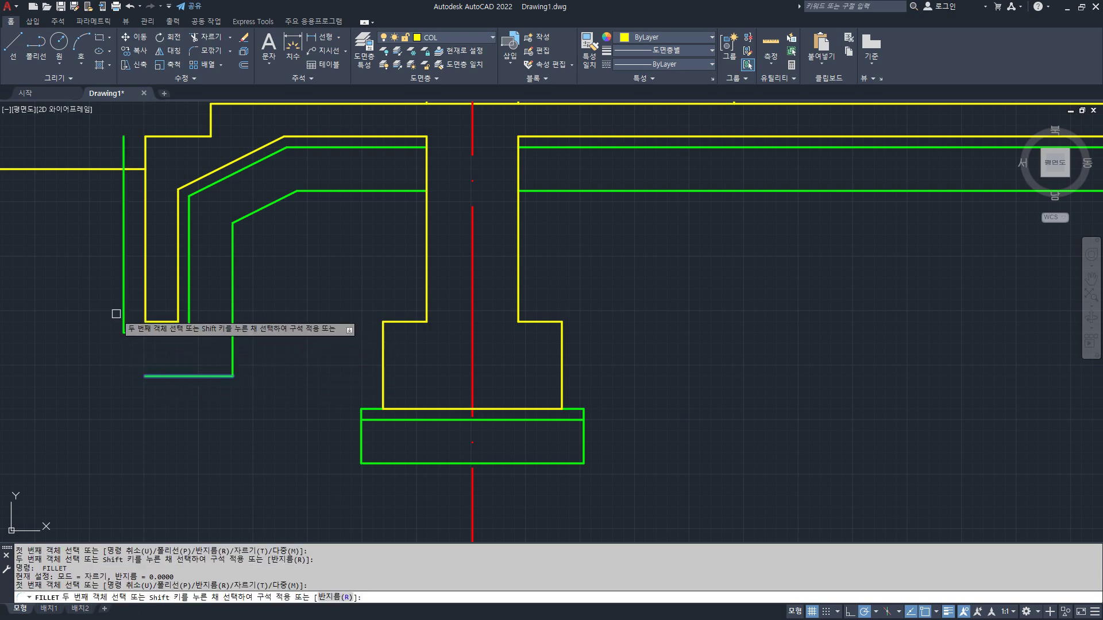
click(123, 313)
- Fillet the edge wall's yellow base line with the outer vertical green line
key(Return)
click(150, 322)
click(124, 345)
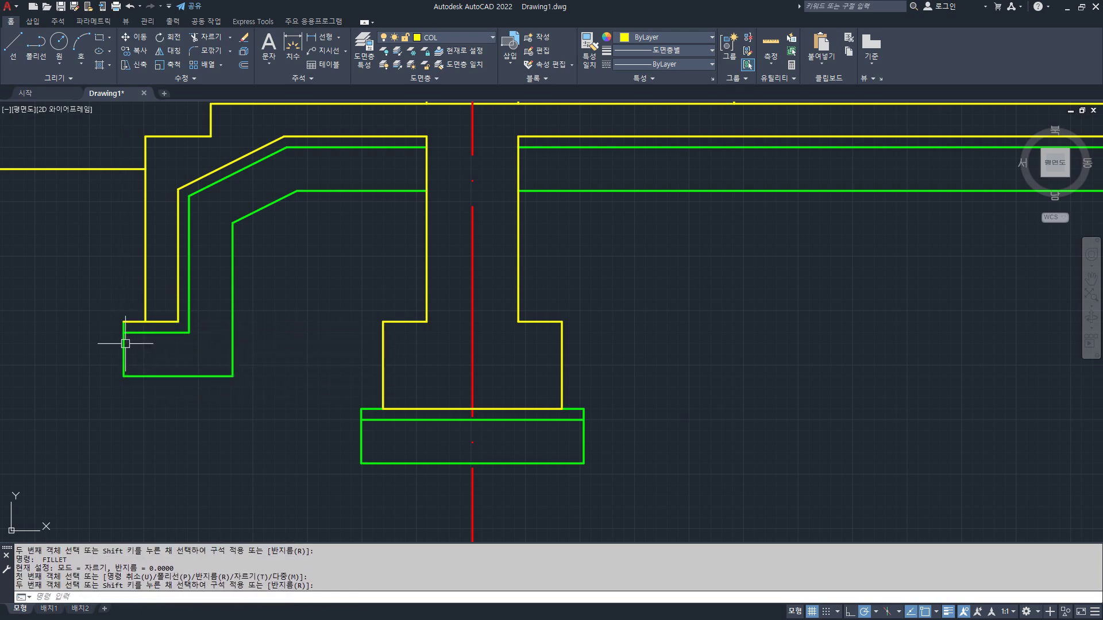
- Trim the edge wall's base line between the wall's two faces
scroll(184, 317, up, 4)
text(tr)
key(Return)
key(Return)
click(121, 329)
key(Return)
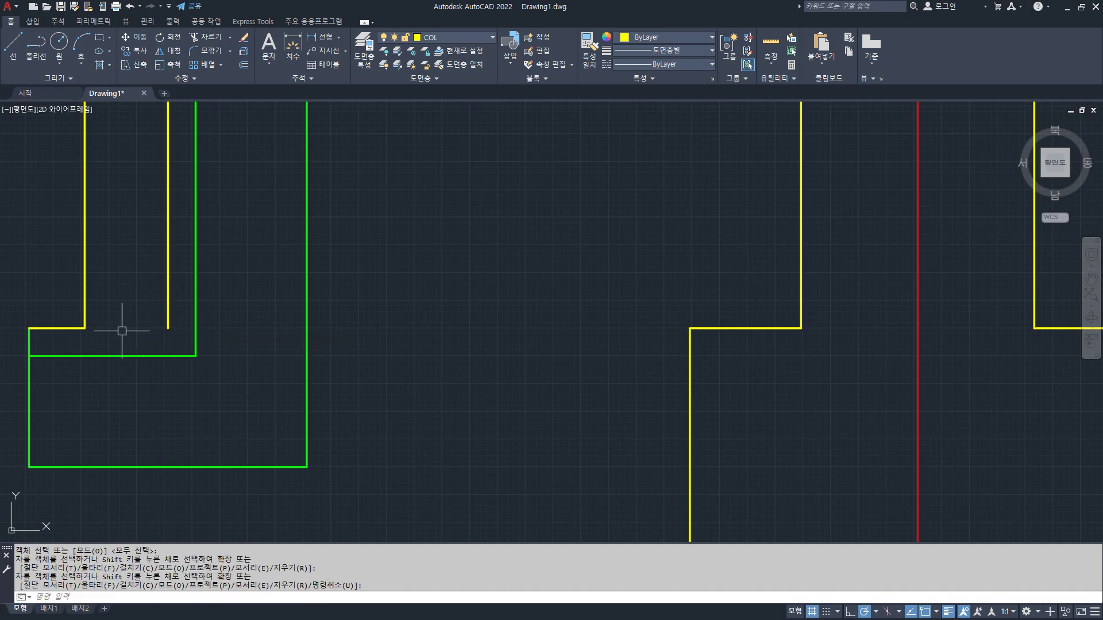
- Draw a separate line across the edge wall's base from its outer face to its inner face
text(l)
key(Return)
click(84, 328)
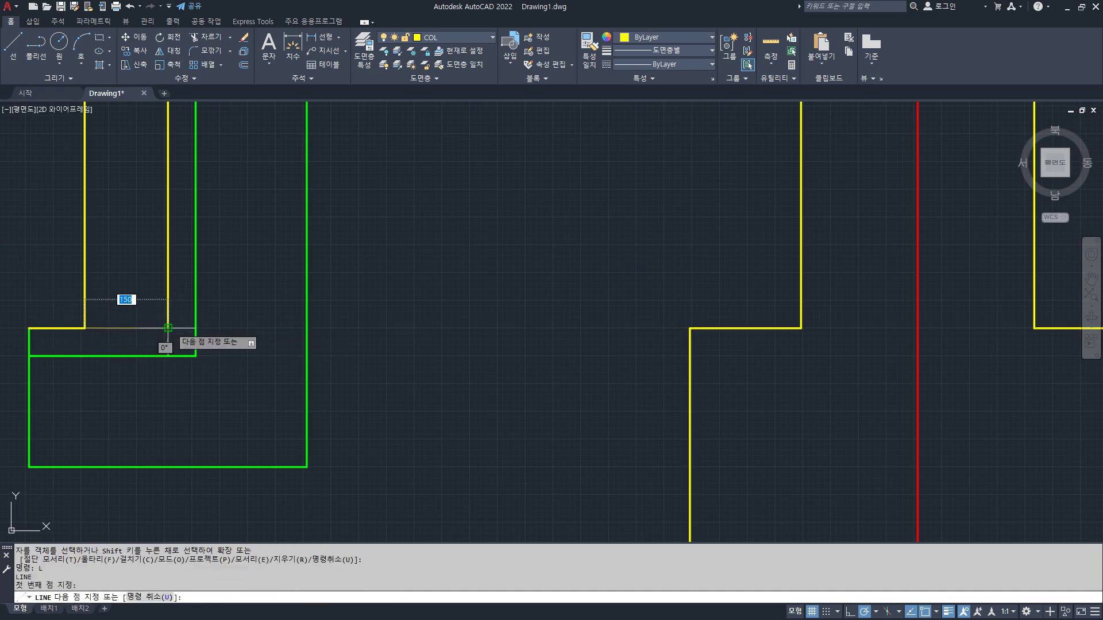
click(170, 327)
key(Return)
- Match the green base layer's properties onto the short yellow line projecting outside the edge wall's base
text(ma)
key(Return)
click(110, 356)
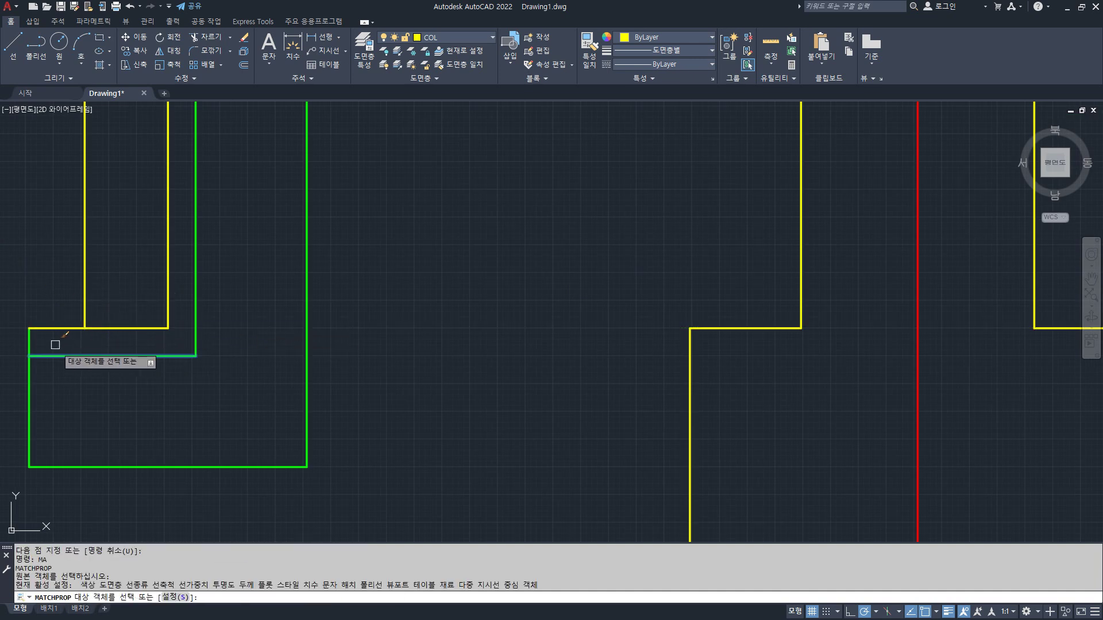
click(50, 329)
scroll(362, 379, down, 4)
mouse_move(364, 374)
middle_down()
mouse_move(326, 360)
mouse_move(288, 386)
middle_up()
middle_drag(625, 376, 617, 388)
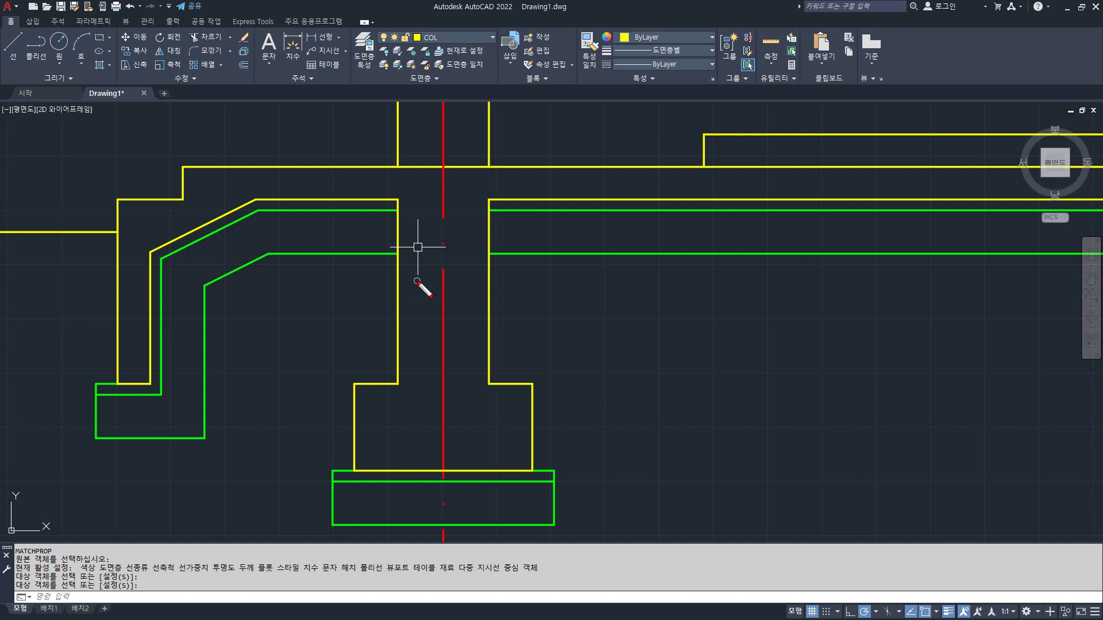
mouse_move(418, 283)
mouse_down()
mouse_move(382, 219)
mouse_move(418, 253)
mouse_move(412, 270)
mouse_up()
mouse_move(489, 274)
mouse_down()
mouse_move(492, 197)
mouse_move(503, 270)
mouse_up()
mouse_move(560, 202)
mouse_down()
mouse_move(522, 208)
mouse_move(596, 209)
mouse_move(565, 210)
mouse_move(590, 210)
mouse_move(602, 239)
mouse_up()
drag(659, 215, 617, 249)
drag(708, 217, 664, 246)
drag(759, 218, 724, 251)
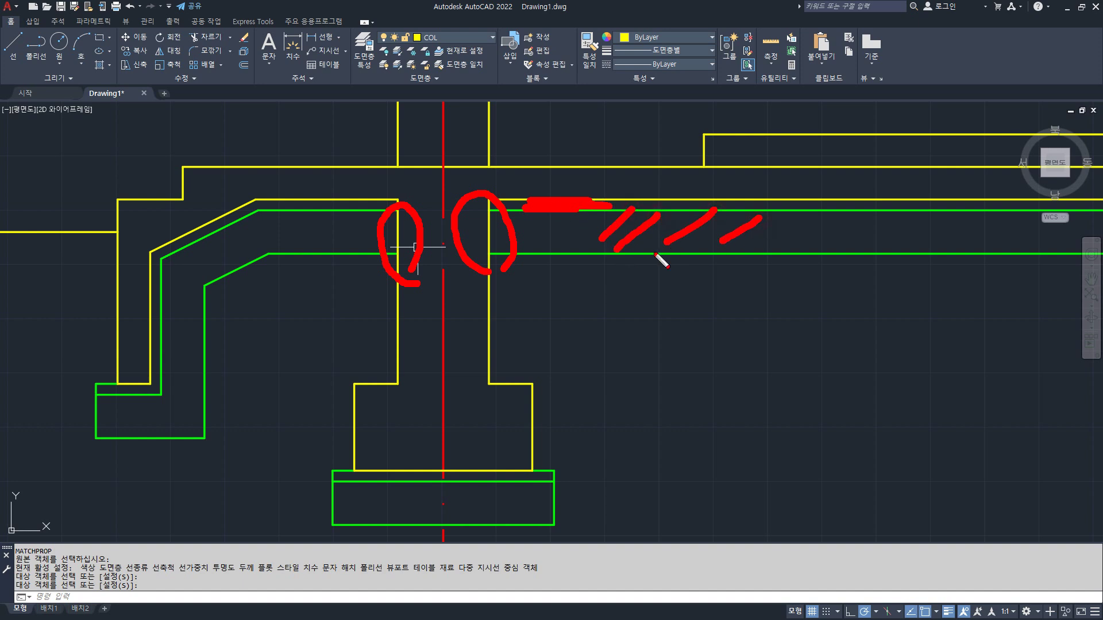
key(e)
mouse_move(571, 280)
mouse_down()
mouse_move(569, 214)
mouse_move(615, 265)
mouse_move(567, 278)
mouse_up()
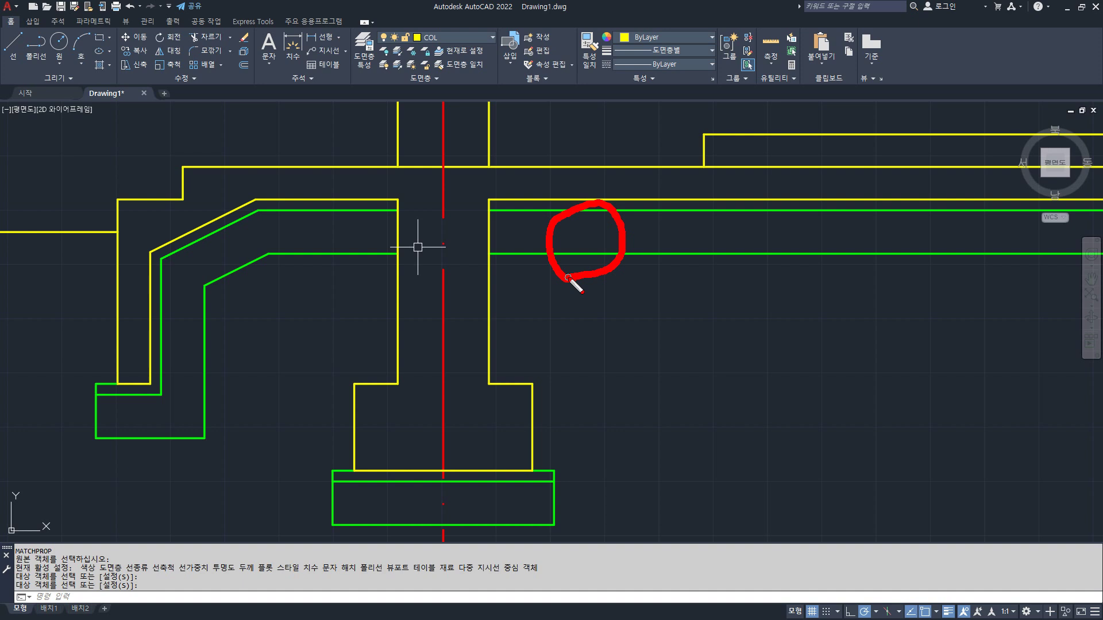
mouse_move(457, 362)
mouse_down()
mouse_move(451, 279)
mouse_move(488, 185)
mouse_move(556, 178)
mouse_move(323, 186)
mouse_move(543, 192)
mouse_move(344, 188)
mouse_move(441, 183)
mouse_move(457, 261)
mouse_move(439, 287)
mouse_up()
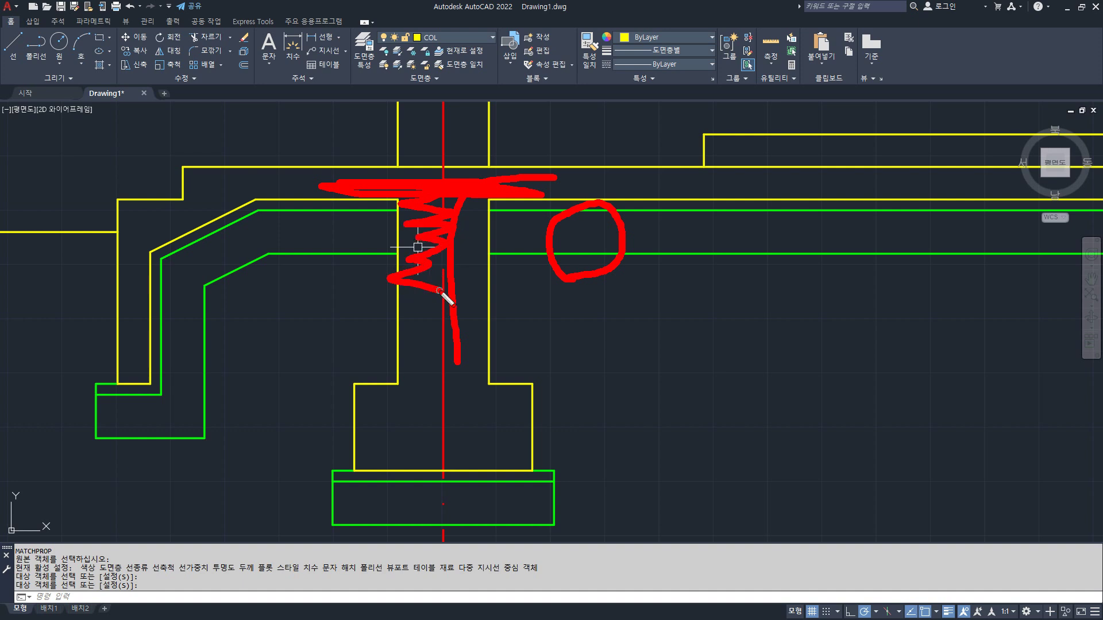
key(Escape)
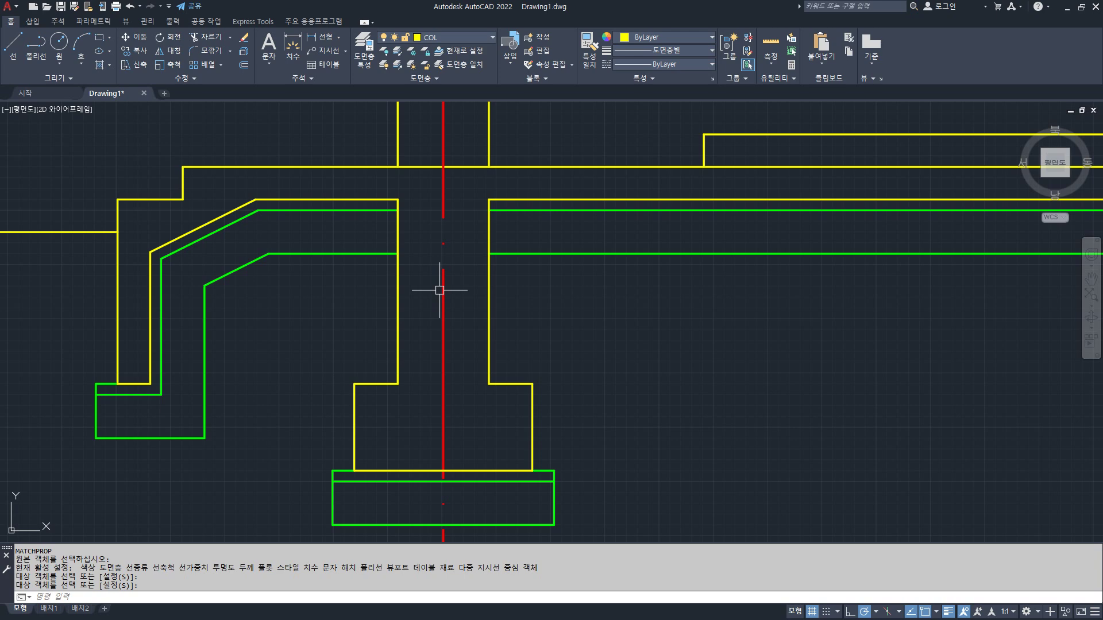
key(Escape)
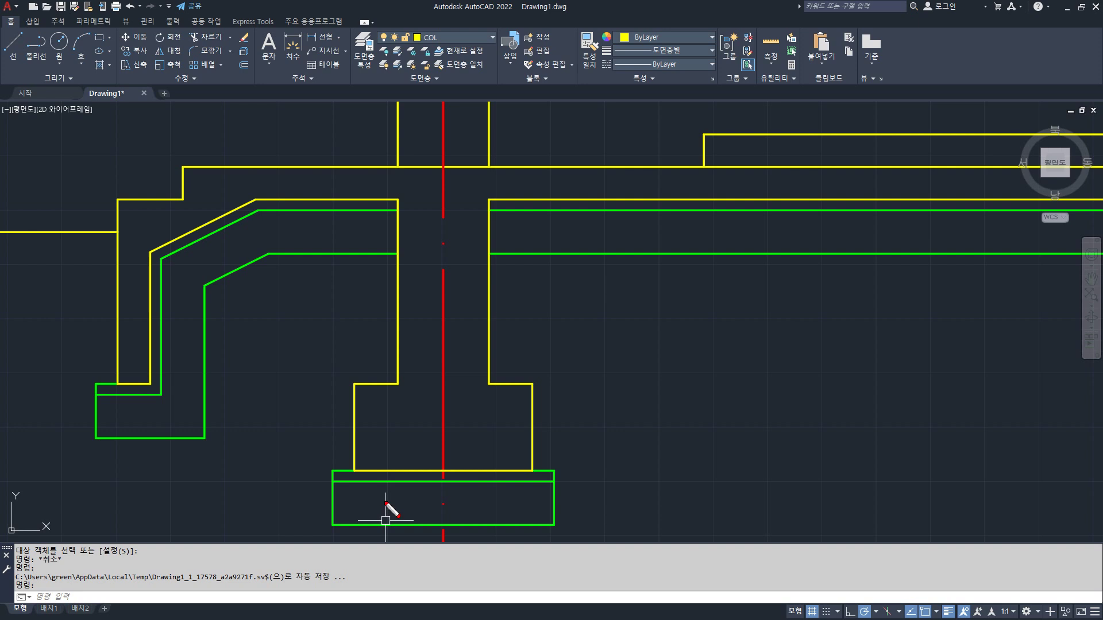
drag(383, 491, 348, 511)
drag(458, 490, 436, 514)
drag(519, 489, 495, 512)
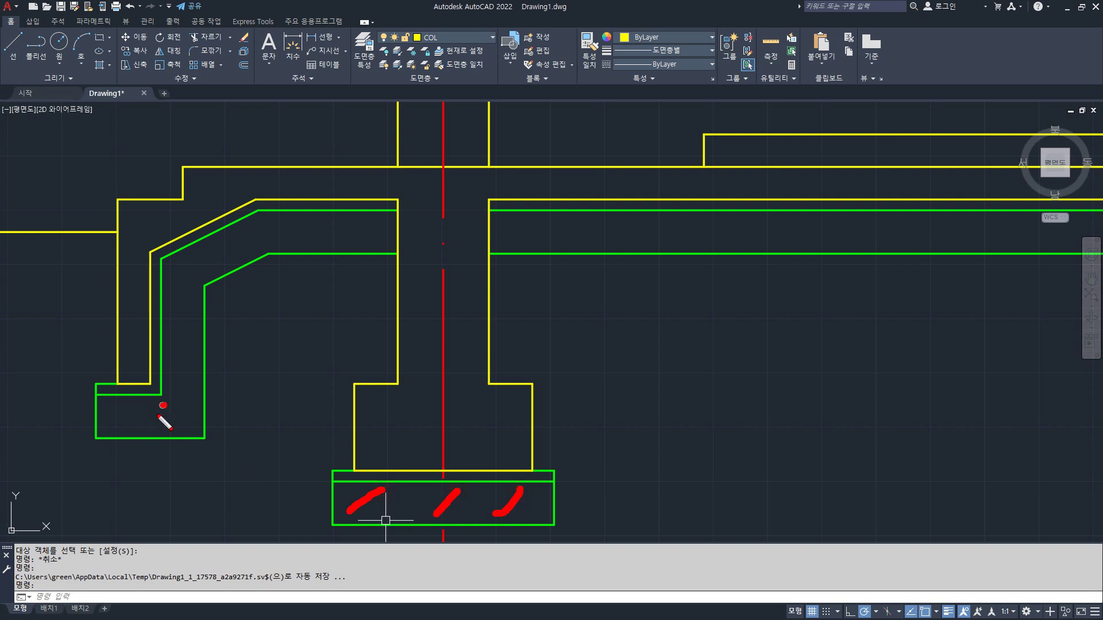
drag(164, 405, 145, 432)
drag(171, 332, 200, 367)
drag(207, 238, 234, 265)
drag(328, 217, 325, 249)
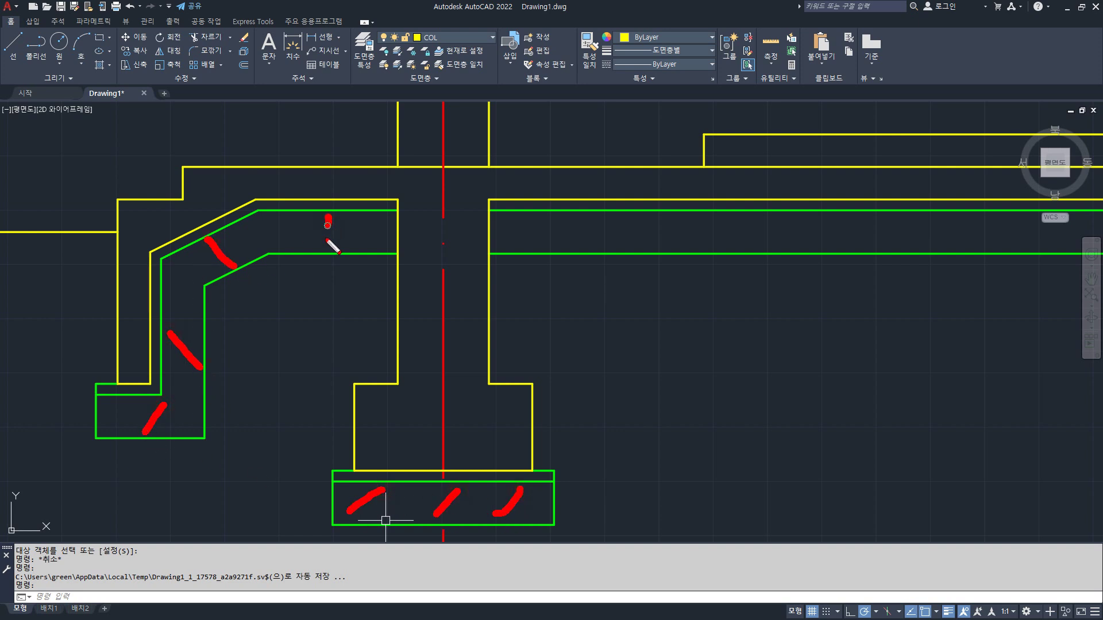
drag(566, 220, 538, 250)
drag(714, 218, 692, 244)
key(Escape)
scroll(394, 361, up, 6)
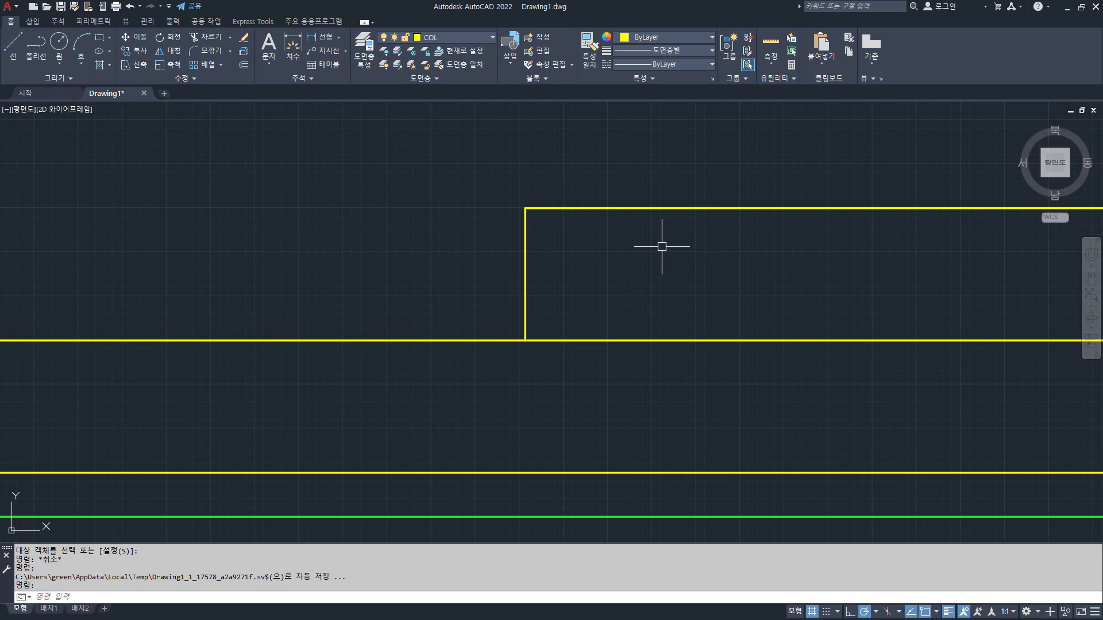
key(ctrl+2)
mouse_move(527, 238)
mouse_down()
mouse_move(641, 235)
mouse_move(647, 336)
mouse_move(562, 335)
mouse_up()
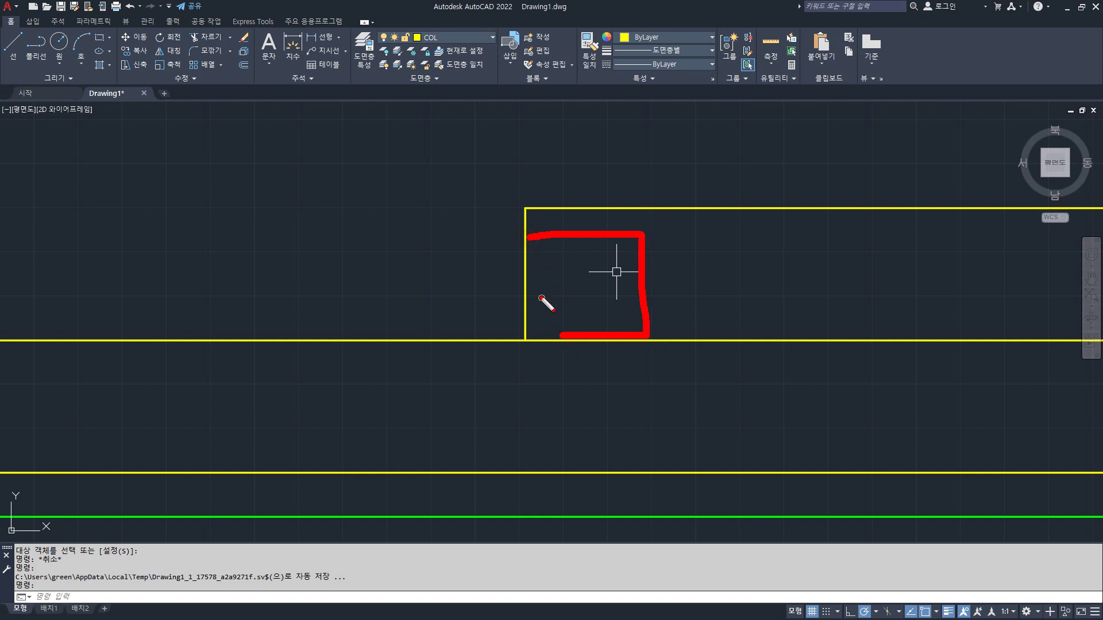
drag(529, 284, 655, 283)
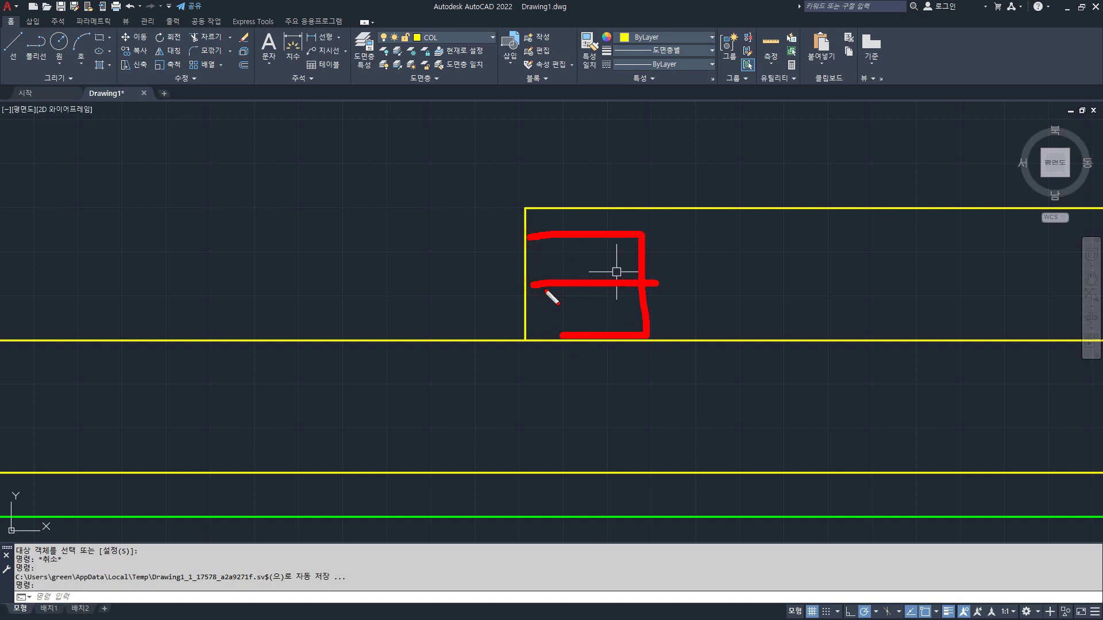
key(Escape)
- Draw a 90 by 60 rectangle from the lower end of the yellow step's vertical edge, inside the step
text(rec)
key(Return)
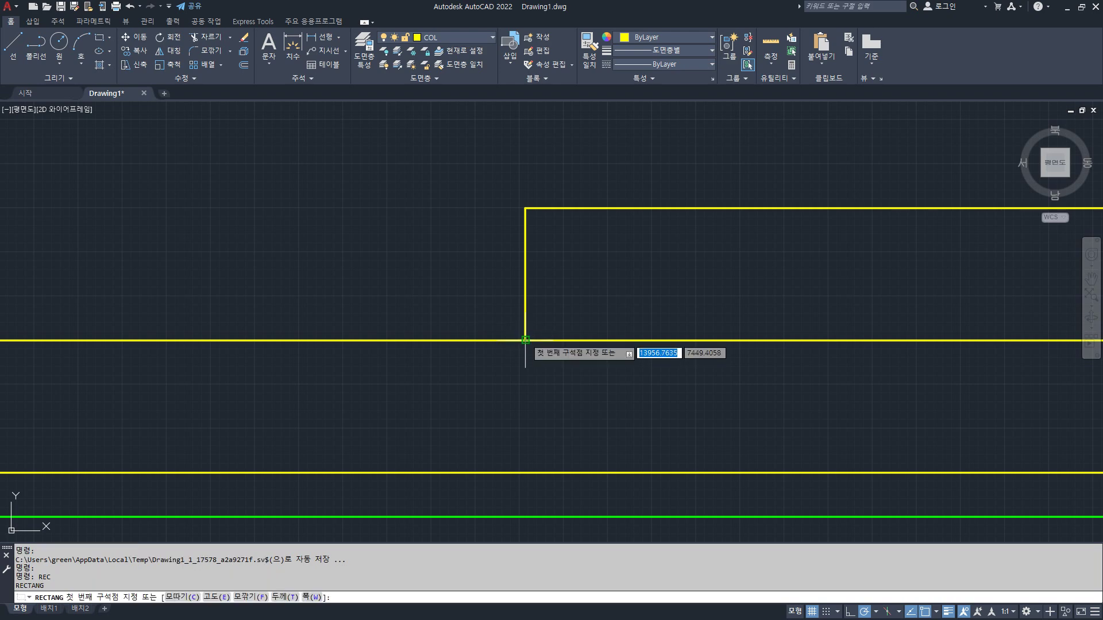
click(525, 340)
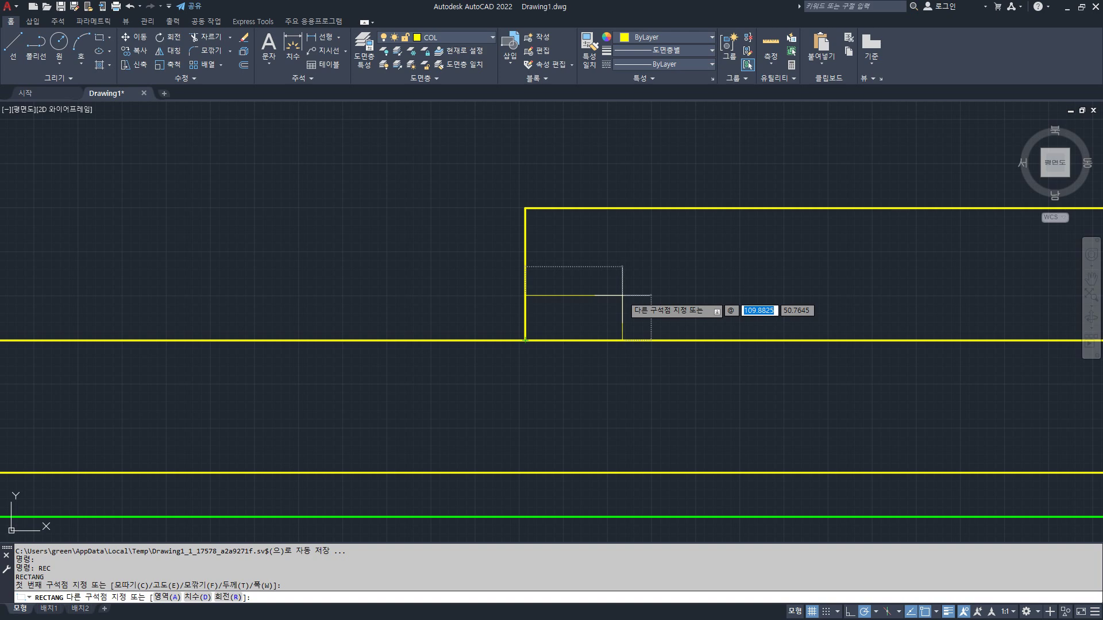
text(@90,60)
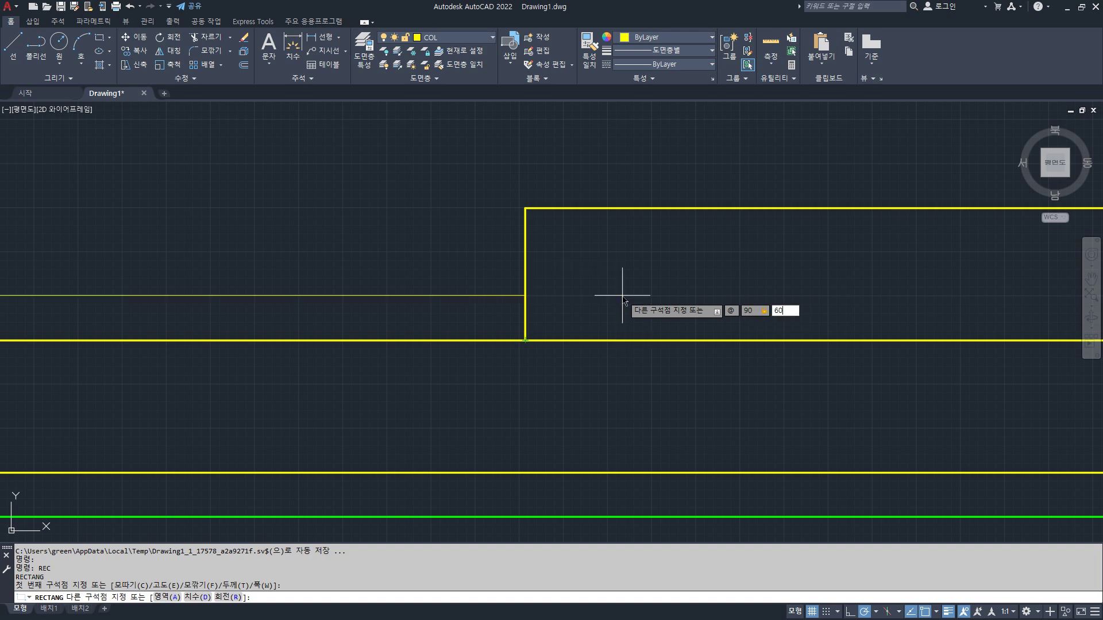
key(Return)
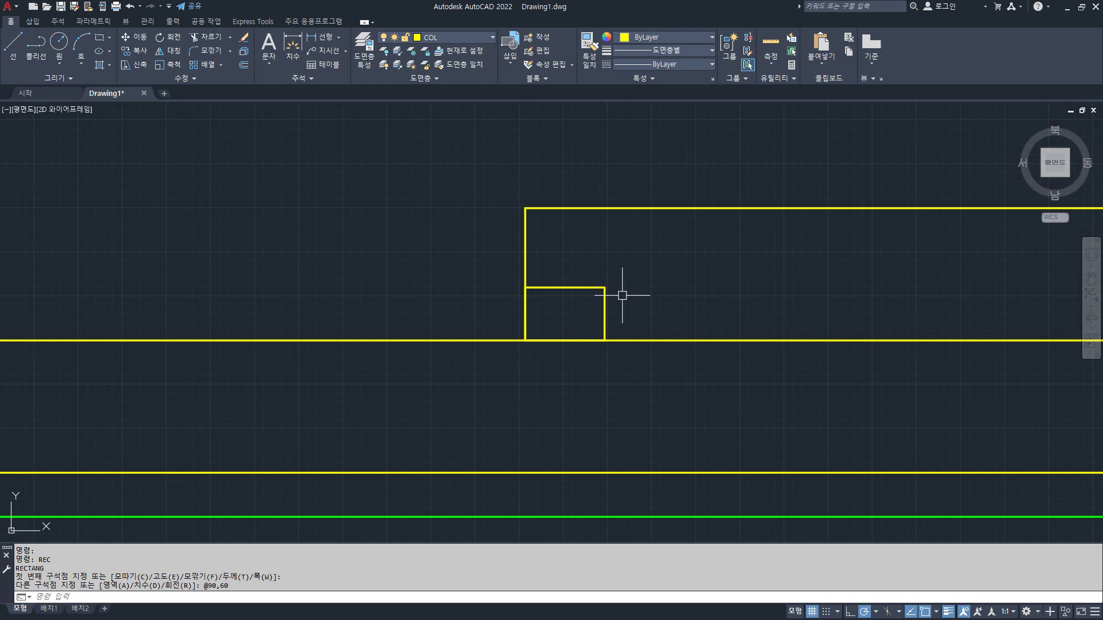
- Erase the rectangle inside the yellow step
click(640, 312)
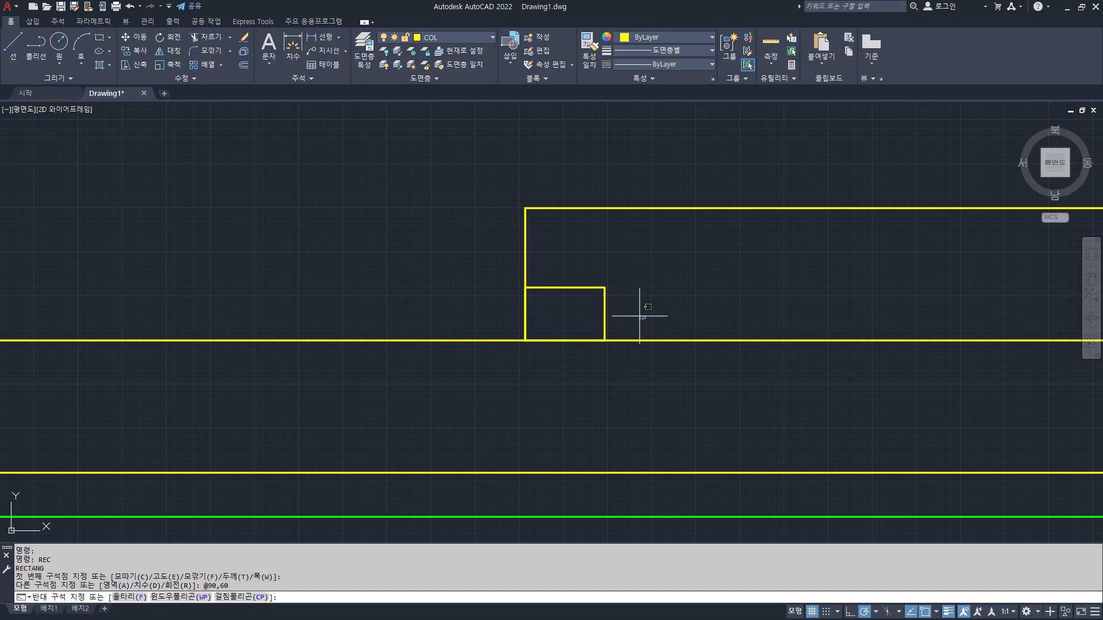
click(563, 273)
text(e)
key(Return)
text(rec)
key(Return)
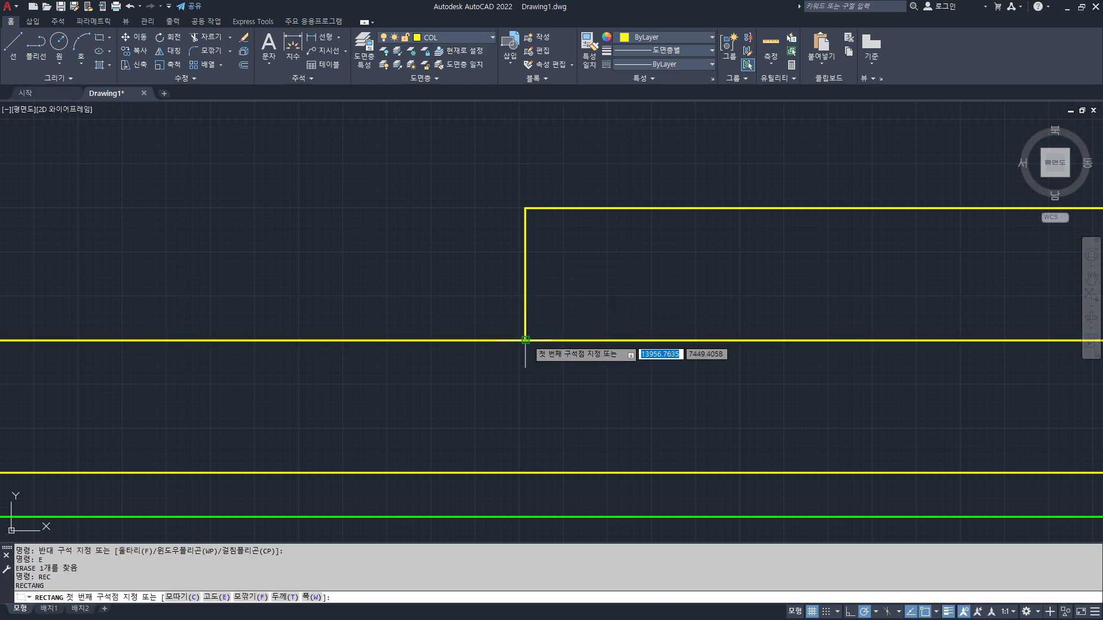
click(524, 340)
text(60)
key(Tab)
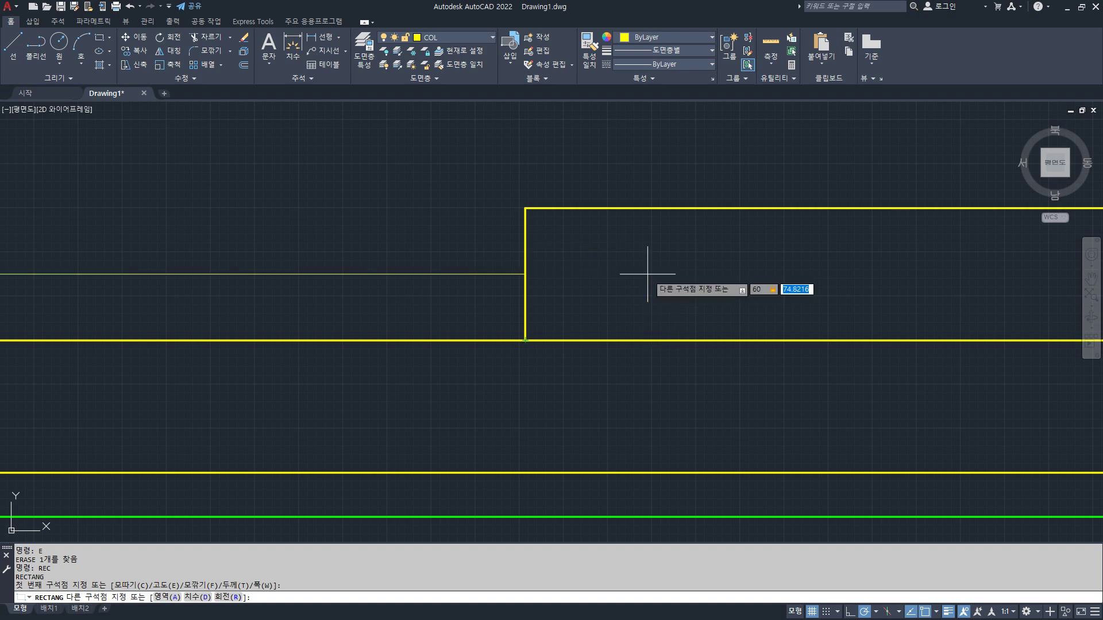
key(Escape)
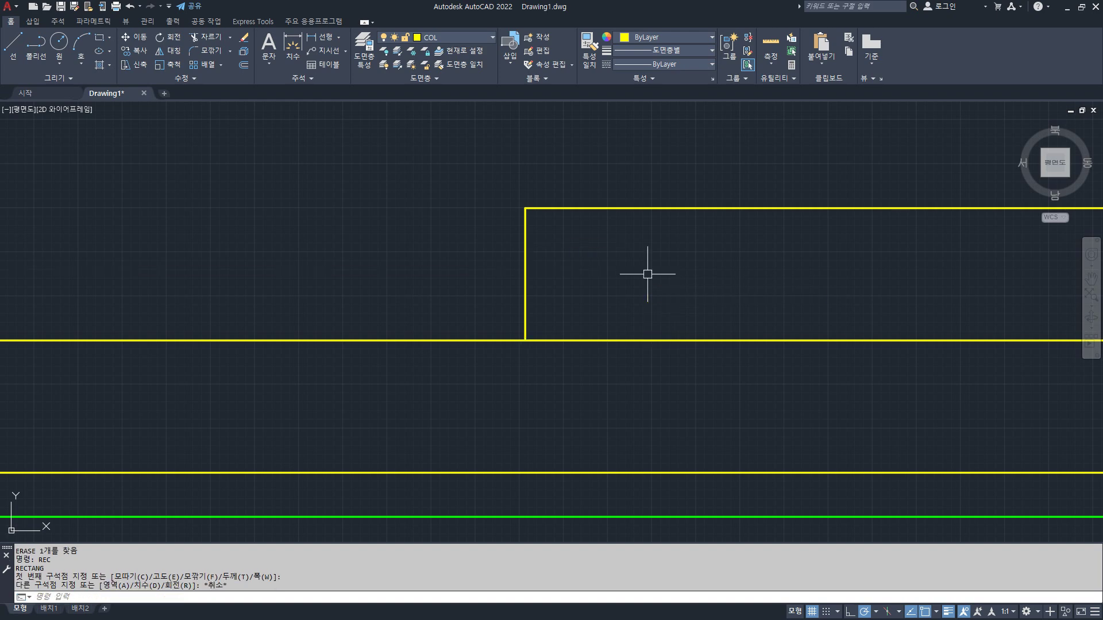
- Draw a rectangle 90 wide and 60 high inside the step, starting at the lower end of its vertical edge
key(Return)
click(525, 340)
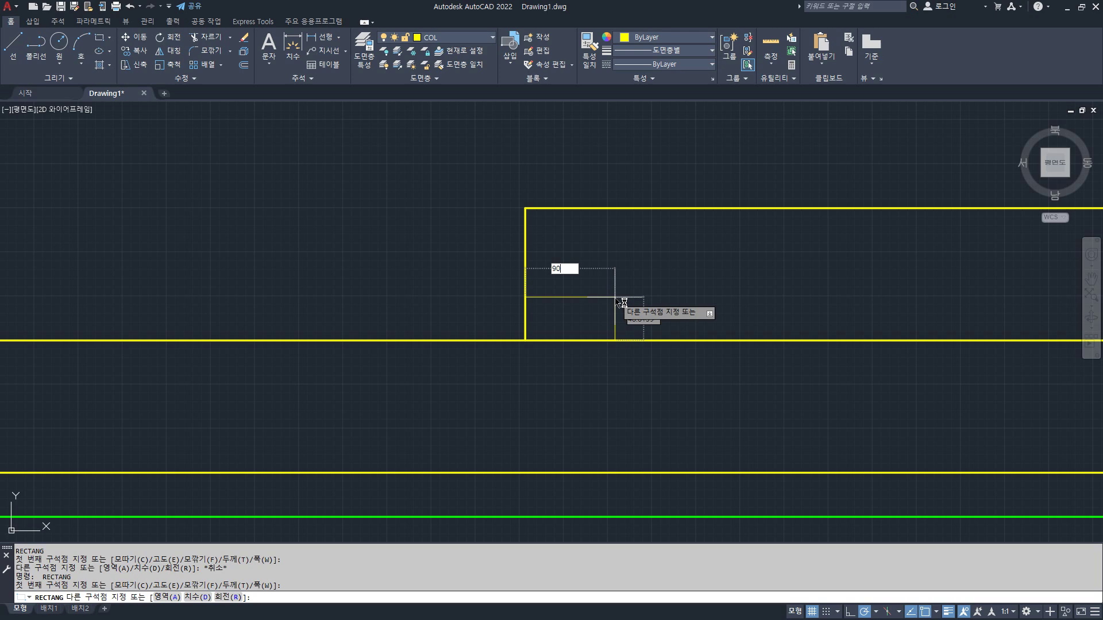
text(@90,60)
key(Return)
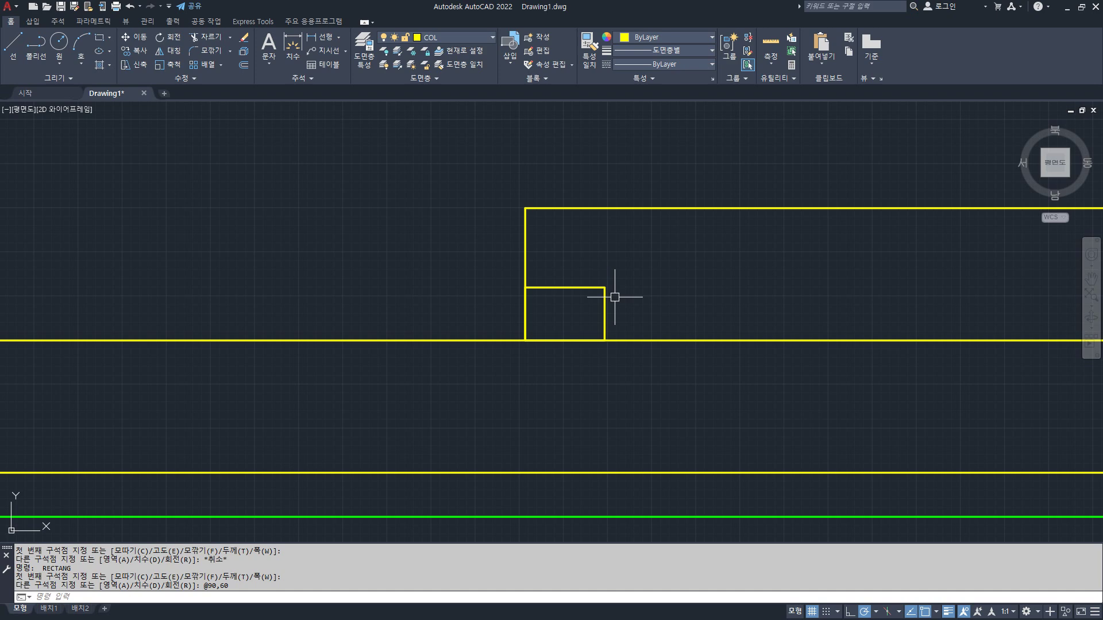
text(CP)
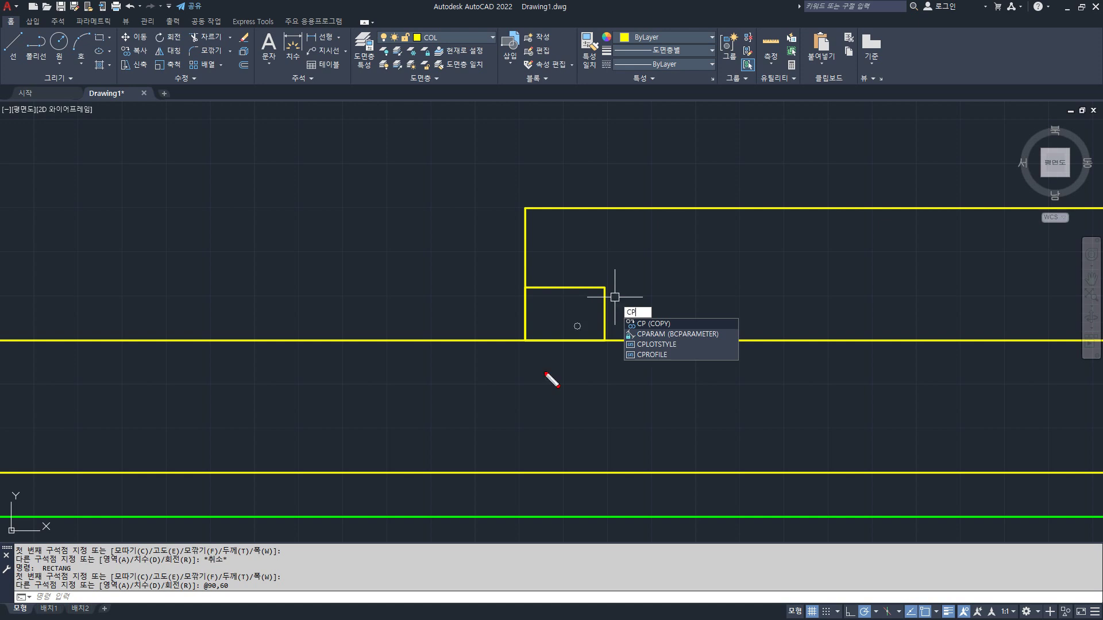
mouse_move(138, 548)
mouse_down()
mouse_move(135, 571)
mouse_move(101, 600)
mouse_up()
drag(86, 560, 134, 593)
mouse_move(682, 374)
mouse_down()
mouse_move(652, 387)
mouse_move(684, 389)
mouse_up()
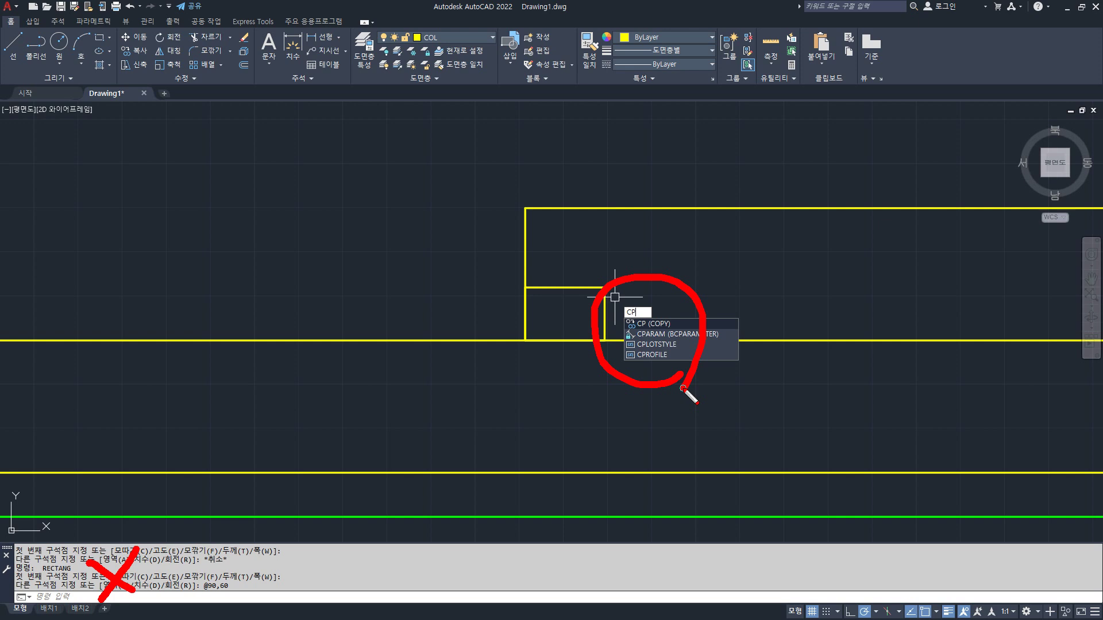
key(BackSpace)
key(BackSpace)
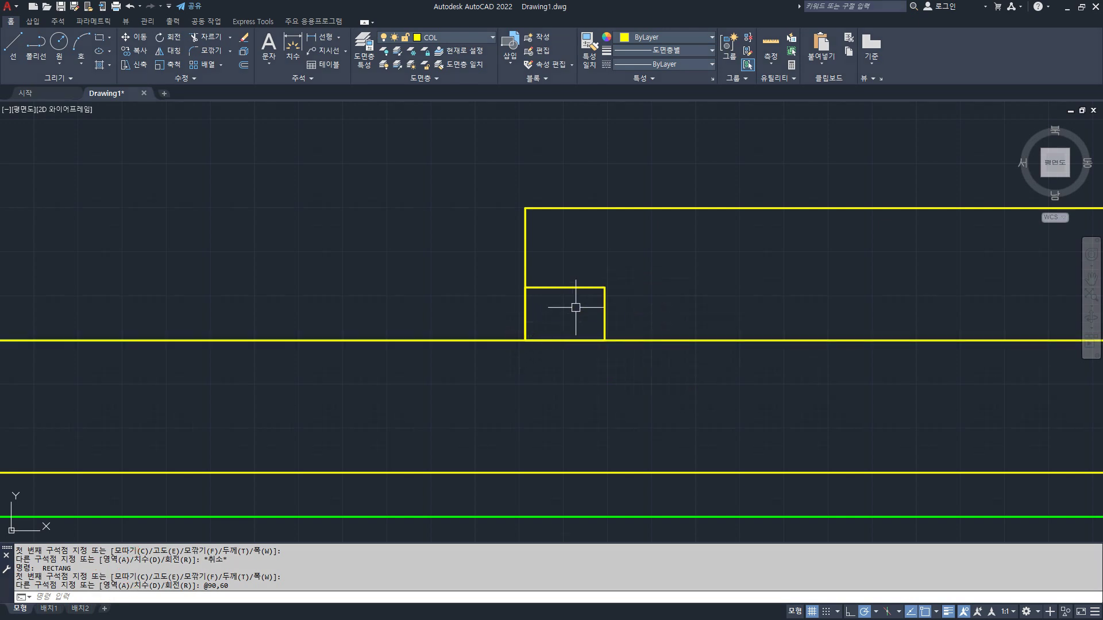
key(Return)
key(Escape)
key(Escape)
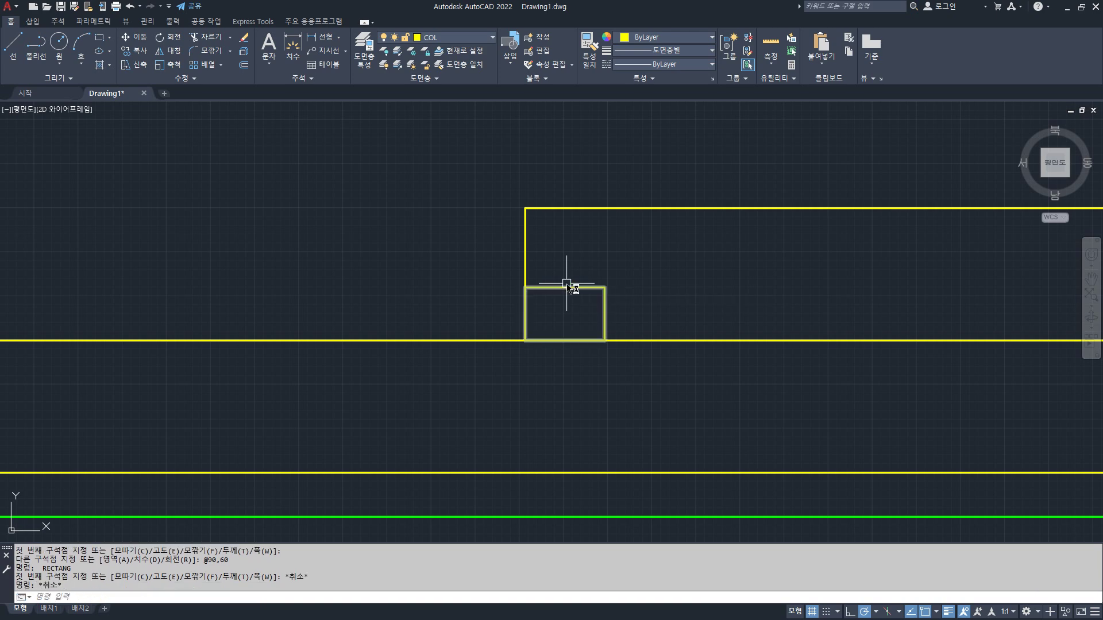
- Copy the 90 by 60 rectangle directly on top of itself to stack two bricks inside the step
text(cp)
key(Return)
click(526, 327)
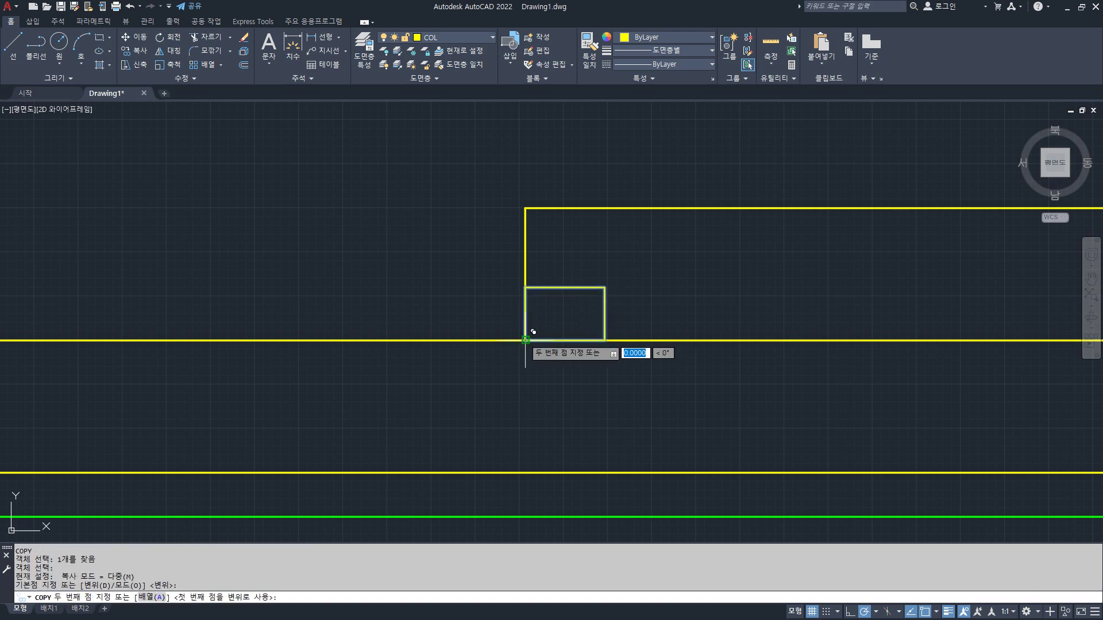
click(526, 274)
key(Return)
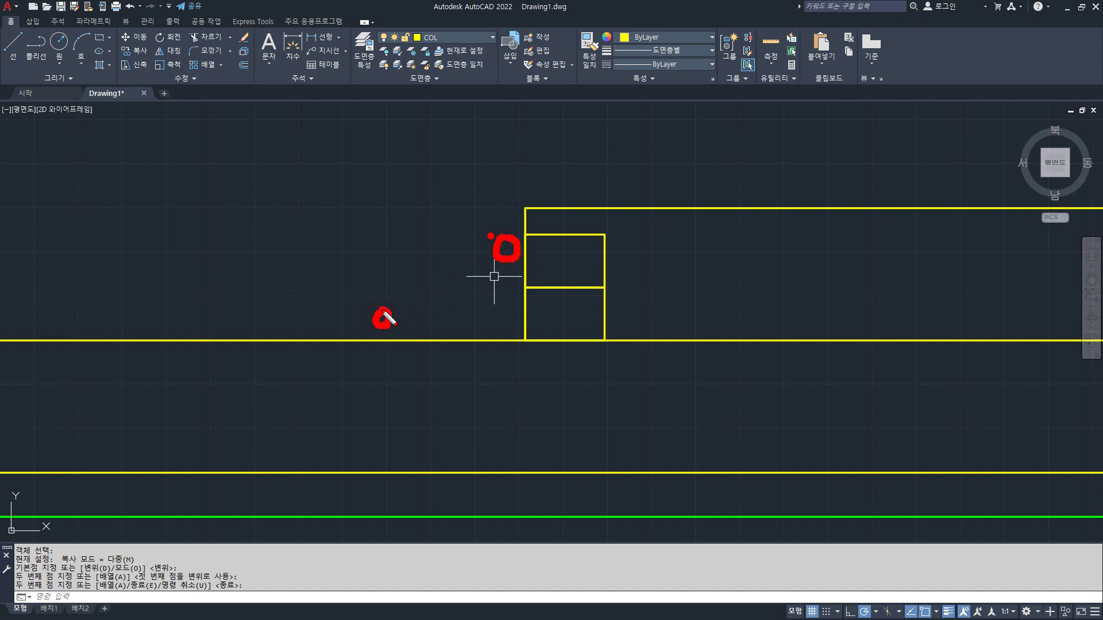
- Offset the step's vertical edge outward and the adjoining lower floor line upward by 20
text(o)
key(Return)
text(20)
key(Return)
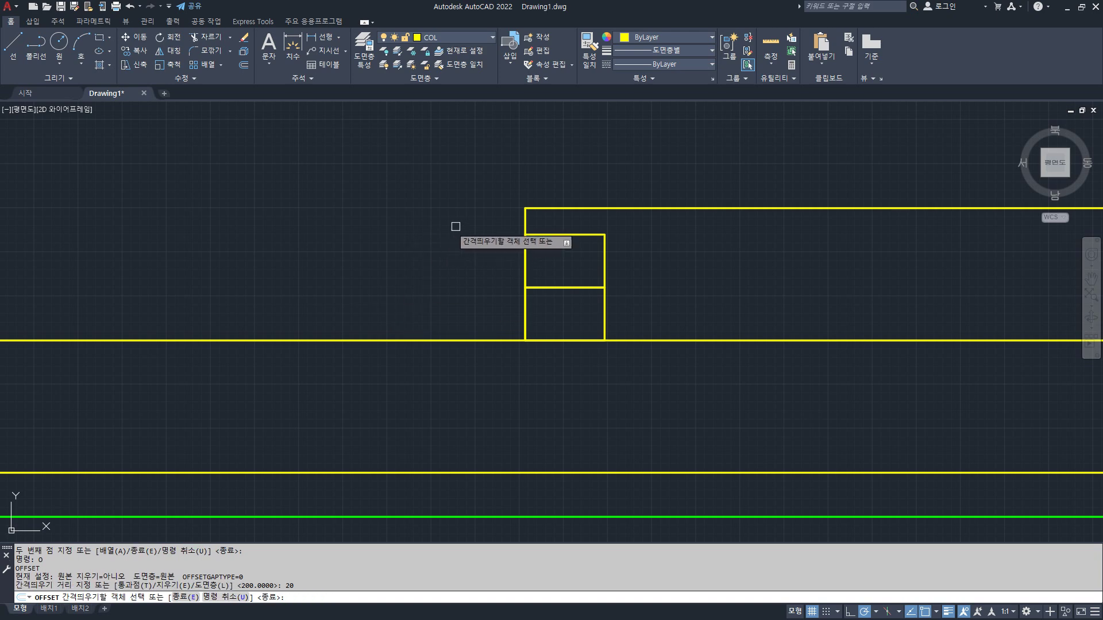
click(525, 216)
click(426, 335)
click(426, 340)
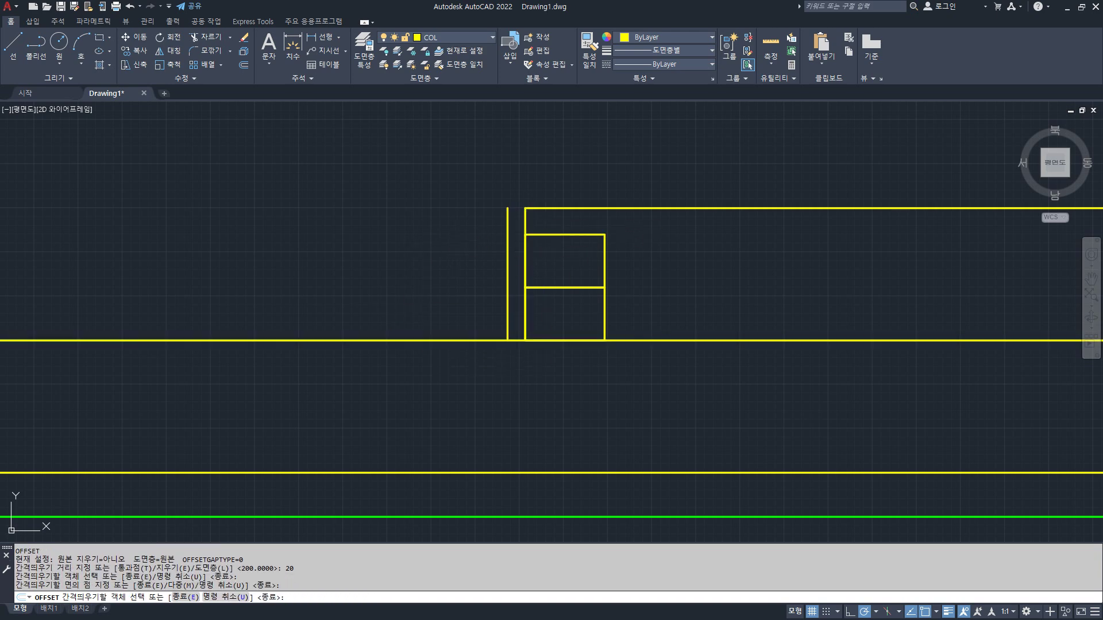
click(491, 313)
key(Return)
- Fillet the offset vertical and horizontal lines into a sharp corner
text(f)
key(Return)
click(507, 315)
click(489, 322)
- Match the lower green line's properties onto the two filleted offset lines
text(ma)
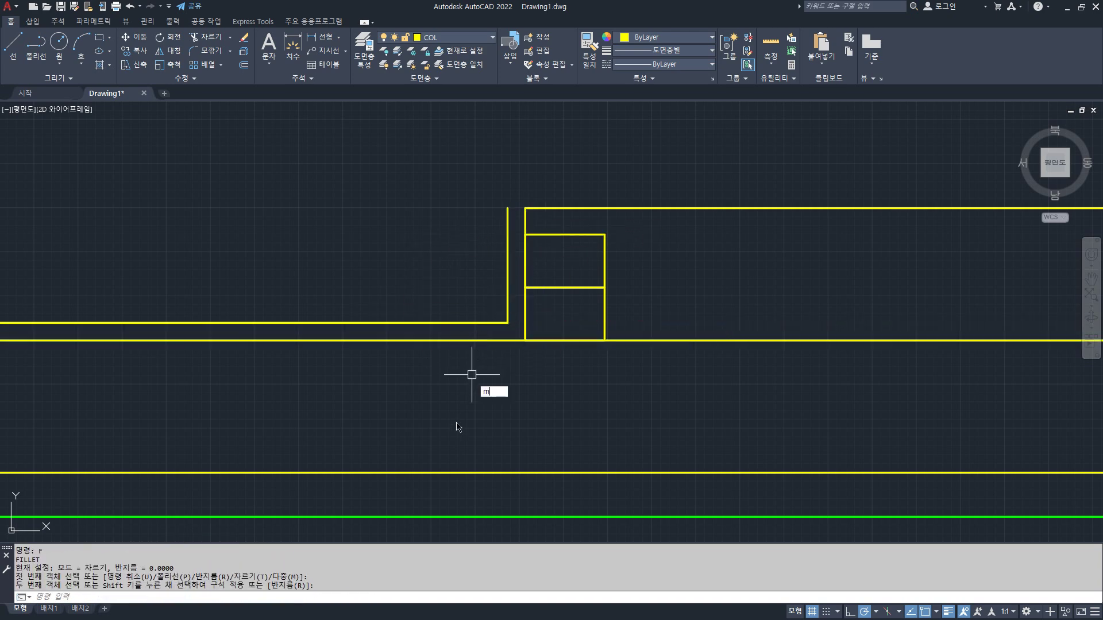
key(Return)
click(449, 517)
click(505, 307)
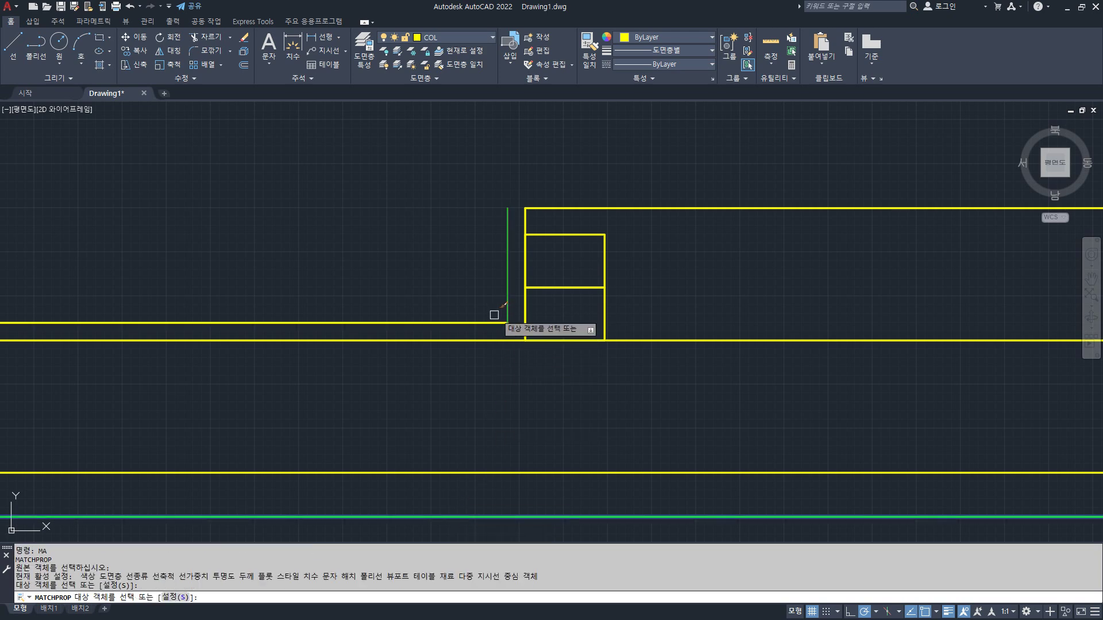
click(473, 322)
key(Return)
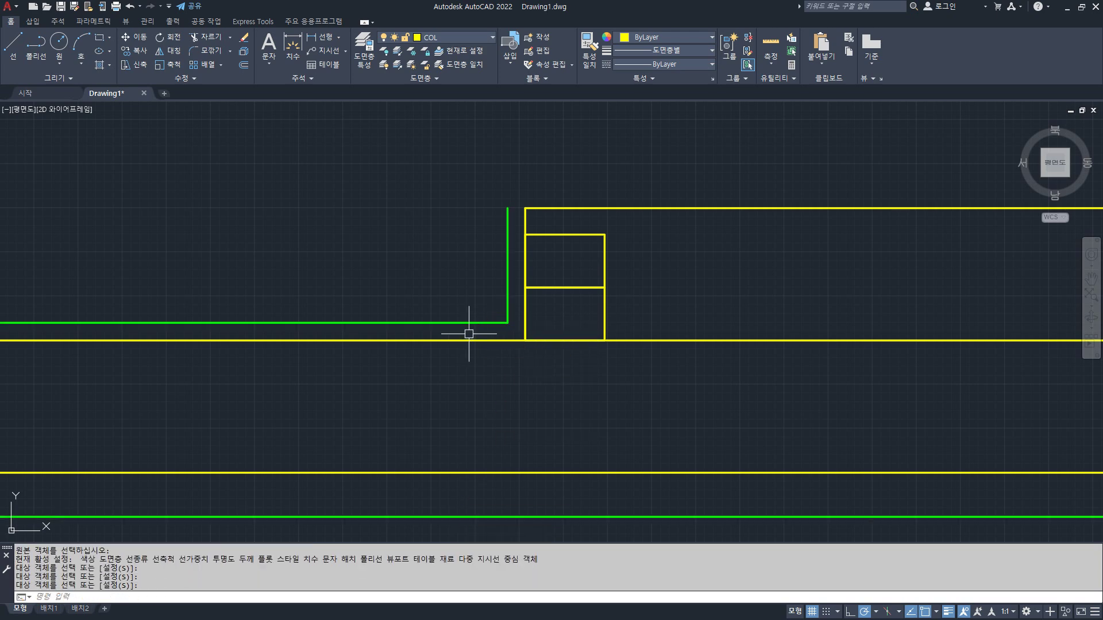
- Join the green vertical and horizontal lines beside the step into one polyline
scroll(427, 310, down, 5)
scroll(490, 310, up, 5)
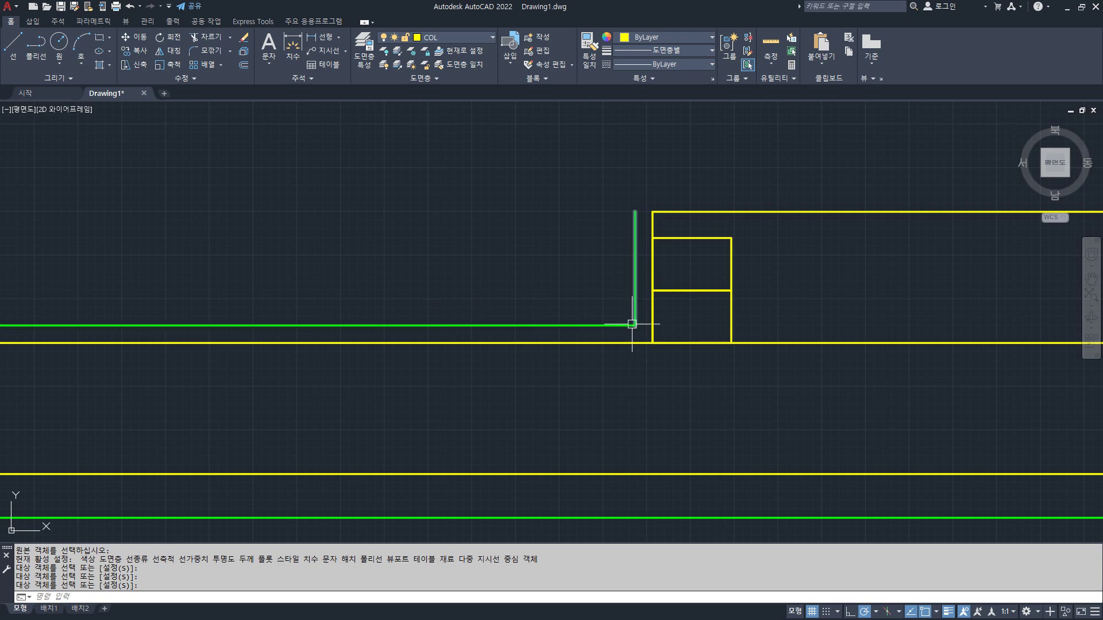
text(j)
key(Return)
click(638, 331)
click(587, 312)
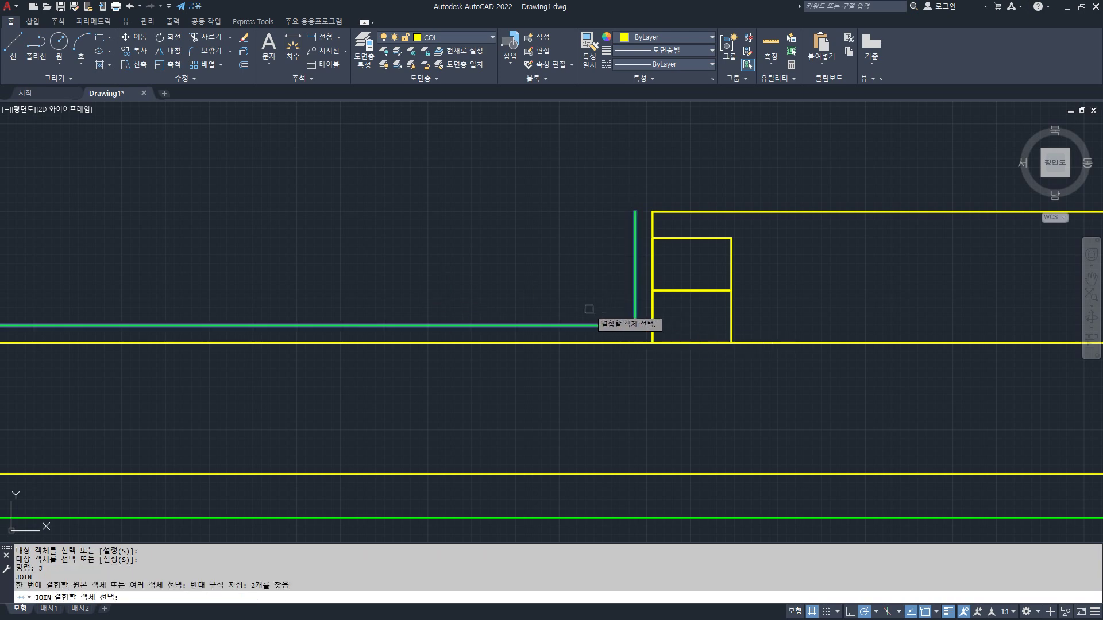
key(Return)
- Offset the joined green polyline by 10 on the side away from the step
middle_drag(582, 254, 538, 257)
scroll(538, 252, up, 3)
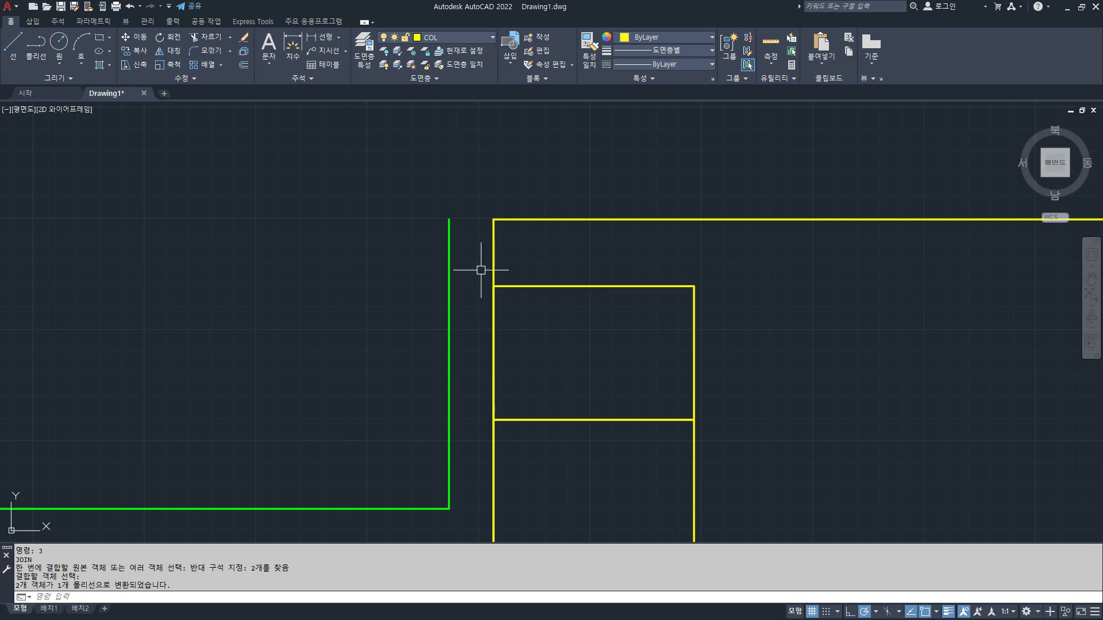
key(Return)
text(10)
key(Return)
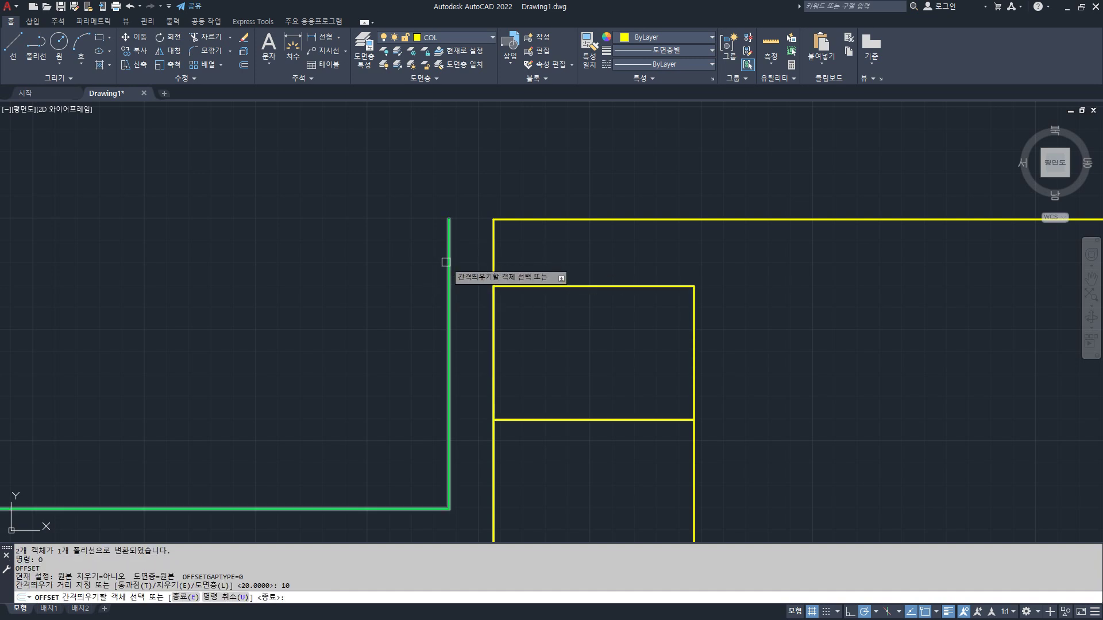
click(448, 260)
click(429, 238)
- Draw a rectangle from the outer green polyline's top end to the midpoint of the upper brick's top edge
text(rec)
key(Return)
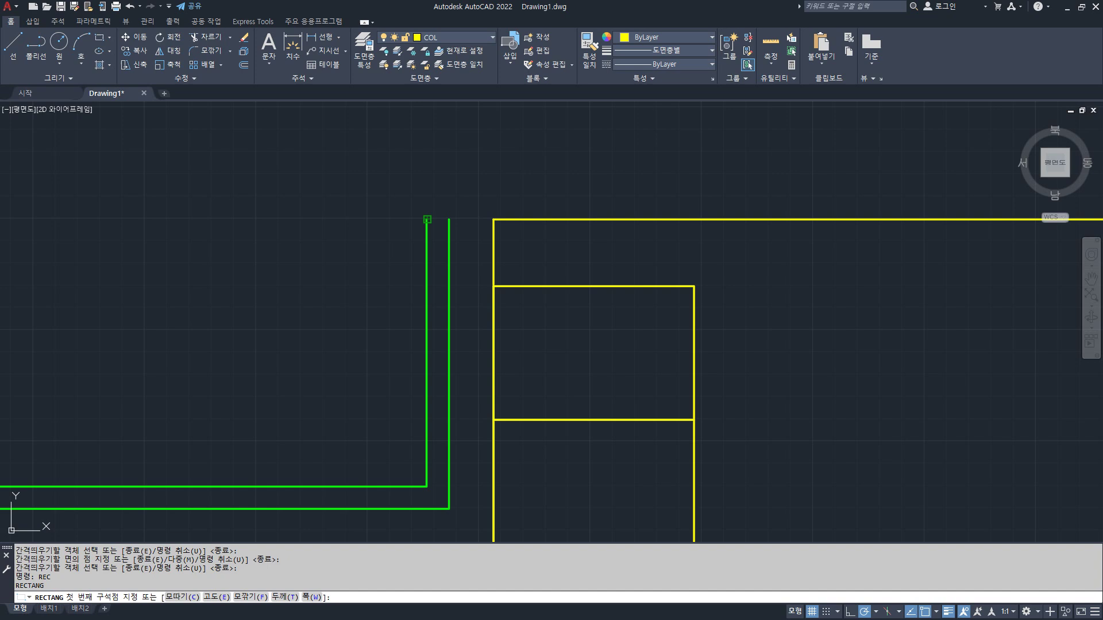
click(426, 220)
click(593, 285)
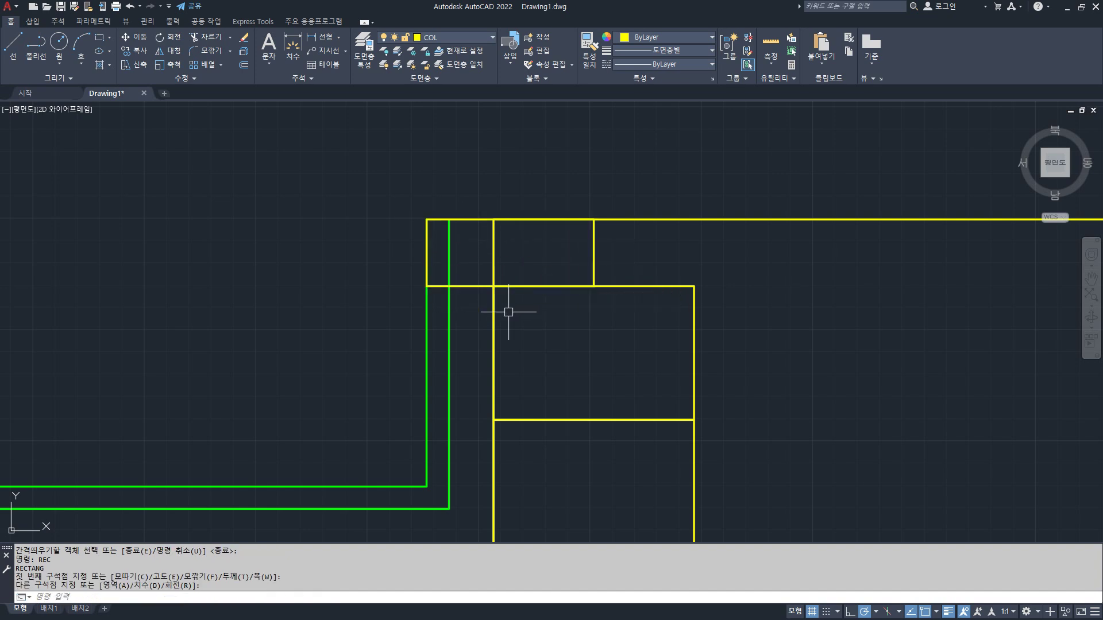
- Erase the outer green polyline offset by 10
click(431, 313)
click(376, 349)
text(e)
key(Return)
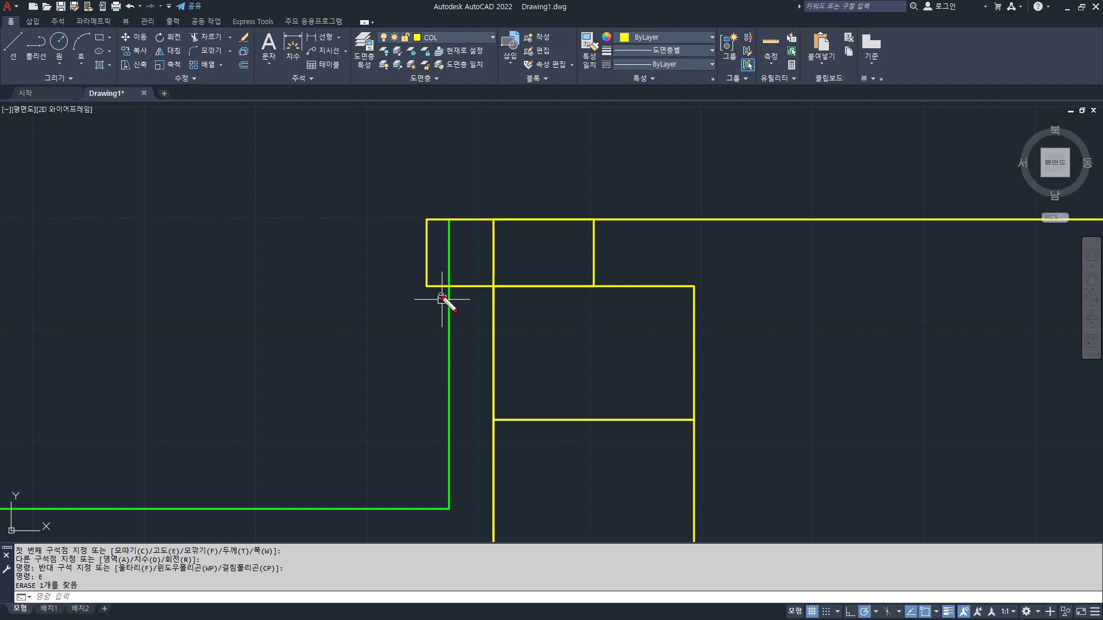
- Draw a sloping line from the midpoint of the top rectangle's outer side to the midpoint of its top edge
drag(485, 319, 437, 329)
text(l)
key(Return)
click(427, 251)
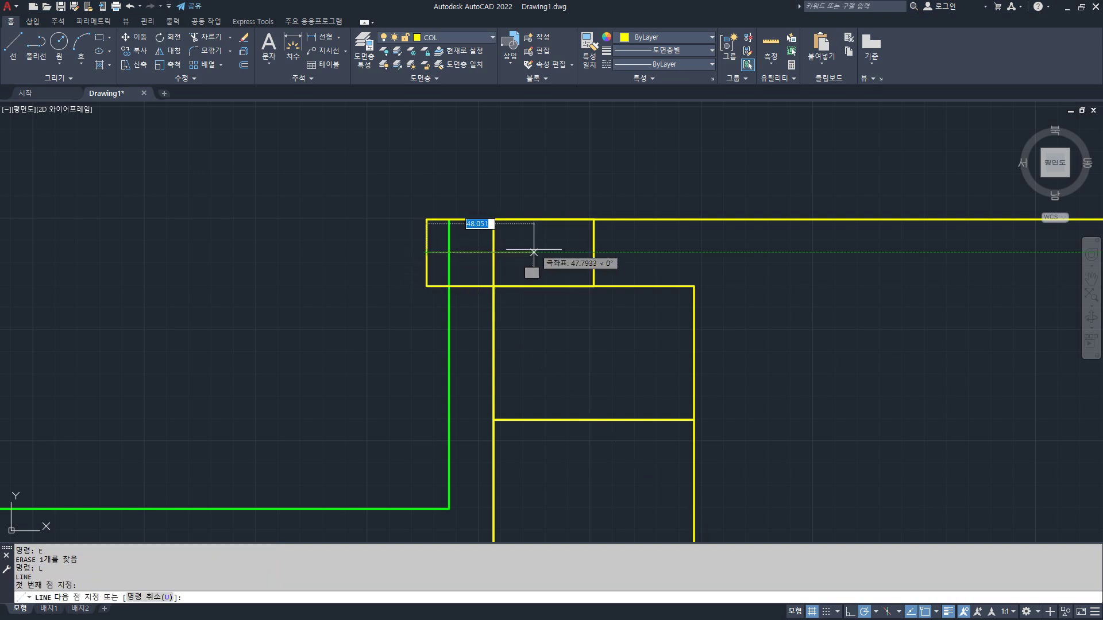
click(510, 219)
key(Return)
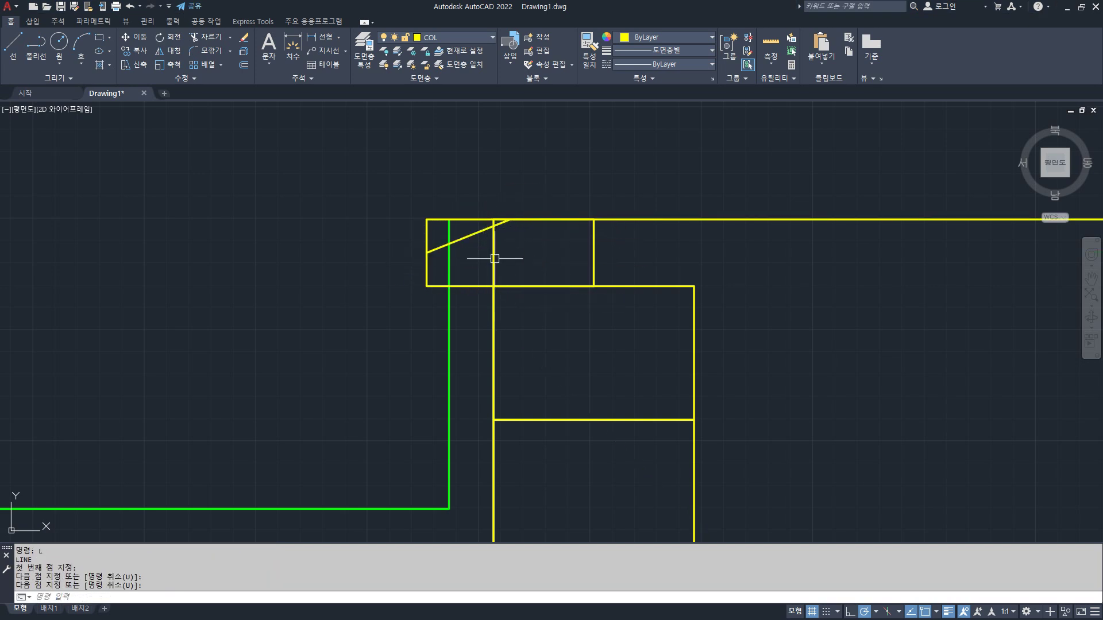
- Erase the step's vertical yellow edge line that crosses the top rectangle
click(494, 247)
text(e)
key(Return)
- Trim the top rectangle's corner, the green polyline end and the top line stub lying beyond the sloping line
text(tr)
key(Return)
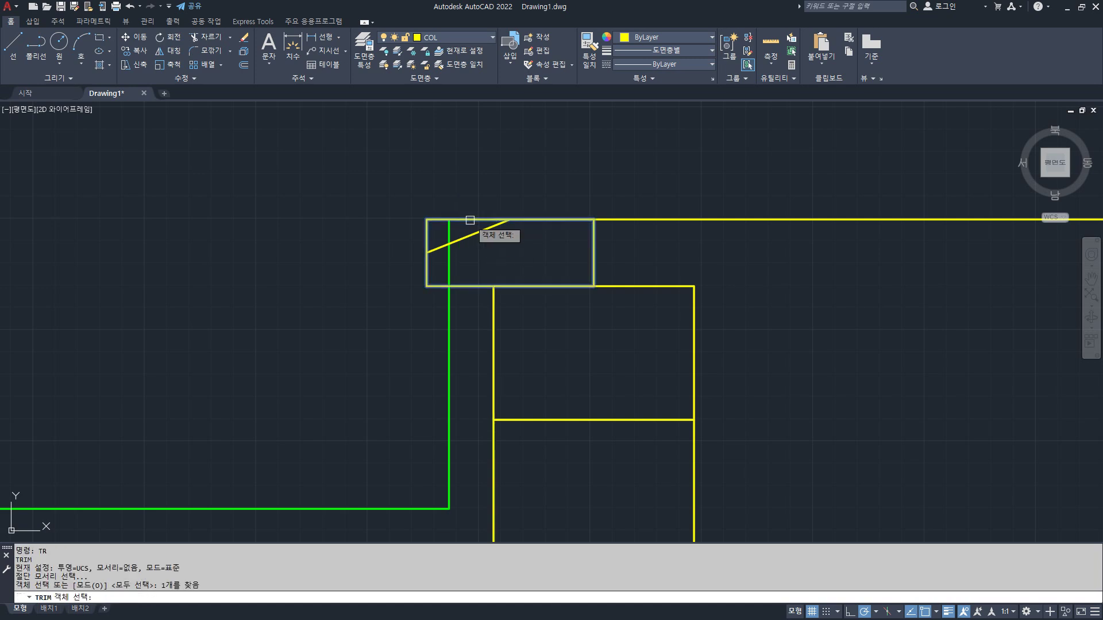
key(Return)
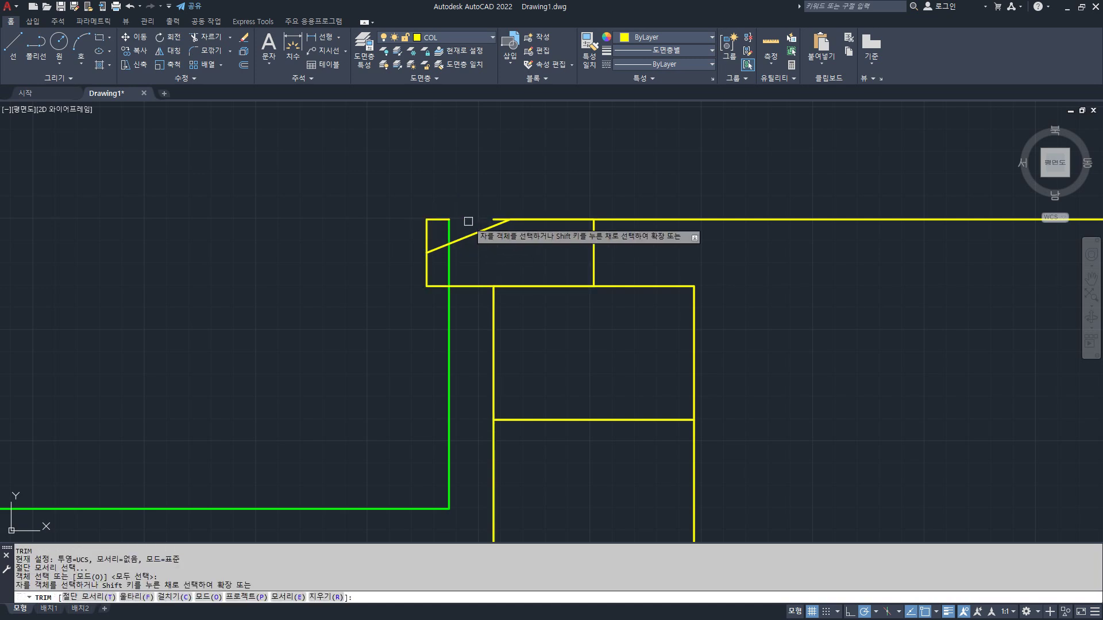
click(439, 220)
click(426, 229)
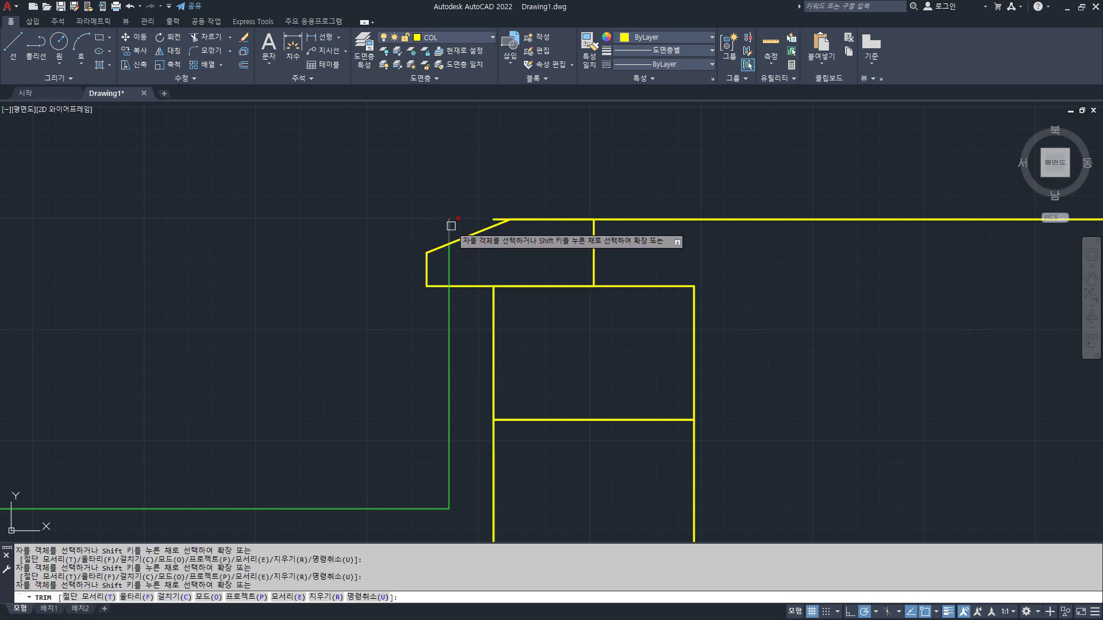
click(496, 218)
key(Return)
- Stretch the top line's start point to the nosing's inner top corner and the green polyline's upper end to the nosing's underside
click(695, 222)
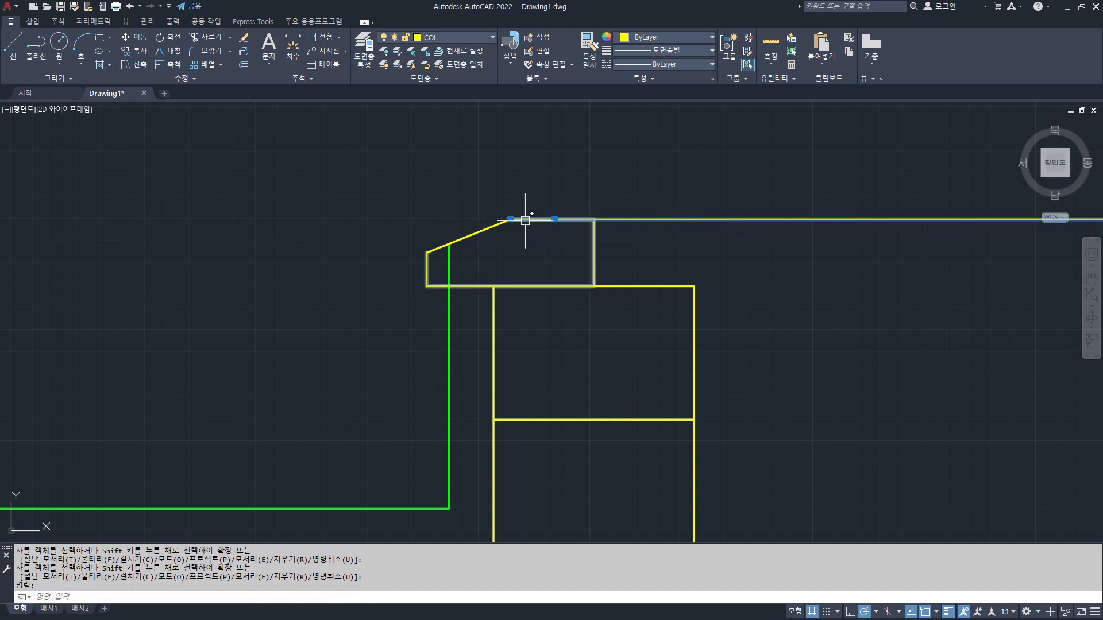
click(510, 218)
key(Escape)
click(449, 254)
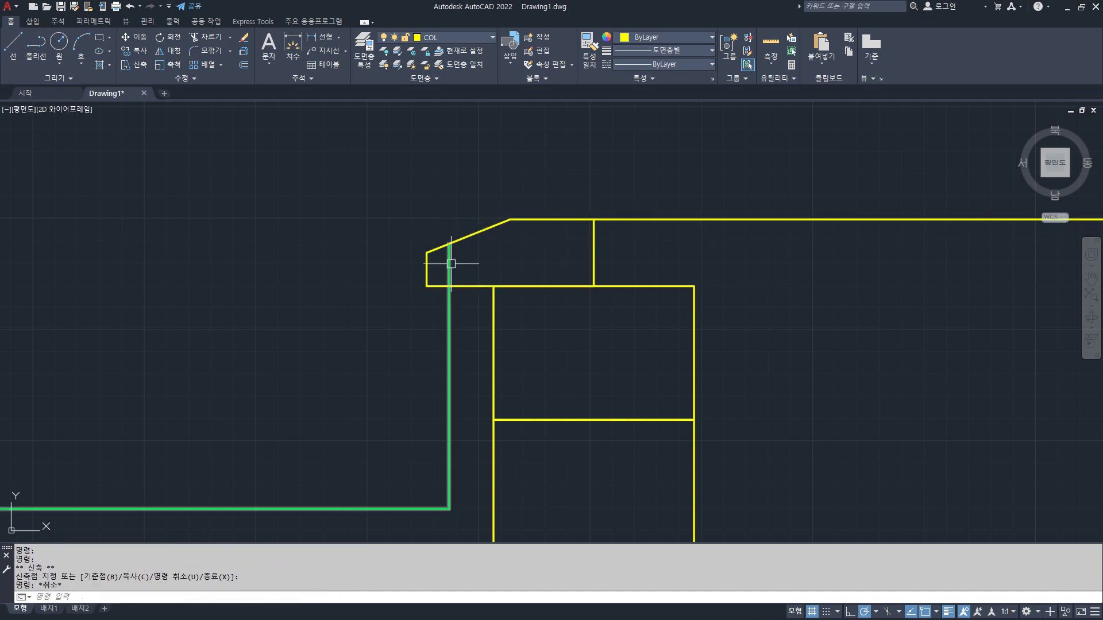
click(448, 244)
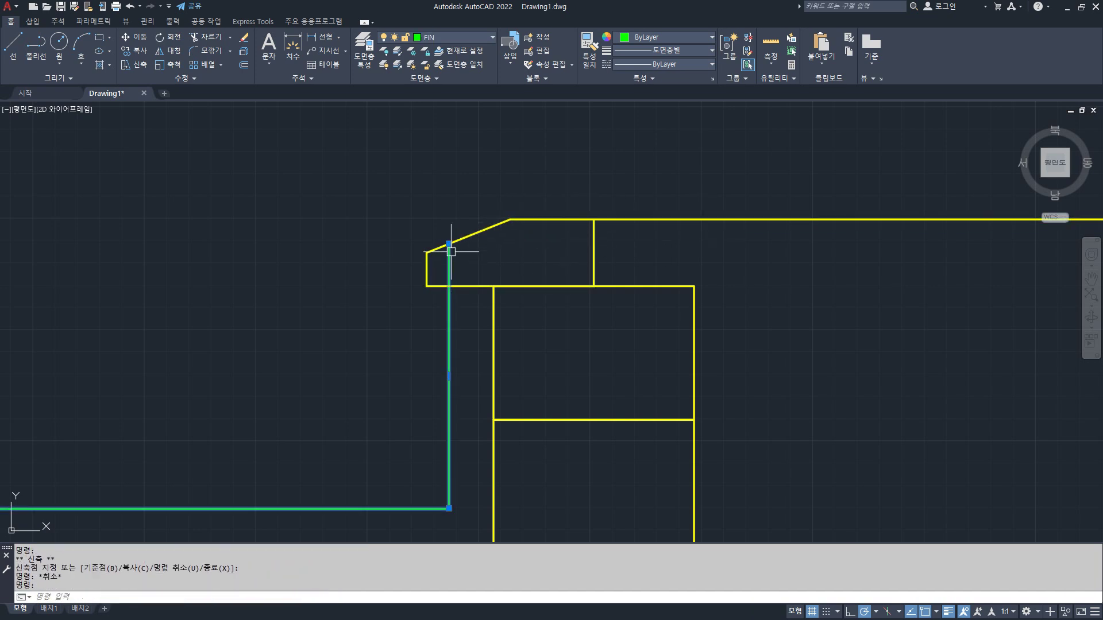
click(448, 286)
key(Escape)
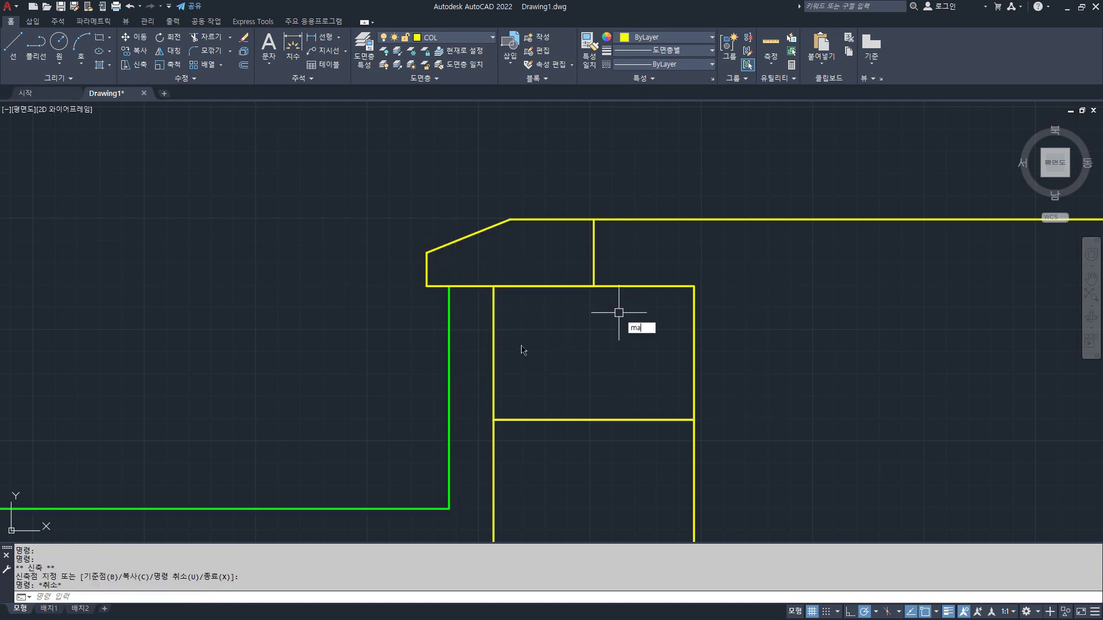
- Match the properties of the green FIN polyline onto the yellow top line
key(Return)
click(448, 320)
click(729, 219)
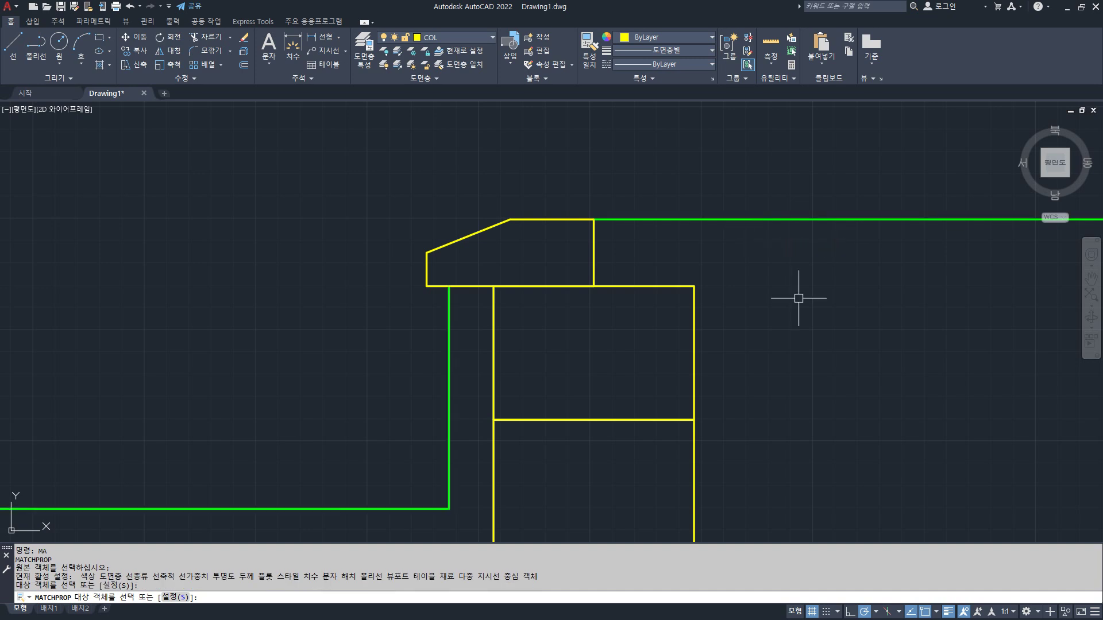
key(Return)
- Offset the green top line downward by 15
scroll(798, 298, down, 2)
middle_drag(707, 285, 577, 257)
text(o)
key(Return)
text(15)
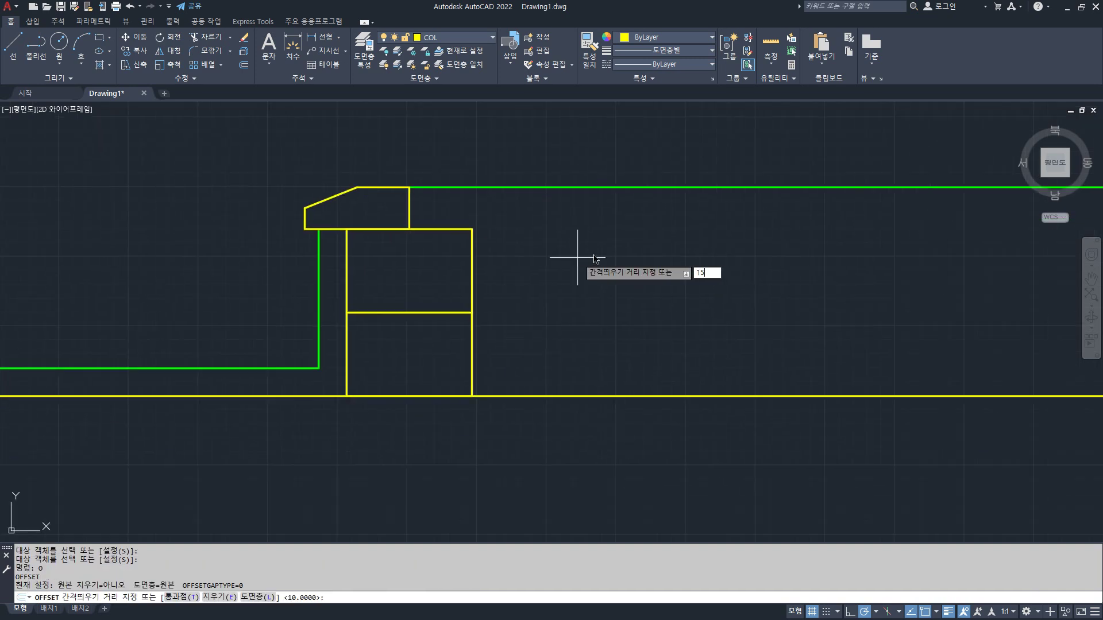
key(Return)
click(602, 188)
click(643, 242)
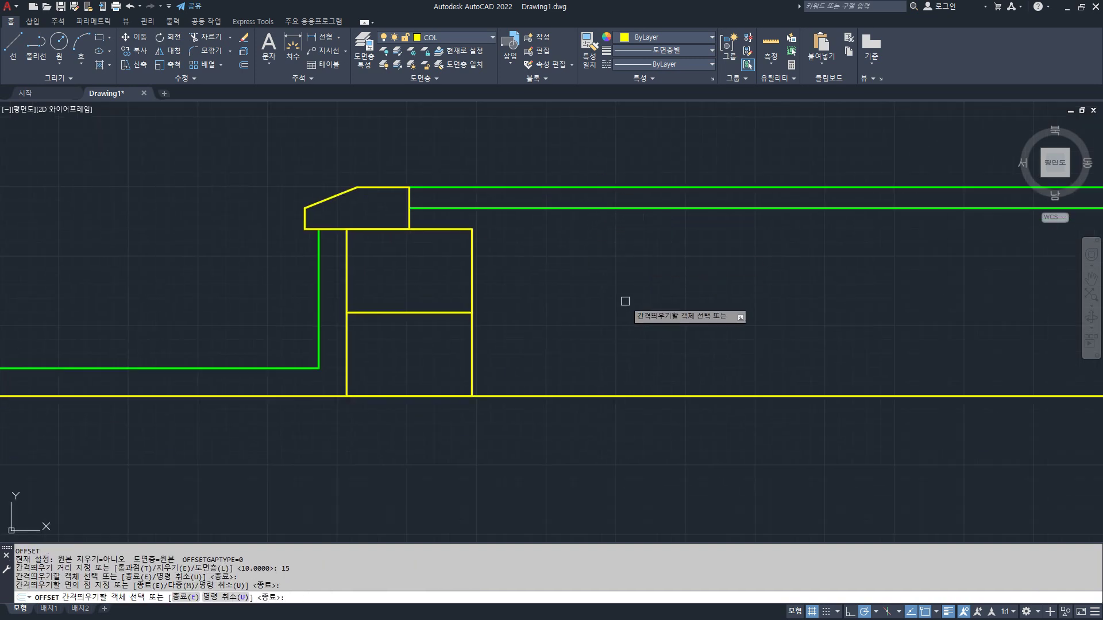
key(Return)
- Offset the lower of the two green finish lines downward by 50
key(Return)
text(50)
key(Return)
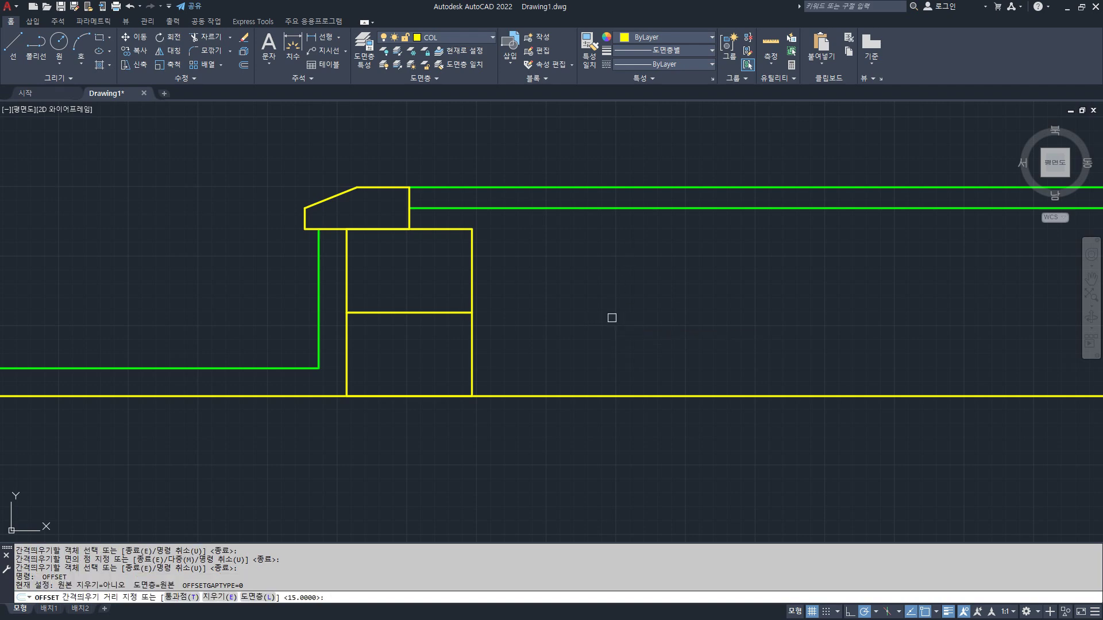
click(643, 208)
click(632, 293)
key(Return)
- Trim away the part of the lowest green line that runs inside the upper brick
text(tr)
key(Return)
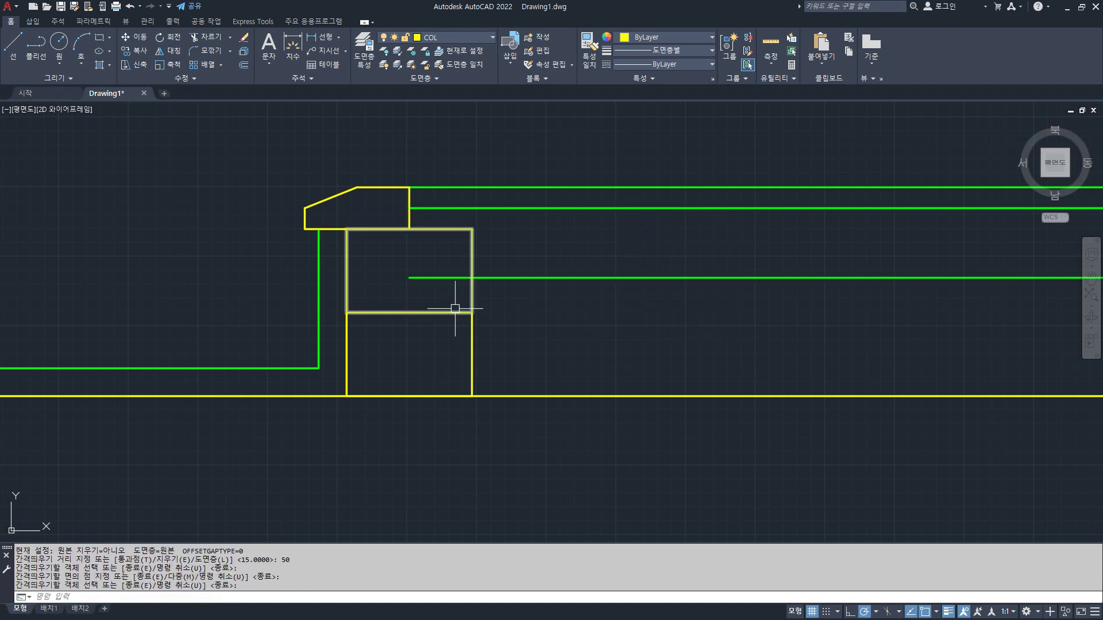
click(451, 278)
key(Return)
key(Escape)
key(Escape)
key(Return)
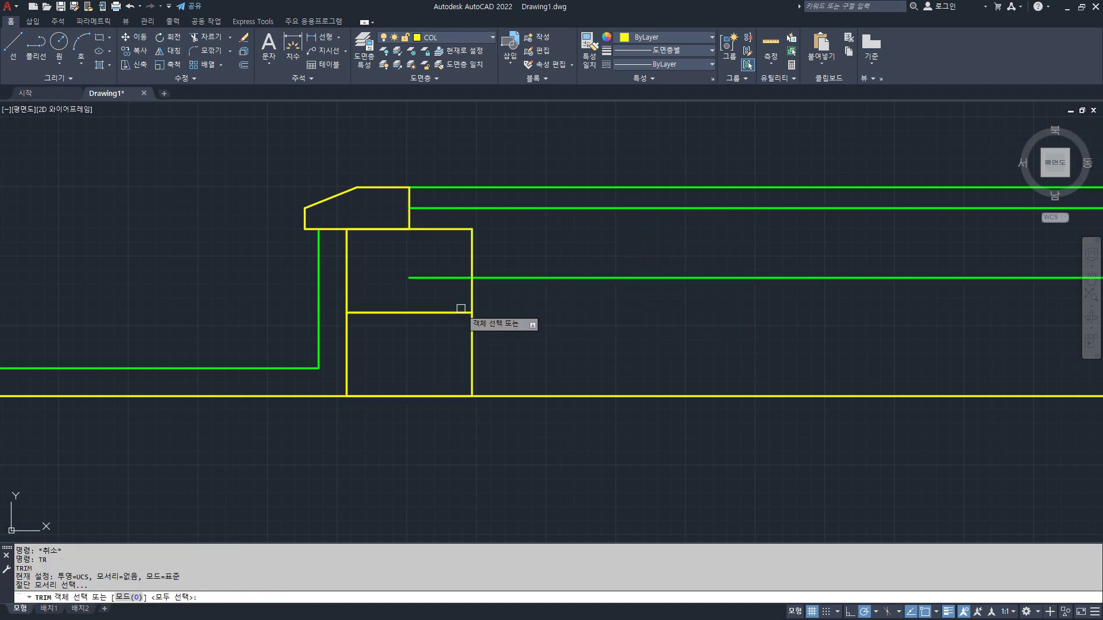
key(Return)
click(450, 278)
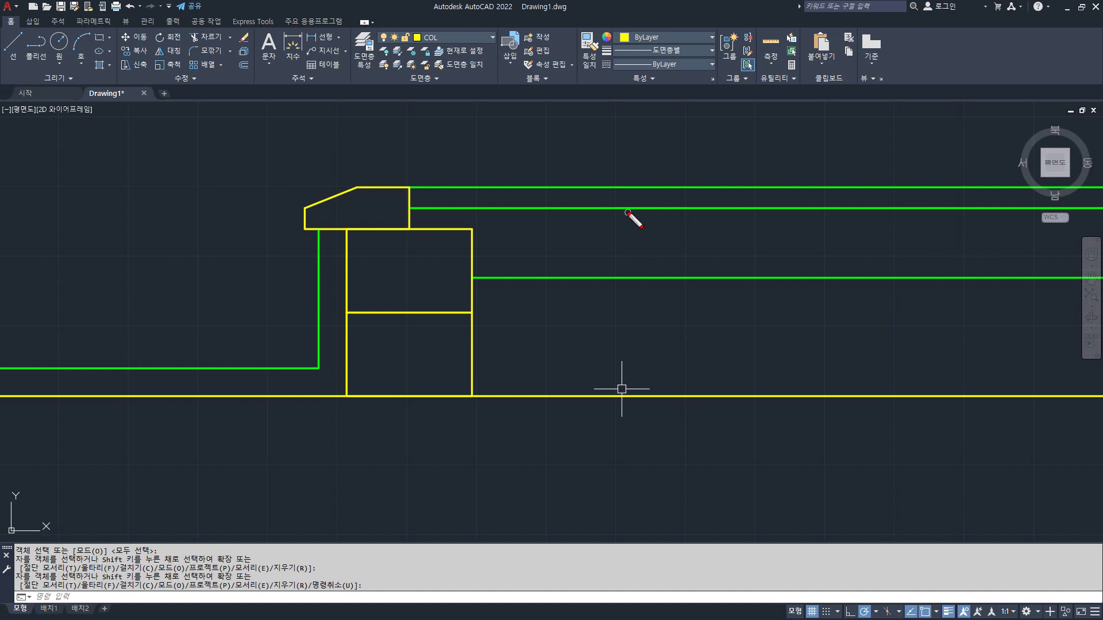
drag(637, 393, 659, 318)
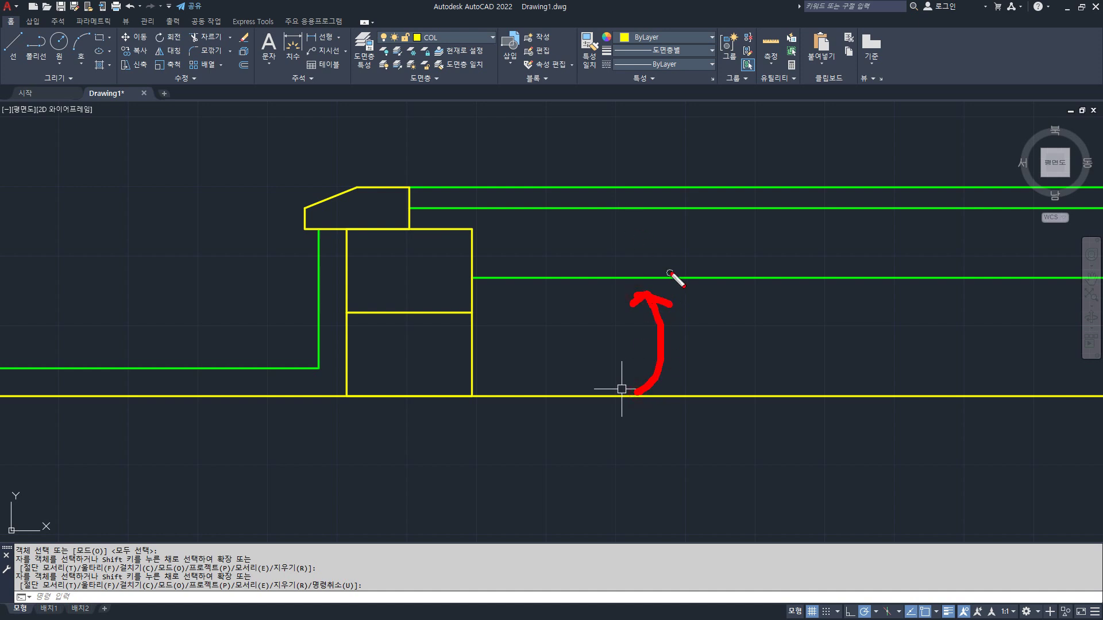
drag(670, 273, 673, 213)
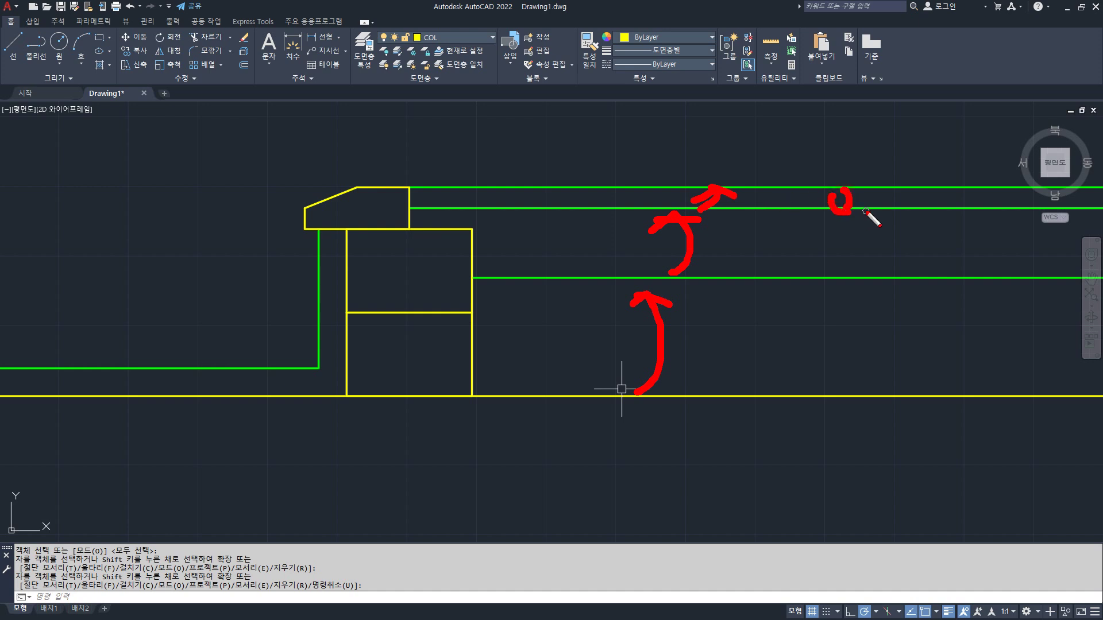
mouse_move(865, 211)
mouse_down()
mouse_move(859, 279)
mouse_move(886, 383)
mouse_up()
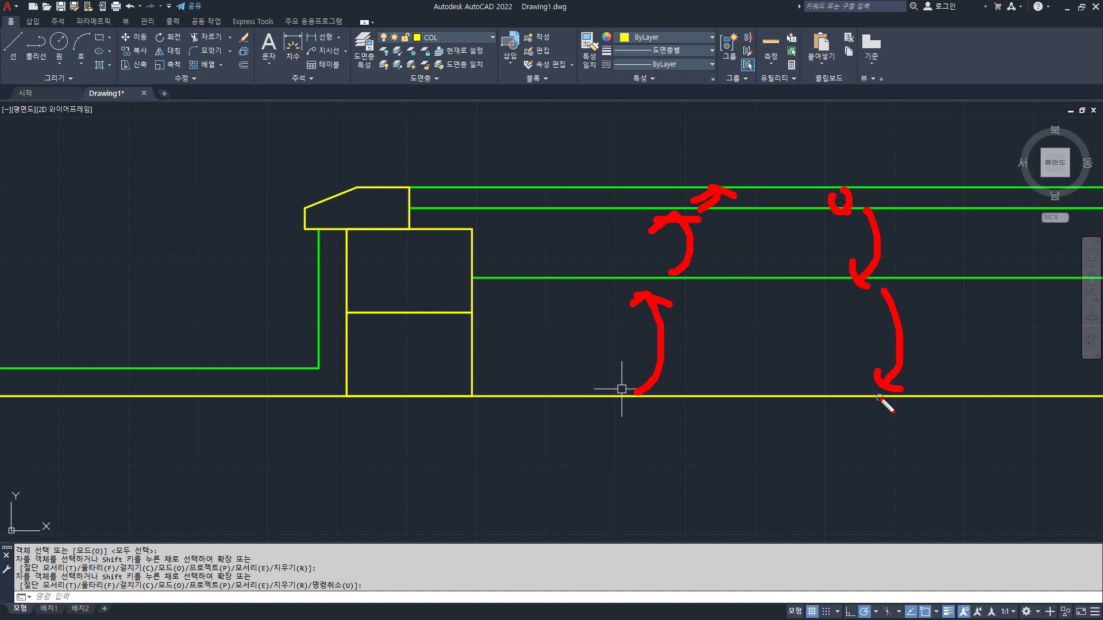
key(Escape)
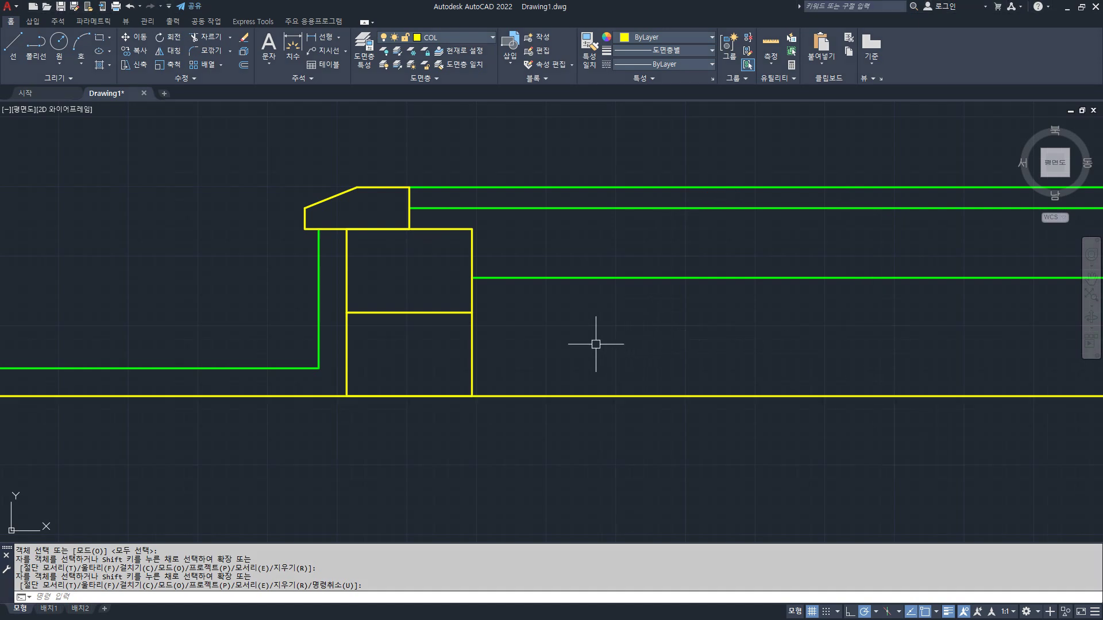
drag(505, 338, 945, 338)
key(Escape)
- Offset the lowest green line beside the bricks downward by 85/2
key(Return)
text(85/2)
key(Return)
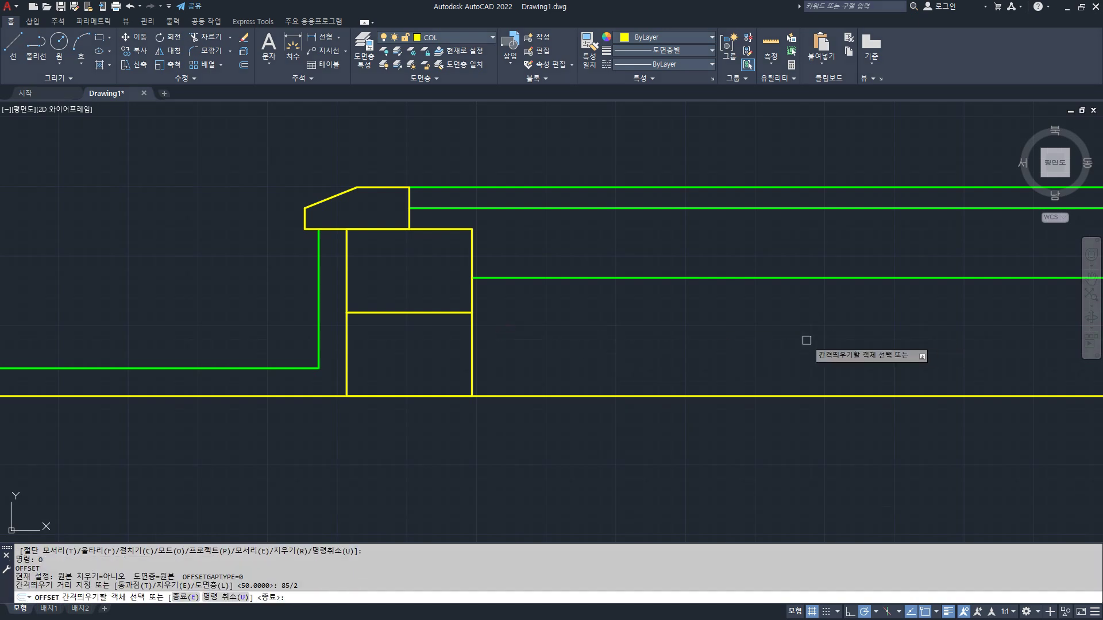
click(628, 278)
click(609, 342)
key(Return)
- Put the middle line beside the bricks on layer HAT and set its linetype to BATTING
click(607, 337)
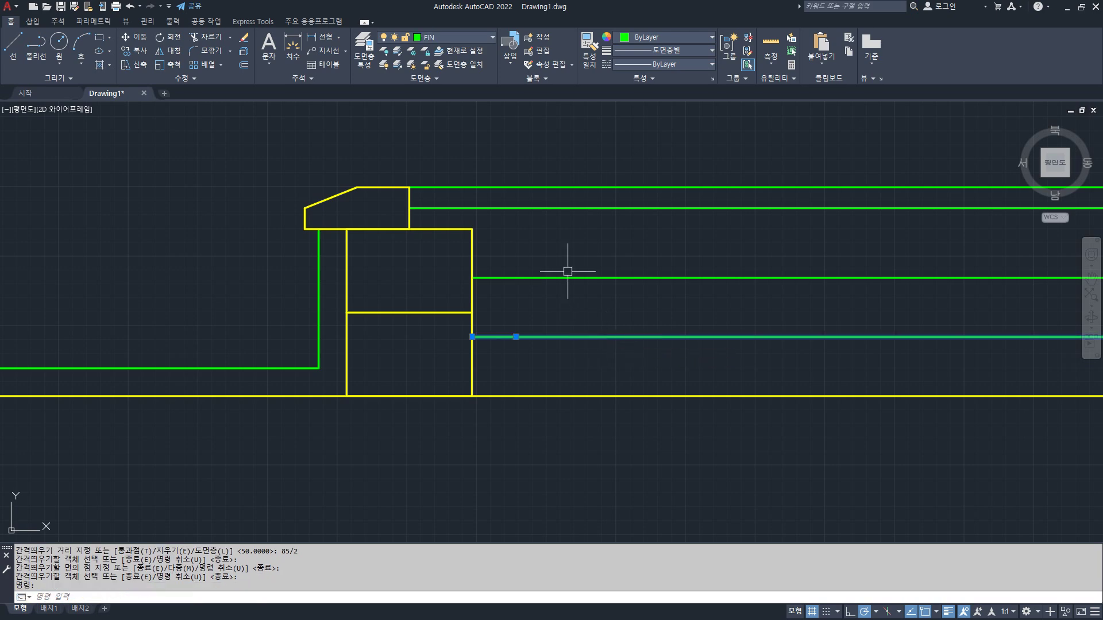
click(454, 37)
click(443, 122)
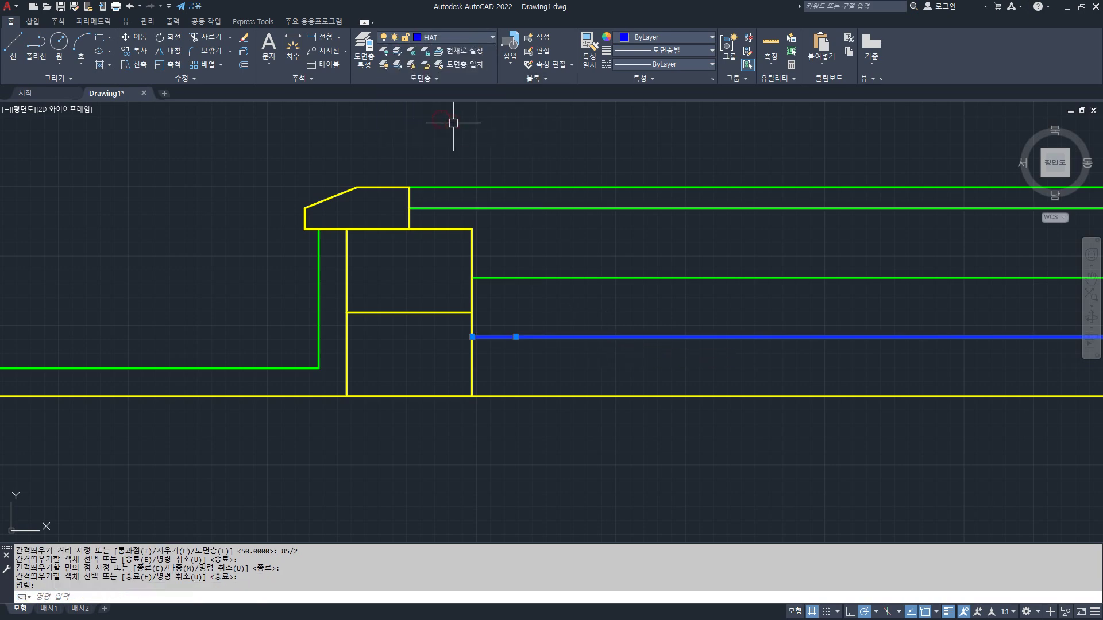
key(Escape)
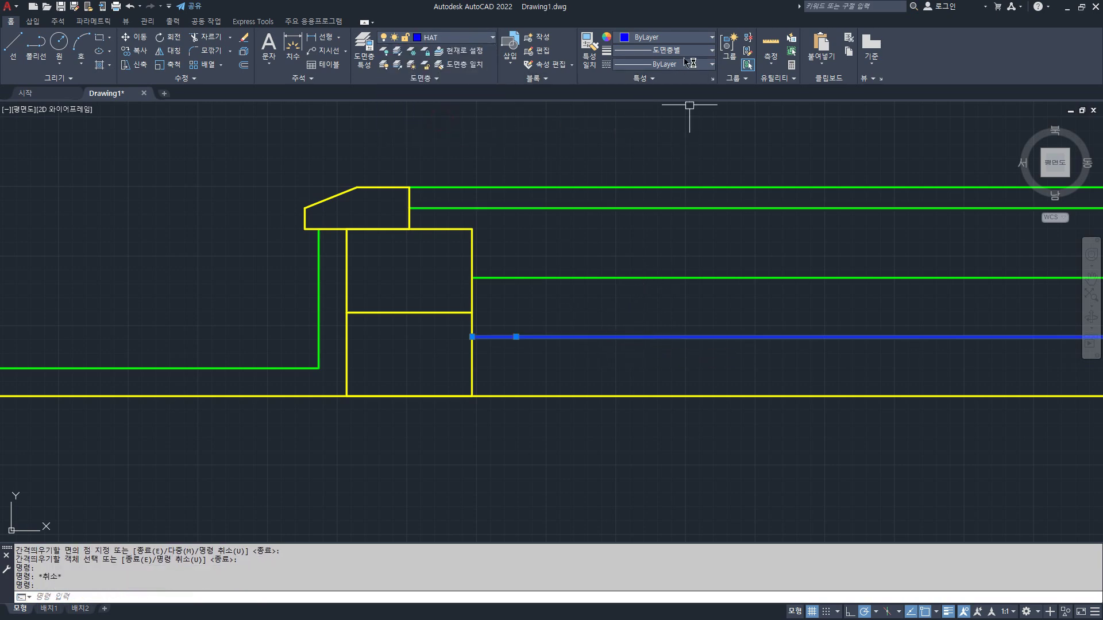
click(681, 67)
click(681, 125)
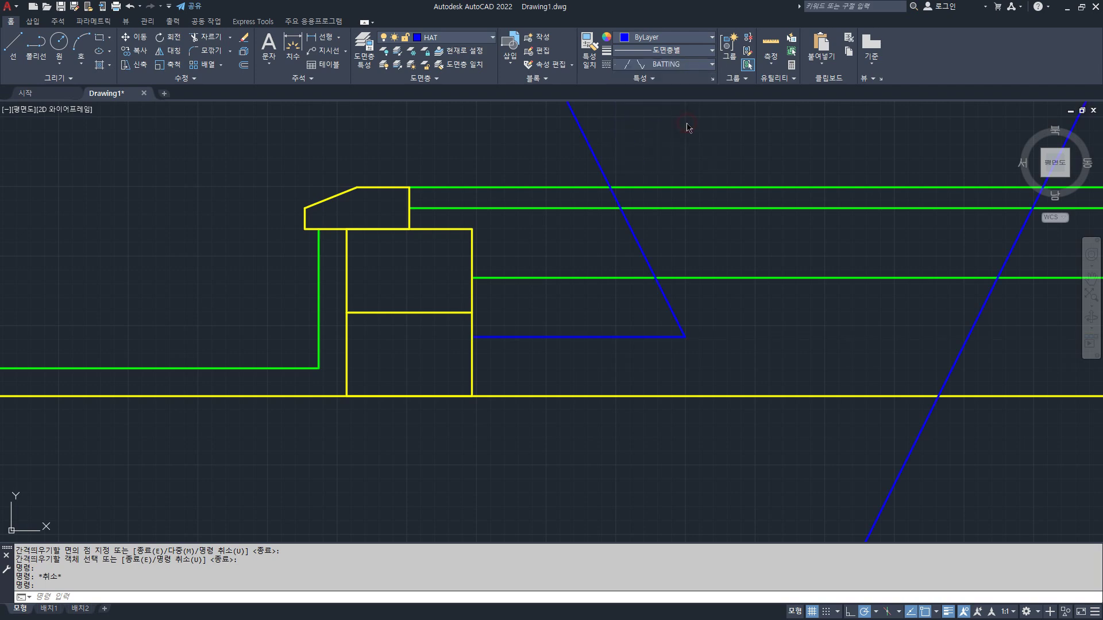
key(Escape)
- Set the linetype scale of the blue BATTING line to 0.1
click(588, 353)
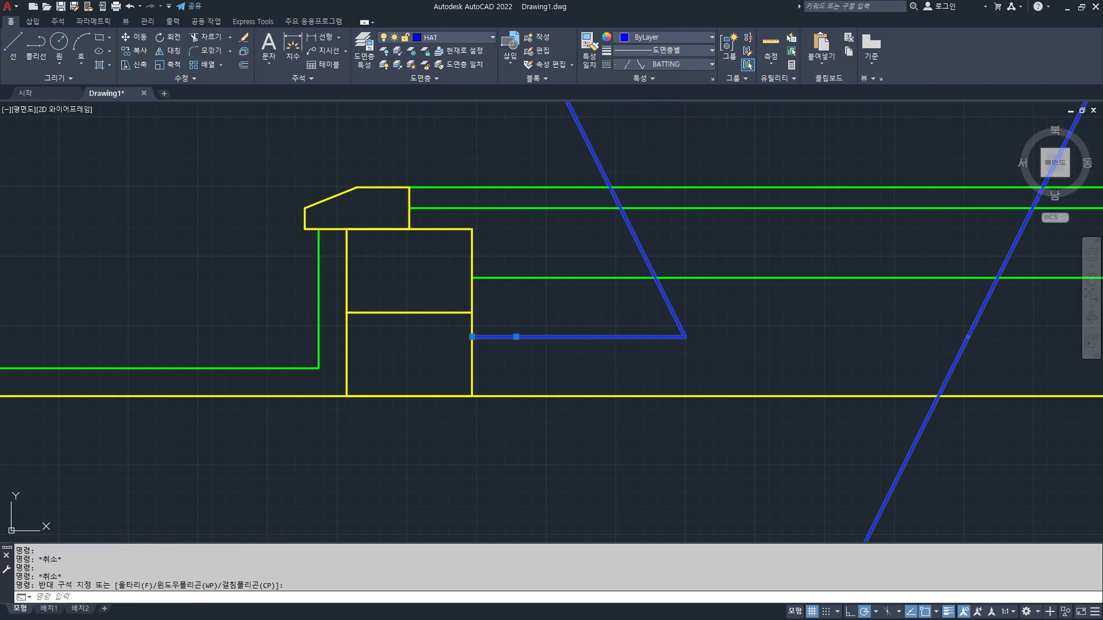
key(ctrl+1)
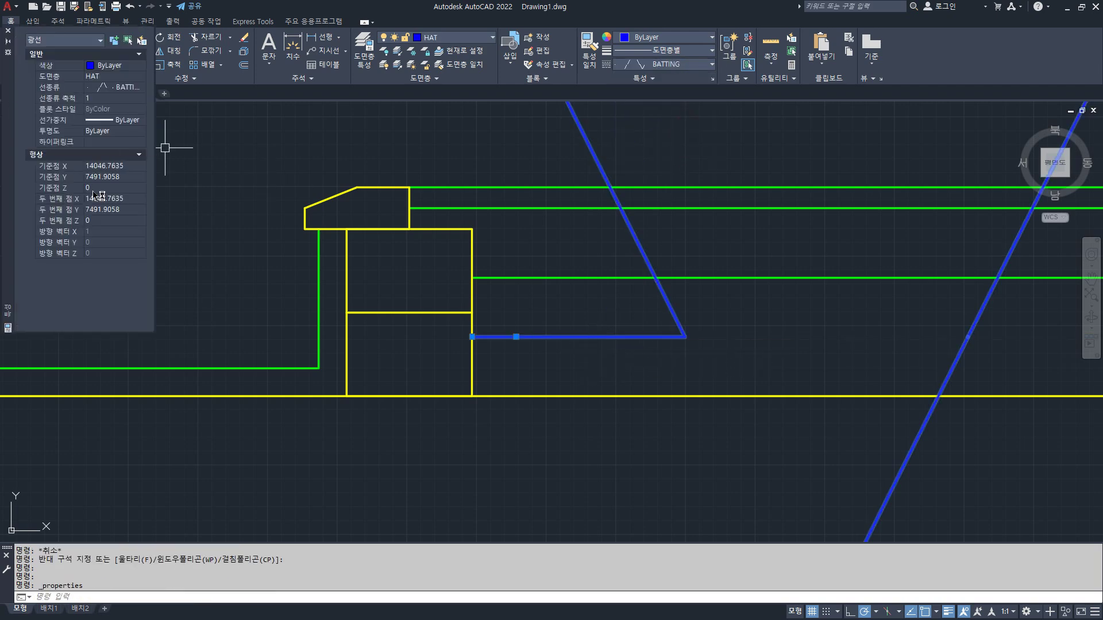
click(113, 97)
text(0.1)
key(Return)
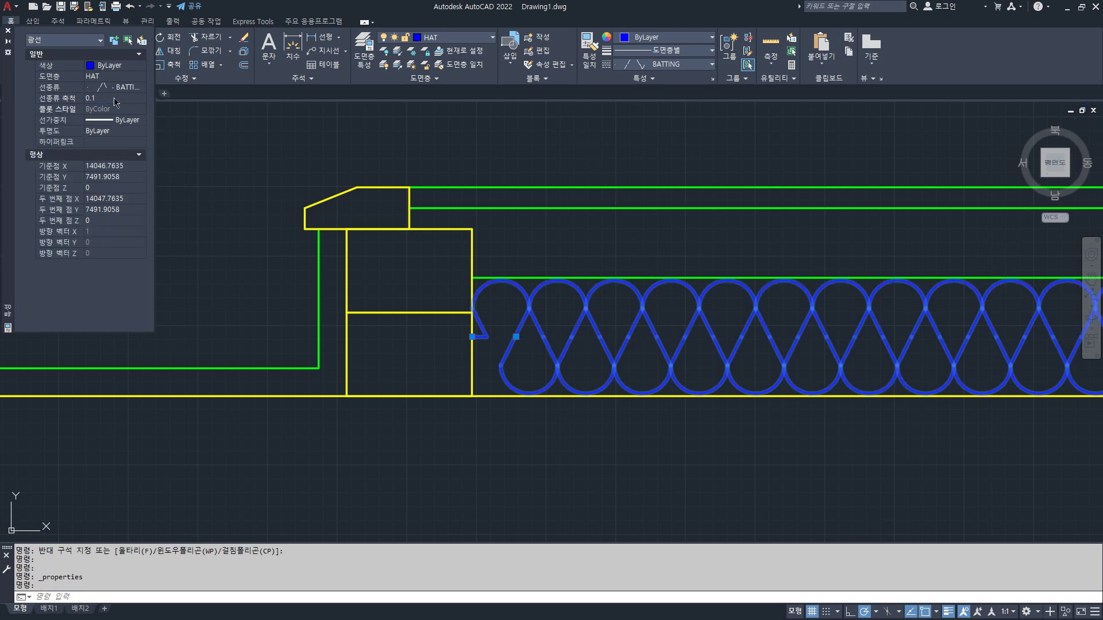
key(Escape)
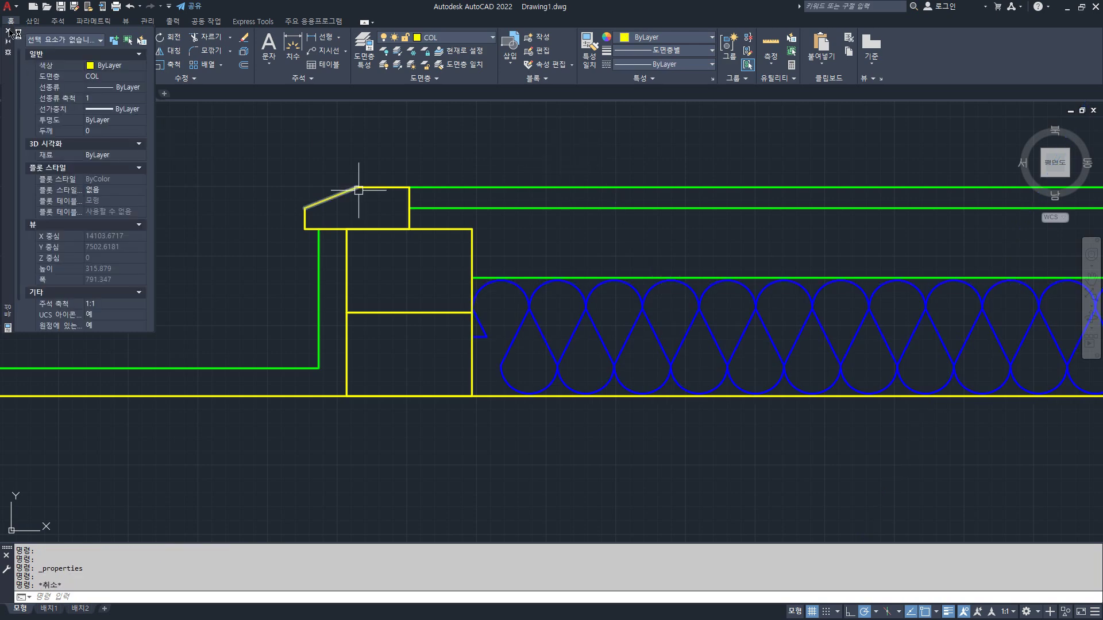
key(ctrl+1)
- Offset the upper brick's rectangle outward by 150
scroll(625, 369, down, 1)
mouse_move(625, 369)
middle_down()
mouse_move(550, 336)
mouse_move(477, 327)
middle_up()
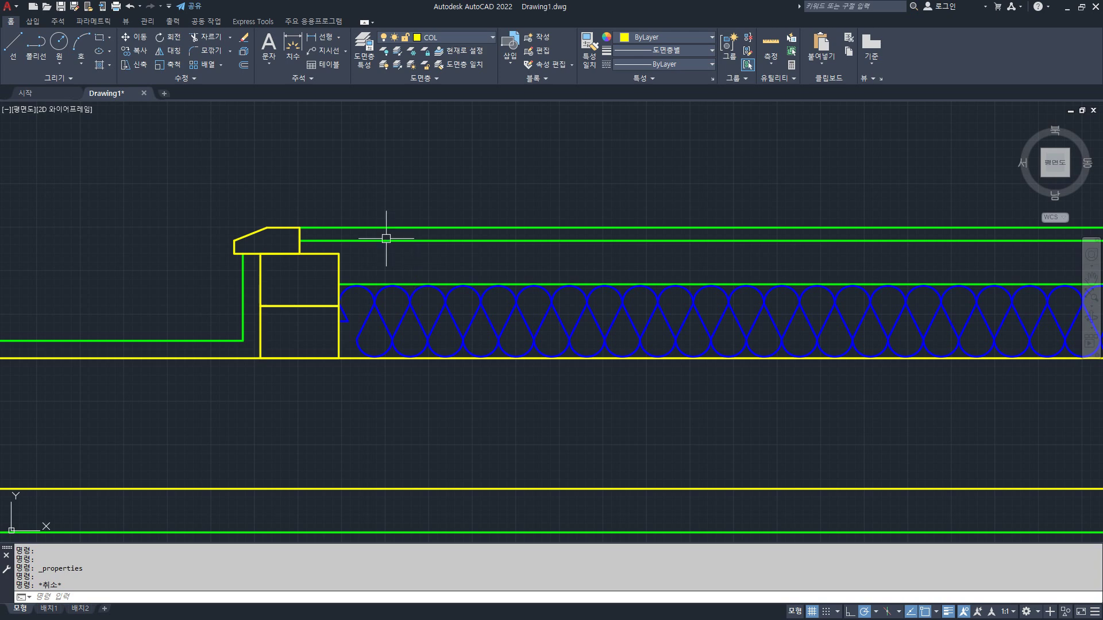
text(o)
key(Return)
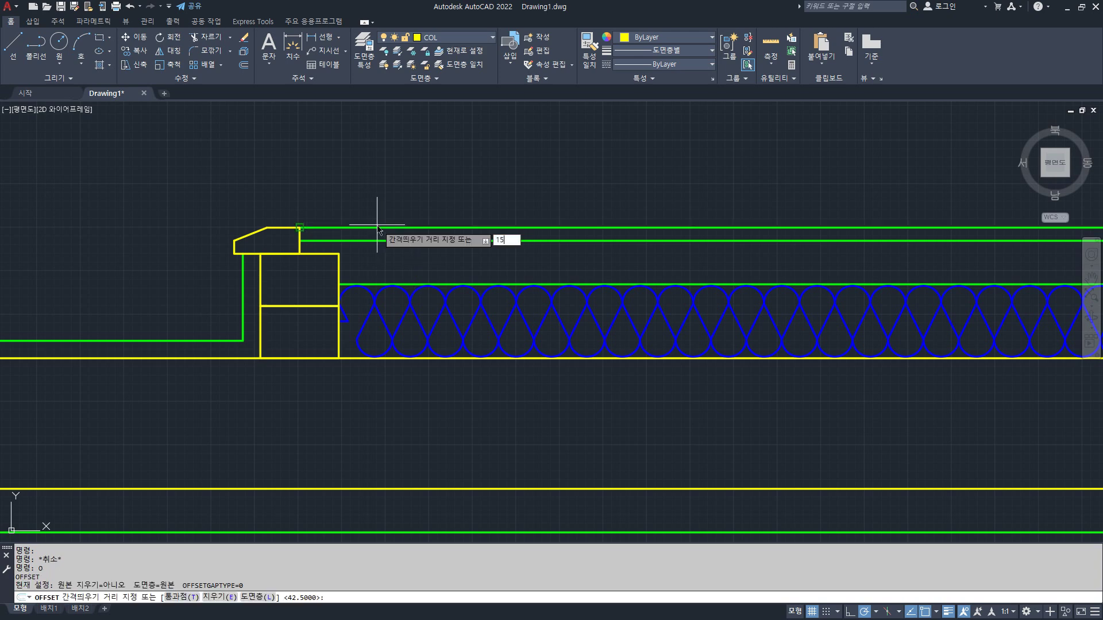
key(Return)
click(339, 276)
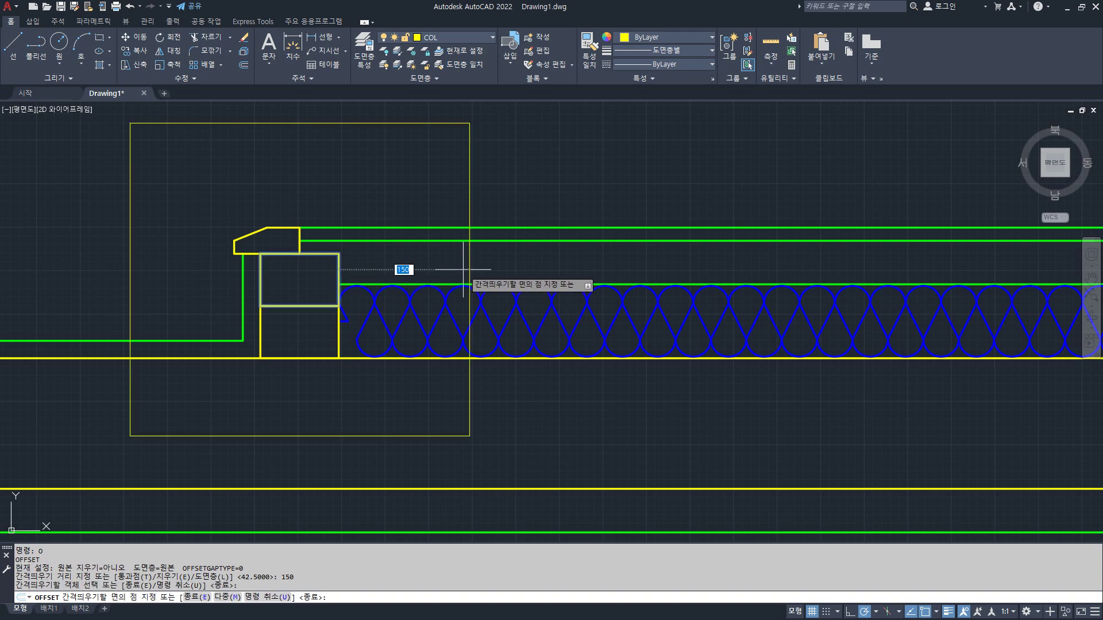
click(463, 269)
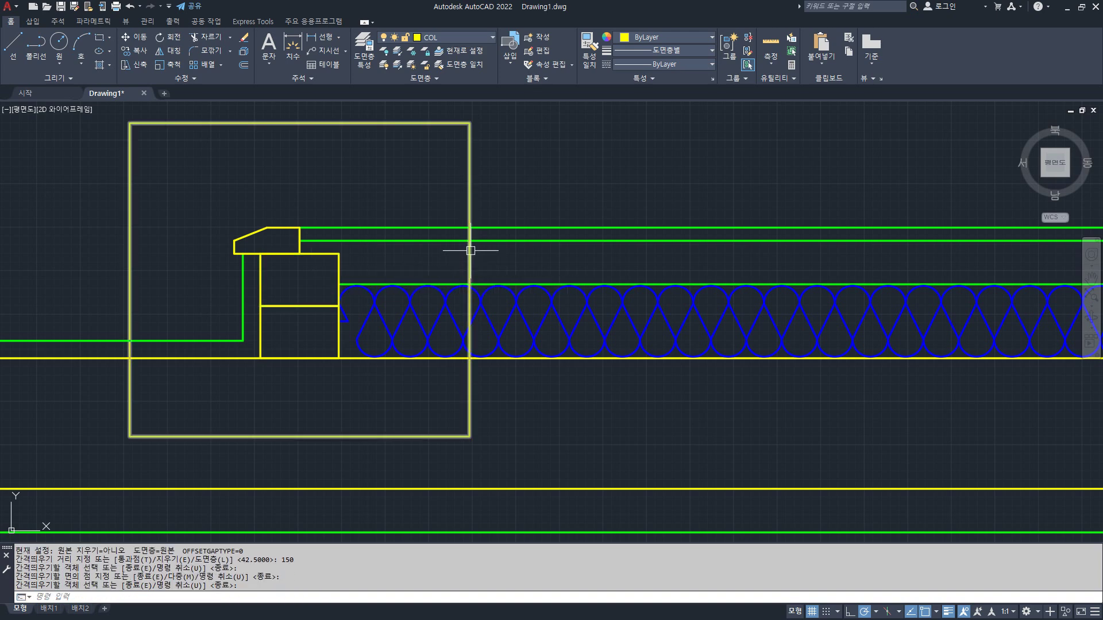
key(Return)
text(l)
key(Return)
key(Escape)
- Trim the offset rectangle's vertical side between the top two green lines and just below the lowest green line
scroll(469, 245, up, 4)
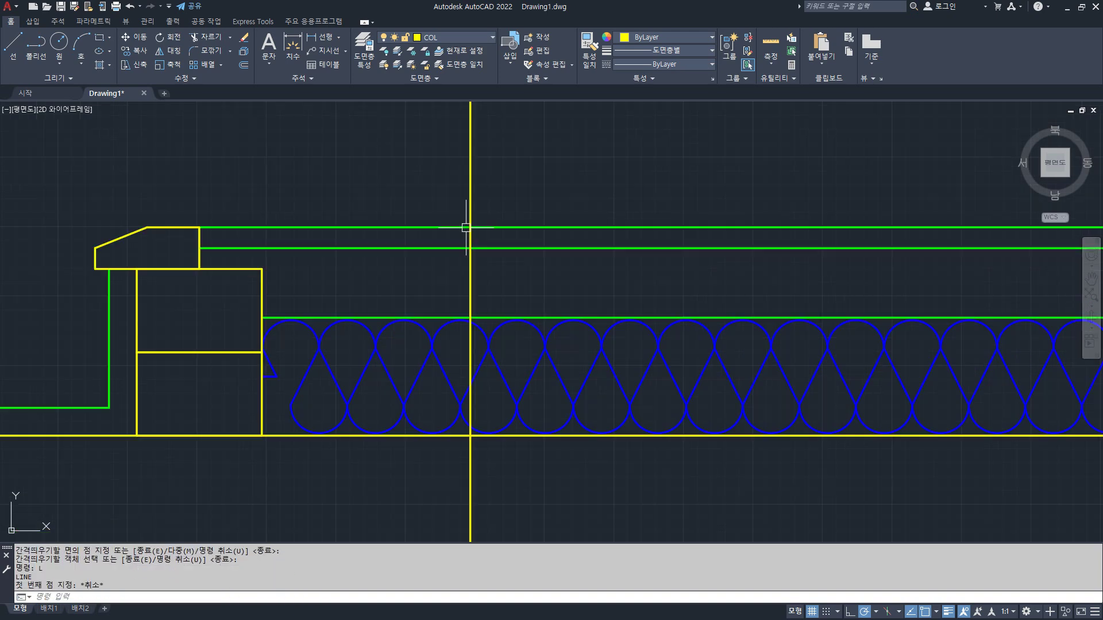
text(tr)
key(Return)
key(Return)
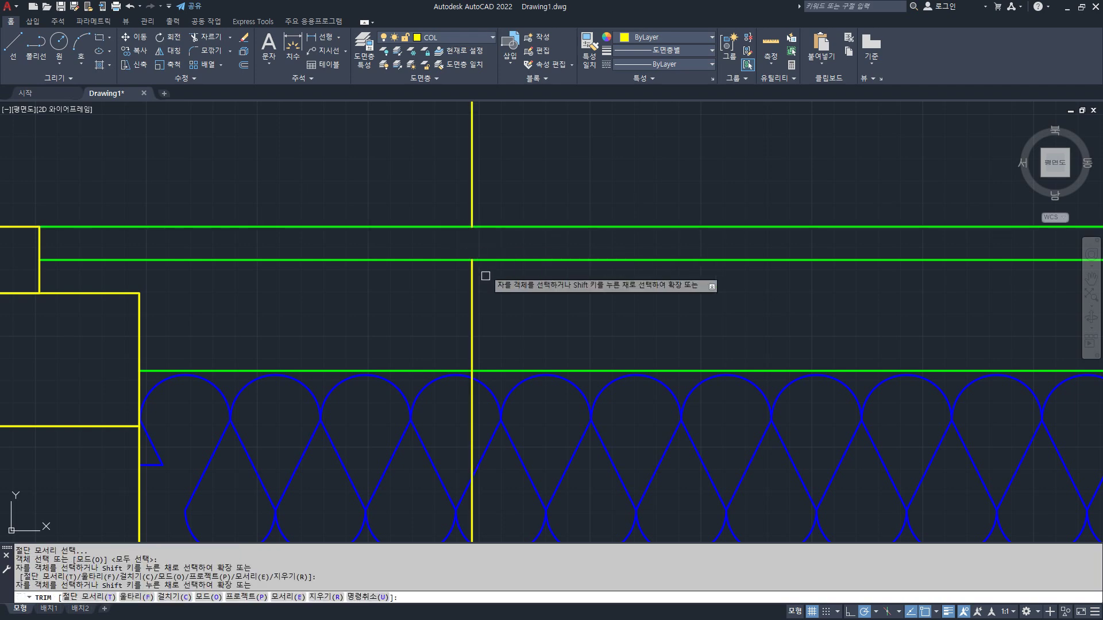
scroll(483, 376, up, 6)
key(Return)
scroll(433, 390, down, 10)
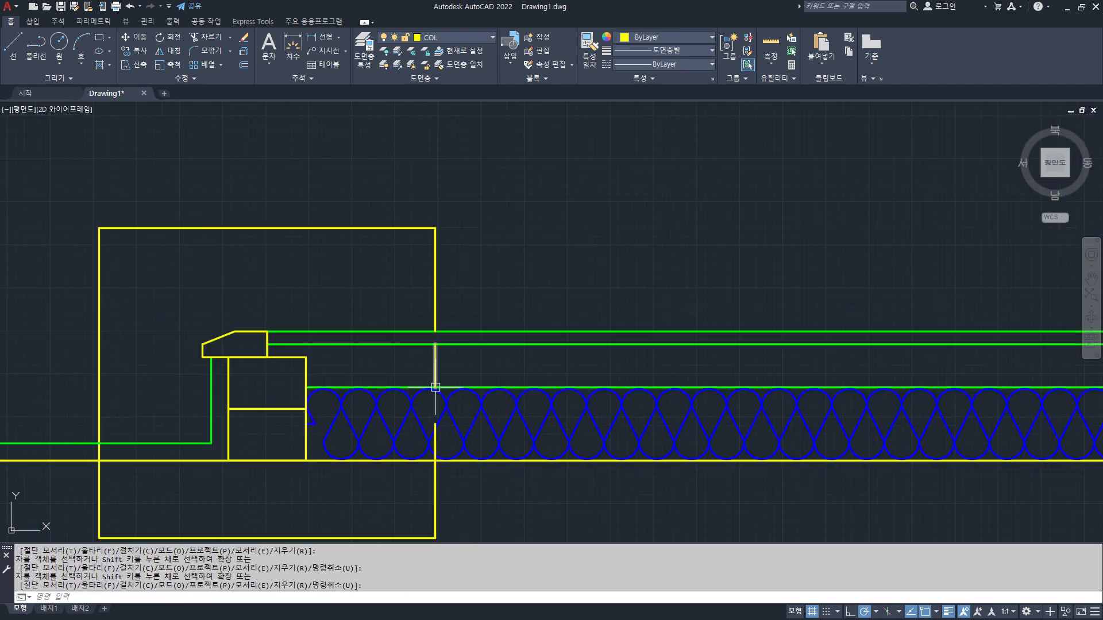
- Erase the rest of the offset rectangle outside the 50-thick layer between the lower two green lines
click(434, 306)
text(e)
key(Return)
scroll(438, 386, up, 5)
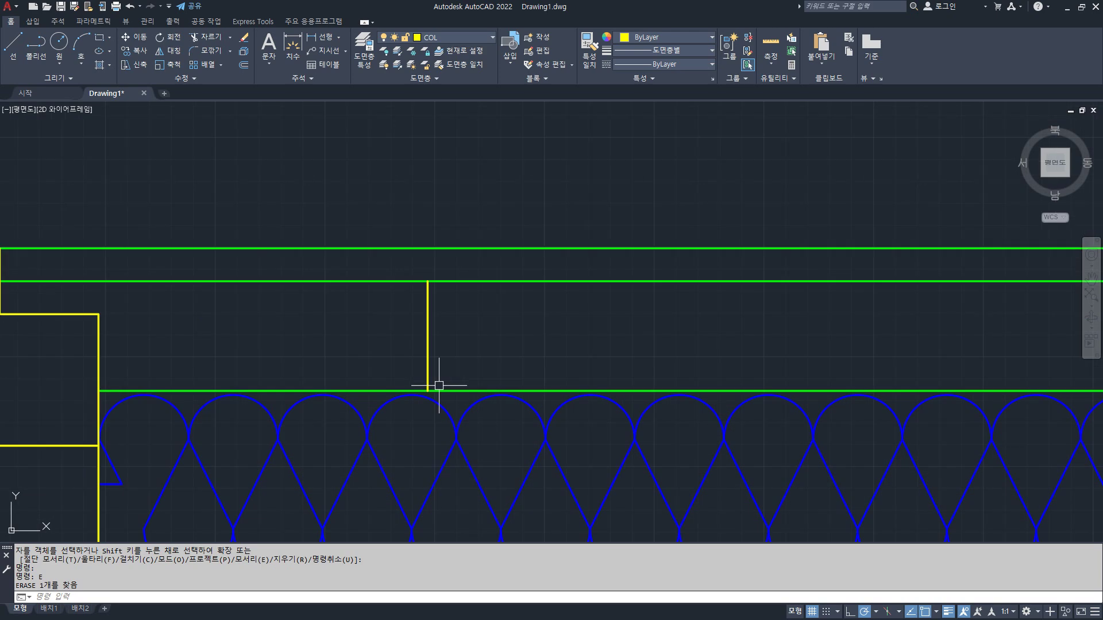
- Draw a 20-diameter circle centred on the midpoint of the short yellow vertical line between the lower two green lines
text(c)
key(Return)
click(430, 337)
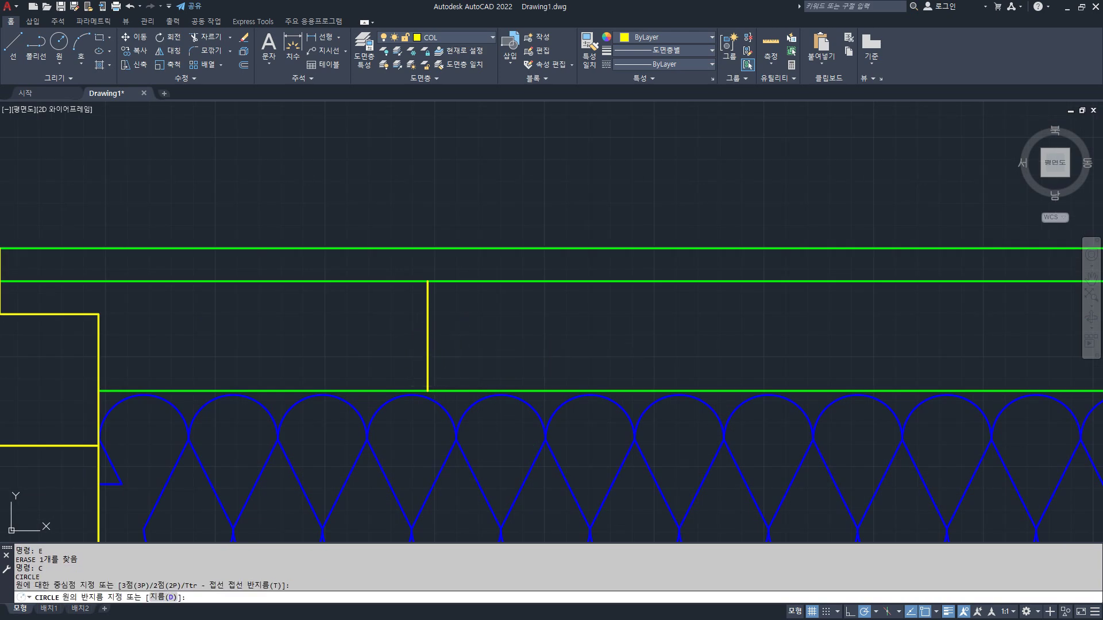
text(d)
key(Return)
text(20)
key(Return)
scroll(420, 340, up, 2)
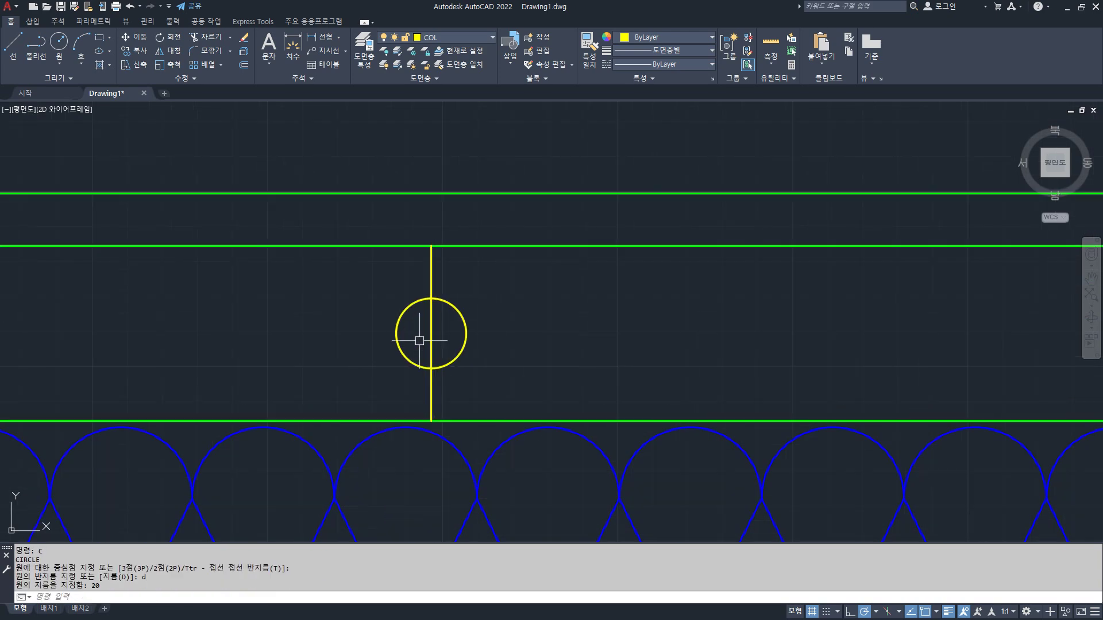
- Erase the short yellow vertical line that passes through the circle
text(l)
key(Return)
key(Escape)
key(Escape)
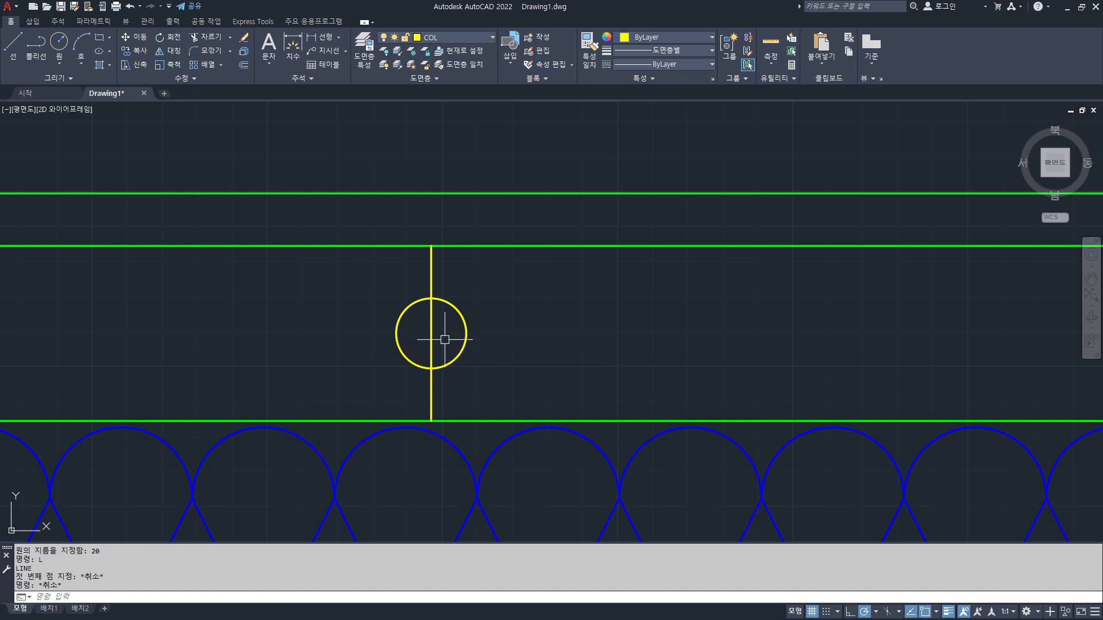
click(432, 338)
text(e)
key(Return)
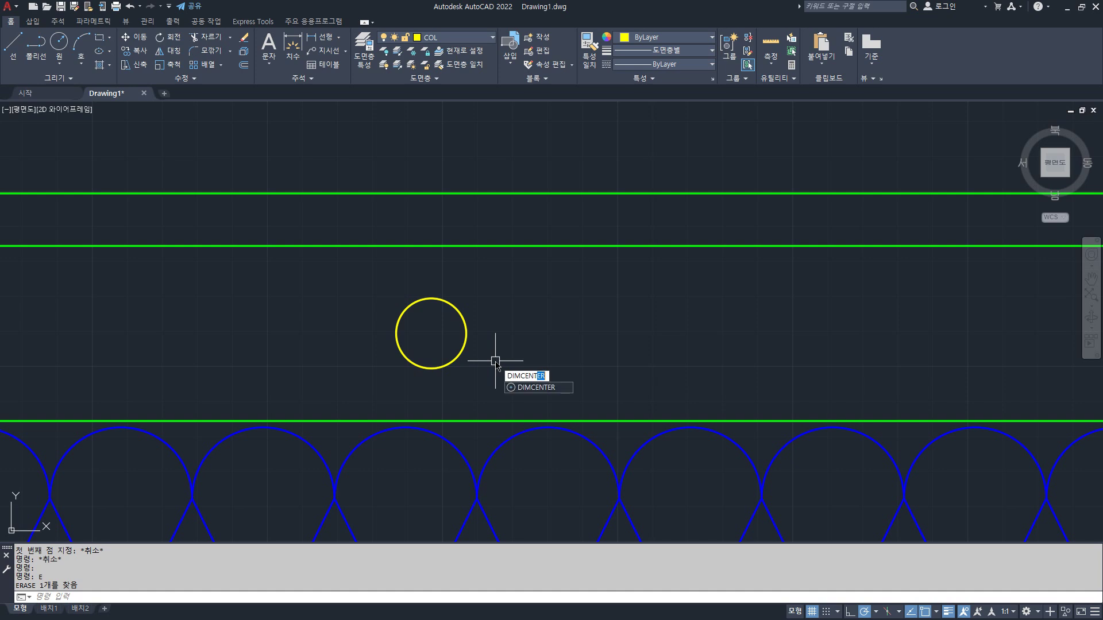
- Try adding centre lines to the yellow circle with DIMCENTER
text(dimcent)
key(Return)
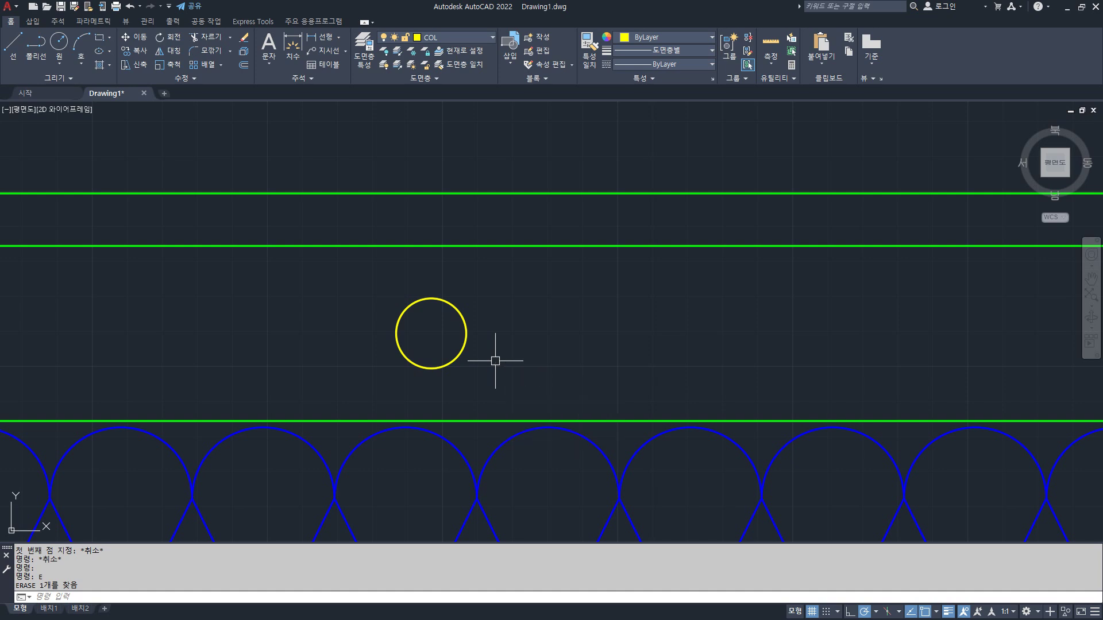
click(457, 358)
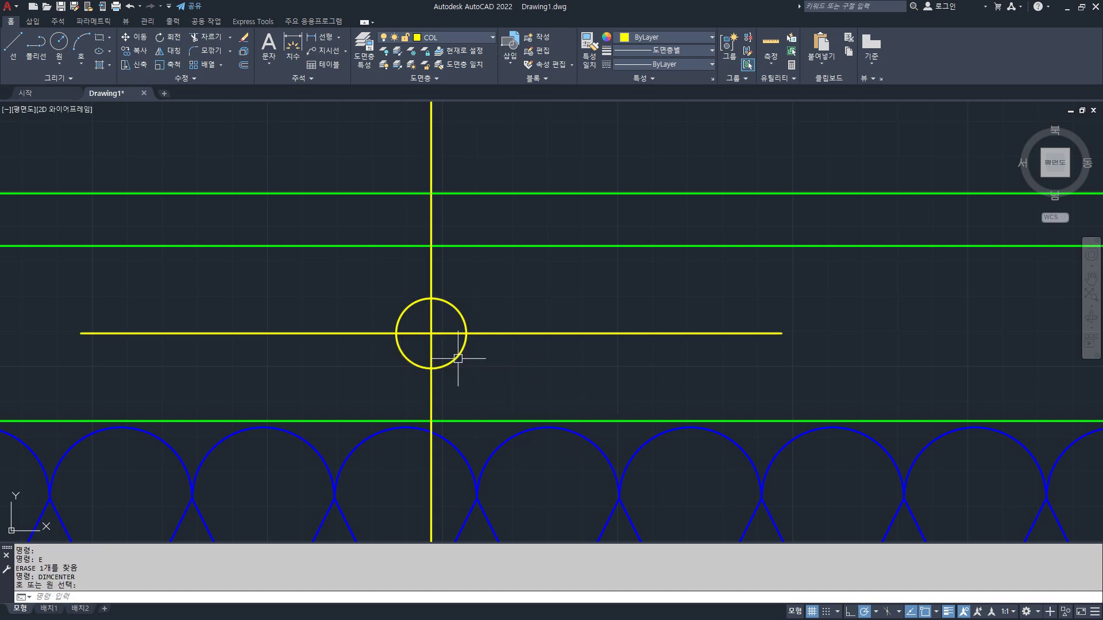
scroll(455, 330, down, 2)
scroll(552, 407, down, 2)
middle_drag(524, 364, 498, 316)
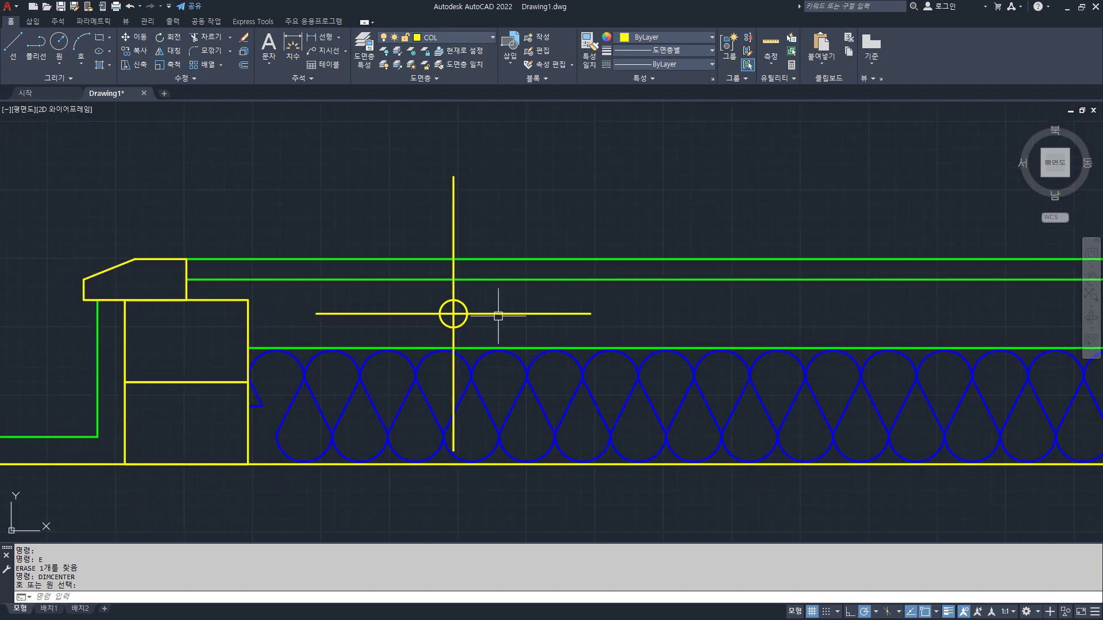
scroll(498, 316, up, 4)
key(ctrl+z)
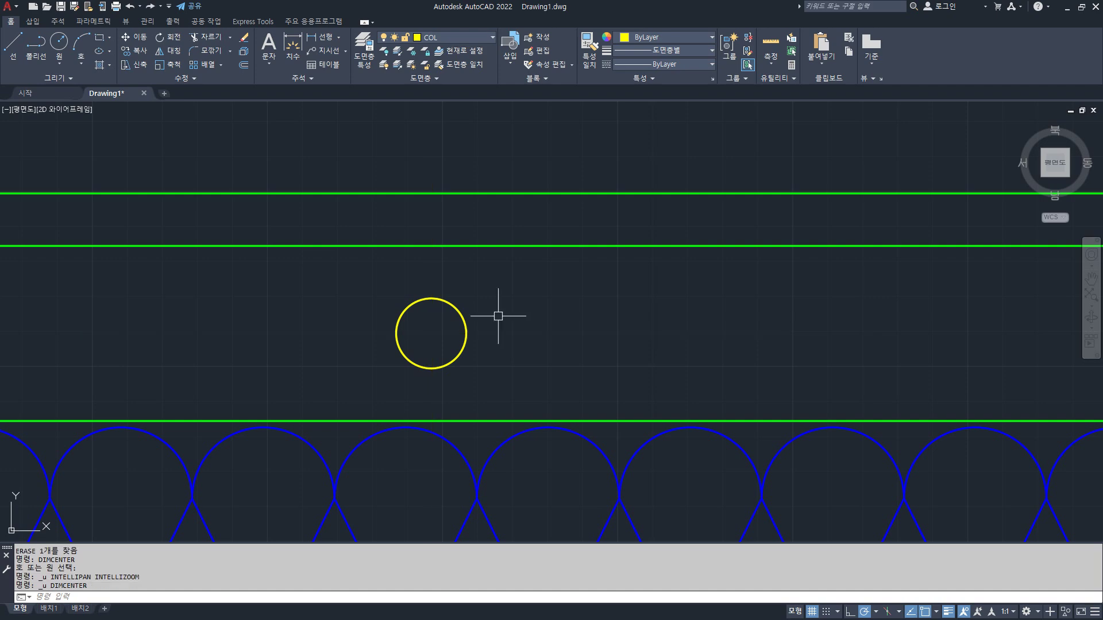
- Switch to Notepad, write the command name "dimcenter" as a note, and return to AutoCAD
key(alt+Tab)
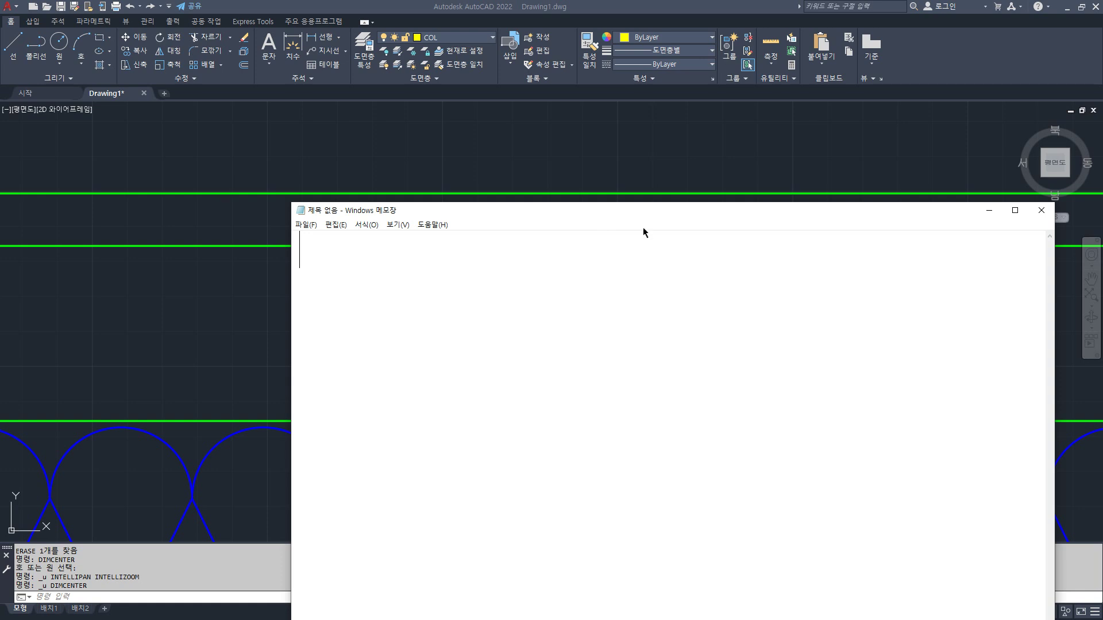
text(dimcenter)
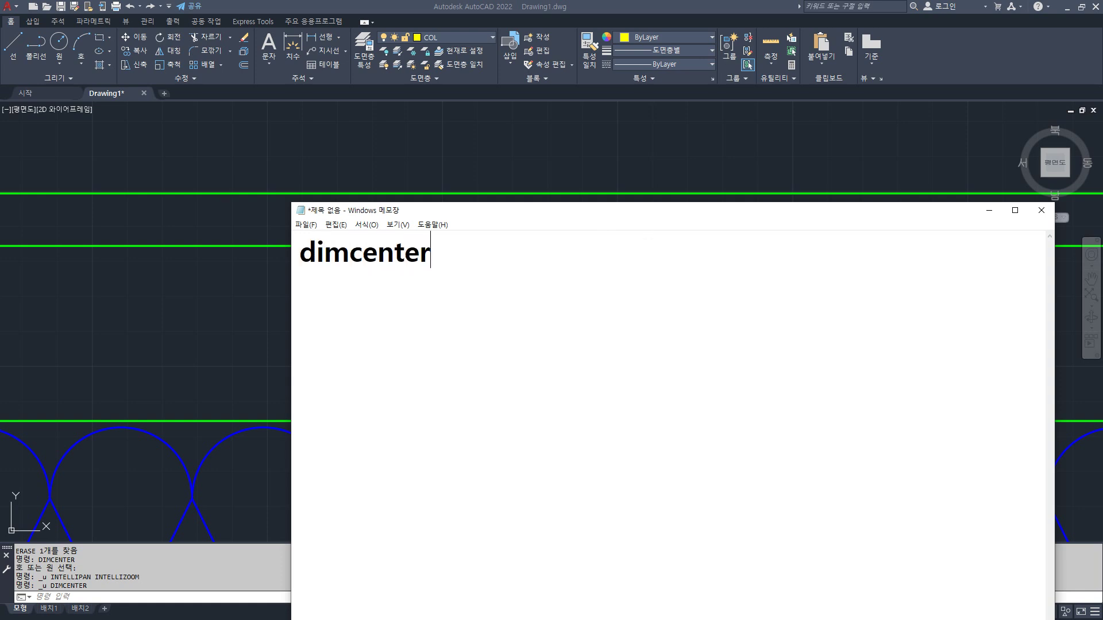
key(alt+Tab)
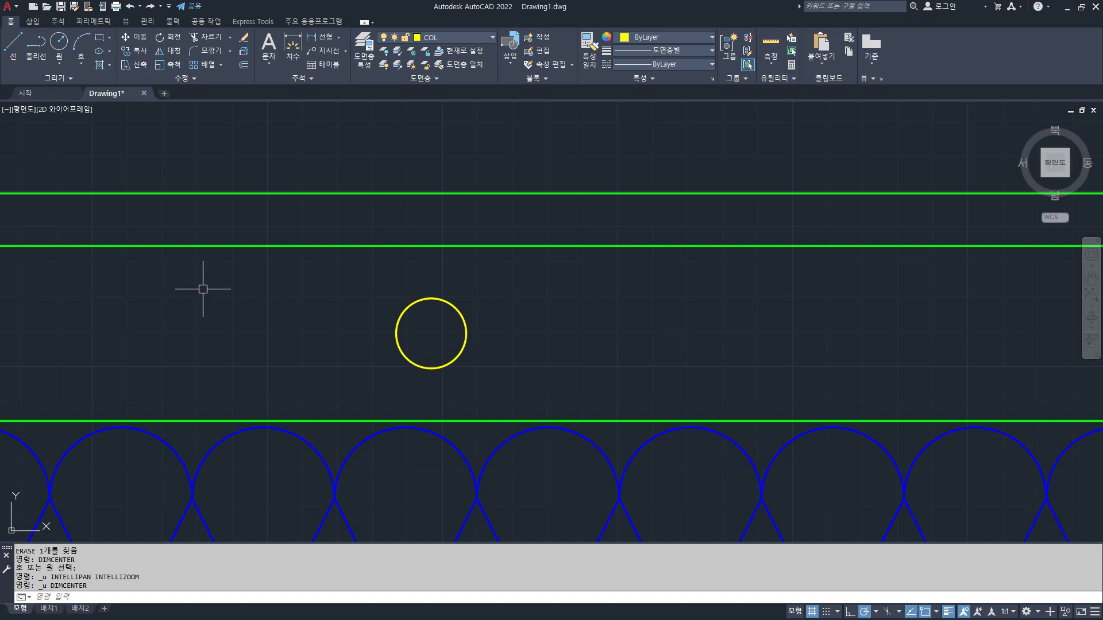
- Add centre lines to the yellow circle with DIMCENTER
text(dimcenter)
key(Return)
click(453, 359)
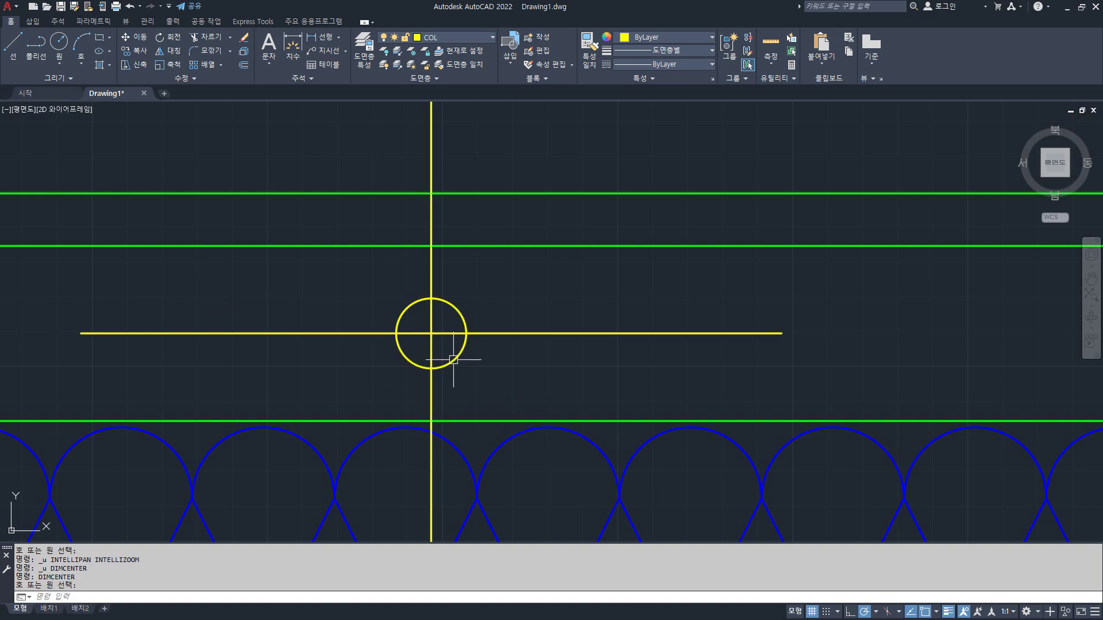
- Move the circle's horizontal and vertical centre lines to the CEN layer
scroll(589, 399, down, 2)
middle_drag(588, 399, 514, 338)
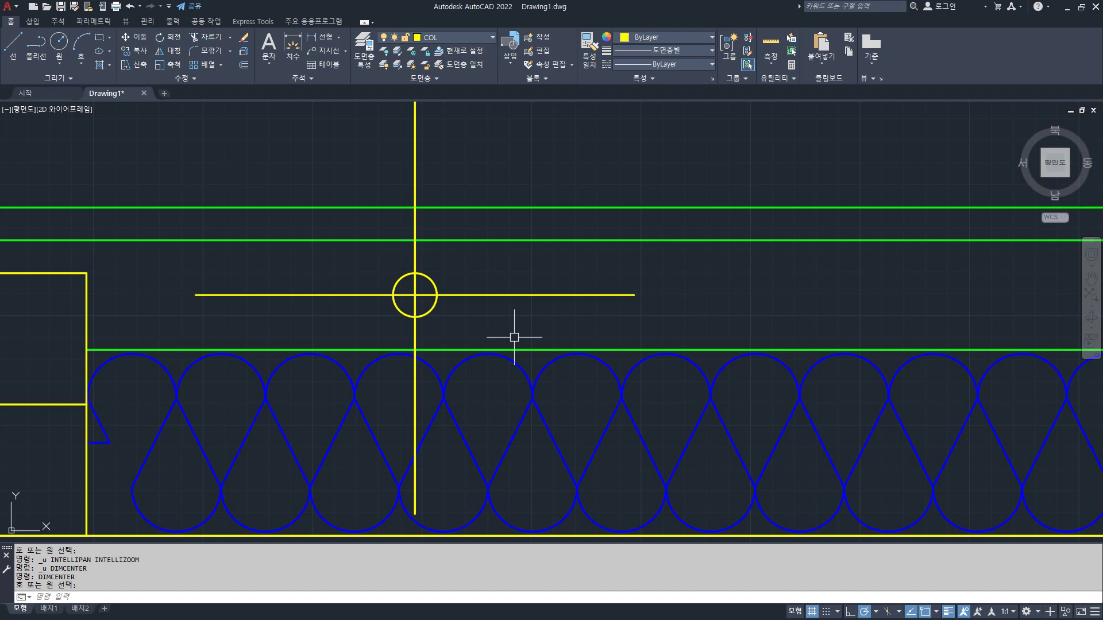
click(420, 304)
click(417, 301)
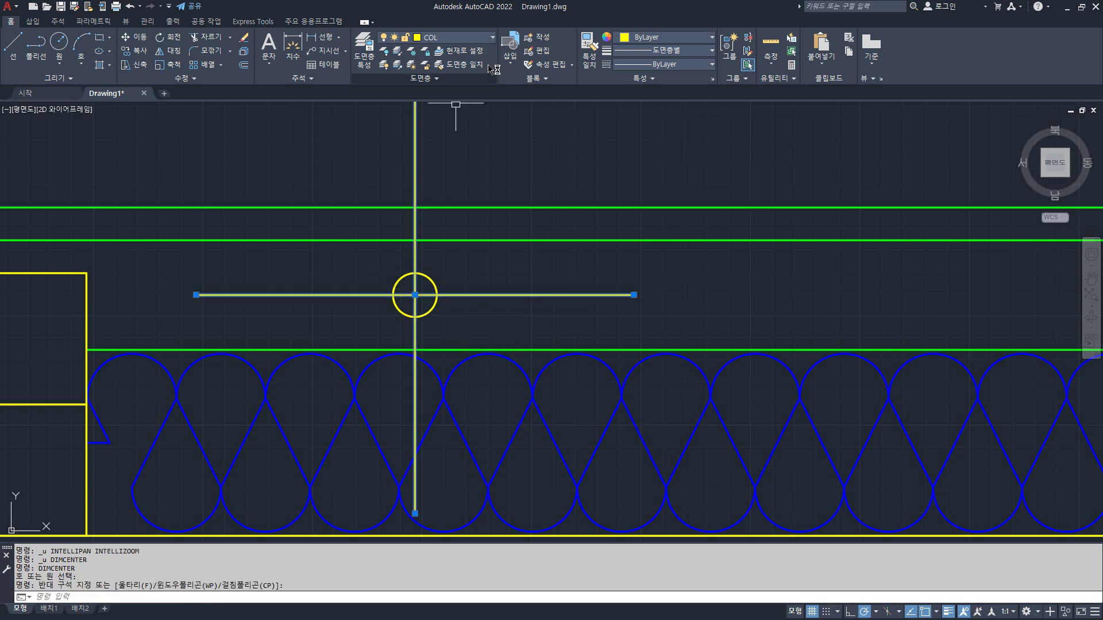
click(460, 39)
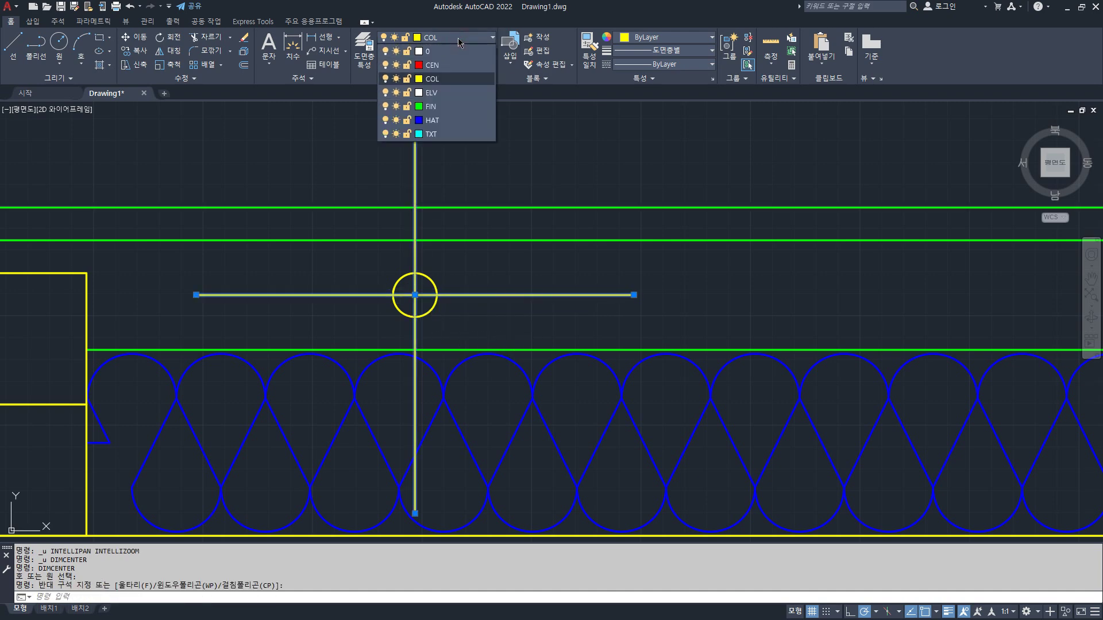
click(441, 67)
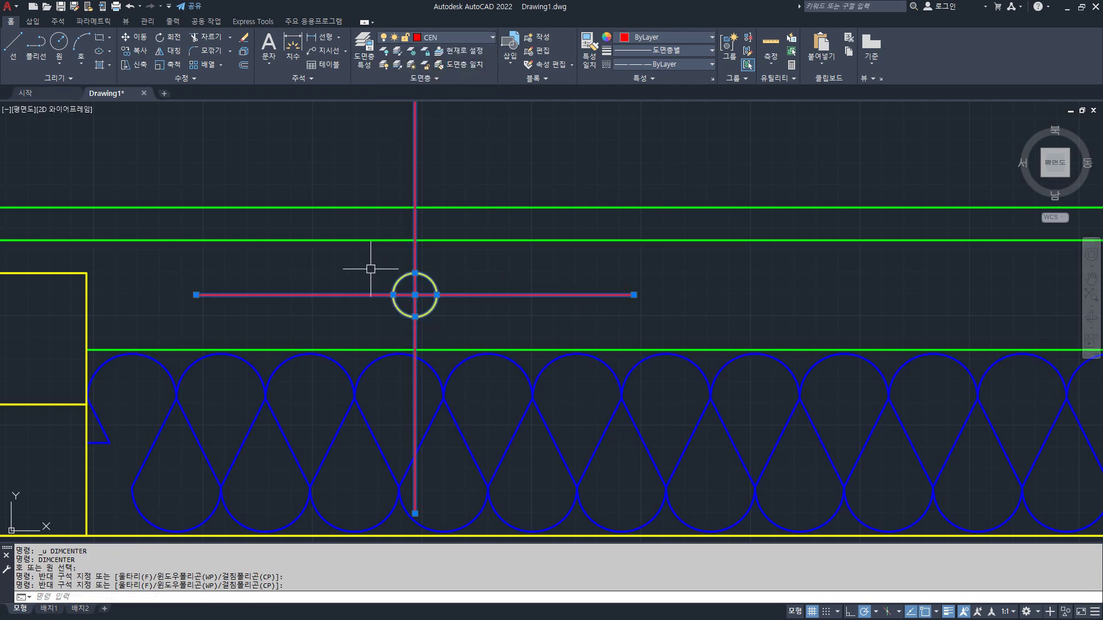
- Group the circle together with its two red centre lines
text(g)
key(Return)
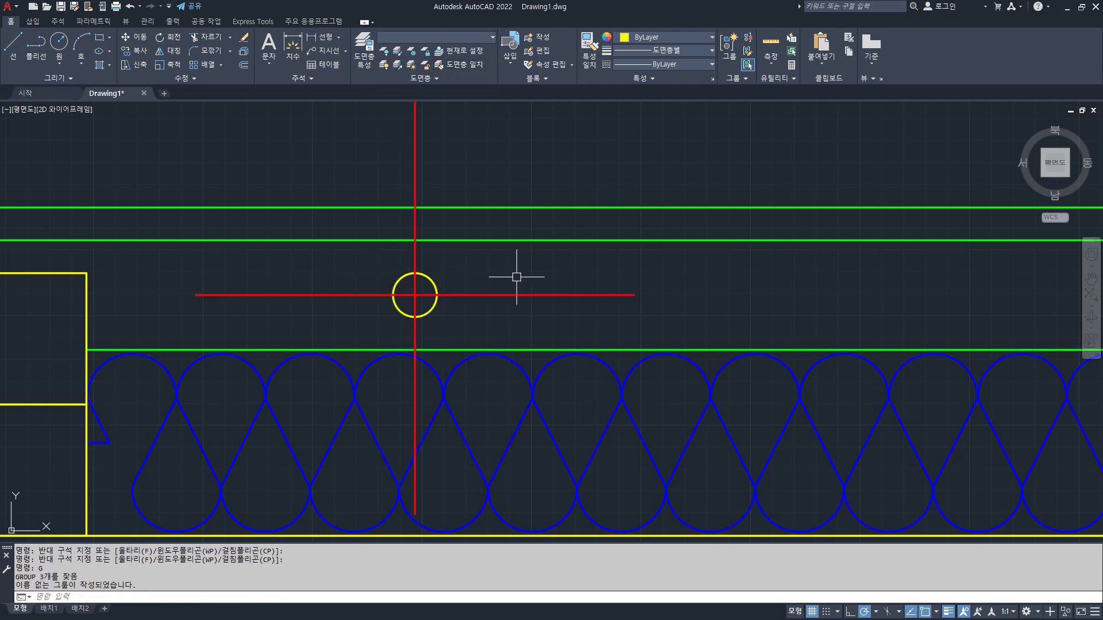
key(Escape)
key(Escape)
key(Escape)
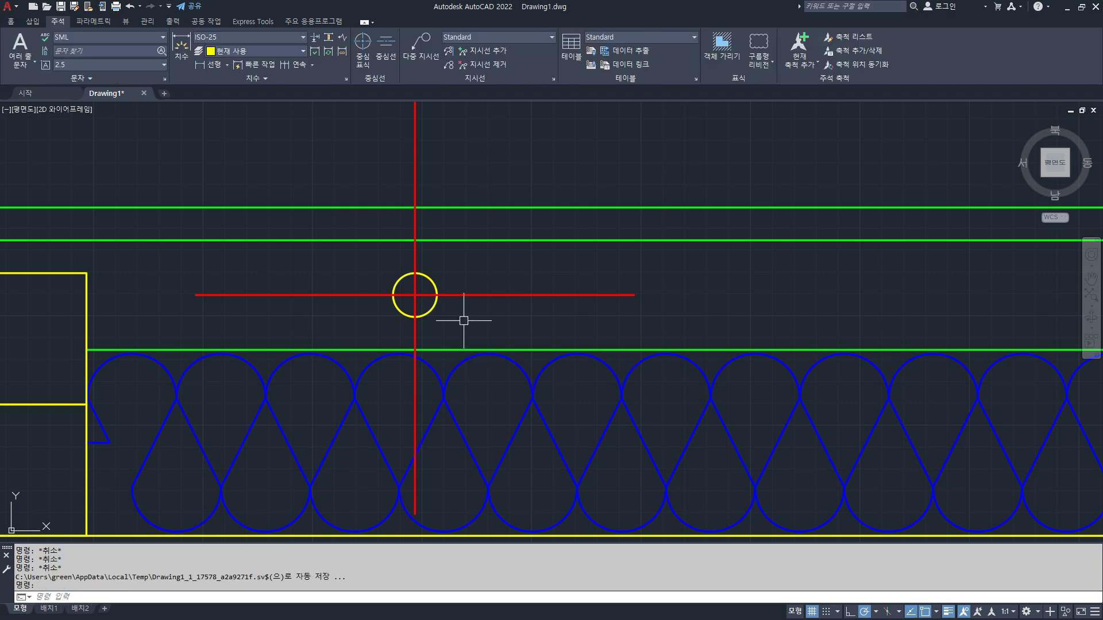
- Copy the circle group from its centre horizontally along the floor as an array of 20 items spaced 250 apart
text(cp)
key(Return)
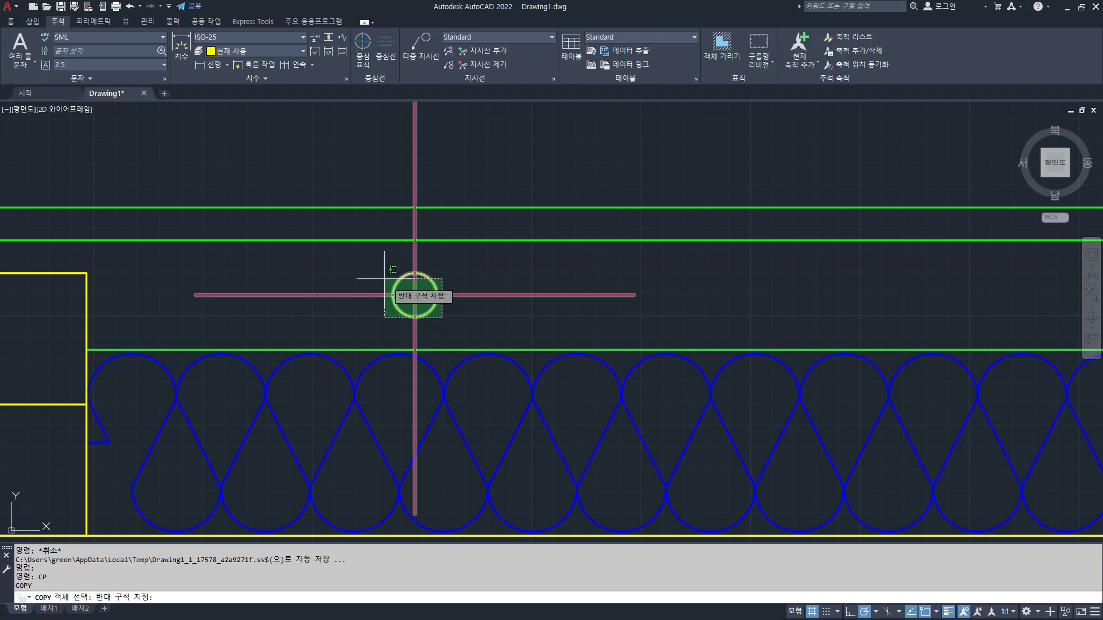
click(415, 295)
key(Return)
click(414, 295)
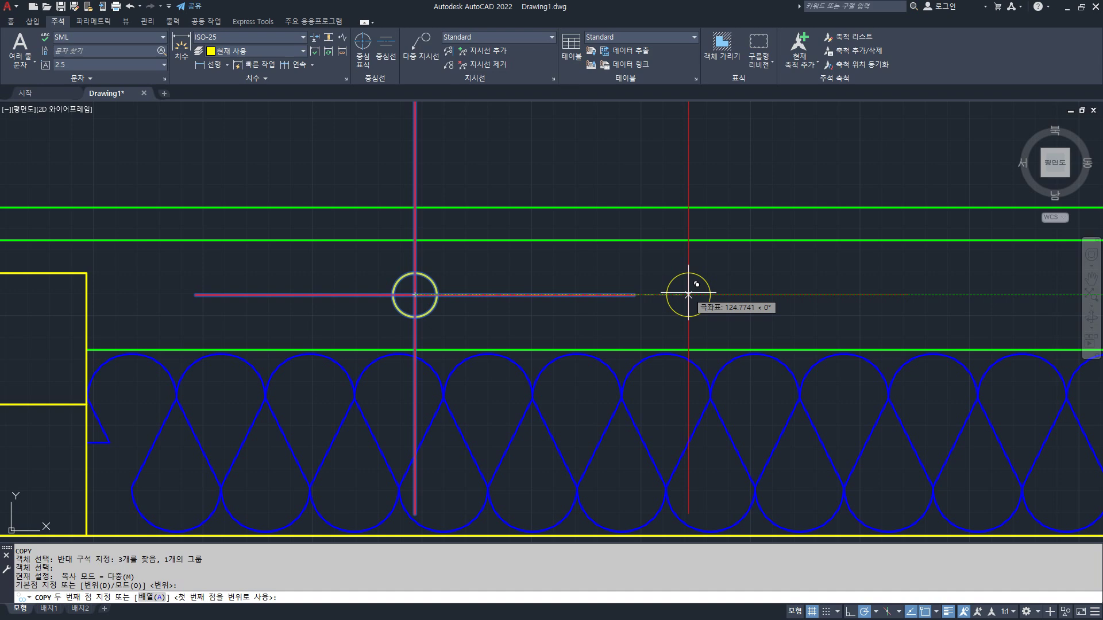
text(a)
key(Return)
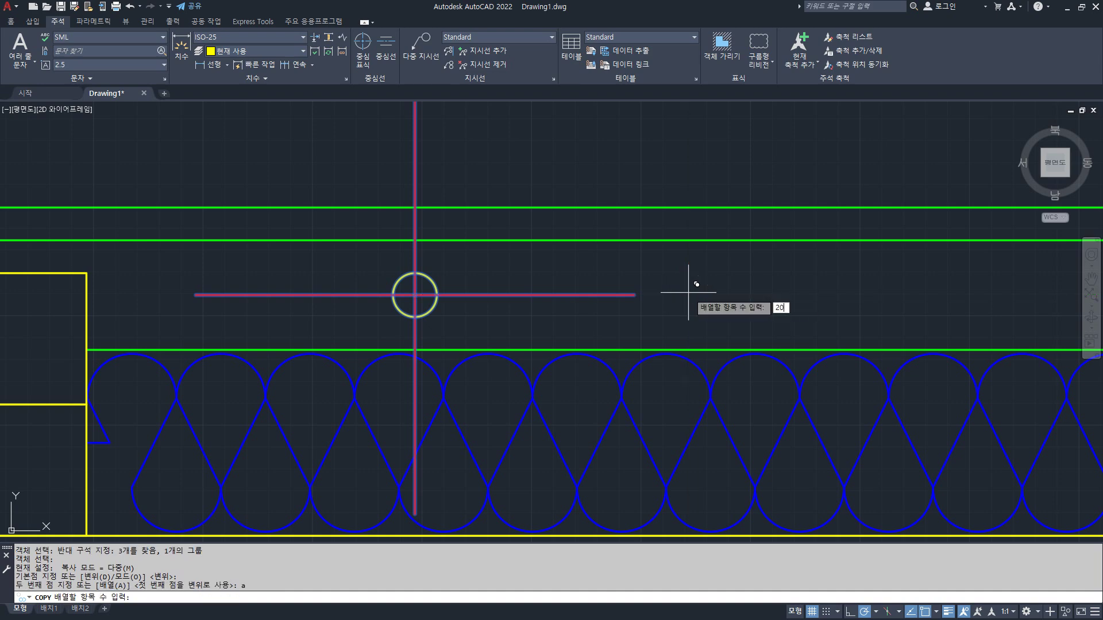
text(20)
key(Return)
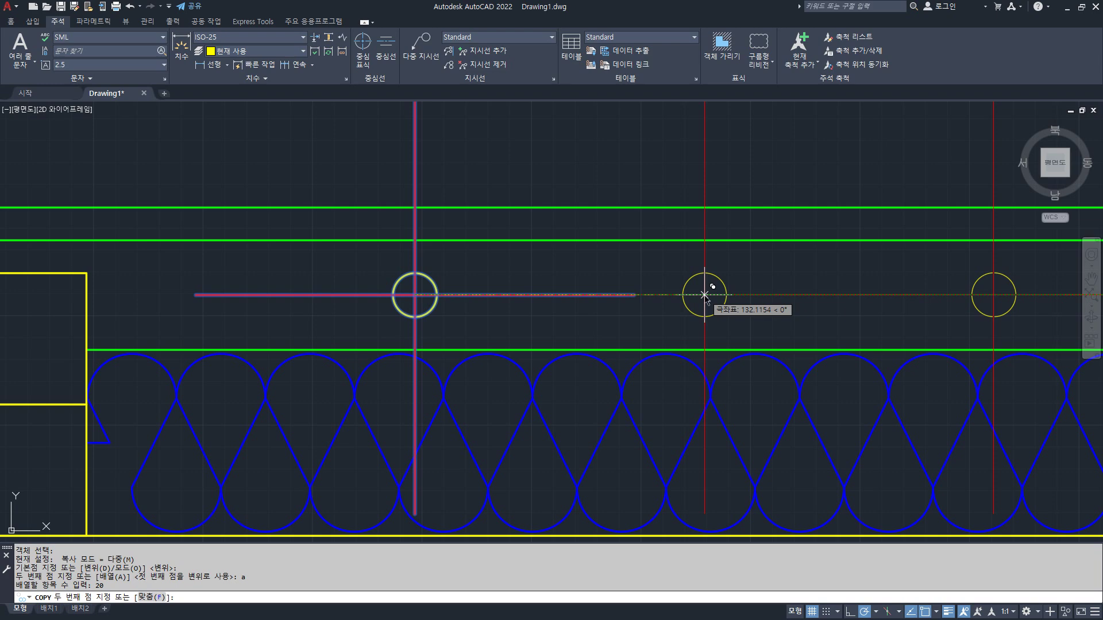
text(250)
key(Return)
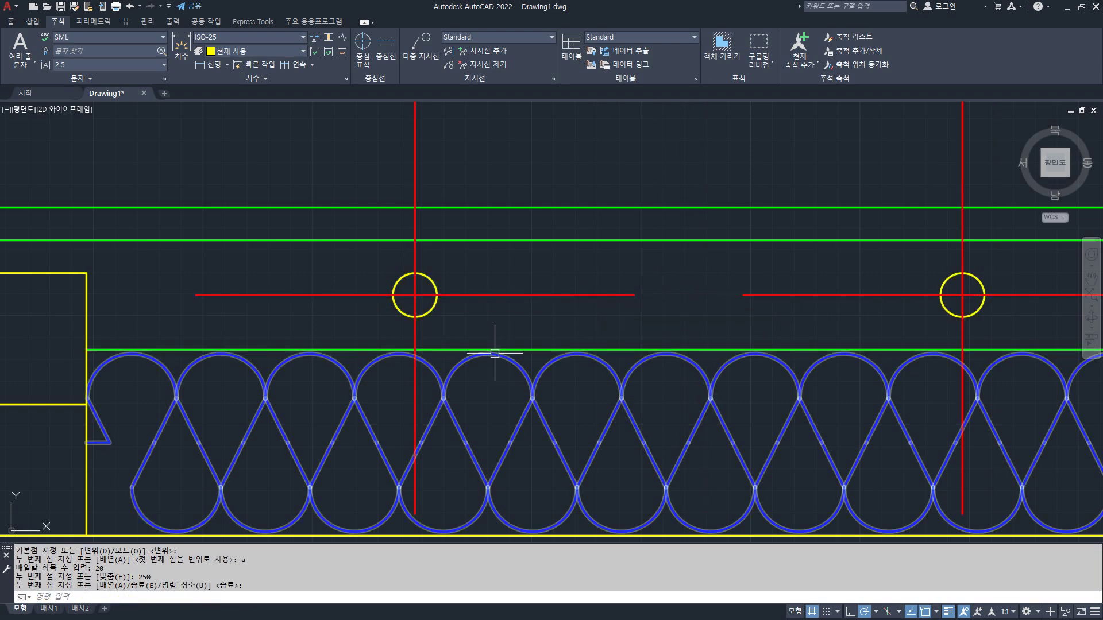
- Draw two horizontal lines joining the top and the bottom quadrants of the first two circles
scroll(632, 315, down, 2)
middle_drag(579, 316, 381, 317)
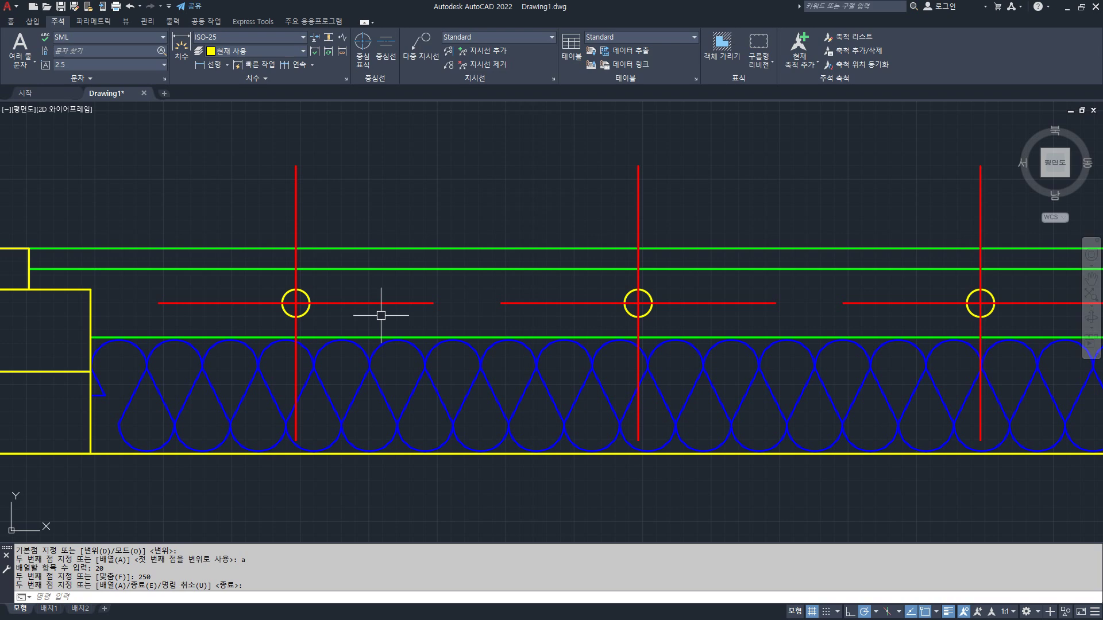
text(l)
key(Return)
click(296, 303)
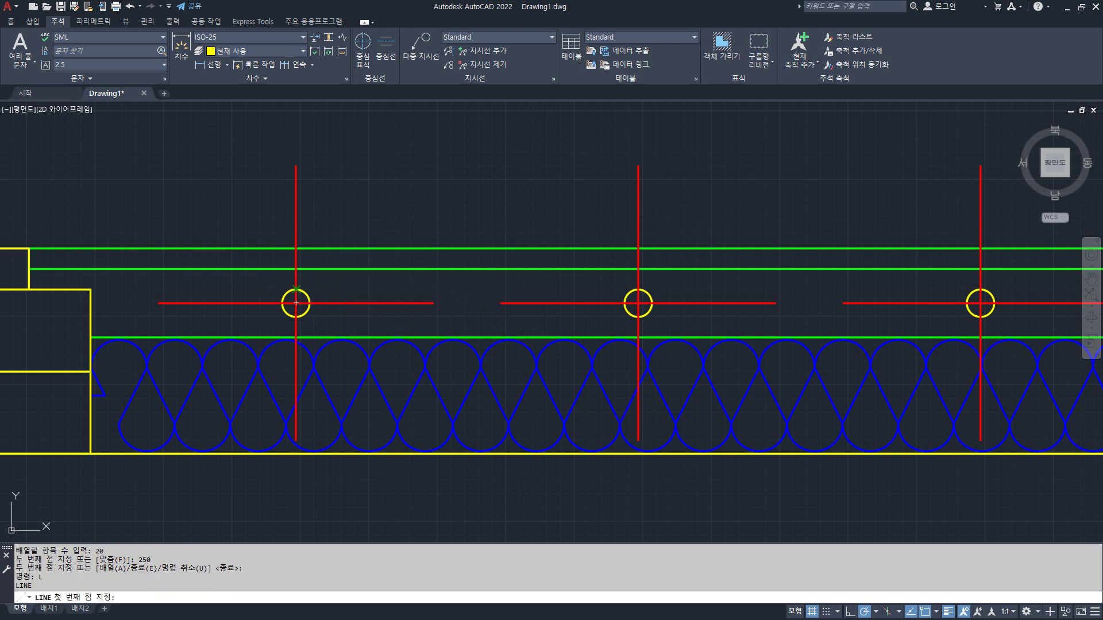
click(637, 290)
key(Return)
key(Return)
click(638, 316)
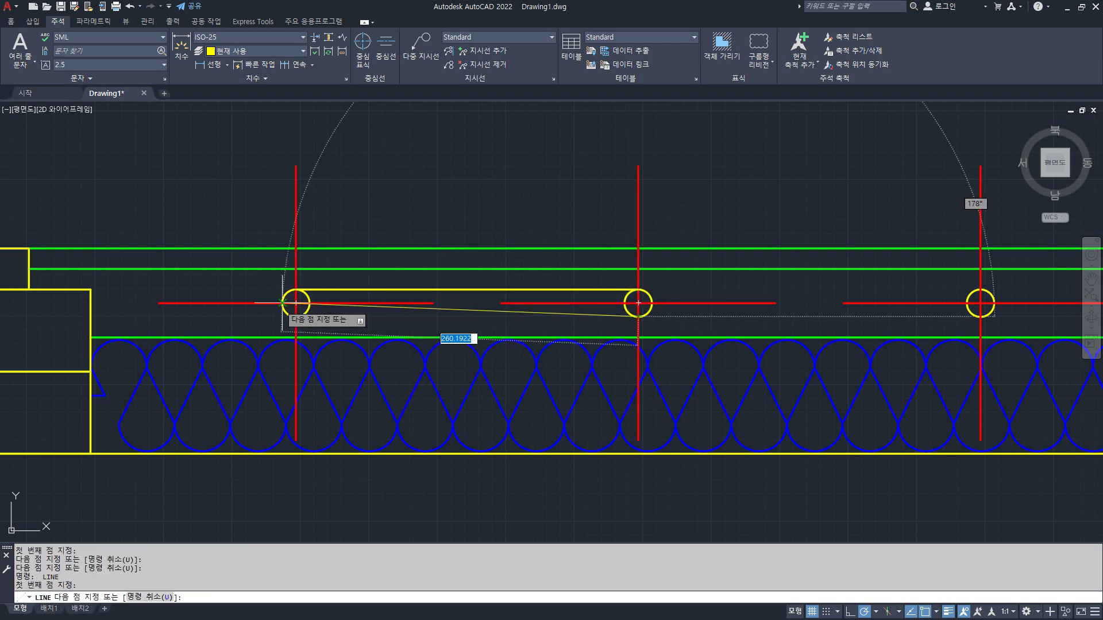
click(296, 316)
key(Return)
click(431, 317)
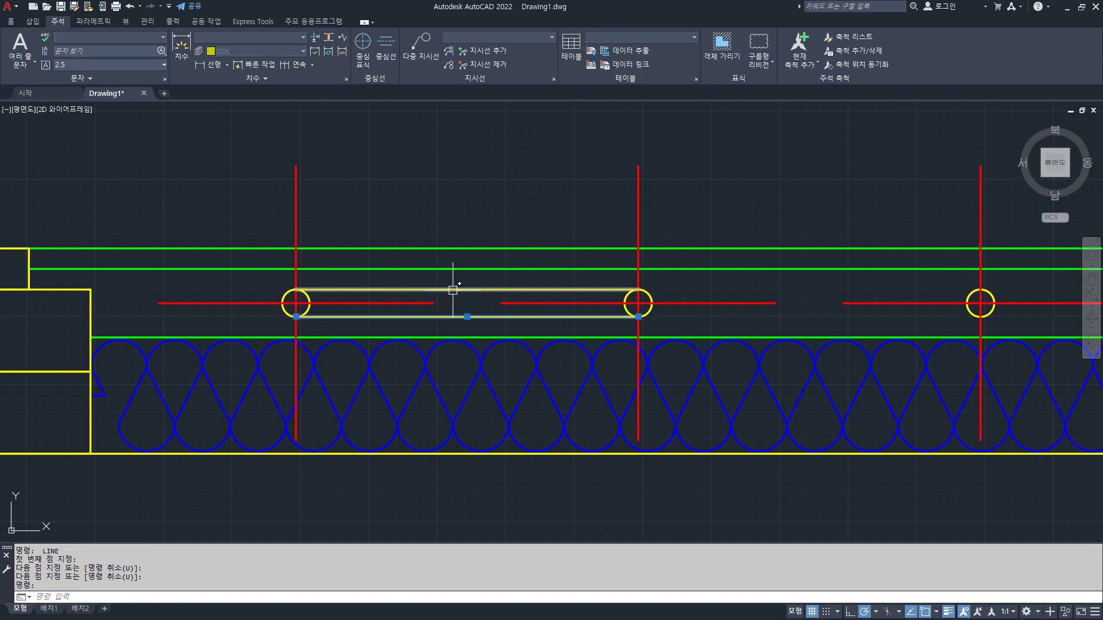
key(Escape)
key(Escape)
text(ma)
key(Return)
click(467, 316)
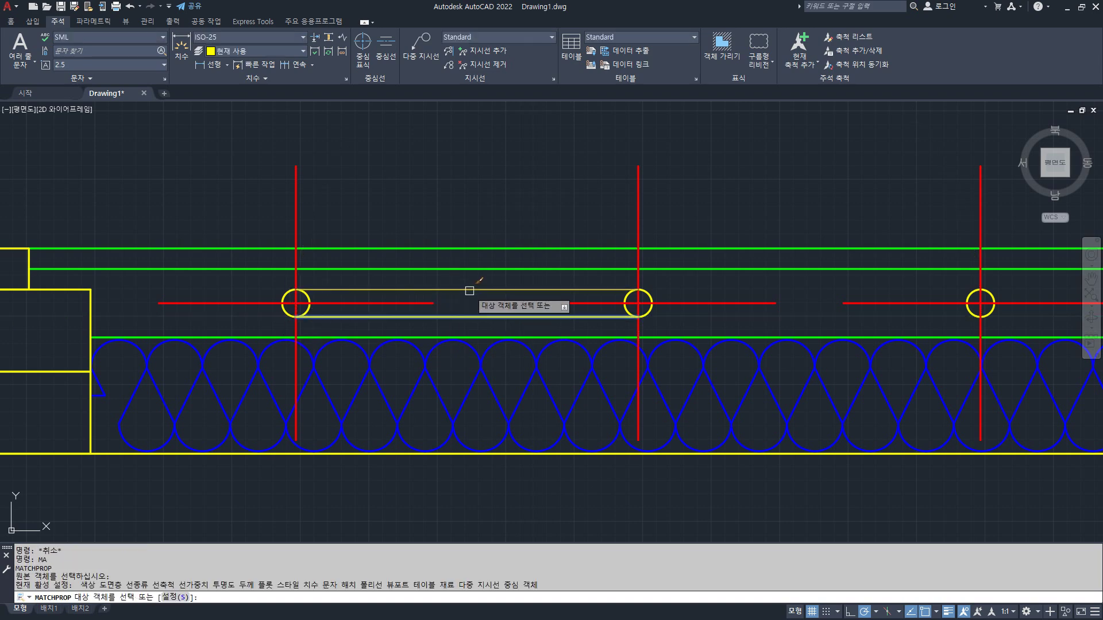
click(477, 289)
- Match the two lines joining the circles to the properties of the green floor finish line above them
text(ma)
key(Return)
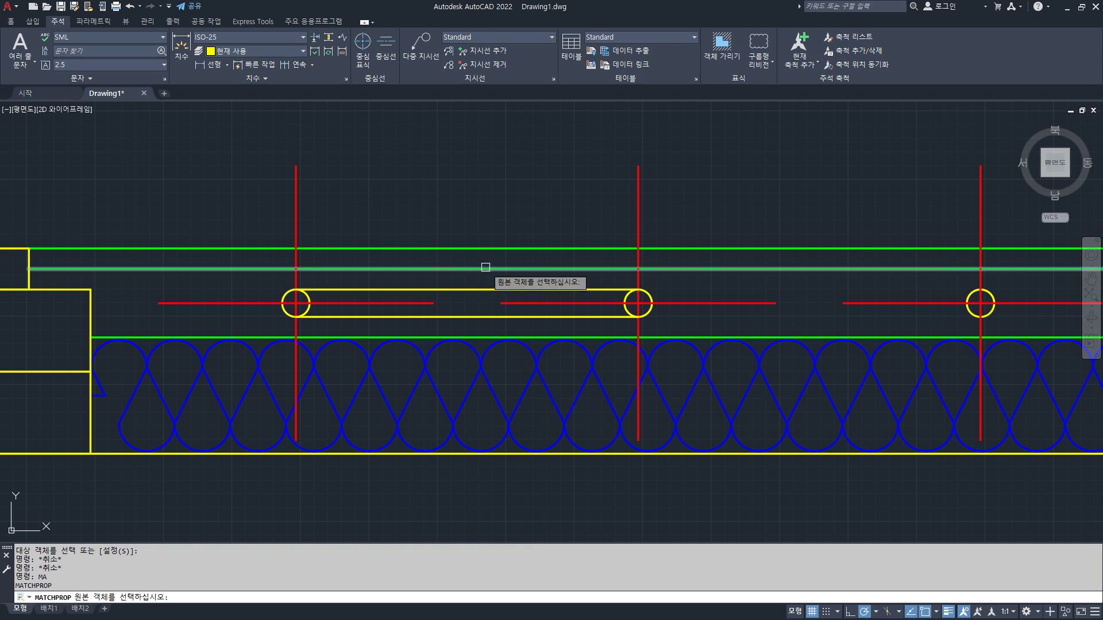
click(484, 269)
click(480, 290)
click(473, 316)
key(Return)
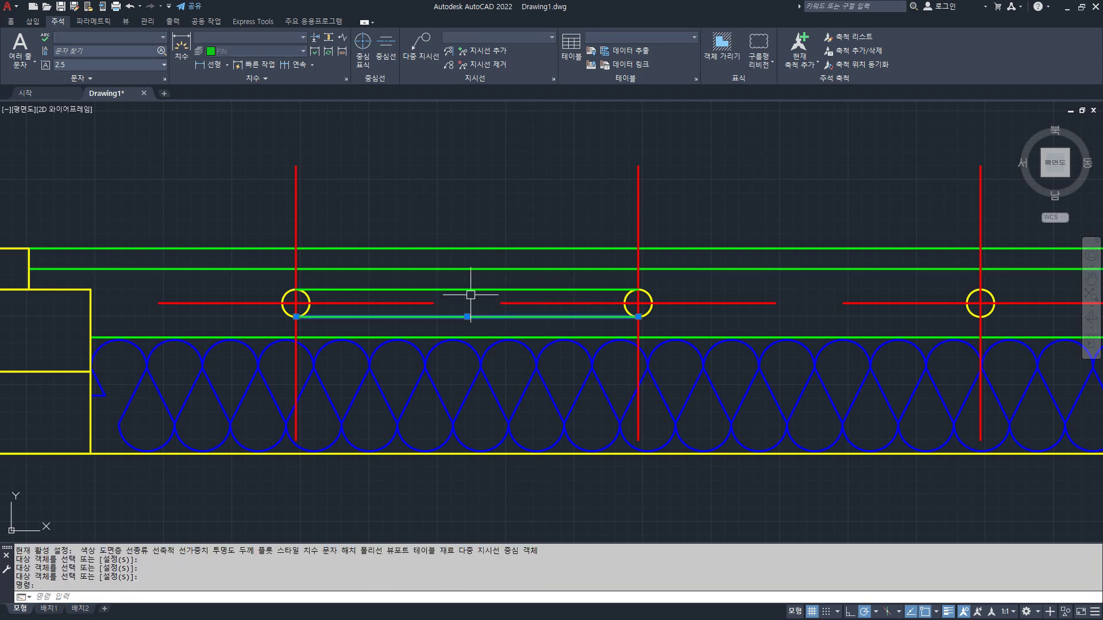
- Change the linetype of the two green lines joining the circles to HIDDEN
click(468, 289)
click(471, 316)
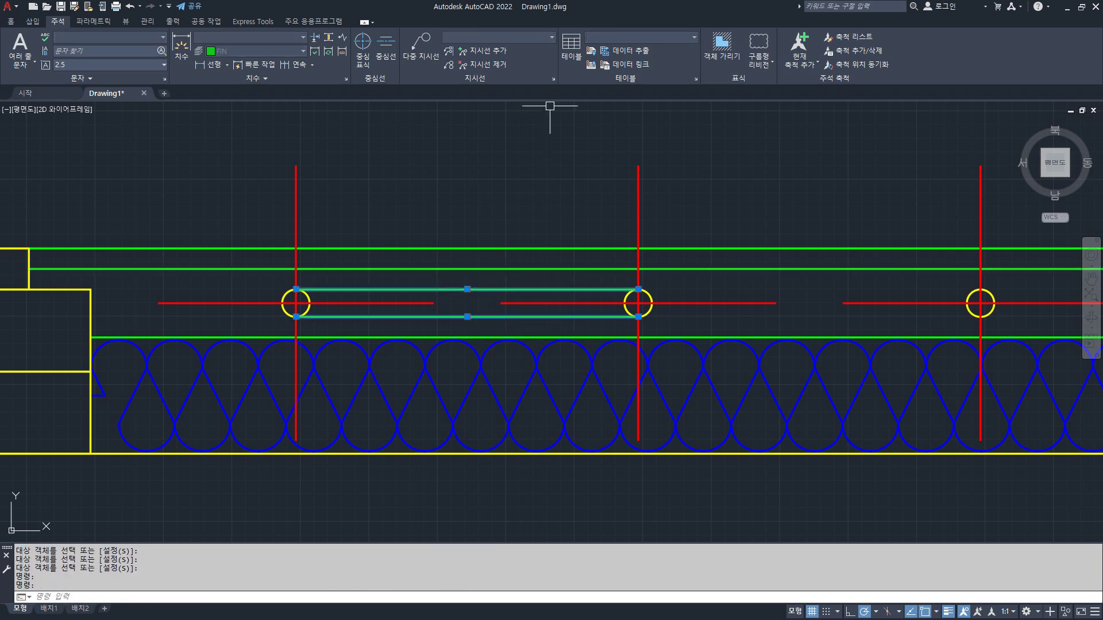
click(5, 25)
click(676, 64)
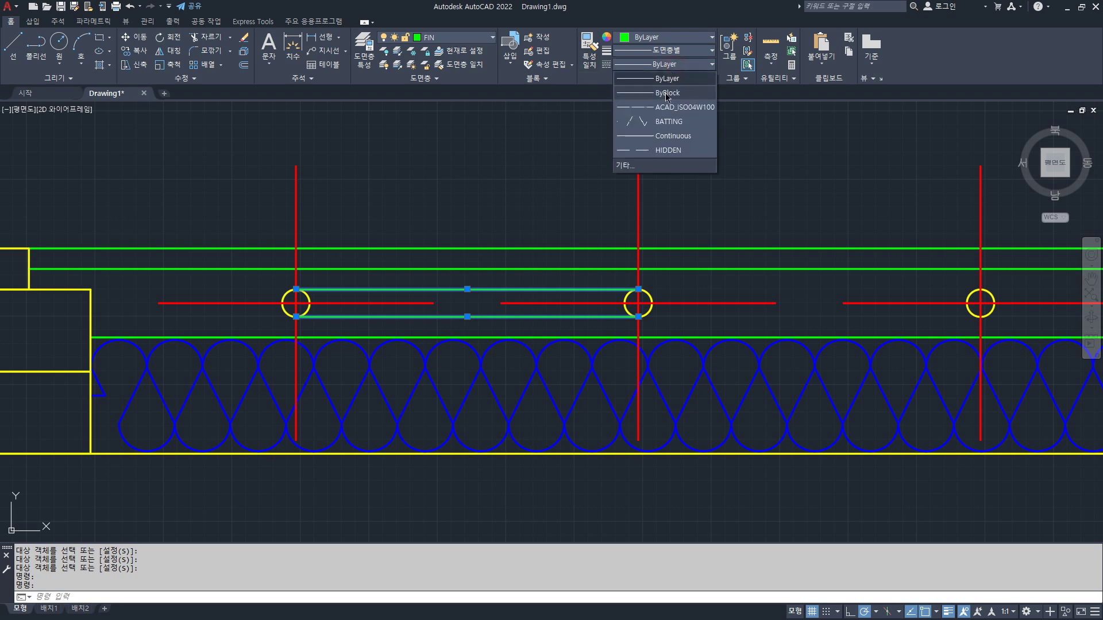
click(669, 150)
key(Escape)
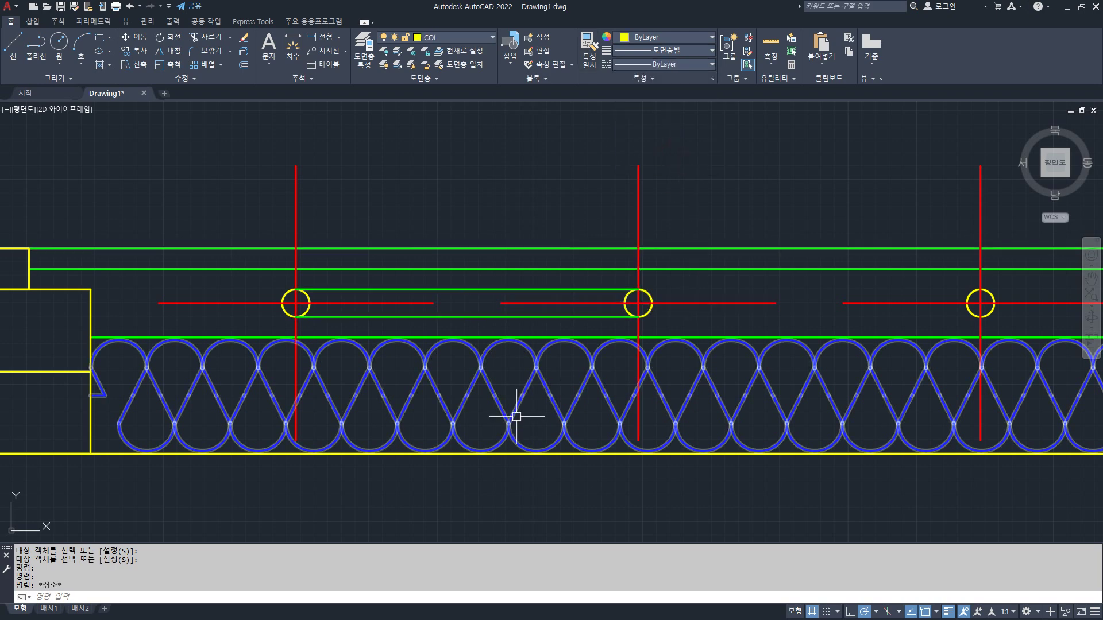
- Set the linetype scale of the two hidden green lines joining the first two circles to 0.3
click(463, 315)
click(458, 307)
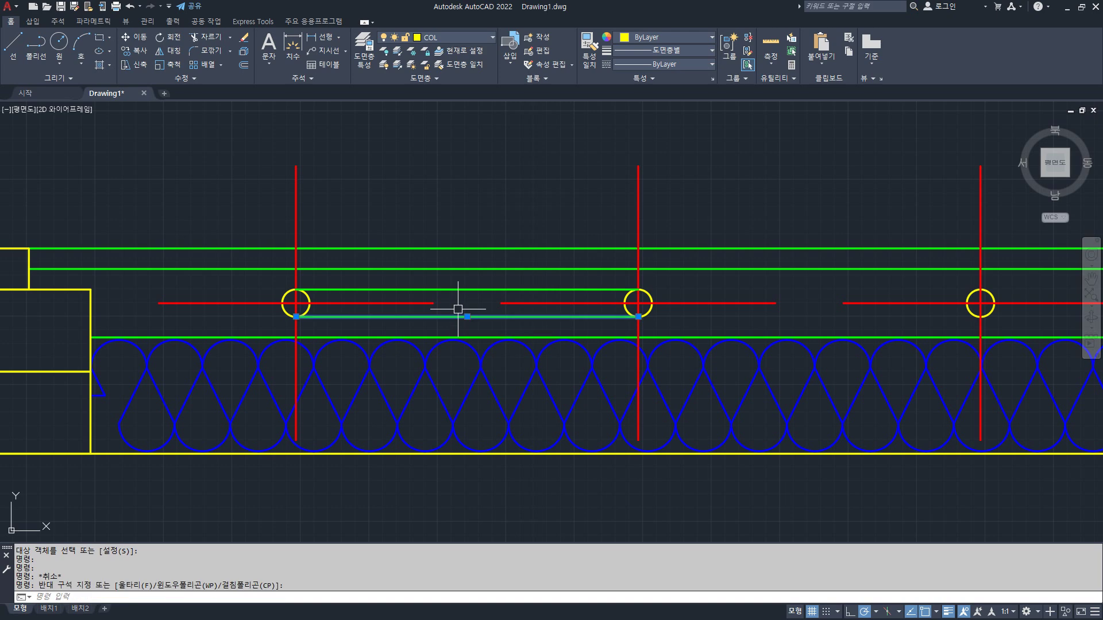
key(ctrl+1)
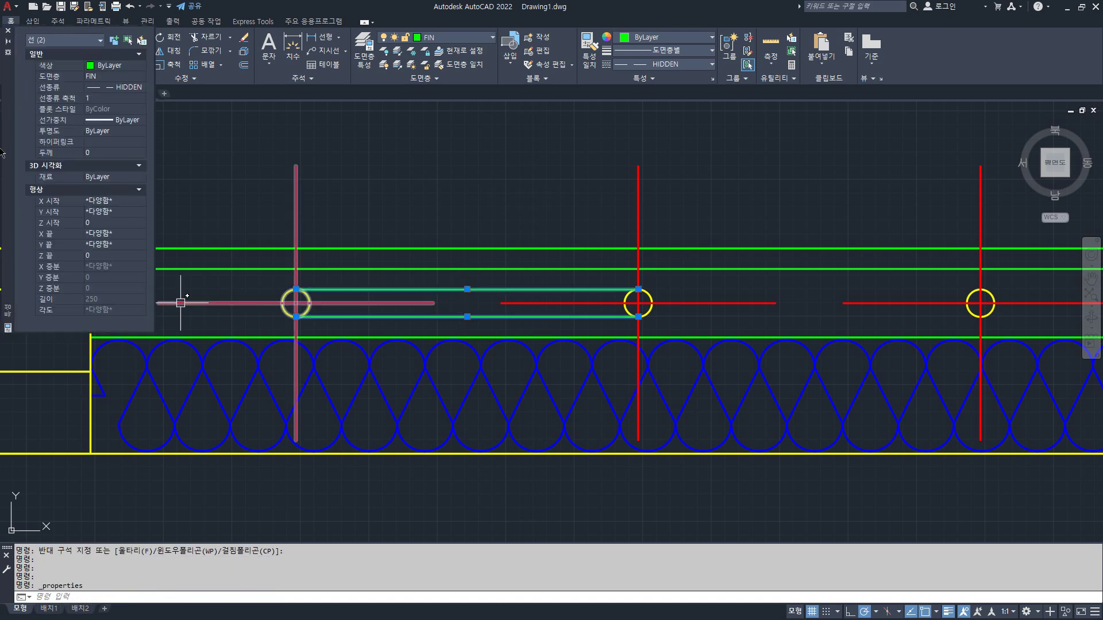
click(100, 98)
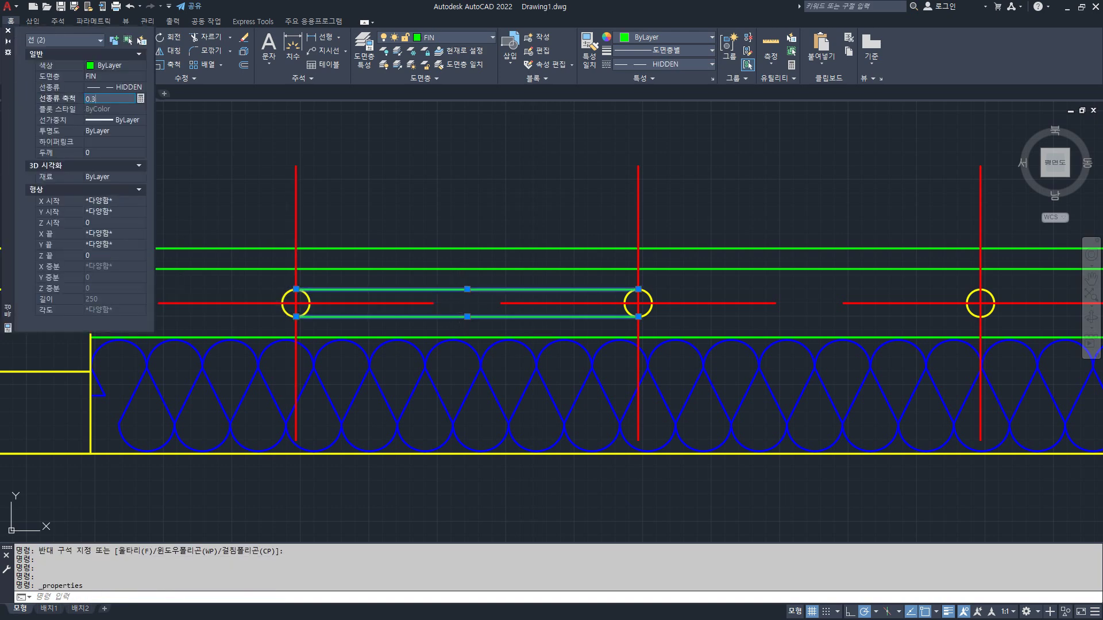
text(0.3)
key(Return)
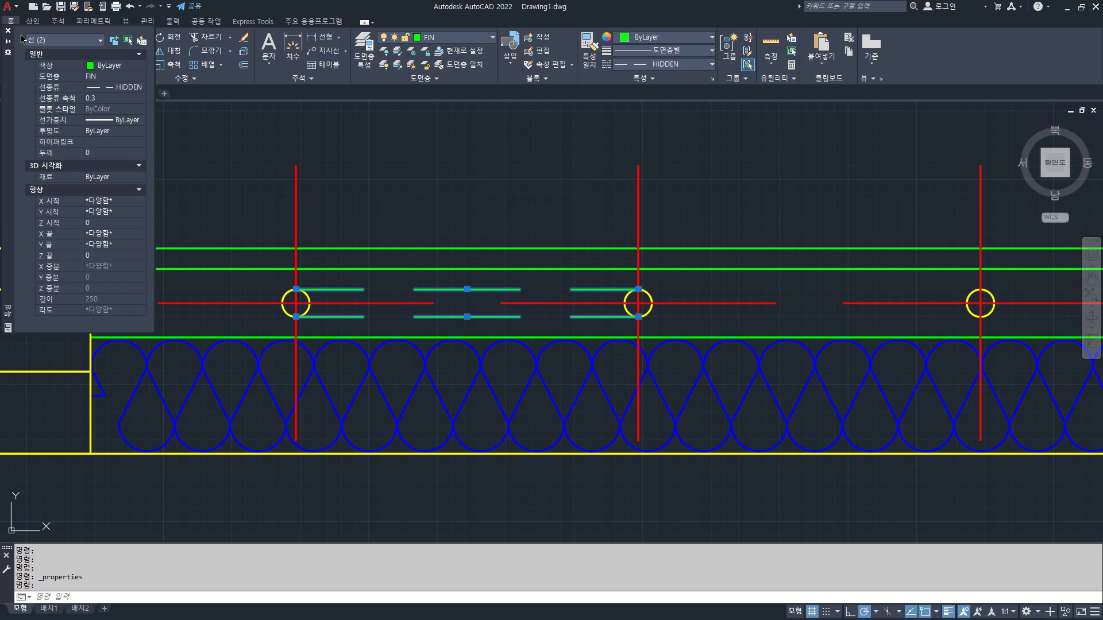
click(8, 30)
- Copy the two dashed lines from the first circle's centre horizontally as an array of 10 items spaced 500 apart
middle_drag(510, 298, 438, 289)
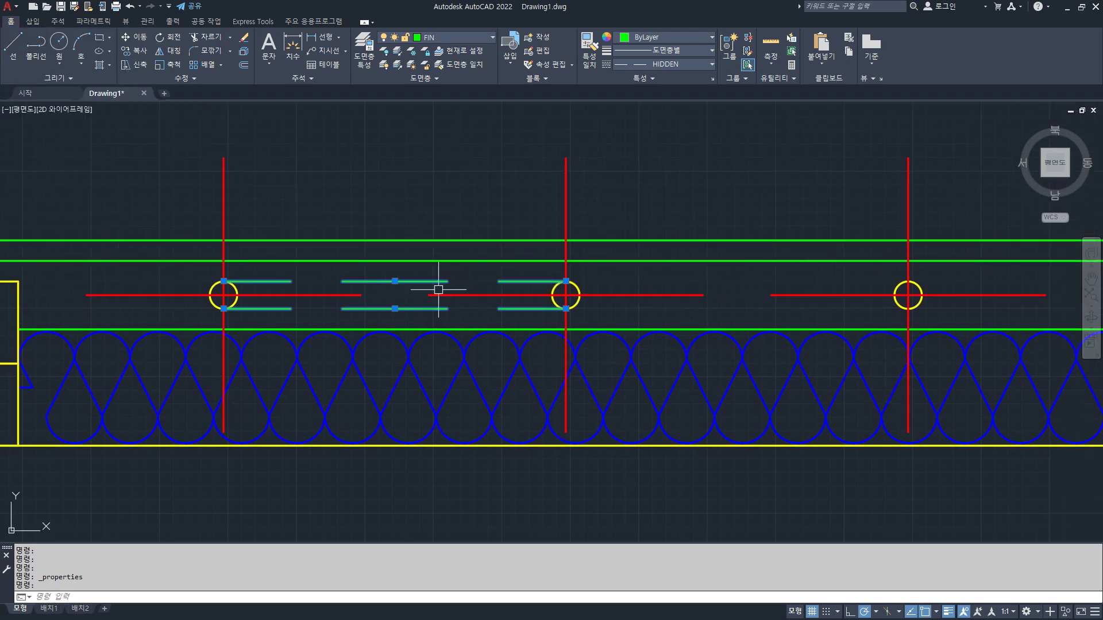
text(cp)
key(Return)
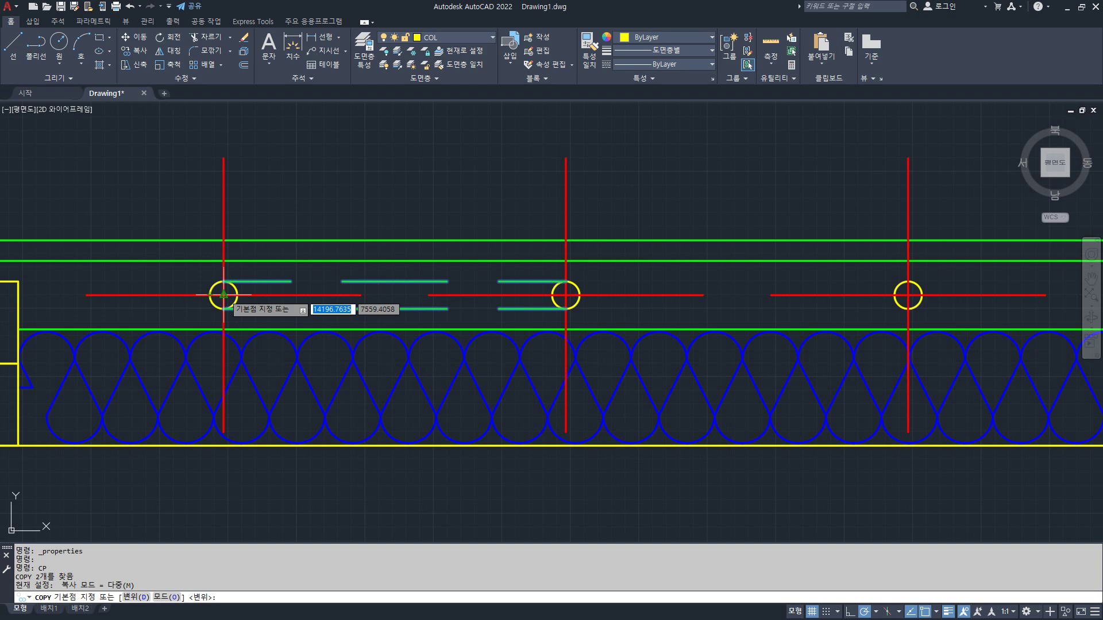
click(223, 295)
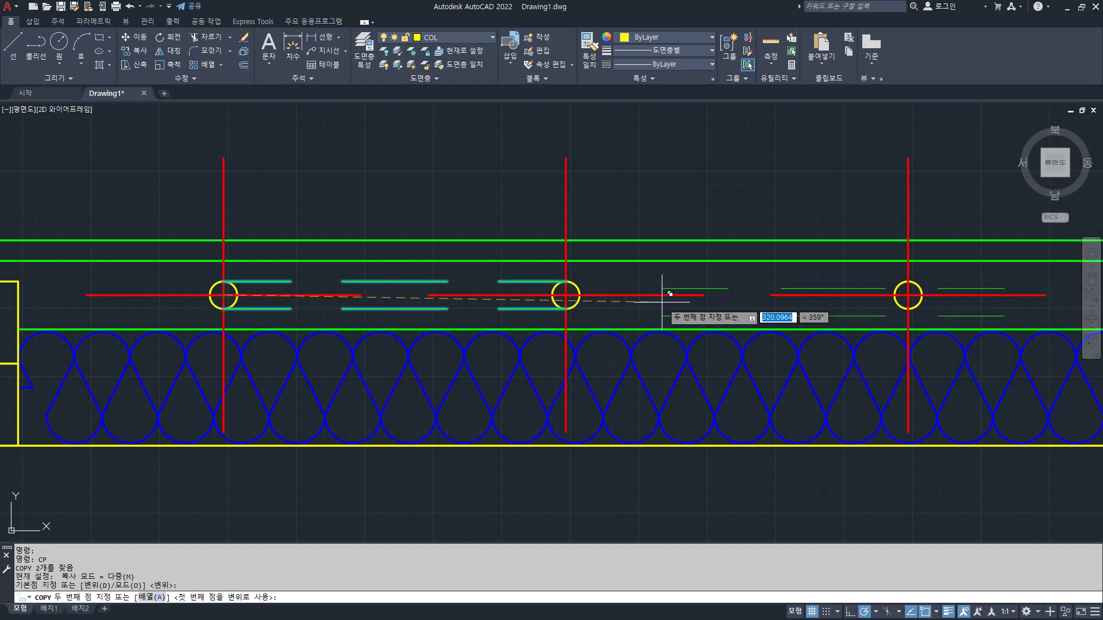
text(a)
key(Return)
text(10)
key(Return)
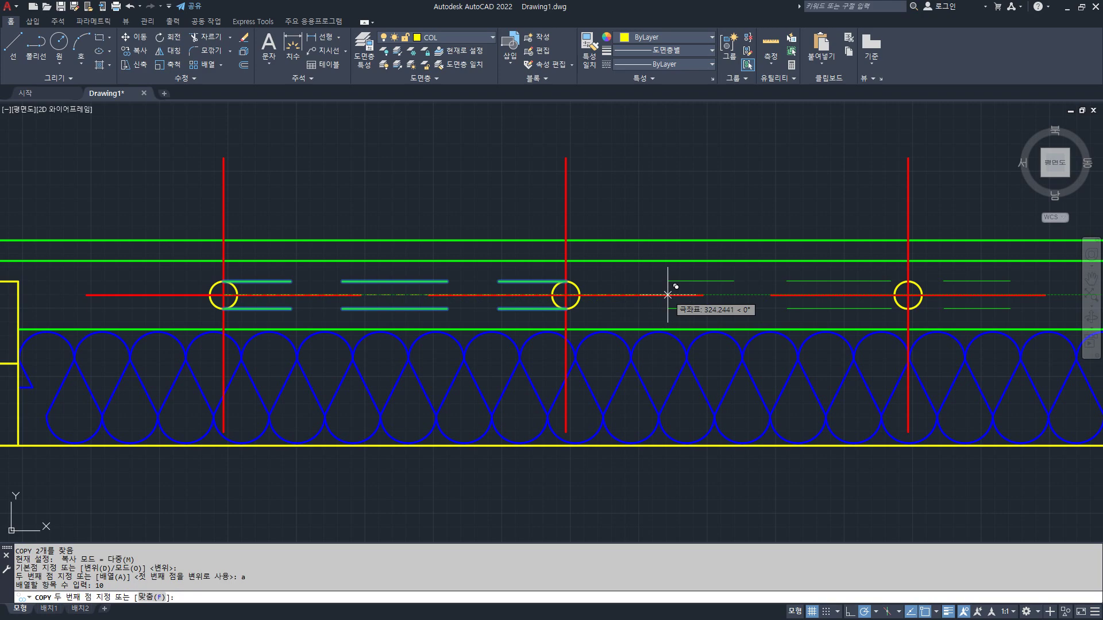
text(500)
key(Return)
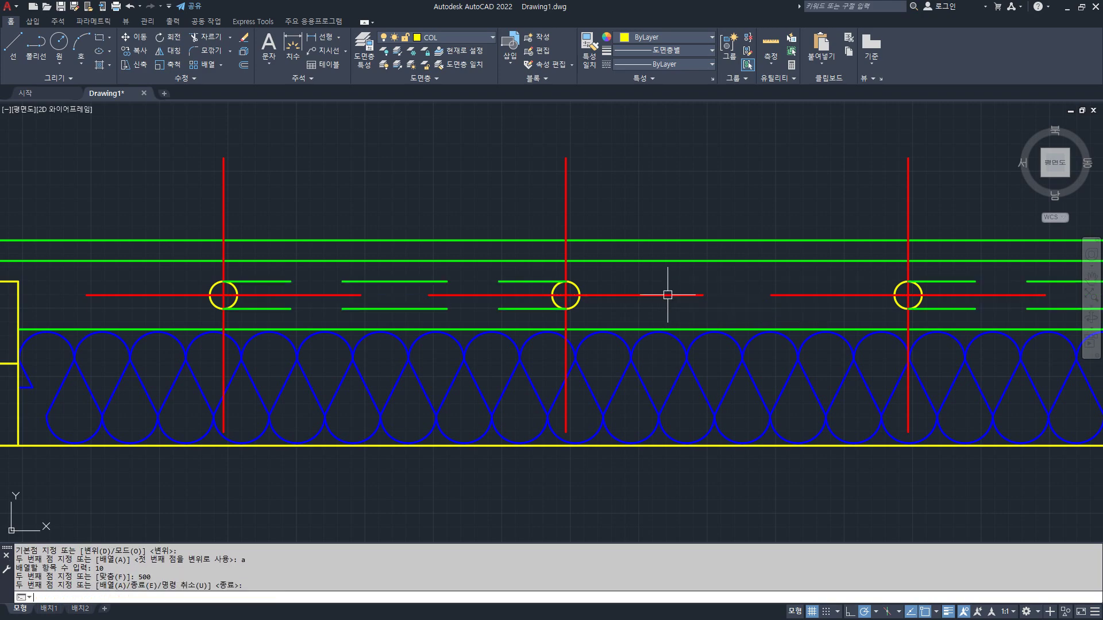
key(Return)
scroll(667, 295, down, 9)
scroll(666, 300, up, 5)
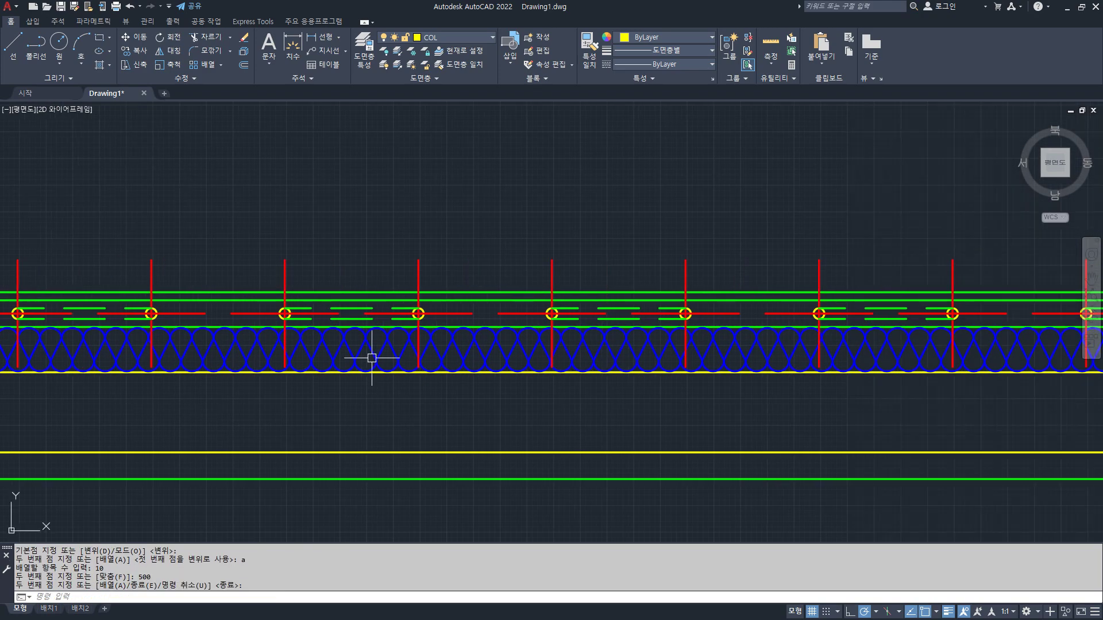
mouse_move(276, 353)
middle_down()
mouse_move(263, 352)
mouse_move(377, 352)
middle_up()
scroll(439, 335, down, 5)
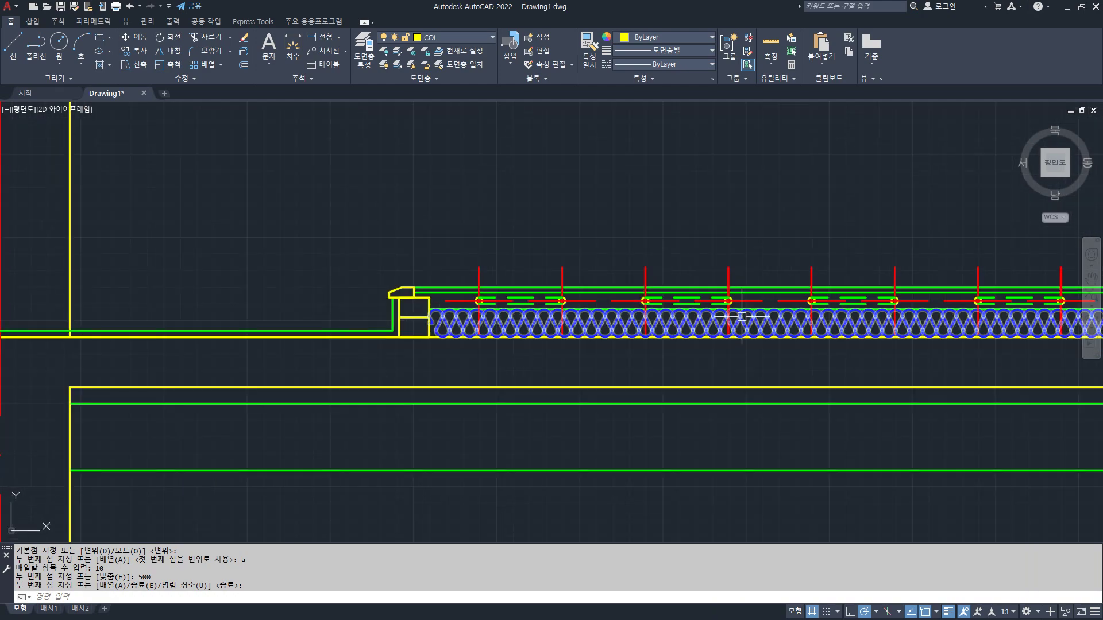
scroll(742, 316, up, 4)
middle_drag(470, 308, 733, 319)
scroll(559, 315, down, 4)
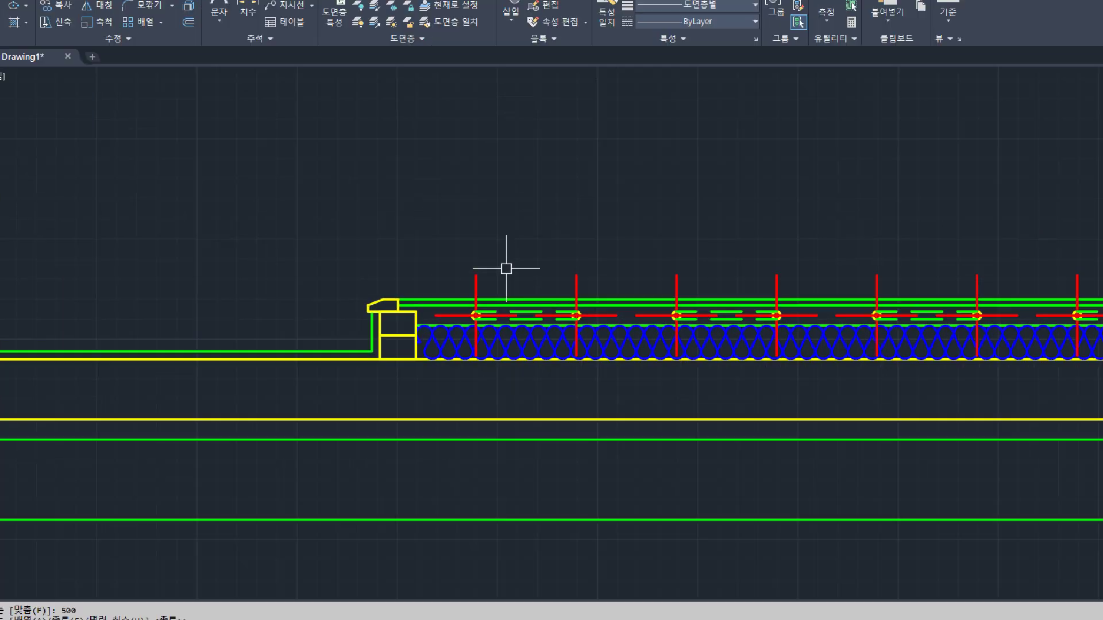
mouse_move(497, 279)
mouse_down()
mouse_move(450, 246)
mouse_move(471, 269)
mouse_up()
key(Escape)
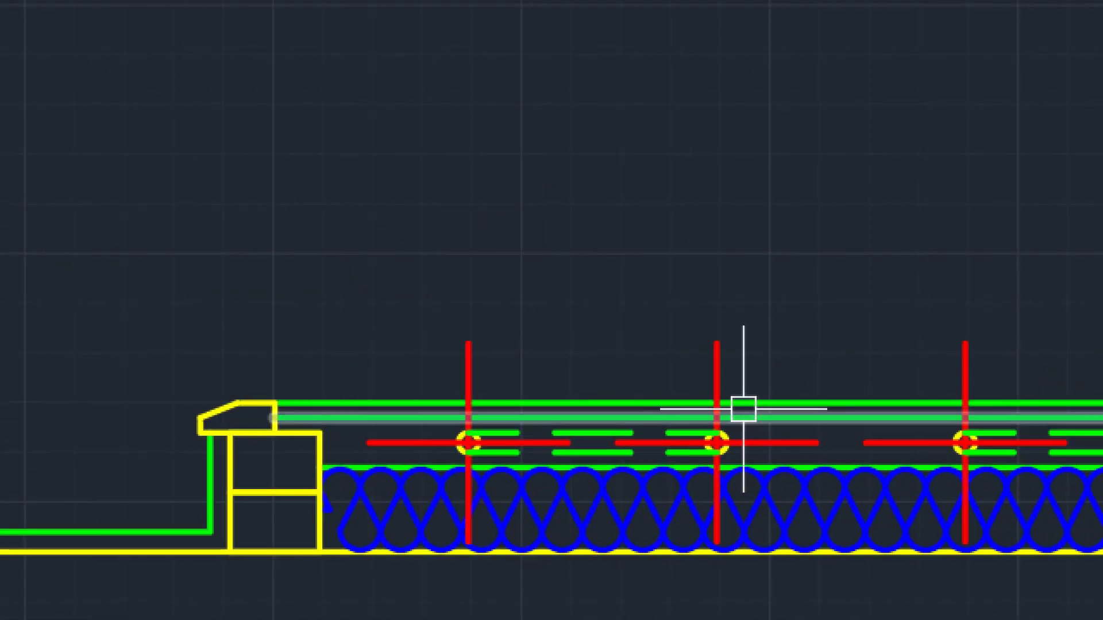
drag(645, 377, 636, 331)
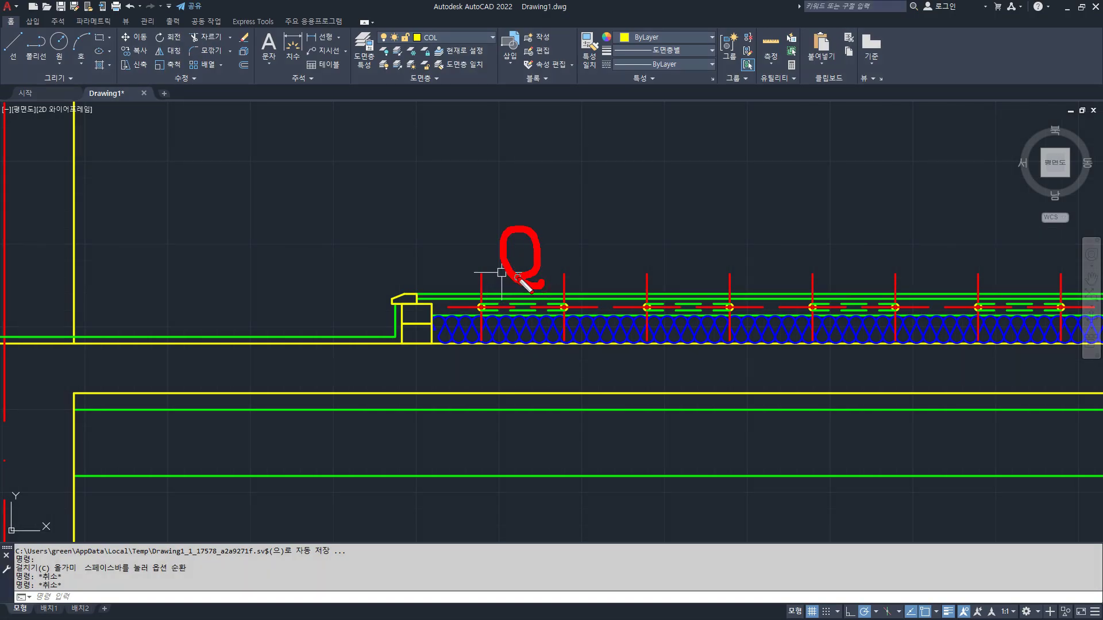
key(Escape)
- Offset the raised floor's top finish line and the lower floor's finish polyline upward by 100
text(o)
key(Return)
text(100)
key(Return)
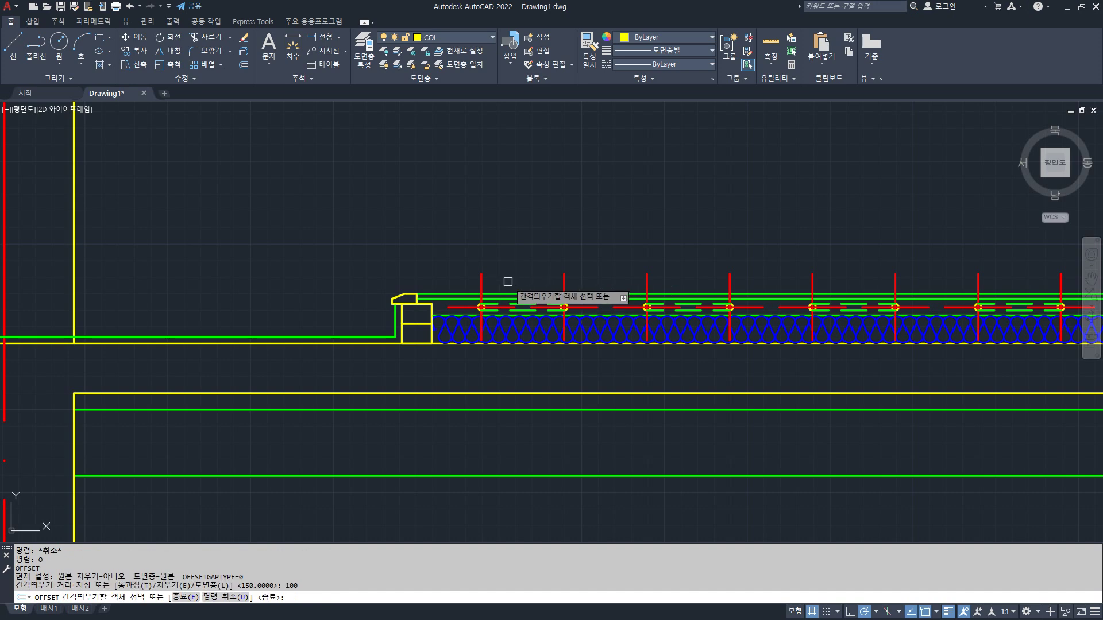
click(507, 294)
click(488, 247)
click(395, 322)
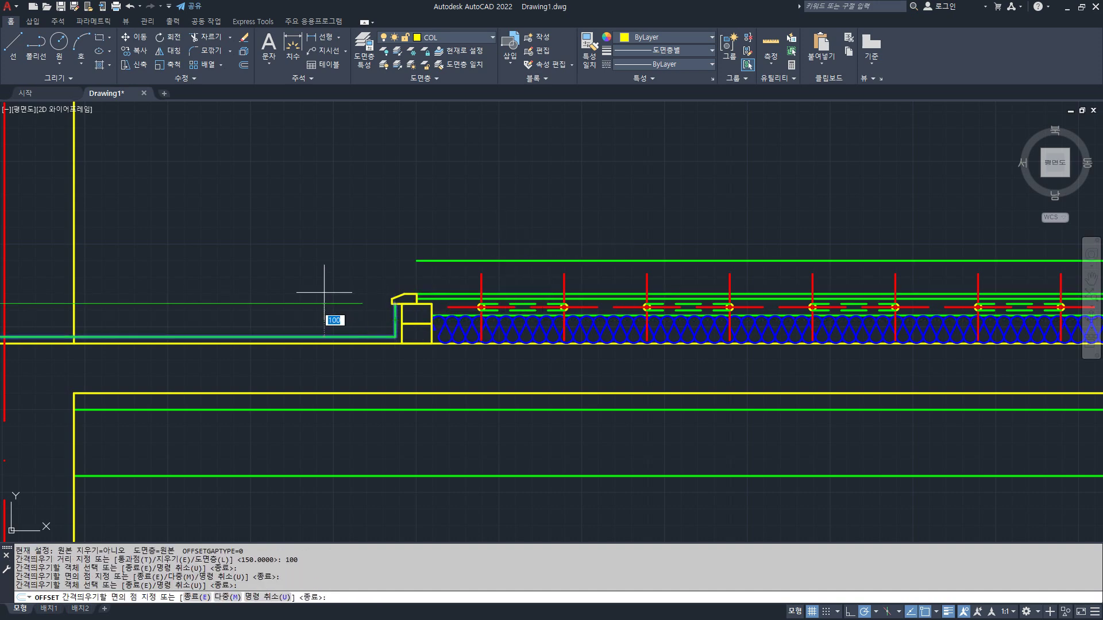
click(324, 292)
key(Return)
- Try to fillet the upper offset line with the lower offset line beside the floor step
text(f)
key(Return)
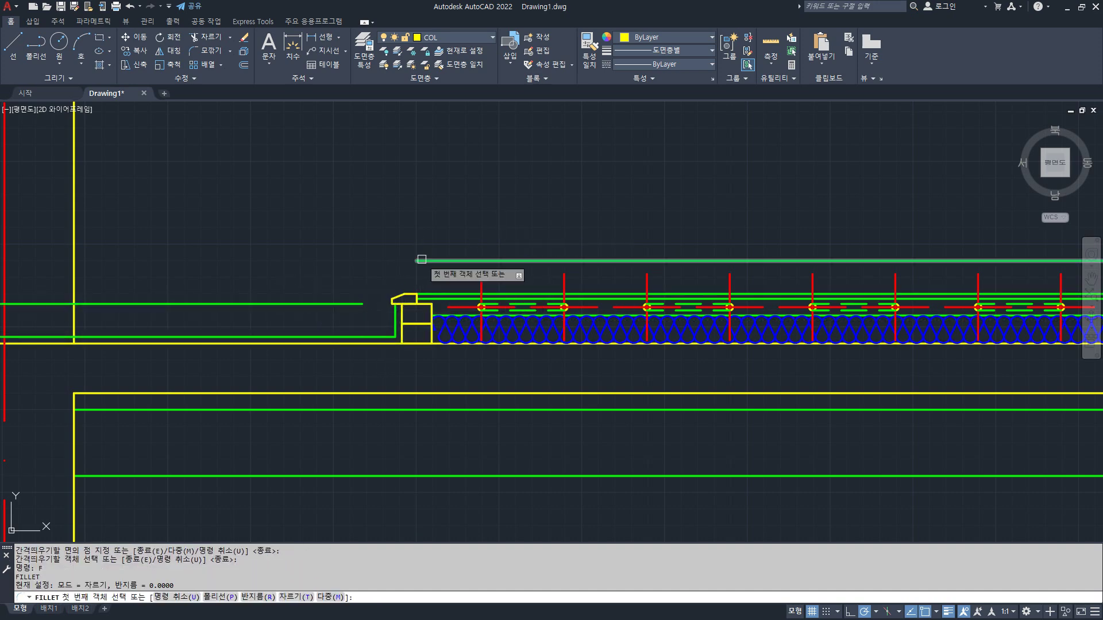
click(422, 259)
click(356, 304)
key(Escape)
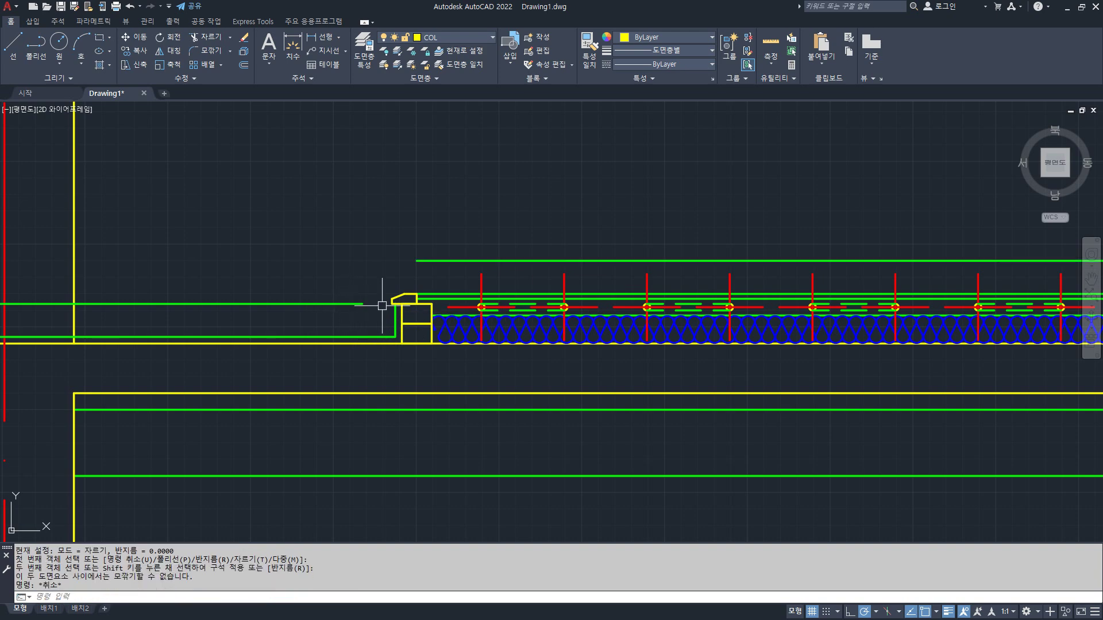
text(f)
key(Escape)
- Explode the green finish polyline that runs along the lower floor and up the step
click(395, 320)
mouse_move(396, 320)
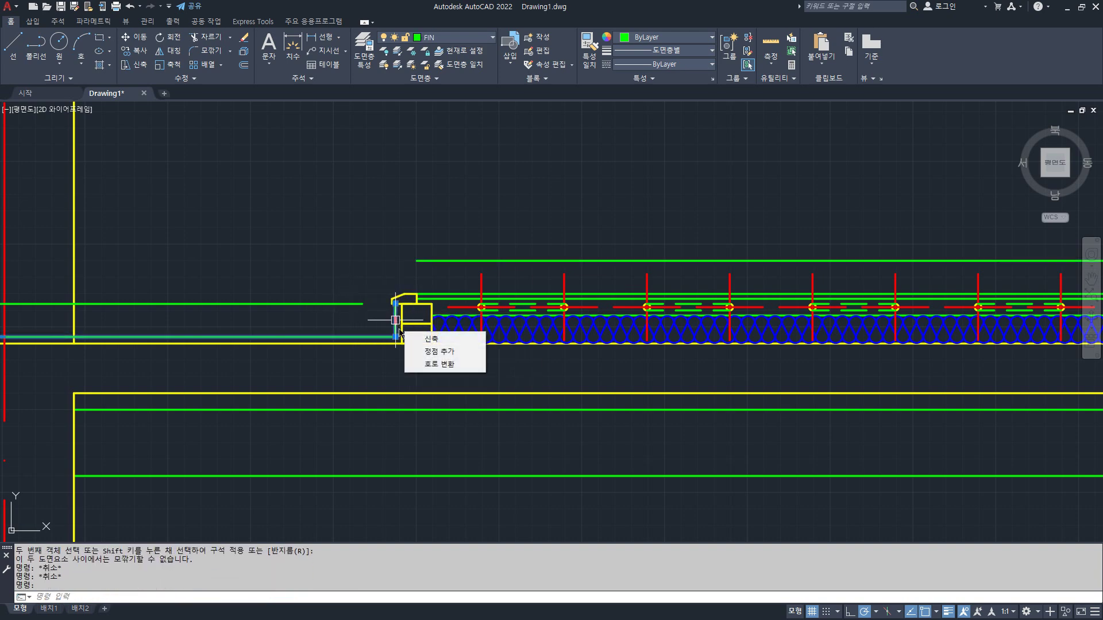
scroll(397, 323, up, 4)
text(x)
key(Return)
key(Escape)
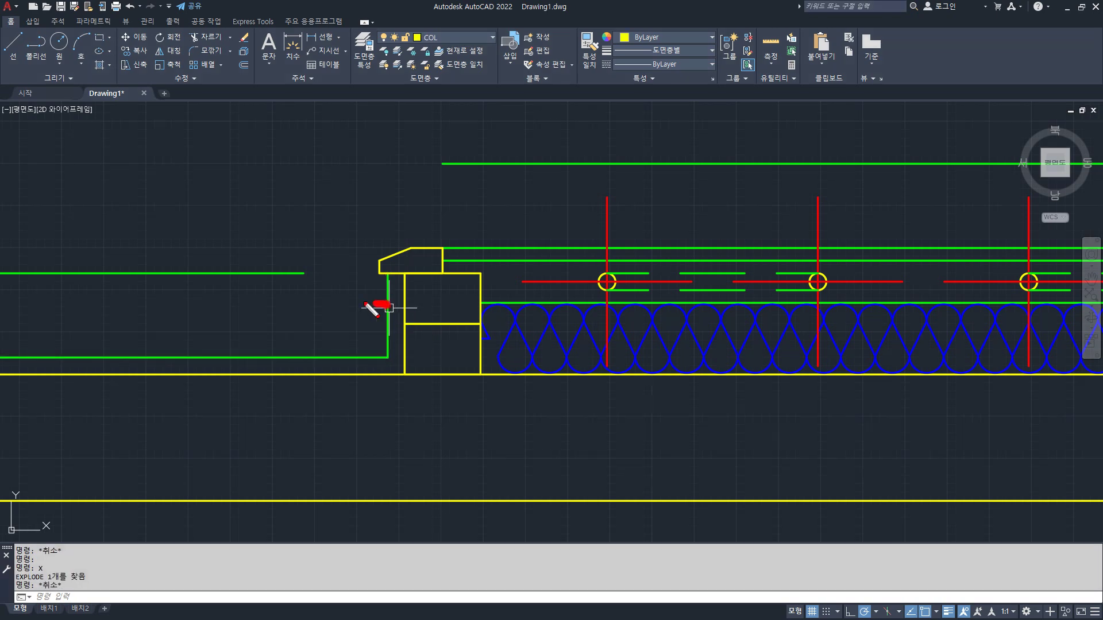
- Offset the vertical green finish line at the floor step by 100 to the left
drag(365, 303, 298, 303)
key(Escape)
text(o)
key(Return)
text(100)
key(Return)
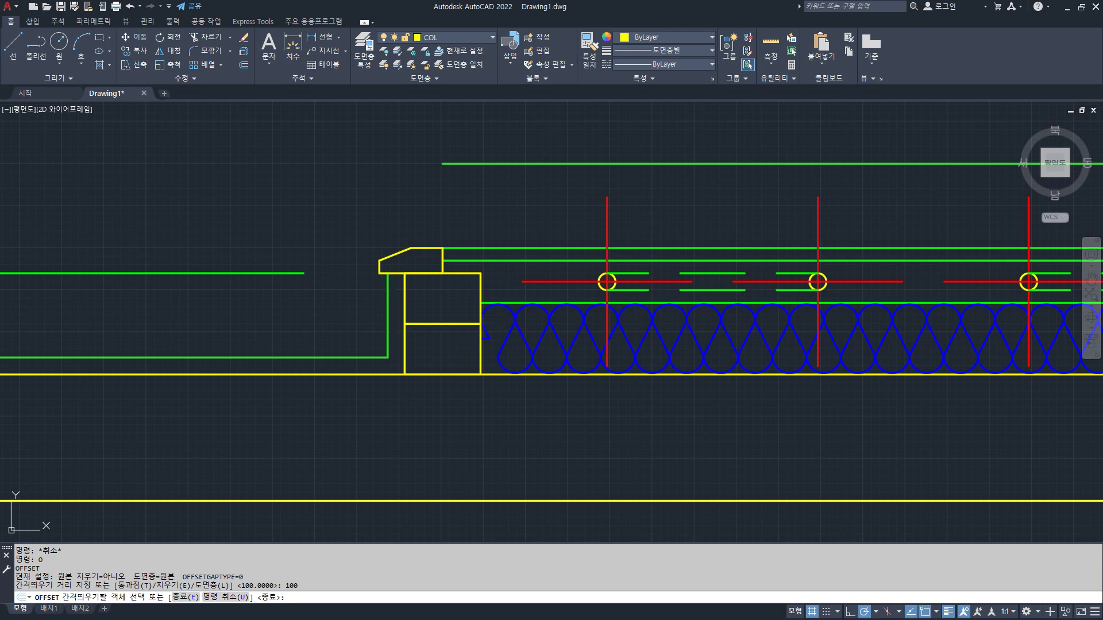
click(388, 306)
click(295, 319)
drag(406, 288, 407, 347)
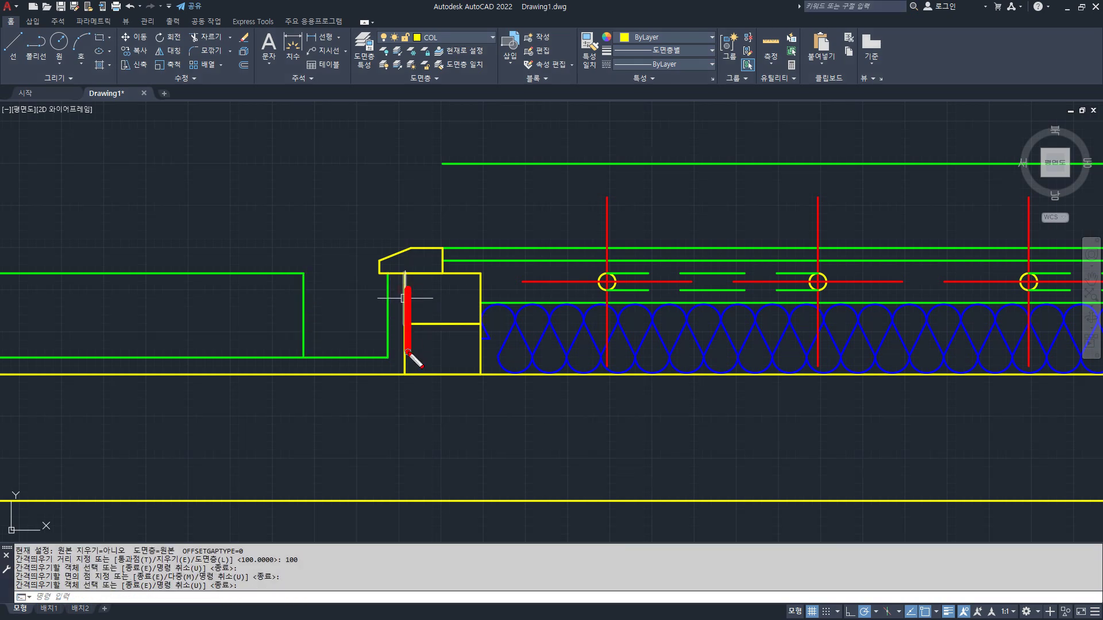
drag(384, 287, 383, 360)
key(Escape)
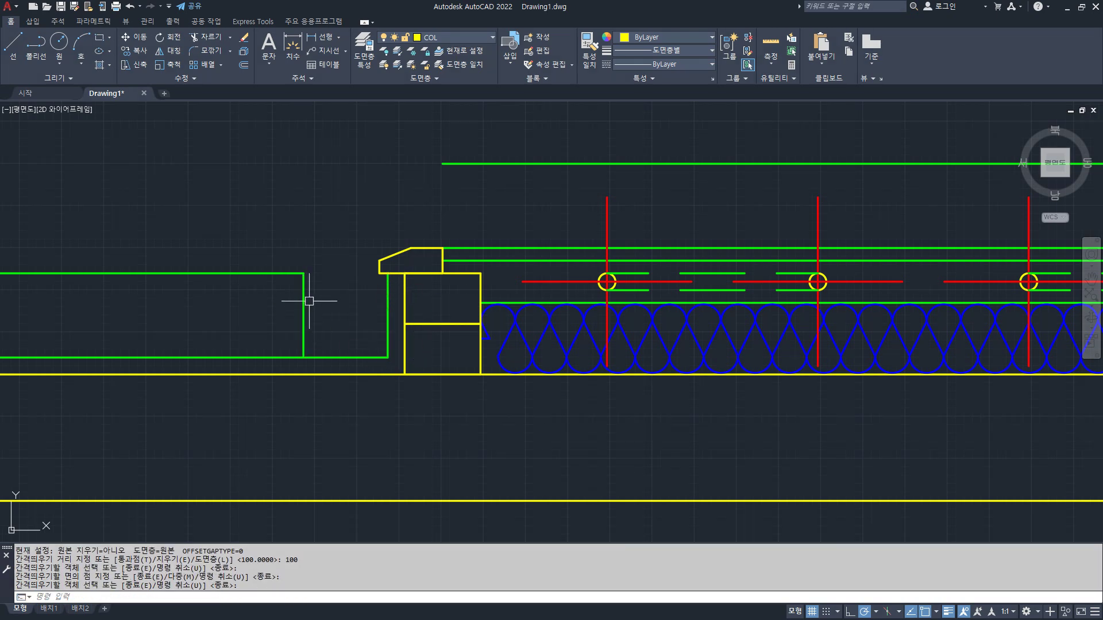
- Fillet the vertical offset line with the upper and lower offset lines at radius 0 to form a stepped outline
text(F)
key(Return)
click(304, 298)
click(425, 164)
key(Return)
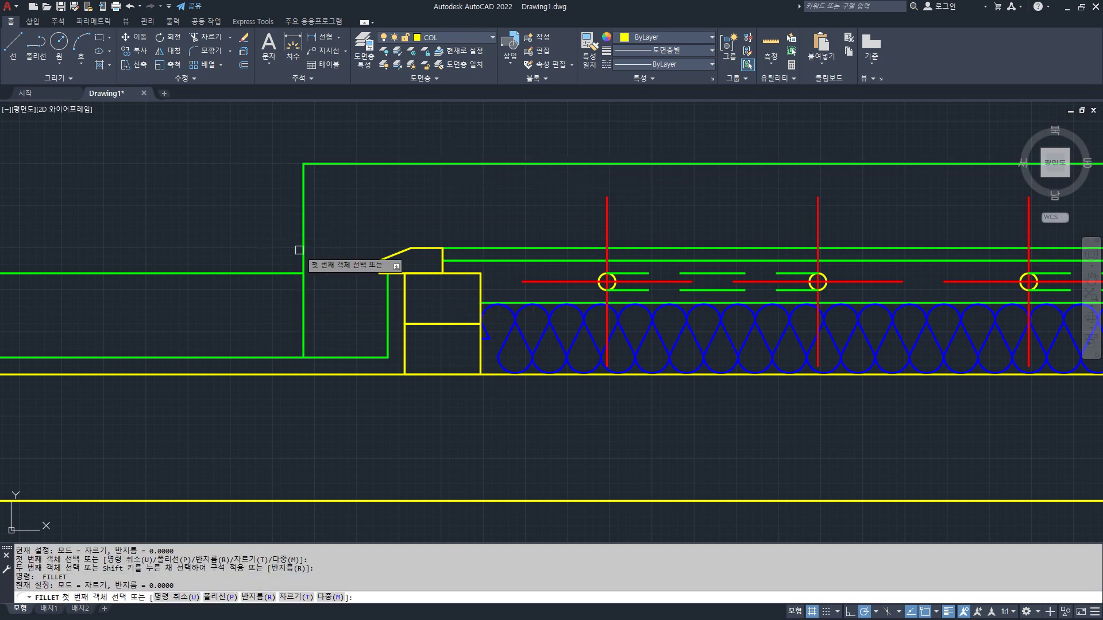
click(304, 257)
click(290, 274)
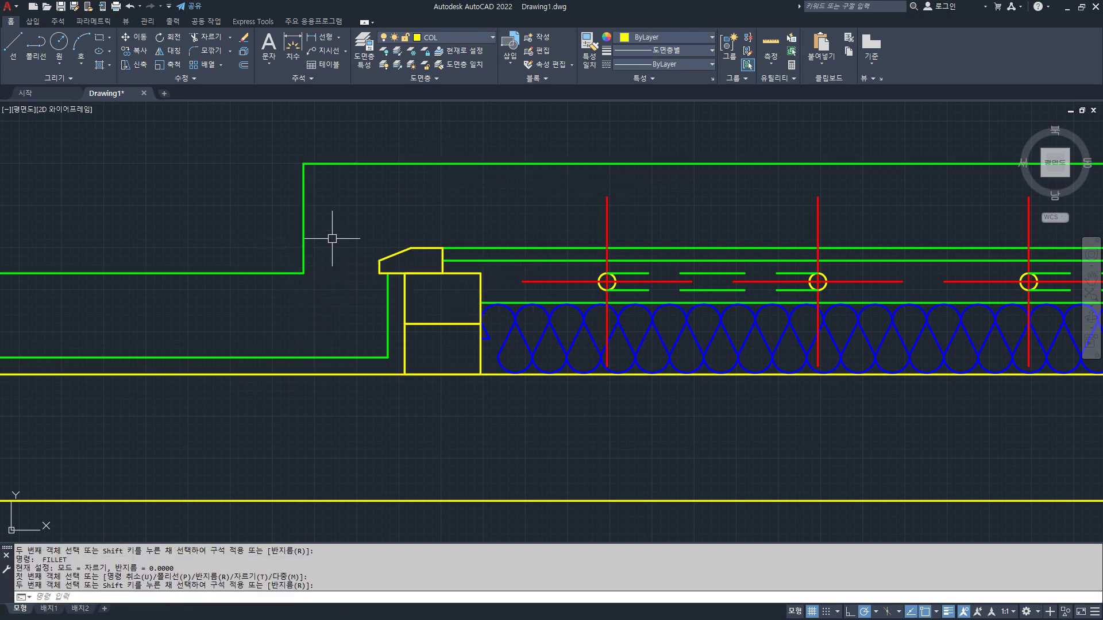
- Move the three lines of the stepped offset outline to the ELV layer
click(316, 287)
click(266, 140)
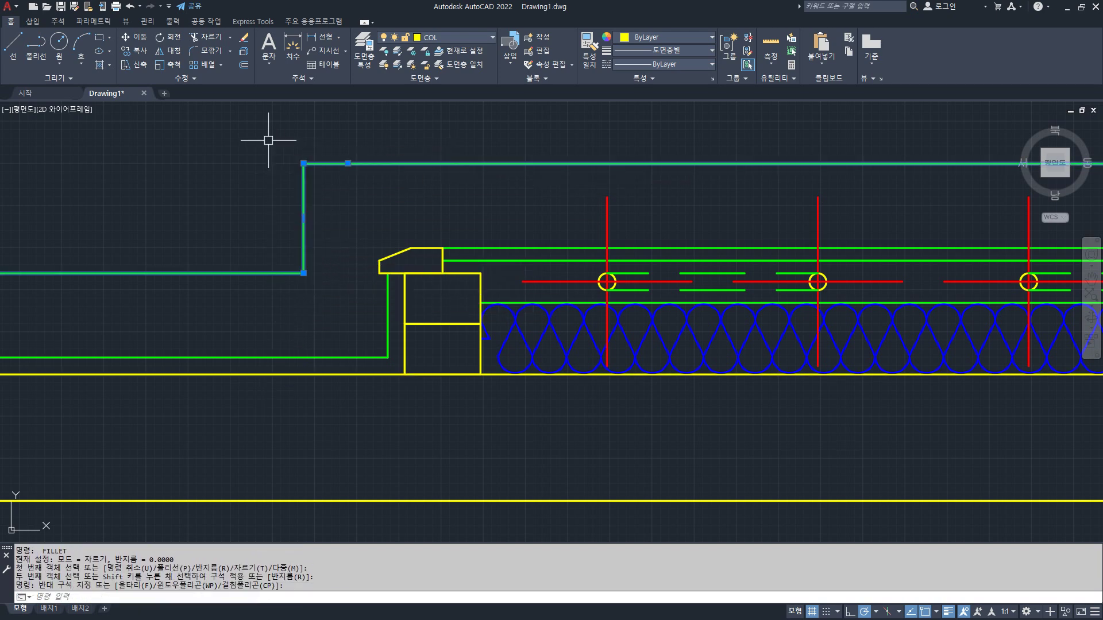
click(465, 38)
click(437, 86)
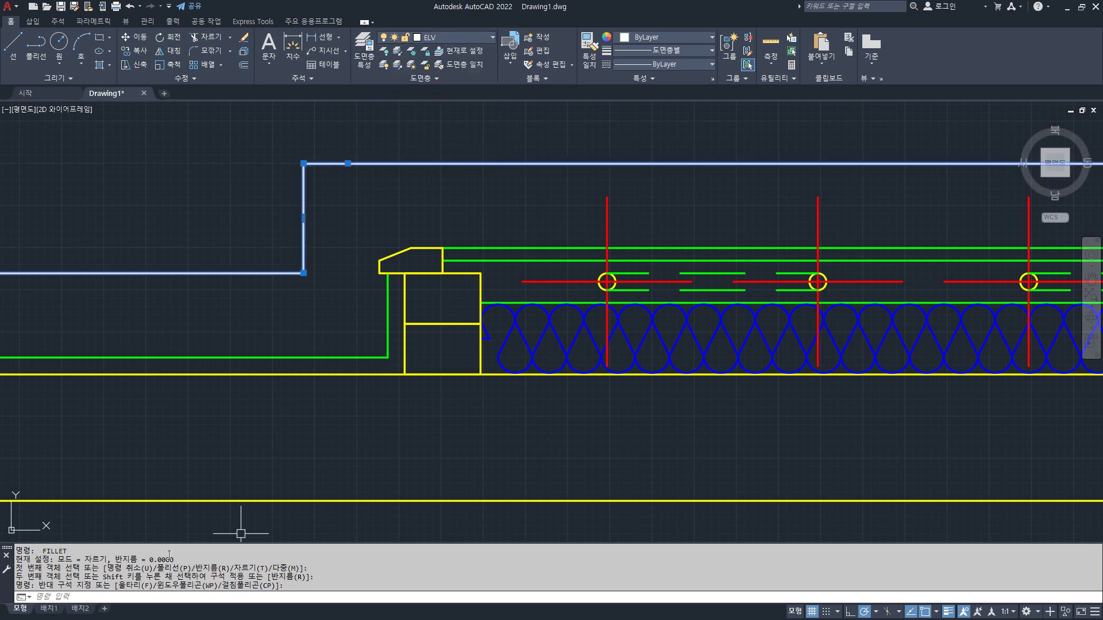
key(Escape)
key(Escape)
- Join the exploded vertical and horizontal green finish lines at the floor step into one polyline
text(j)
key(Return)
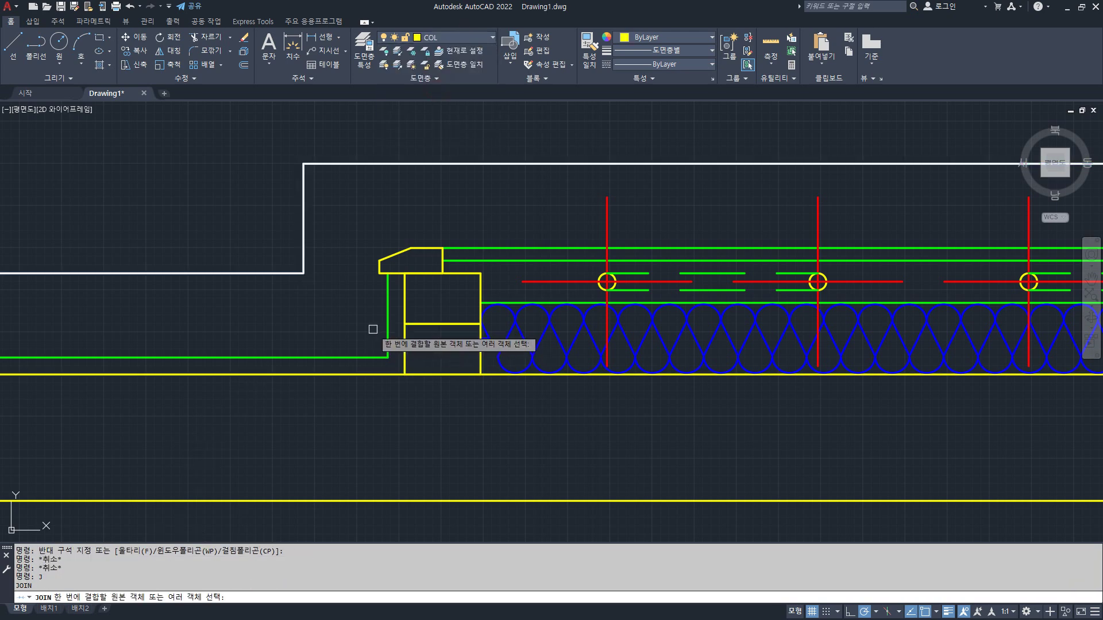
click(394, 327)
click(352, 370)
key(Return)
- Trim the lower white elevation line at the wall's right face and erase its leftover piece to the left
scroll(287, 374, down, 2)
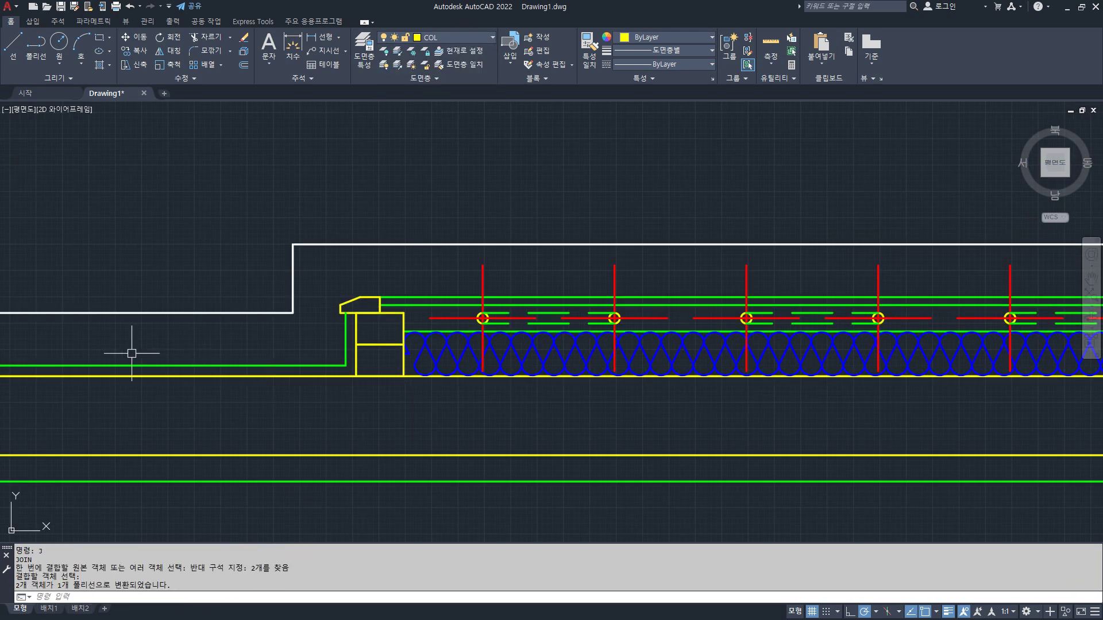
middle_drag(131, 353, 675, 335)
scroll(389, 325, down, 2)
scroll(374, 329, up, 2)
text(tr)
key(Return)
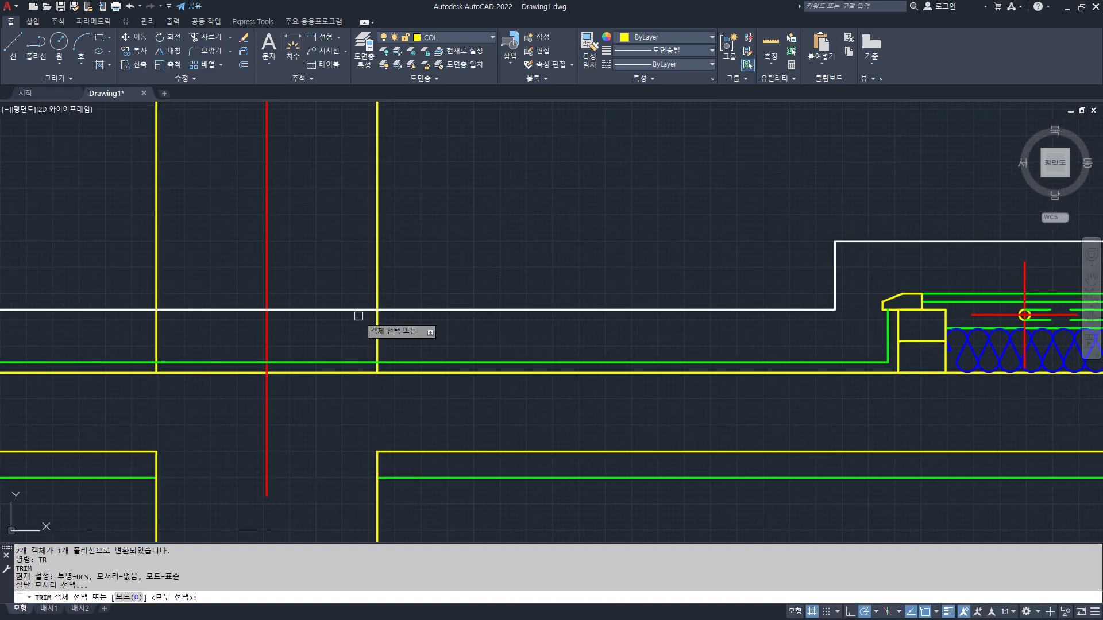
key(Return)
click(322, 310)
key(Return)
click(253, 310)
text(e)
key(Return)
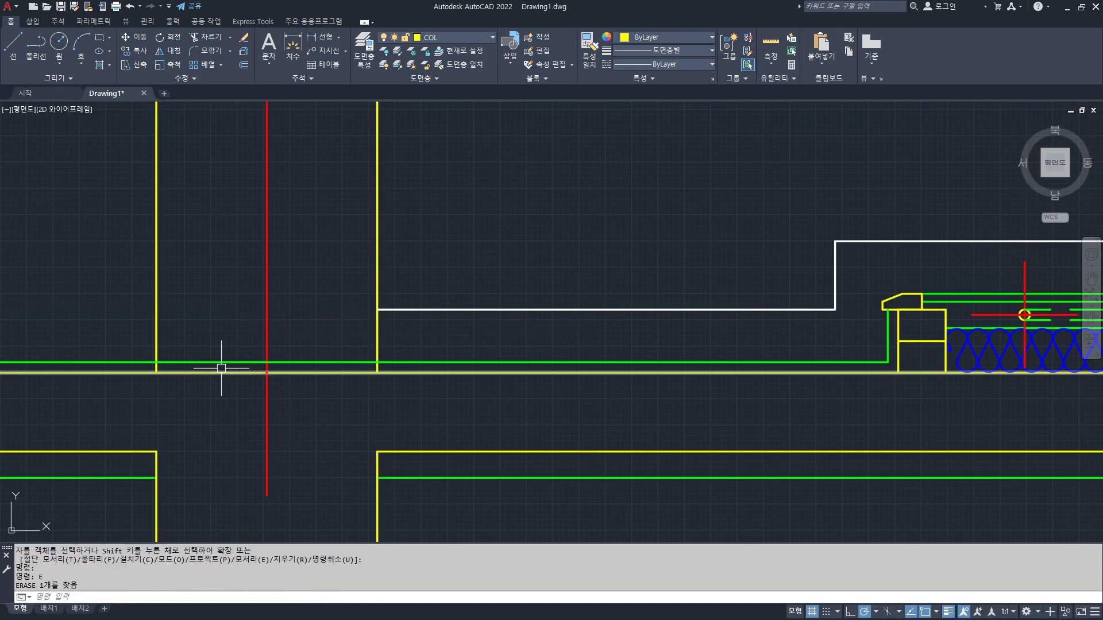
- Trim both yellow wall lines between the green floor finish line and the top of the slab
mouse_move(377, 153)
mouse_down()
mouse_move(382, 340)
mouse_move(359, 172)
mouse_move(387, 356)
mouse_move(359, 177)
mouse_up()
key(Escape)
scroll(369, 348, up, 2)
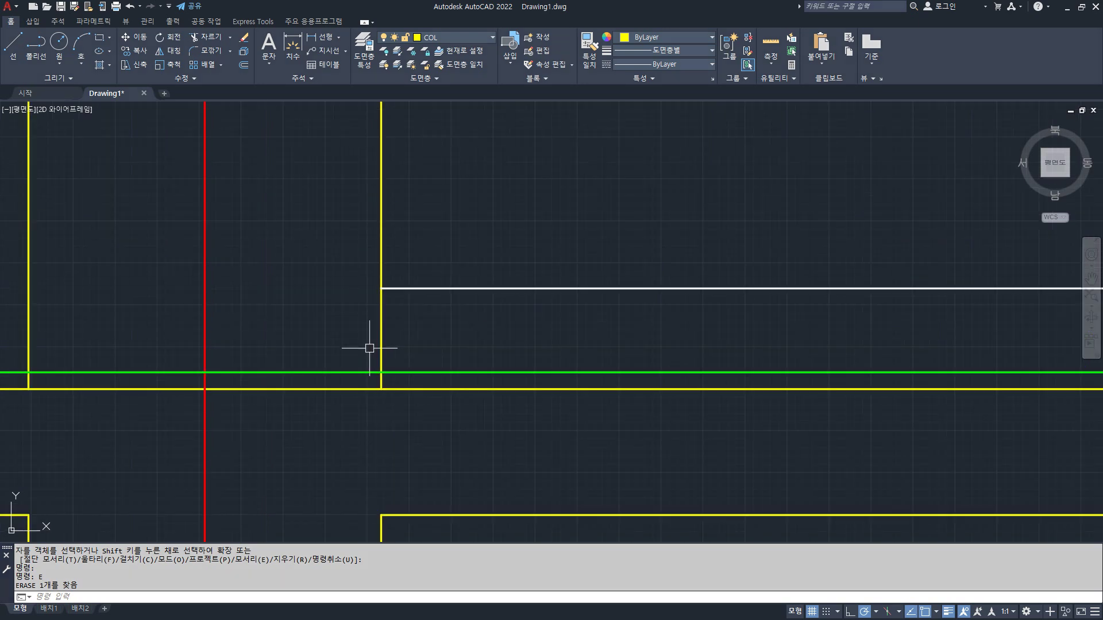
key(Return)
click(380, 381)
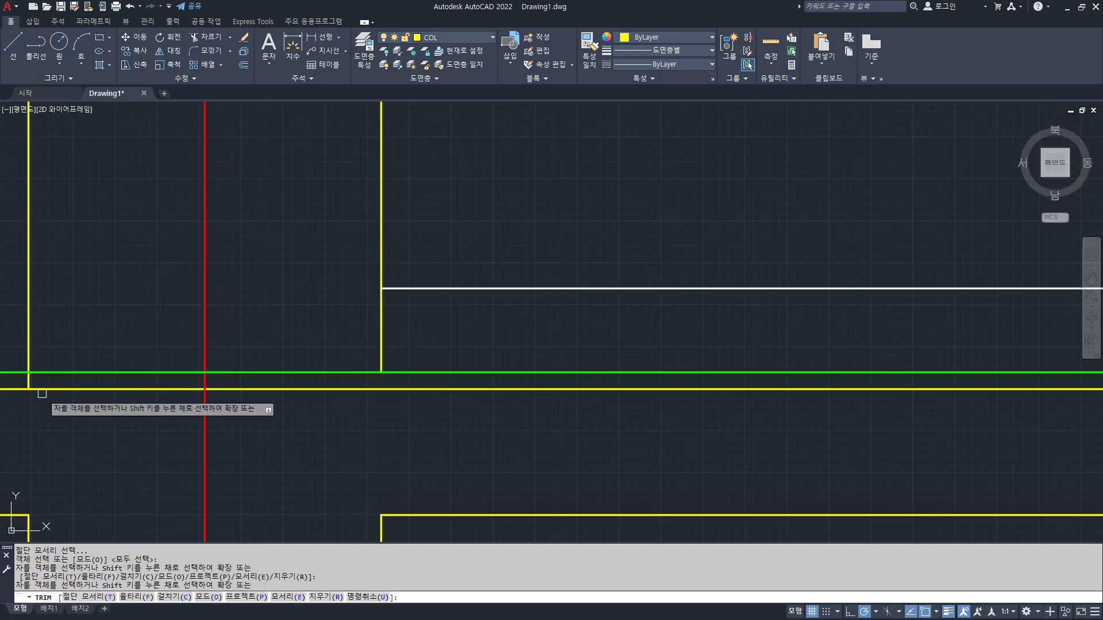
click(28, 381)
scroll(139, 497, down, 5)
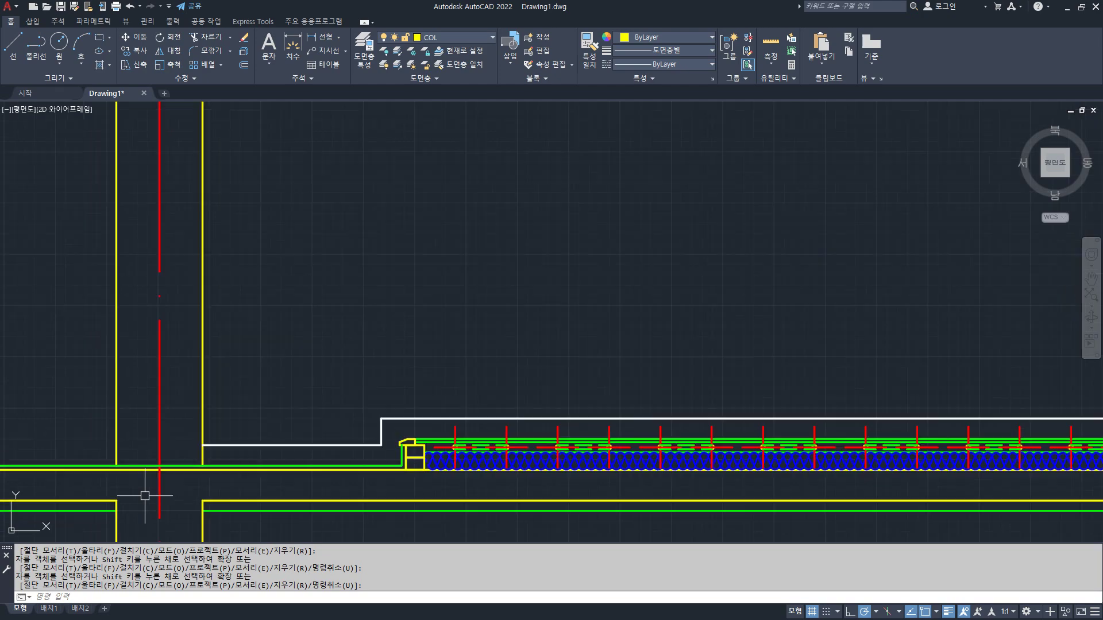
middle_drag(315, 528, 430, 390)
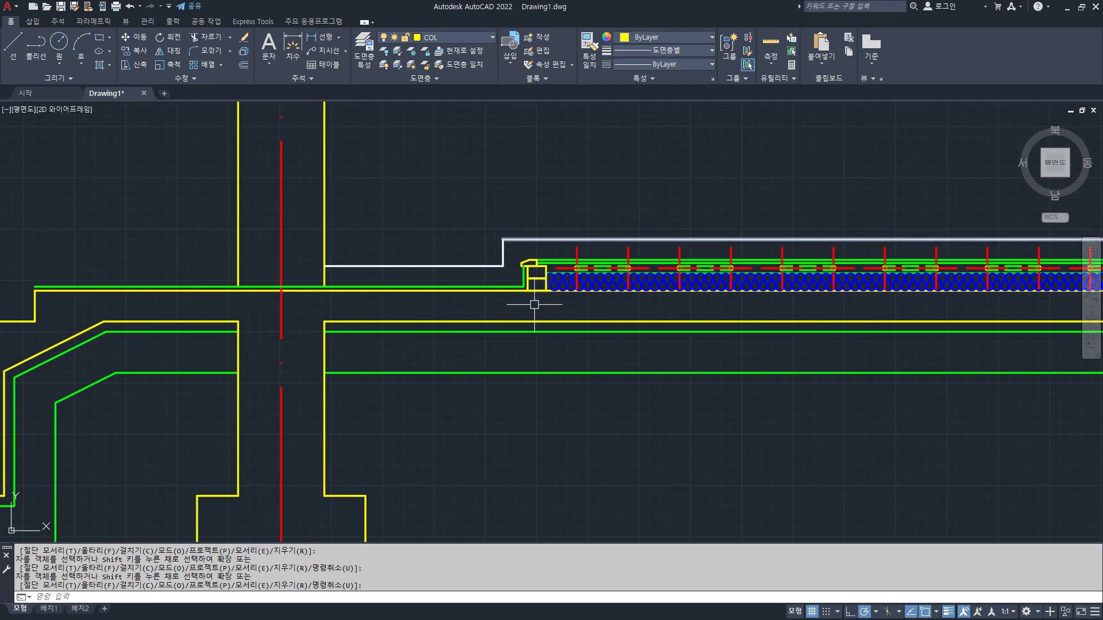
- Offset the stepped slab edge's riser, tread and outer vertical face outward by 20 for the finish thickness
scroll(509, 256, up, 5)
key(Return)
text(o)
key(Return)
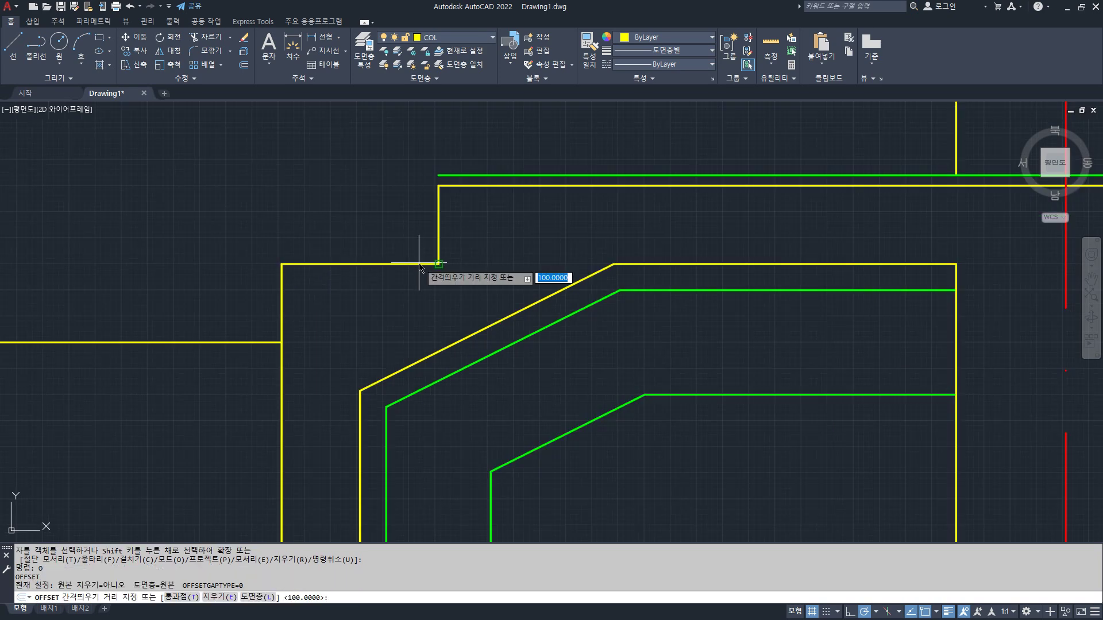
key(Return)
click(438, 222)
click(381, 244)
click(356, 264)
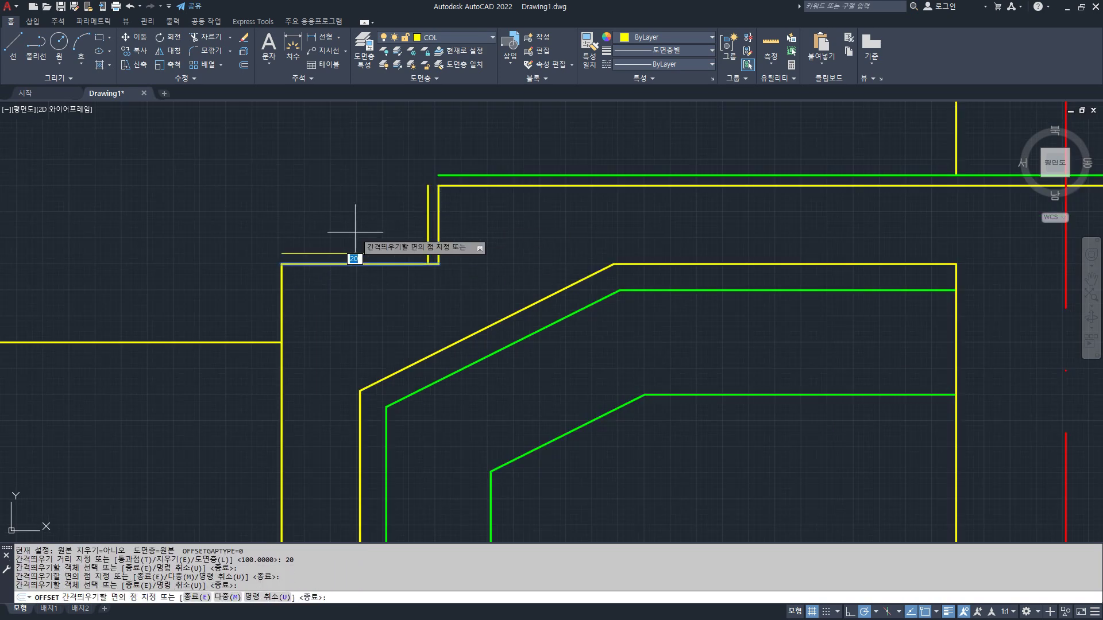
click(362, 222)
click(279, 298)
click(254, 306)
key(Return)
- Offset the yellow ground line beside the stepped edge downward by 100
text(o)
key(Return)
text(100)
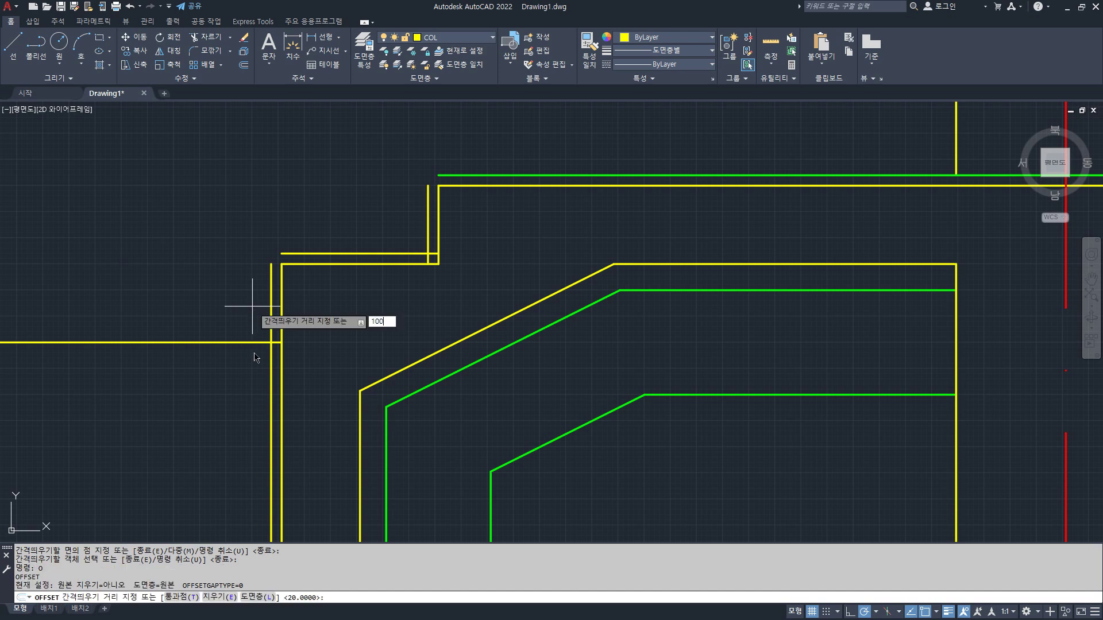
key(Return)
click(236, 343)
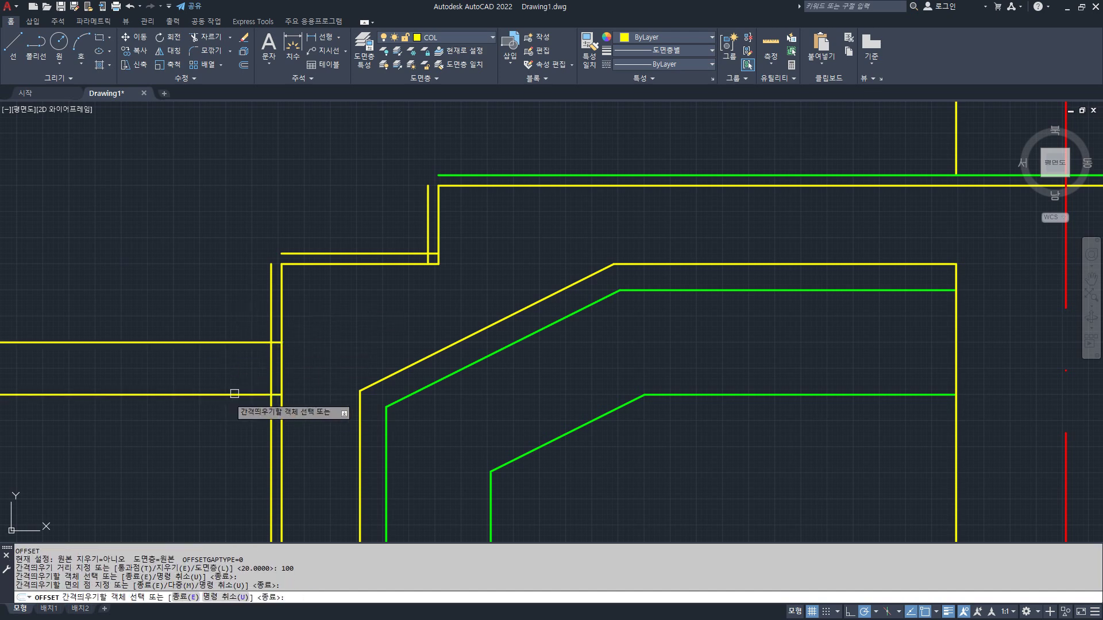
click(233, 390)
- Fillet the green floor finish line and the three offset step lines into one continuous outline with square corners
text(f)
key(Return)
click(455, 175)
click(428, 201)
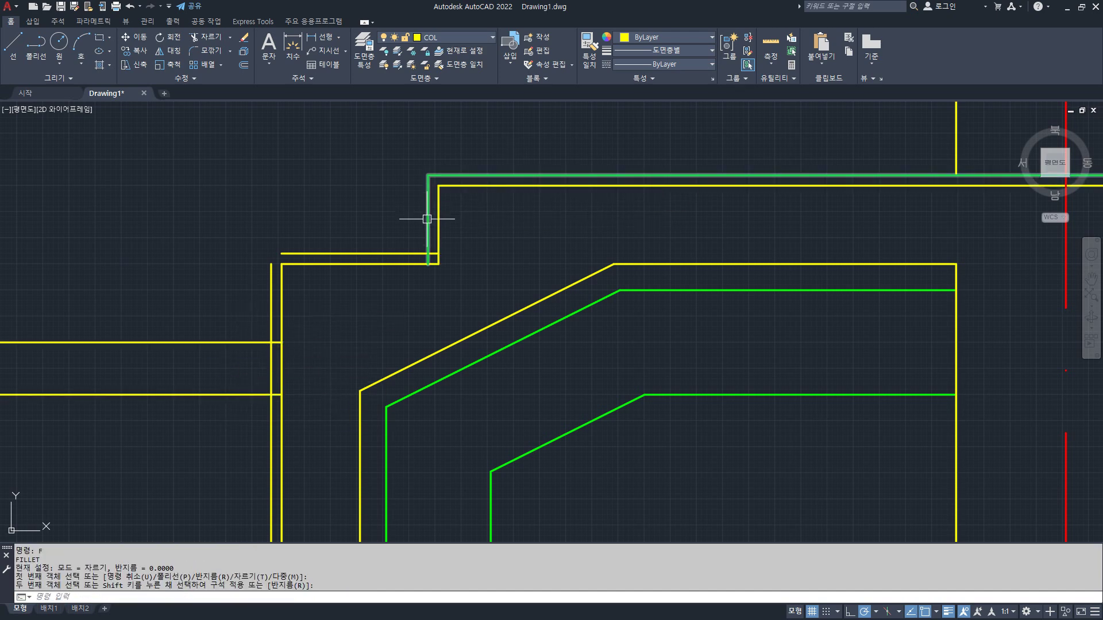
key(Return)
click(427, 224)
click(409, 251)
key(Return)
click(300, 253)
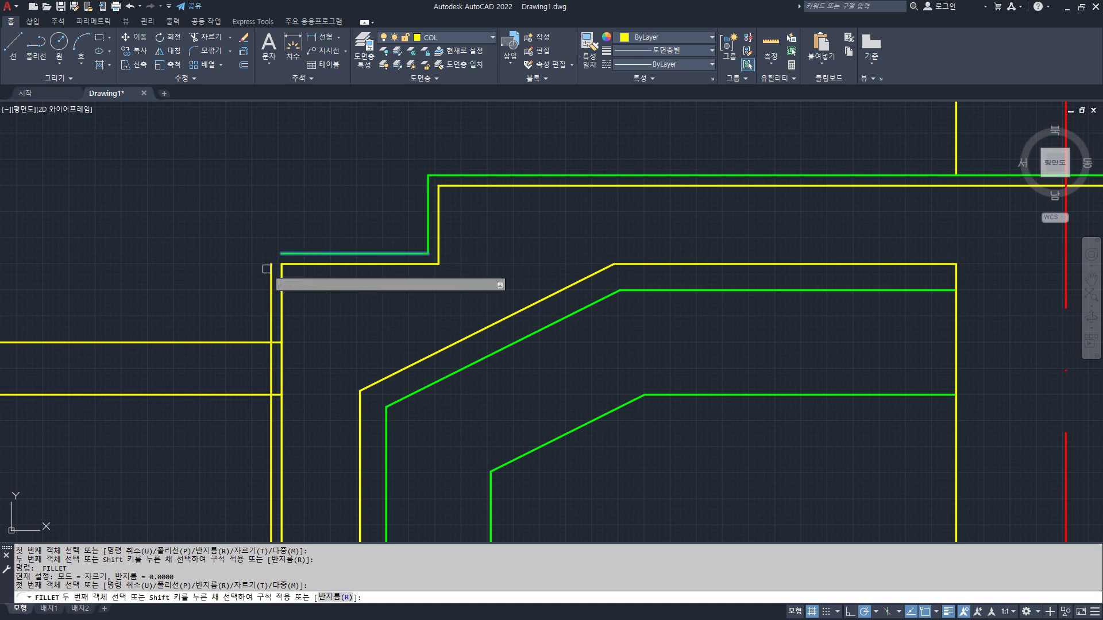
click(271, 278)
- Try to fillet the finish outline's outer vertical line with the lower offset ground line
key(Return)
click(270, 356)
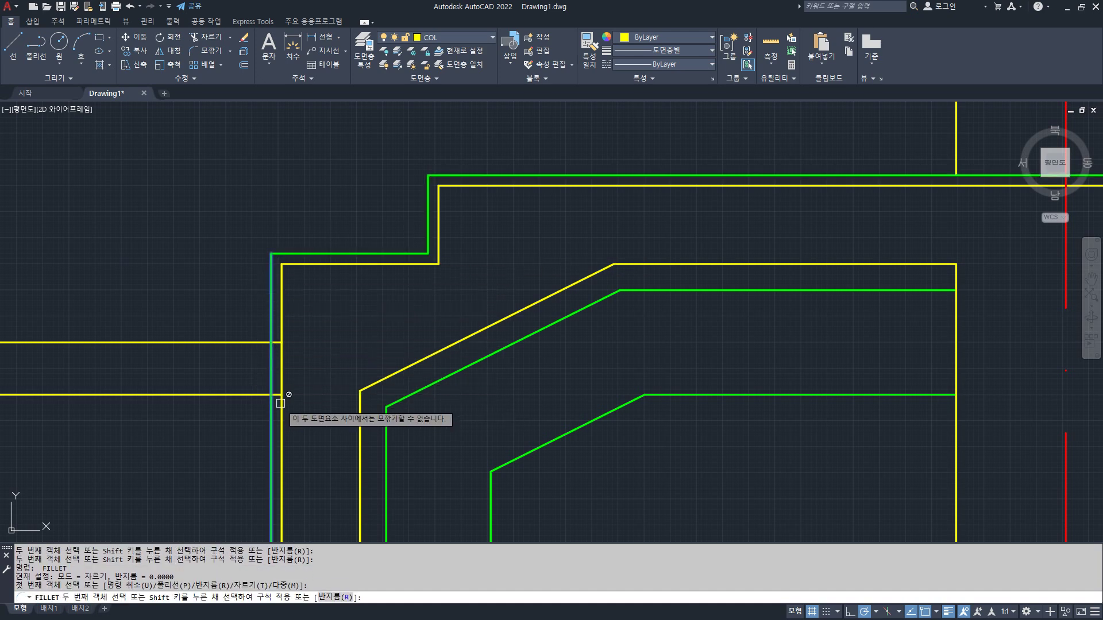
scroll(278, 400, up, 2)
scroll(278, 404, up, 2)
click(278, 383)
key(Return)
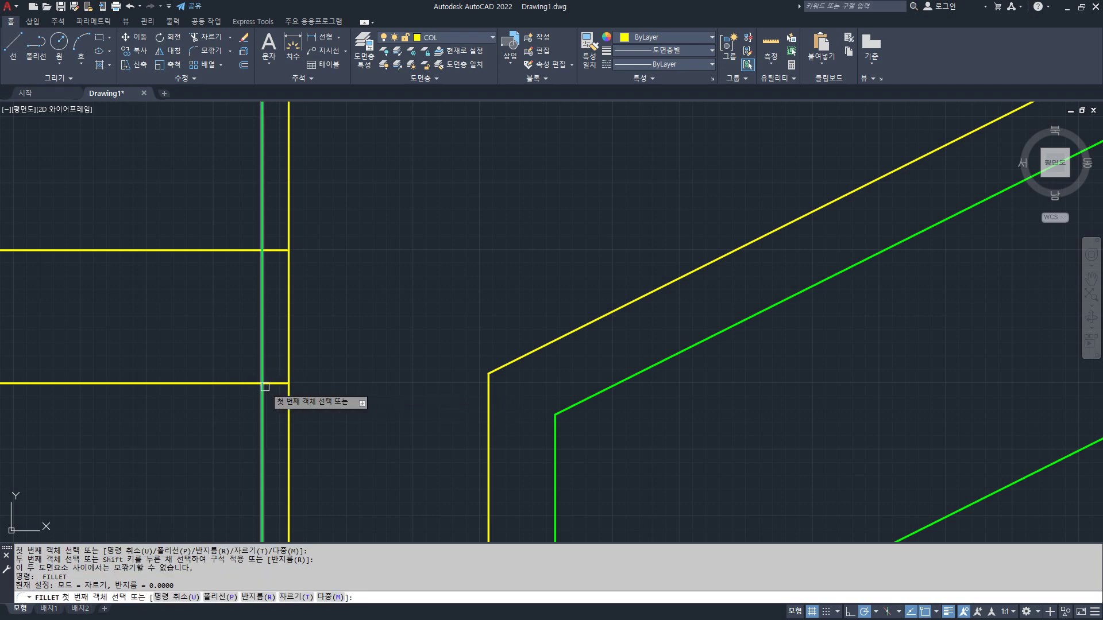
key(Escape)
- Trim the lower offset ground line outside the vertical finish line, and trim the finish line below it
text(tr)
key(Return)
click(234, 383)
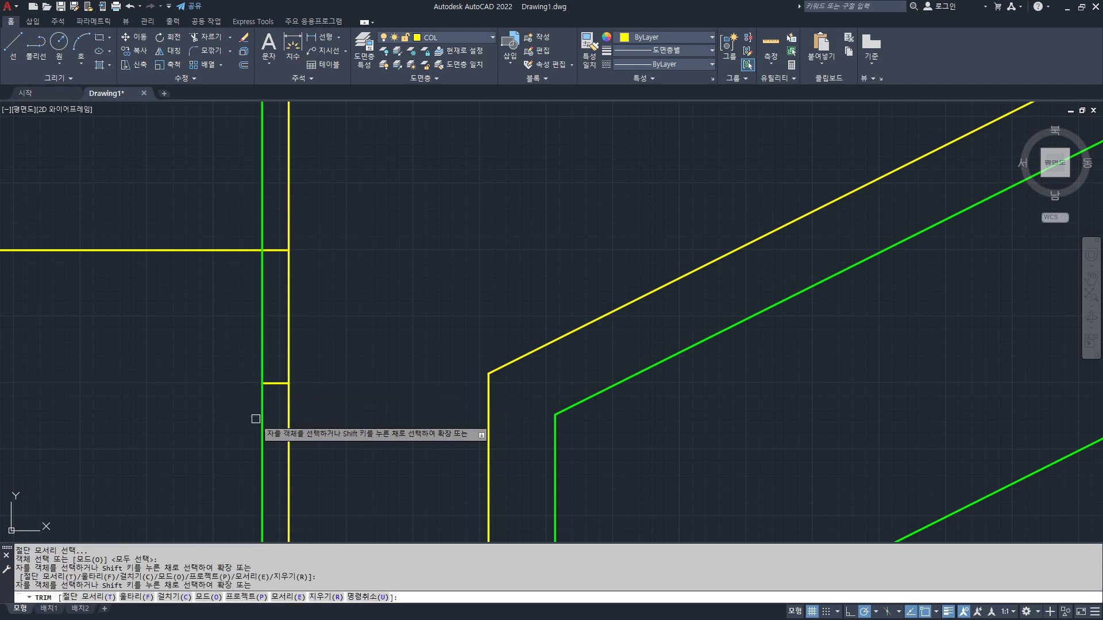
click(260, 423)
click(264, 436)
key(Return)
- Fillet the vertical finish line with the short horizontal stub at its lower end
text(f)
key(Return)
click(262, 375)
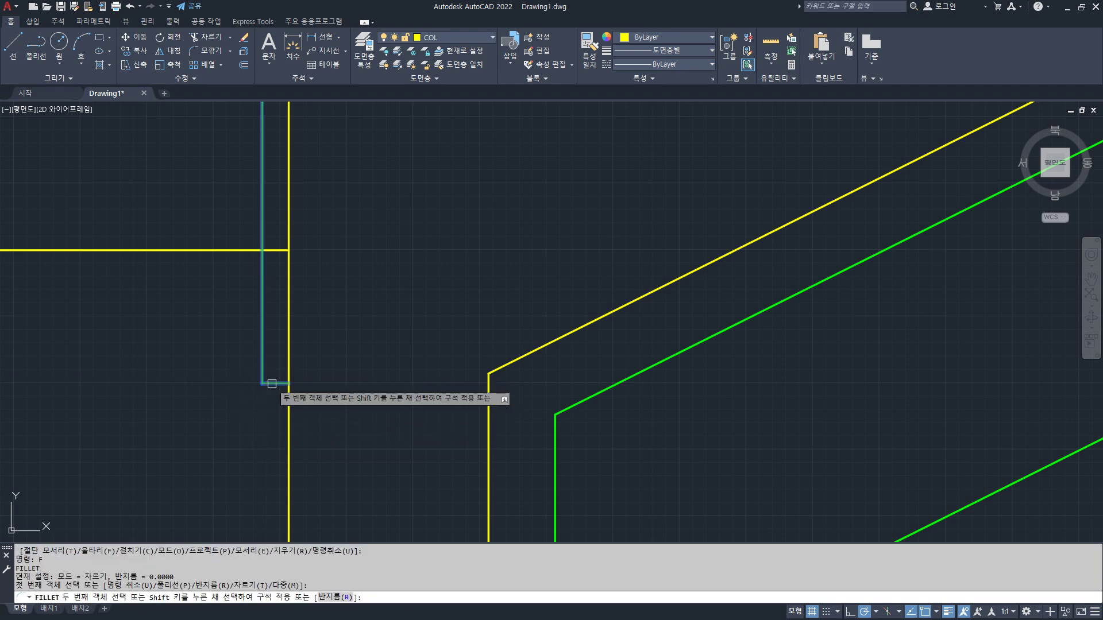
click(275, 384)
- Trim the yellow ground line between the vertical green finish line and the concrete face
scroll(290, 339, down, 5)
middle_drag(573, 255, 340, 253)
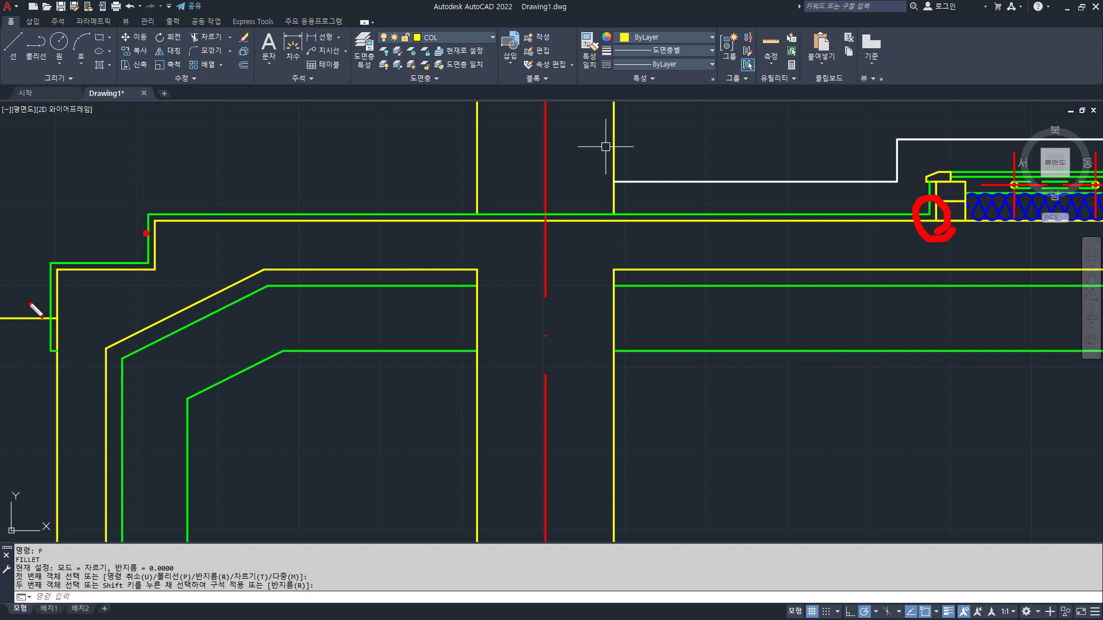
scroll(54, 327, up, 8)
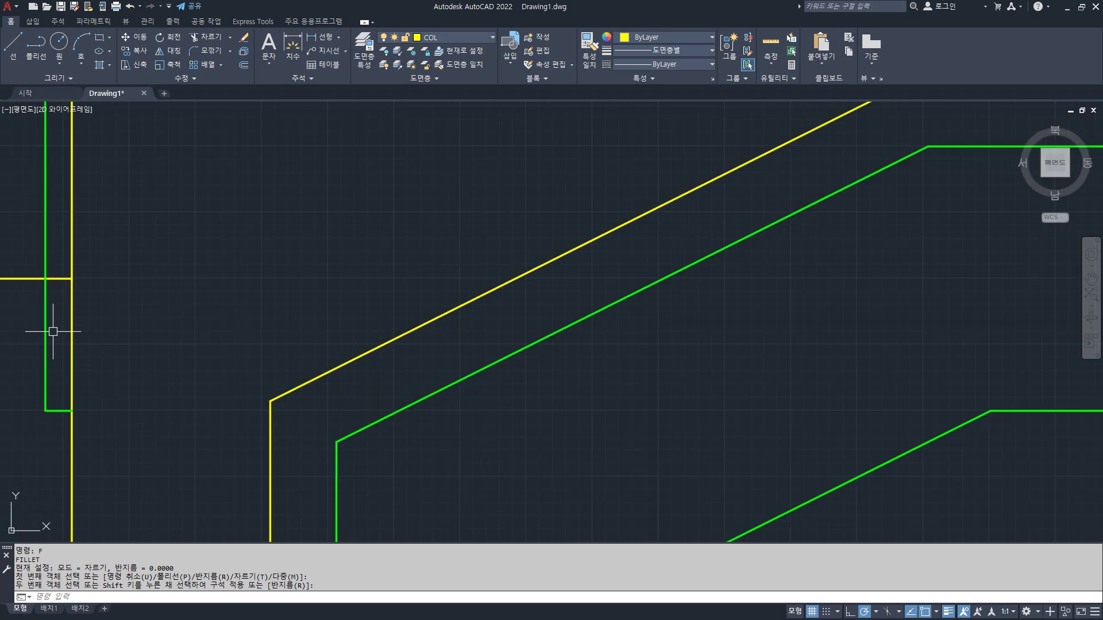
key(Escape)
text(tr)
key(Return)
click(55, 250)
click(54, 236)
key(Return)
scroll(81, 278, down, 6)
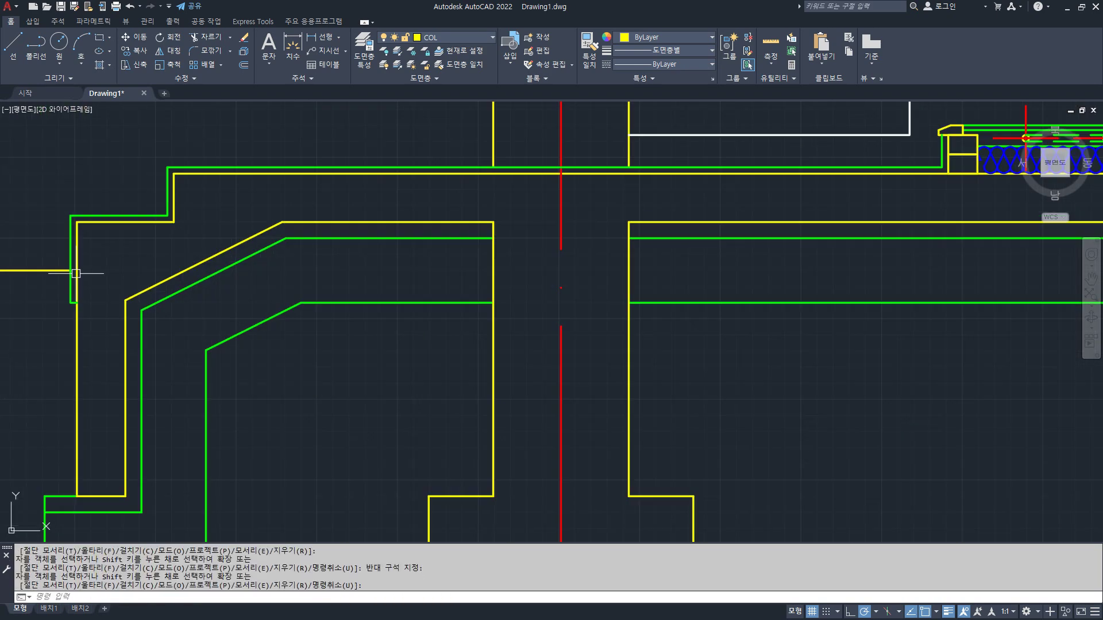
scroll(238, 238, down, 2)
mouse_move(351, 227)
middle_down()
mouse_move(330, 254)
mouse_move(197, 266)
middle_up()
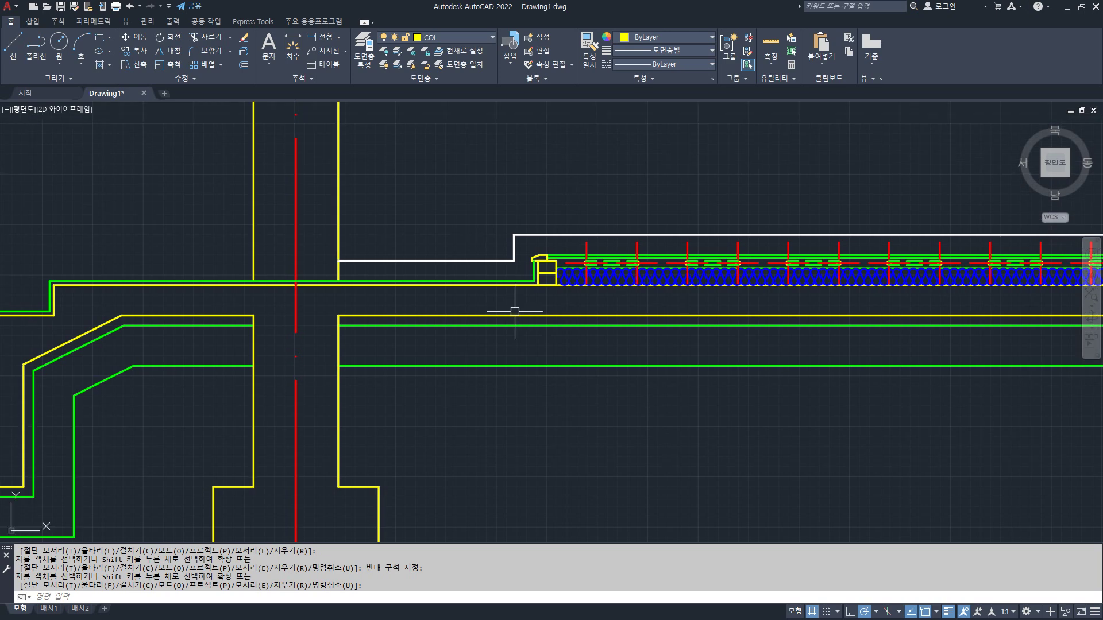
scroll(515, 308, up, 3)
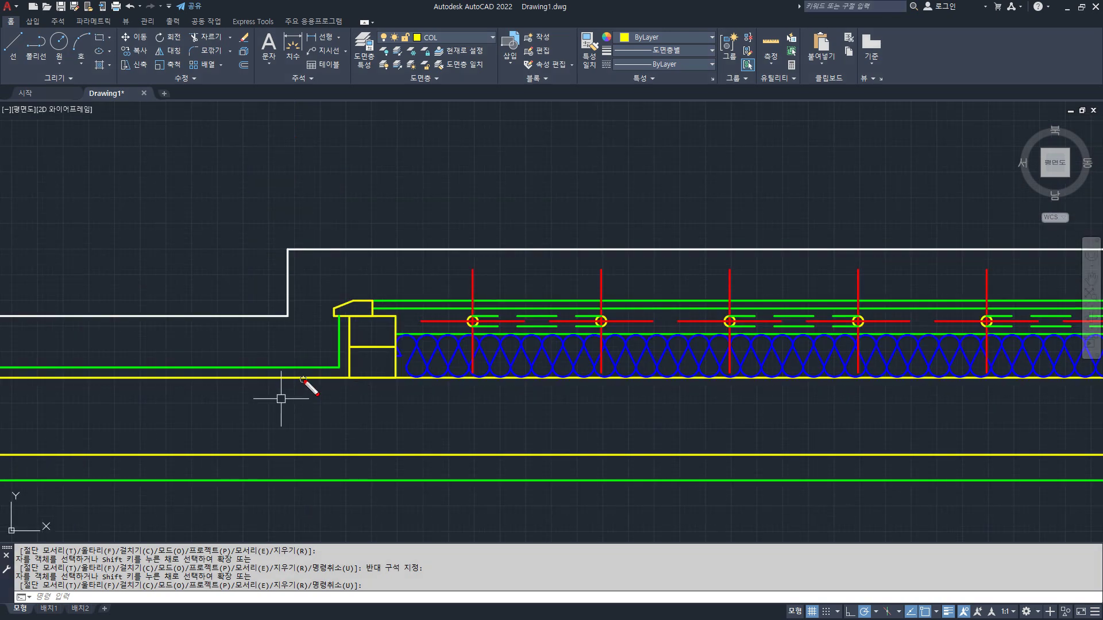
mouse_move(307, 377)
mouse_down()
mouse_move(216, 376)
mouse_move(231, 227)
mouse_up()
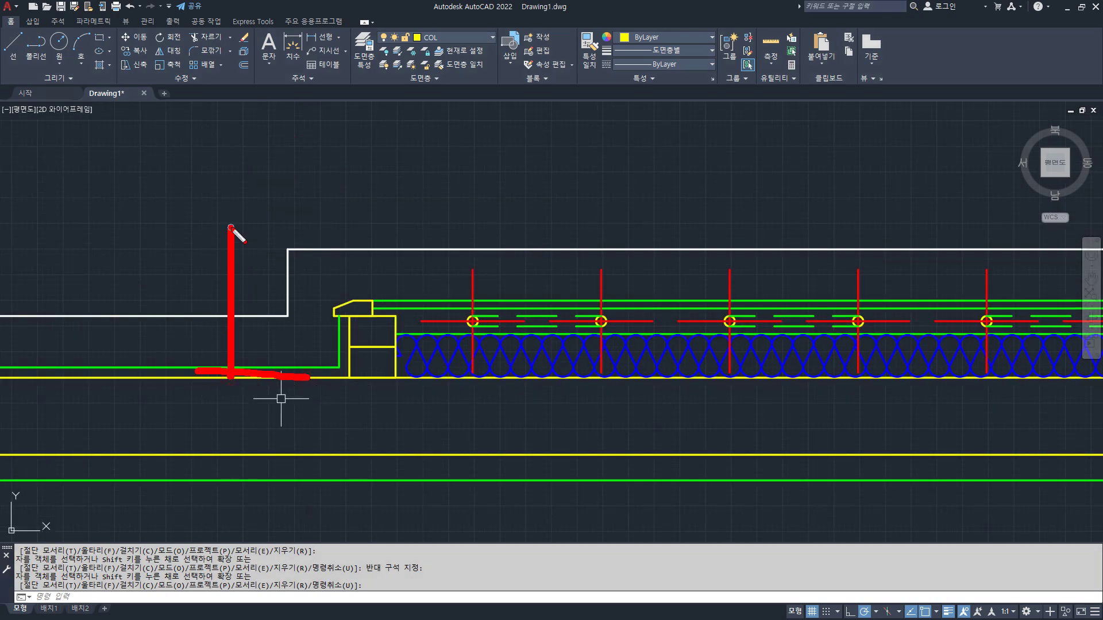
mouse_move(410, 300)
mouse_down()
mouse_move(478, 299)
mouse_move(445, 223)
mouse_up()
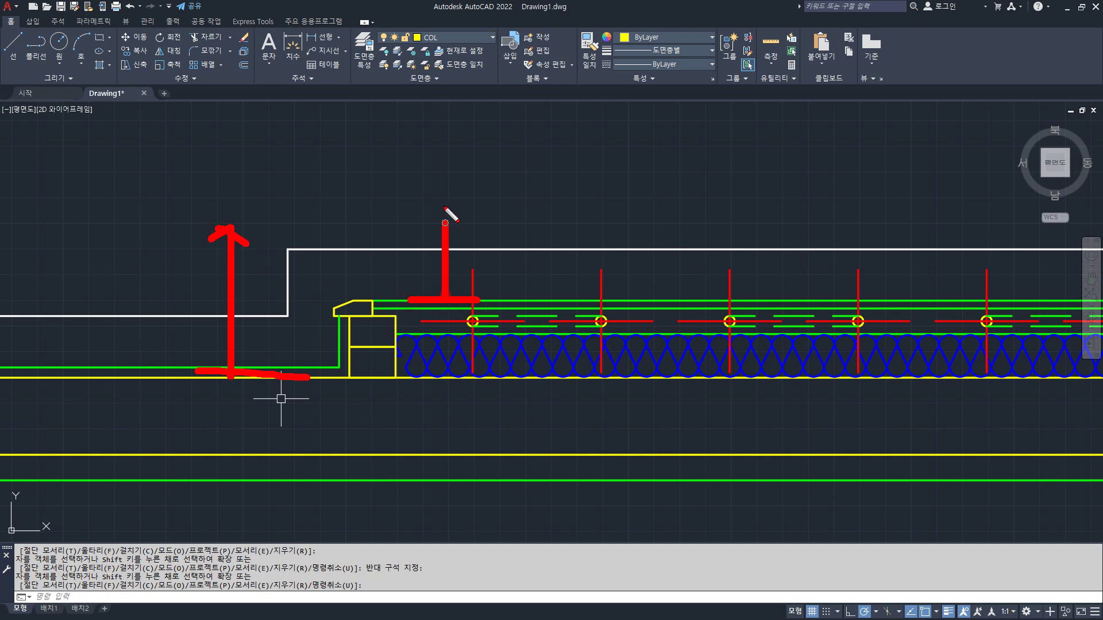
mouse_move(540, 242)
mouse_down()
mouse_move(547, 207)
mouse_move(538, 245)
mouse_up()
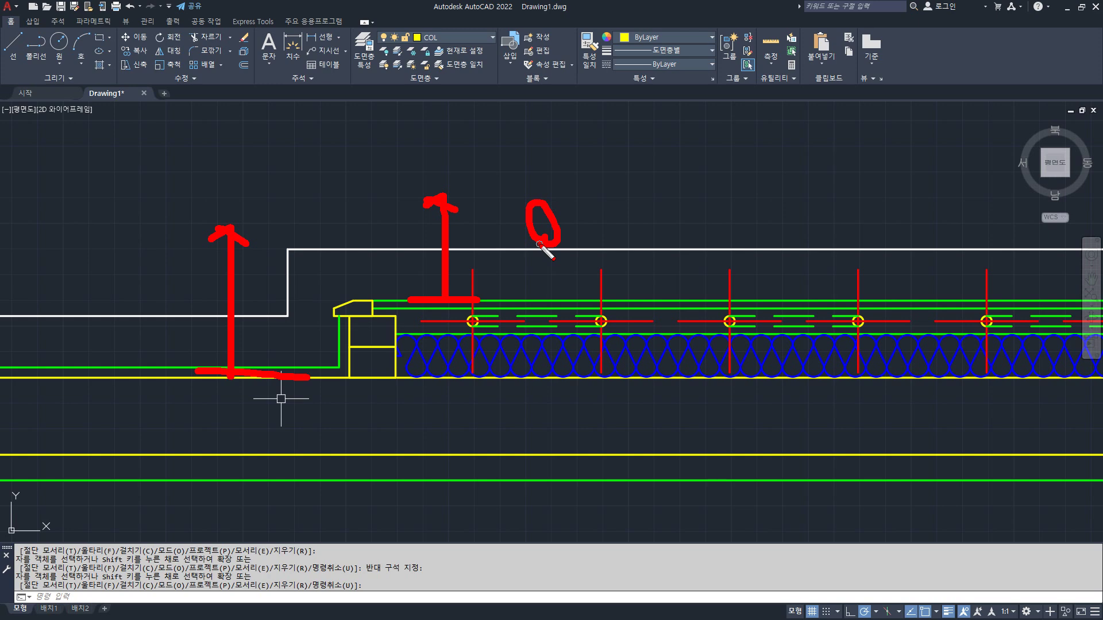
scroll(273, 376, up, 4)
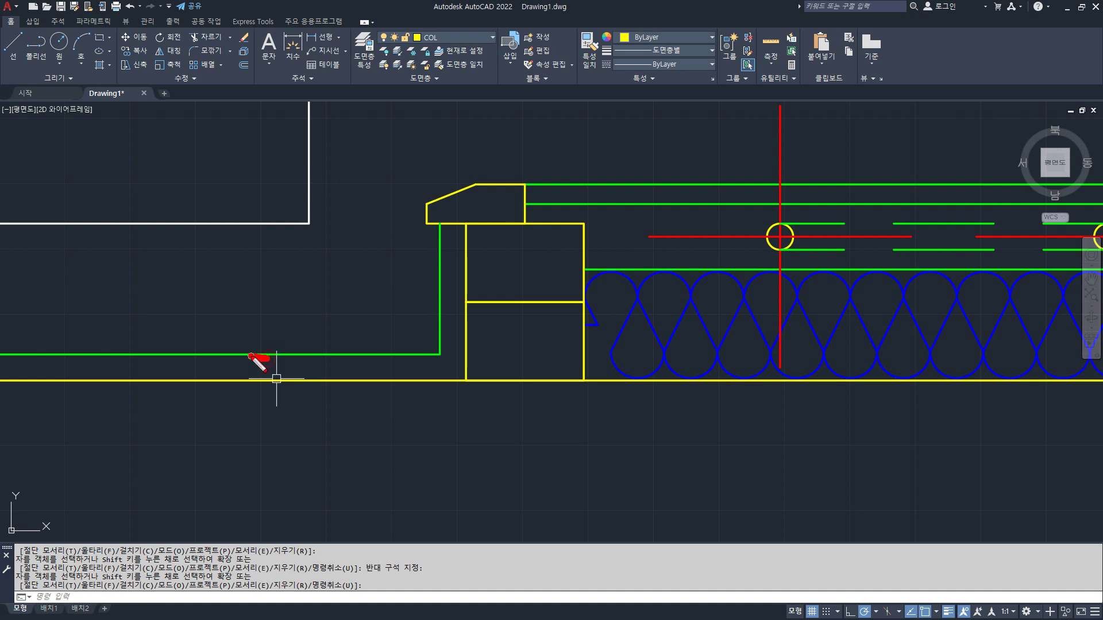
drag(249, 383, 223, 378)
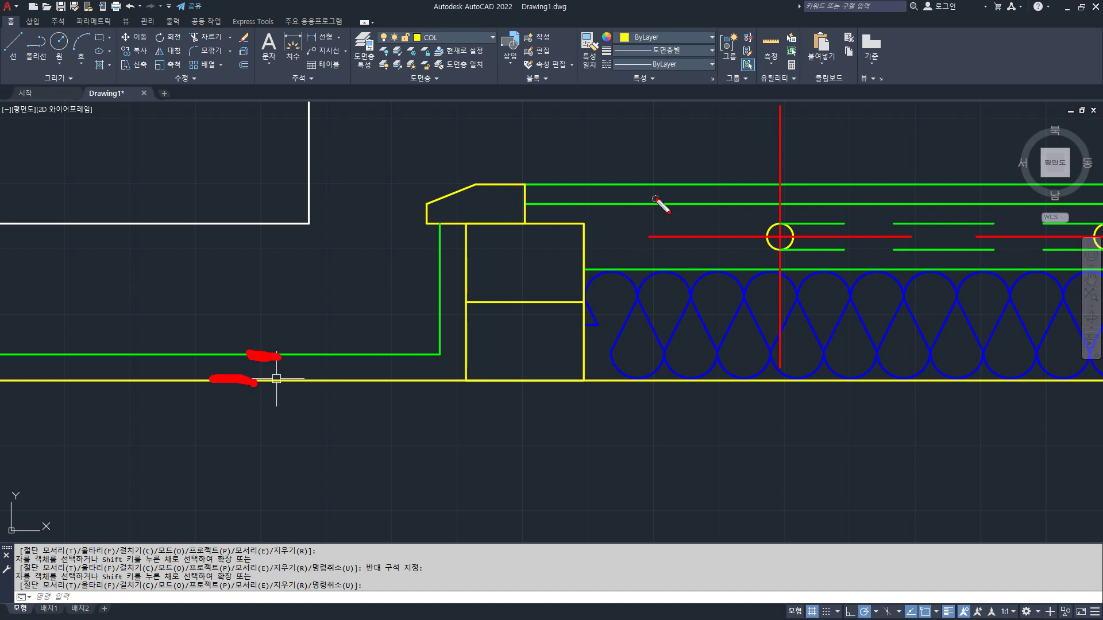
drag(655, 189, 613, 188)
- Offset the top finish line of the raised floor upward by 2400 to mark the ceiling height
key(Return)
text(o)
key(Return)
text(2)
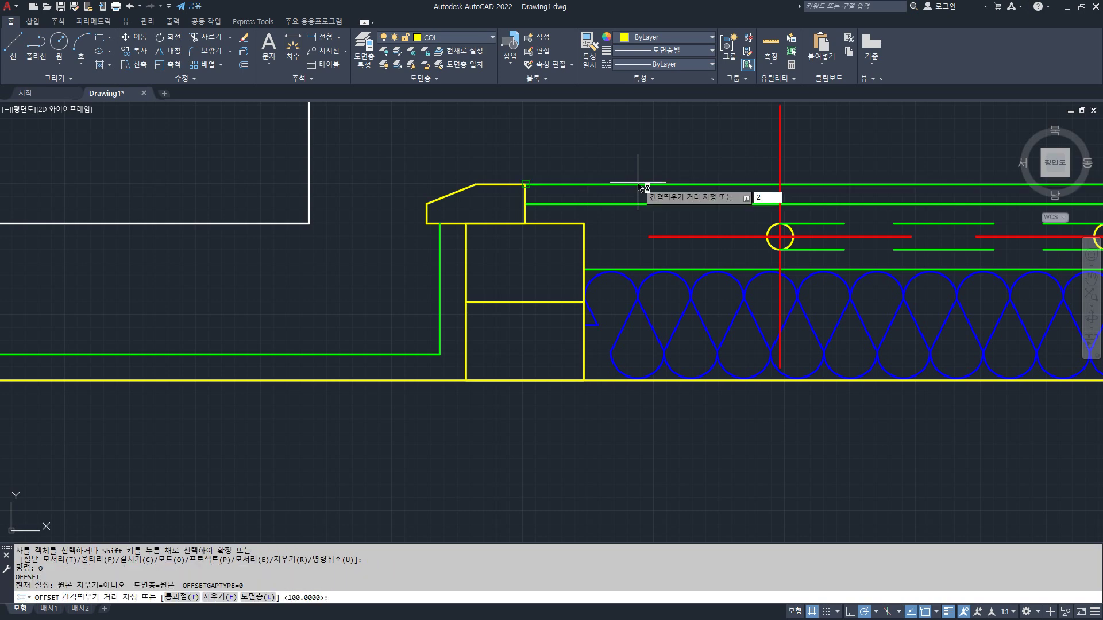
text(400)
key(Return)
click(637, 184)
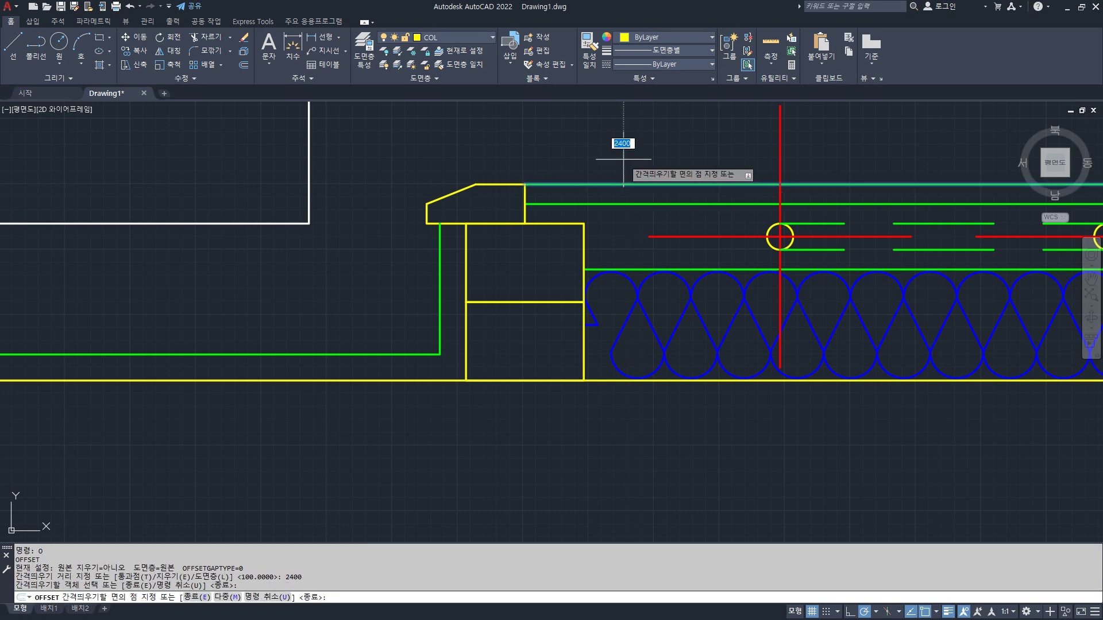
click(609, 147)
scroll(554, 341, down, 5)
scroll(554, 342, down, 5)
middle_drag(431, 234, 621, 269)
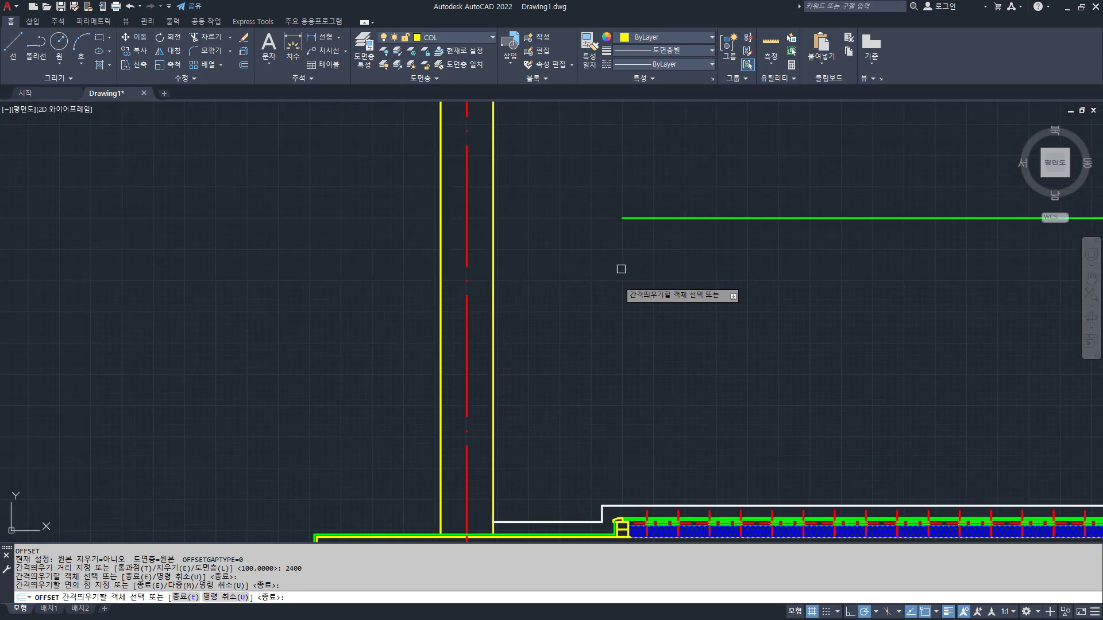
key(Return)
- Stretch the near end of the 2400 offset line across the wall and well beyond its outer face
click(631, 253)
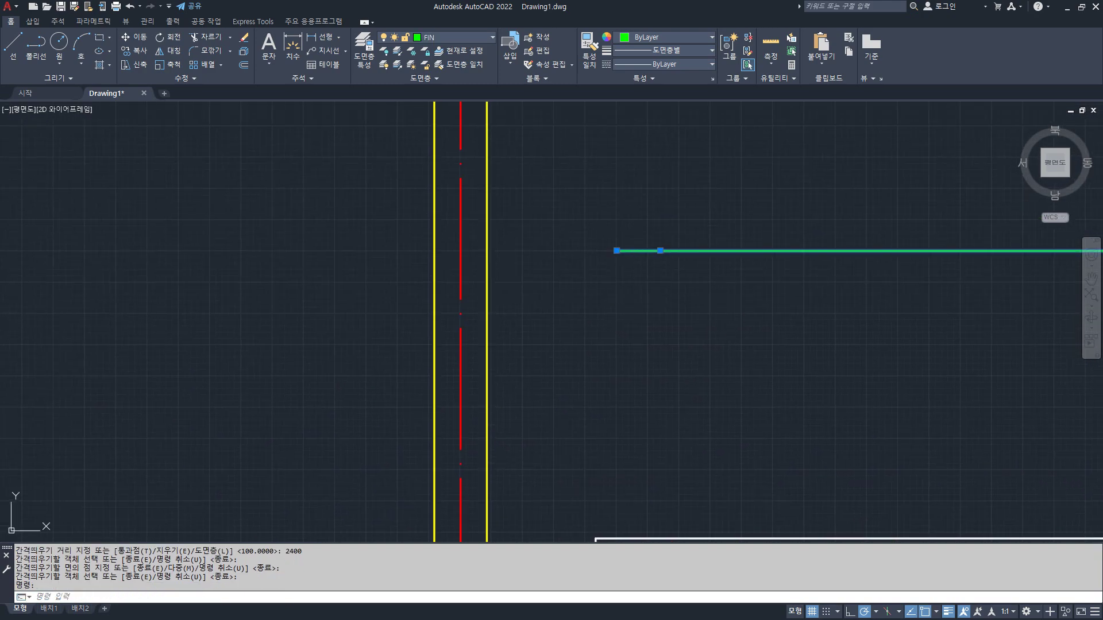
click(616, 251)
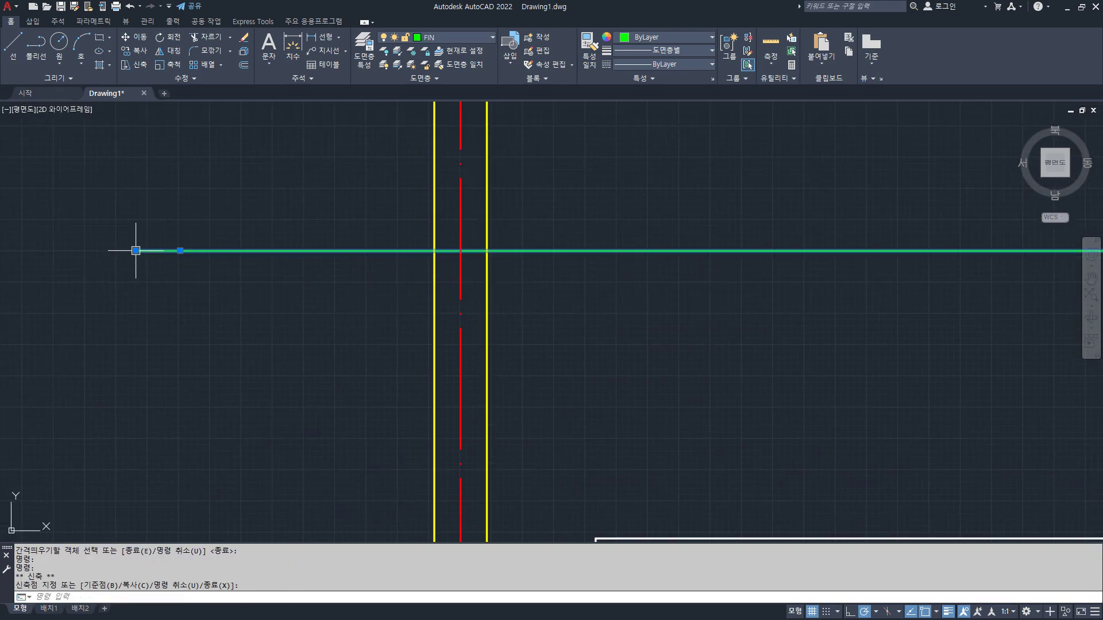
key(Escape)
scroll(172, 299, down, 2)
middle_drag(212, 348, 227, 256)
scroll(227, 256, down, 1)
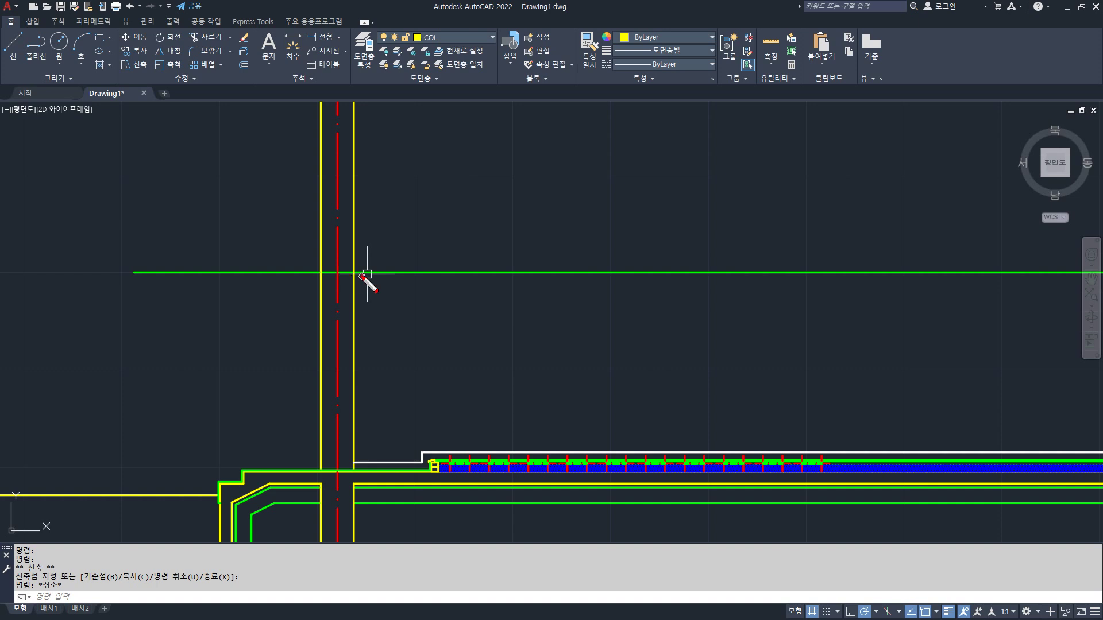
mouse_move(361, 276)
mouse_down()
mouse_move(339, 278)
mouse_move(385, 185)
mouse_up()
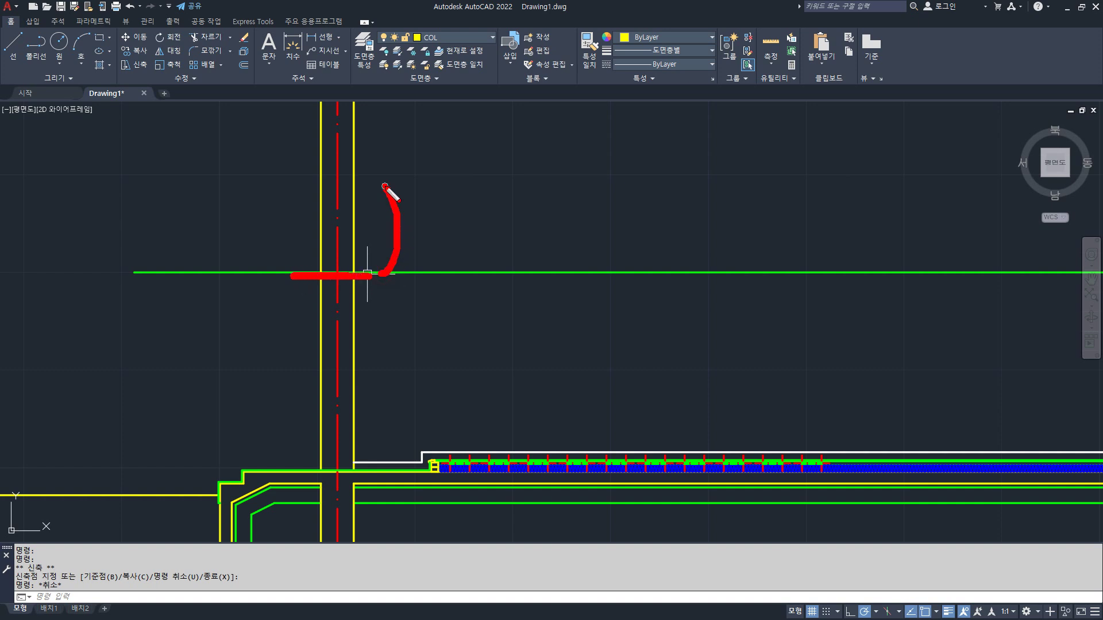
drag(308, 179, 395, 178)
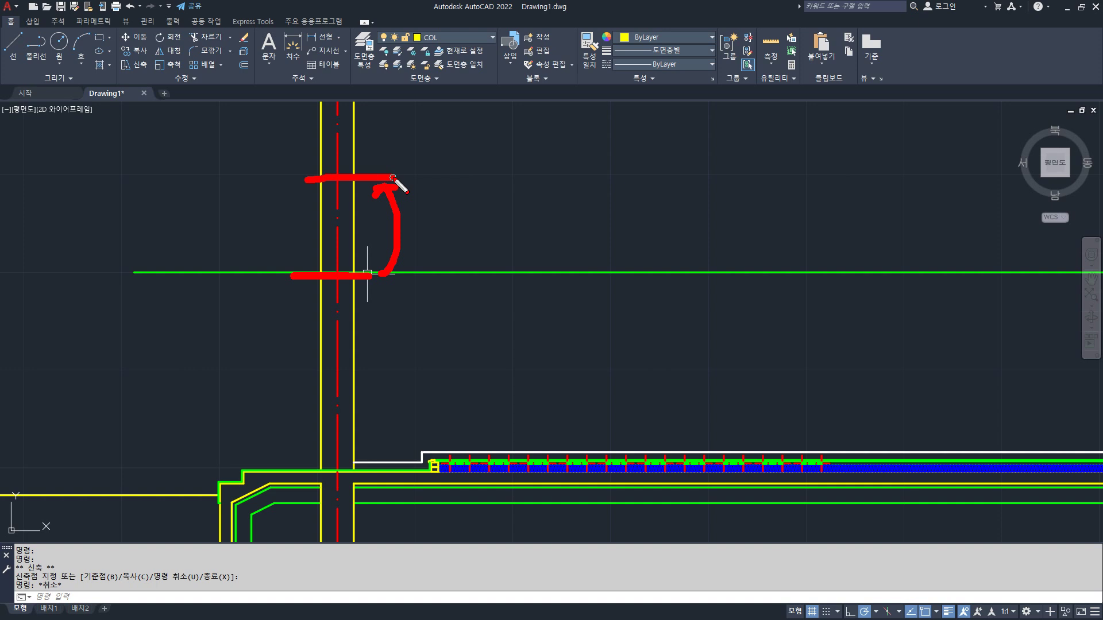
key(Escape)
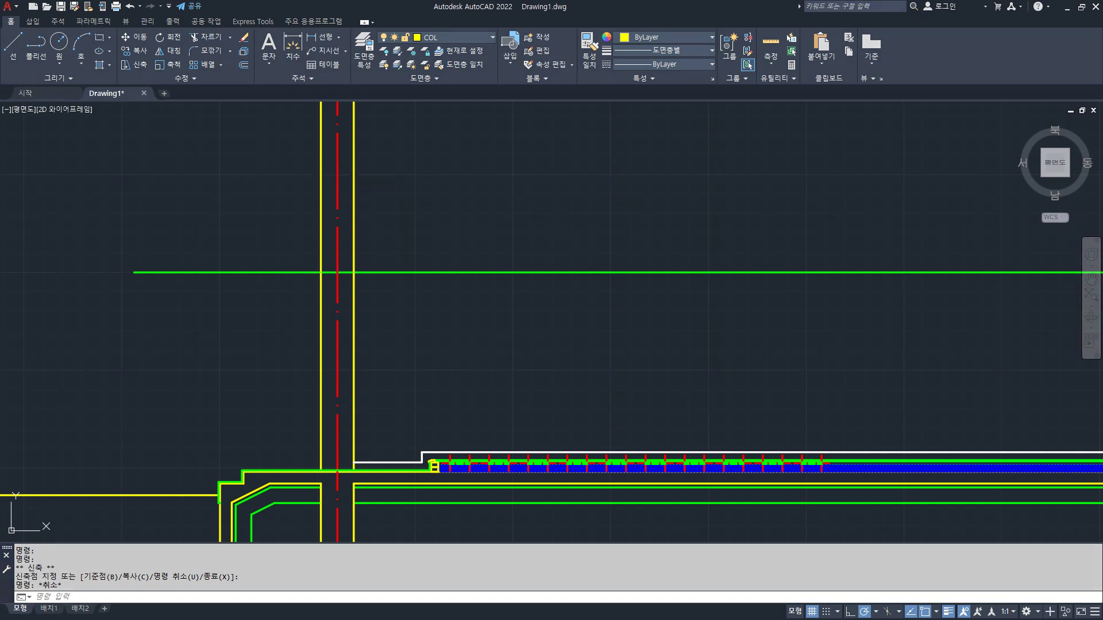
- Switch to Notepad and replace the note with "테두리보는 벽두께의 1.5배 이상" and "420*1.5" on the second line
key(alt+Tab)
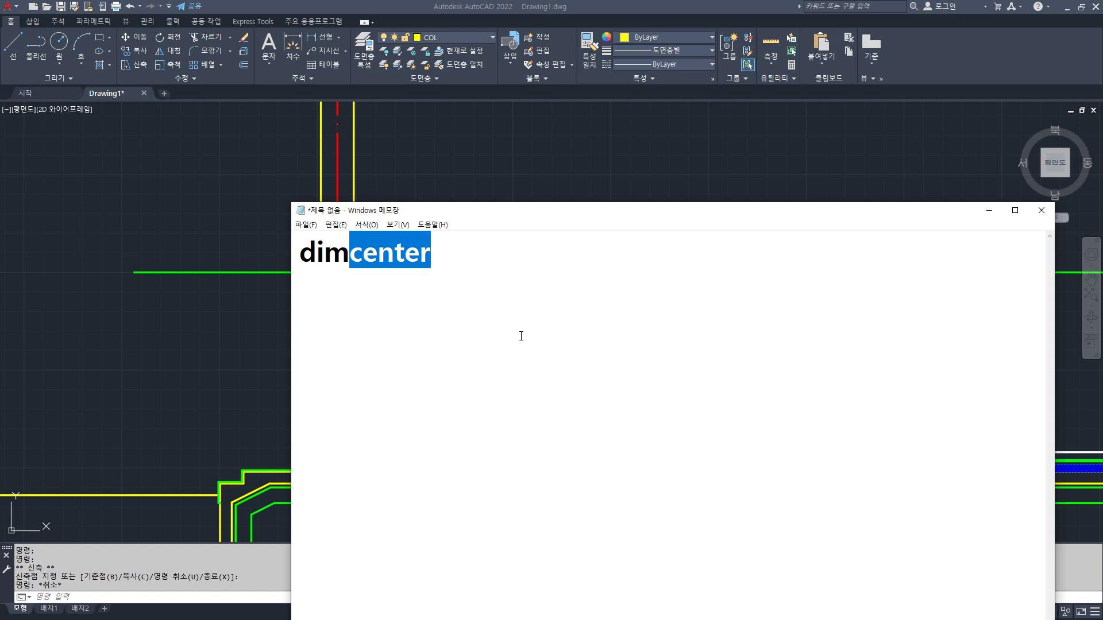
key(ctrl+a)
text(테두리보)
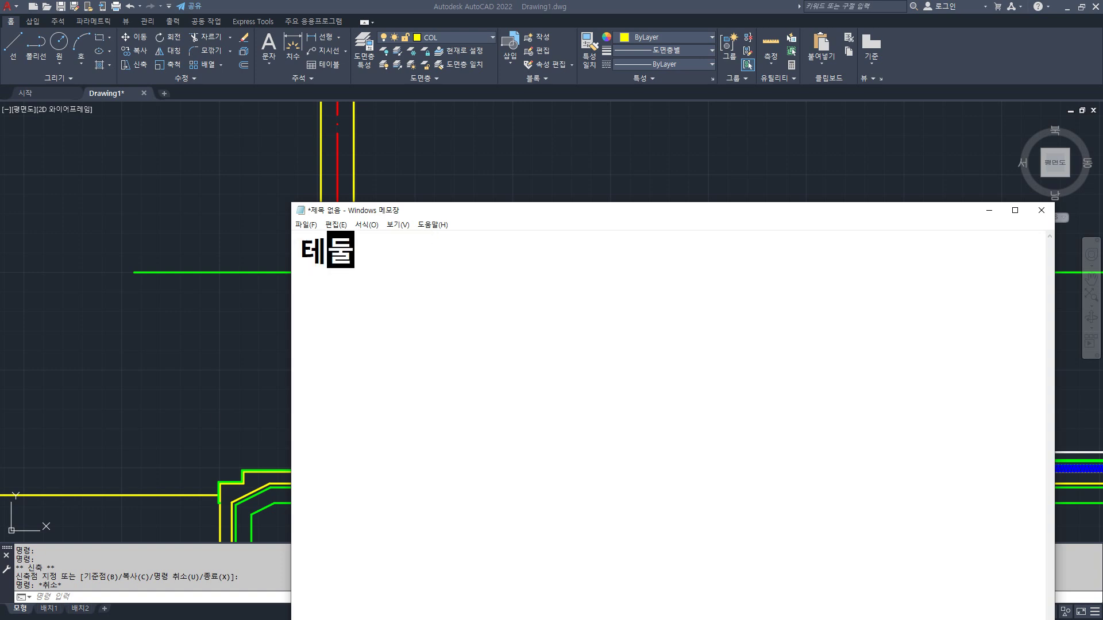
text(는 )
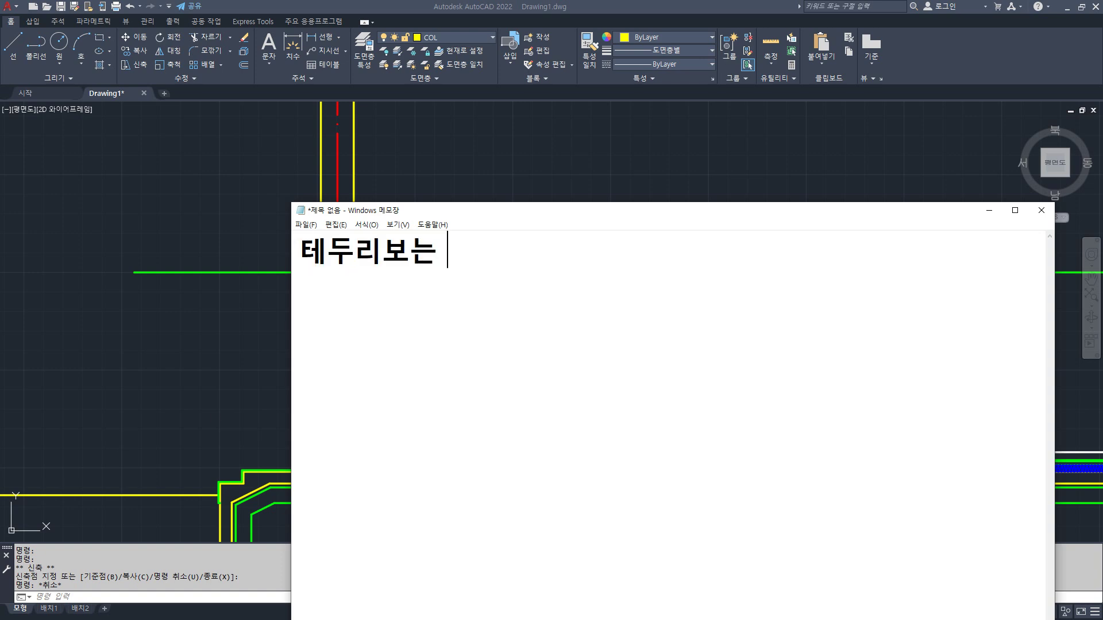
text(벽두께의 1)
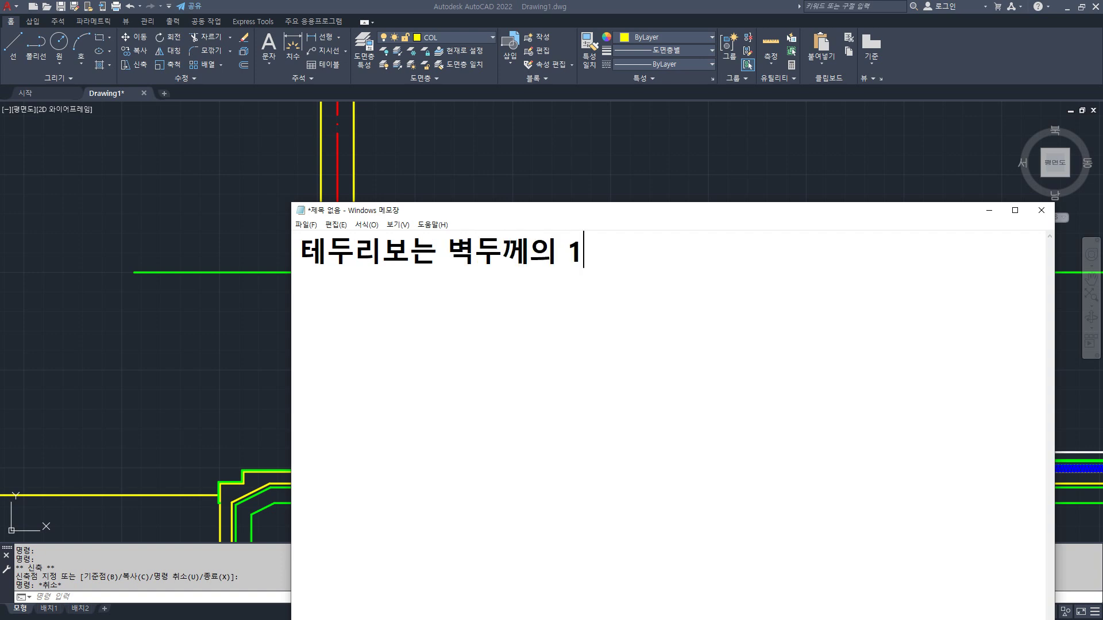
text(.5배 이상)
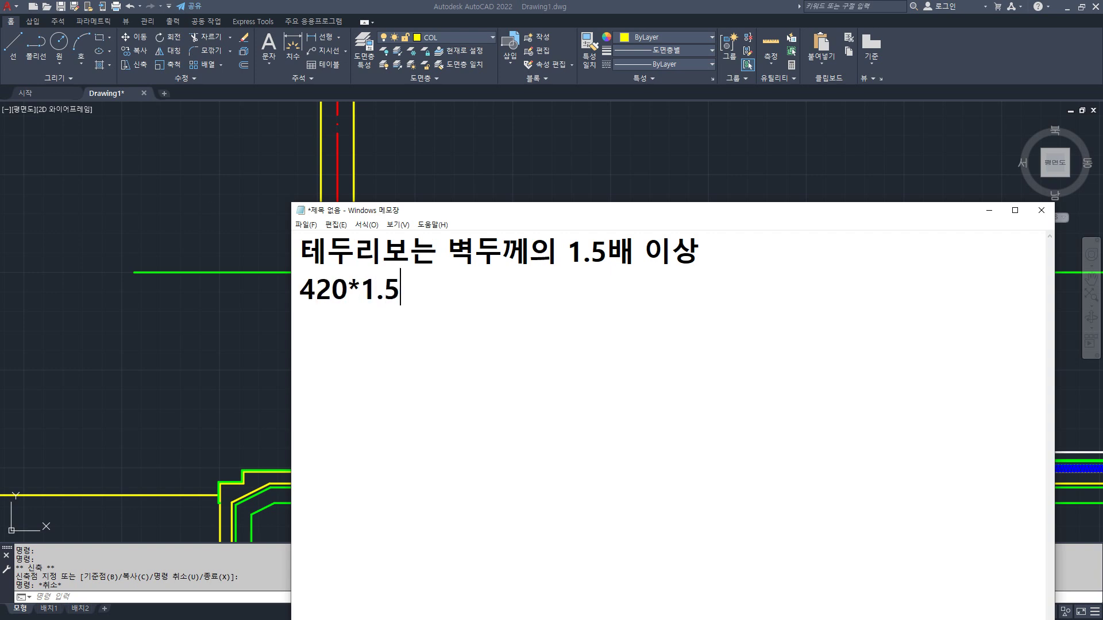
- Switch to Calculator and compute 420*1.5
key(alt+Tab)
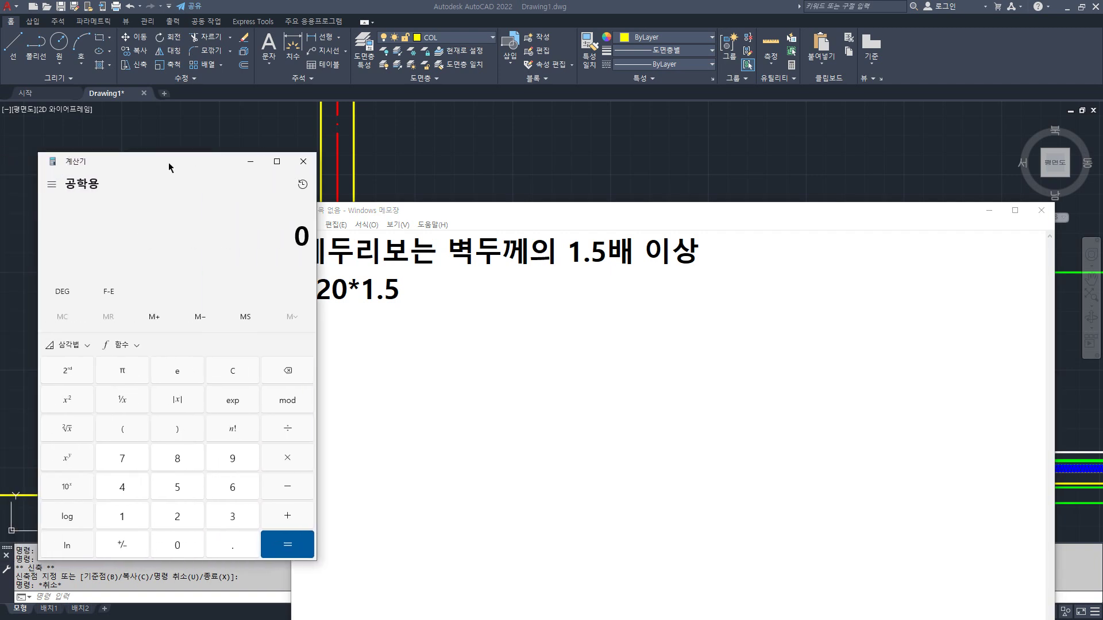
text(420*)
text(1.5)
key(Return)
- Return to Notepad and extend the second line to read "420*1.5 = 630mm 이상 700mm, 800mm"
click(465, 279)
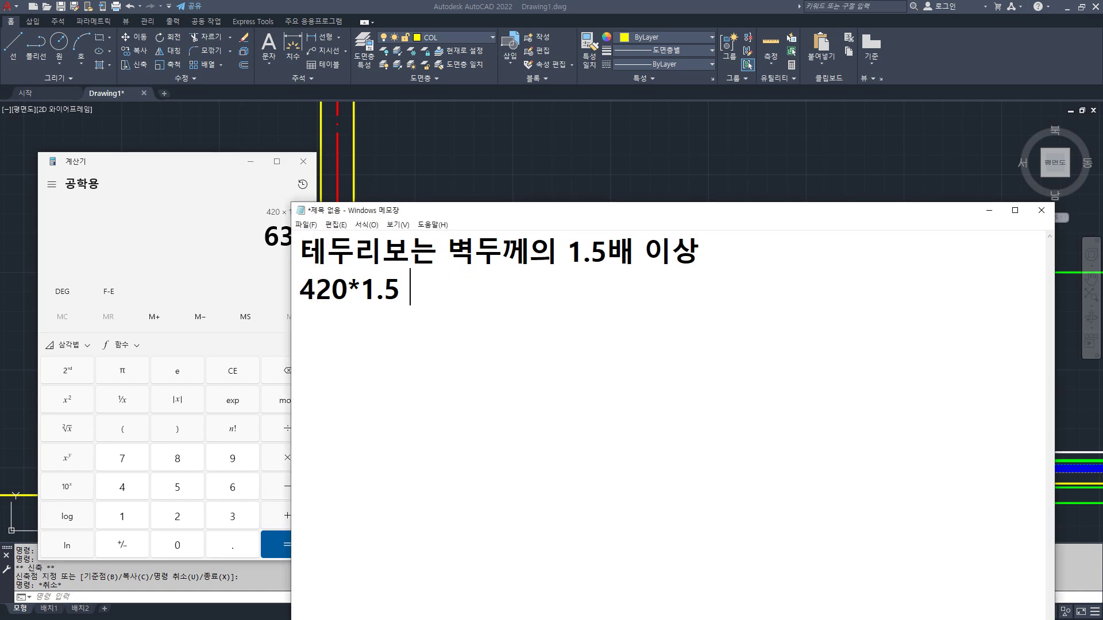
text(= 630)
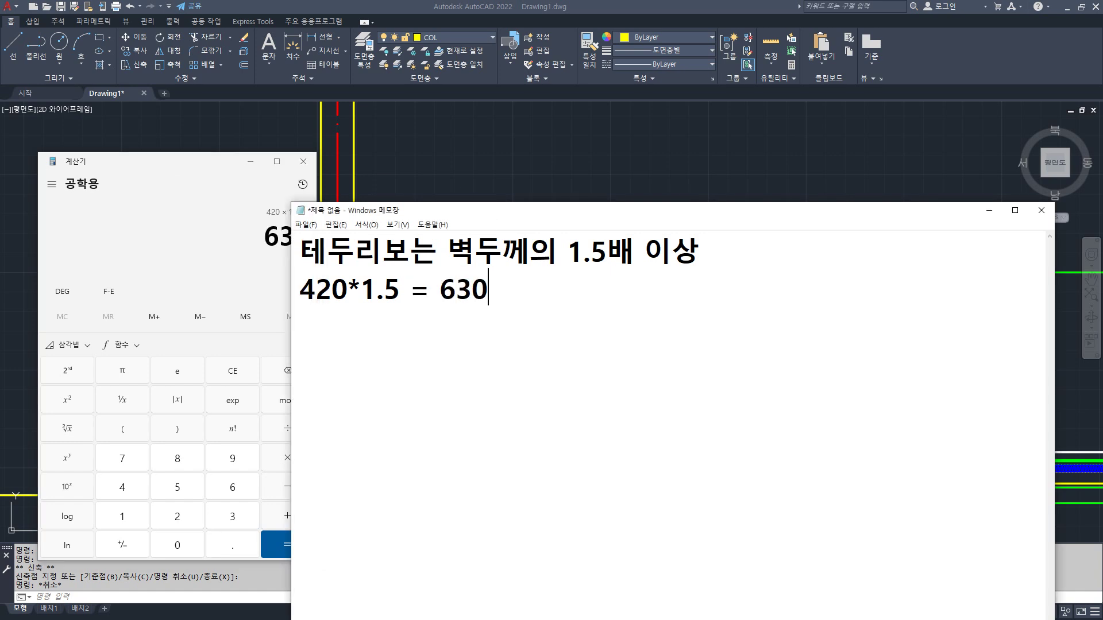
text(mm 이상)
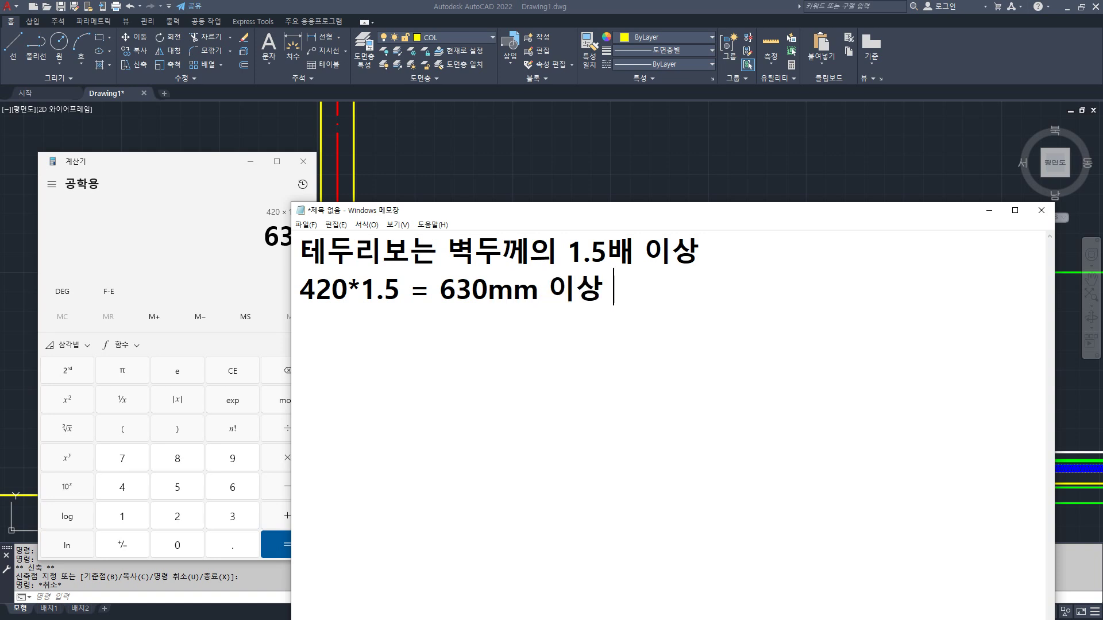
text( 700ㅡㅡ)
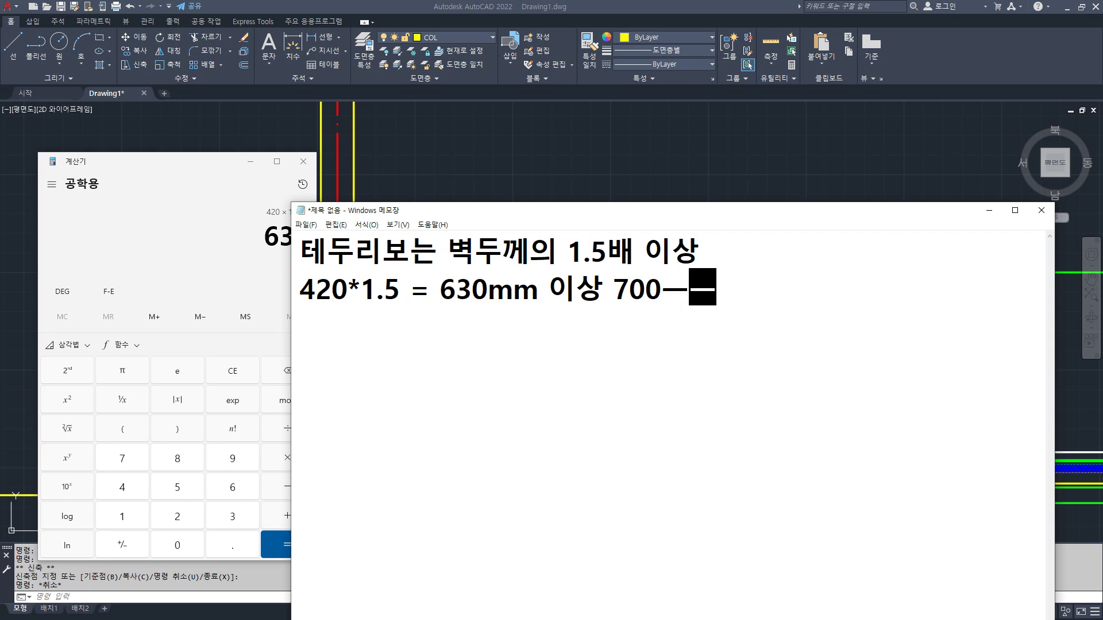
key(BackSpace)
key(BackSpace)
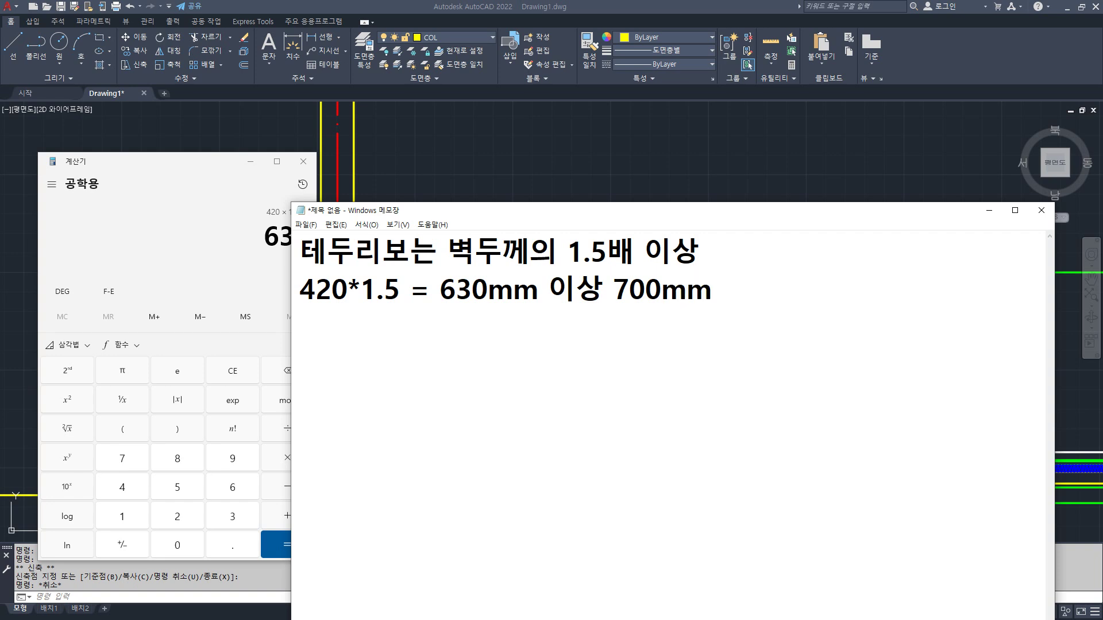
text(mm, 800)
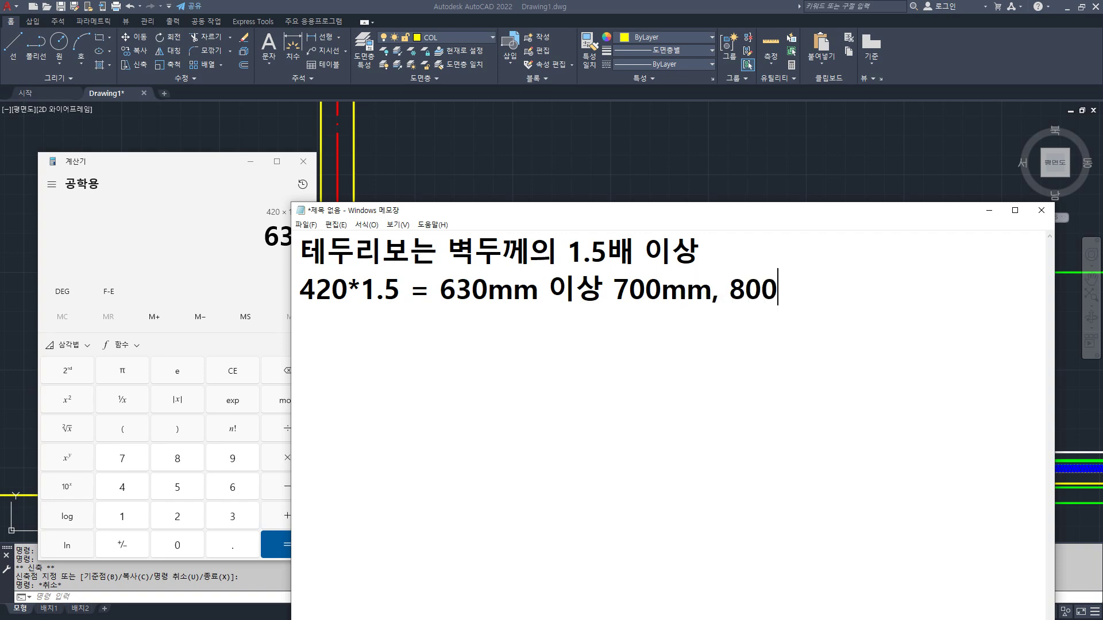
text(mm)
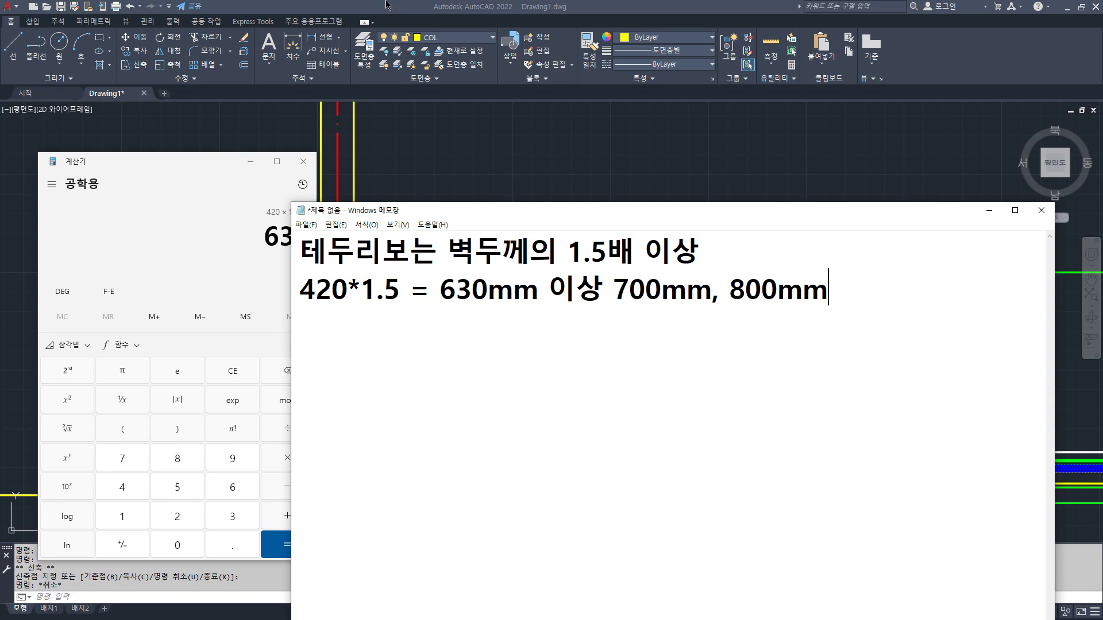
mouse_move(489, 316)
mouse_down()
mouse_move(439, 298)
mouse_move(487, 312)
mouse_move(386, 364)
mouse_move(411, 394)
mouse_up()
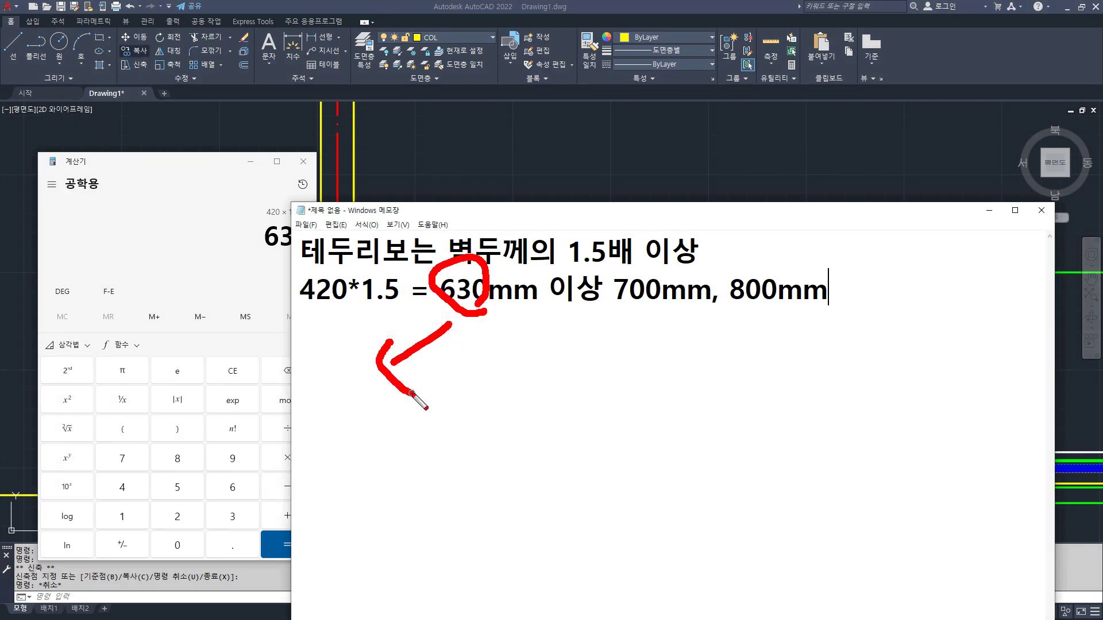
key(Escape)
- Switch to AutoCAD and offset the green ceiling-height line upward by 800 to mark the perimeter beam's depth
key(alt+Tab)
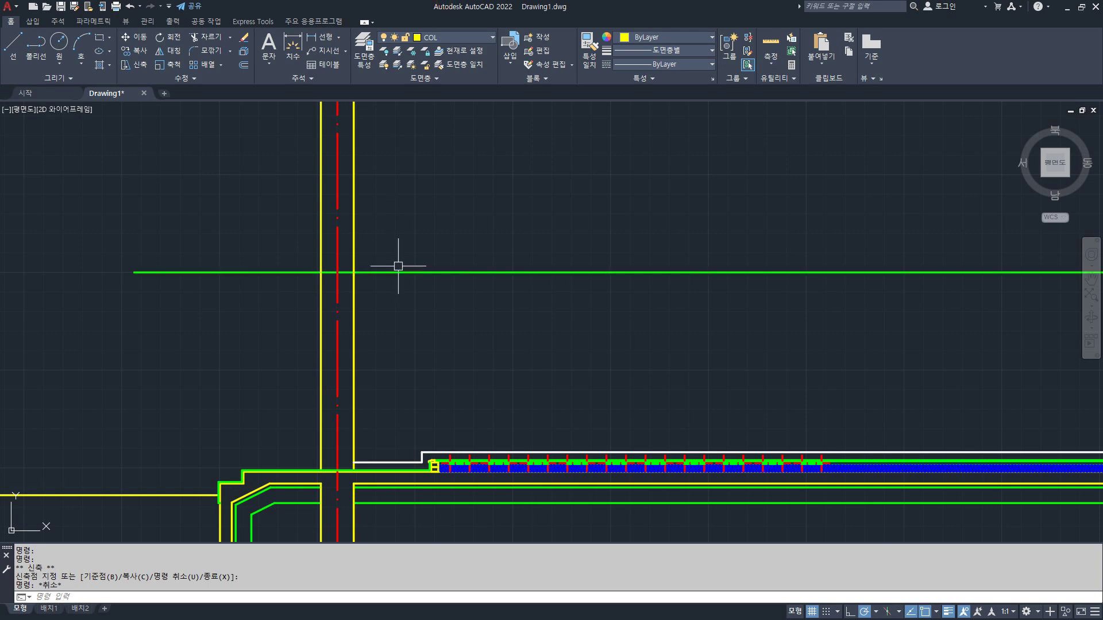
text(o)
key(Return)
text(800)
key(Return)
click(396, 272)
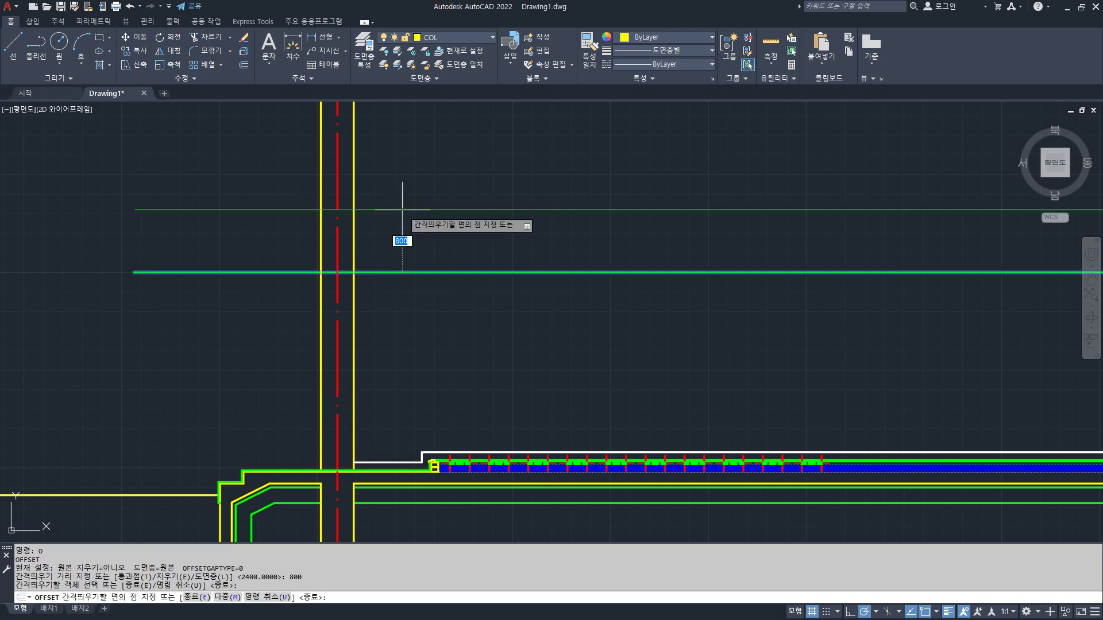
click(396, 224)
key(ctrl+2)
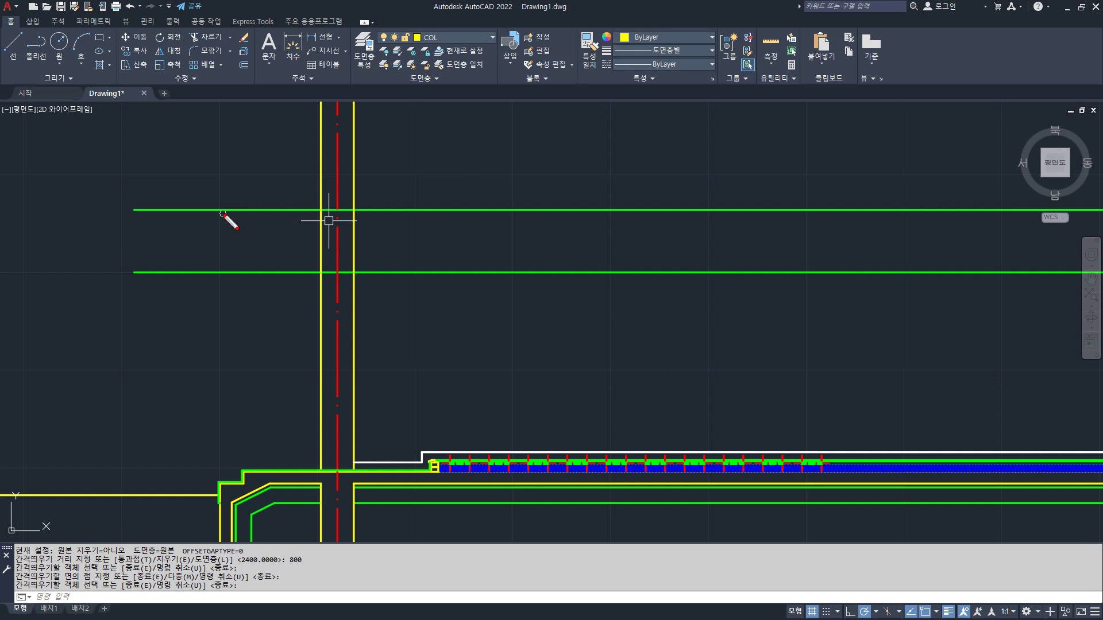
drag(221, 214, 465, 213)
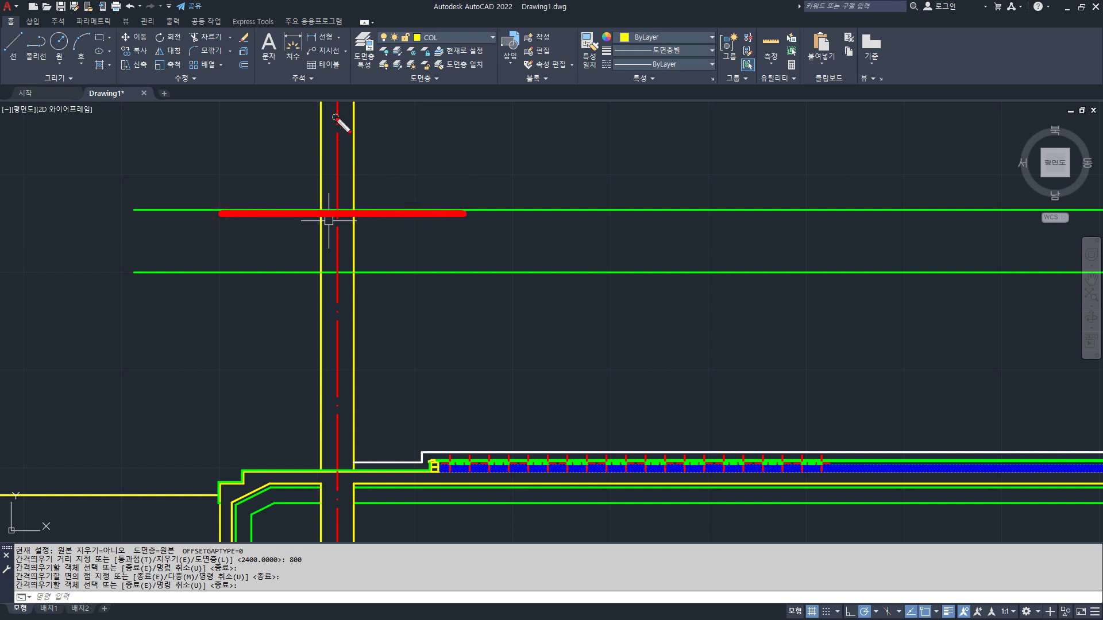
drag(335, 115, 339, 411)
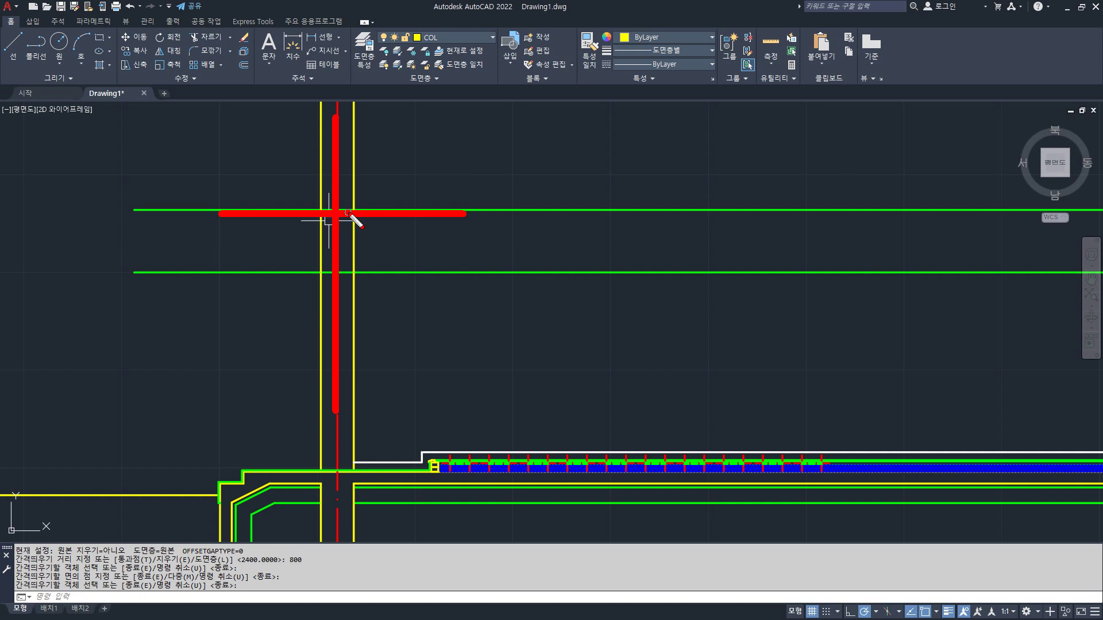
key(Escape)
- Draw a 1000 by 400 rectangle up and to the right from where the red wall centerline meets the upper green line
scroll(357, 209, up, 3)
middle_drag(356, 209, 345, 239)
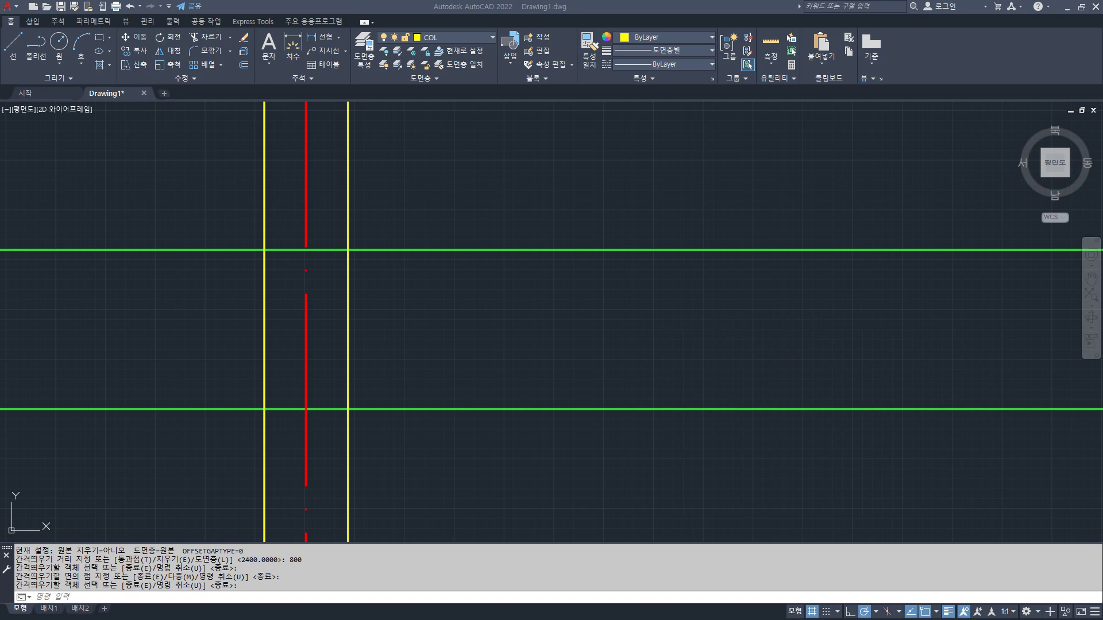
text(REC)
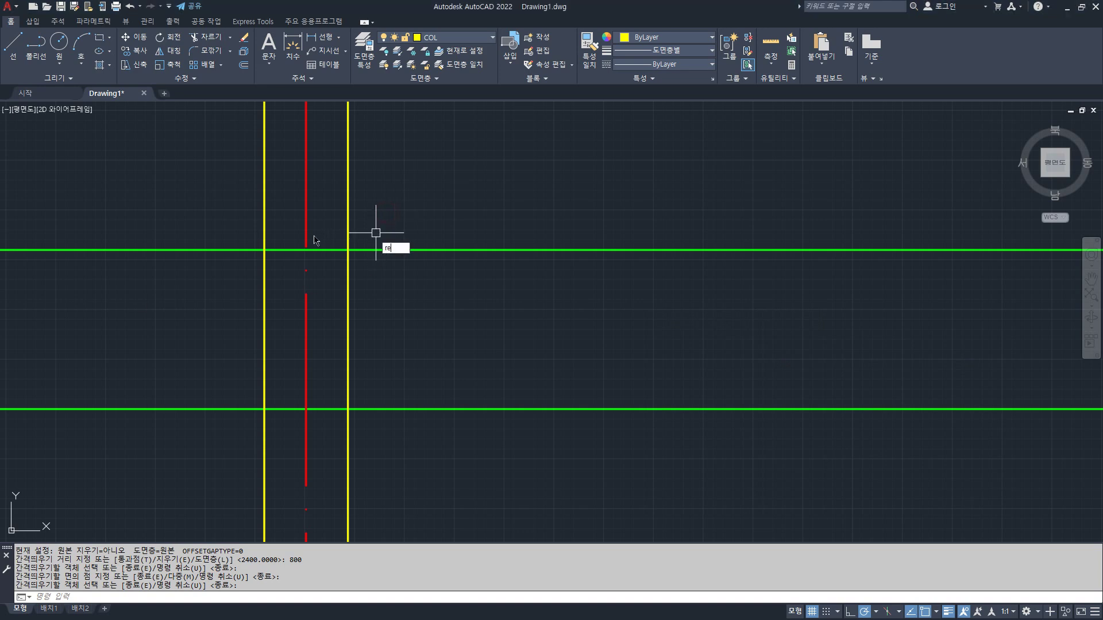
key(Return)
click(306, 250)
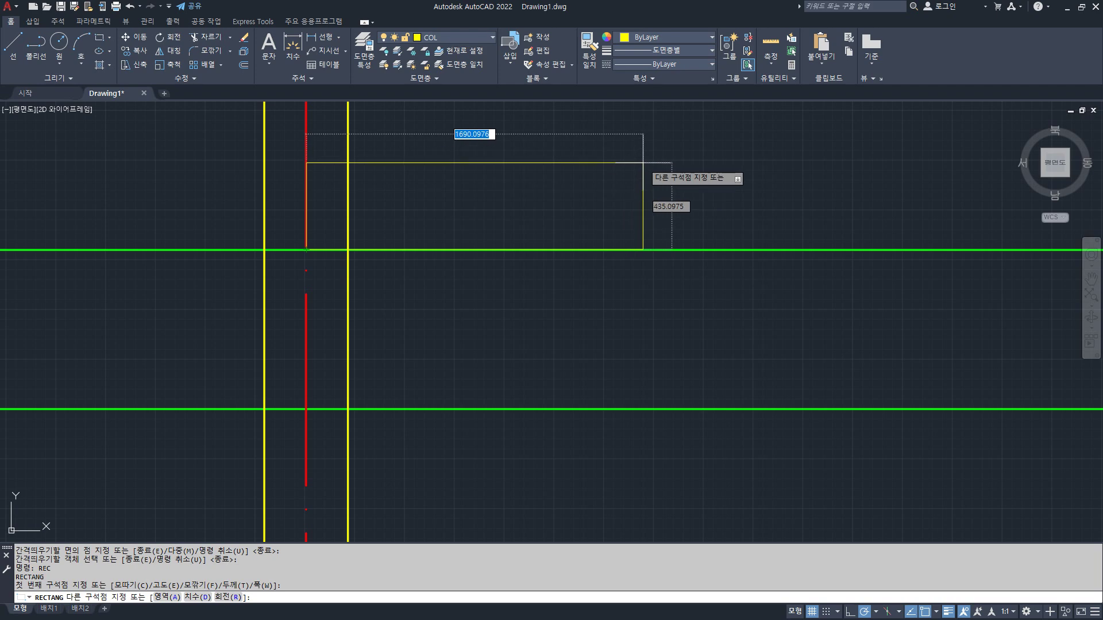
text(1000)
key(Tab)
text(400)
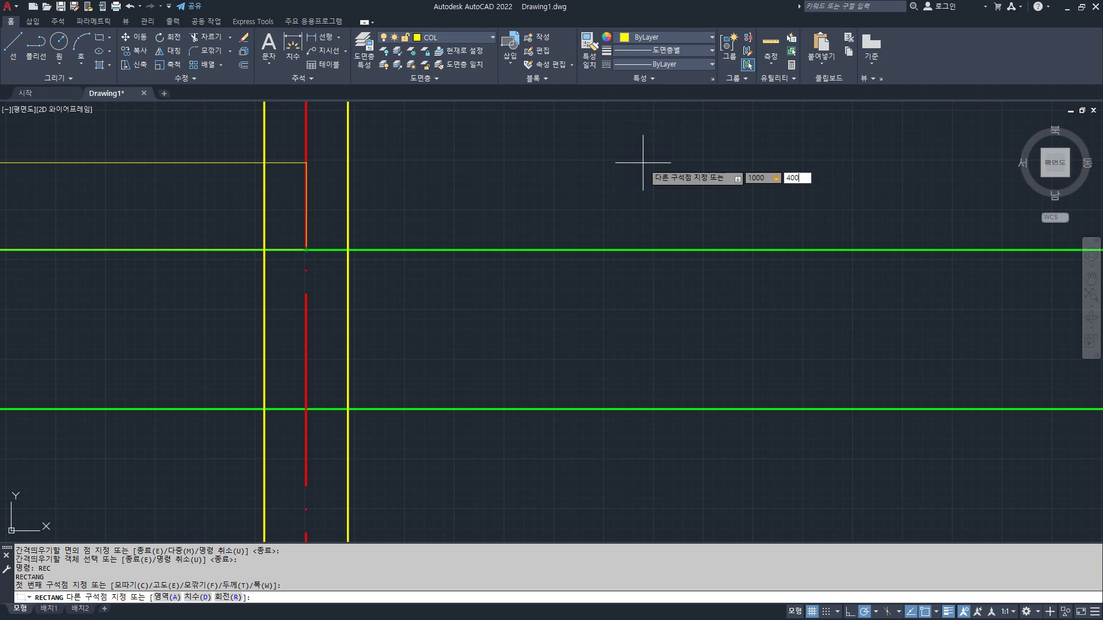
key(Return)
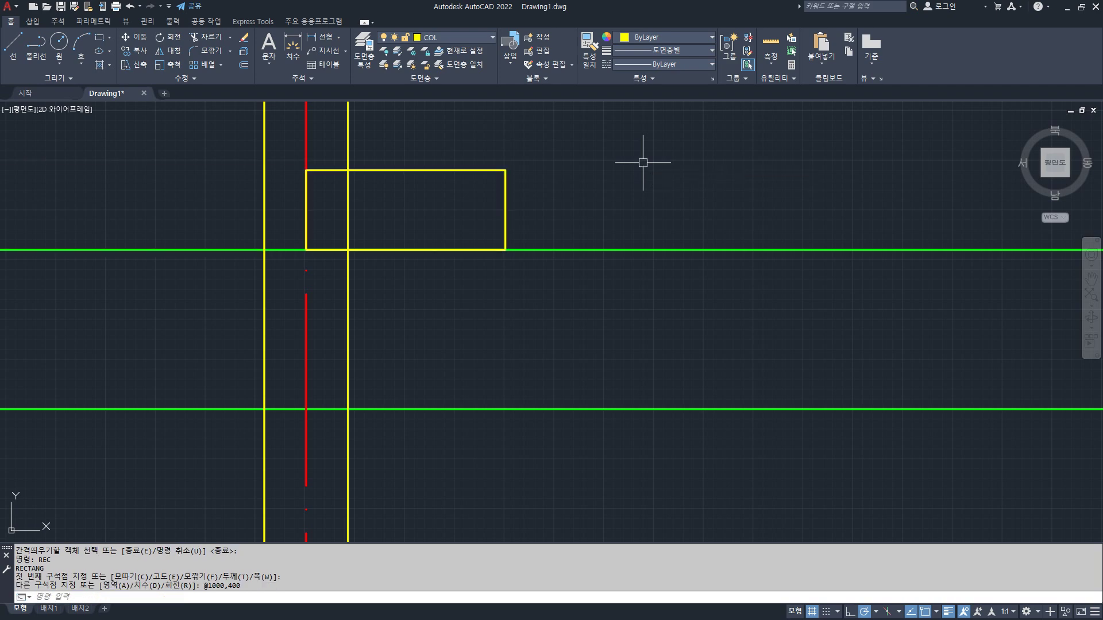
- Draw a construction line along the rectangle's diagonal, from its lower-left corner through its upper-right corner, as the roof slope
text(XL)
key(Return)
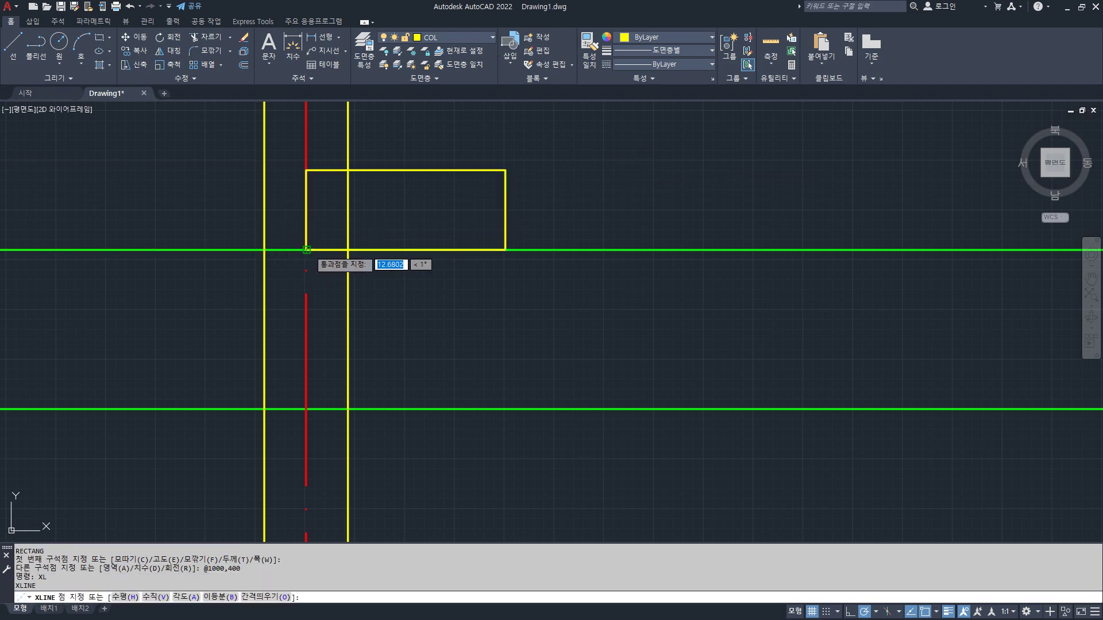
click(505, 170)
key(Return)
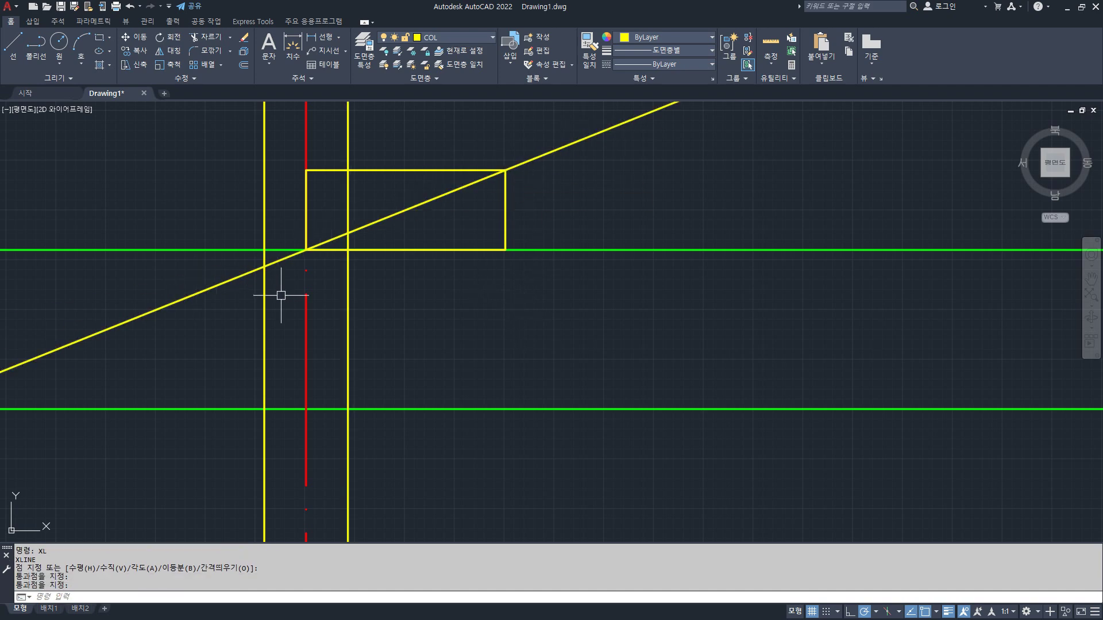
scroll(281, 295, down, 2)
middle_drag(281, 296, 389, 246)
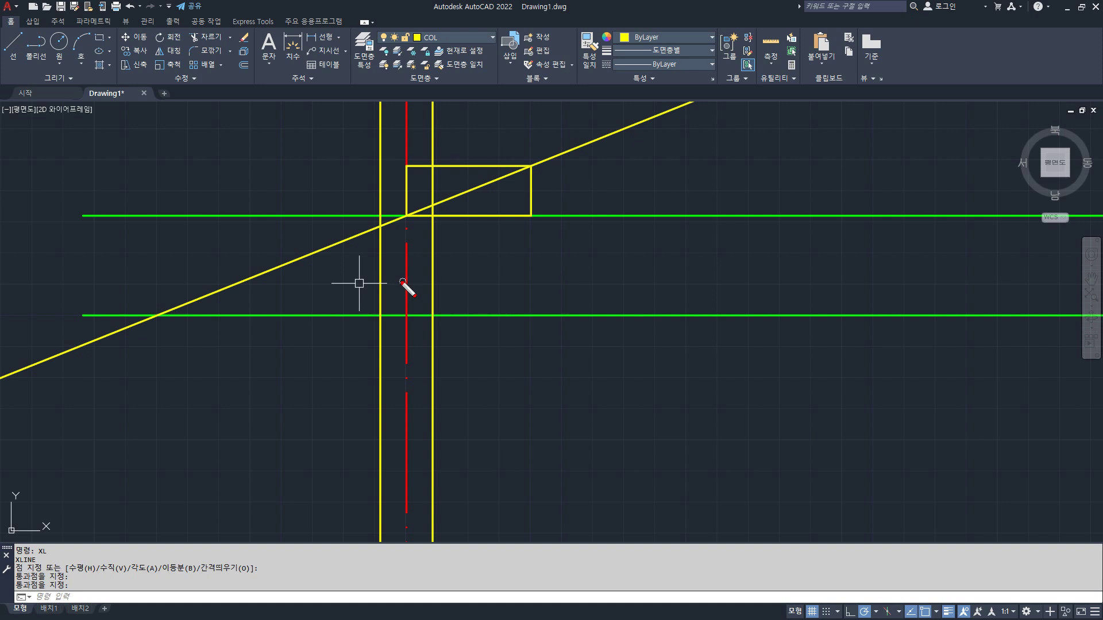
mouse_move(409, 244)
mouse_down()
mouse_move(409, 286)
mouse_move(278, 272)
mouse_move(288, 290)
mouse_up()
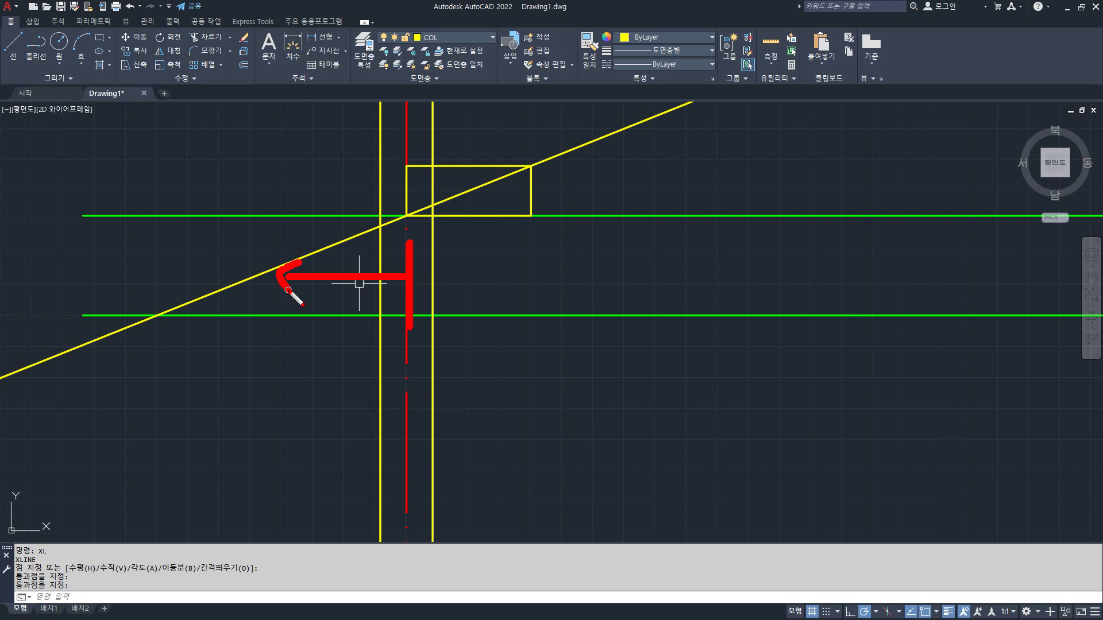
key(Escape)
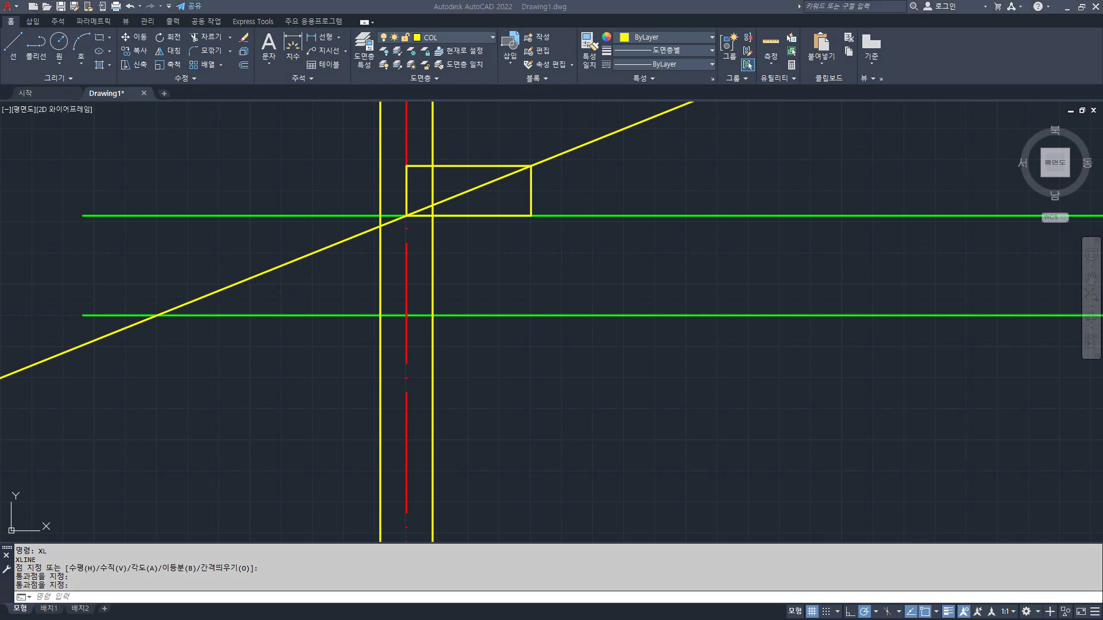
- Switch to the exam sheet in Chrome and review the eave overhang, roof slope, ceiling height, insulation thickness and canopy conditions
key(alt+Tab)
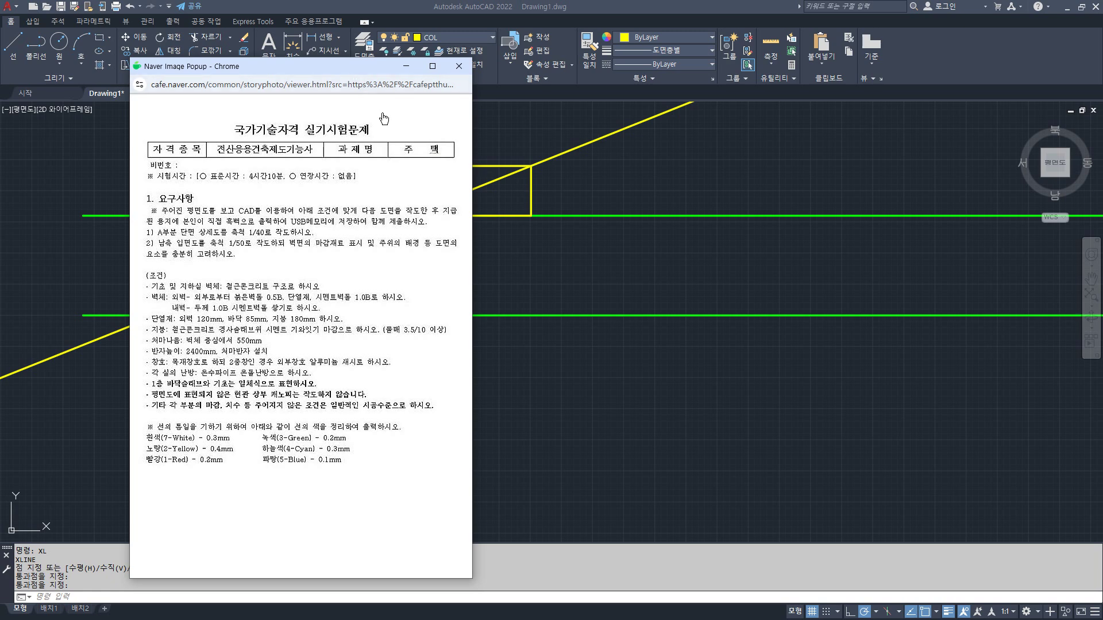
key(ctrl+2)
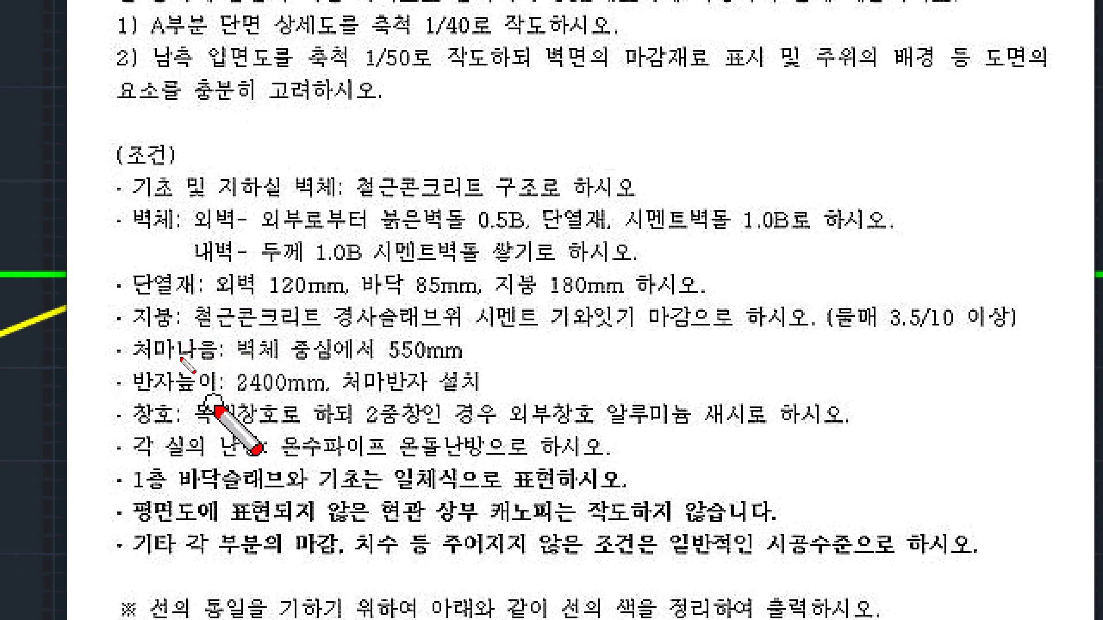
drag(460, 365, 363, 362)
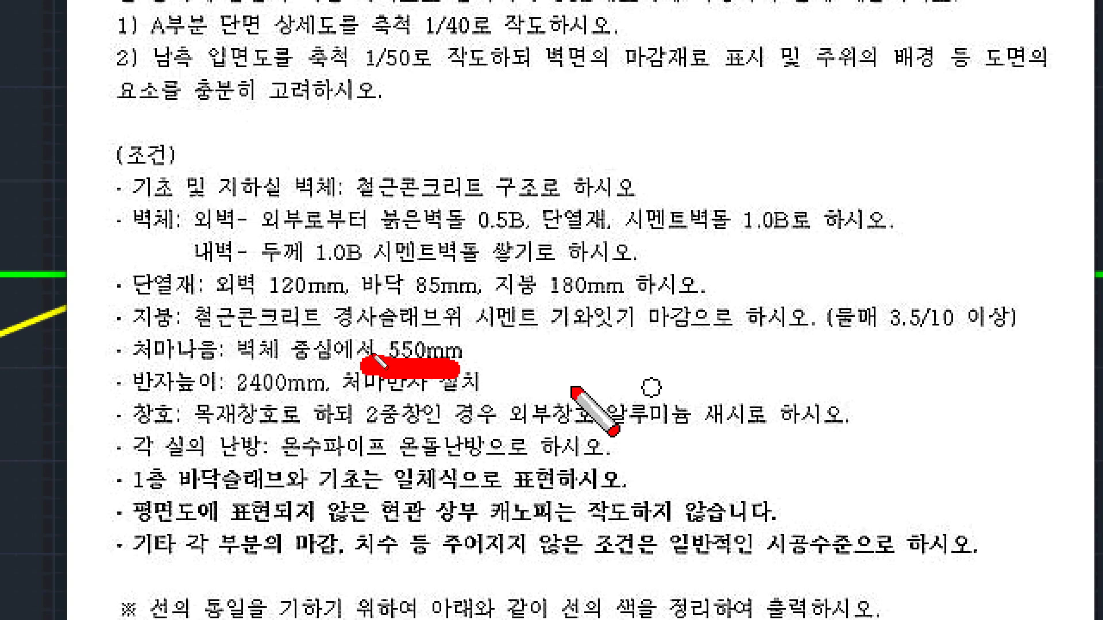
drag(969, 341, 868, 344)
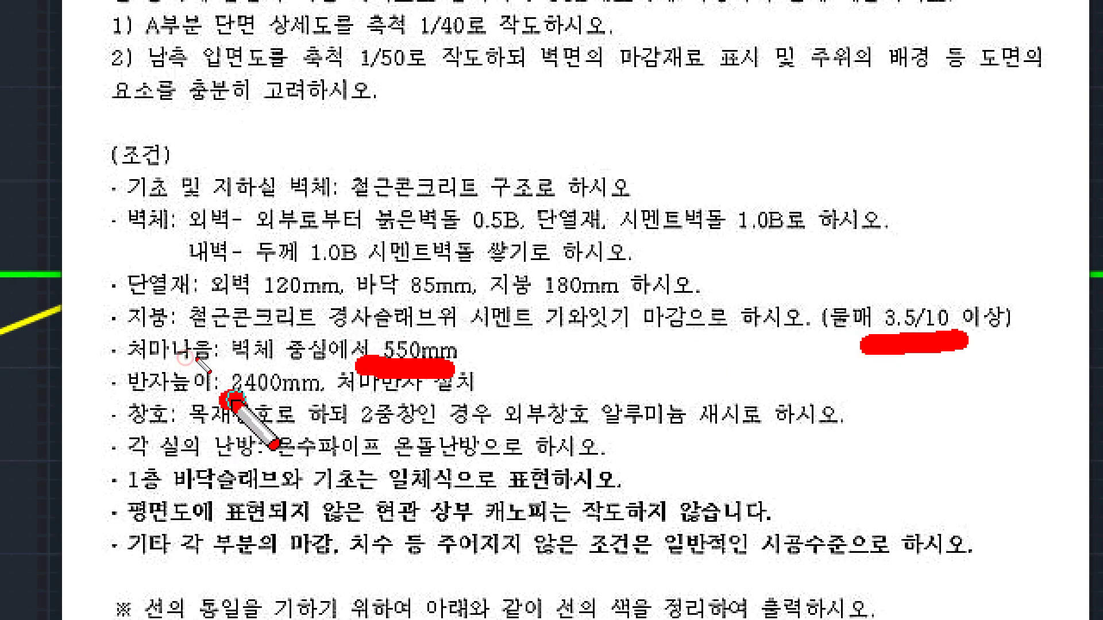
drag(223, 396, 316, 397)
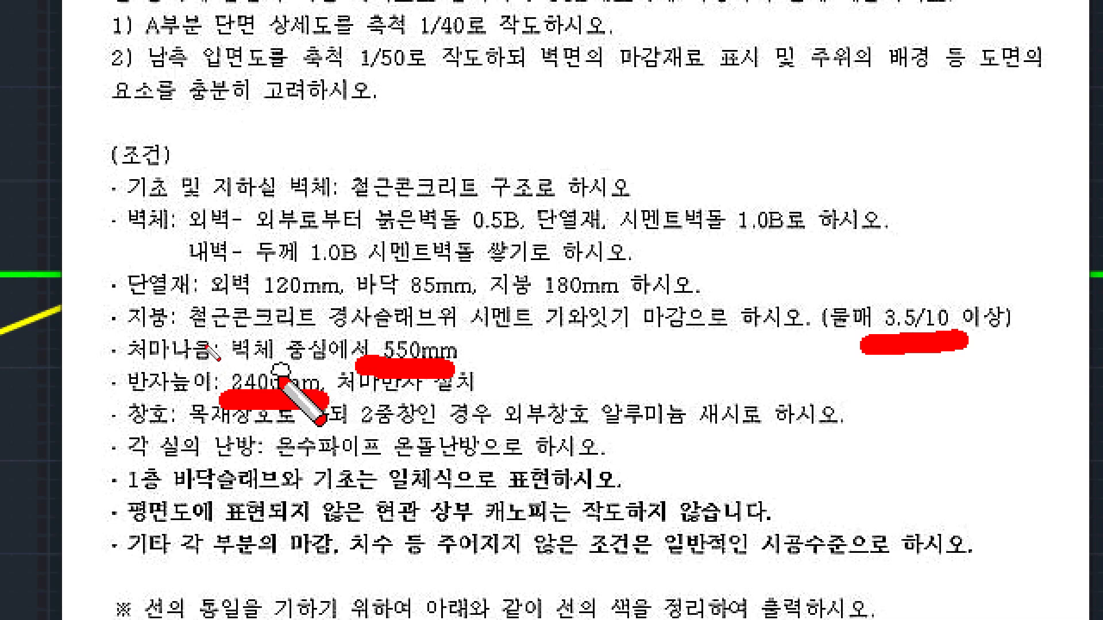
drag(265, 306, 317, 309)
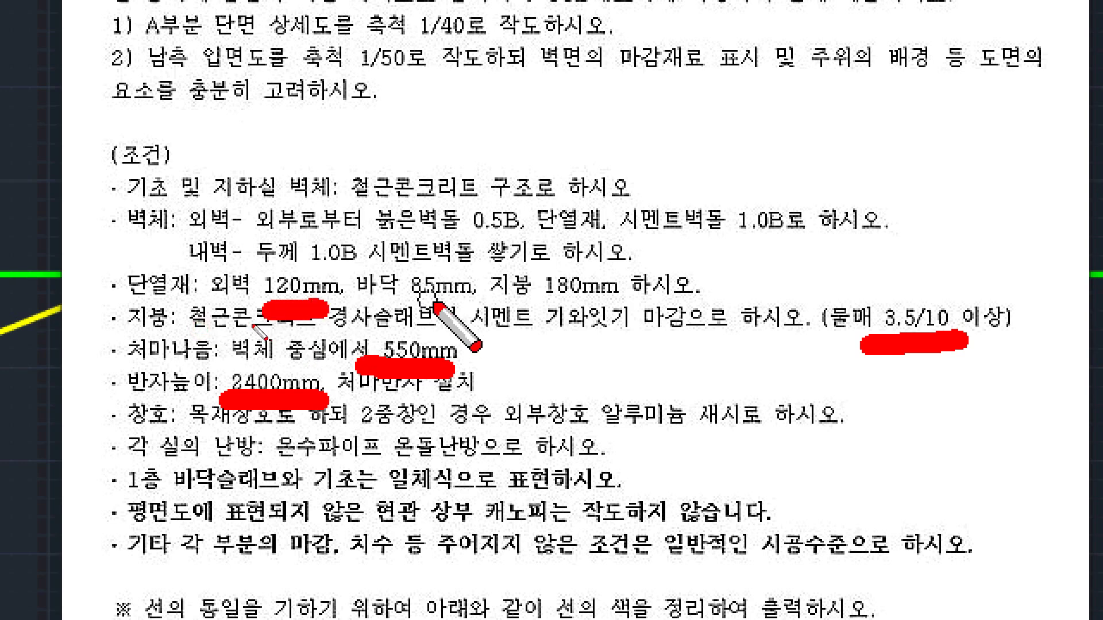
drag(390, 305, 591, 310)
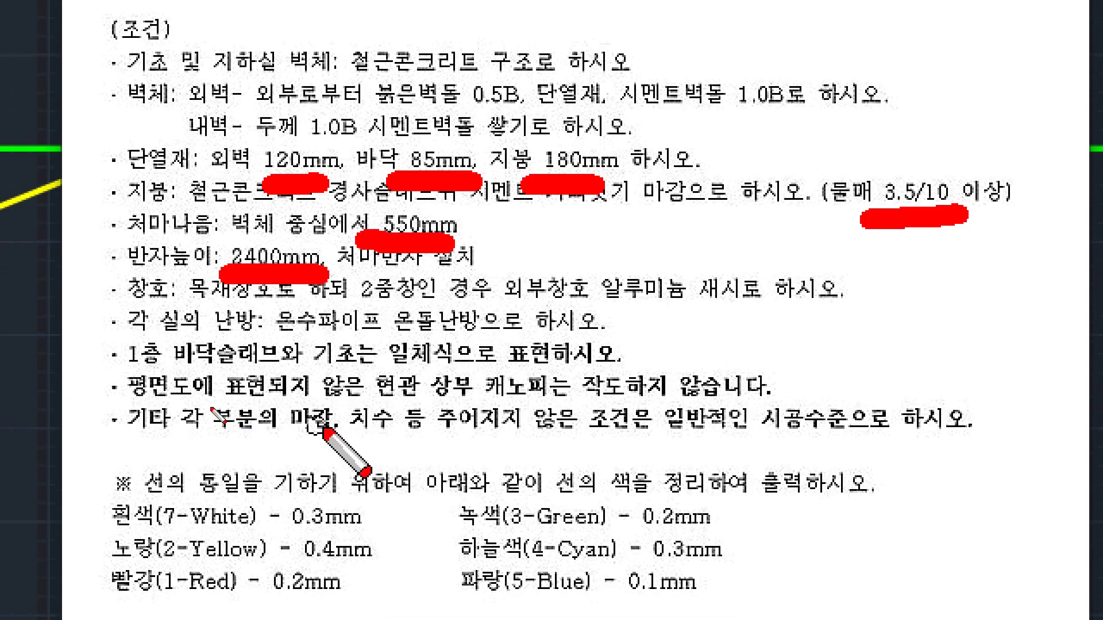
drag(148, 409, 586, 406)
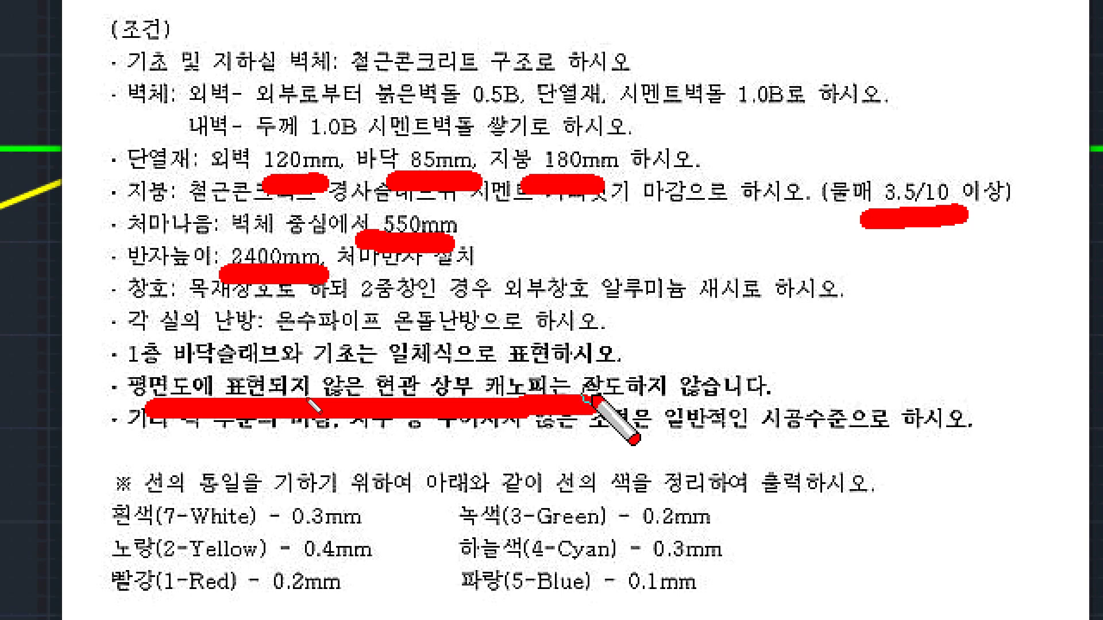
key(Escape)
- Switch back to AutoCAD and offset the red wall centerline 600 toward the outside of the wall
key(alt+Tab)
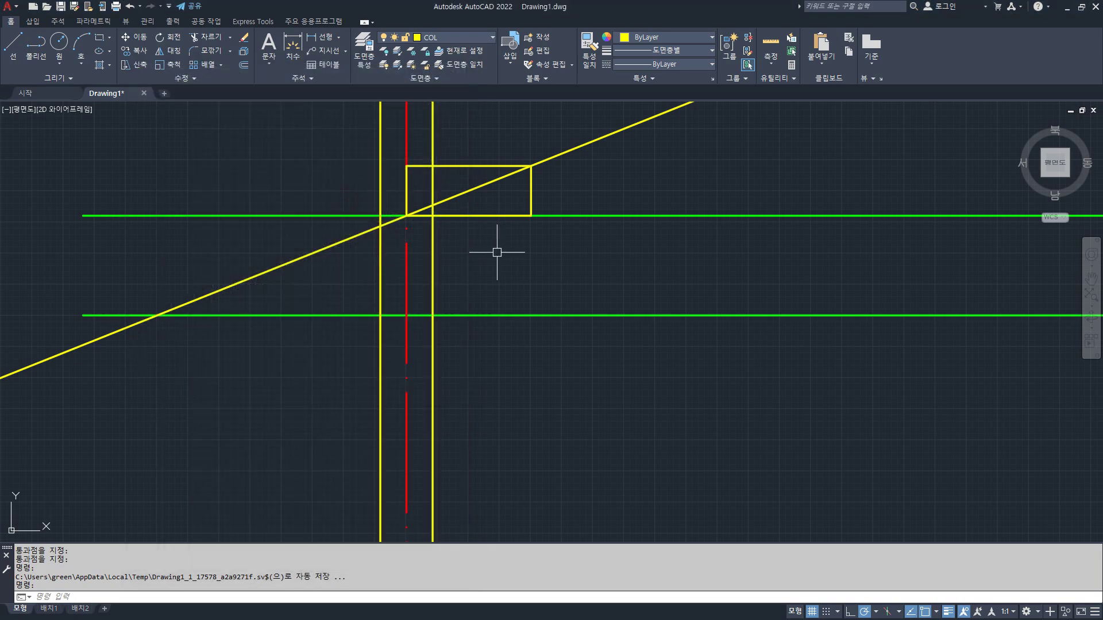
text(o)
key(Return)
text(600)
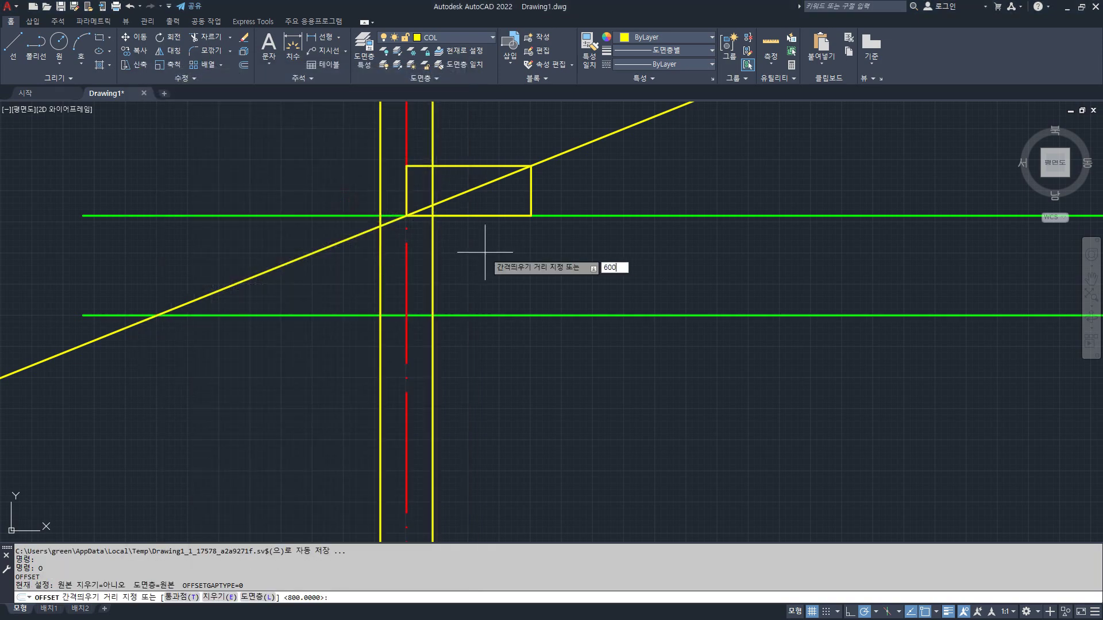
key(Return)
click(406, 270)
click(393, 276)
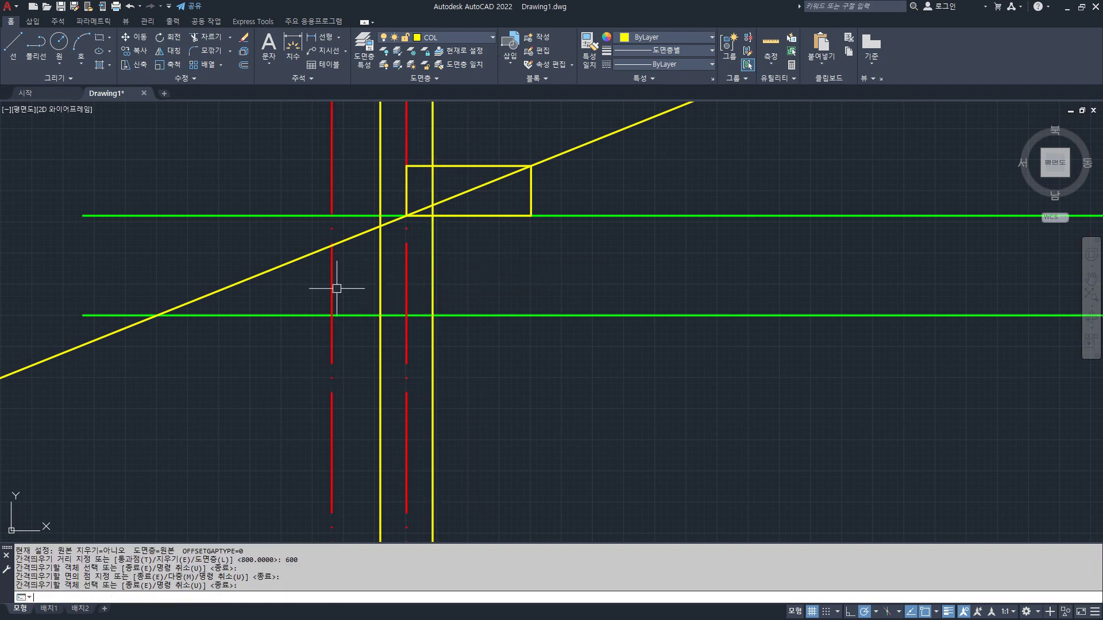
- Match the properties of the line offset for the eave overhang to the yellow roof slope line
right_click(338, 290)
click(368, 315)
text(ma)
key(Return)
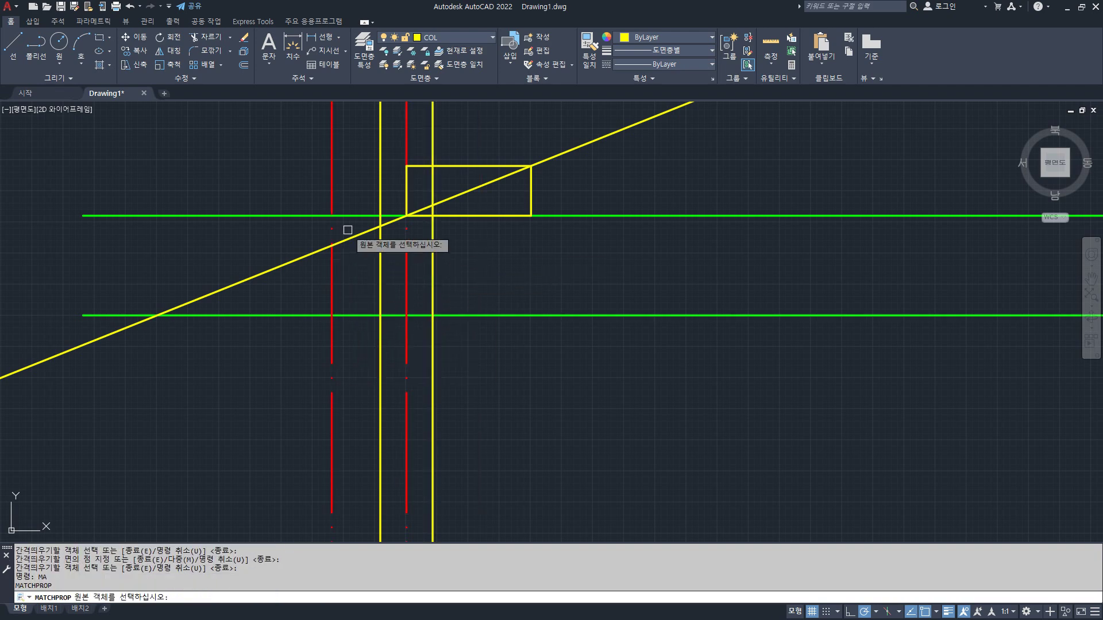
click(343, 240)
click(336, 289)
scroll(336, 289, up, 2)
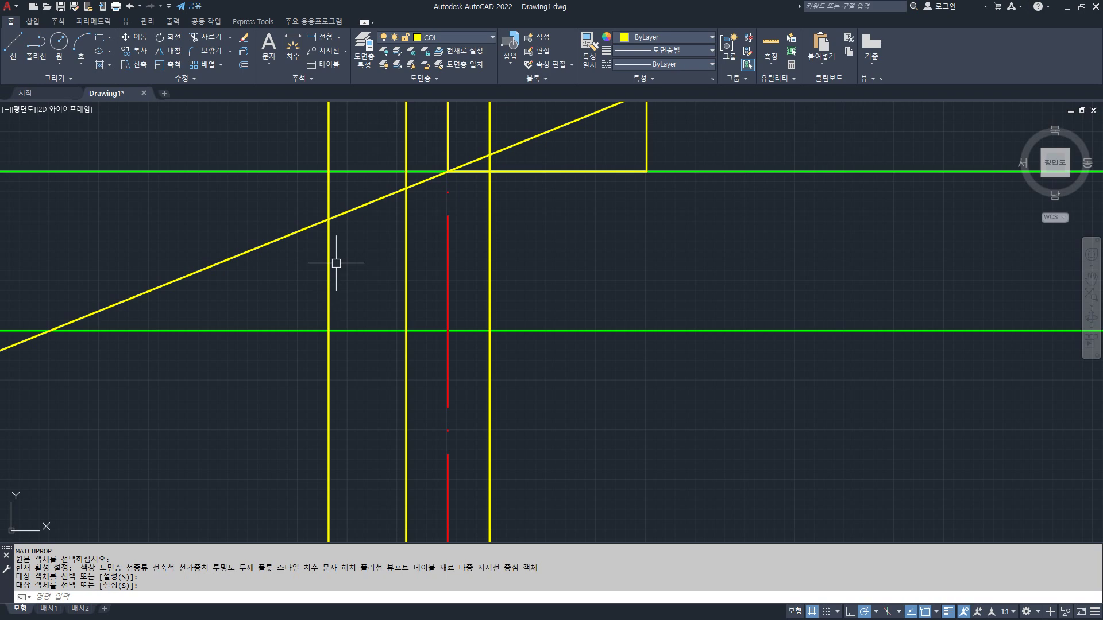
key(Return)
text(f)
key(Return)
click(344, 226)
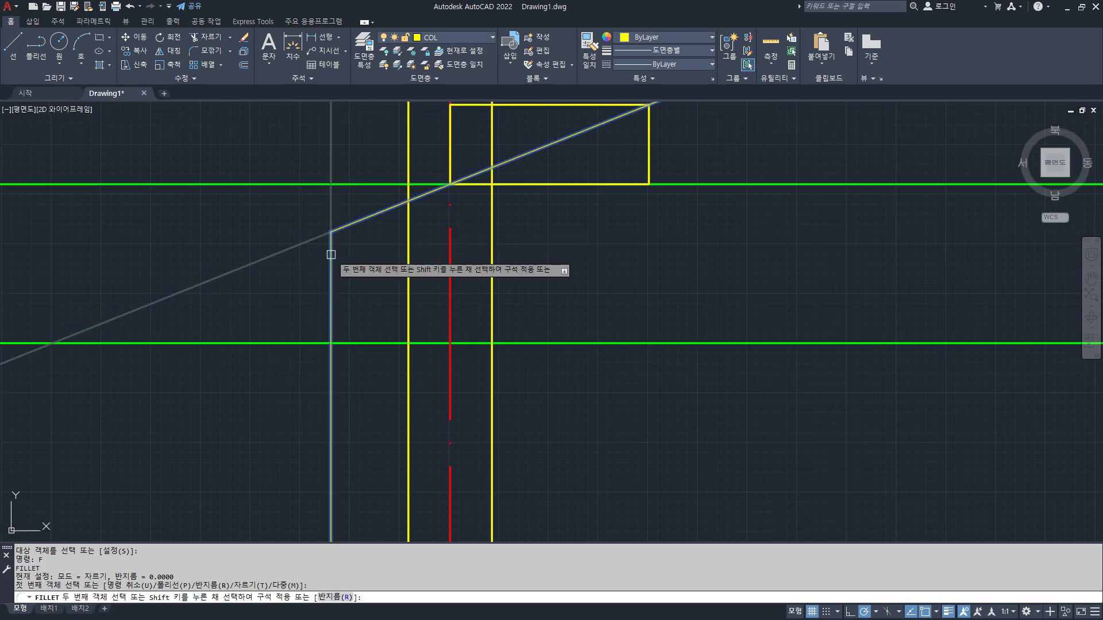
key(Escape)
- Undo the property match on the line offset for the eave overhang
key(ctrl+z)
key(ctrl+z)
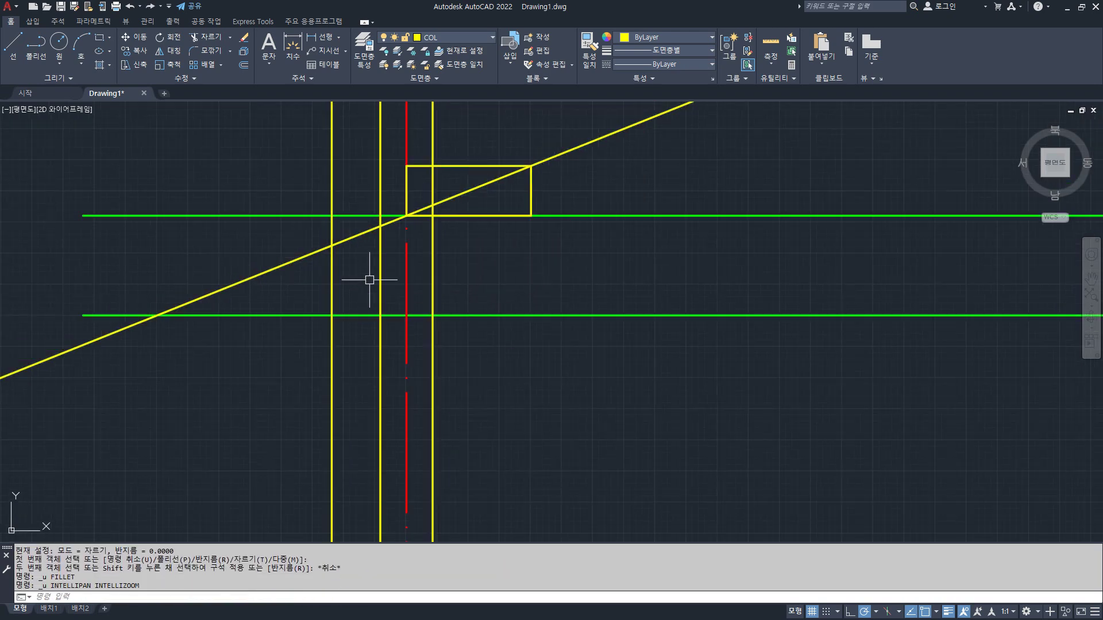
key(ctrl+z)
- Draw the eave end from the overhang line's intersection with the roof slope: 250 down, 150 toward the wall, and straight up to the slope line
scroll(332, 255, up, 4)
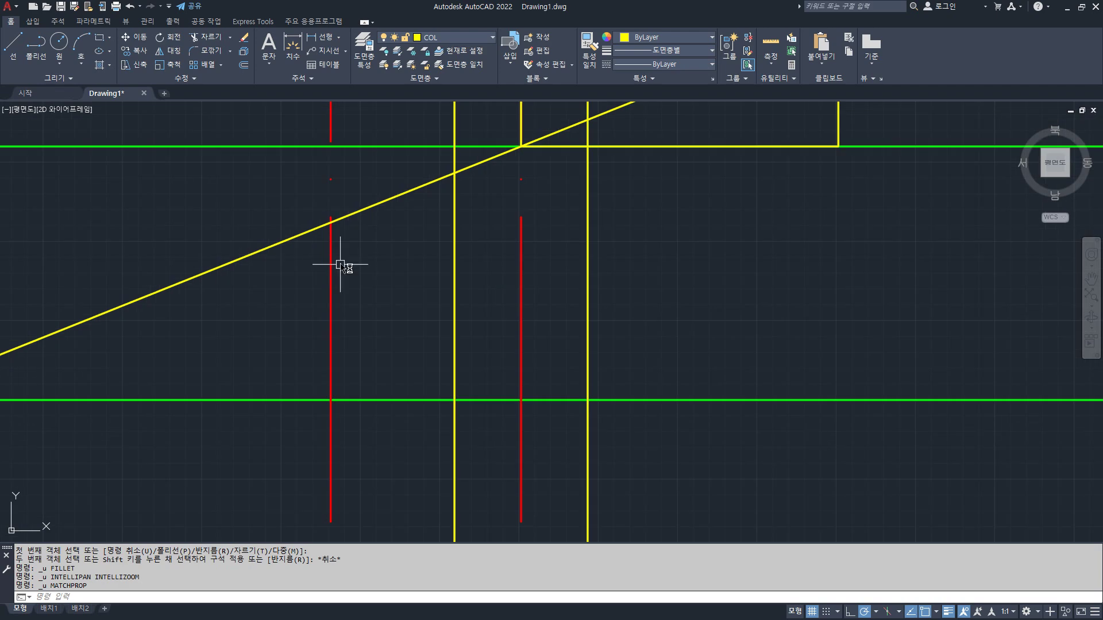
text(l)
key(Return)
click(332, 223)
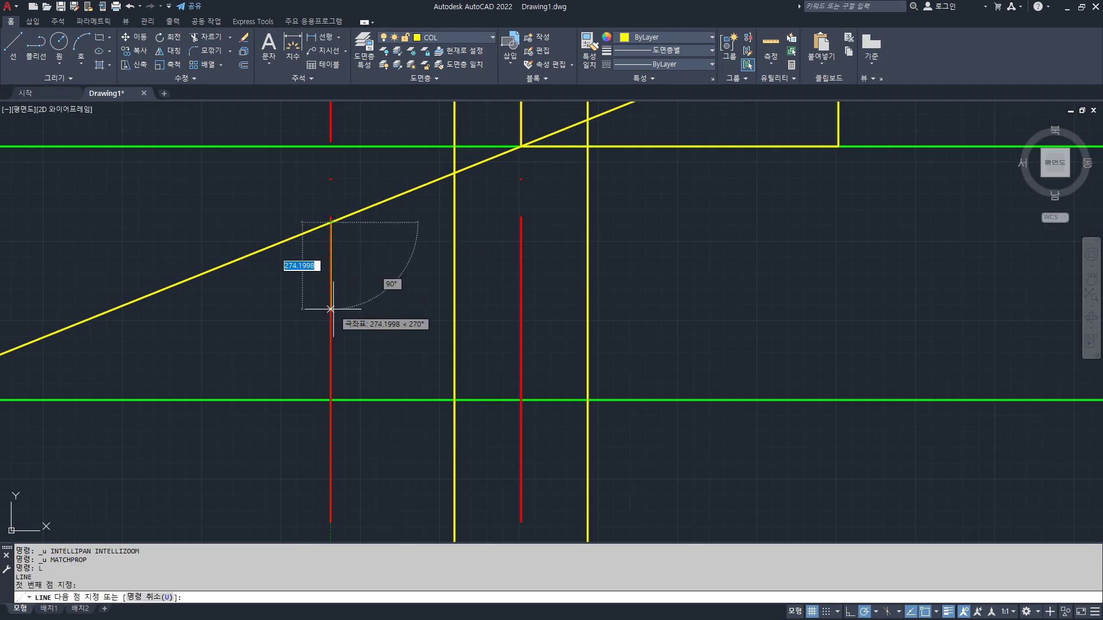
text(250)
key(Return)
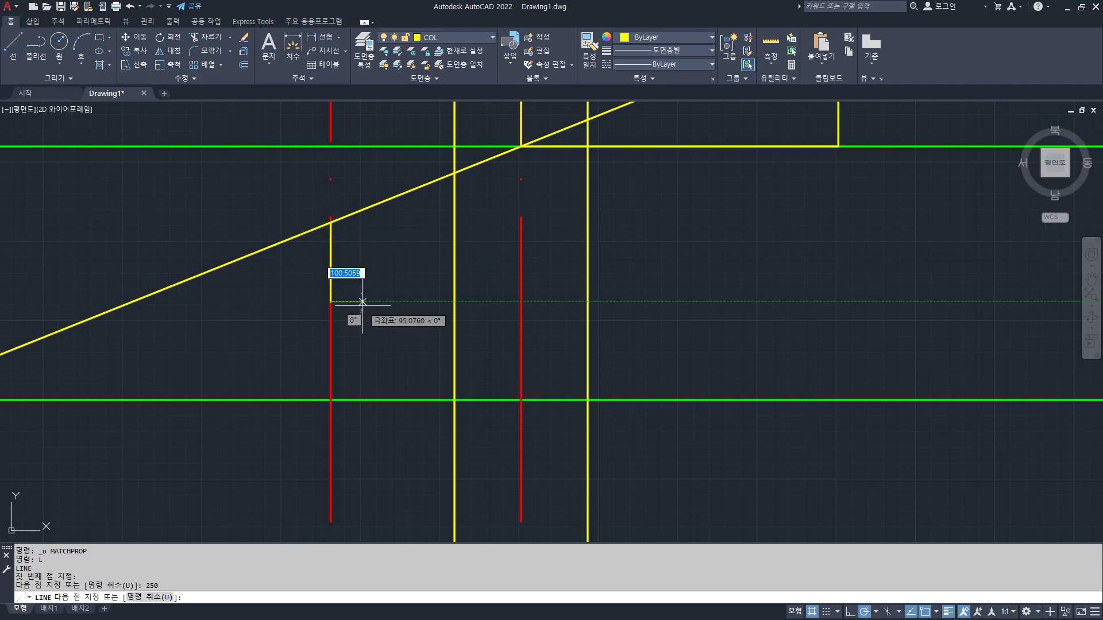
text(150)
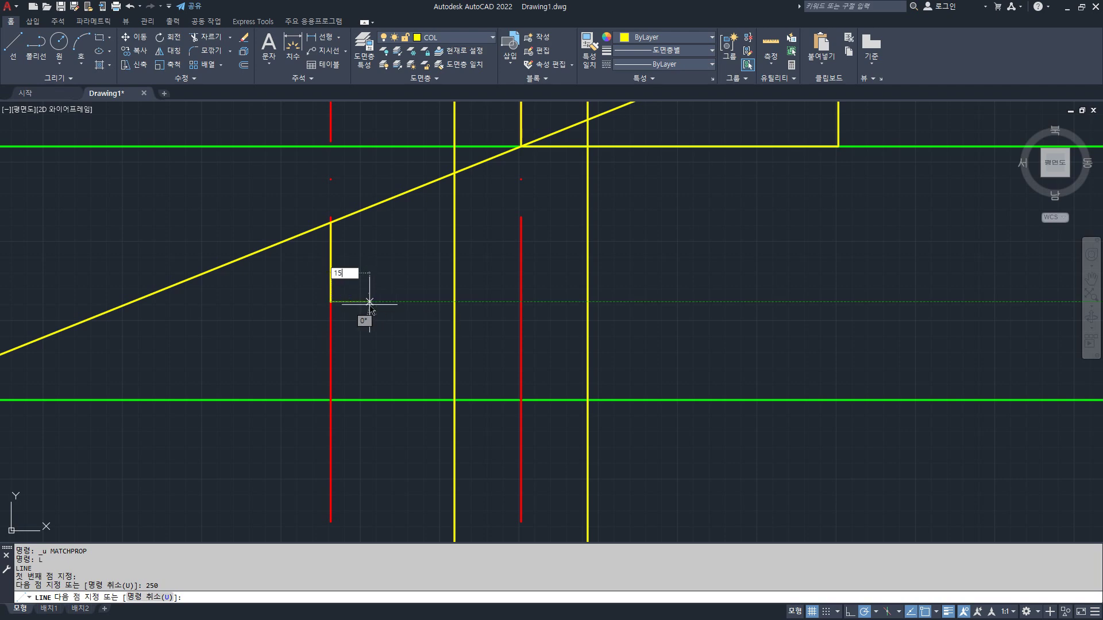
key(Return)
click(378, 204)
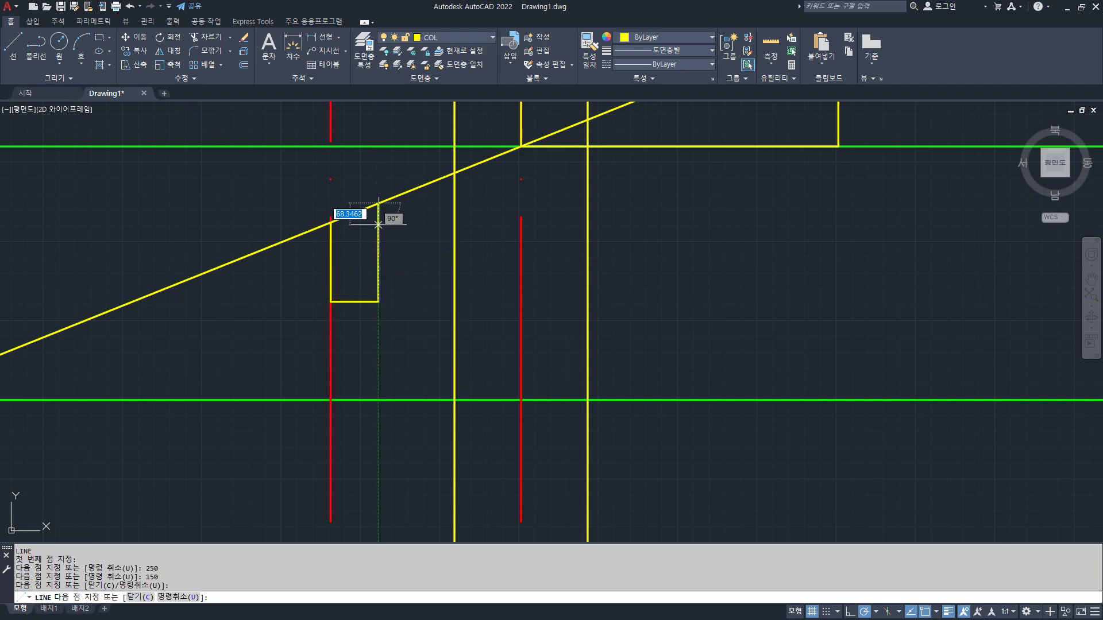
key(Return)
- Offset the roof slope line 150 downward to form the underside of the roof slab
text(o)
key(Return)
text(150)
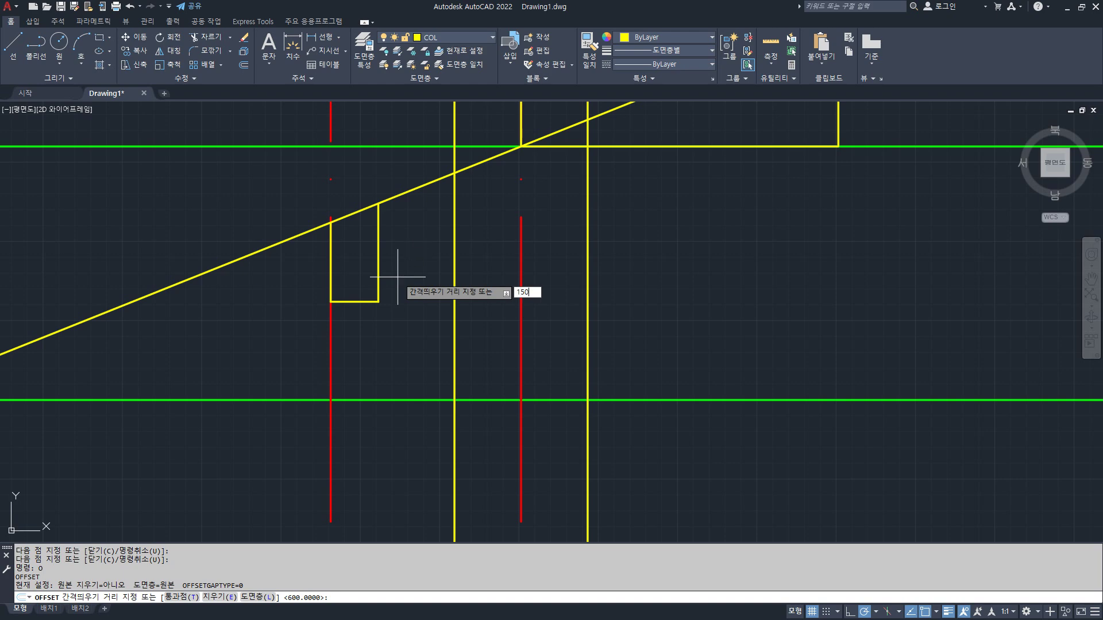
key(Return)
click(404, 195)
click(404, 238)
key(Return)
- Fillet the roof slab's underside line with the inner vertical line of the eave end into a sharp corner
text(f)
key(Return)
click(394, 247)
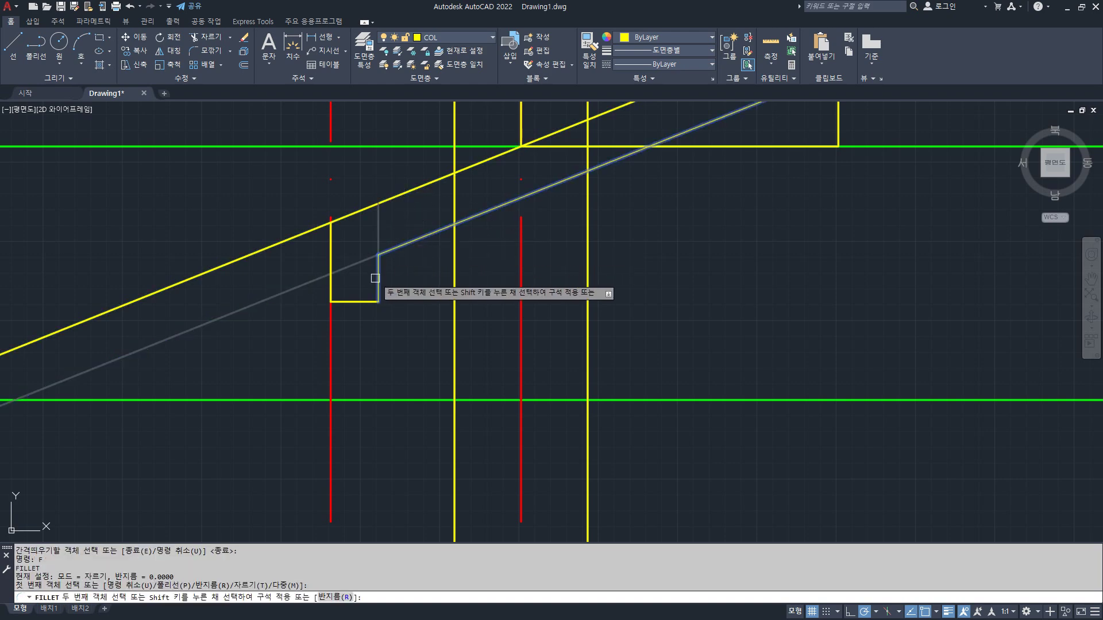
- Fillet the eave's two vertical edges to the lower and upper sloped roof lines with sharp corners, radius 0
click(376, 276)
key(Return)
click(331, 244)
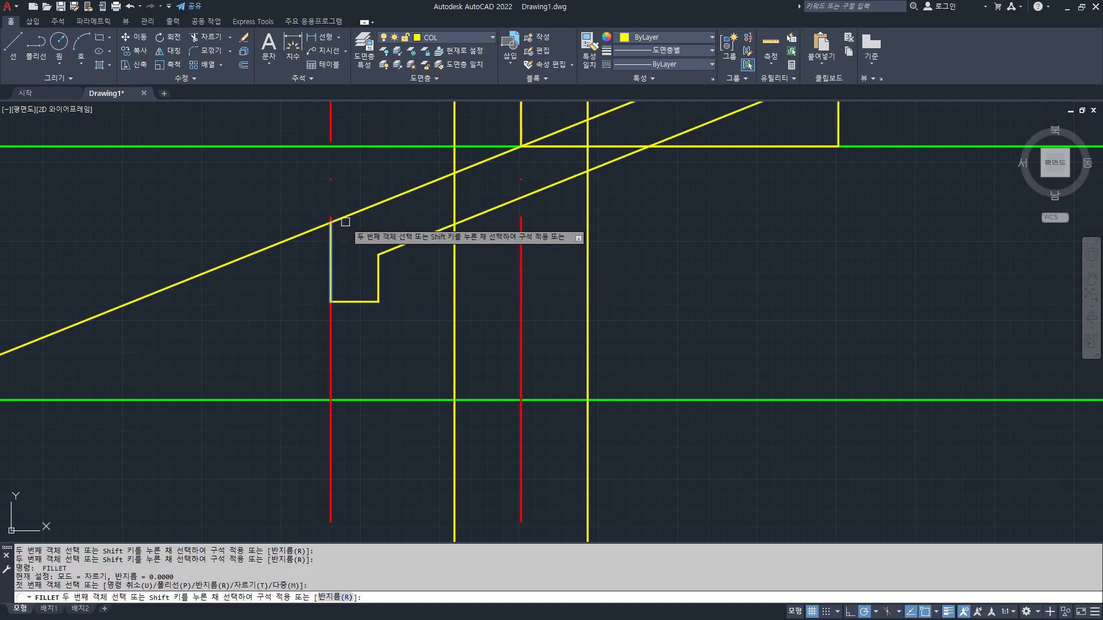
click(351, 216)
middle_drag(315, 276, 249, 307)
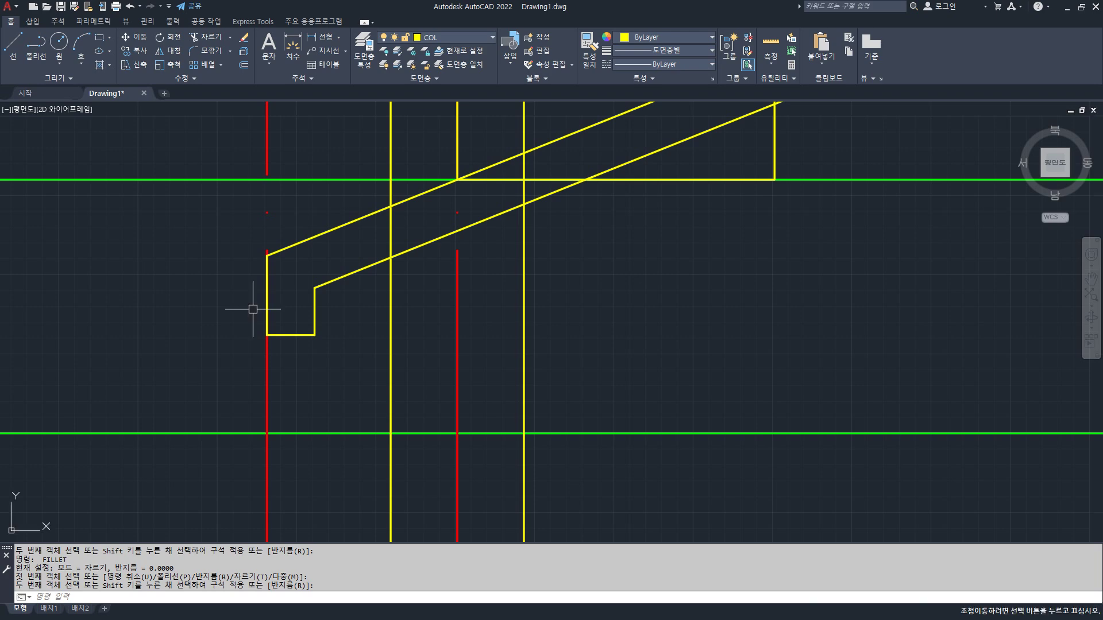
- Erase the construction rectangle with the green level line through its base, and the red centre line at the eave end
middle_drag(564, 276, 472, 300)
scroll(472, 300, down, 2)
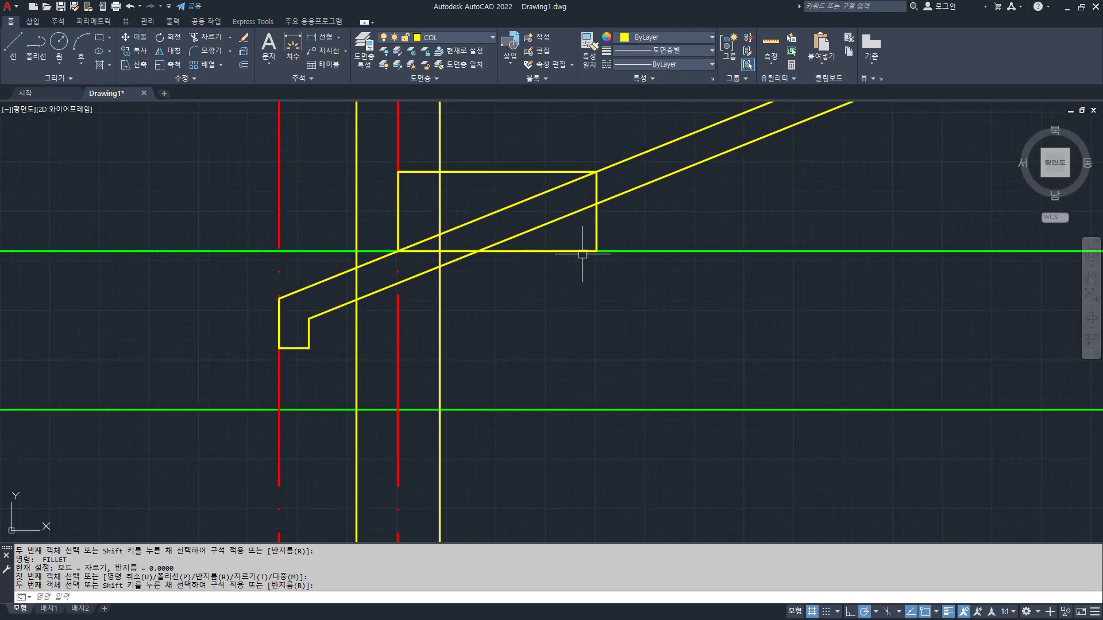
click(595, 252)
click(586, 244)
text(e)
key(Return)
click(295, 214)
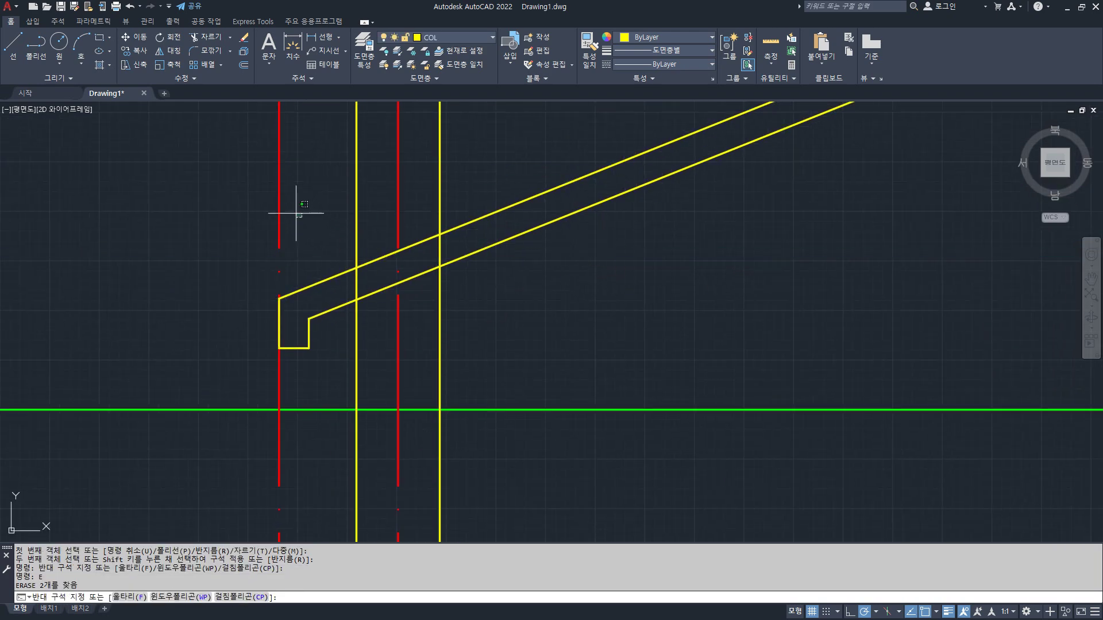
click(261, 190)
text(e)
key(Return)
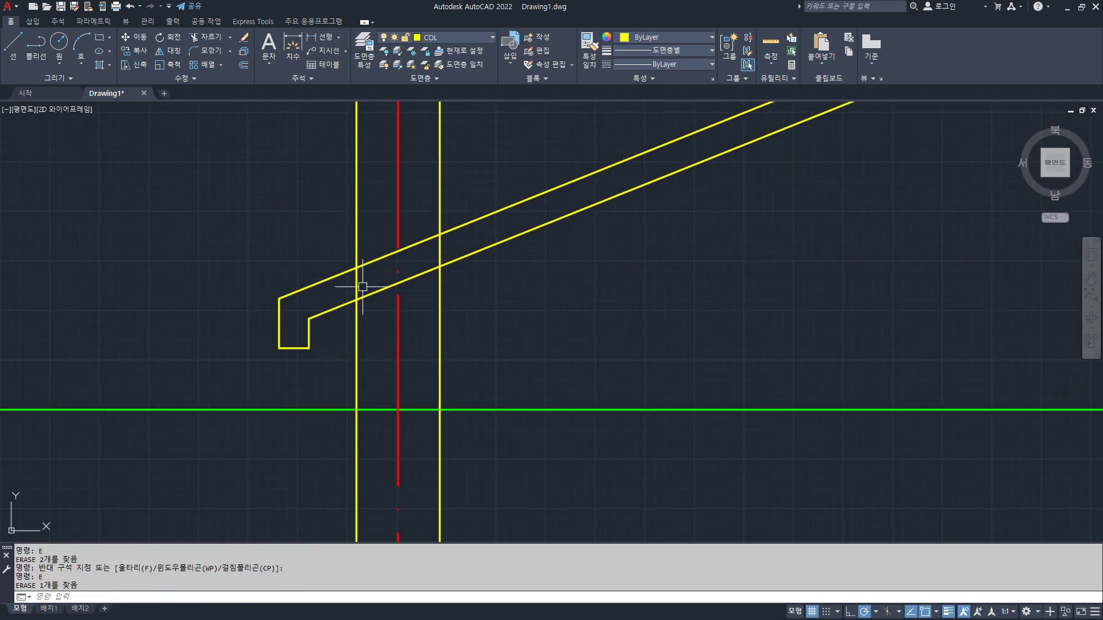
- Trim the lower roof slab line where it crosses the wall, starting from the outer wall line
text(tr)
key(Return)
click(357, 287)
key(Return)
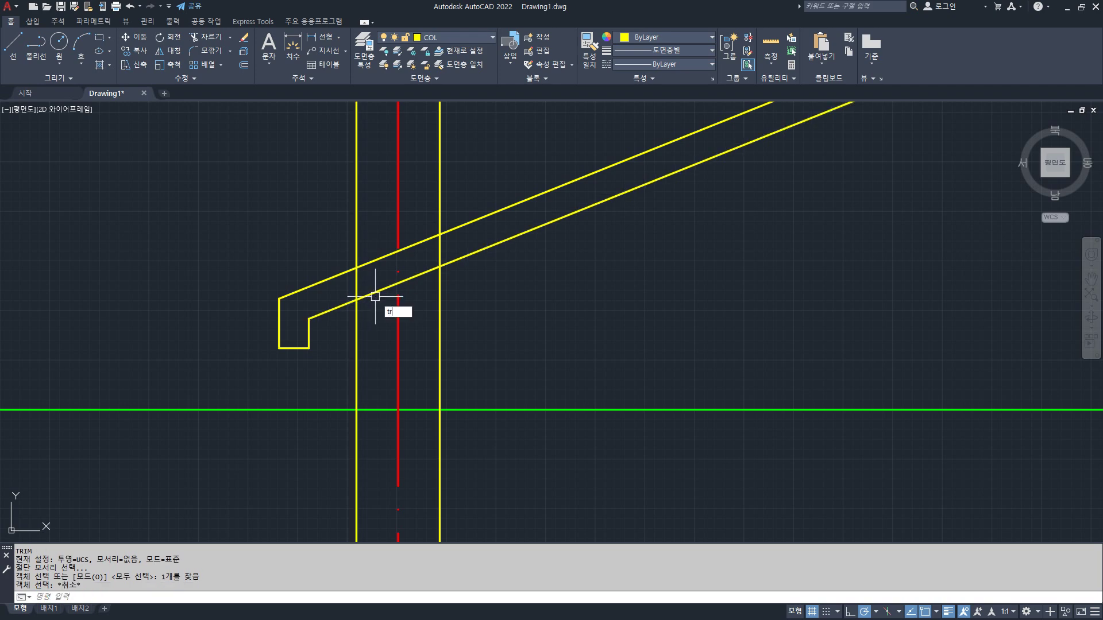
click(372, 293)
key(Escape)
- Fillet both yellow wall lines to the underside of the roof slab with radius 0 corners
text(f)
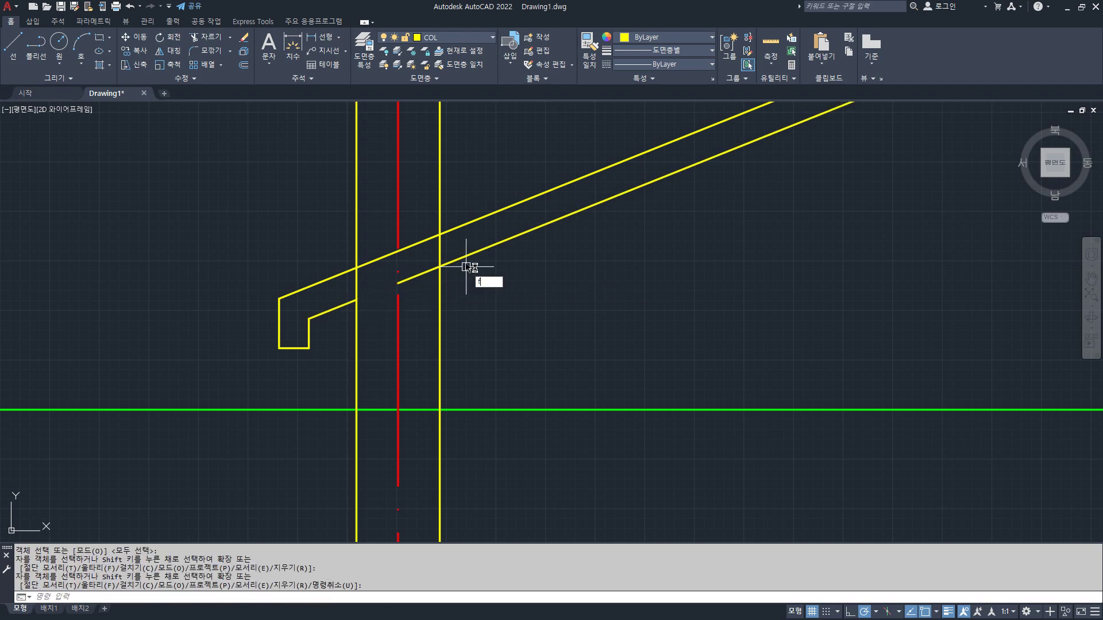
key(Return)
click(463, 257)
click(439, 287)
key(Return)
click(349, 302)
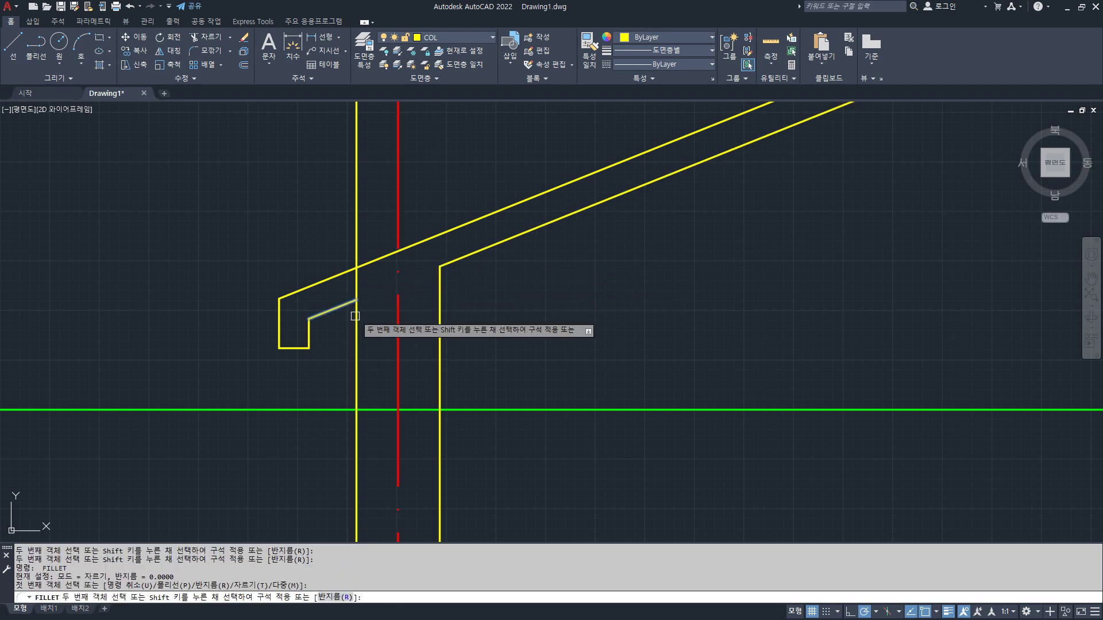
click(357, 315)
scroll(543, 318, down, 2)
middle_drag(543, 317, 489, 245)
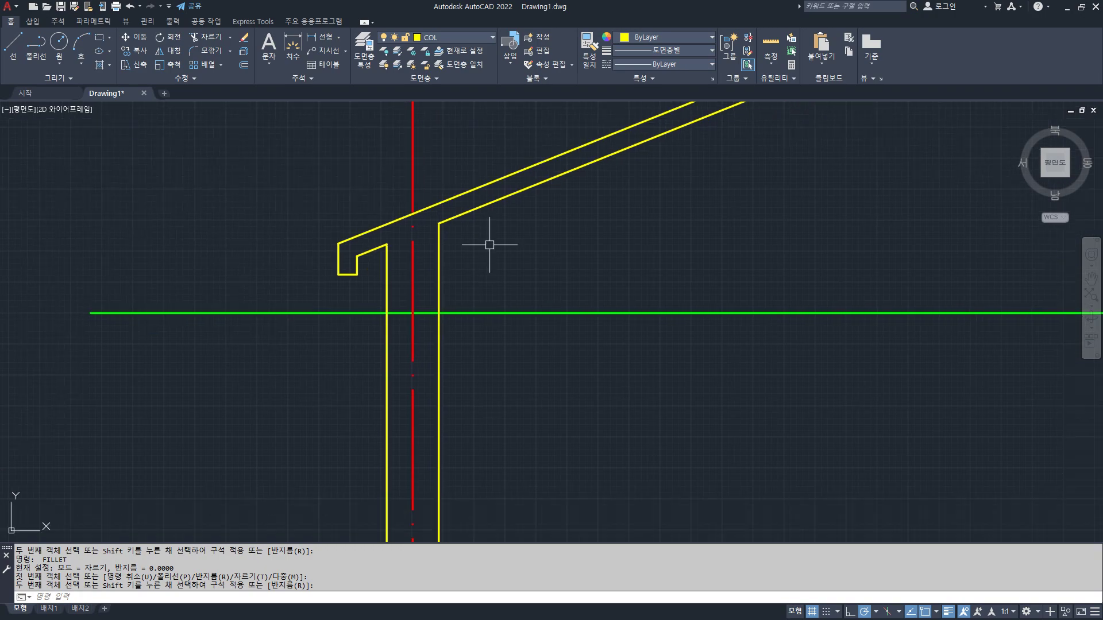
- Trim both yellow wall lines away between the bottom of the beam and the floor
middle_drag(484, 358, 463, 288)
text(tr)
key(Return)
key(Return)
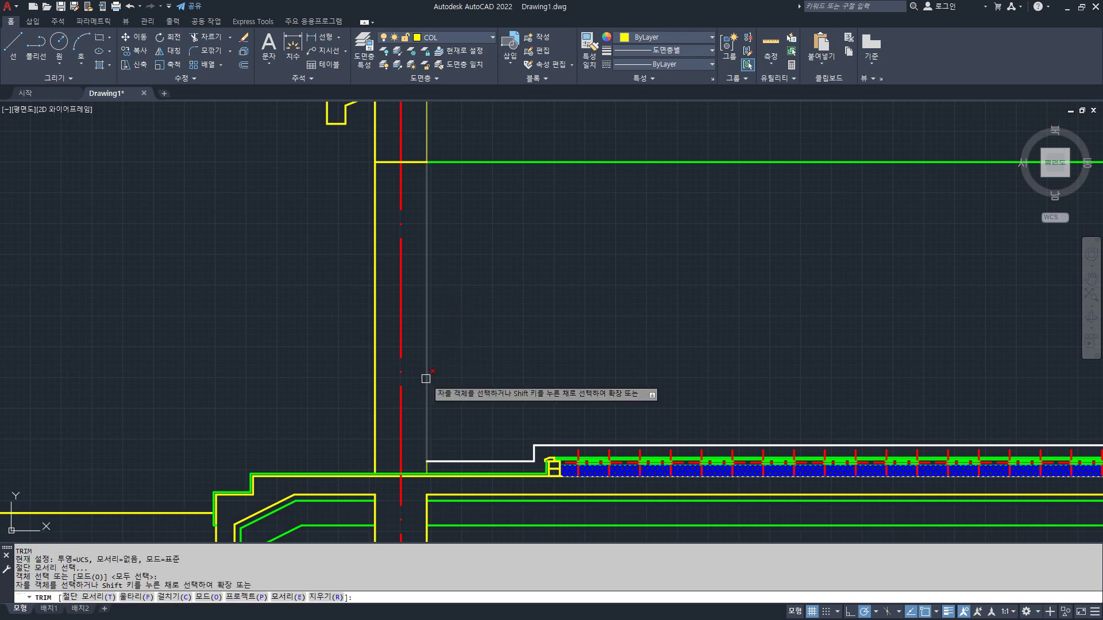
click(427, 381)
click(372, 382)
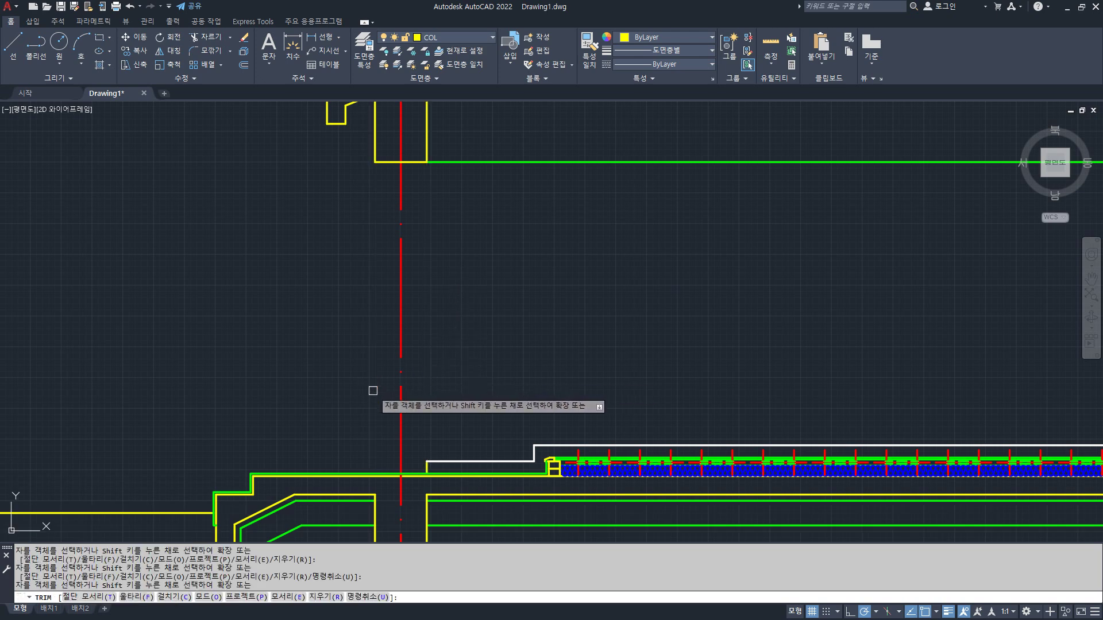
scroll(391, 494, up, 2)
key(Return)
- Erase the short leftover stub of the inner wall line at floor level
click(449, 448)
click(463, 471)
click(504, 485)
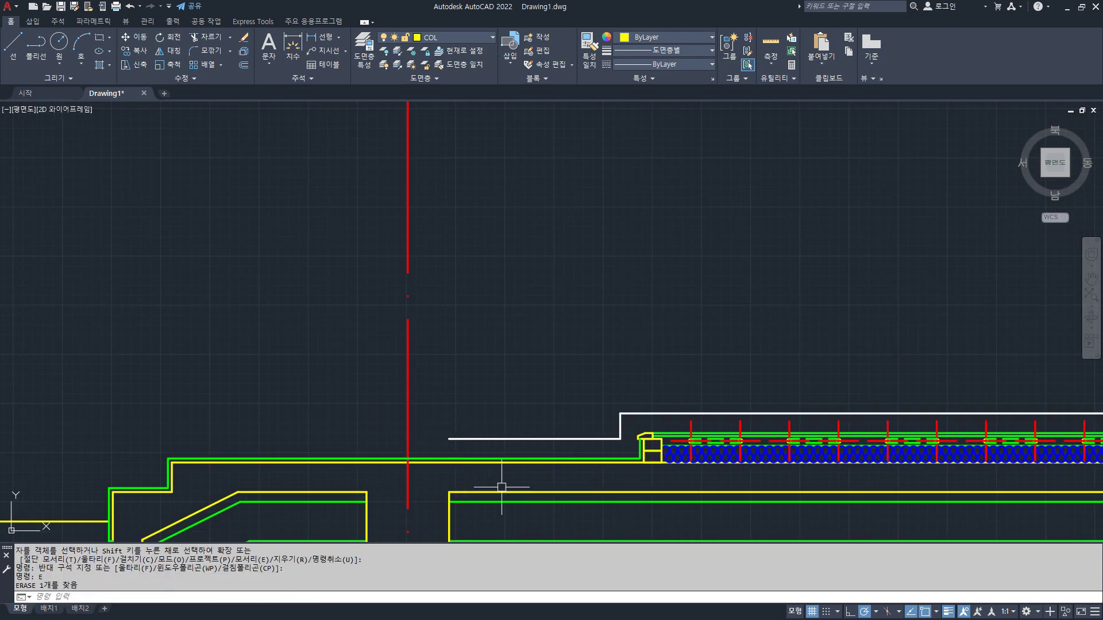
text(e)
key(Return)
- Draw a vertical line from the beam's outer lower corner down to the green floor finish line
scroll(490, 381, down, 2)
text(l)
key(Return)
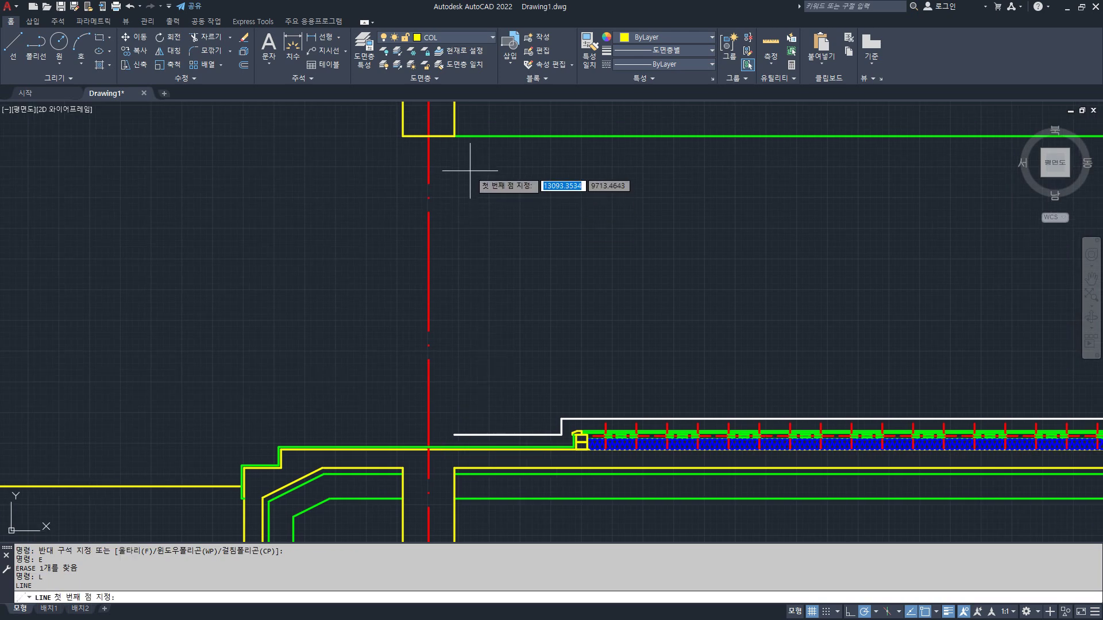
click(403, 168)
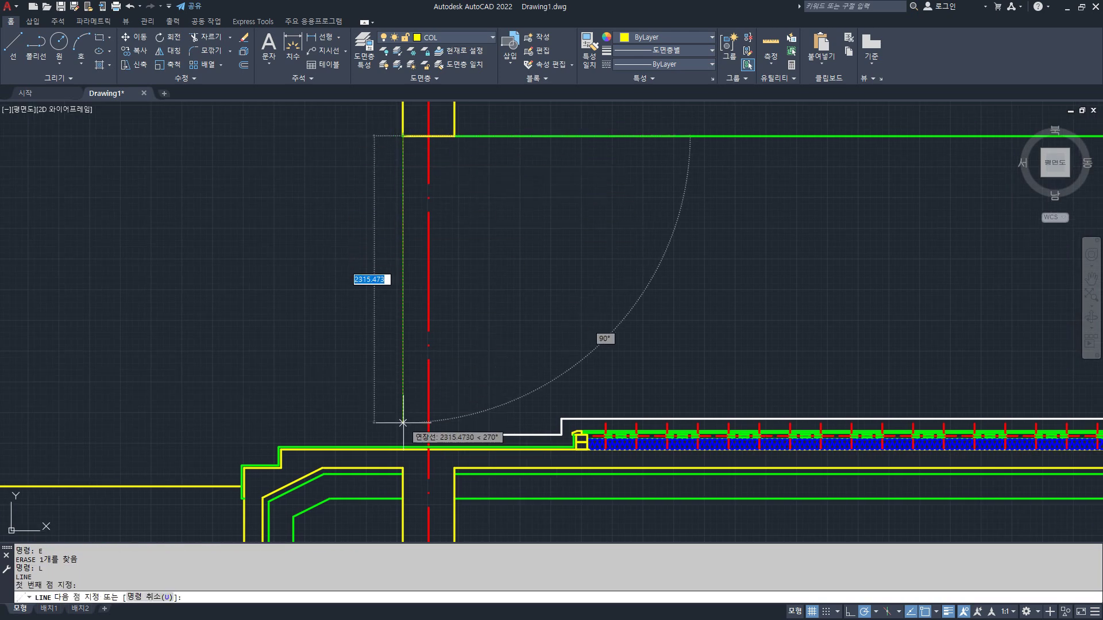
click(403, 446)
key(Return)
- Match the new outer vertical line's properties to the white line above the floor
text(ma)
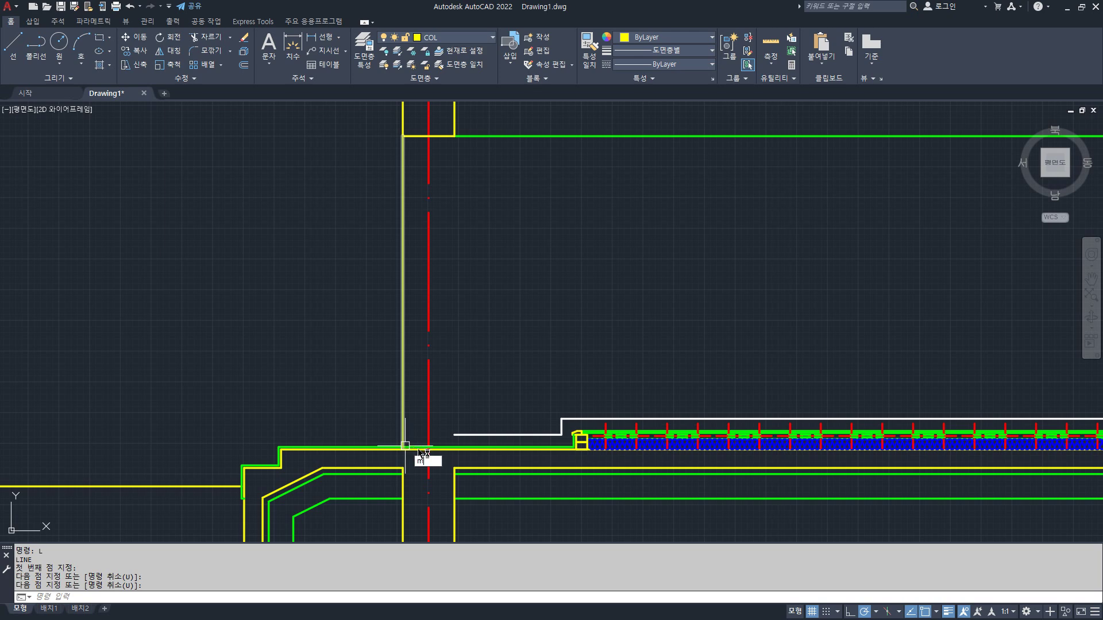
key(Return)
click(460, 434)
click(404, 402)
key(Return)
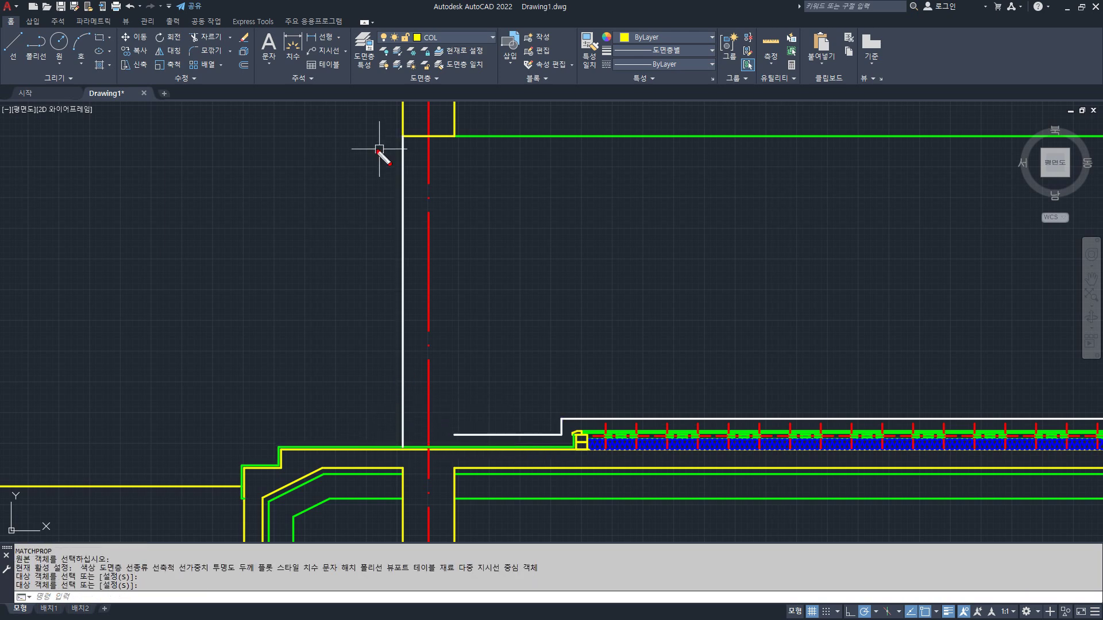
middle_drag(407, 205, 464, 291)
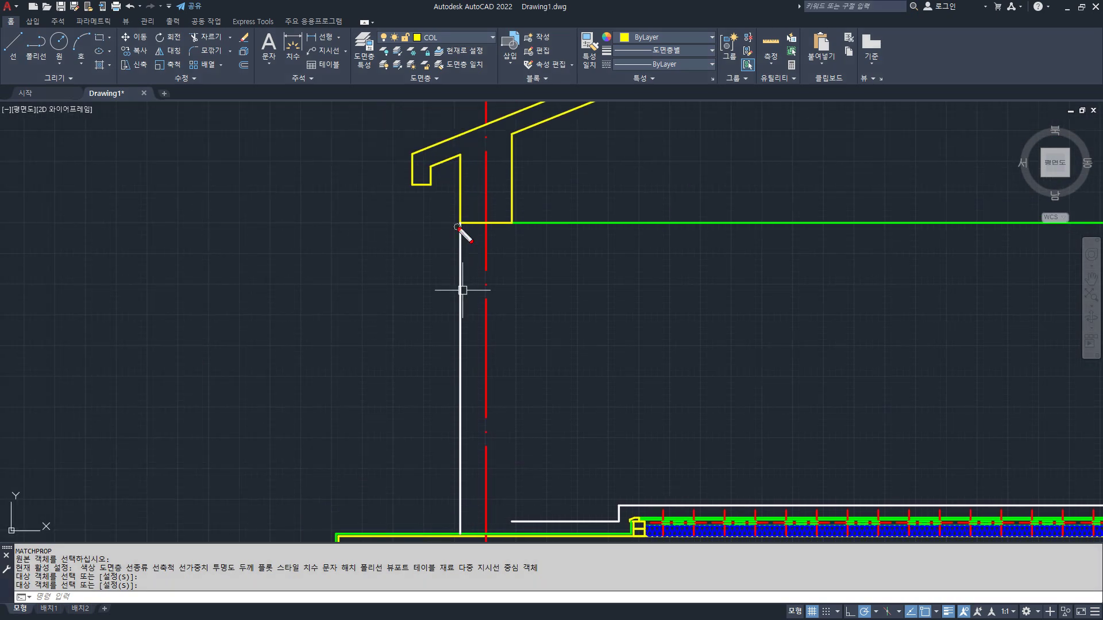
mouse_move(459, 226)
mouse_down()
mouse_move(394, 179)
mouse_move(390, 467)
mouse_move(438, 532)
mouse_up()
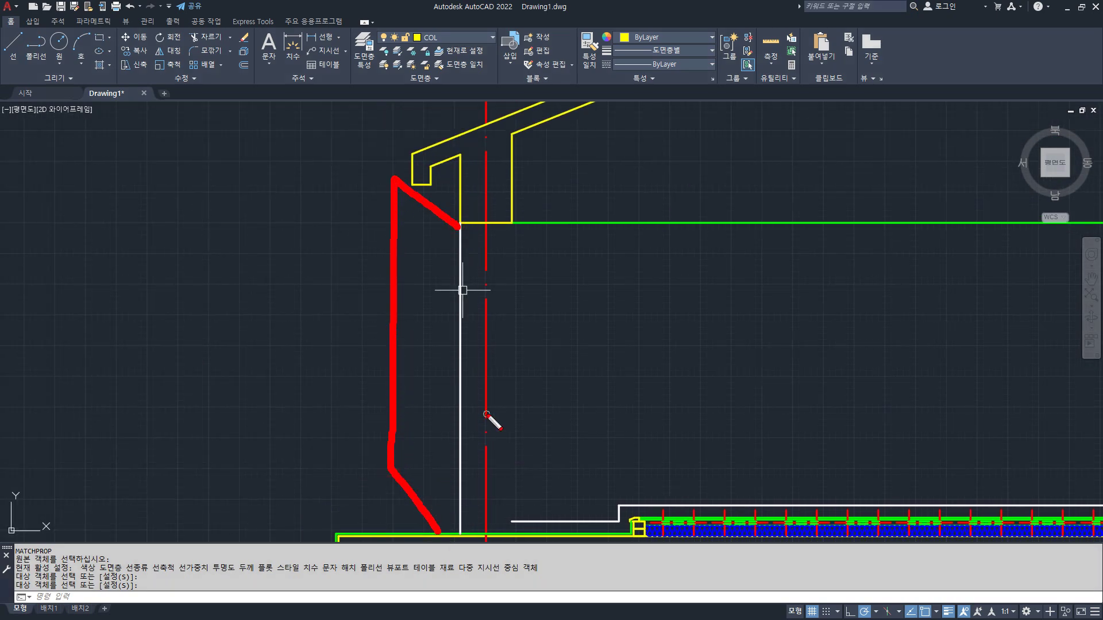
mouse_move(511, 222)
mouse_down()
mouse_move(466, 163)
mouse_move(405, 176)
mouse_up()
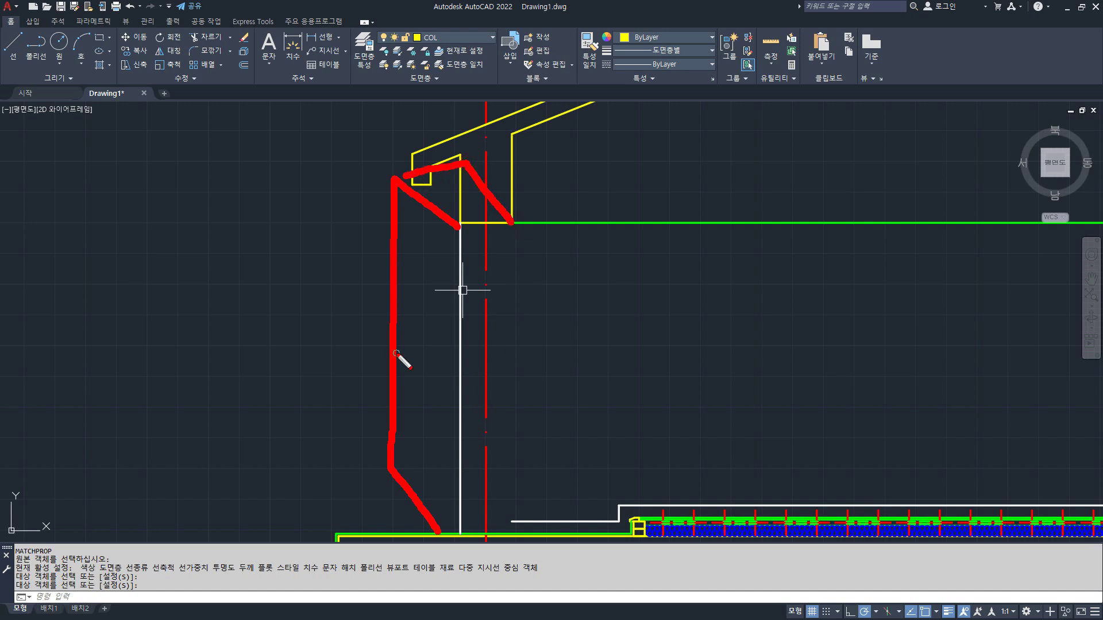
mouse_move(498, 533)
mouse_down()
mouse_move(452, 459)
mouse_move(399, 463)
mouse_up()
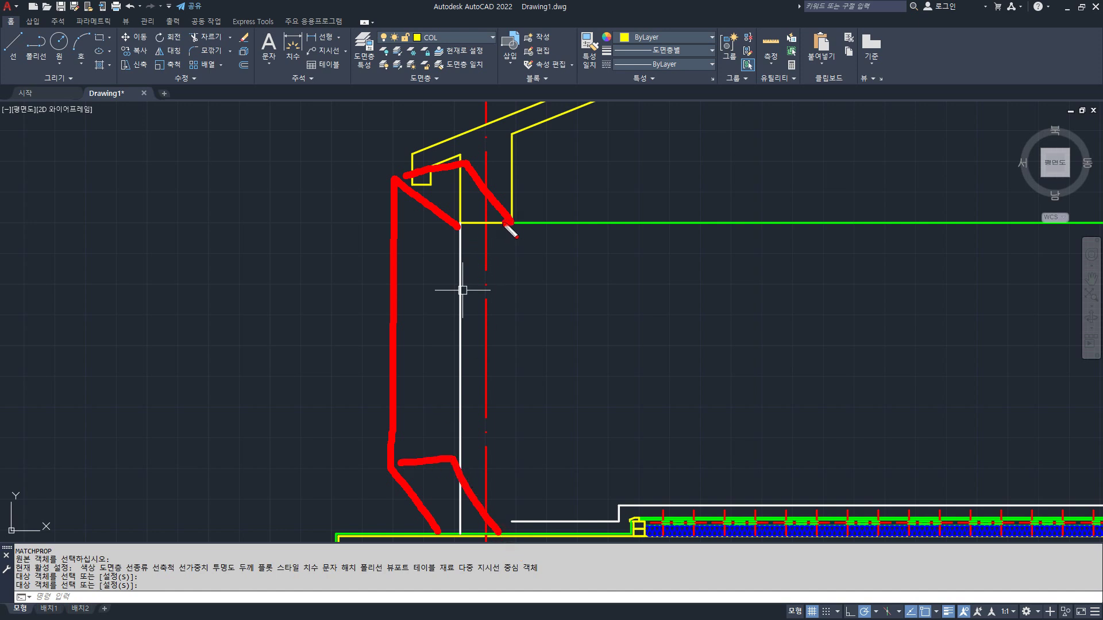
mouse_move(507, 222)
mouse_down()
mouse_move(460, 223)
mouse_move(462, 461)
mouse_up()
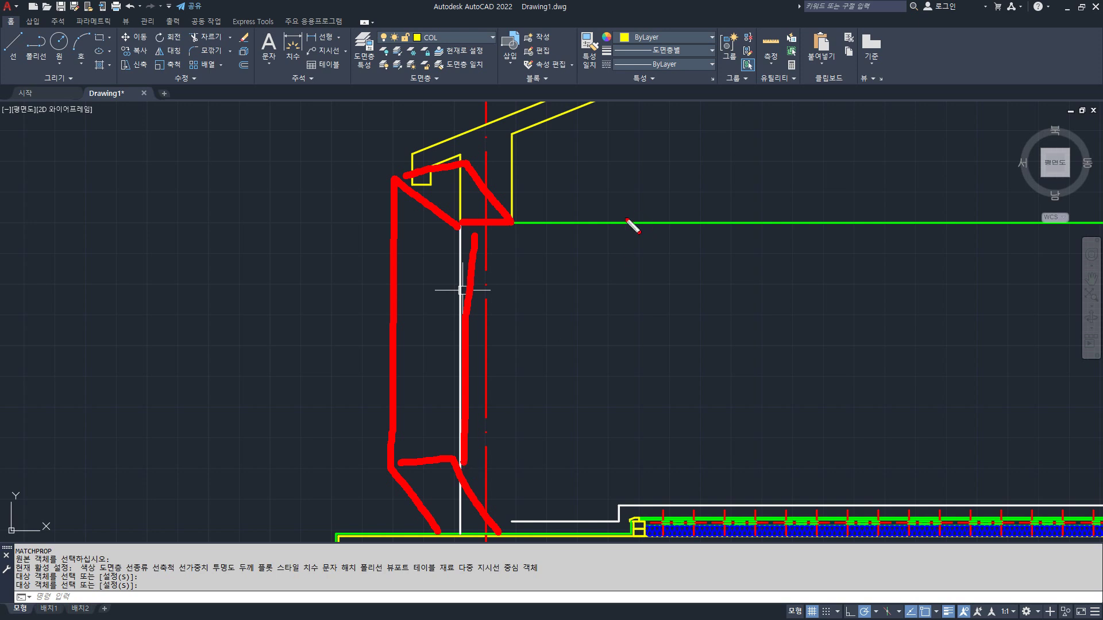
drag(474, 347, 464, 331)
click(403, 354)
drag(405, 361, 395, 358)
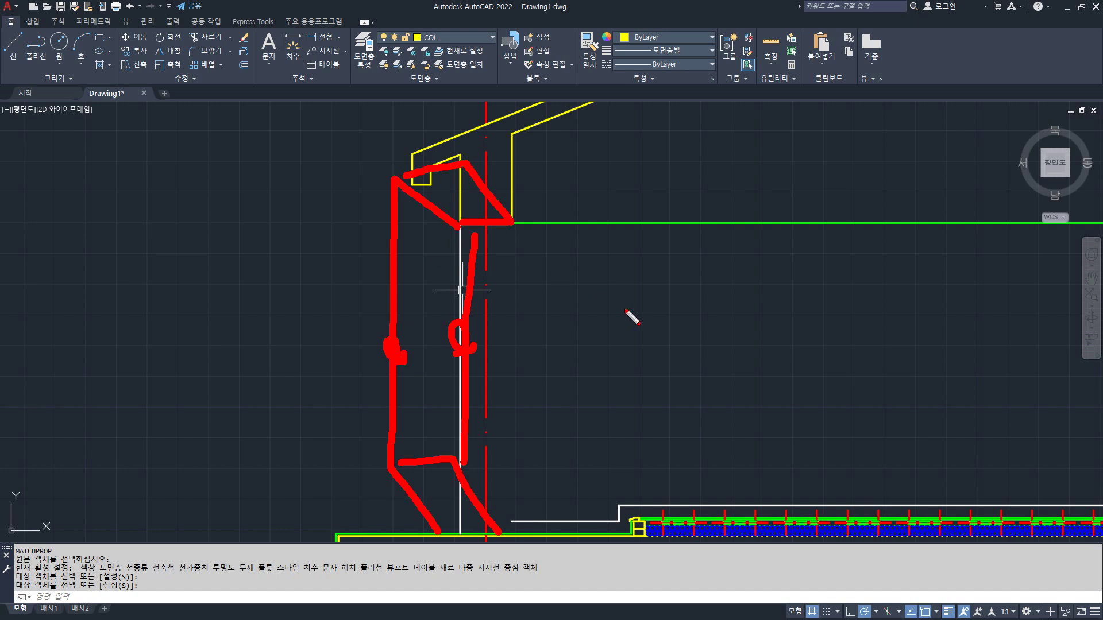
drag(510, 220, 539, 213)
drag(441, 221, 519, 224)
drag(395, 193, 384, 452)
drag(476, 236, 462, 473)
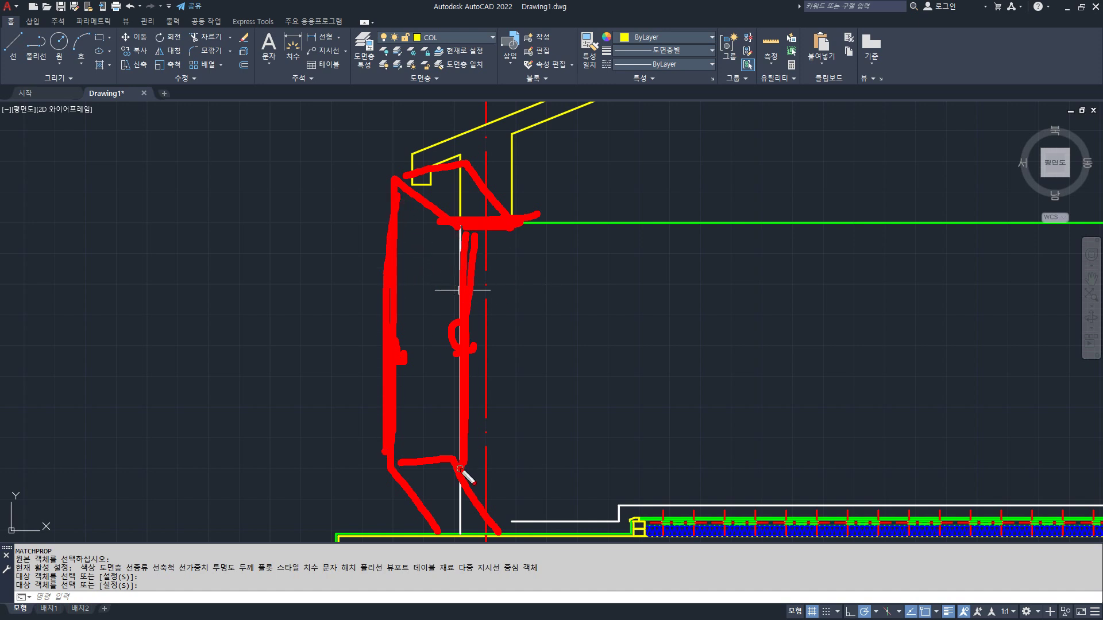
key(e)
mouse_move(476, 367)
mouse_down()
mouse_move(456, 352)
mouse_move(459, 336)
mouse_up()
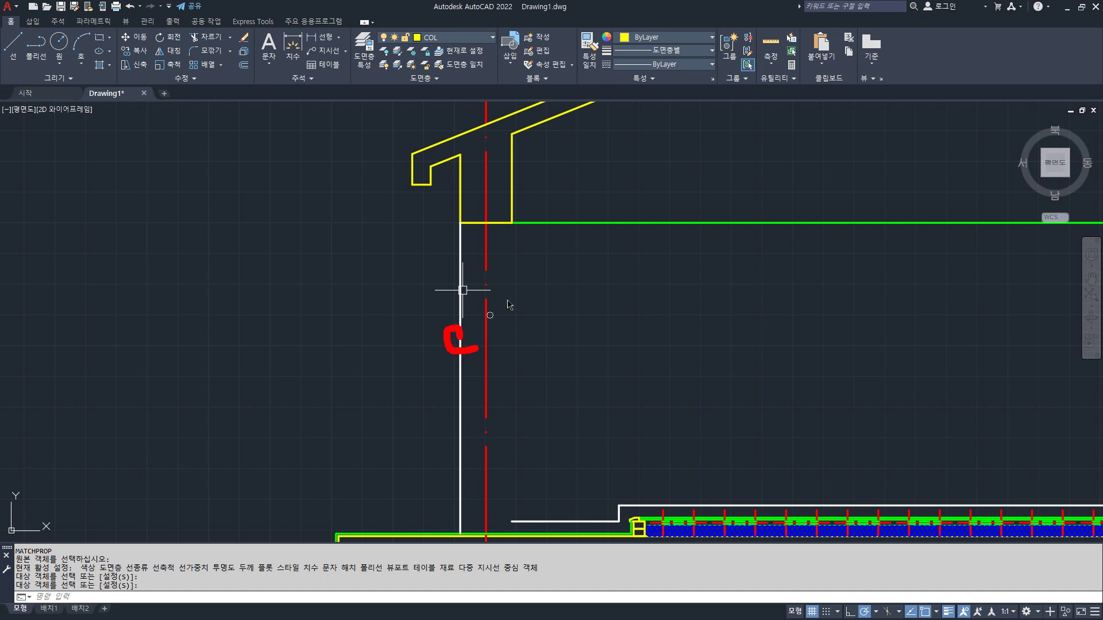
key(Escape)
- Draw a vertical line from the beam's inner lower corner straight down to the green floor finish line
mouse_move(509, 304)
middle_down()
mouse_move(443, 229)
mouse_move(448, 142)
middle_up()
text(l)
key(Return)
click(454, 208)
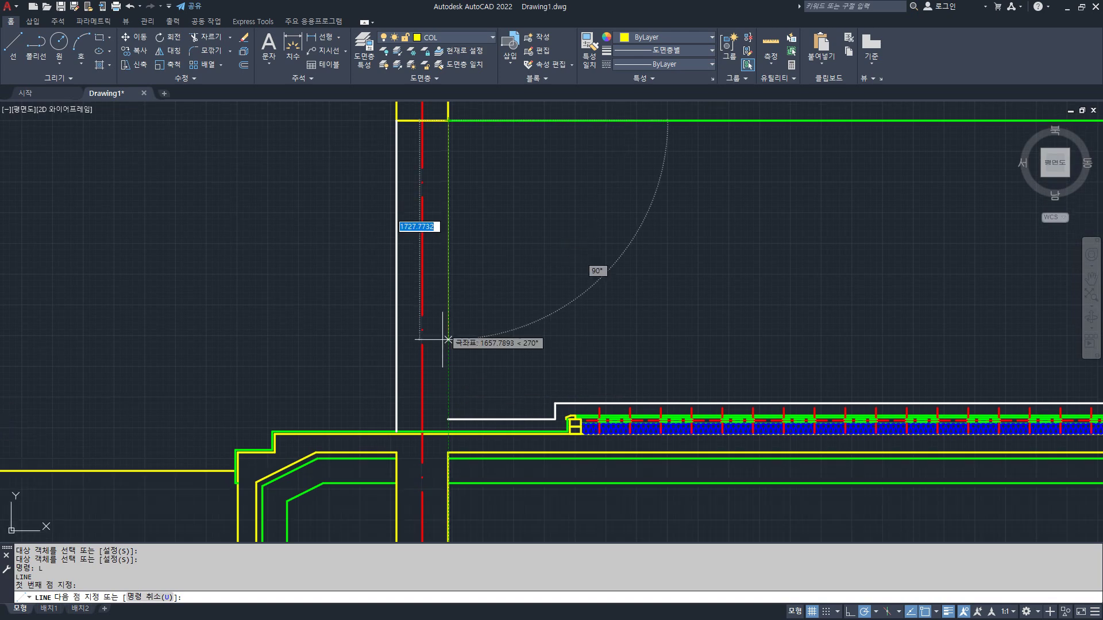
click(448, 432)
scroll(450, 430, up, 5)
key(ctrl+z)
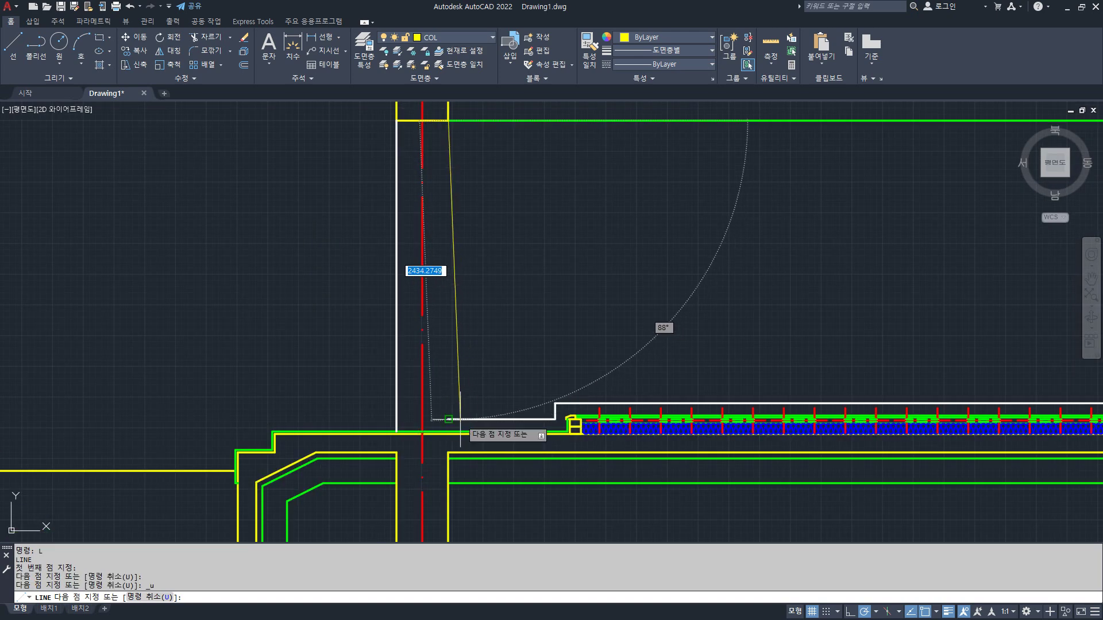
click(448, 432)
key(Return)
- Offset the inner vertical line by 150 toward the outer side of the wall
text(o)
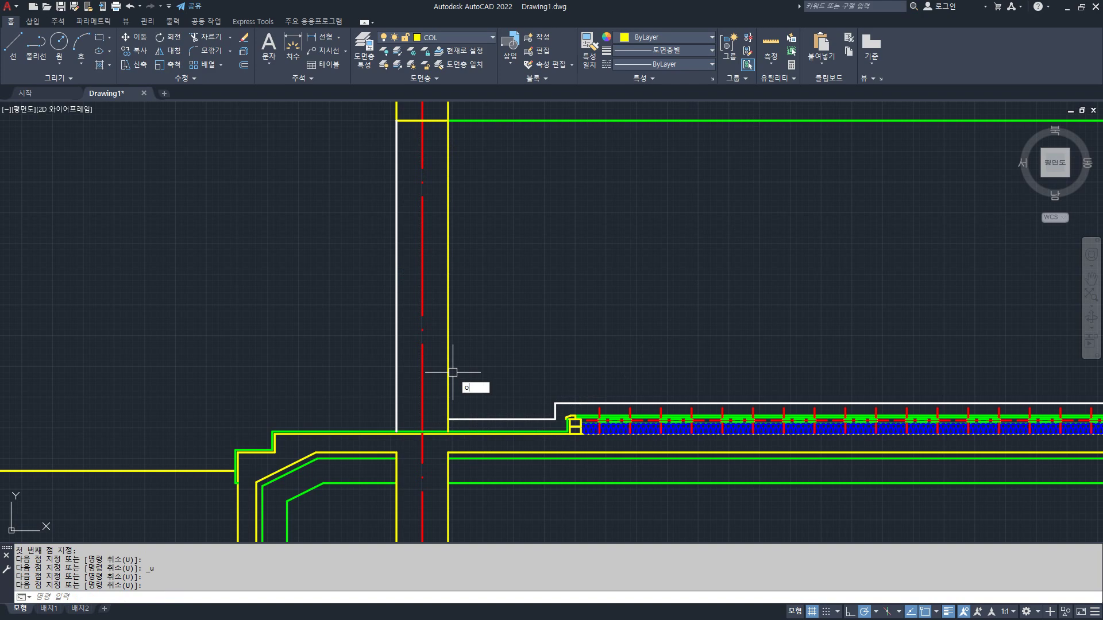
key(Return)
text(150)
key(Return)
click(448, 360)
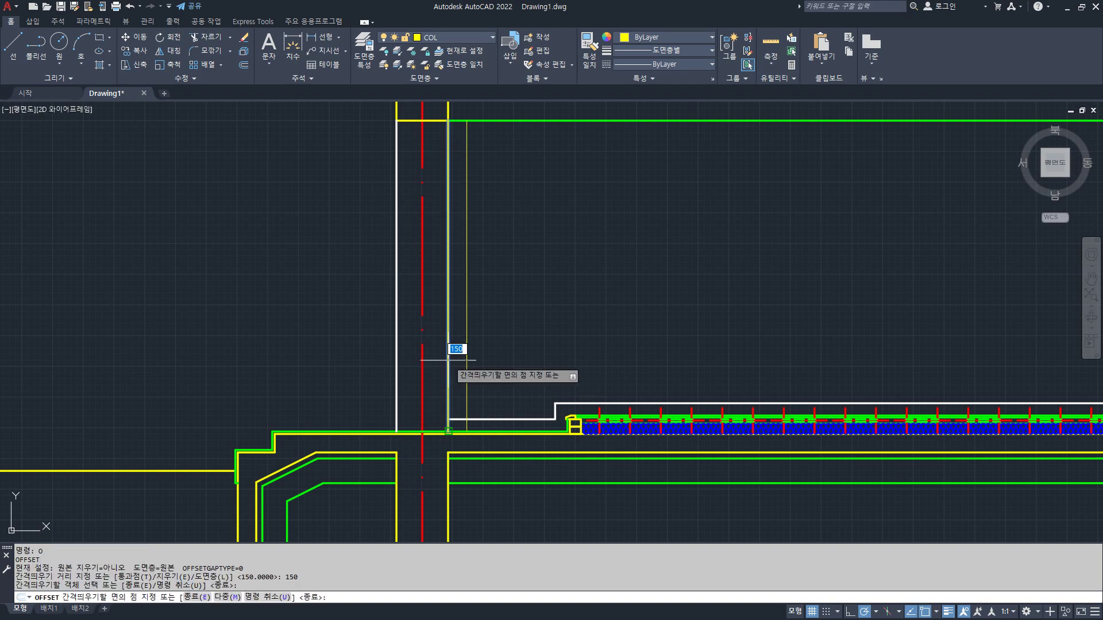
click(382, 352)
key(Return)
- Offset the beam's bottom line downward by 45 to form the head of the frame
scroll(460, 396, up, 2)
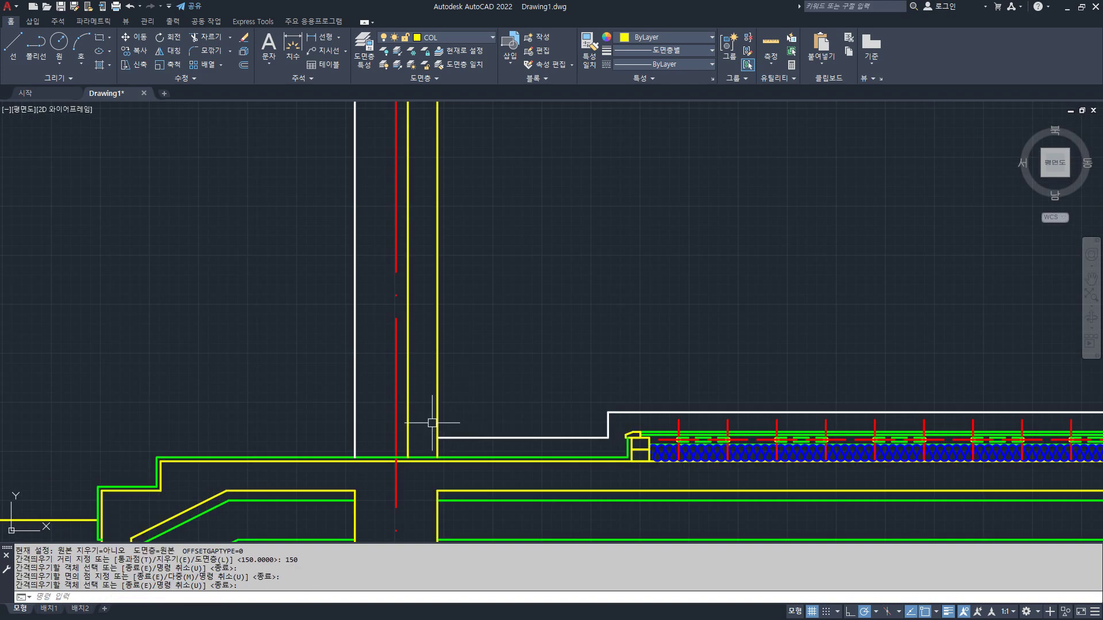
middle_drag(572, 323, 519, 513)
middle_drag(391, 190, 357, 222)
scroll(353, 187, up, 2)
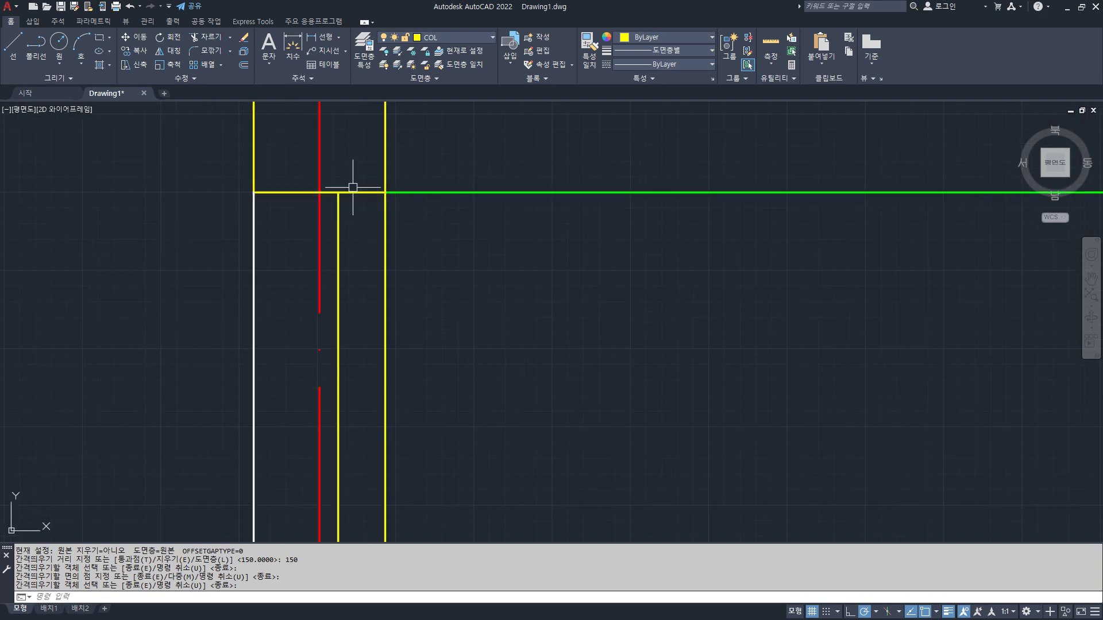
text(o)
key(Return)
text(45)
key(Return)
click(354, 192)
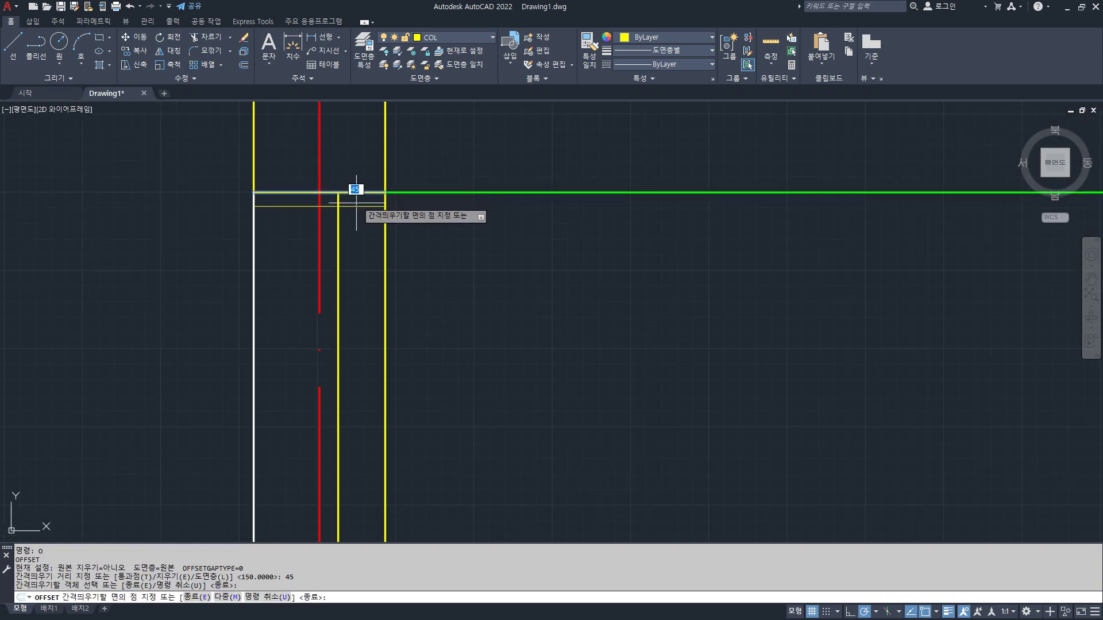
click(356, 202)
key(Return)
- Trim the frame head line so it spans only between the two yellow vertical frame lines
text(tr)
key(Return)
click(326, 206)
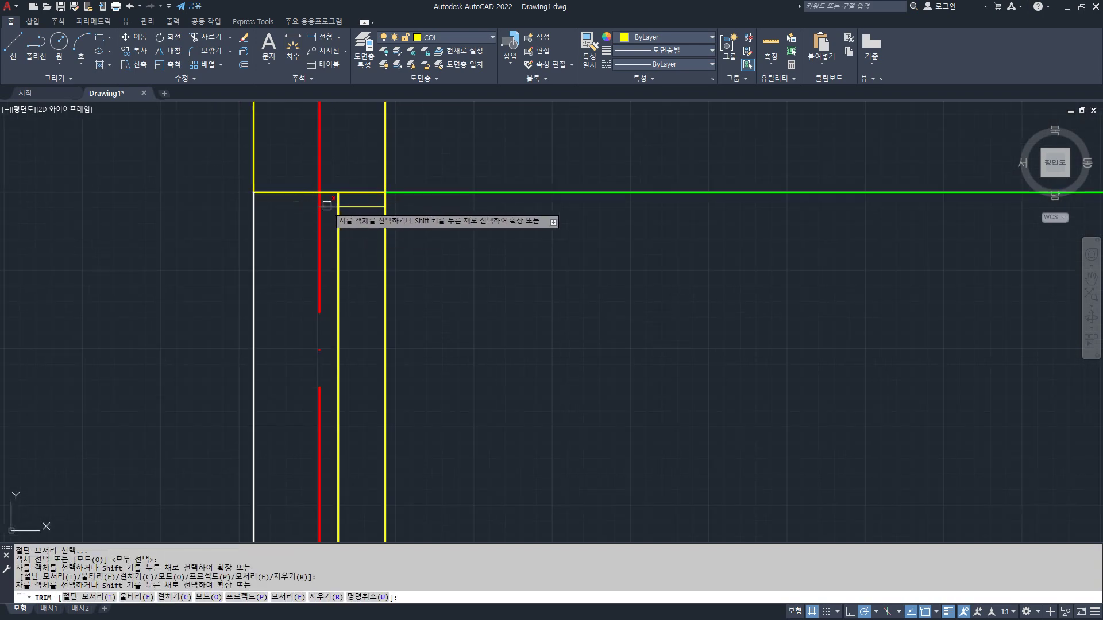
key(Return)
- Offset the yellow slab line just below the green floor finish upward by 2100
middle_drag(357, 349, 321, 386)
scroll(320, 466, up, 2)
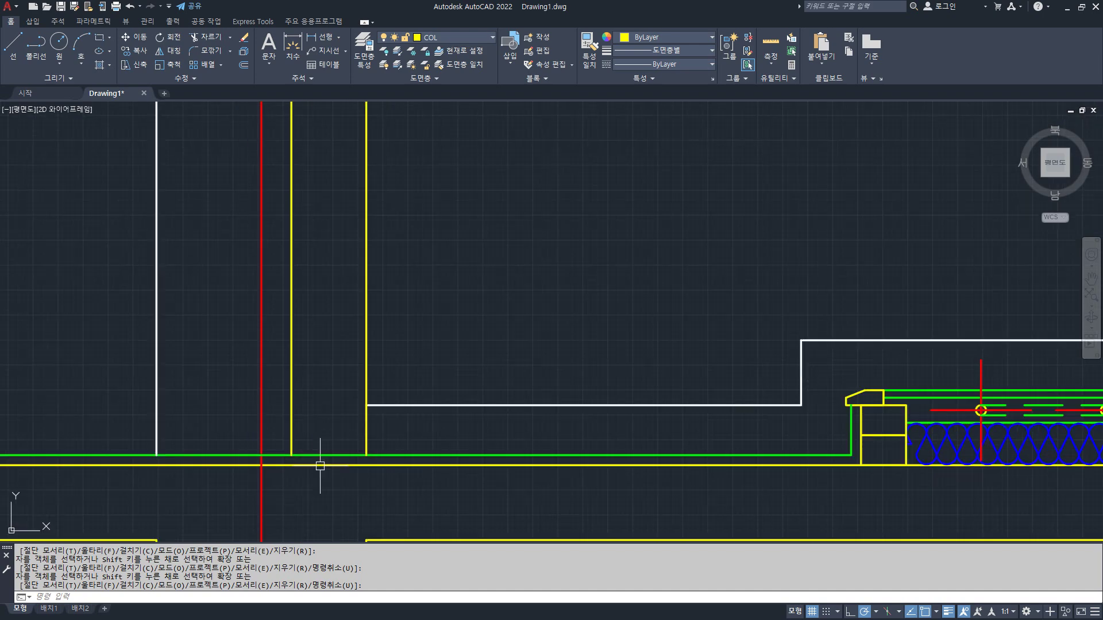
text(o)
key(Return)
text(2100)
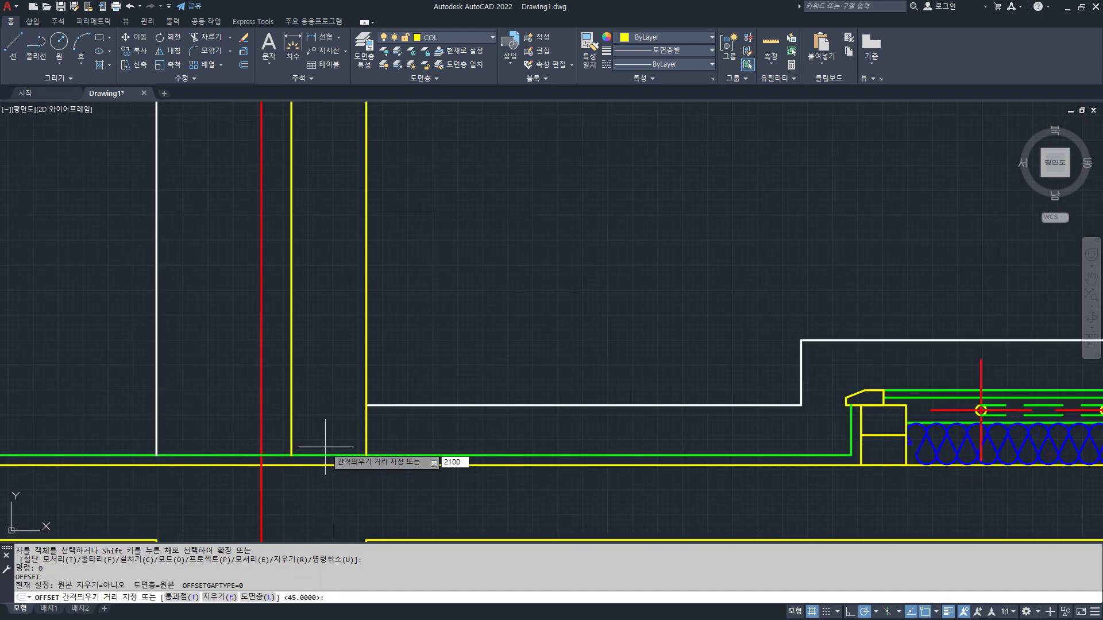
key(Return)
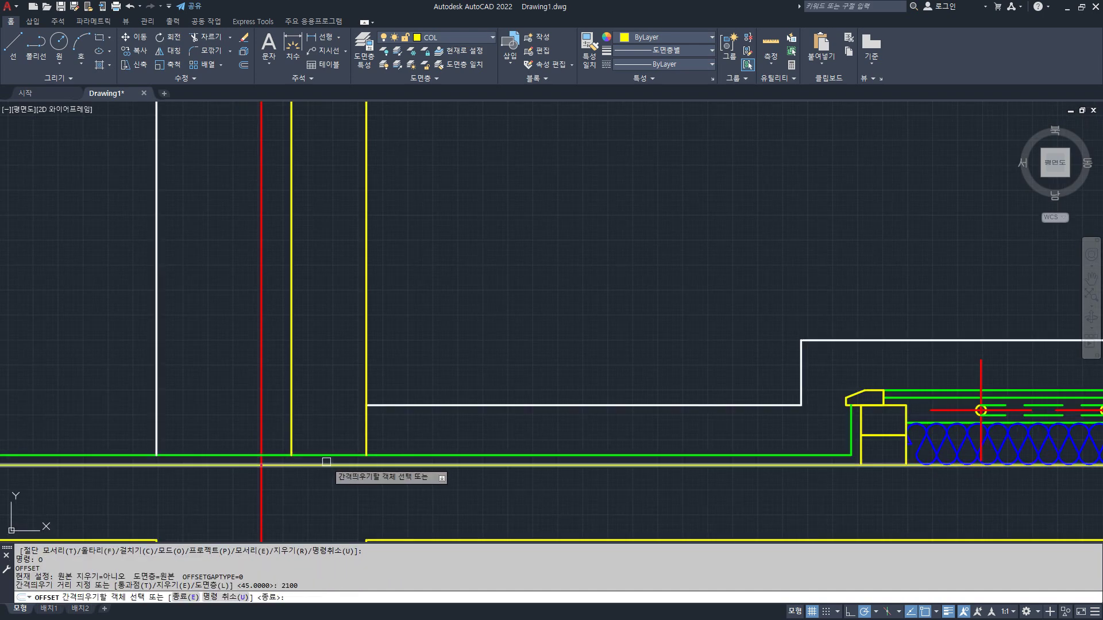
click(326, 464)
click(449, 285)
key(Return)
- Trim the new horizontal line to the span between the two yellow vertical frame lines and erase its leftover outer piece
scroll(374, 411, down, 2)
middle_drag(379, 115, 381, 266)
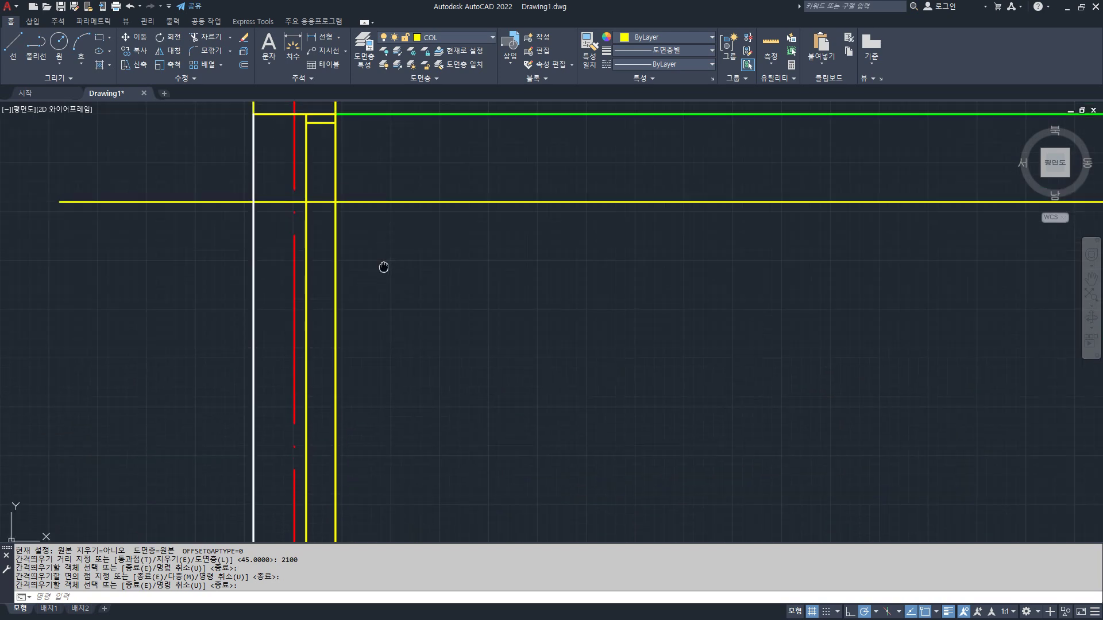
text(tr)
key(Return)
scroll(297, 229, up, 2)
click(300, 221)
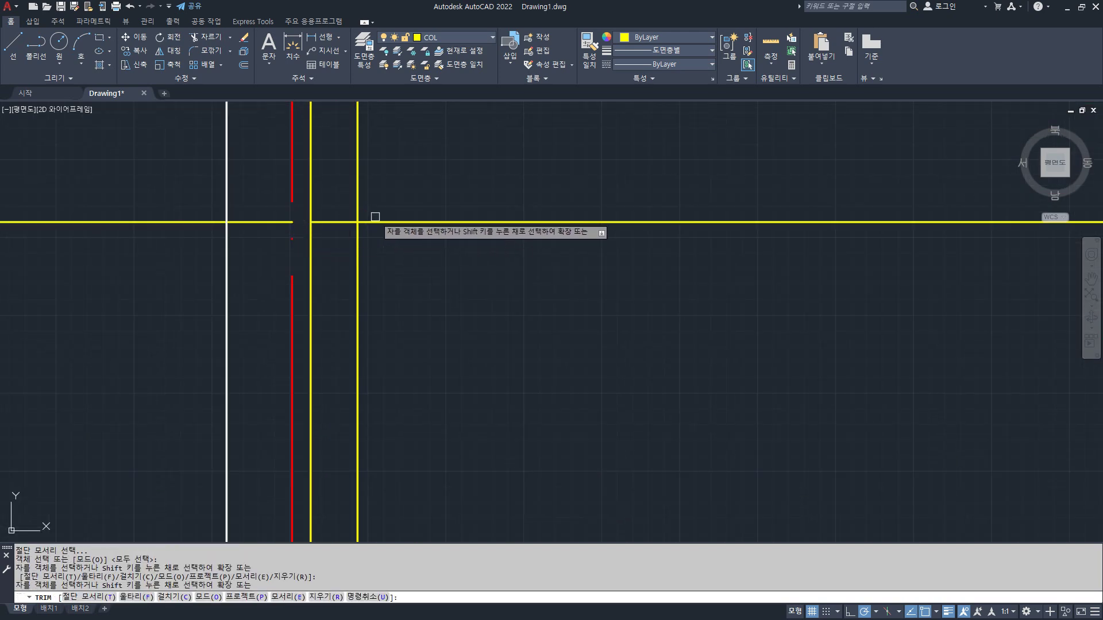
click(375, 222)
key(Return)
click(267, 222)
text(e)
key(Return)
mouse_move(266, 224)
middle_down()
mouse_move(264, 298)
mouse_move(255, 294)
middle_up()
mouse_move(270, 292)
mouse_down()
mouse_move(416, 292)
mouse_move(395, 339)
mouse_move(398, 395)
mouse_up()
mouse_move(379, 353)
mouse_down()
mouse_move(399, 396)
mouse_move(434, 361)
mouse_up()
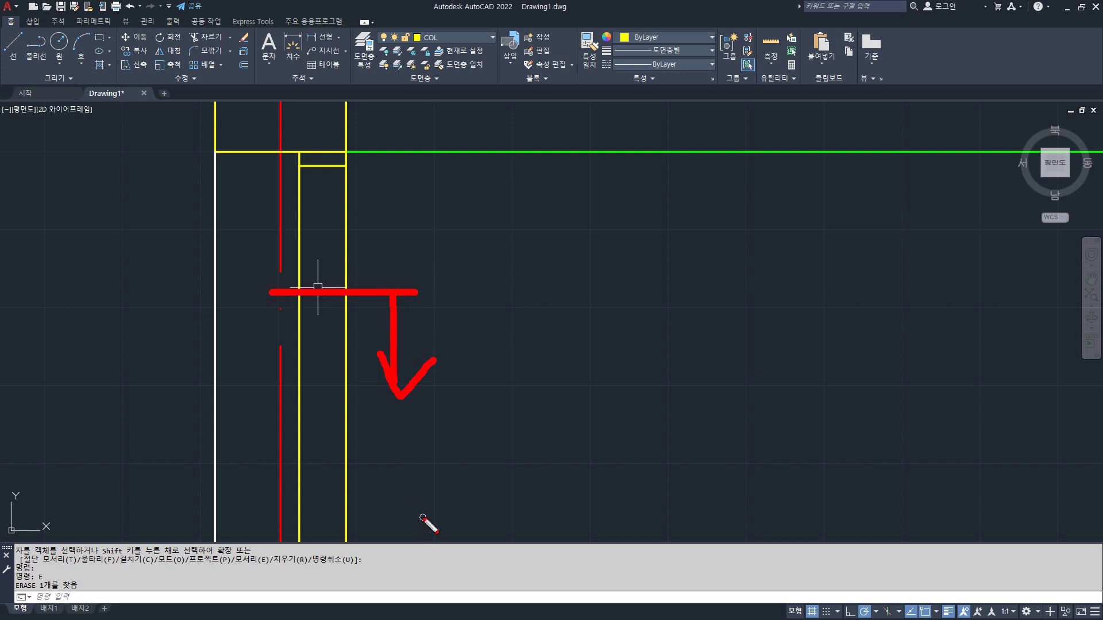
key(Escape)
- Offset the trimmed horizontal line downward by 45 to form the transom of the frame
text(o)
key(Return)
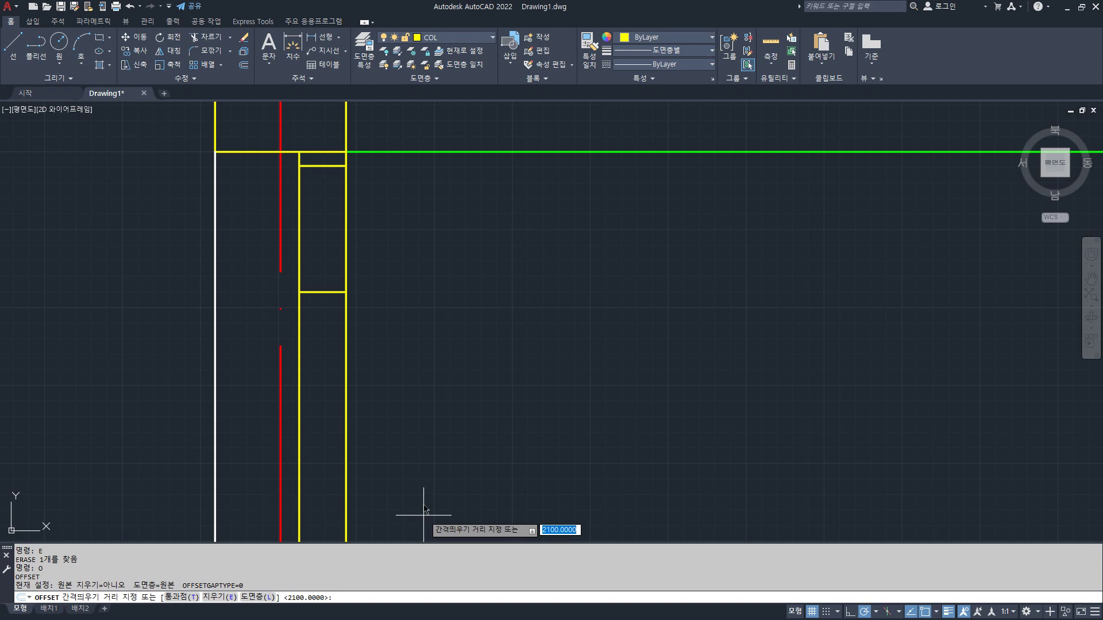
text(45)
key(Return)
click(322, 292)
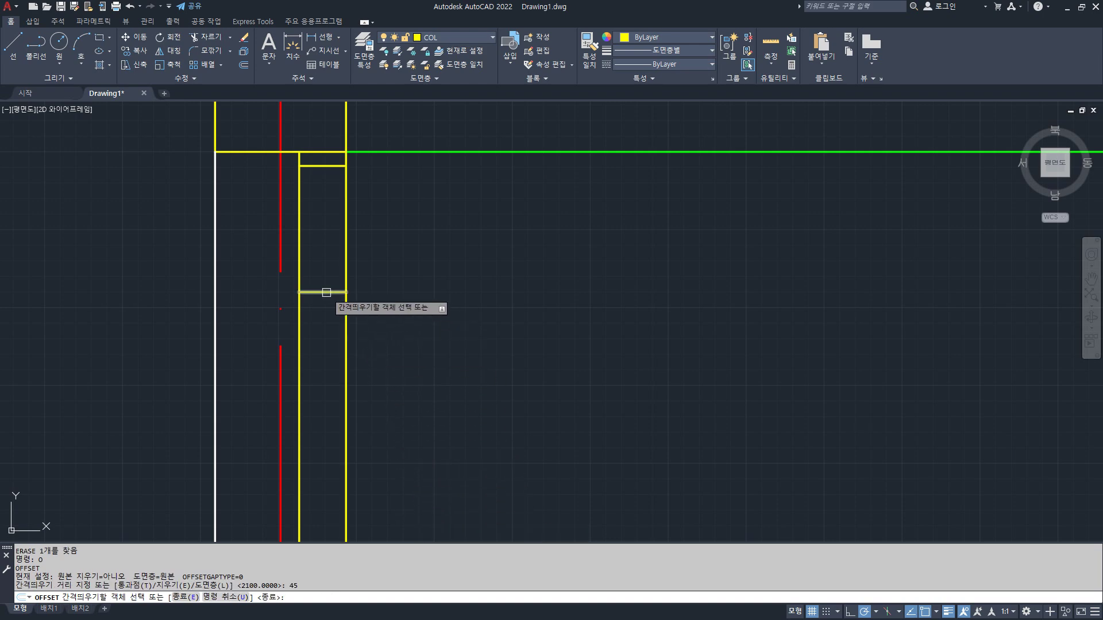
click(317, 313)
key(Return)
scroll(423, 463, down, 4)
middle_drag(423, 463, 408, 194)
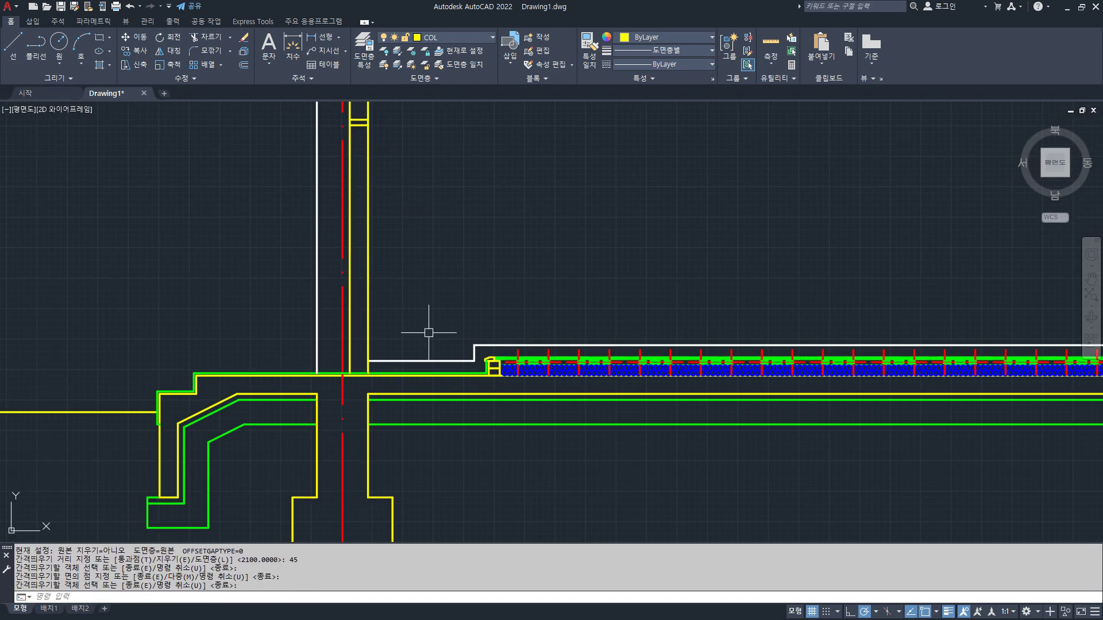
scroll(438, 423, up, 5)
middle_drag(350, 418, 493, 496)
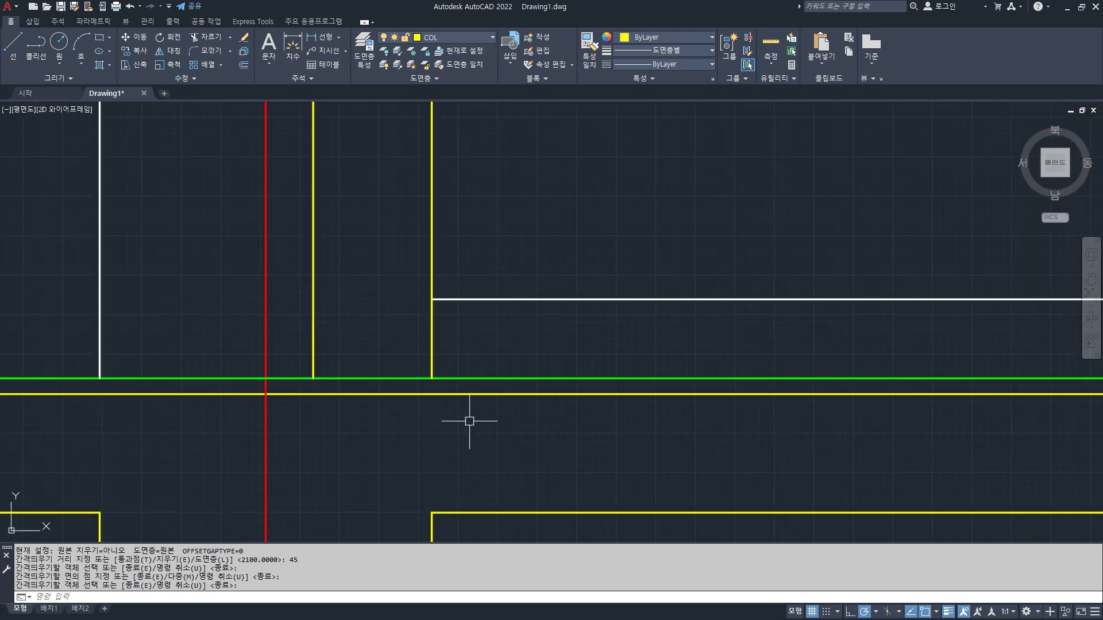
middle_drag(467, 419, 543, 454)
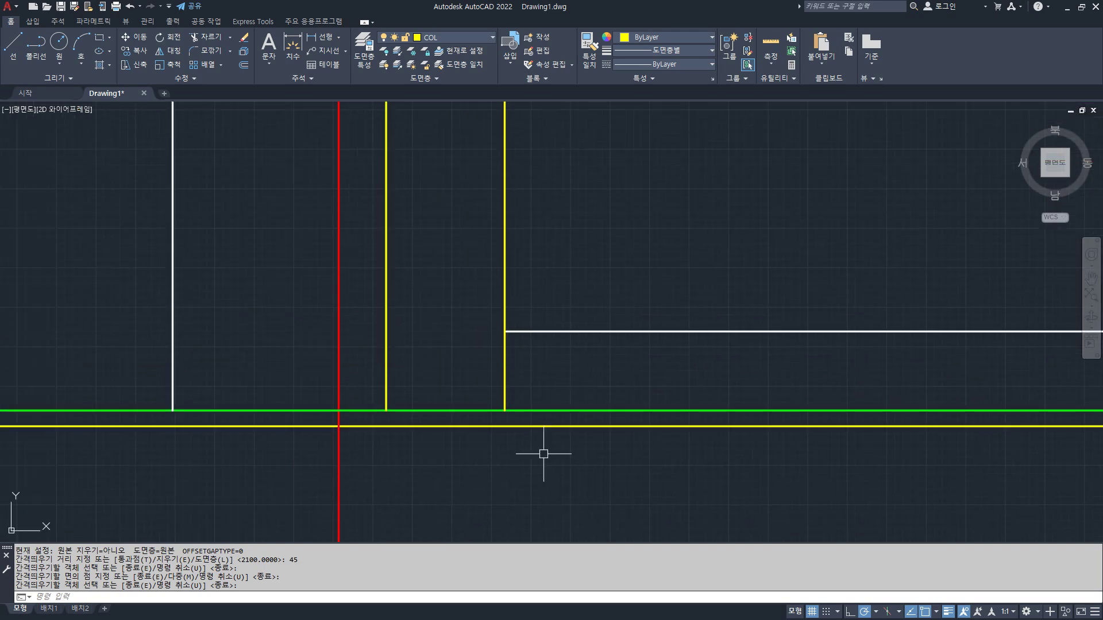
key(ctrl+2)
mouse_move(558, 411)
mouse_down()
mouse_move(539, 268)
mouse_move(576, 262)
mouse_up()
mouse_move(662, 426)
mouse_down()
mouse_move(659, 313)
mouse_move(674, 315)
mouse_up()
drag(577, 412, 546, 414)
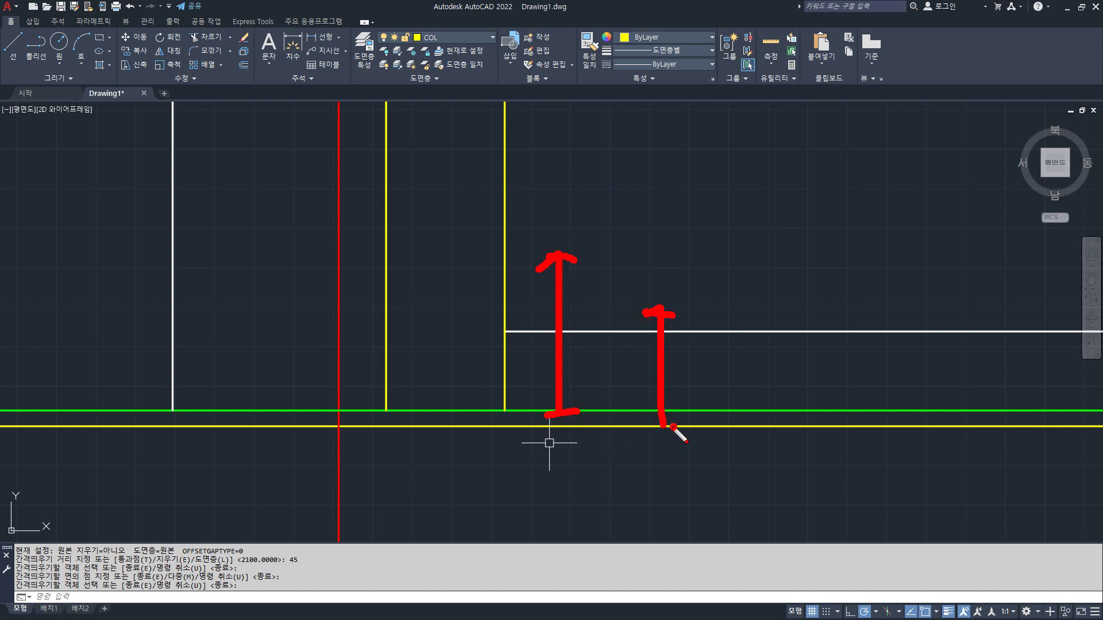
drag(676, 426, 630, 428)
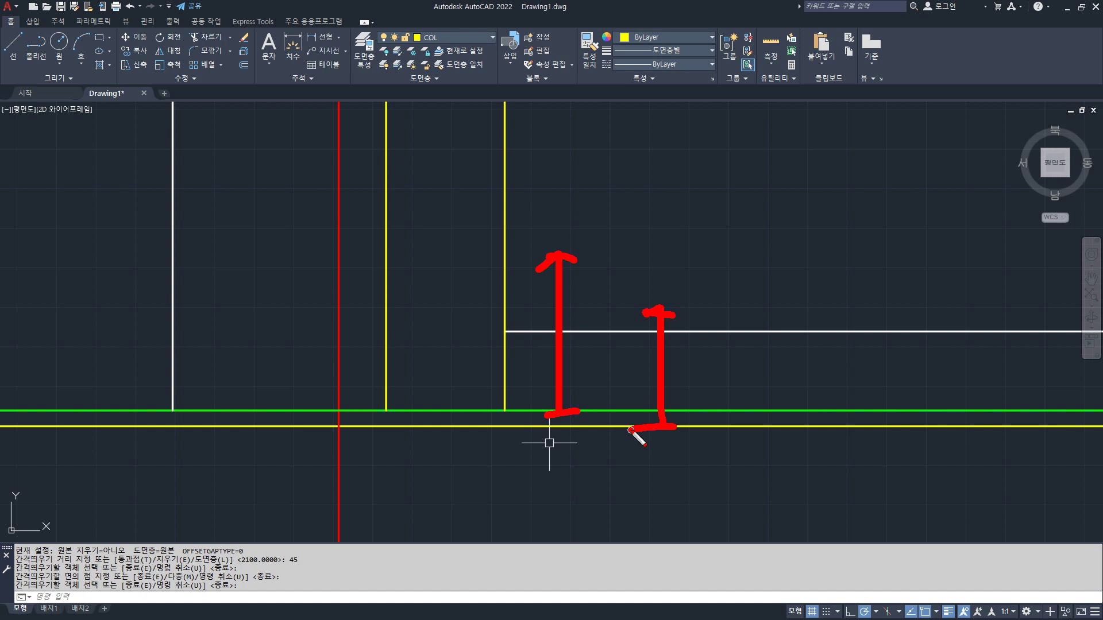
mouse_move(624, 430)
mouse_down()
mouse_move(692, 427)
mouse_move(568, 427)
mouse_move(788, 428)
mouse_up()
mouse_move(612, 428)
mouse_down()
mouse_move(837, 435)
mouse_move(558, 435)
mouse_up()
mouse_move(659, 432)
mouse_down()
mouse_move(660, 214)
mouse_move(638, 222)
mouse_move(710, 229)
mouse_up()
key(Escape)
- Trim away both vertical frame lines between the frame head and the transom
scroll(583, 234, down, 3)
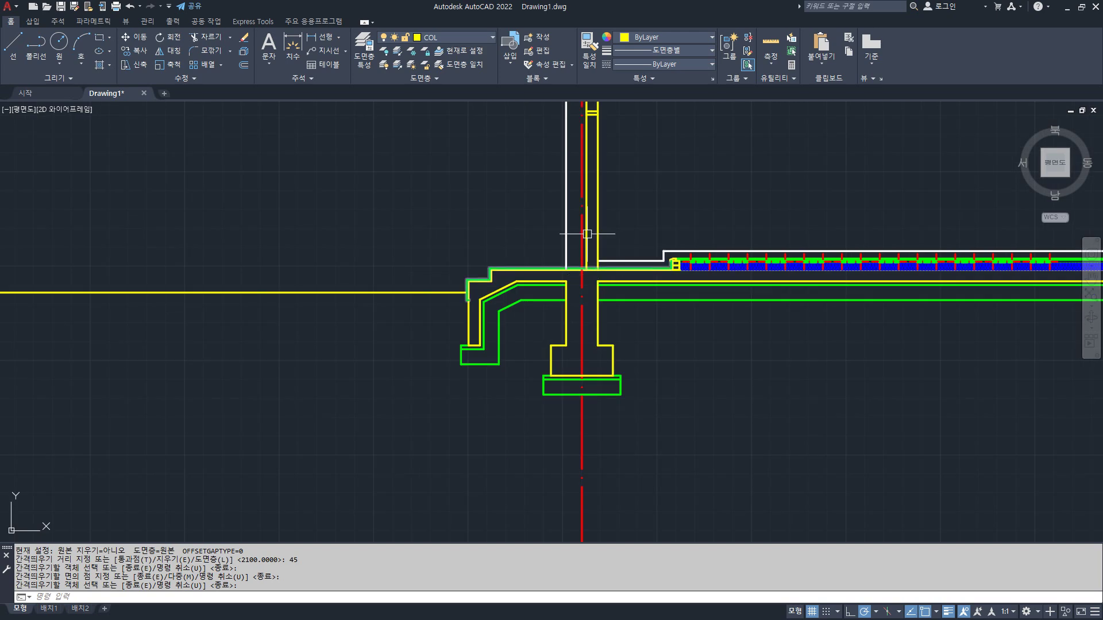
scroll(475, 269, up, 6)
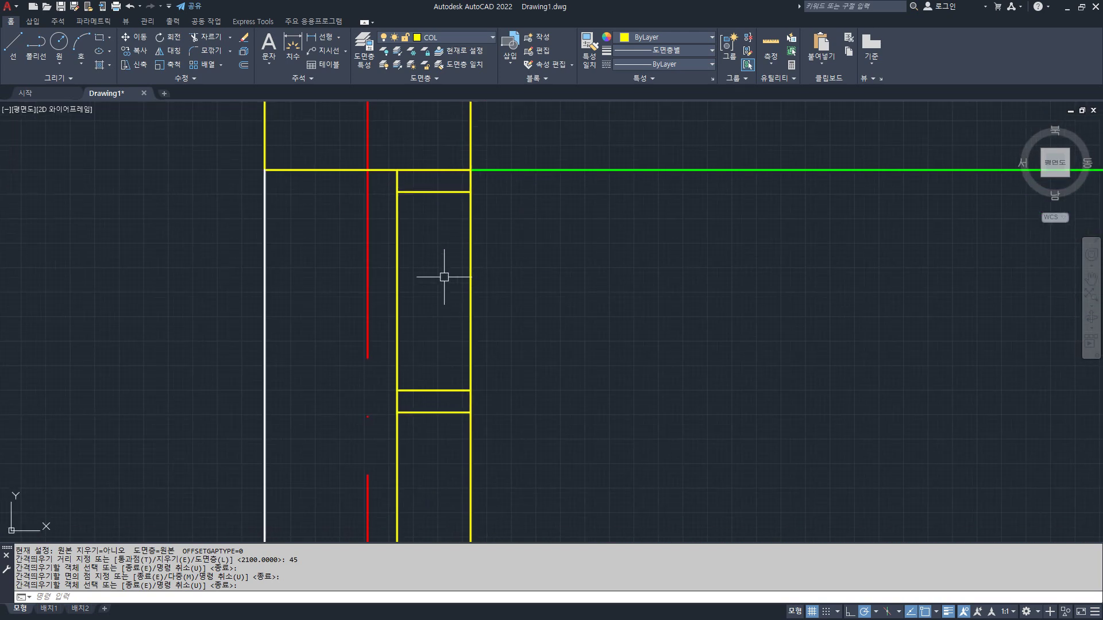
scroll(442, 275, up, 2)
key(Return)
text(TR)
key(Return)
key(Return)
click(557, 258)
click(355, 313)
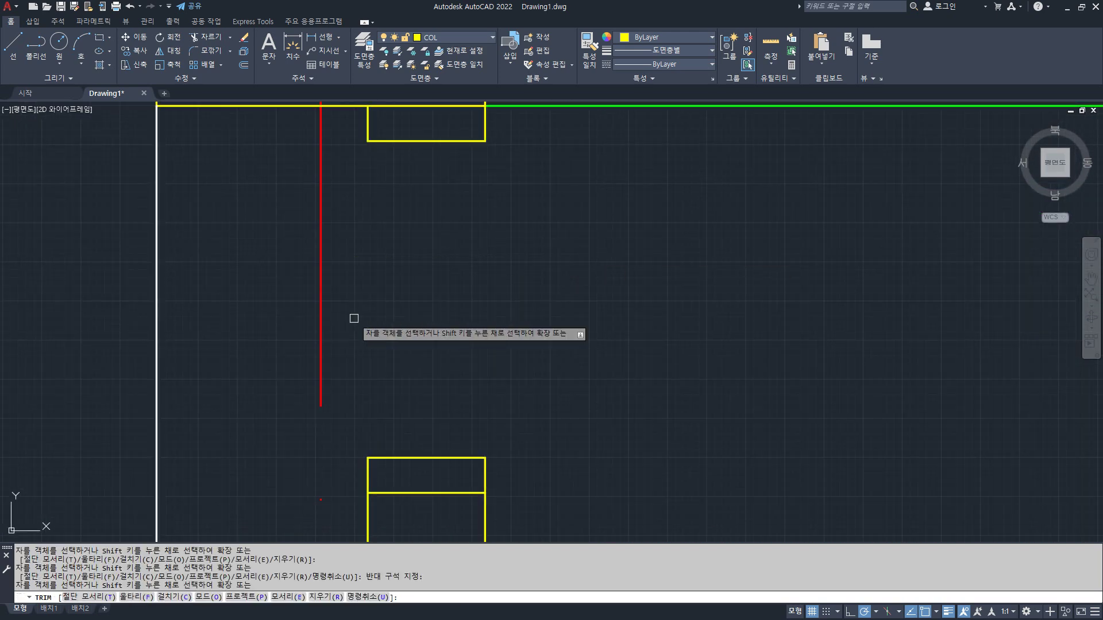
key(Return)
- Draw two separate vertical lines joining the lower corners of the frame head to the upper corners of the transom
text(L)
key(Return)
click(368, 141)
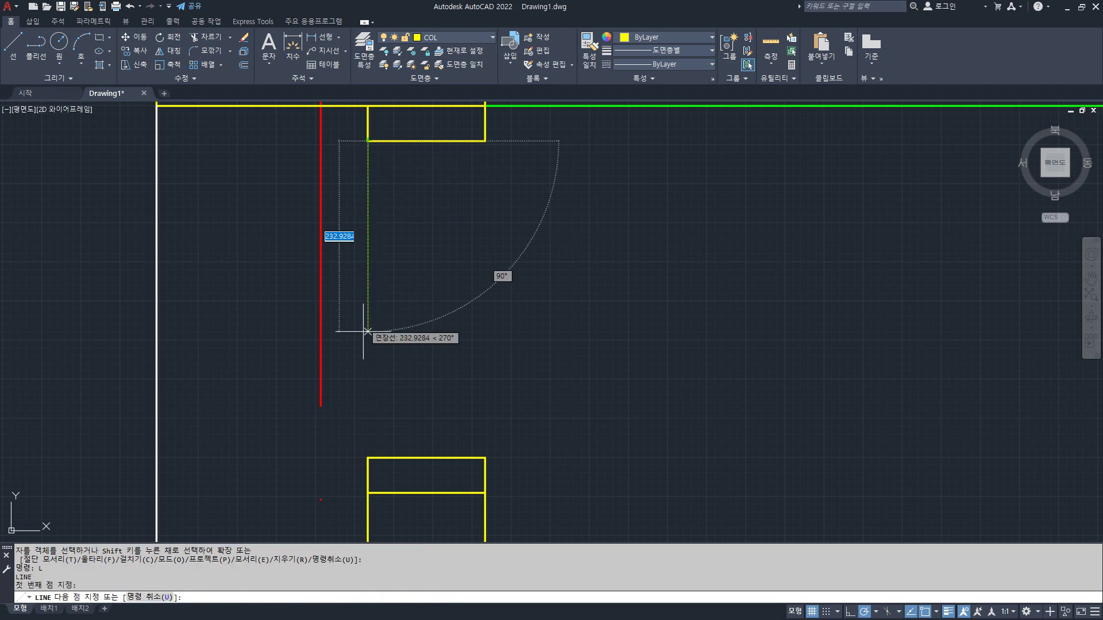
click(368, 457)
key(Return)
key(Return)
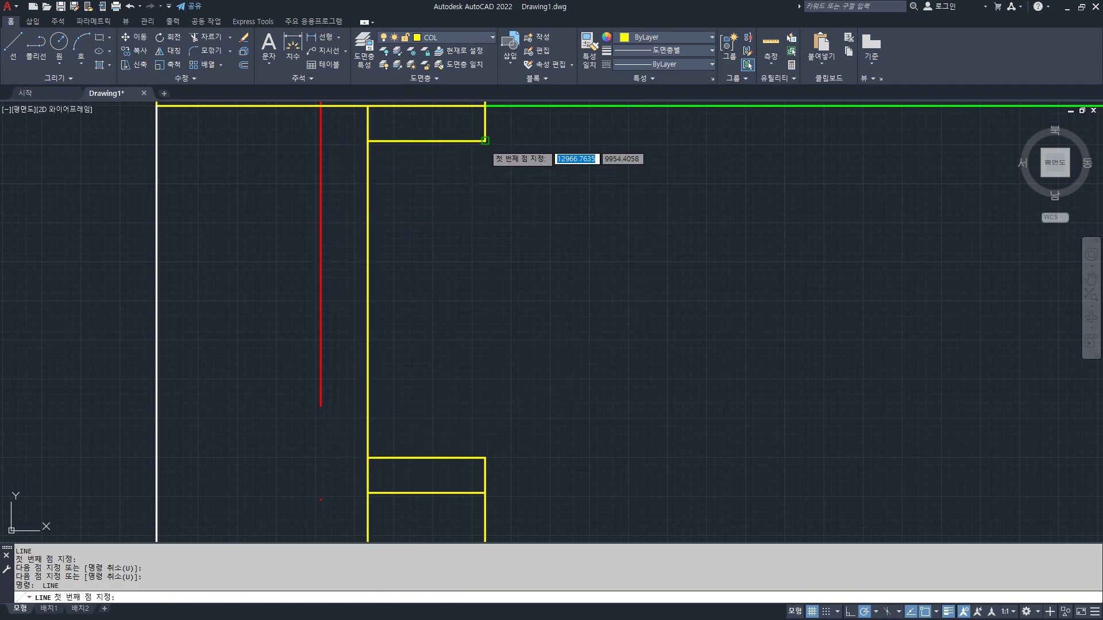
click(485, 141)
click(485, 458)
key(Return)
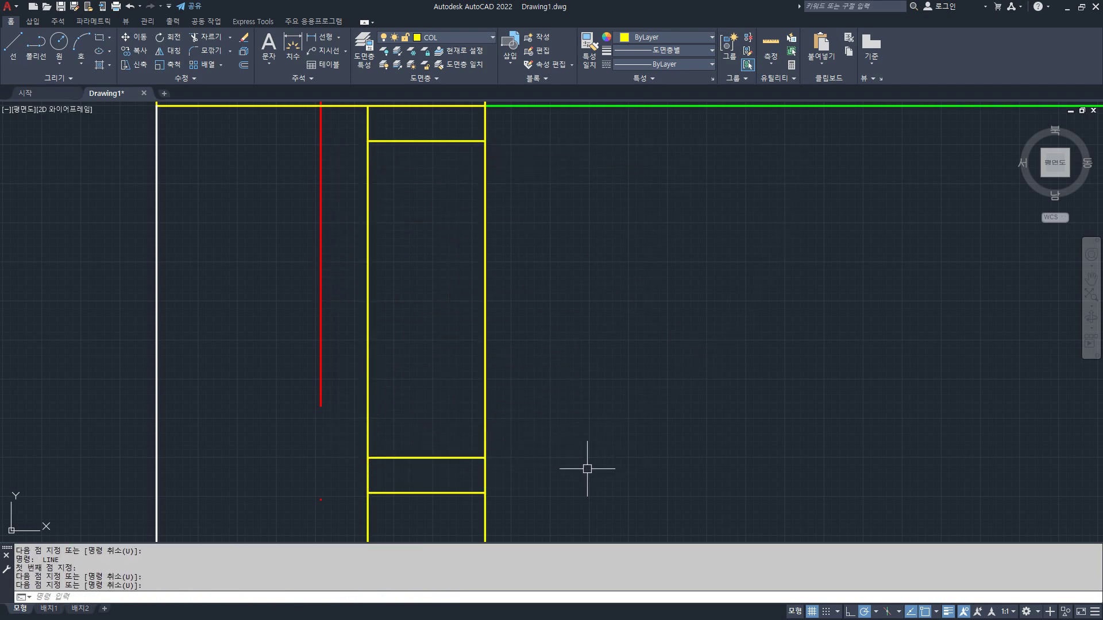
middle_drag(591, 468, 590, 419)
mouse_move(455, 411)
mouse_down()
mouse_move(332, 411)
mouse_move(712, 411)
mouse_up()
mouse_move(635, 426)
mouse_down()
mouse_move(644, 510)
mouse_move(708, 478)
mouse_up()
key(Escape)
- Match the properties of the white wall line onto the two vertical lines between the frame head and transom
scroll(548, 332, down, 2)
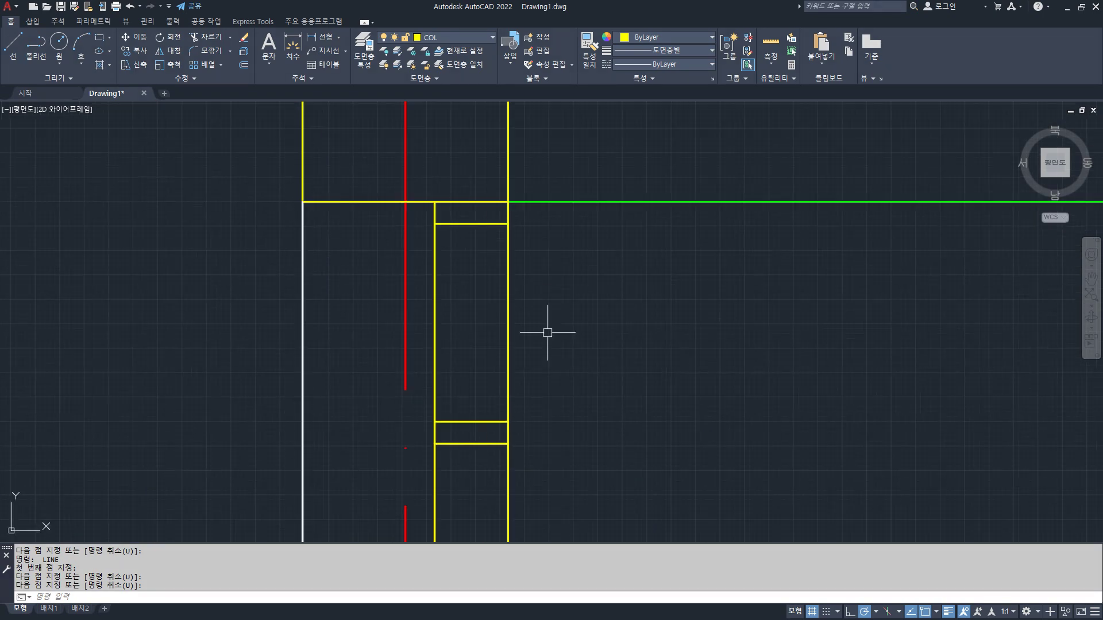
text(ma)
key(Return)
click(302, 310)
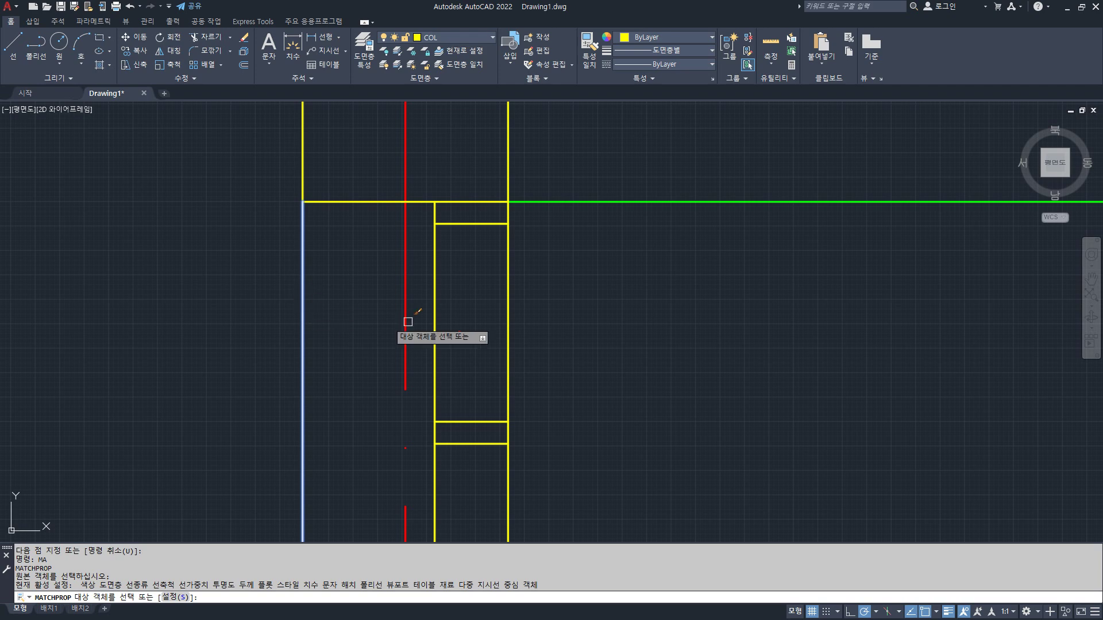
click(507, 310)
click(435, 308)
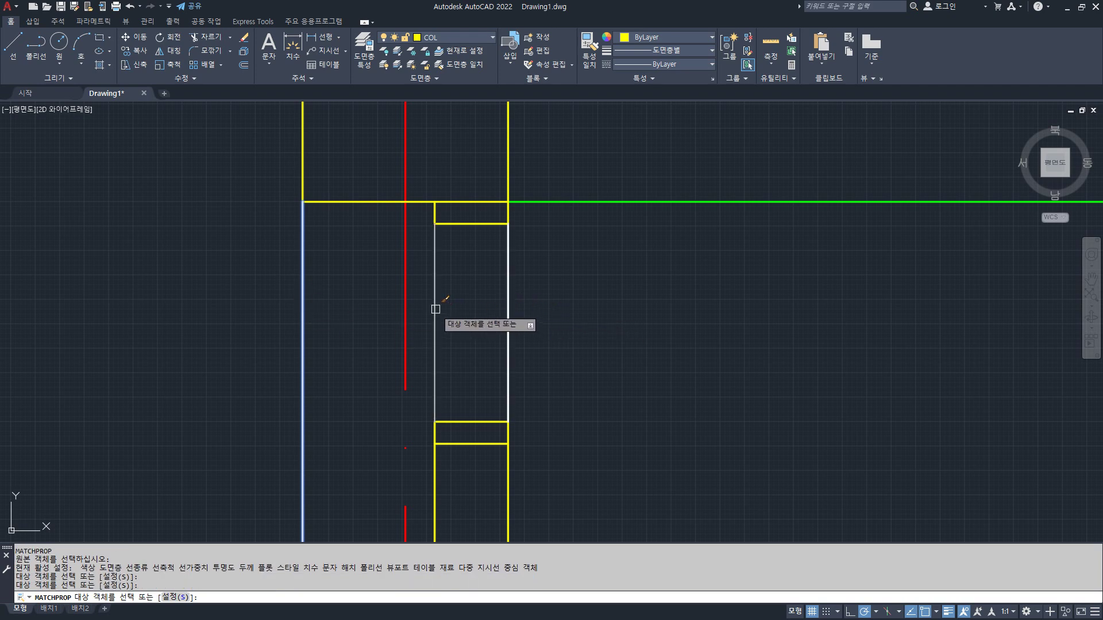
key(Return)
- Draw a vertical line from the midpoint of the frame head's lower edge to the midpoint of the transom's upper edge
text(l)
key(Return)
click(471, 223)
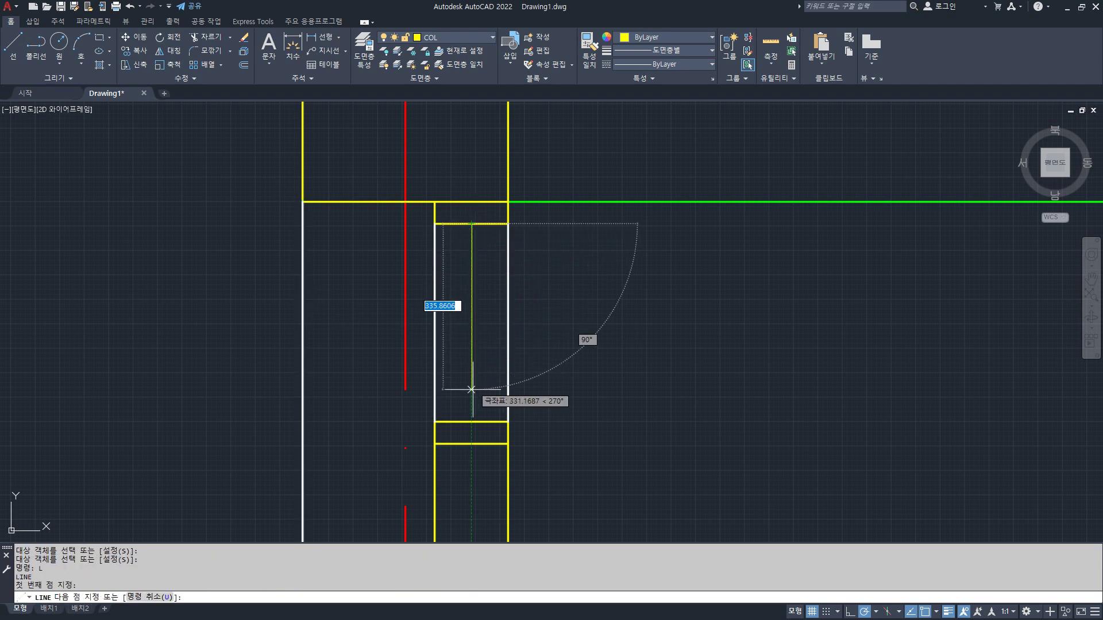
click(471, 421)
key(Return)
- Match the properties of the green horizontal line beside the beam onto the central vertical line of the upper opening
text(ma)
key(Return)
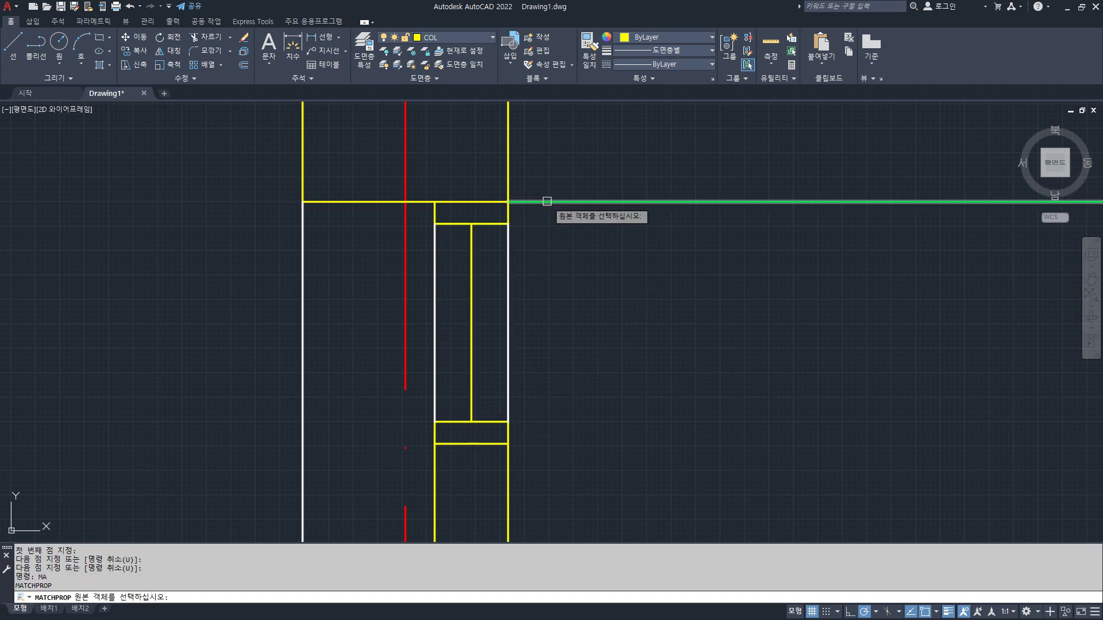
click(546, 202)
click(471, 296)
key(Return)
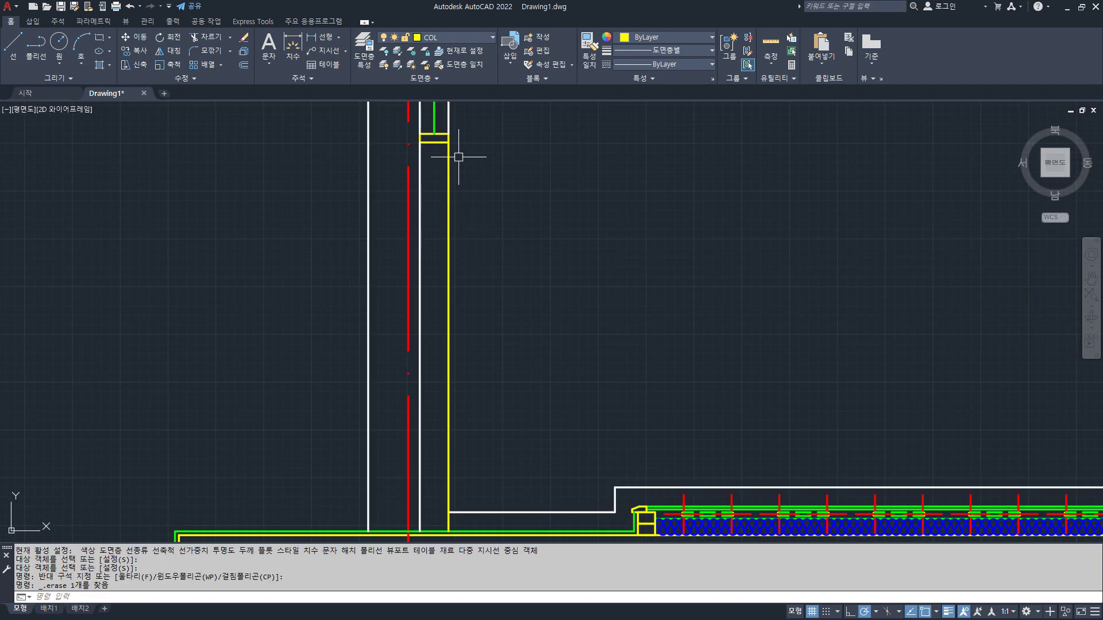
mouse_move(459, 152)
middle_down()
mouse_move(461, 197)
mouse_move(422, 264)
mouse_move(407, 335)
middle_up()
scroll(440, 159, up, 6)
scroll(442, 157, down, 3)
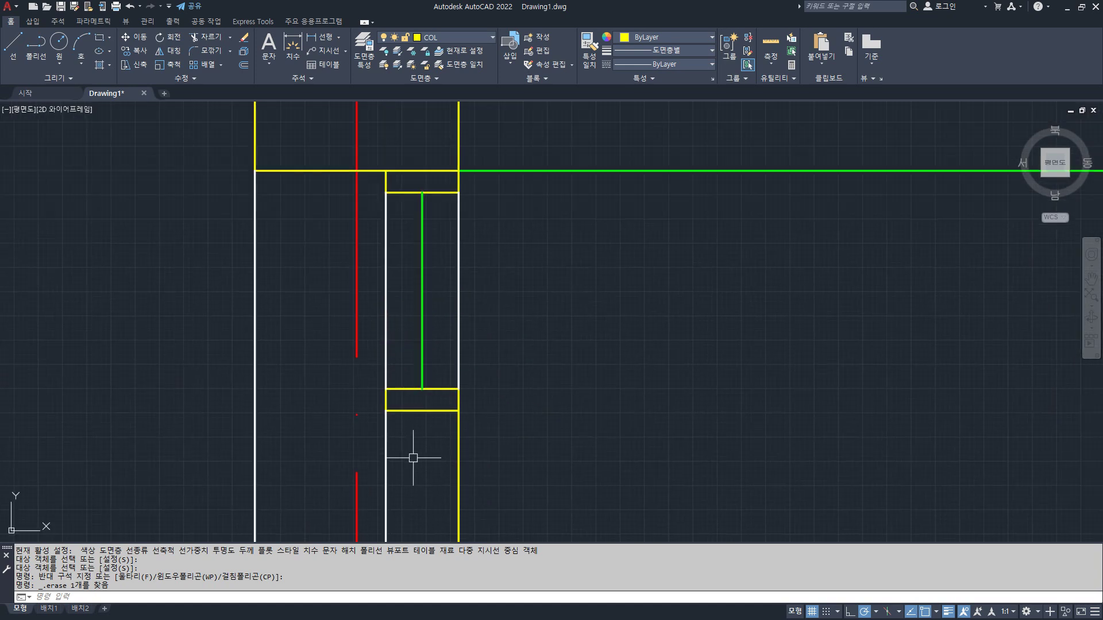
drag(430, 434, 429, 503)
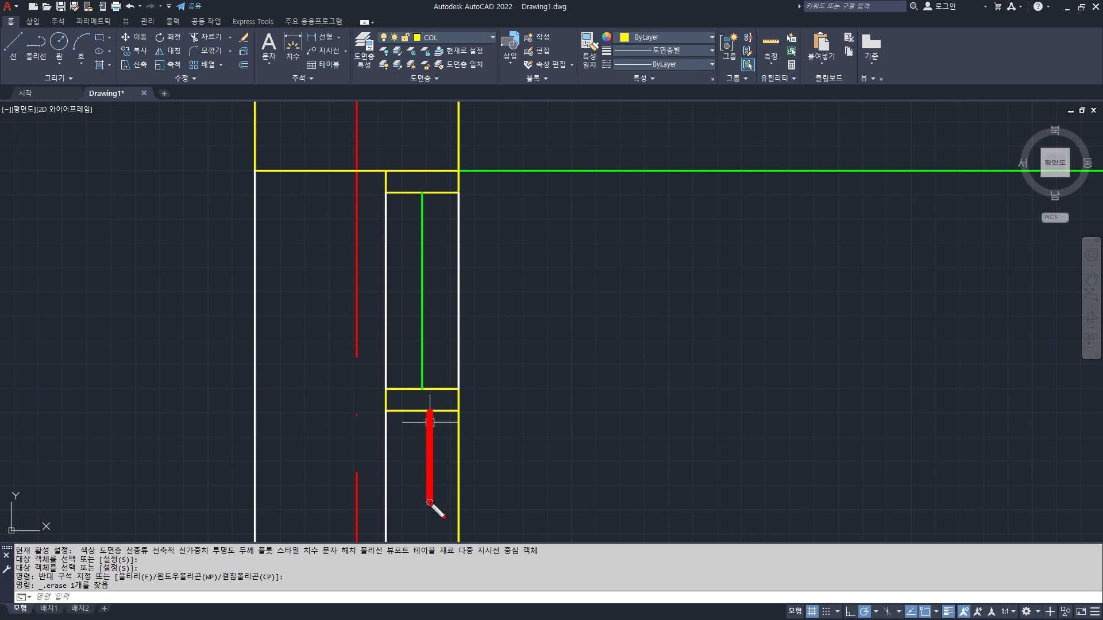
scroll(424, 457, up, 2)
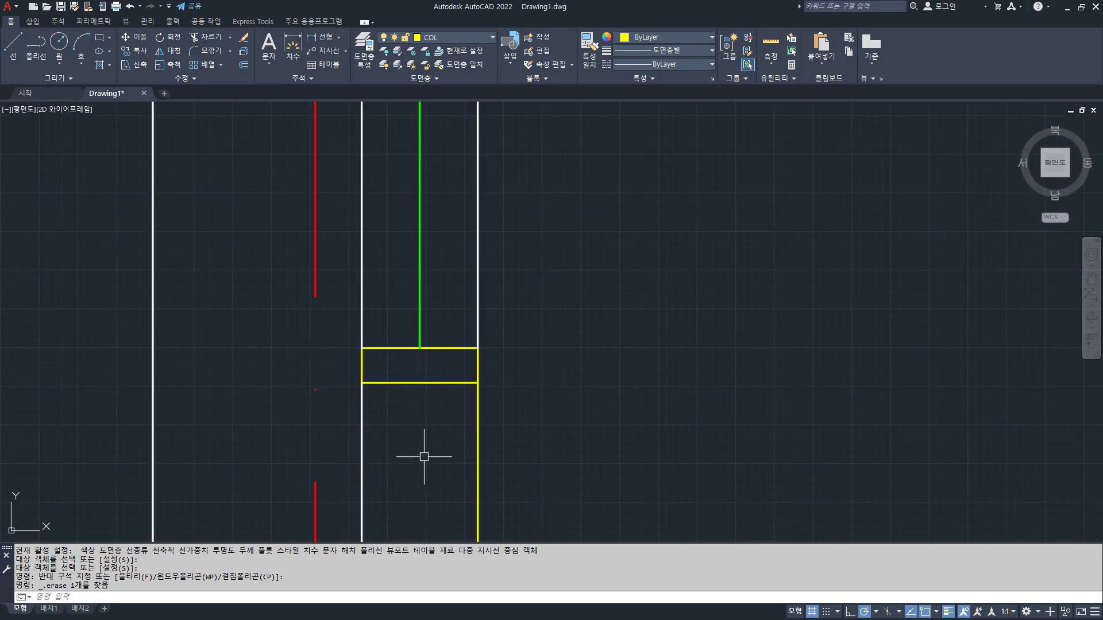
middle_drag(422, 440, 419, 457)
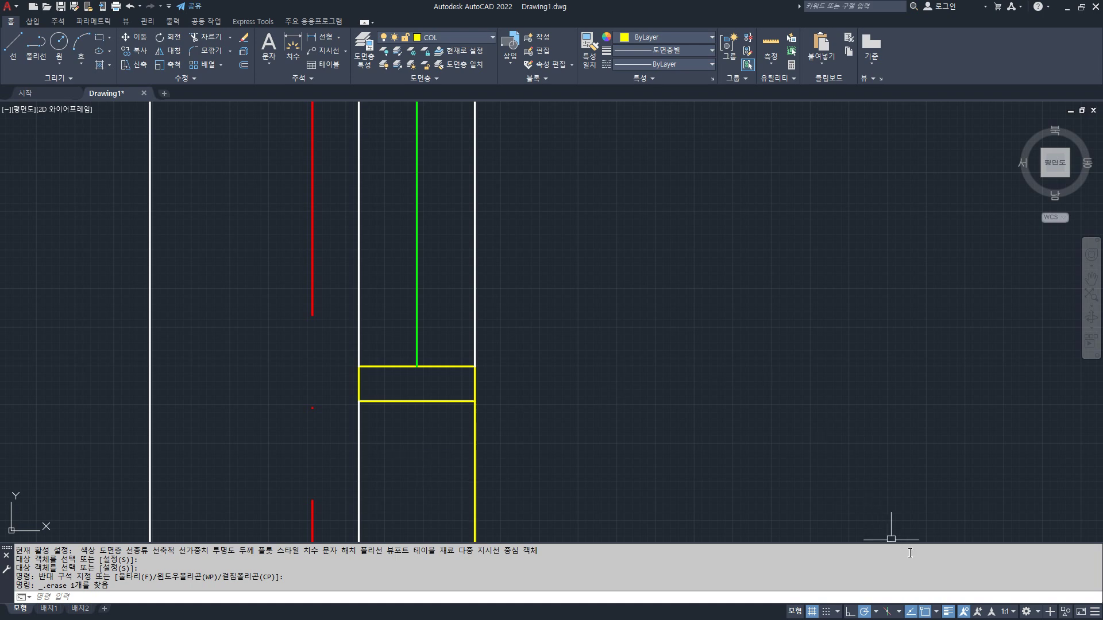
- Switch the lineweight display off and back on
click(945, 613)
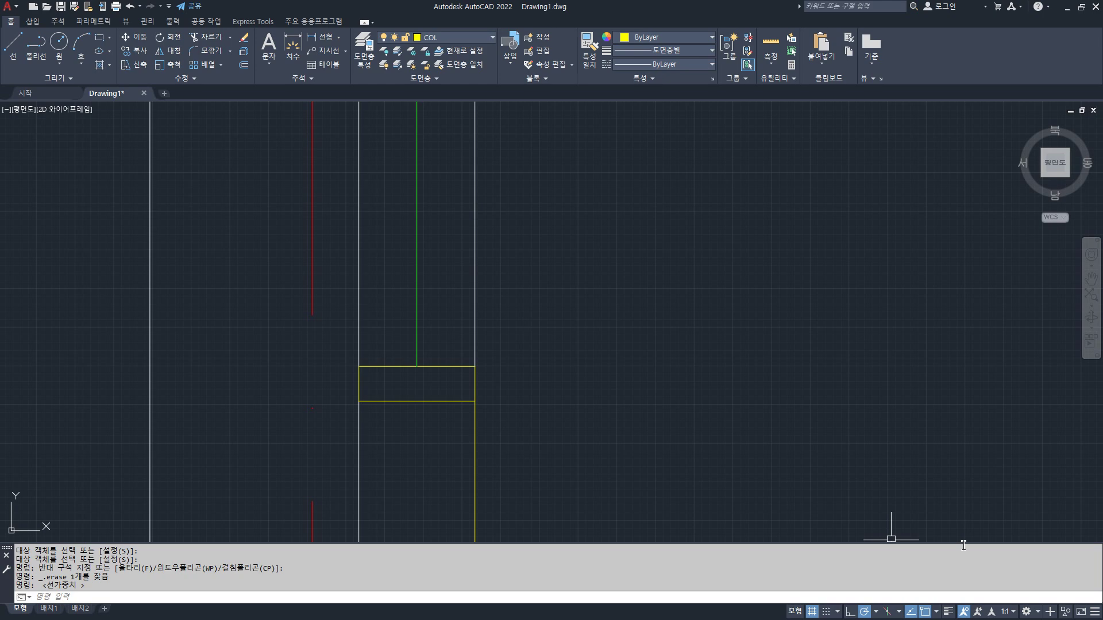
click(949, 613)
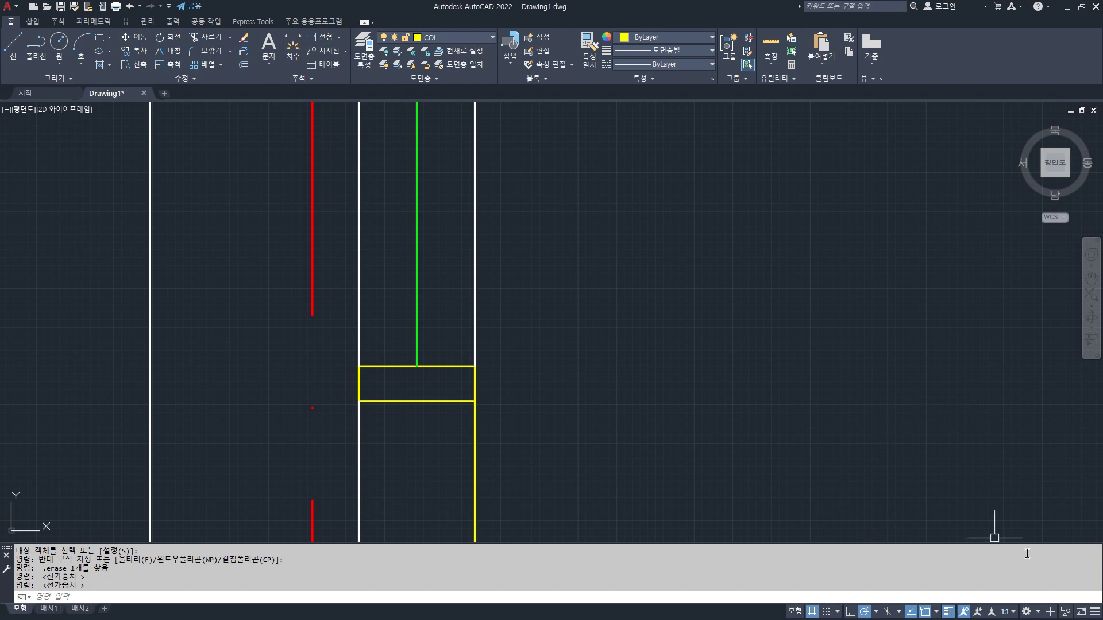
middle_drag(516, 349, 507, 221)
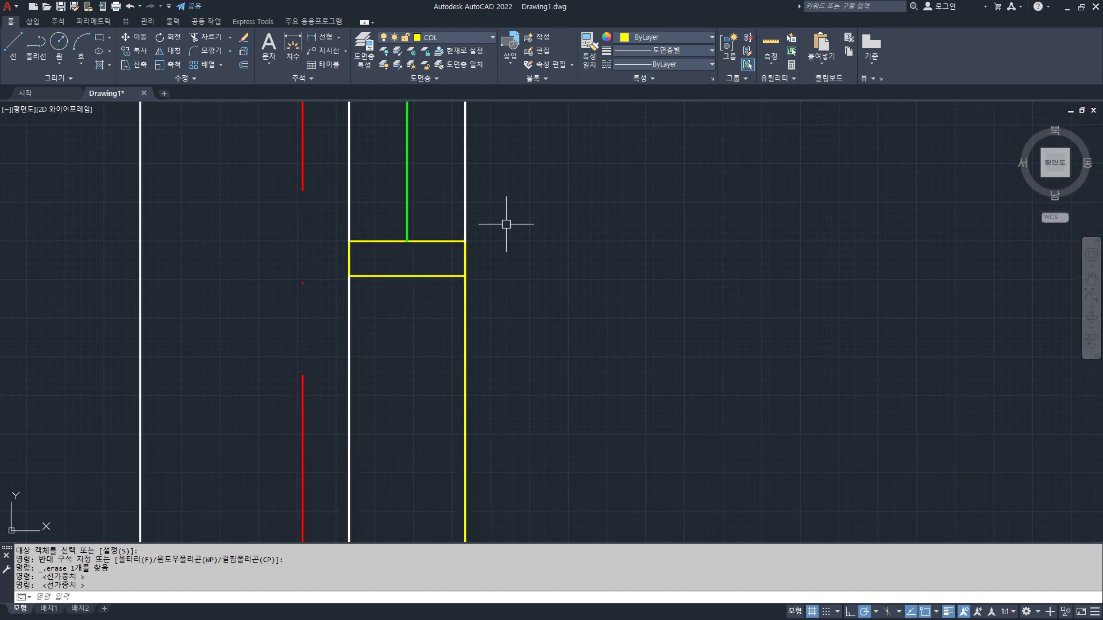
drag(424, 278, 428, 441)
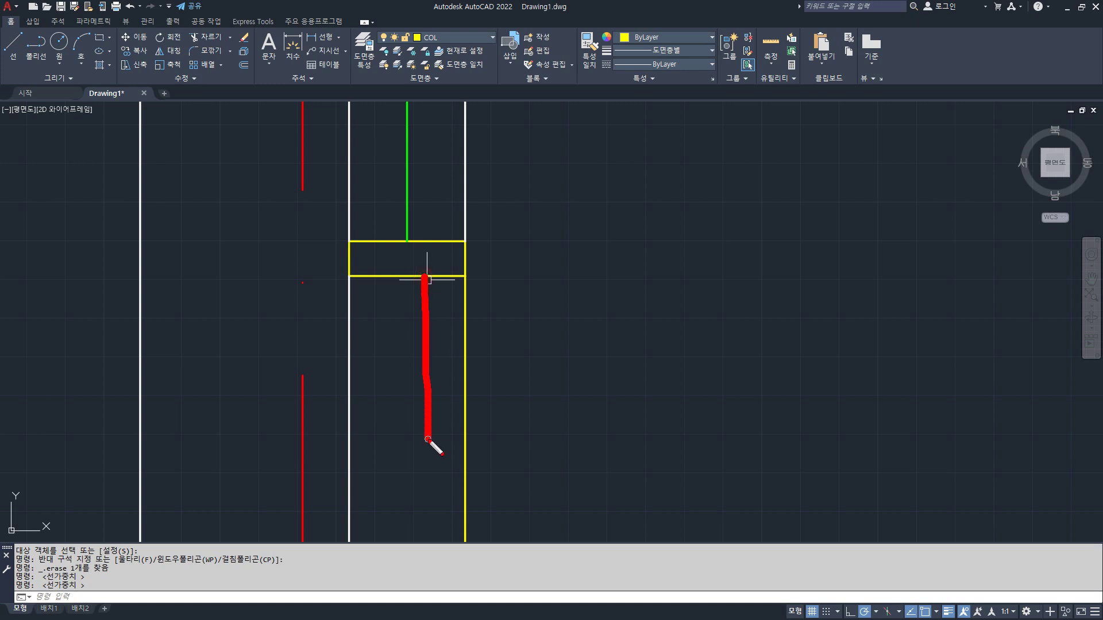
mouse_move(429, 351)
mouse_down()
mouse_move(437, 332)
mouse_move(440, 359)
mouse_move(461, 342)
mouse_move(467, 363)
mouse_up()
mouse_move(562, 311)
mouse_down()
mouse_move(549, 356)
mouse_move(606, 352)
mouse_move(569, 376)
mouse_up()
mouse_move(589, 345)
mouse_down()
mouse_move(608, 358)
mouse_move(591, 342)
mouse_up()
click(646, 357)
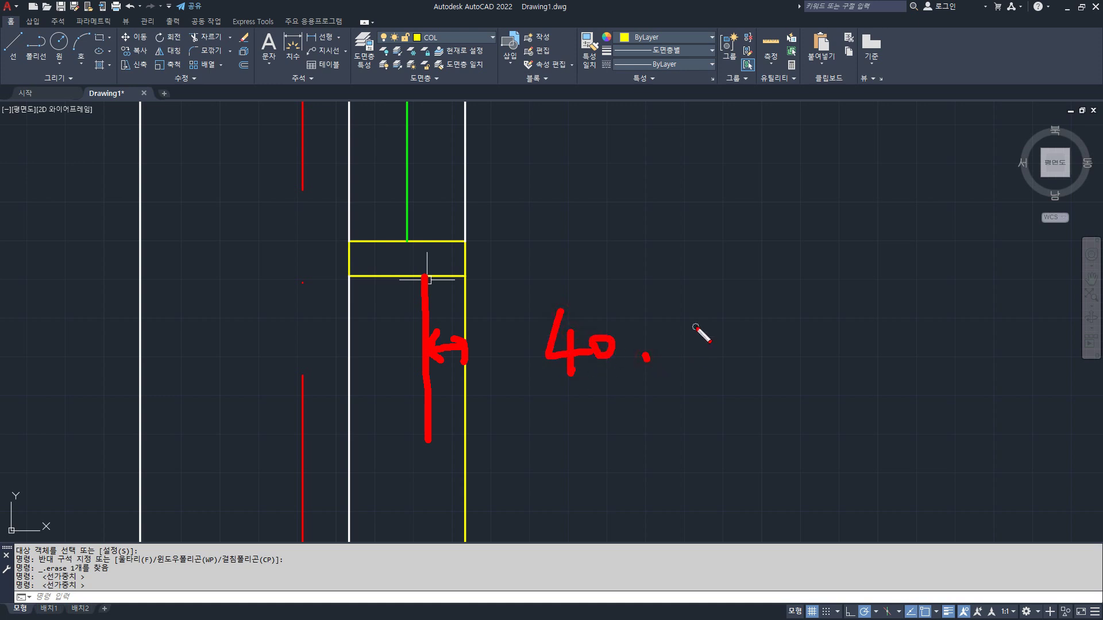
mouse_move(686, 340)
mouse_down()
mouse_move(707, 356)
mouse_move(693, 385)
mouse_up()
mouse_move(727, 346)
mouse_down()
mouse_move(722, 381)
mouse_move(741, 338)
mouse_up()
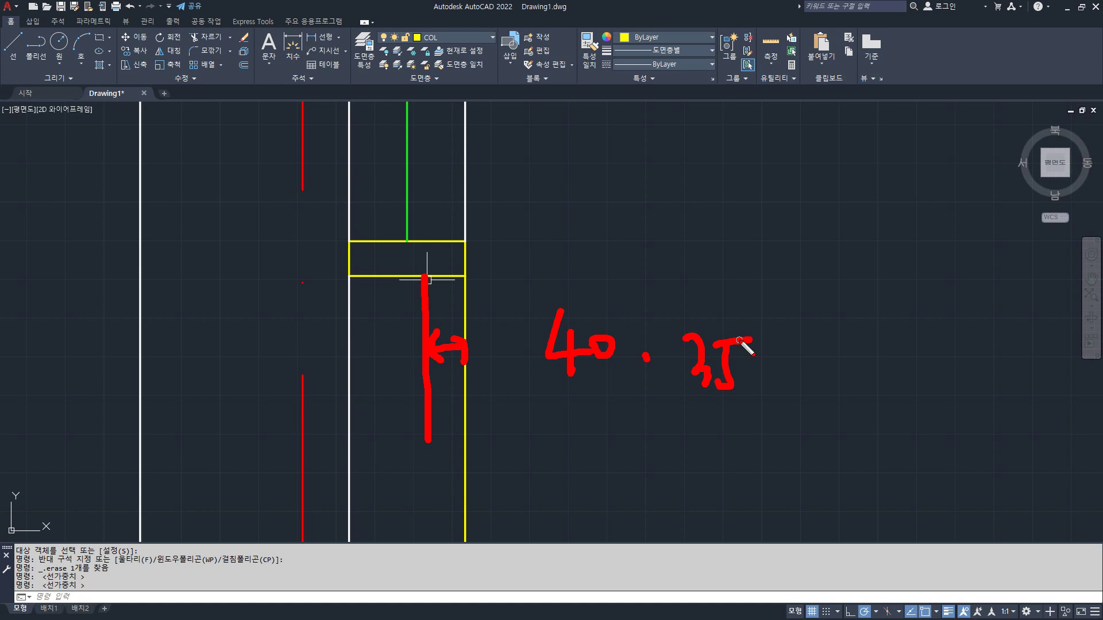
- Offset the yellow outer vertical line below the transom 40 toward the inside of the frame
key(Escape)
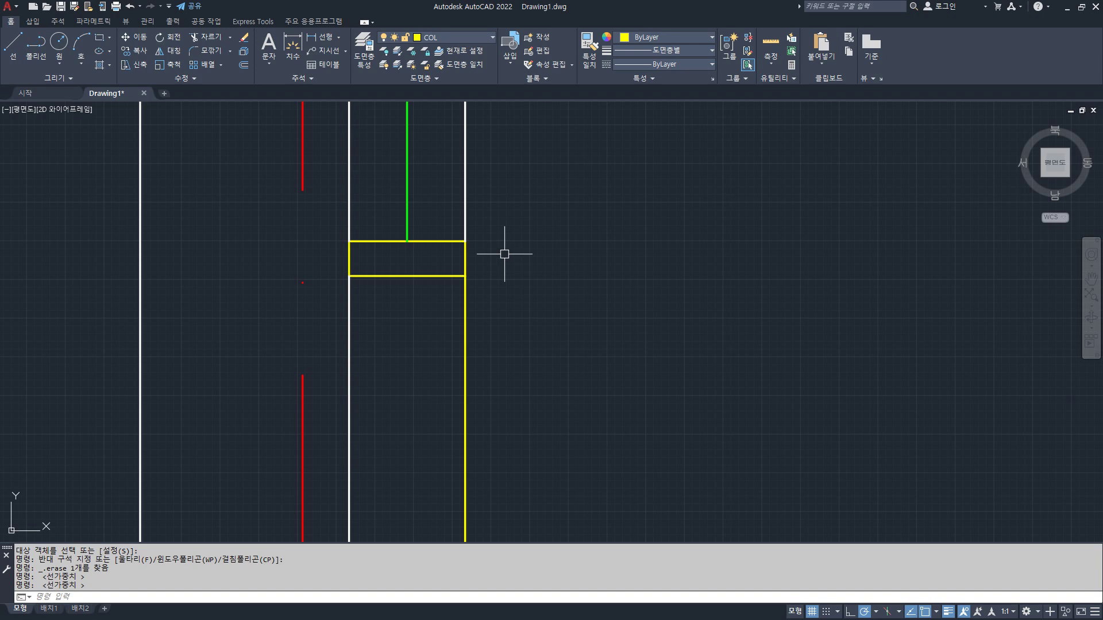
text(o)
key(Return)
text(40)
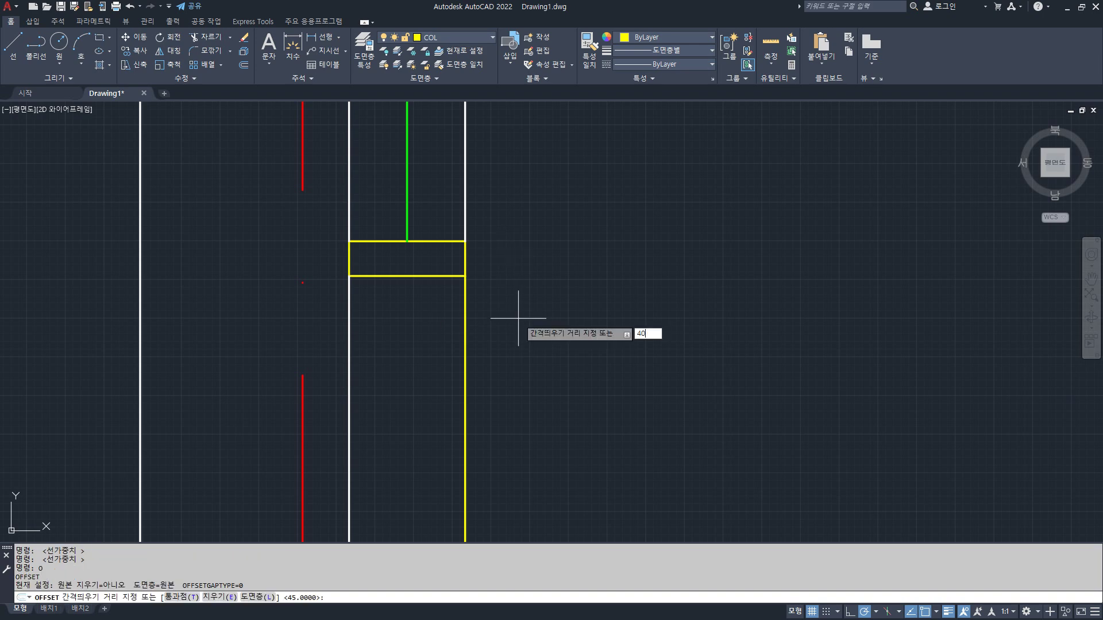
key(Return)
click(464, 328)
click(409, 330)
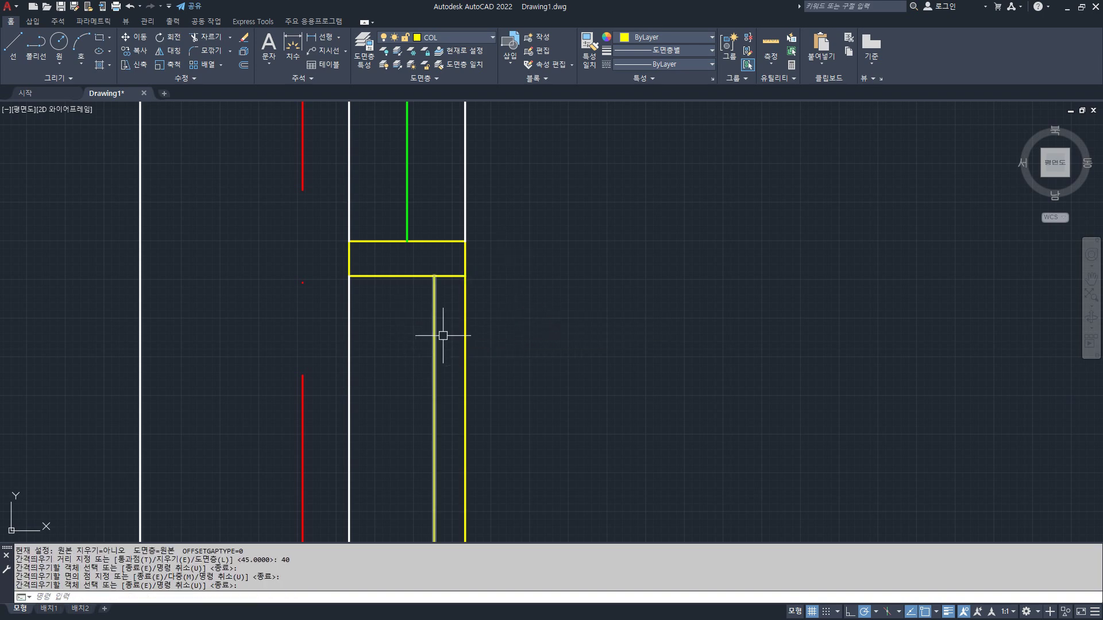
- Offset the transom's lower edge 80 downward
middle_drag(442, 335, 386, 313)
scroll(320, 283, down, 4)
scroll(291, 273, up, 2)
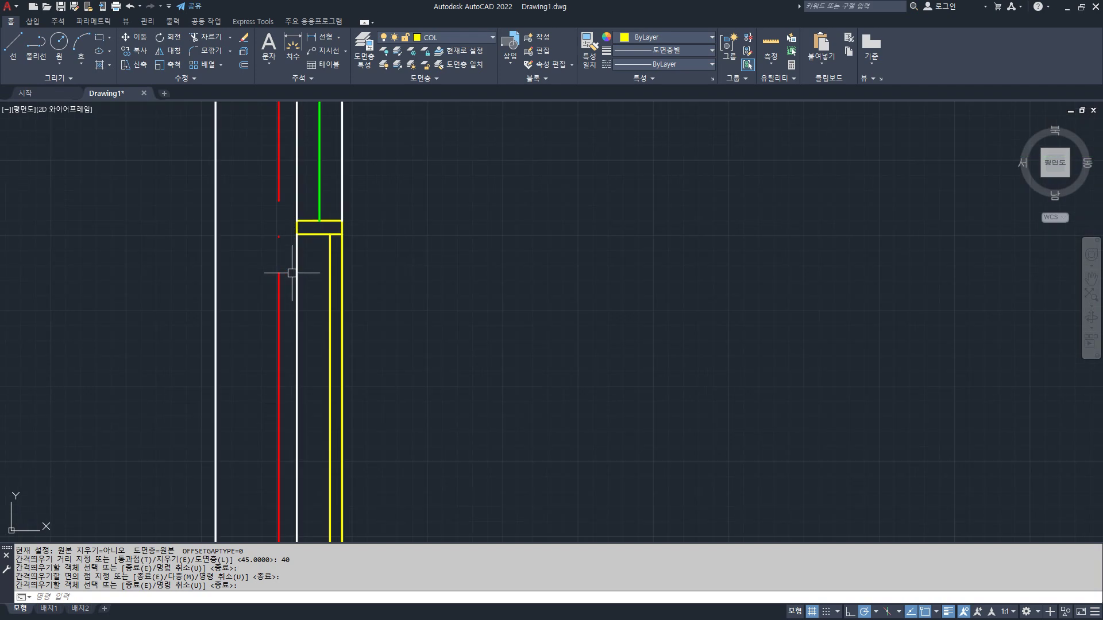
scroll(292, 273, up, 4)
middle_drag(412, 246, 338, 211)
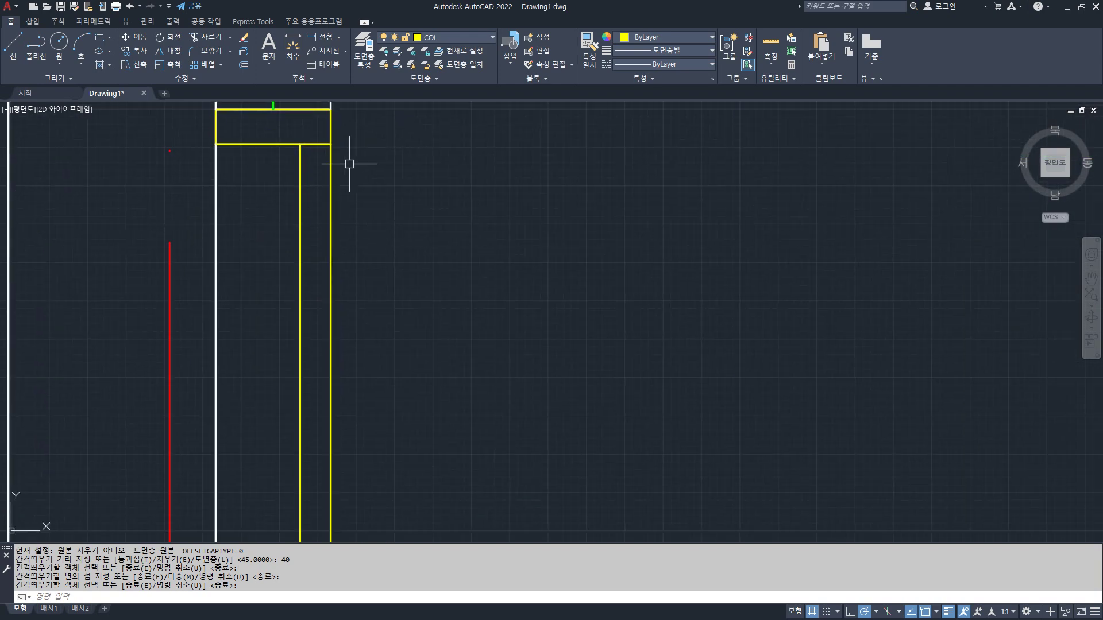
mouse_move(332, 145)
mouse_down()
mouse_move(345, 161)
mouse_move(336, 238)
mouse_up()
text(o)
key(Return)
text(80)
key(Return)
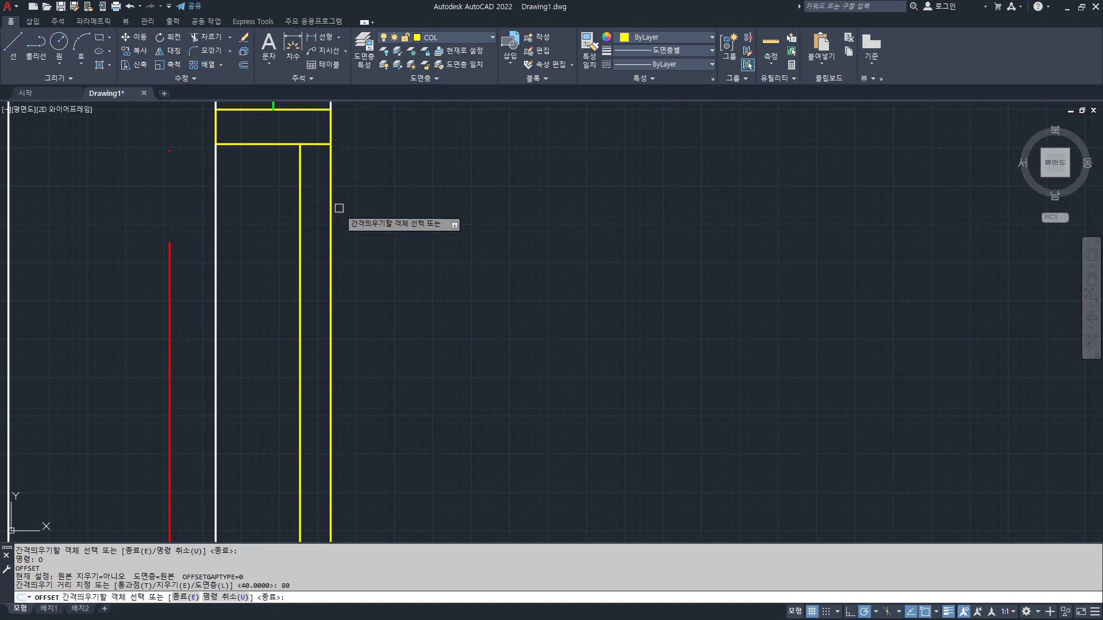
click(316, 145)
click(315, 216)
key(Return)
- Trim the offset horizontal line back to the inner vertical line, leaving only the part between the two yellow verticals
text(tr)
key(Return)
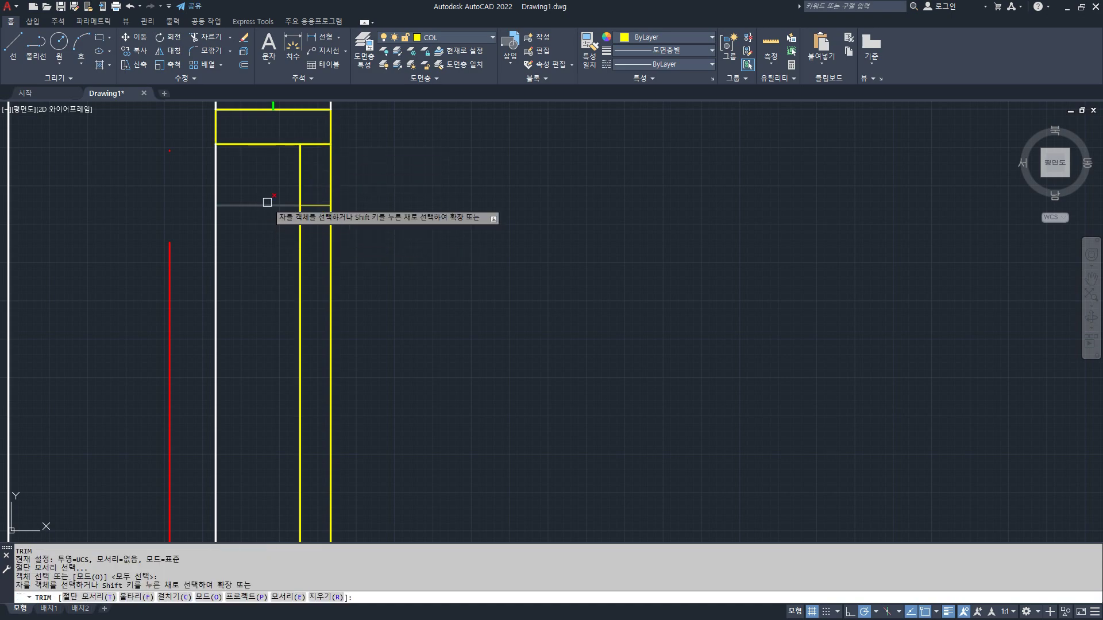
click(268, 205)
- Offset the green floor line at the foot of the opening 100 upward
scroll(316, 424, down, 5)
scroll(295, 308, up, 4)
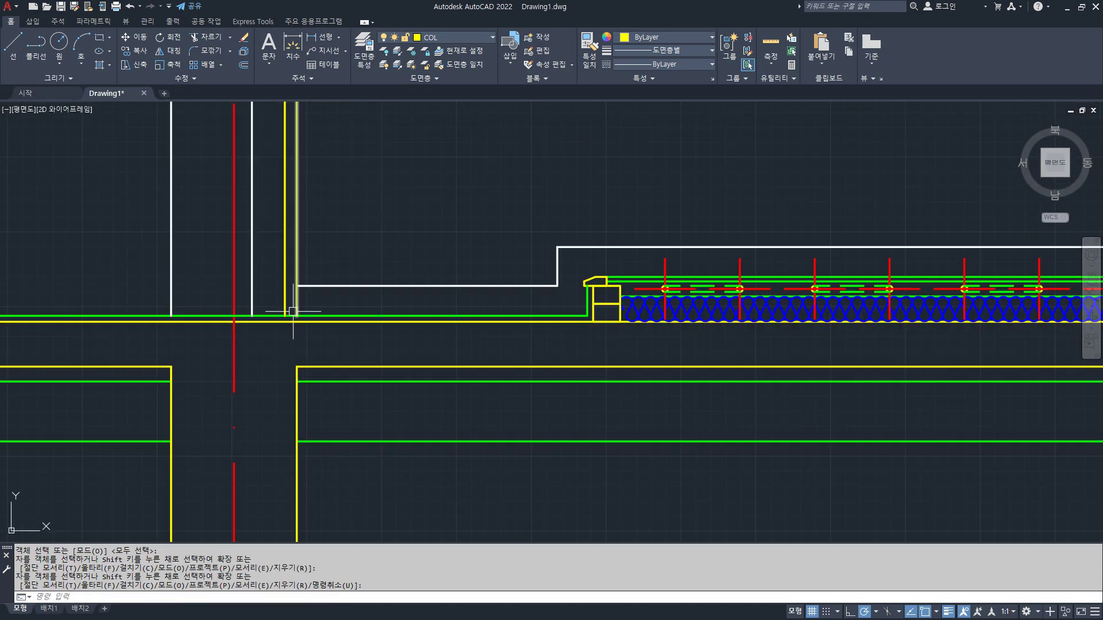
key(Return)
text(o)
key(Return)
text(100)
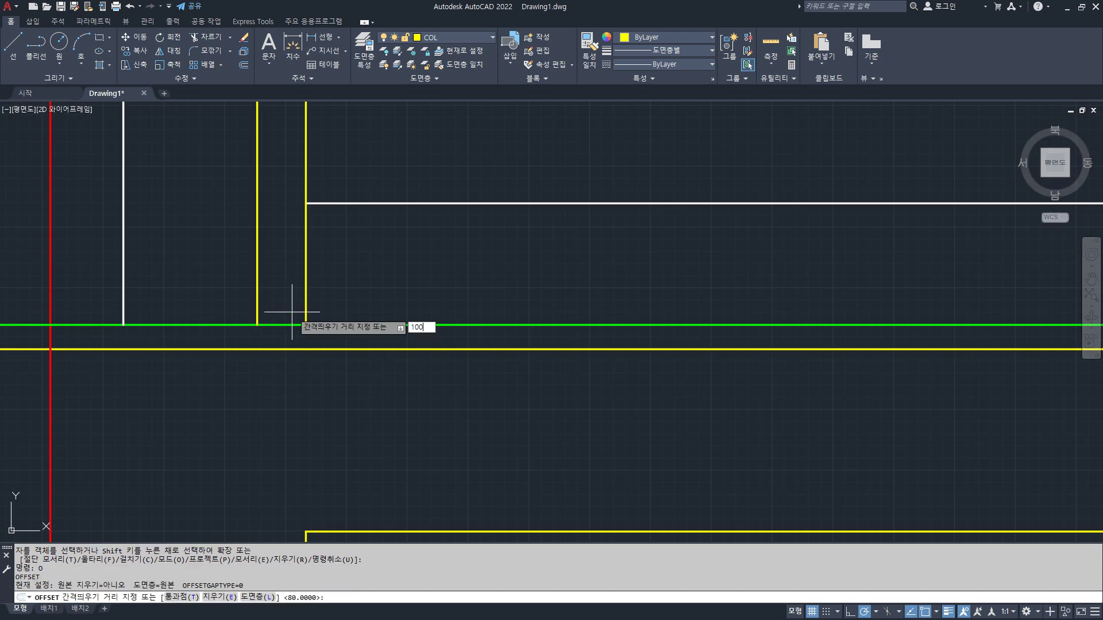
key(Return)
click(292, 325)
click(277, 263)
key(Return)
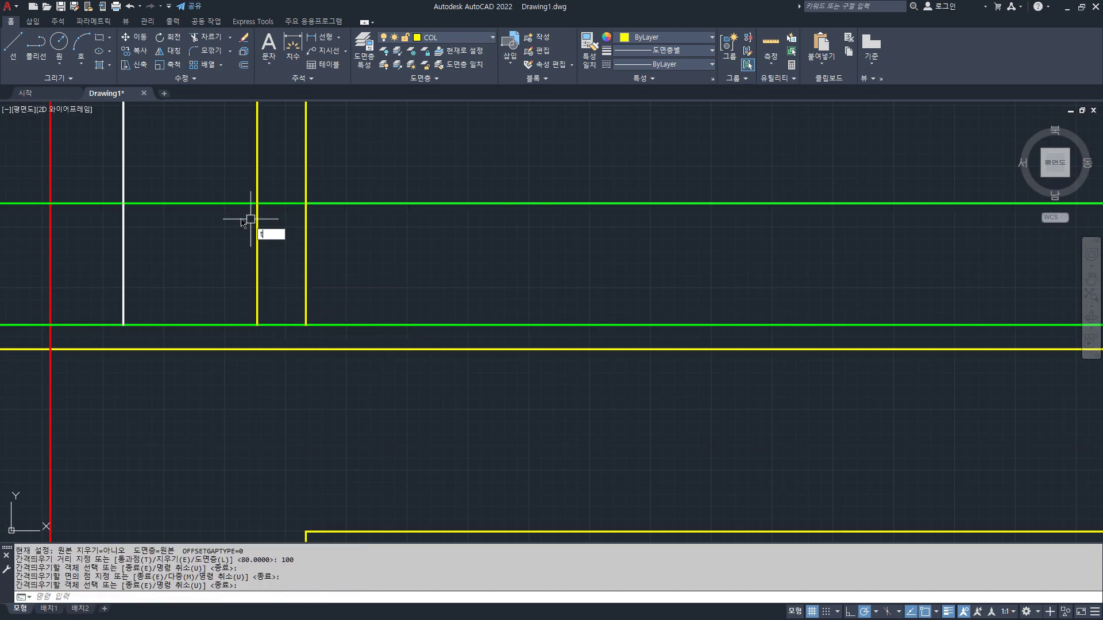
- Trim the raised green line to the part between the two yellow verticals and erase its leftover segment beyond the wall
text(tr)
key(Return)
click(217, 197)
click(222, 212)
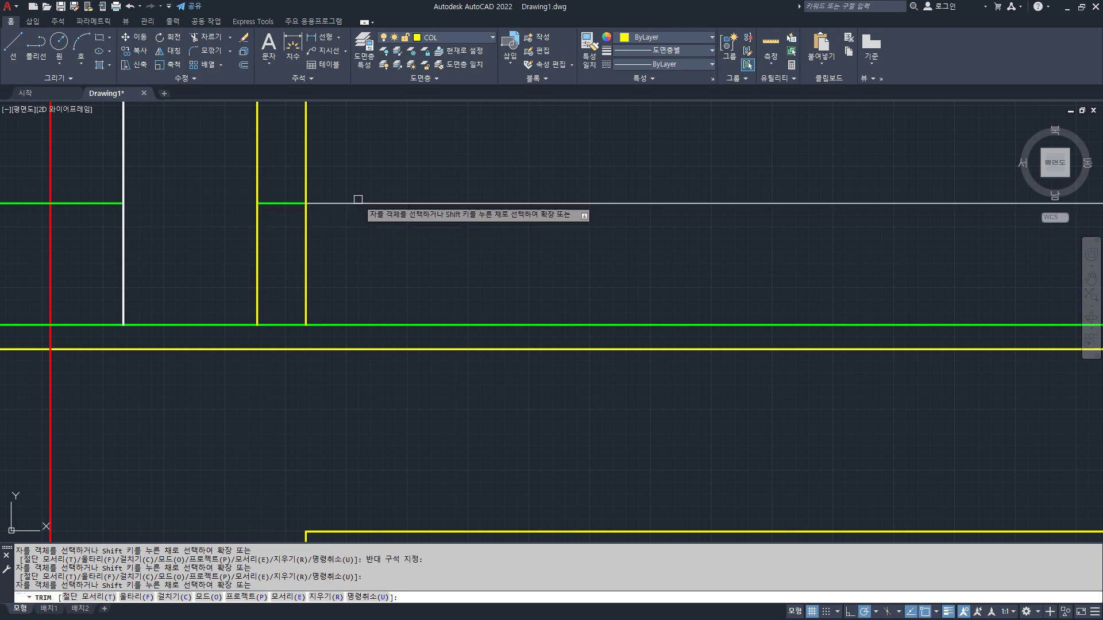
key(Return)
text(e)
key(Return)
click(108, 203)
key(Return)
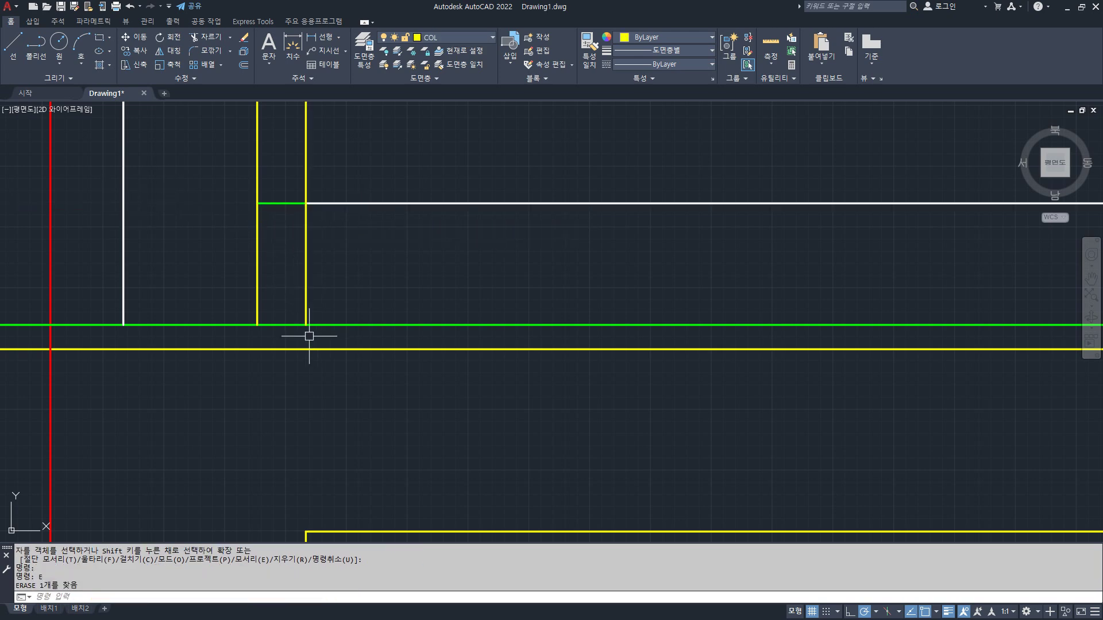
- Draw a horizontal line joining the lower ends of the two yellow vertical lines at the floor
scroll(295, 328, up, 4)
key(l)
key(Return)
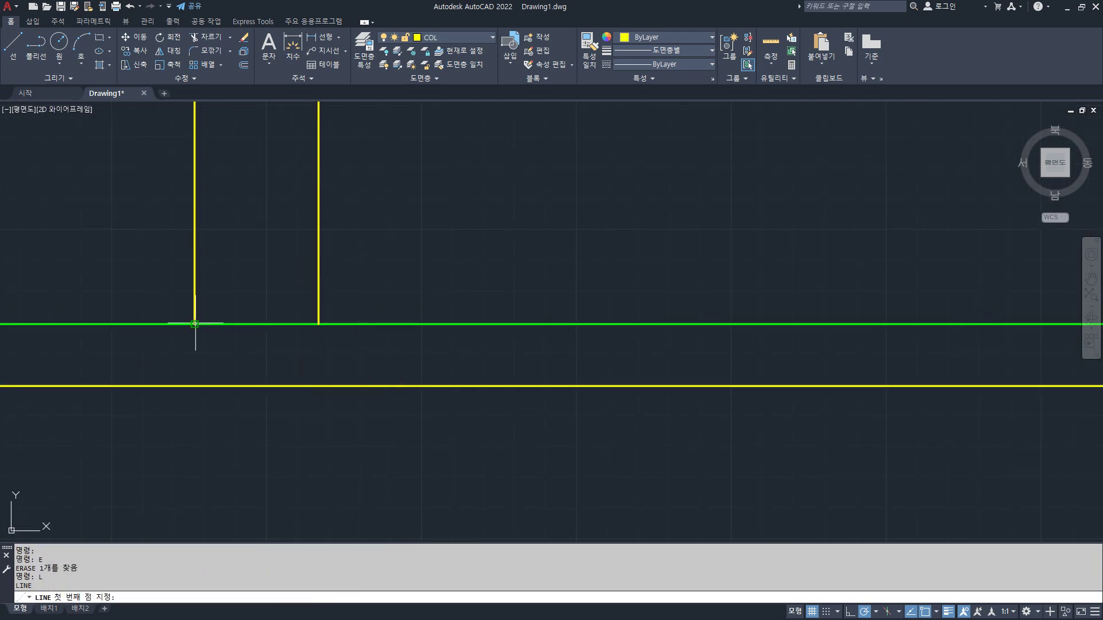
click(194, 324)
click(318, 325)
- Stretch the bottom end of the yellow door panel 2 upward from the floor line
text(s)
key(Return)
click(339, 339)
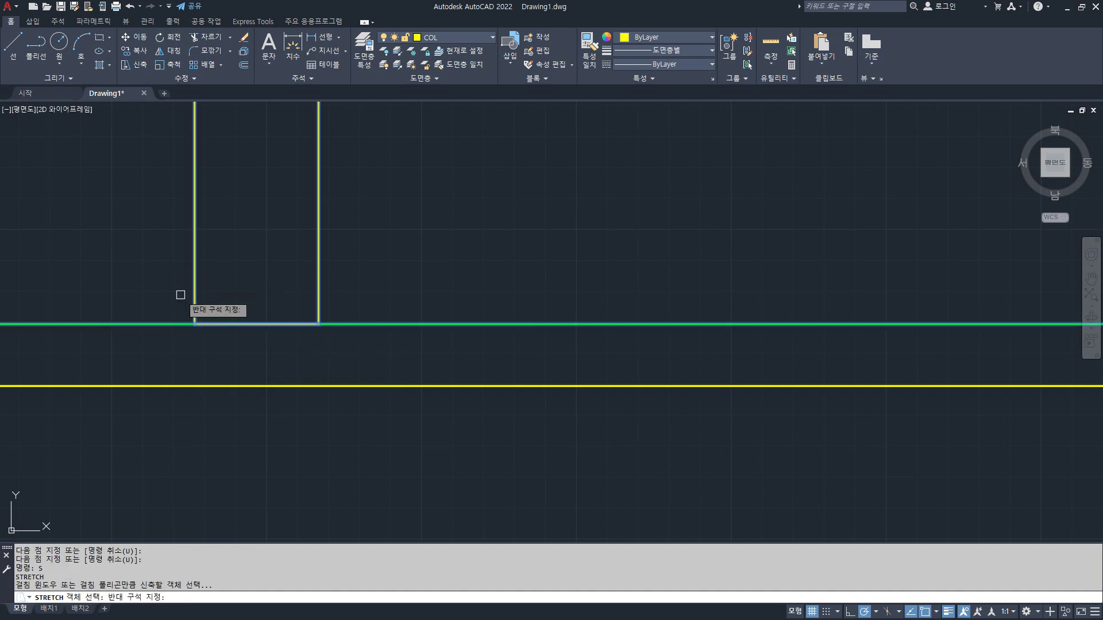
click(178, 296)
key(Return)
click(443, 294)
text(2)
key(Return)
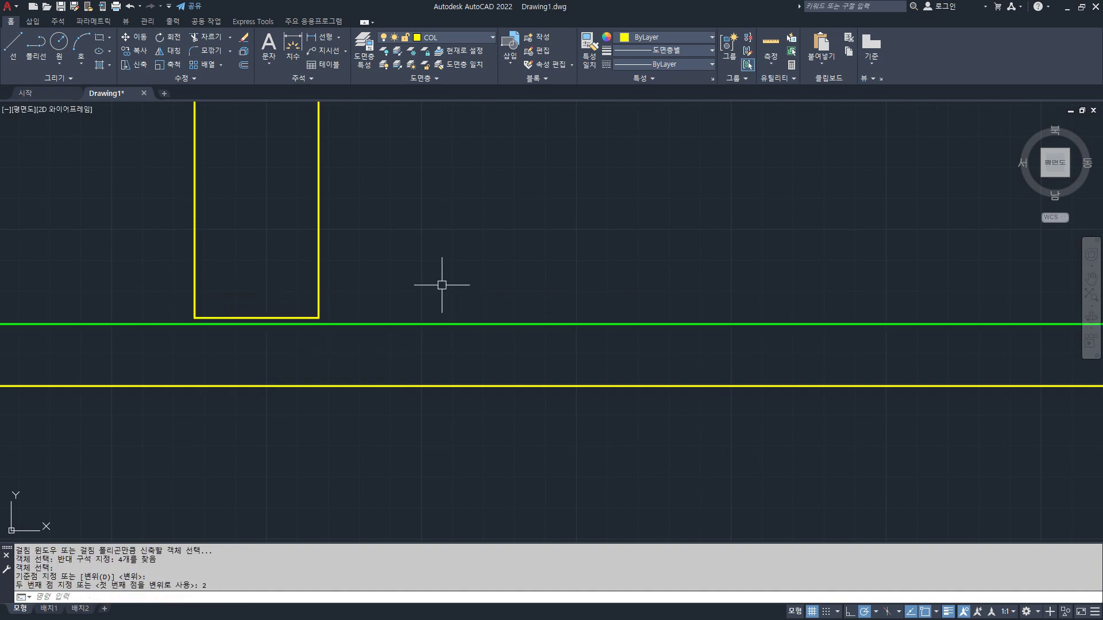
scroll(229, 320, up, 4)
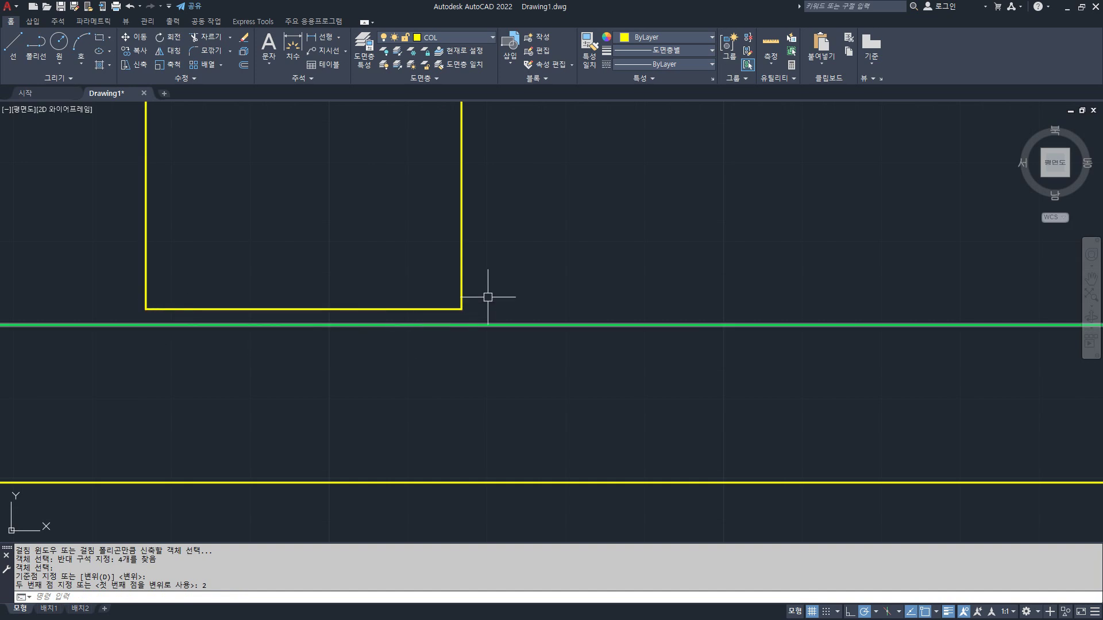
scroll(443, 345, down, 10)
scroll(373, 338, up, 5)
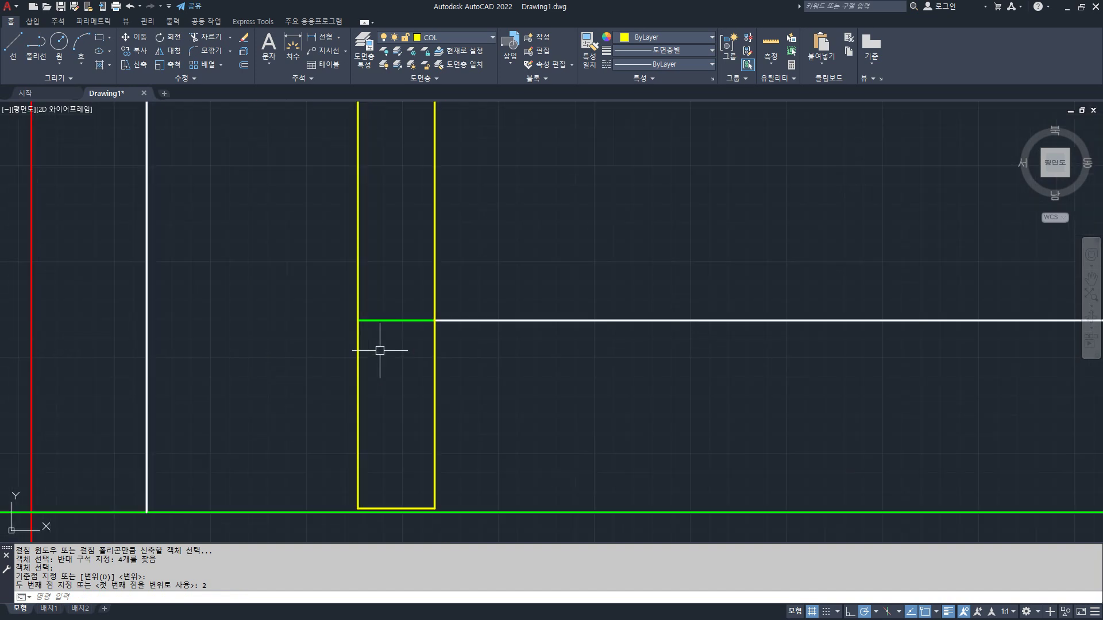
text(ms)
key(Return)
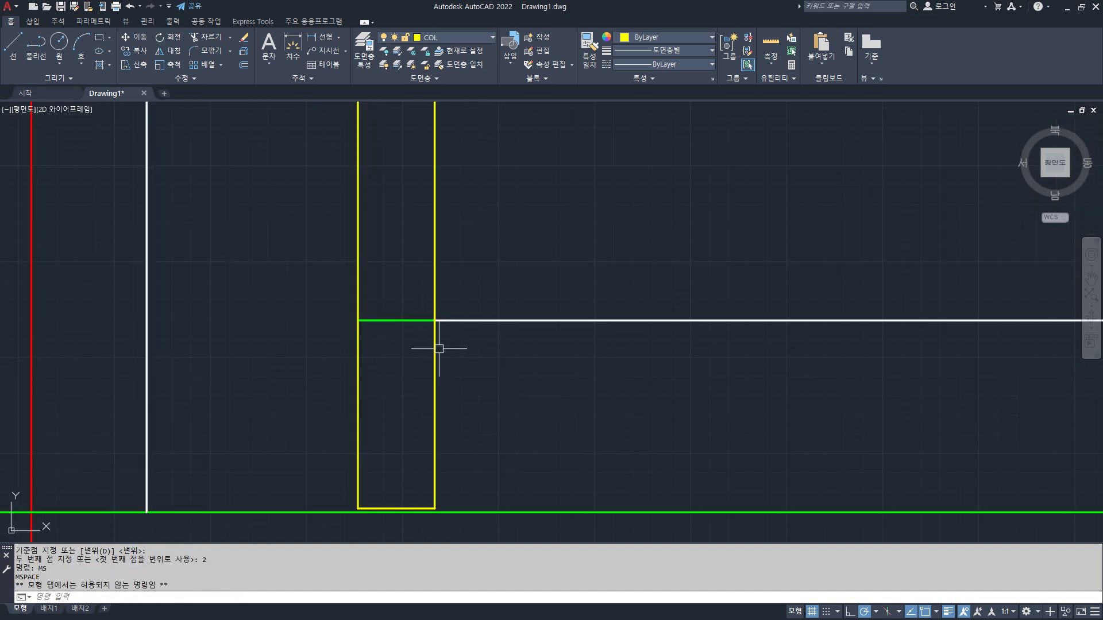
key(Escape)
key(Escape)
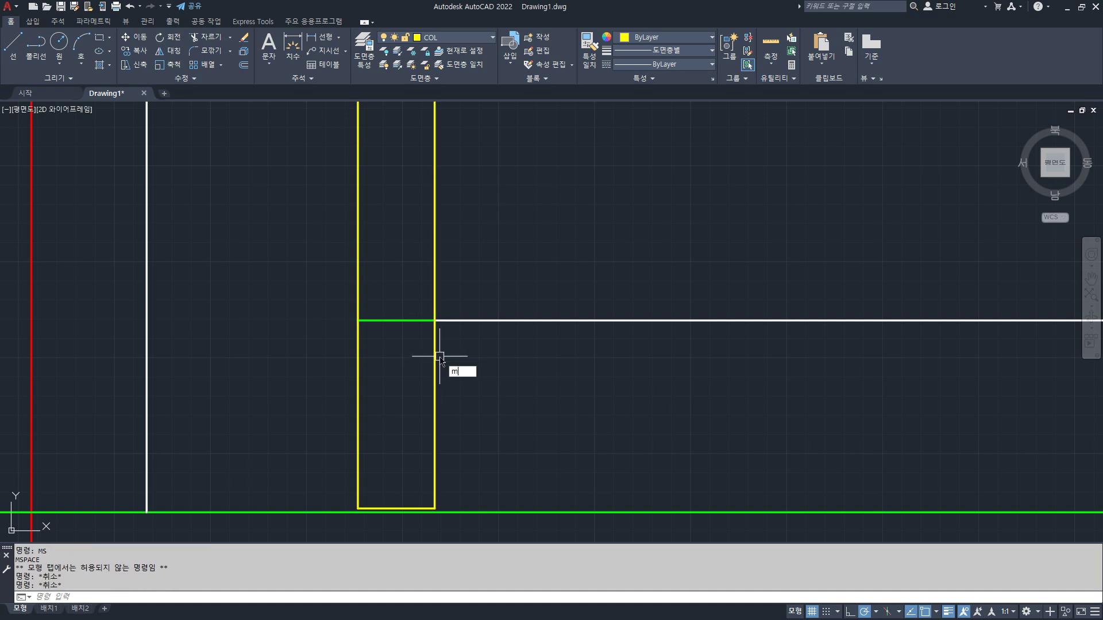
- Match the properties of the yellow vertical line onto the green horizontal line near the panel's bottom
text(ma)
key(Return)
click(436, 369)
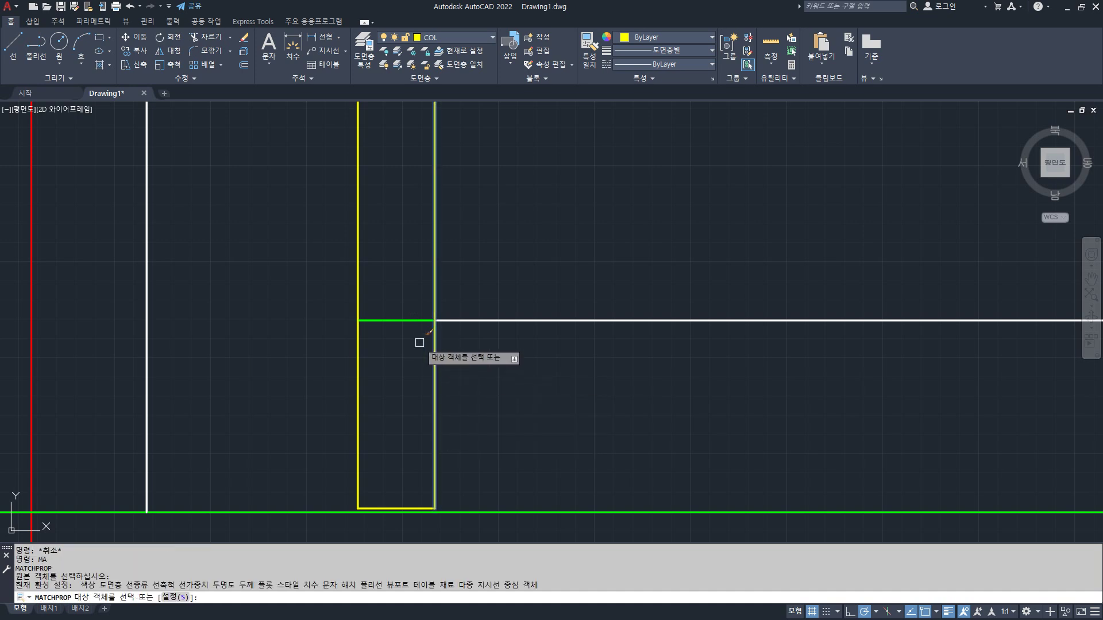
click(408, 320)
key(Return)
middle_drag(402, 401, 381, 286)
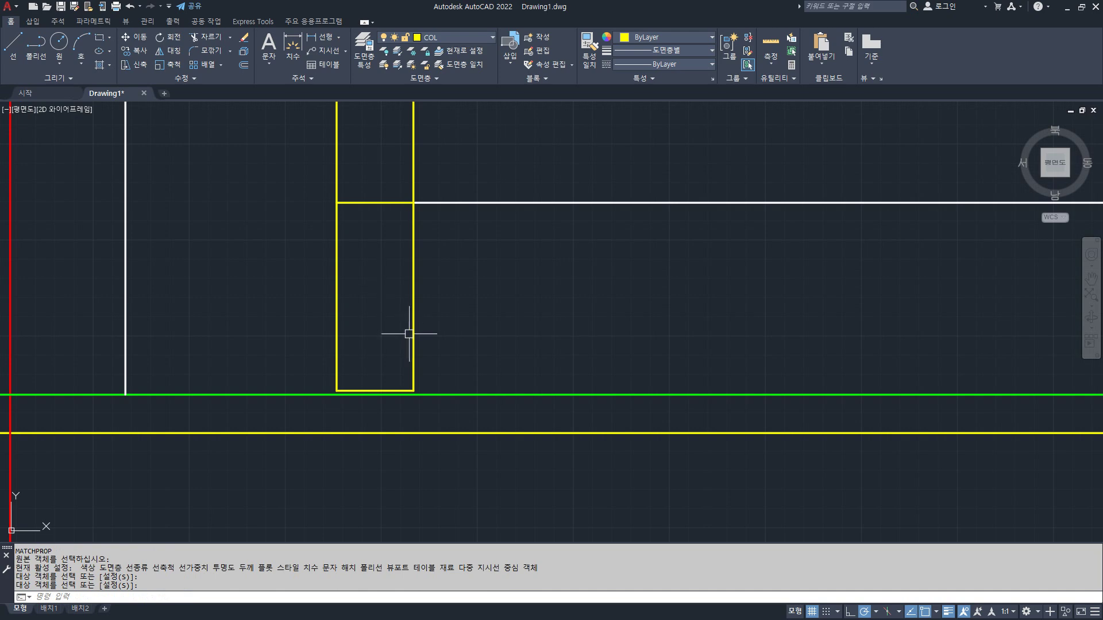
text(s)
key(Return)
scroll(432, 408, up, 2)
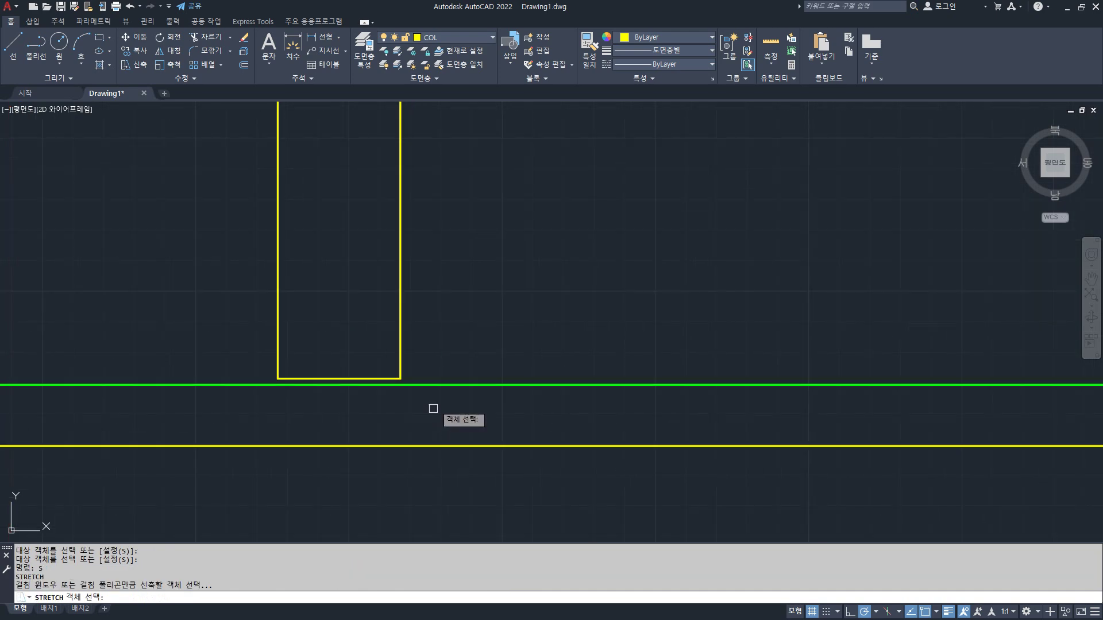
click(469, 282)
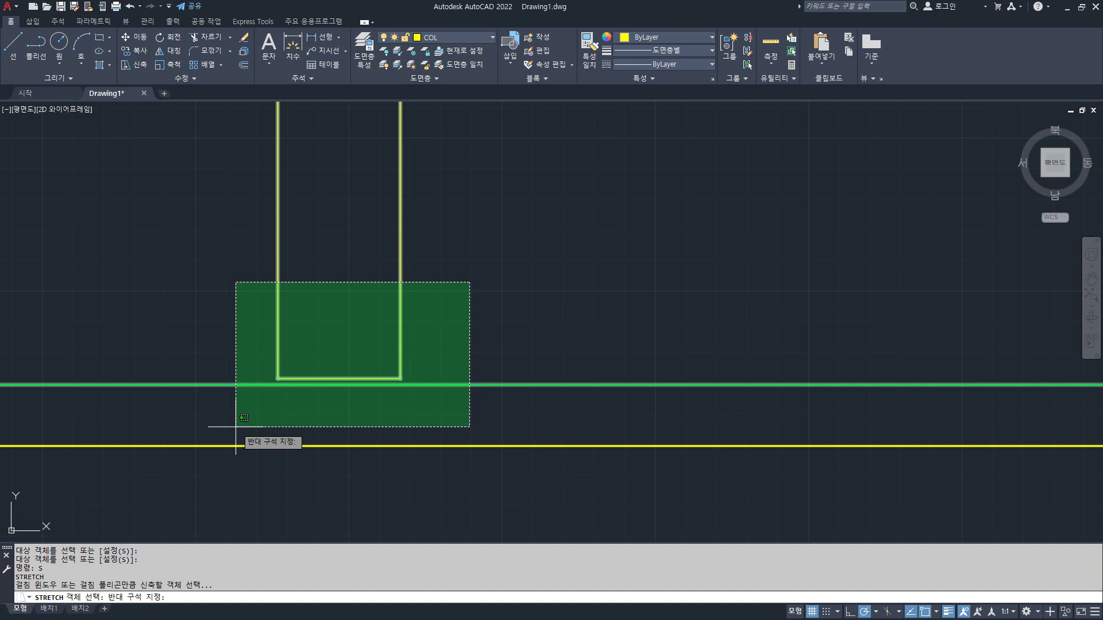
key(Escape)
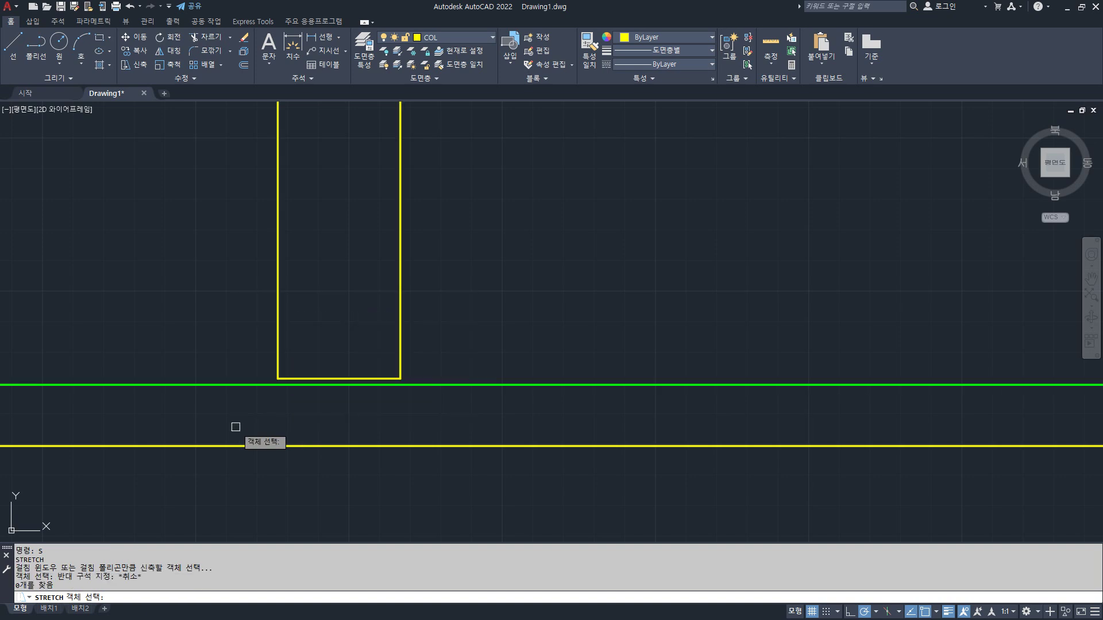
click(218, 245)
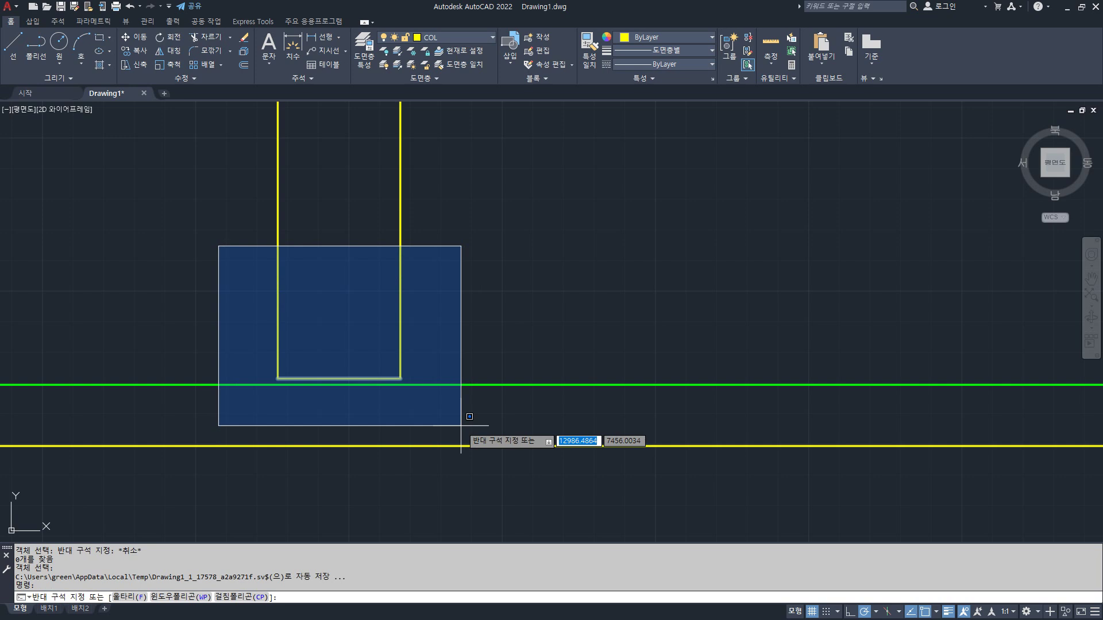
key(Escape)
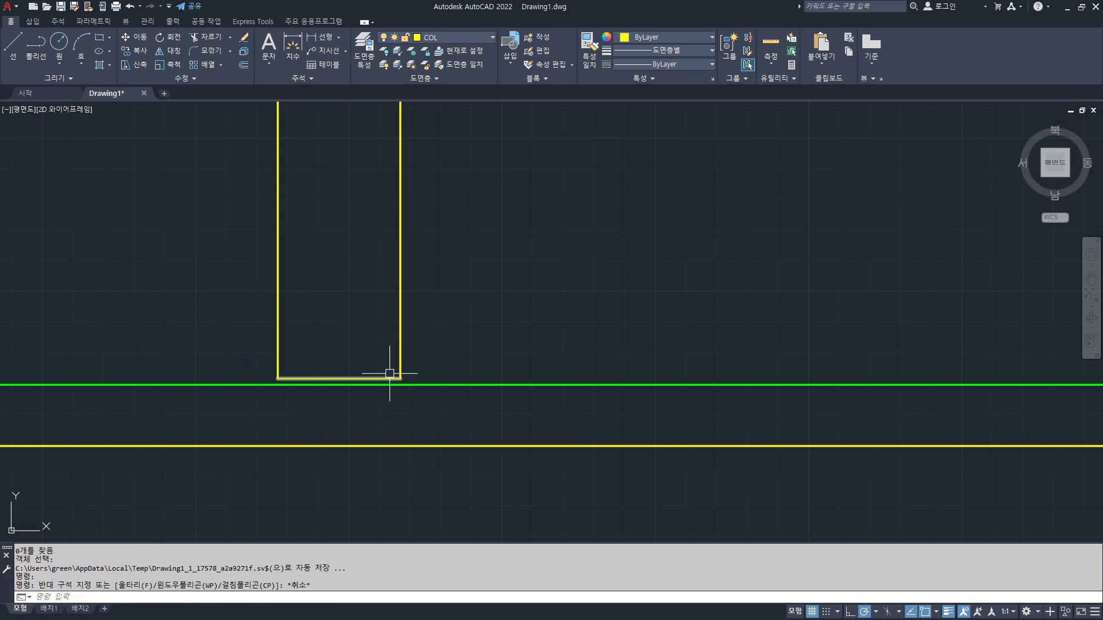
text(s)
key(Return)
click(194, 253)
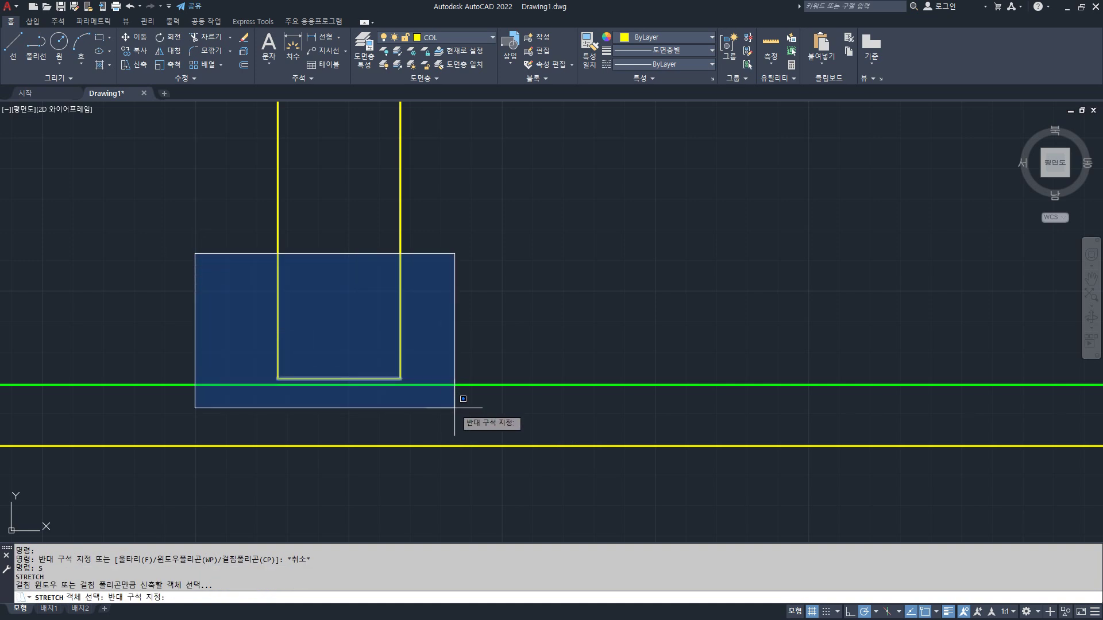
key(Escape)
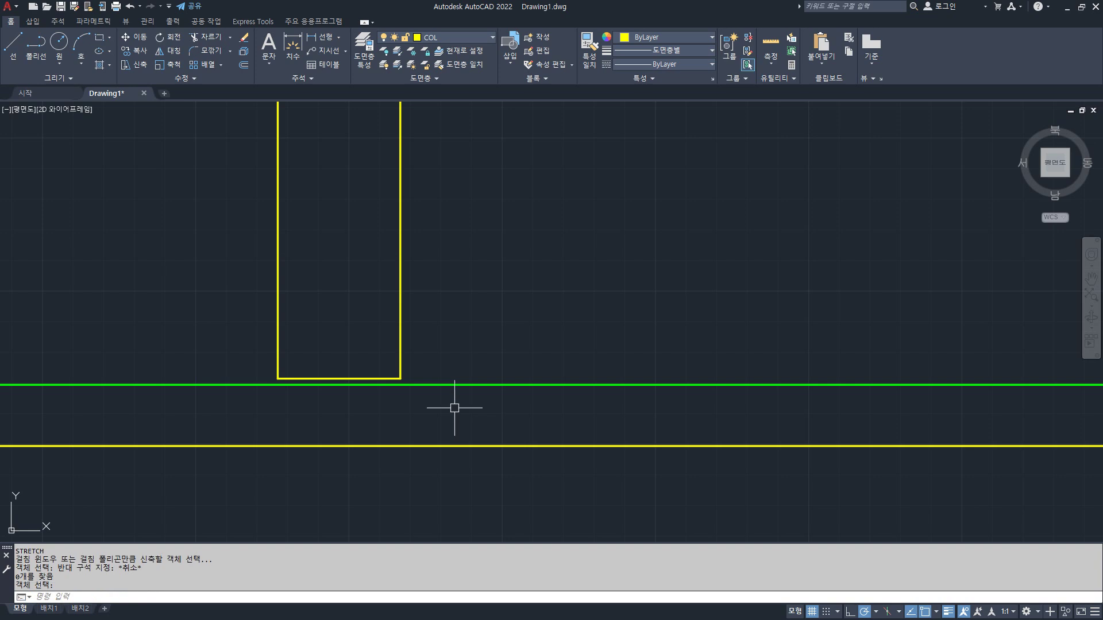
click(461, 321)
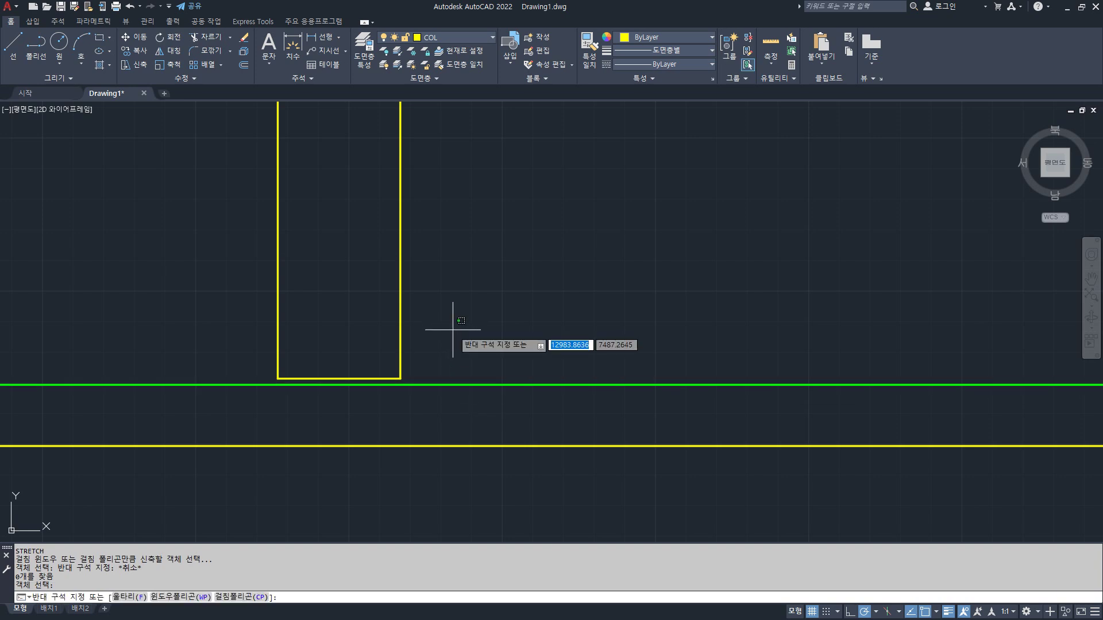
key(Escape)
text(s)
key(Return)
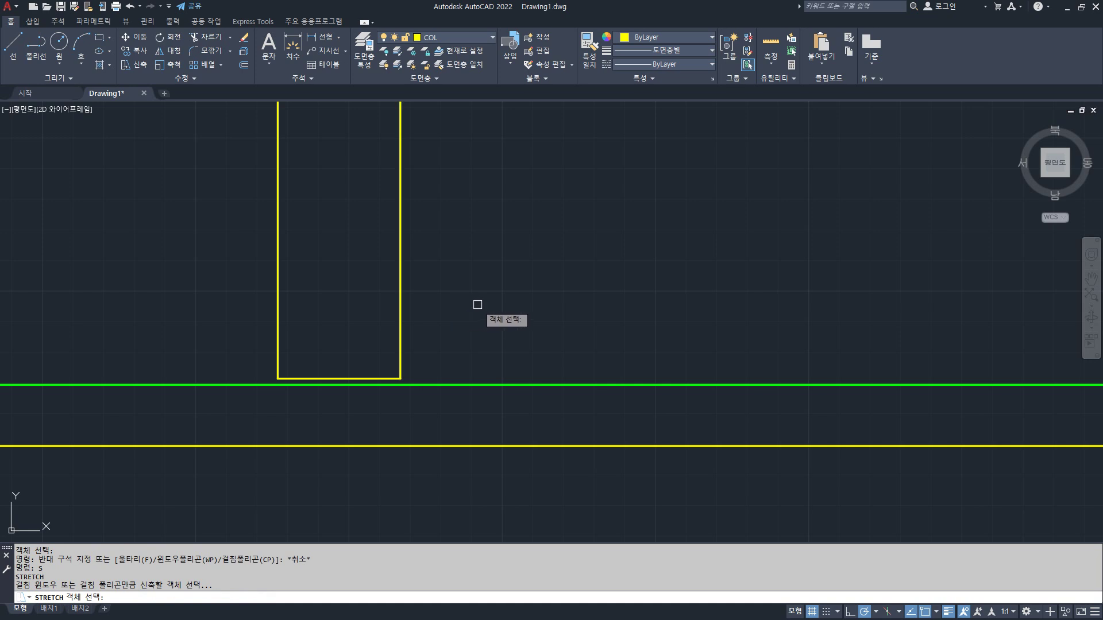
click(495, 287)
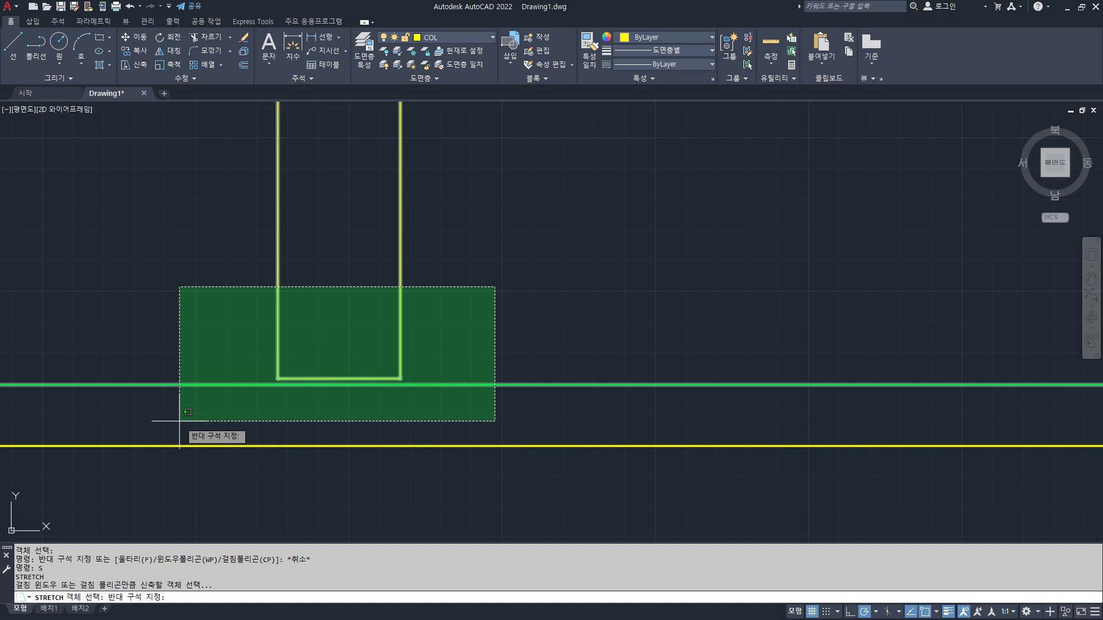
key(Escape)
key(Escape)
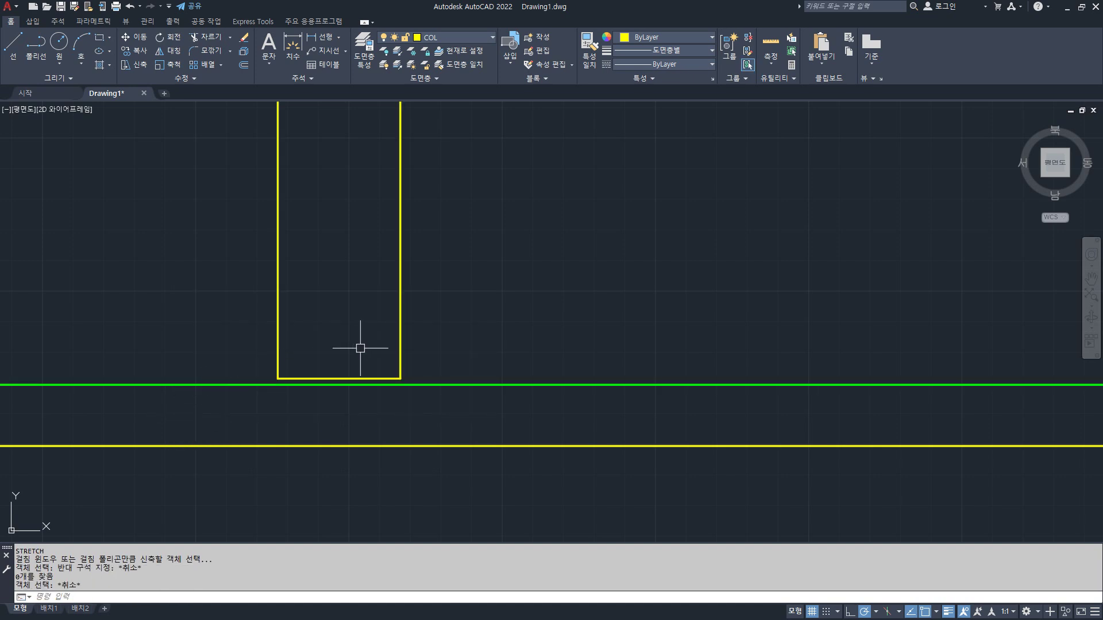
scroll(410, 389, up, 4)
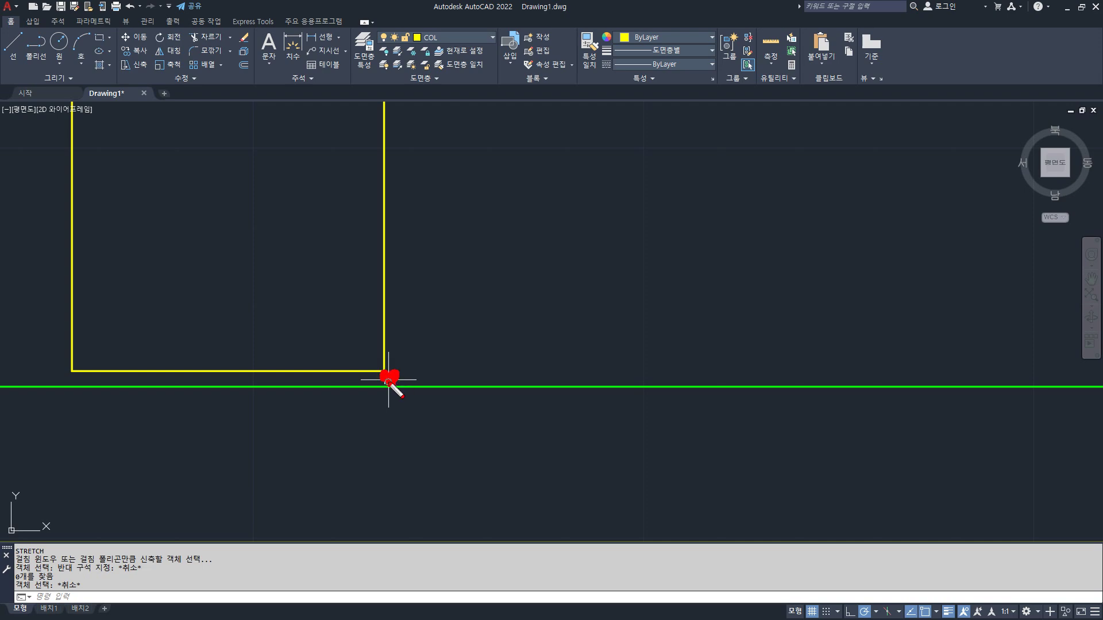
scroll(389, 380, down, 8)
middle_drag(406, 303, 389, 384)
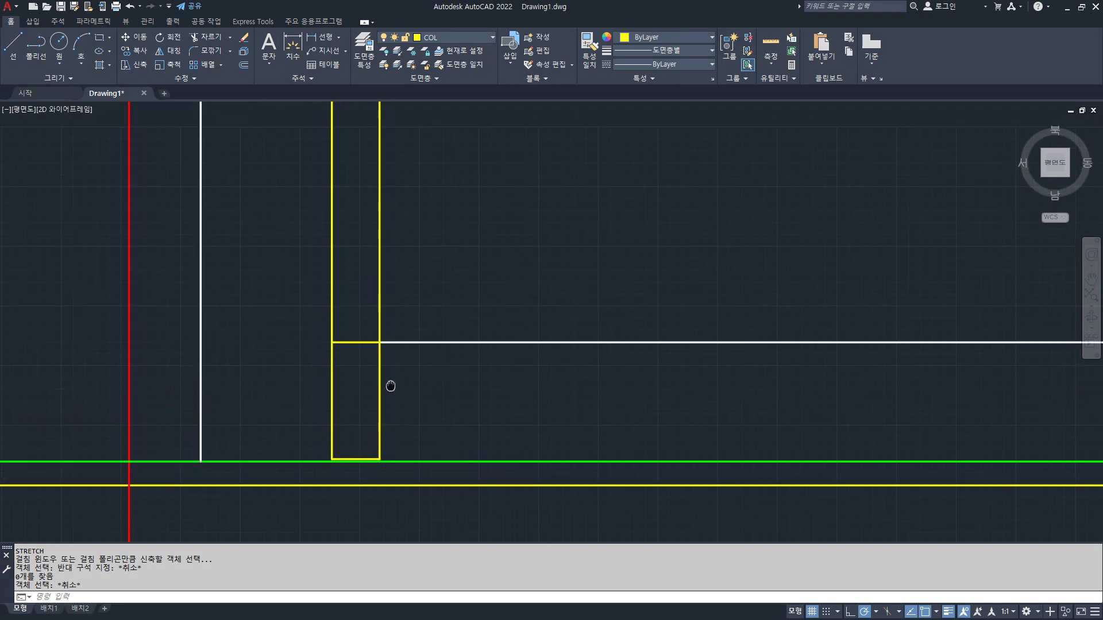
scroll(373, 396, down, 4)
scroll(382, 307, down, 2)
mouse_move(381, 308)
middle_down()
mouse_move(356, 406)
mouse_move(362, 302)
middle_up()
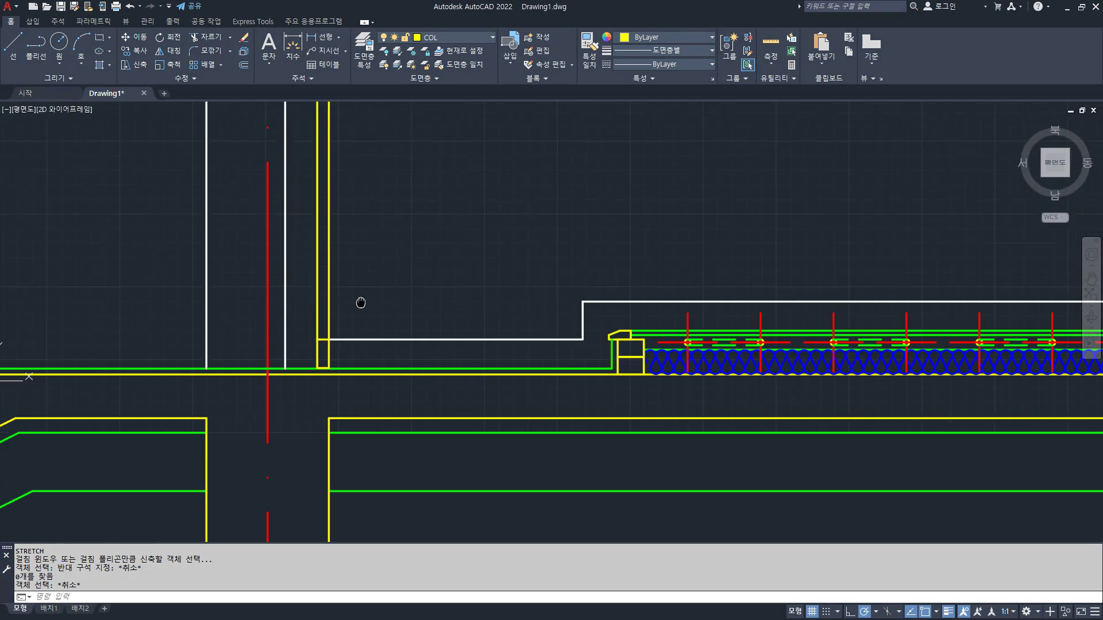
- Offset the horizontal yellow slab line beneath the green floor line upward by 900
scroll(401, 376, up, 4)
middle_drag(402, 376, 356, 460)
text(o)
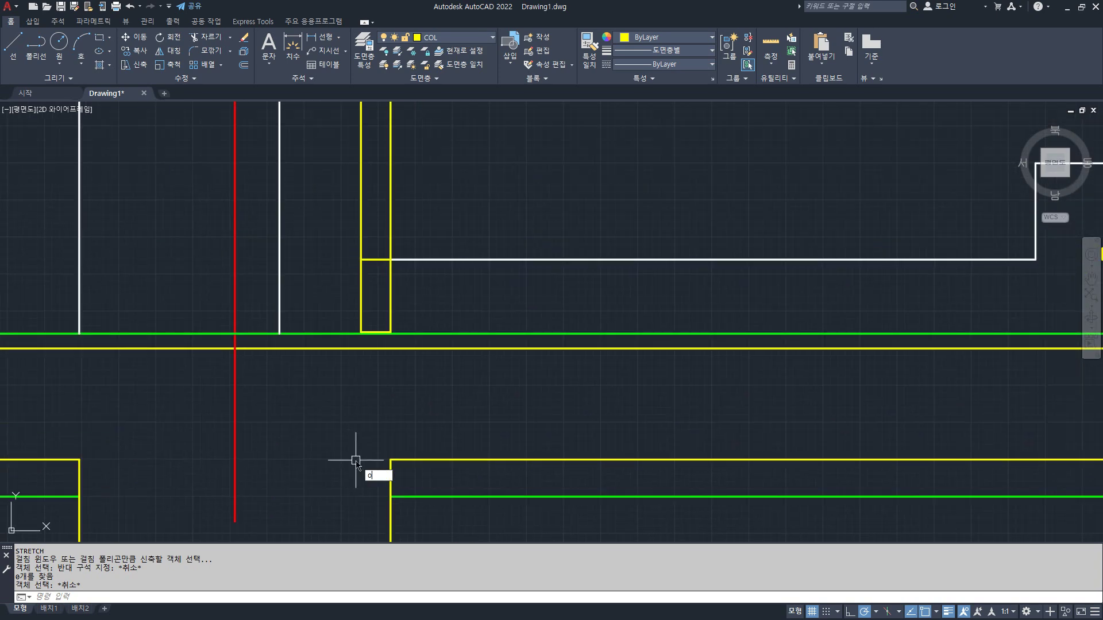
key(Return)
text(900)
key(Return)
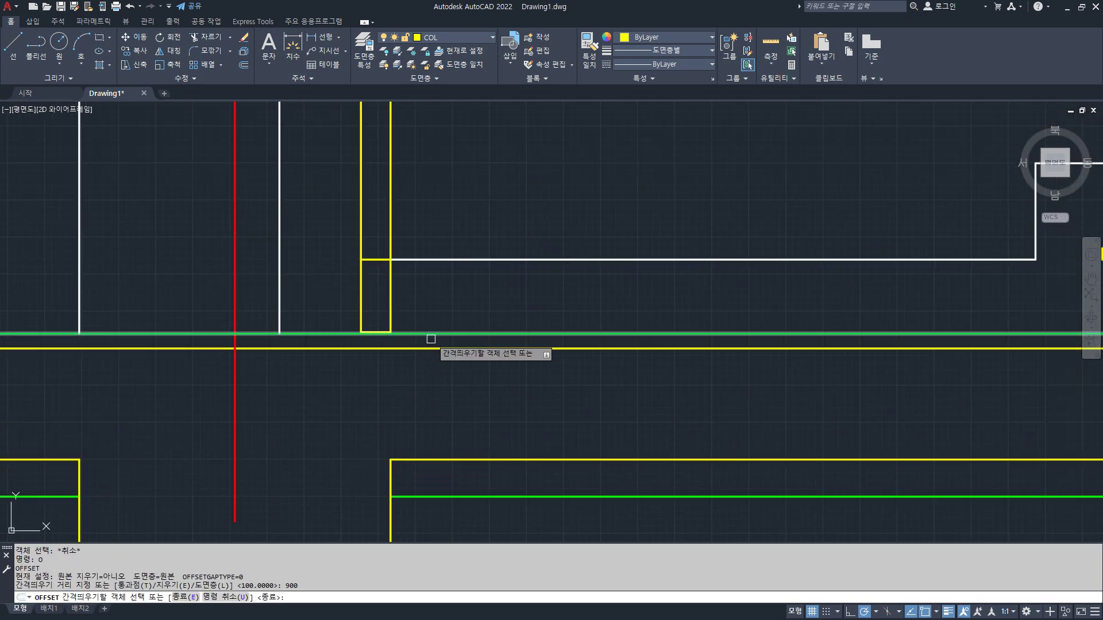
scroll(456, 244, down, 4)
mouse_move(452, 198)
middle_down()
mouse_move(433, 250)
mouse_move(382, 291)
middle_up()
scroll(381, 291, up, 6)
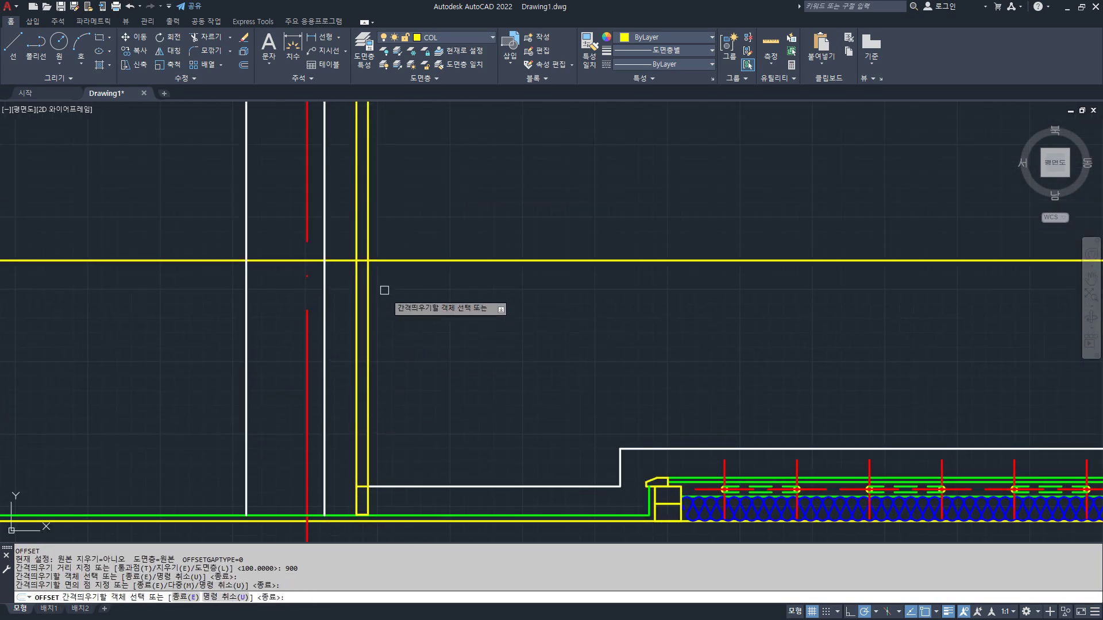
key(Return)
- Offset the raised horizontal yellow line by 40 to both sides, once above and once below
text(o)
key(Return)
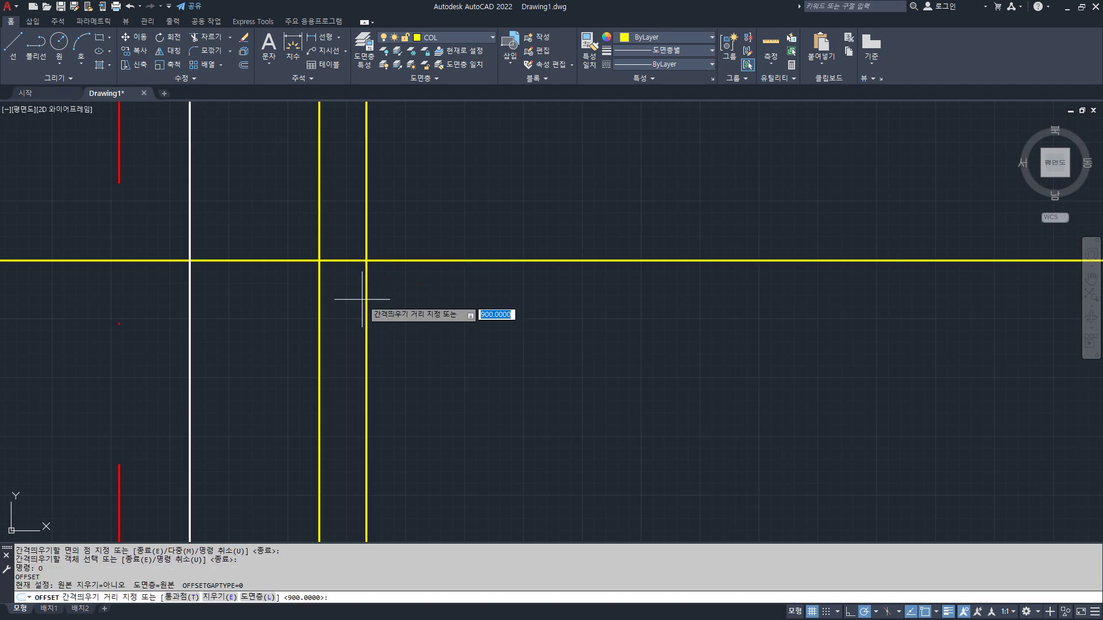
text(40)
key(Return)
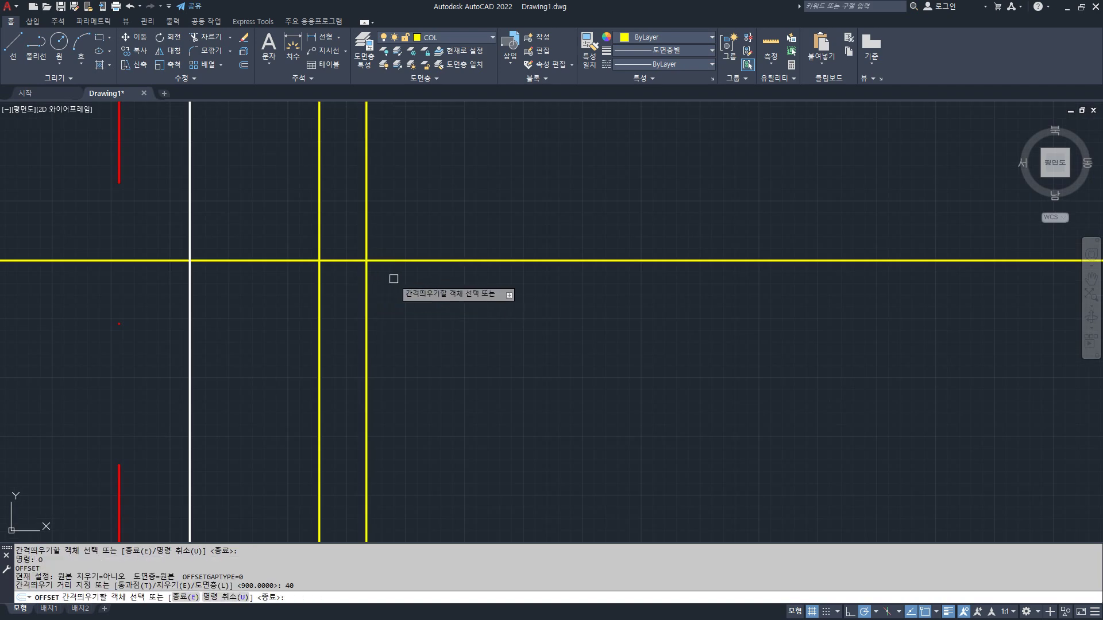
click(396, 261)
click(396, 252)
click(395, 260)
click(394, 300)
key(Return)
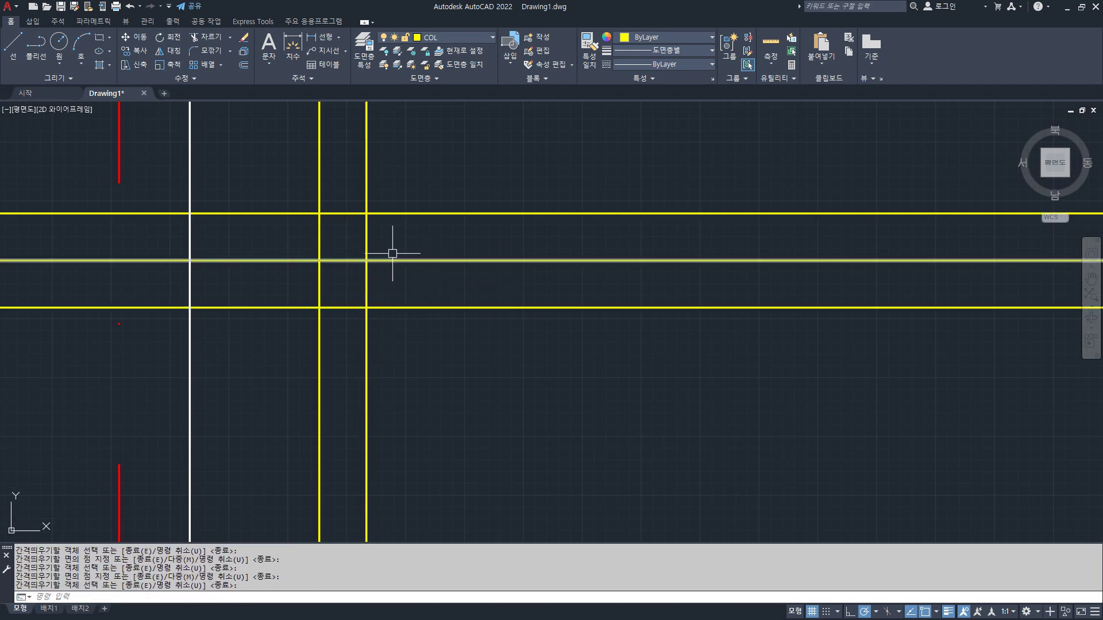
drag(406, 309, 370, 282)
mouse_move(358, 221)
mouse_down()
mouse_move(315, 220)
mouse_move(327, 313)
mouse_move(367, 299)
mouse_move(360, 205)
mouse_move(328, 214)
mouse_up()
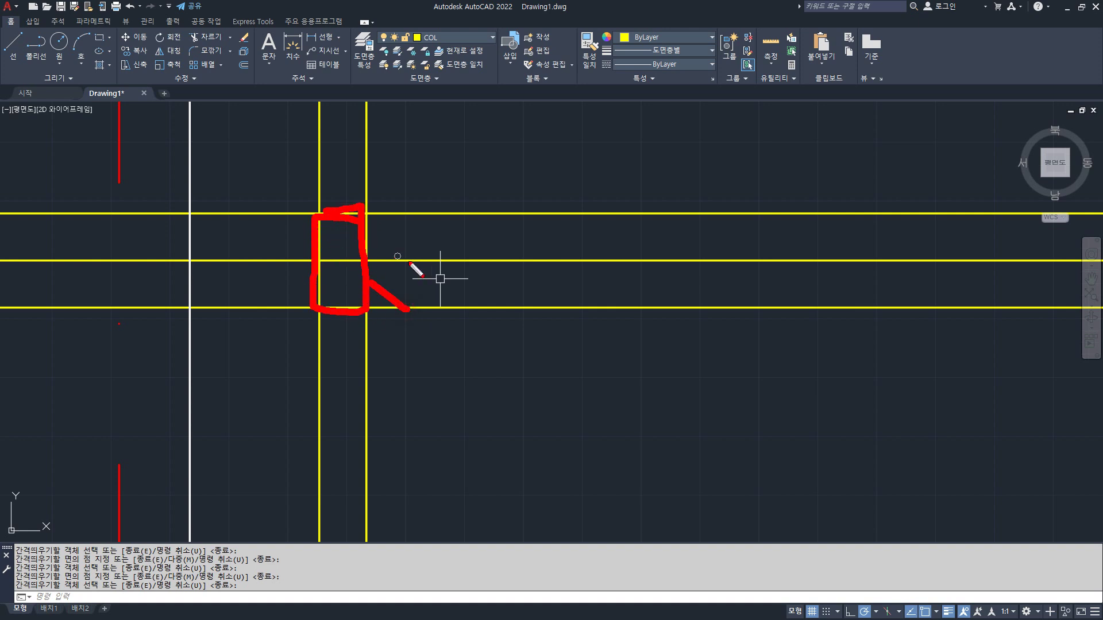
drag(454, 250, 438, 220)
drag(456, 262, 446, 301)
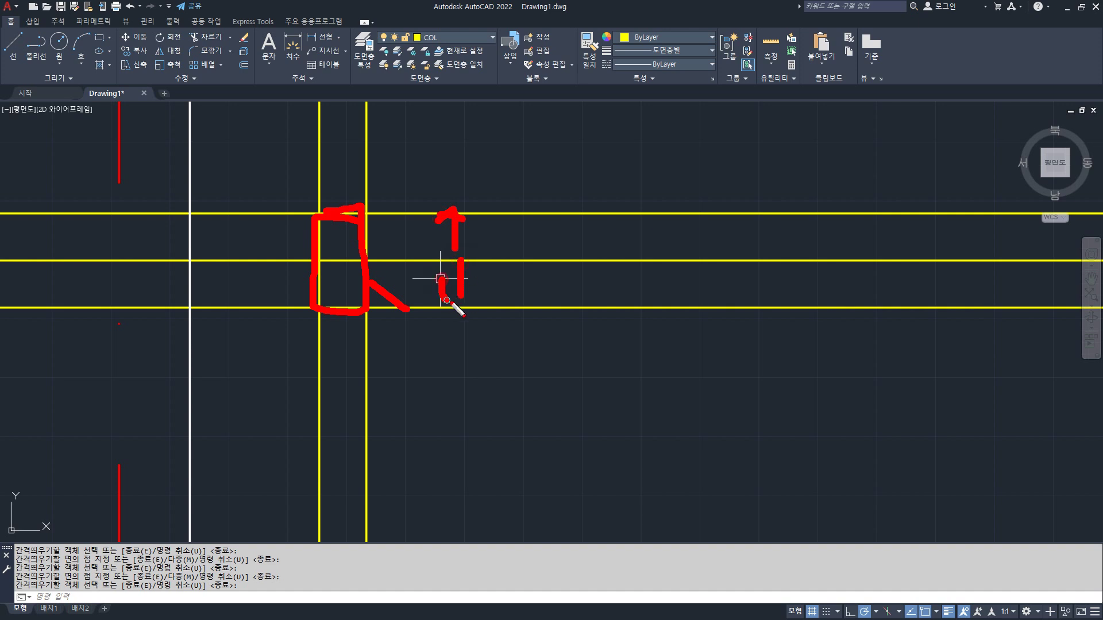
key(Escape)
- Erase the middle one of the three raised horizontal yellow lines
click(419, 267)
key(Escape)
key(ctrl+z)
- Trim the two remaining horizontal yellow lines to the part between the panel's verticals and erase their leftover segments beyond the wall
text(tr)
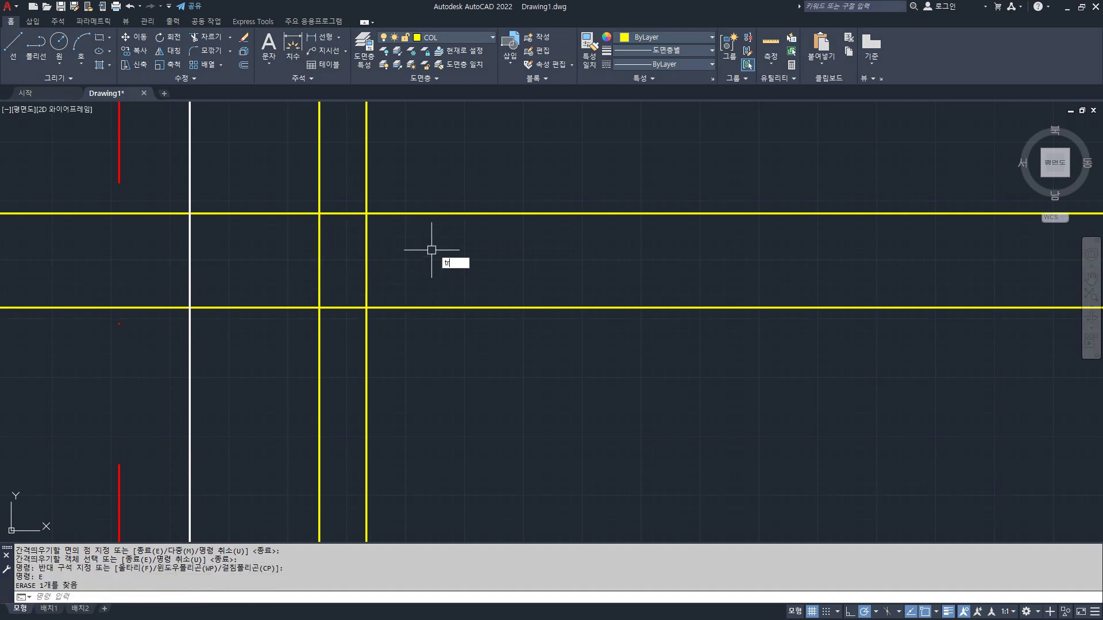
key(Return)
drag(446, 185, 442, 334)
click(257, 184)
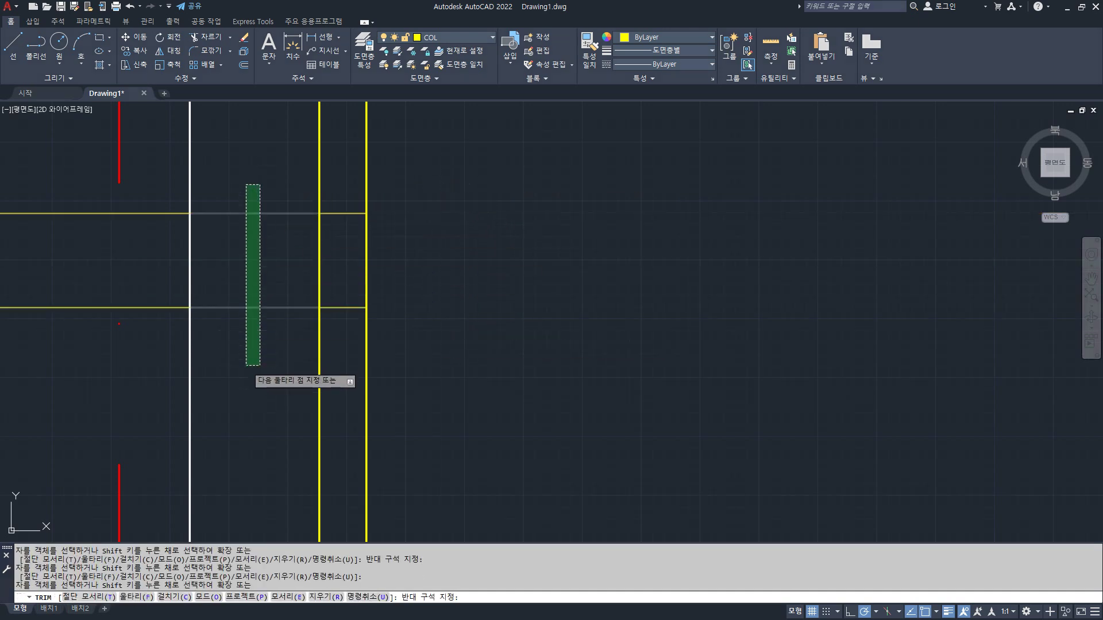
click(249, 370)
key(Return)
click(52, 332)
click(12, 209)
text(e)
key(Return)
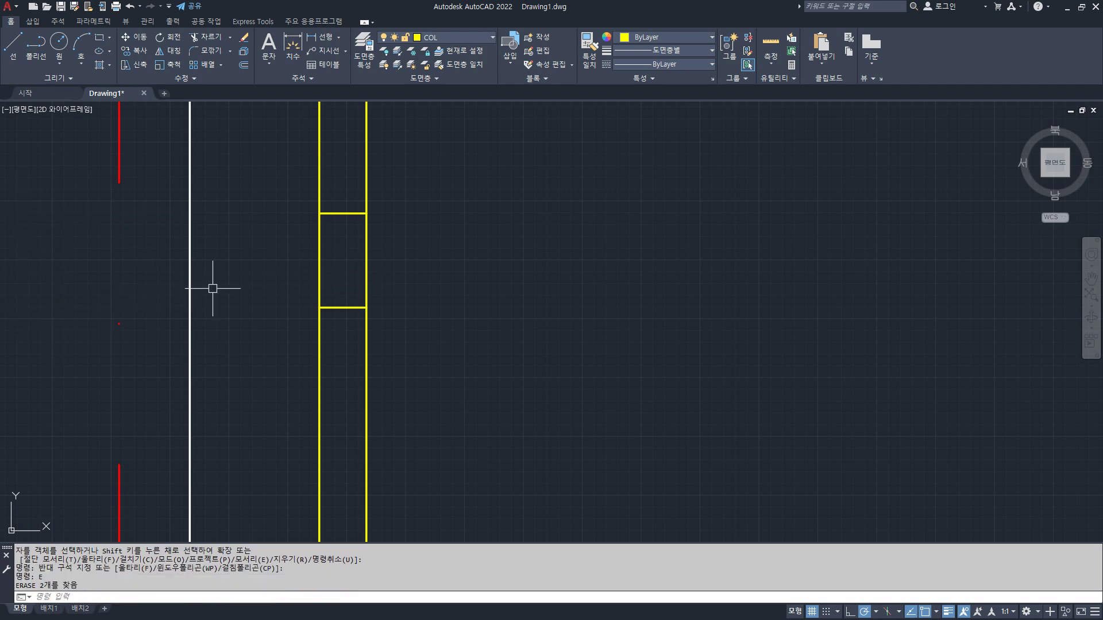
scroll(214, 287, down, 5)
mouse_move(253, 278)
middle_down()
mouse_move(307, 318)
mouse_move(332, 416)
middle_up()
scroll(307, 318, up, 4)
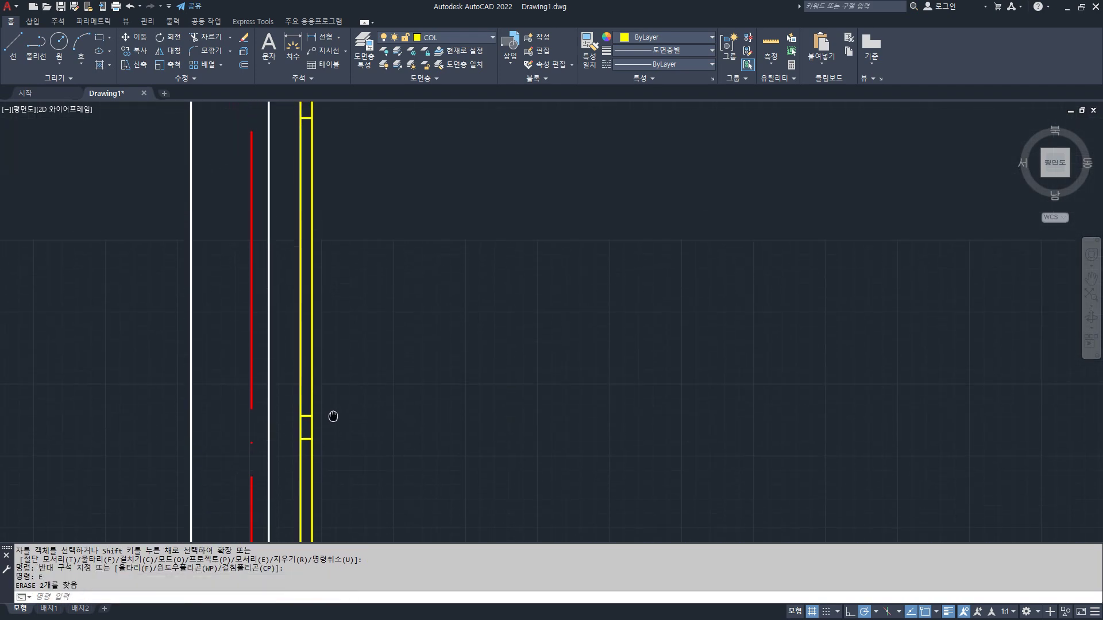
text(tr)
key(Return)
click(326, 275)
click(286, 305)
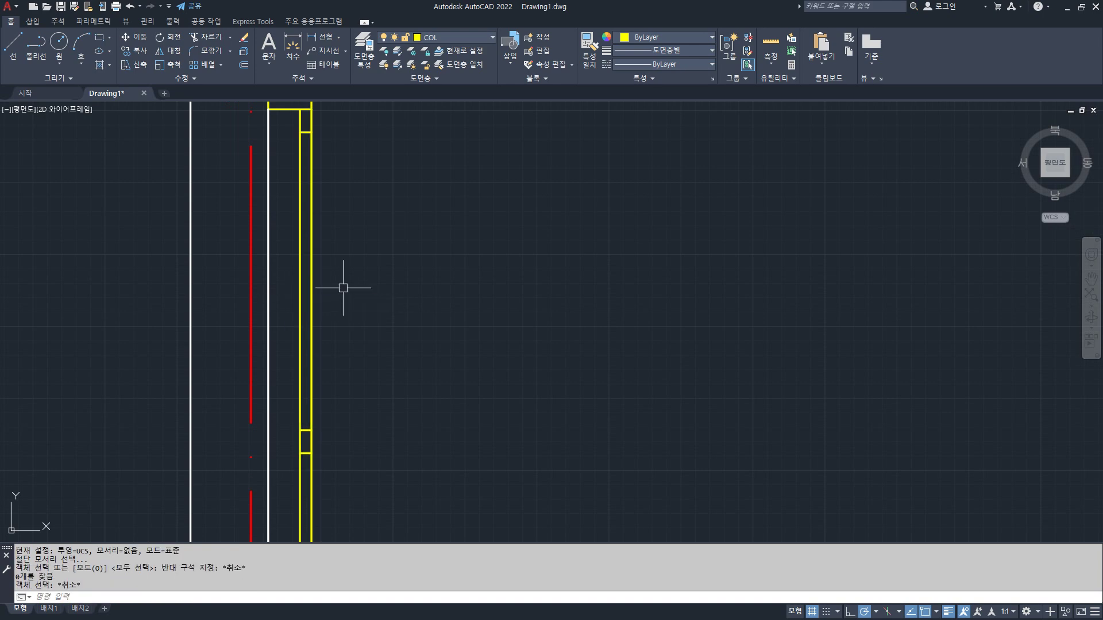
- Trim away both yellow panel verticals between the top and middle rails and between the middle and bottom rails
key(Return)
click(331, 264)
click(283, 293)
scroll(305, 302, down, 3)
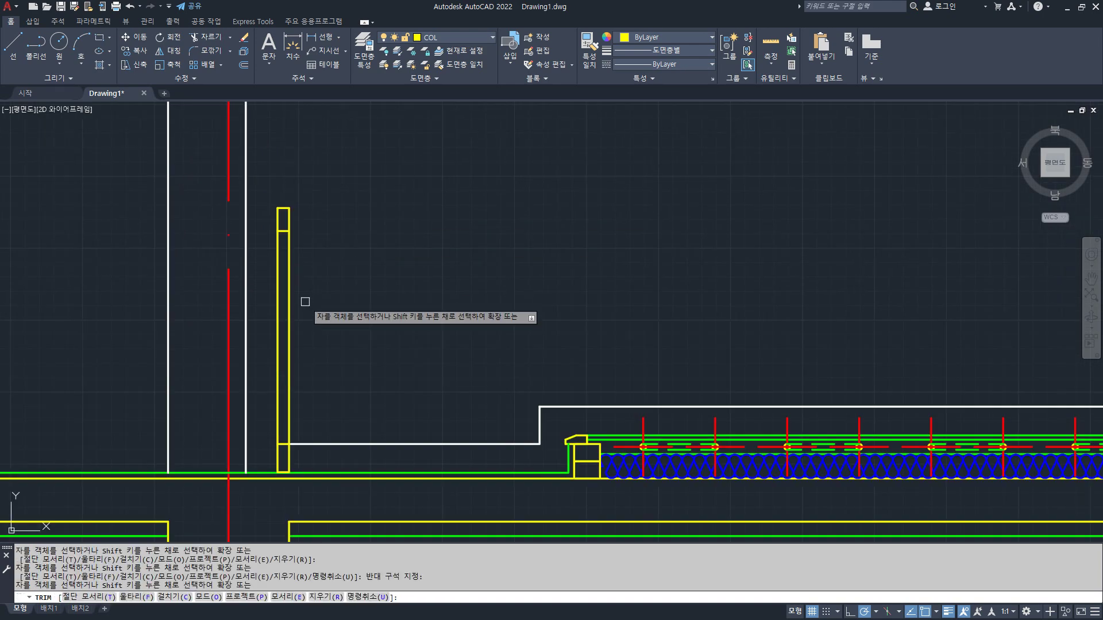
click(305, 303)
click(266, 346)
key(Return)
scroll(360, 282, down, 2)
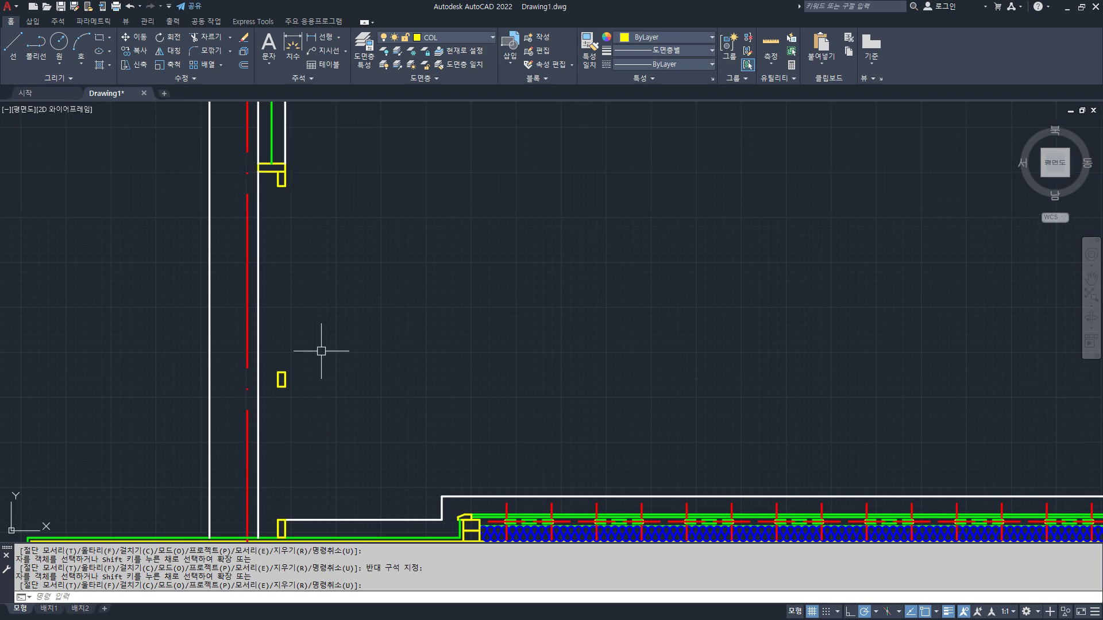
- Draw vertical lines joining the rails' left corners, from top rail to middle rail and from middle rail to bottom rail
key(Return)
text(L)
key(Return)
click(278, 185)
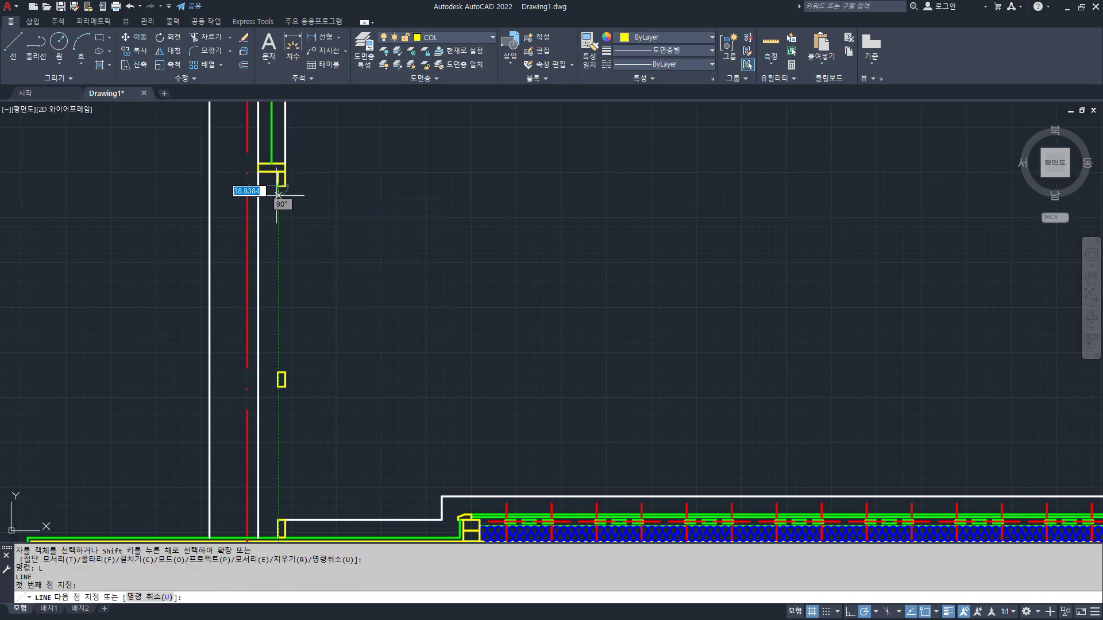
click(278, 372)
key(Return)
key(Return)
click(278, 386)
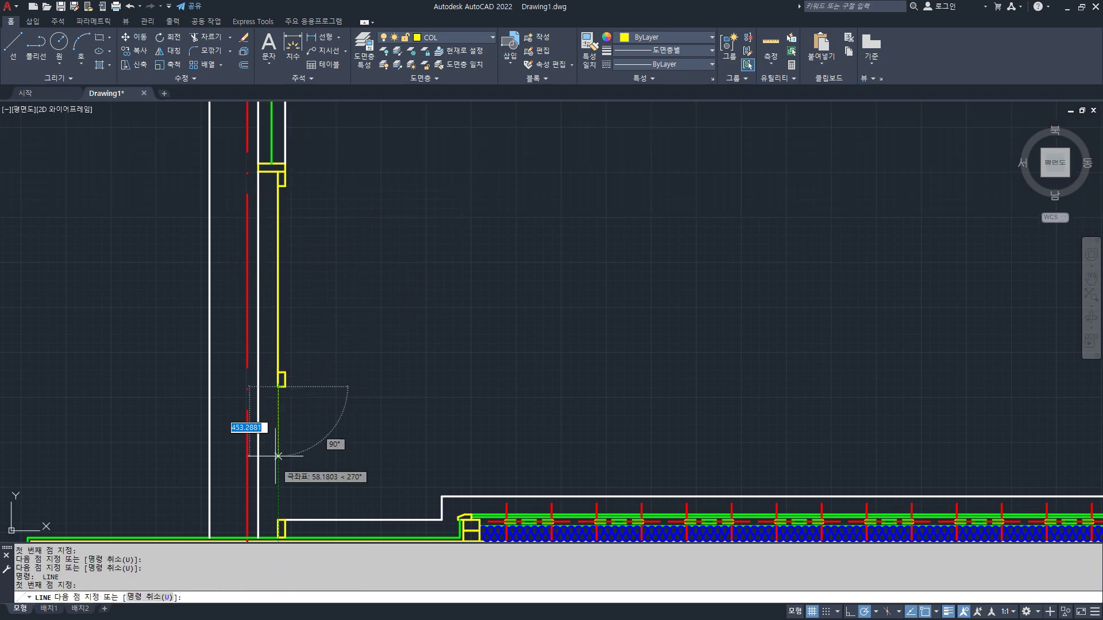
click(278, 521)
key(Return)
- Copy the two new vertical lines from the rails' left corner to the rails' midpoint and right corner
text(c)
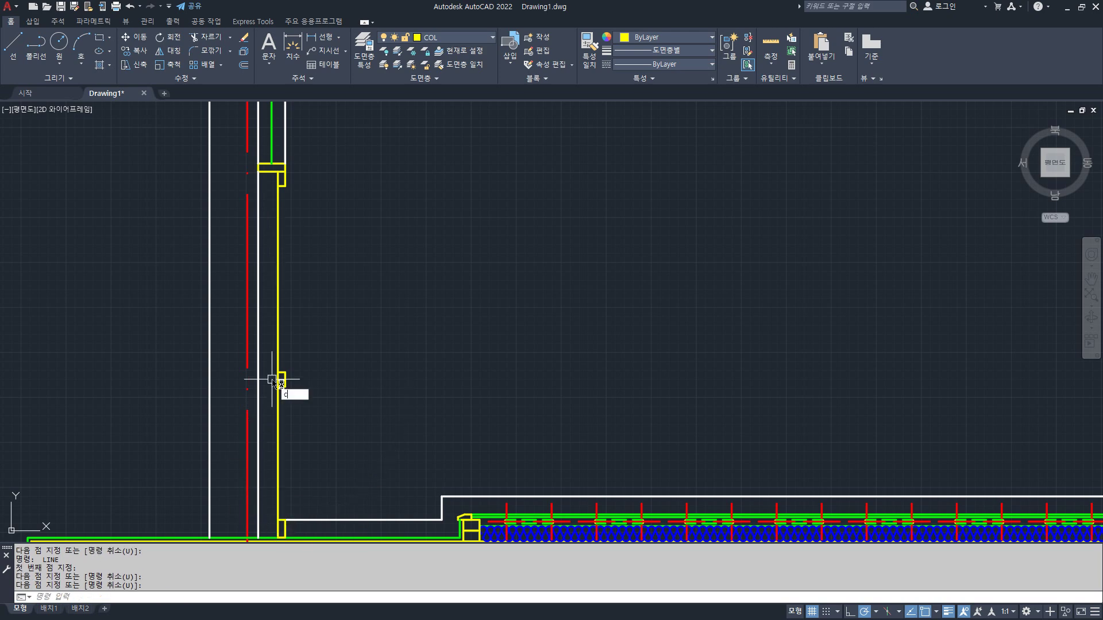
text(o)
key(Return)
click(278, 386)
click(278, 345)
key(Return)
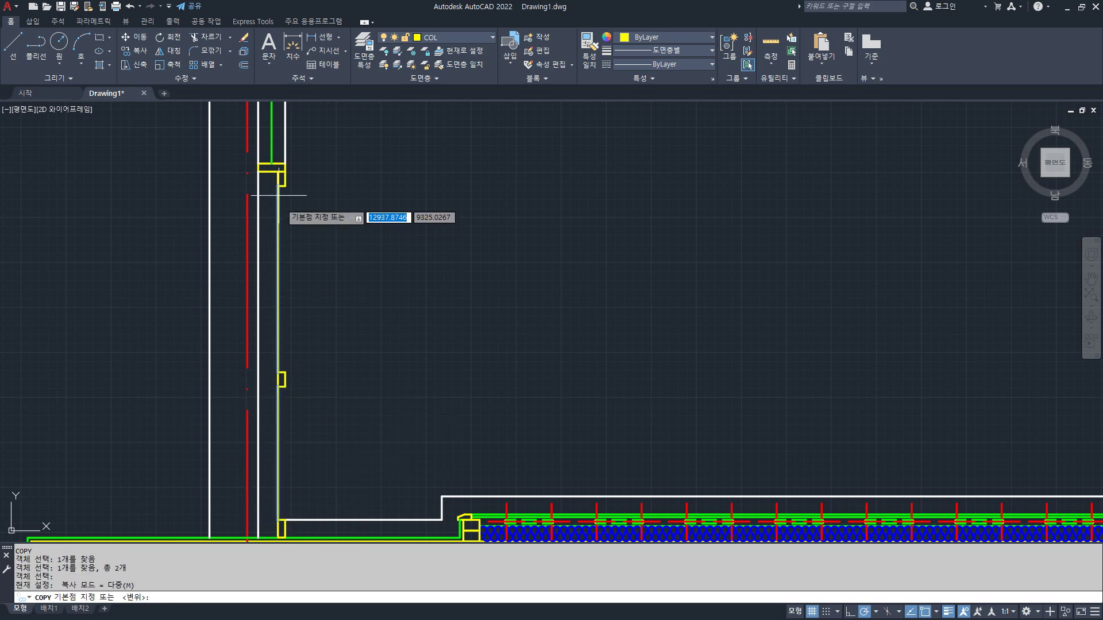
scroll(279, 175, up, 8)
click(276, 216)
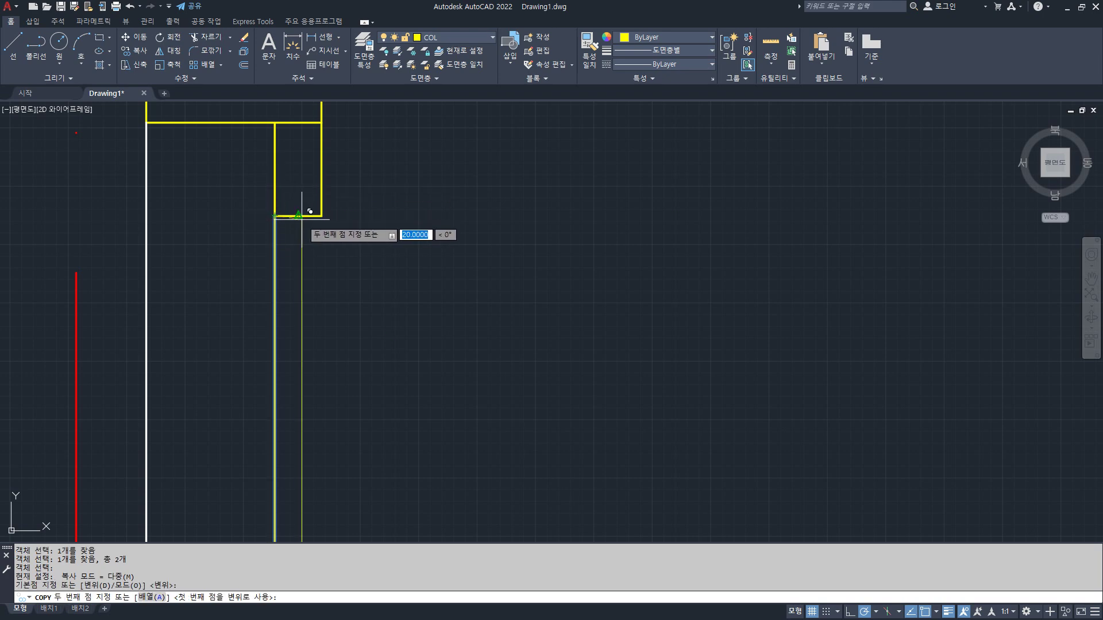
click(300, 217)
click(323, 216)
key(Return)
scroll(327, 282, down, 4)
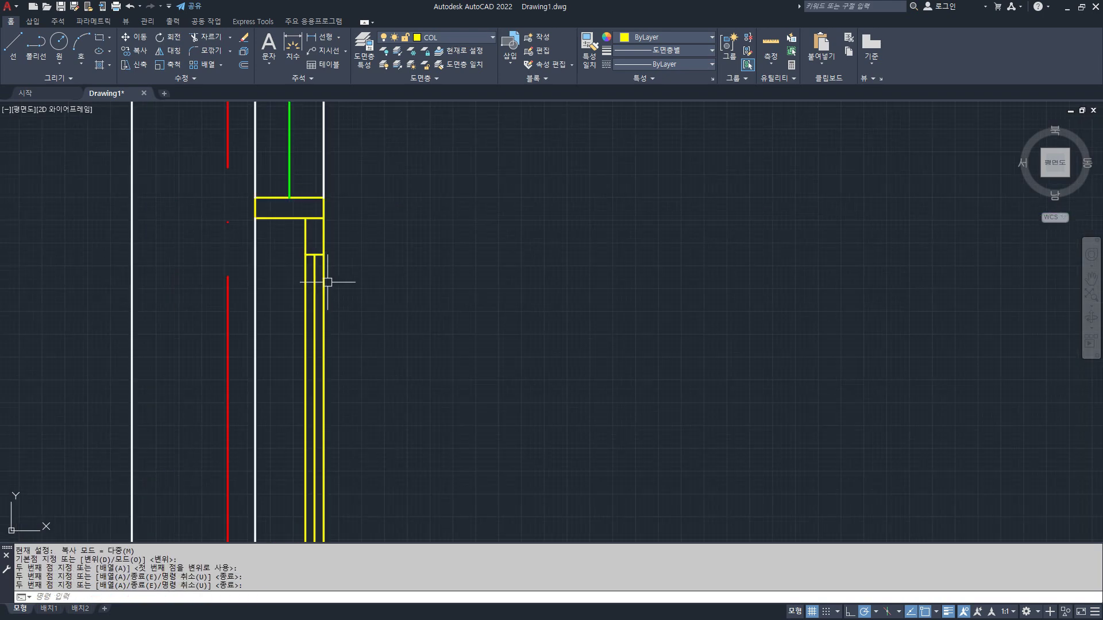
scroll(333, 298, up, 4)
middle_drag(326, 261, 342, 374)
text(A)
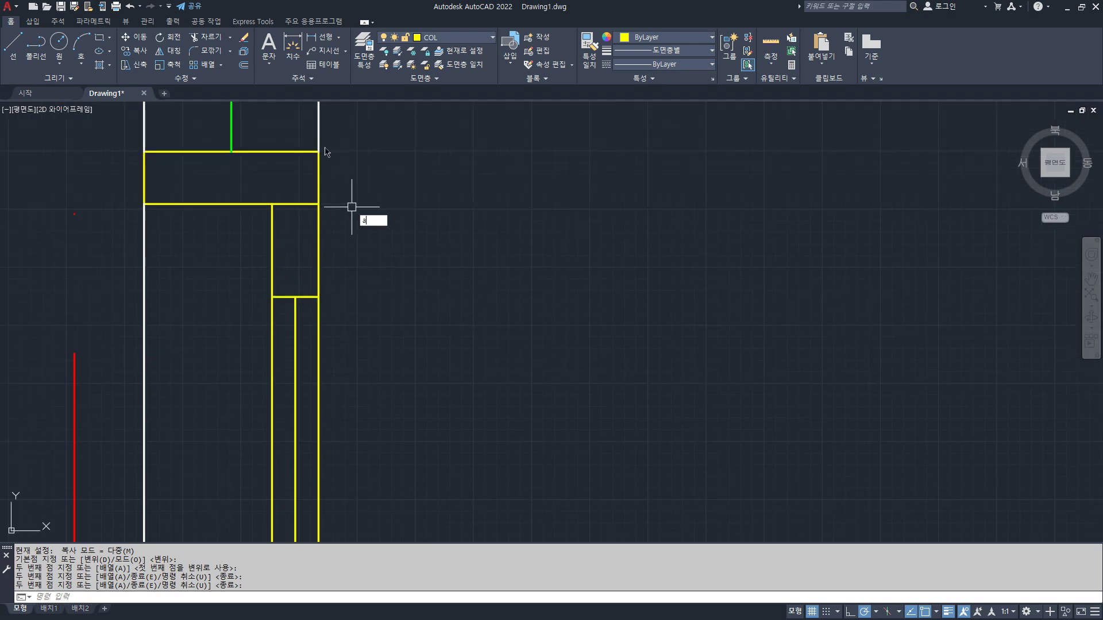
key(Return)
click(319, 152)
key(Escape)
- Match the properties of the white wall line above the frame onto the four outer vertical panel lines between the rails
text(MA)
key(Return)
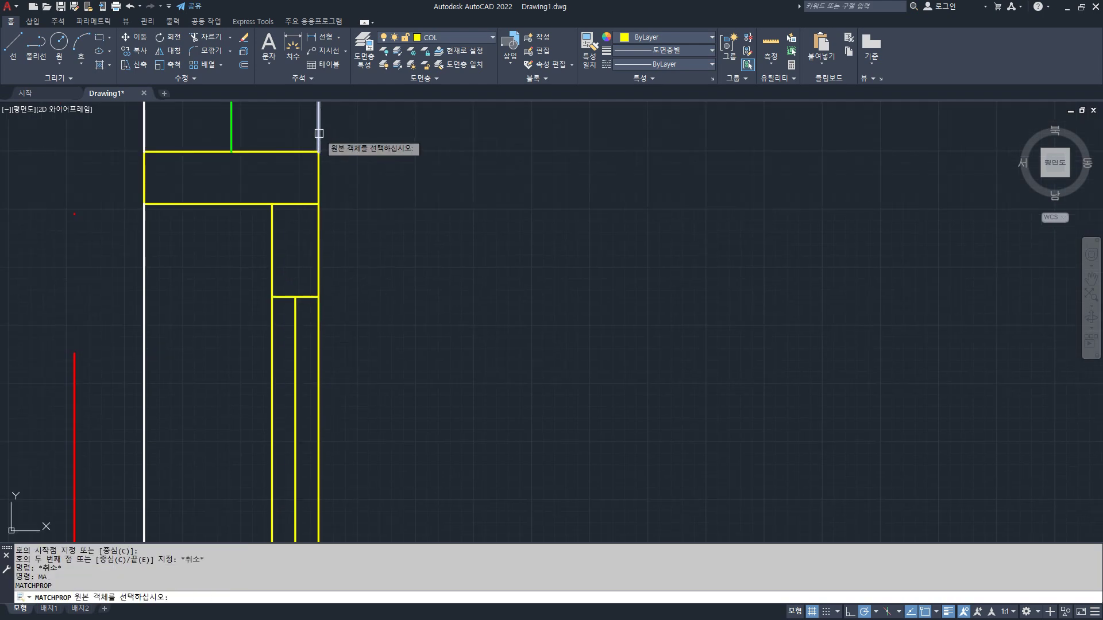
click(319, 137)
click(321, 333)
click(271, 345)
scroll(365, 424, down, 3)
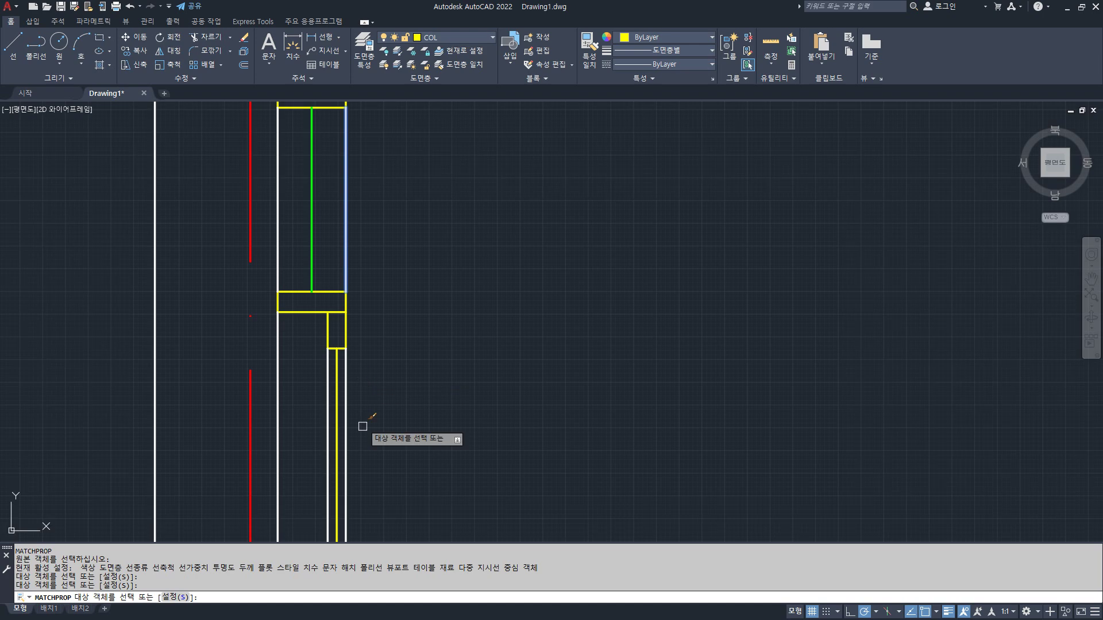
middle_drag(365, 424, 310, 330)
scroll(322, 338, up, 2)
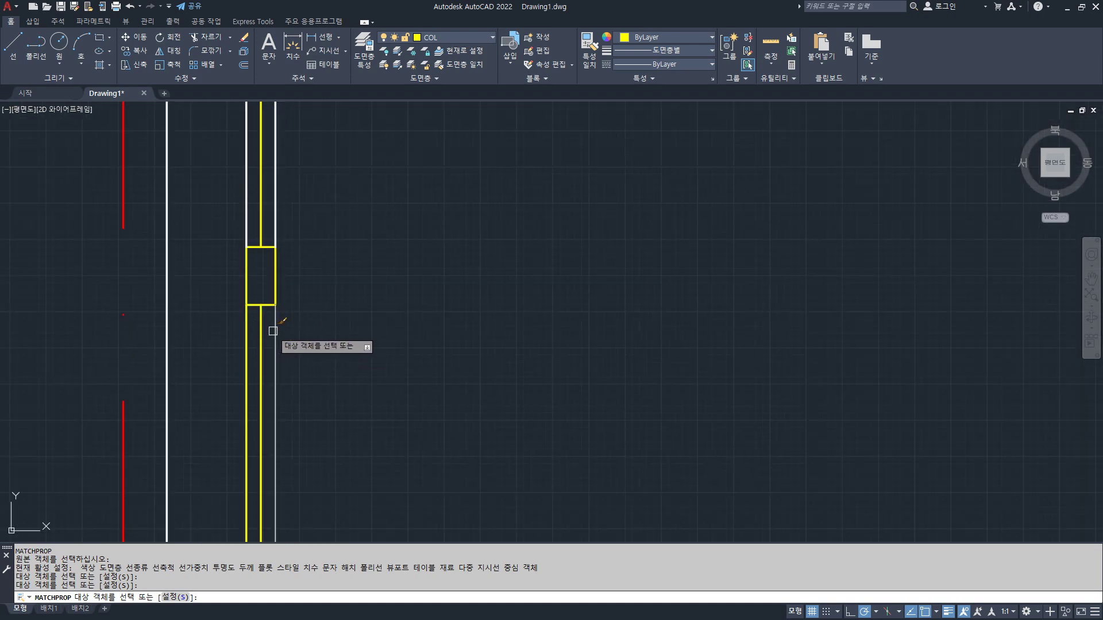
click(275, 321)
click(245, 336)
key(Return)
- Match the properties of the green floor line onto the two centre vertical lines between the rails
middle_drag(393, 425, 377, 255)
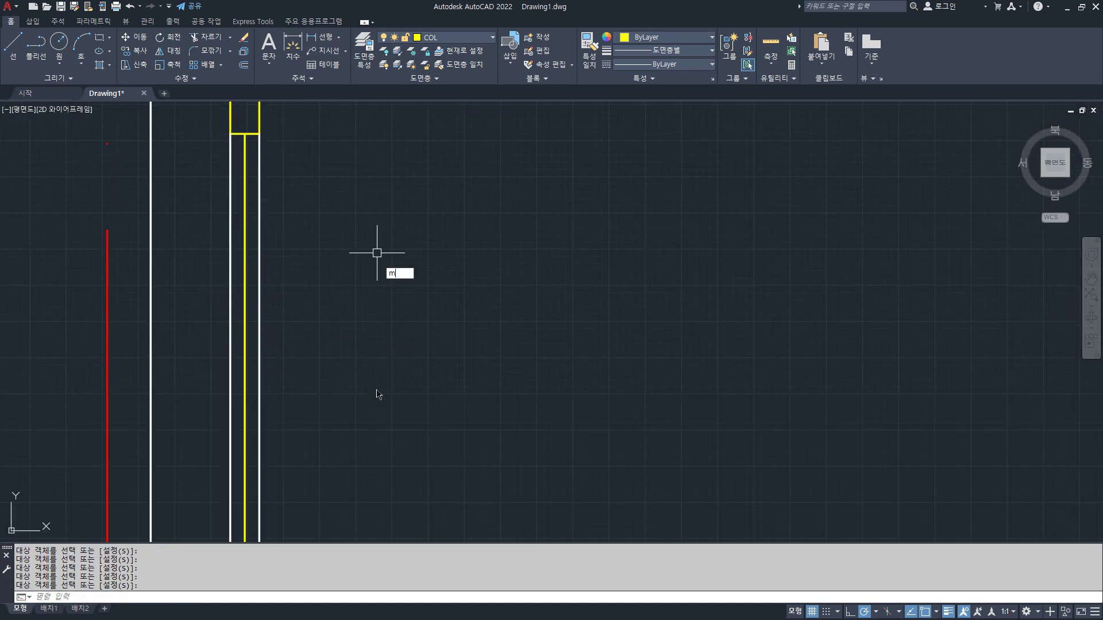
text(a)
key(Return)
middle_drag(364, 350, 369, 180)
click(335, 509)
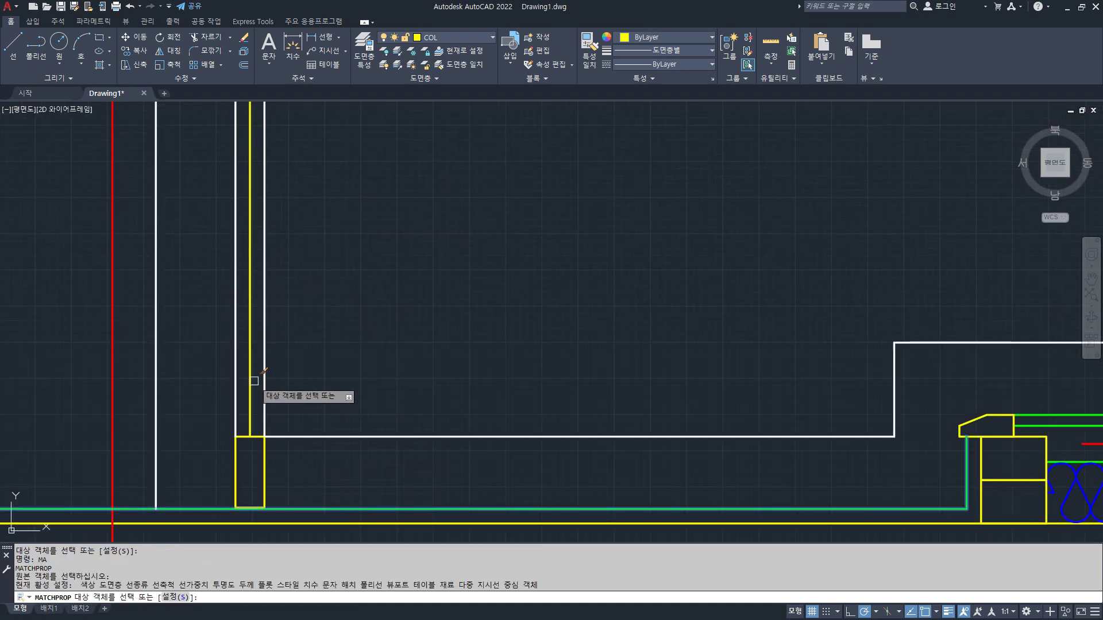
scroll(310, 386, down, 2)
scroll(308, 375, up, 1)
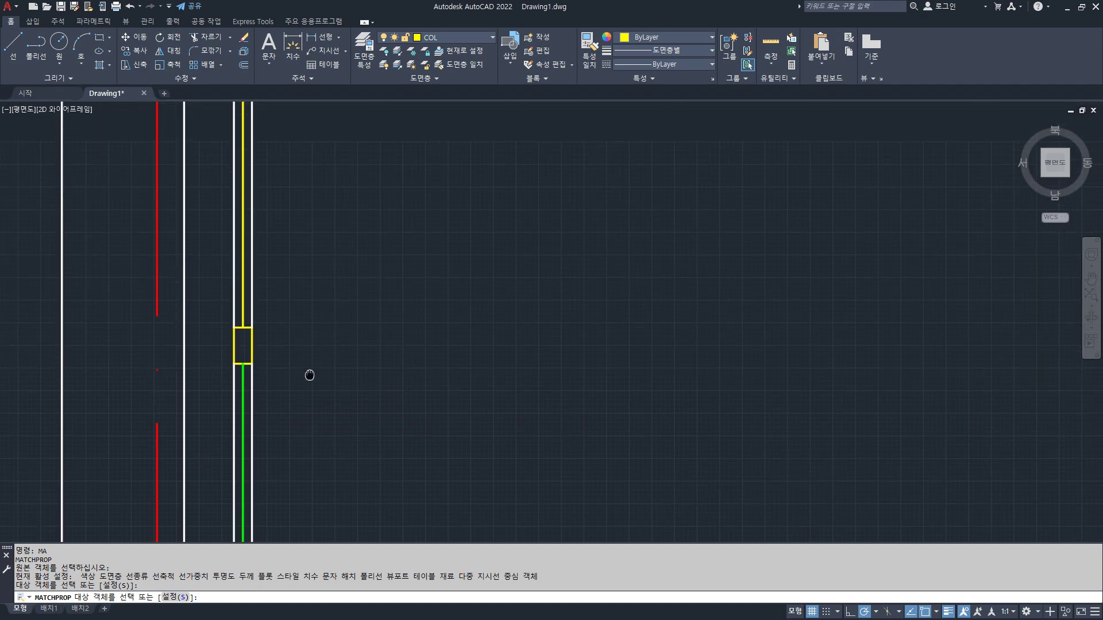
click(246, 298)
key(Return)
scroll(266, 358, up, 2)
scroll(280, 360, down, 6)
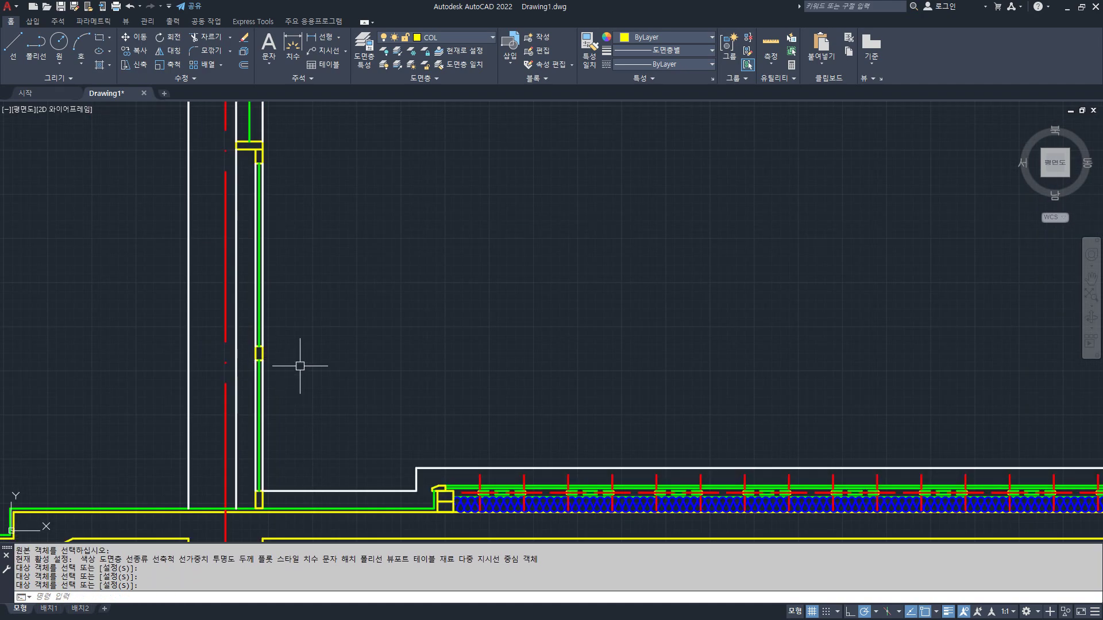
scroll(300, 366, up, 2)
scroll(279, 287, down, 2)
scroll(278, 239, up, 2)
scroll(283, 362, up, 3)
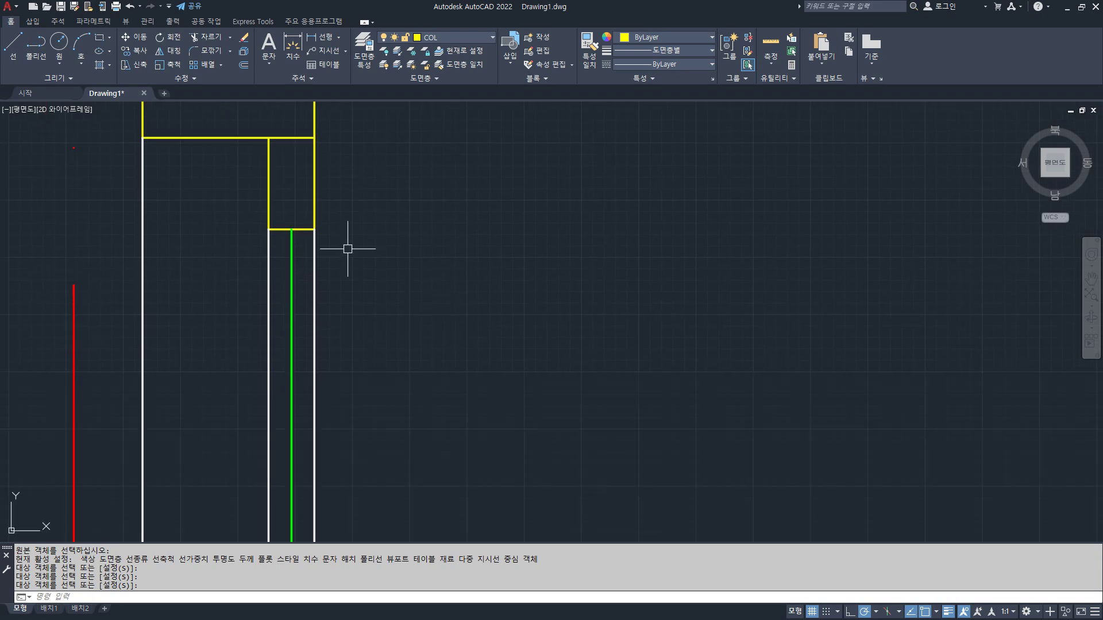
middle_drag(354, 279, 352, 360)
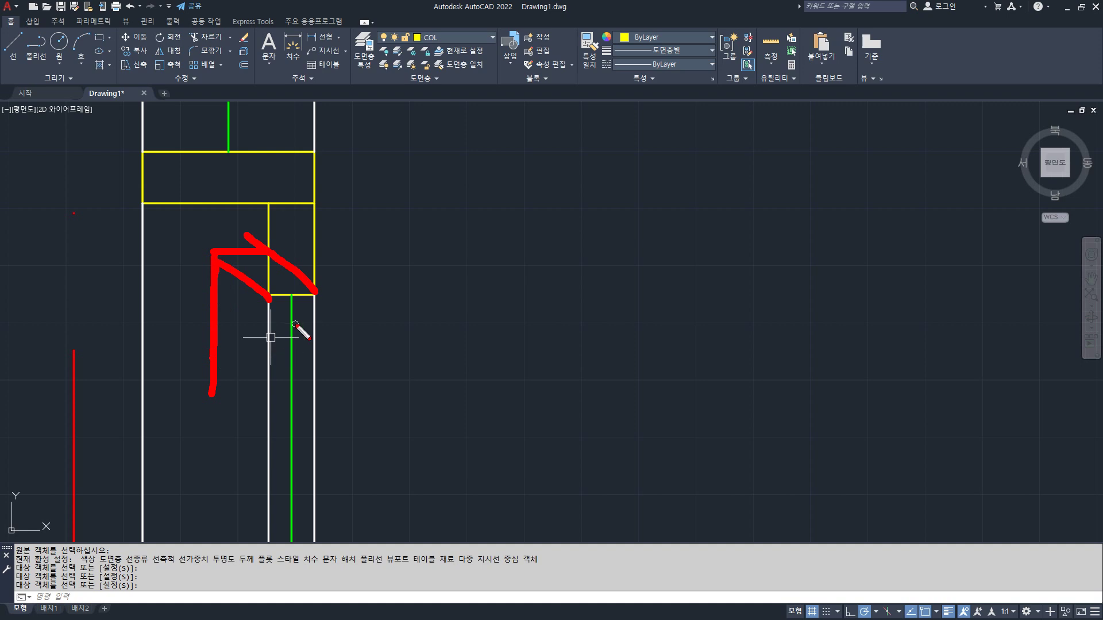
key(Escape)
- Move the top edge of the panel's bottom rail upward by 20
middle_drag(294, 325, 500, 300)
scroll(488, 339, down, 2)
scroll(480, 374, down, 2)
middle_drag(480, 374, 396, 313)
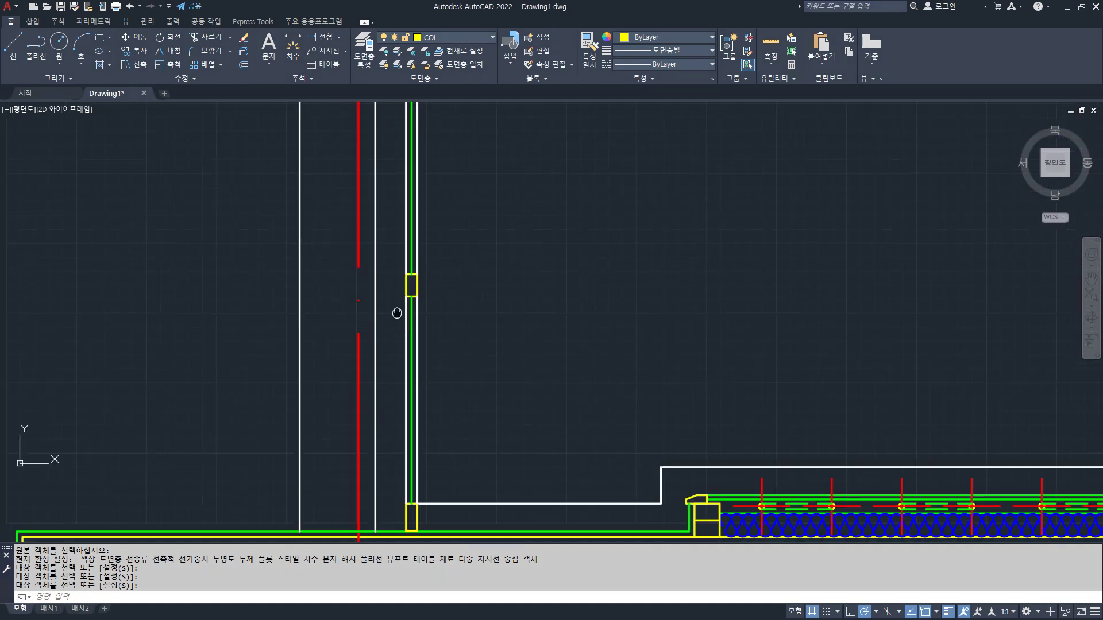
scroll(451, 376, up, 5)
key(Escape)
text(m)
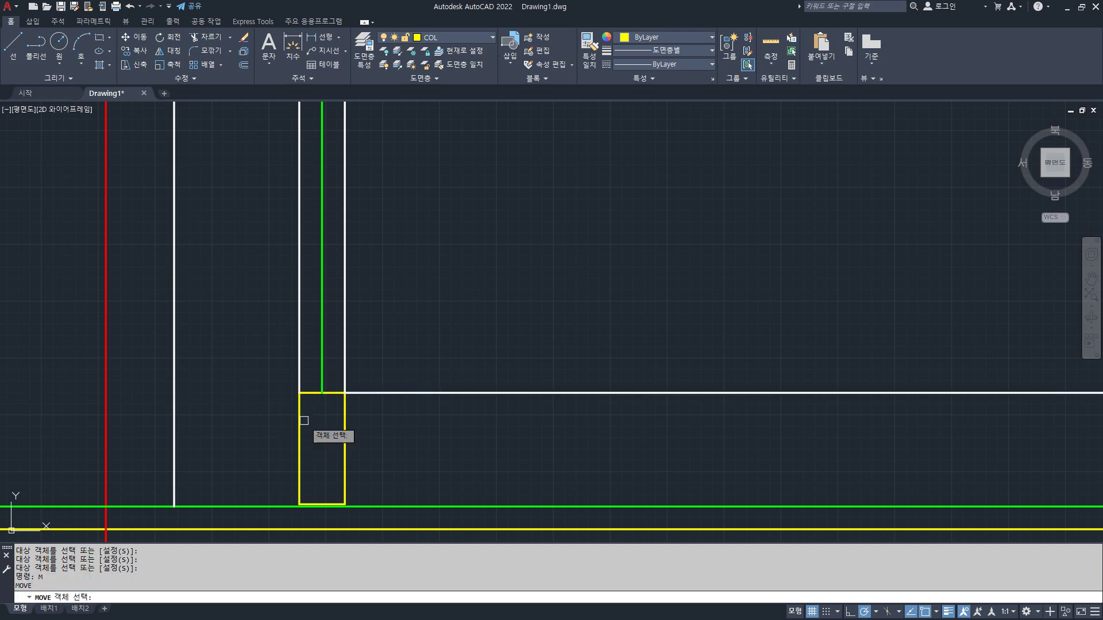
key(Return)
click(330, 392)
key(Return)
click(386, 372)
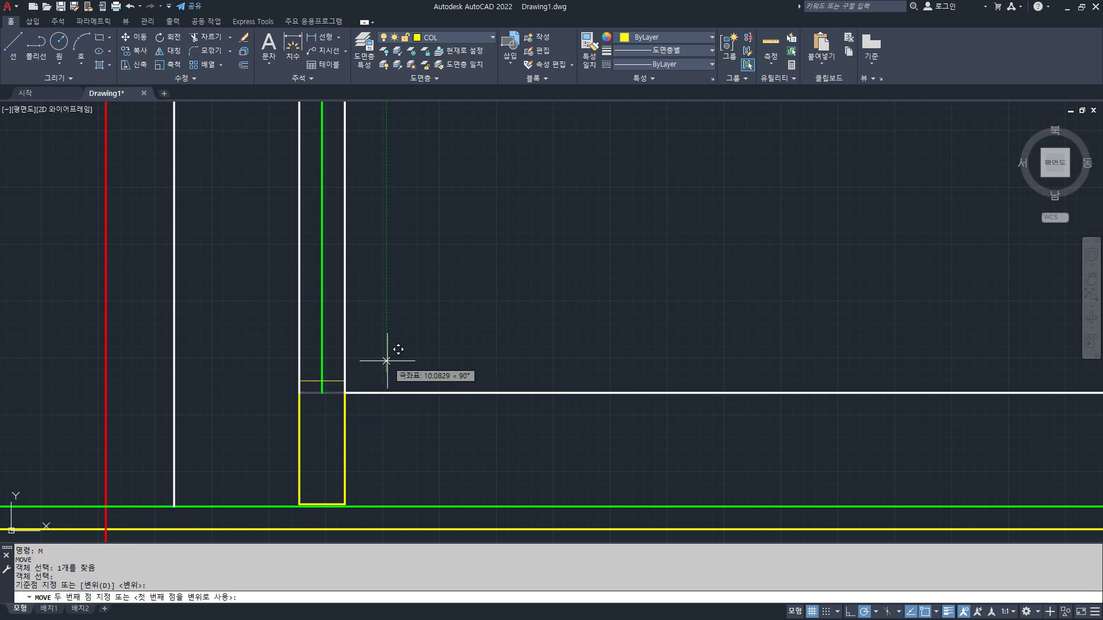
text(20)
key(Return)
- Trim the green centre line below the raised top edge of the door panel's bottom rail
text(tr)
key(Return)
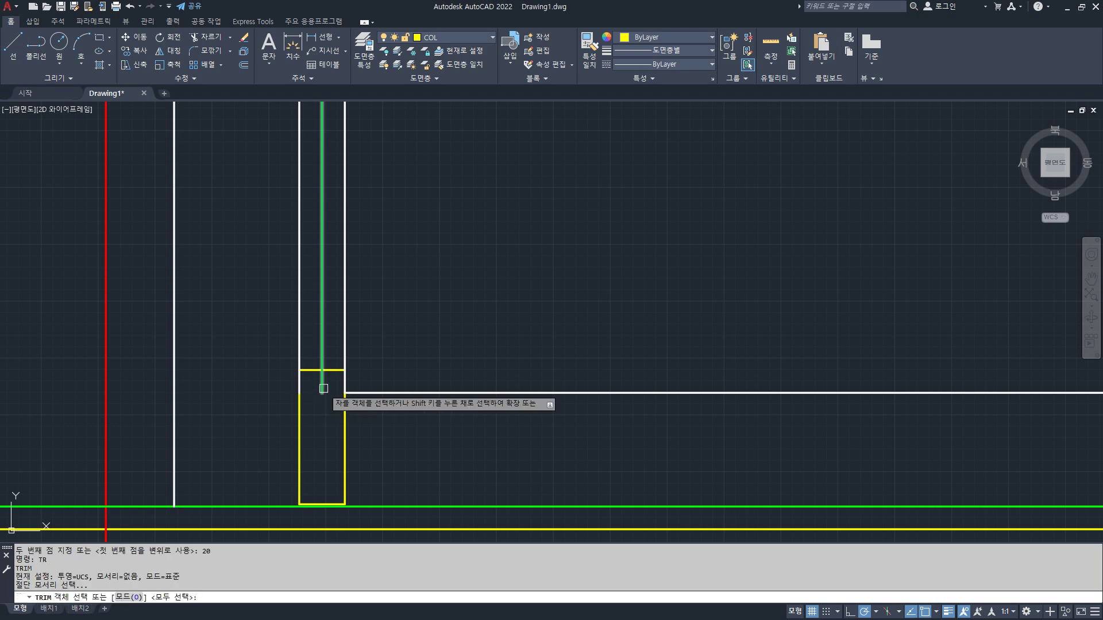
key(Return)
click(324, 388)
key(Return)
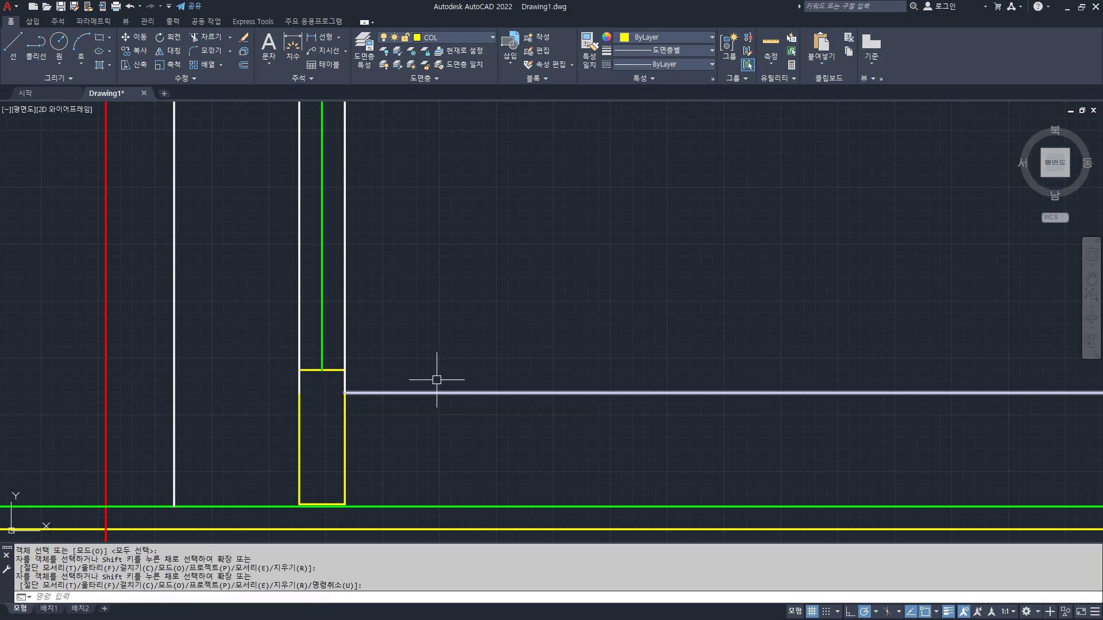
- Stretch the lower ends of the two white outer panel lines up to the corners of the bottom rail's top edge
click(344, 381)
click(305, 382)
click(291, 403)
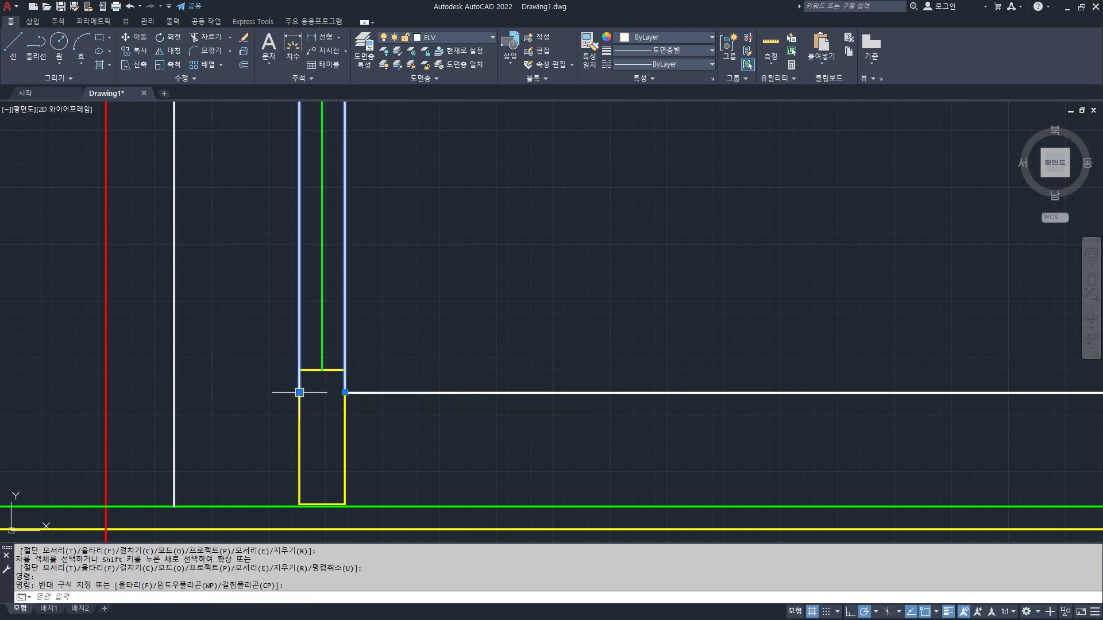
click(299, 392)
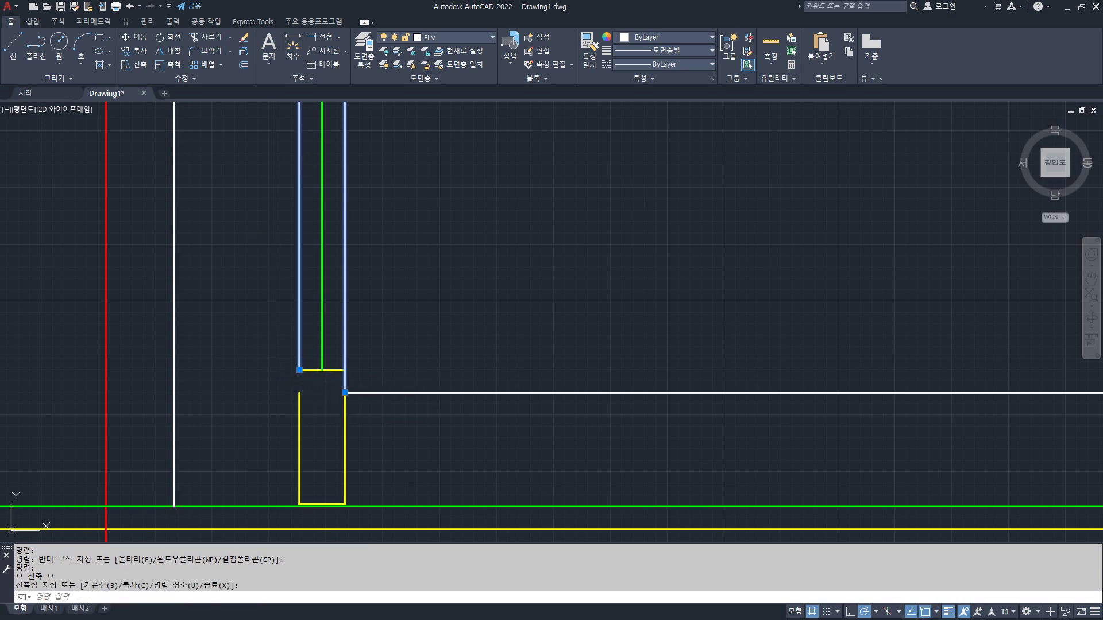
click(345, 370)
key(Escape)
key(Escape)
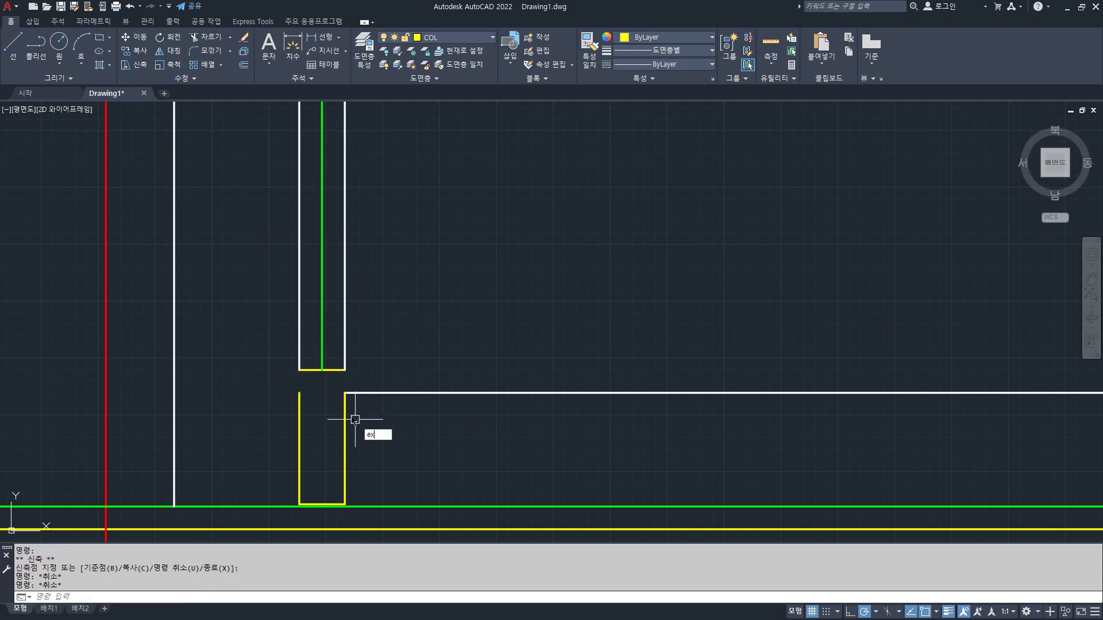
- Extend both yellow side lines of the bottom rail up to its raised top edge
text(ex)
key(Return)
click(343, 402)
click(301, 409)
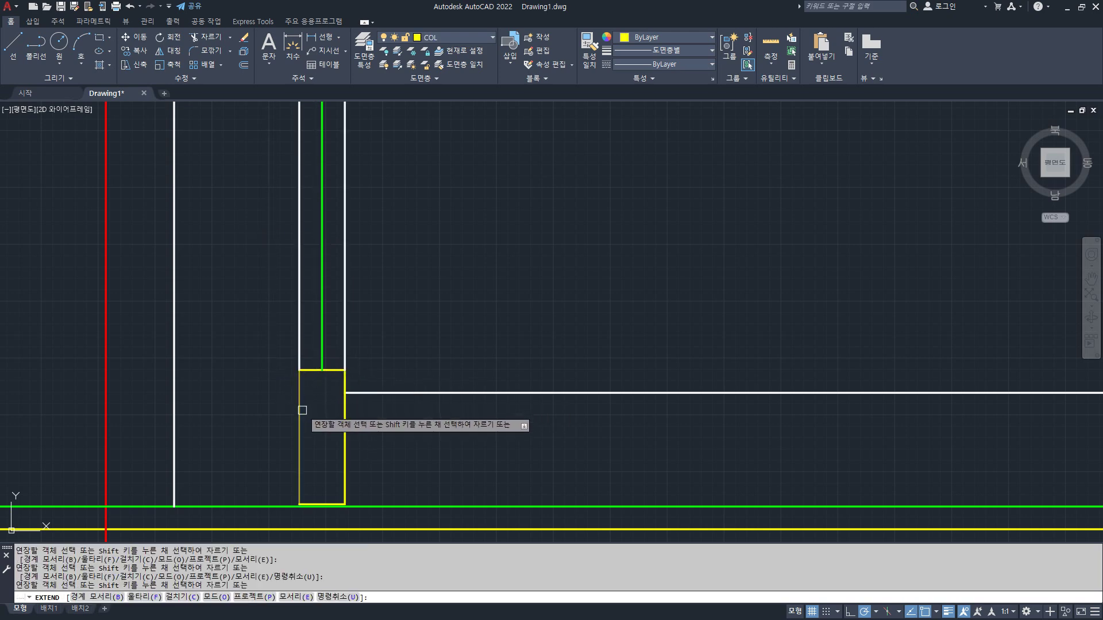
key(Return)
scroll(350, 455, down, 5)
scroll(389, 374, up, 3)
mouse_move(388, 374)
middle_down()
mouse_move(428, 346)
mouse_move(466, 371)
middle_up()
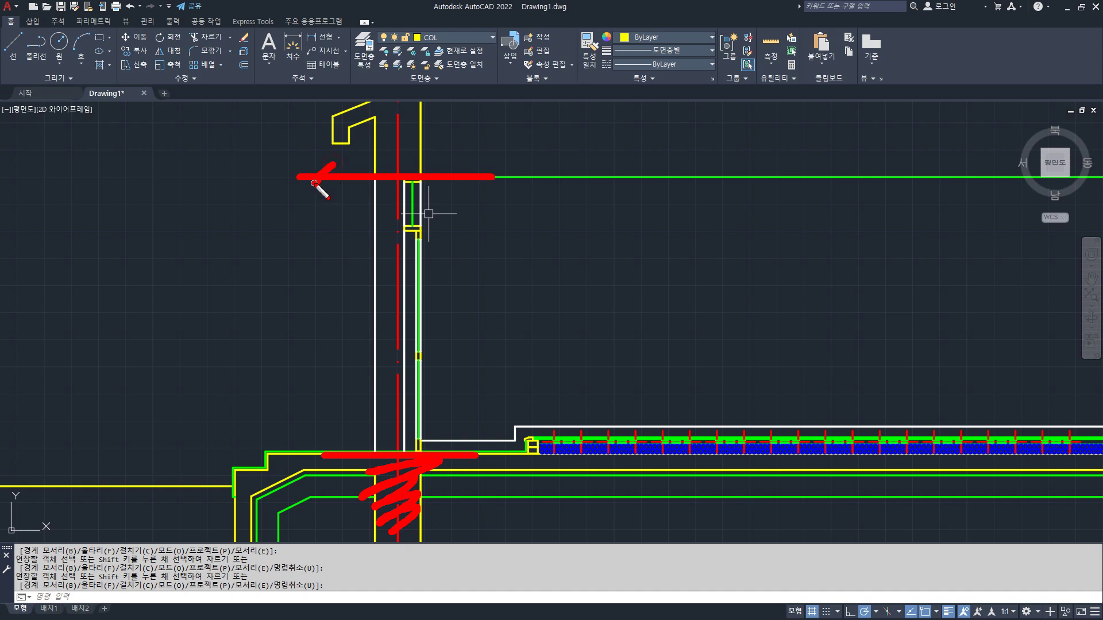
drag(321, 203, 319, 400)
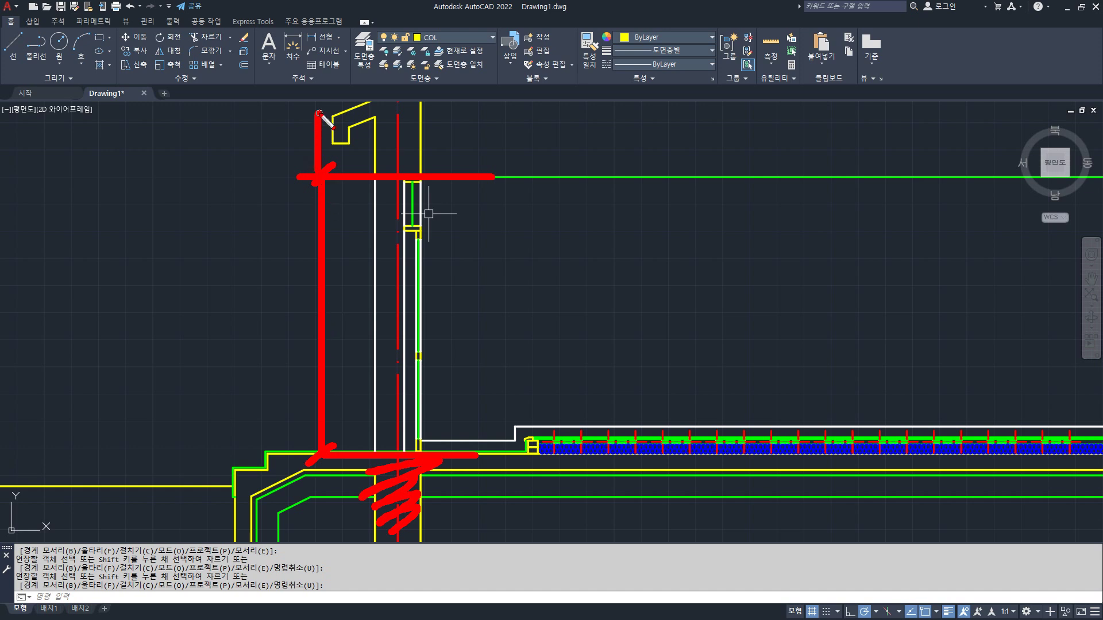
key(e)
drag(395, 461, 332, 224)
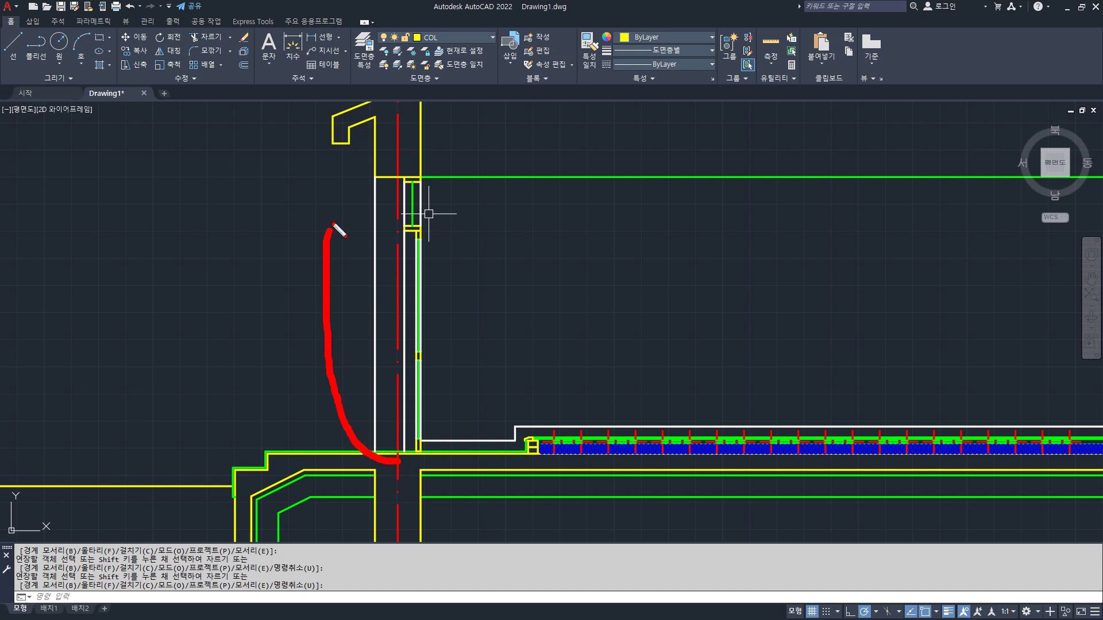
drag(451, 242, 372, 451)
key(Escape)
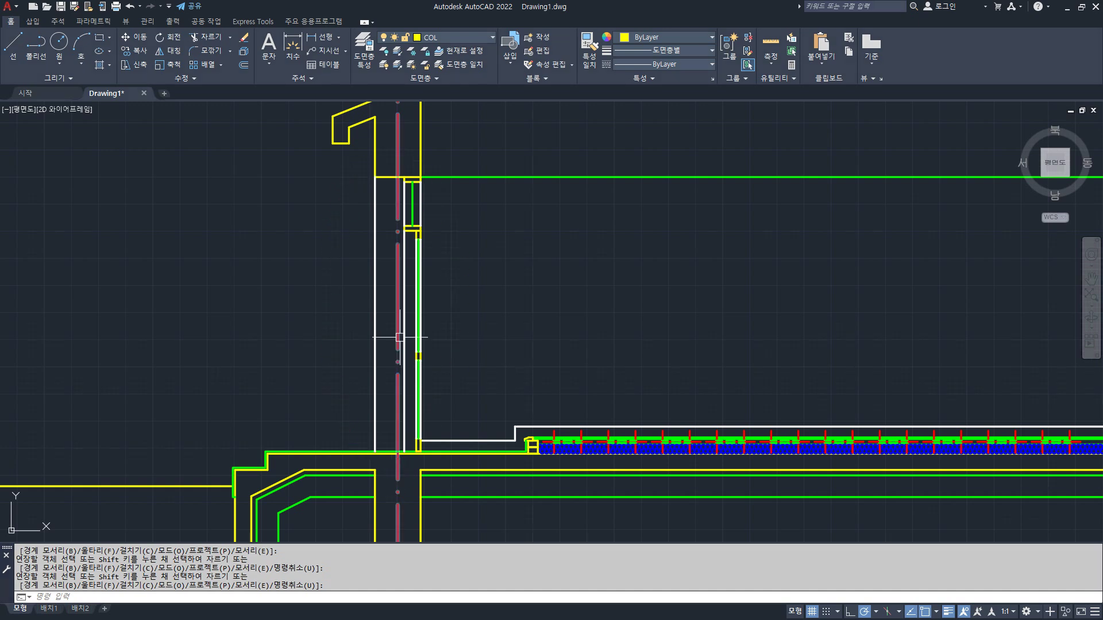
- Hatch the wall strip beside the door frame, picking the areas on both sides of the red centre line
middle_drag(392, 337, 354, 337)
text(h)
key(Return)
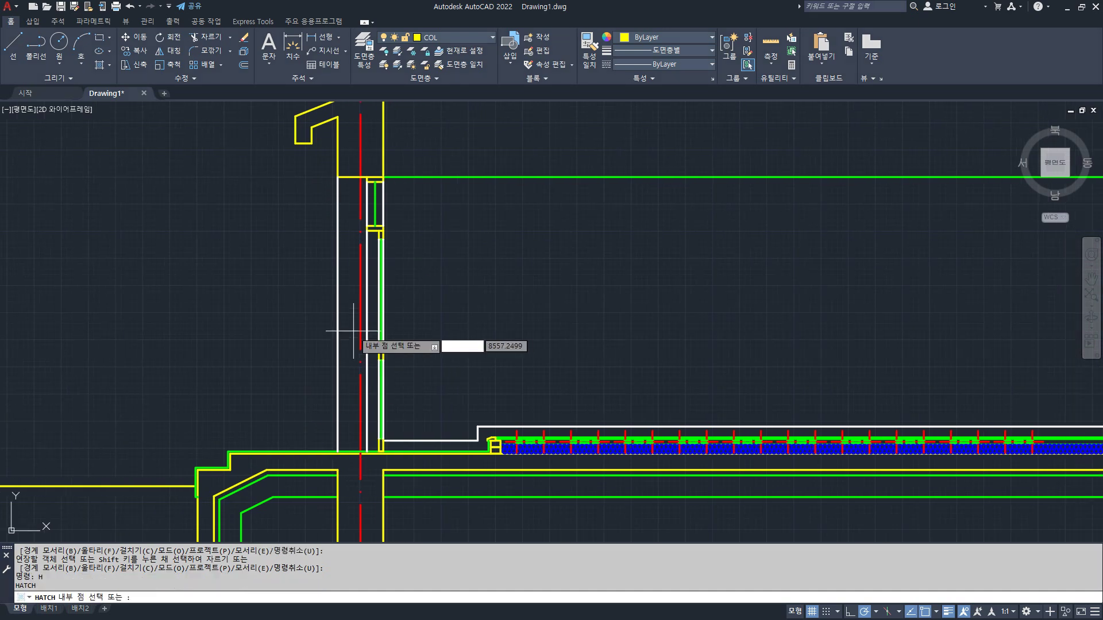
scroll(353, 332, up, 2)
click(351, 314)
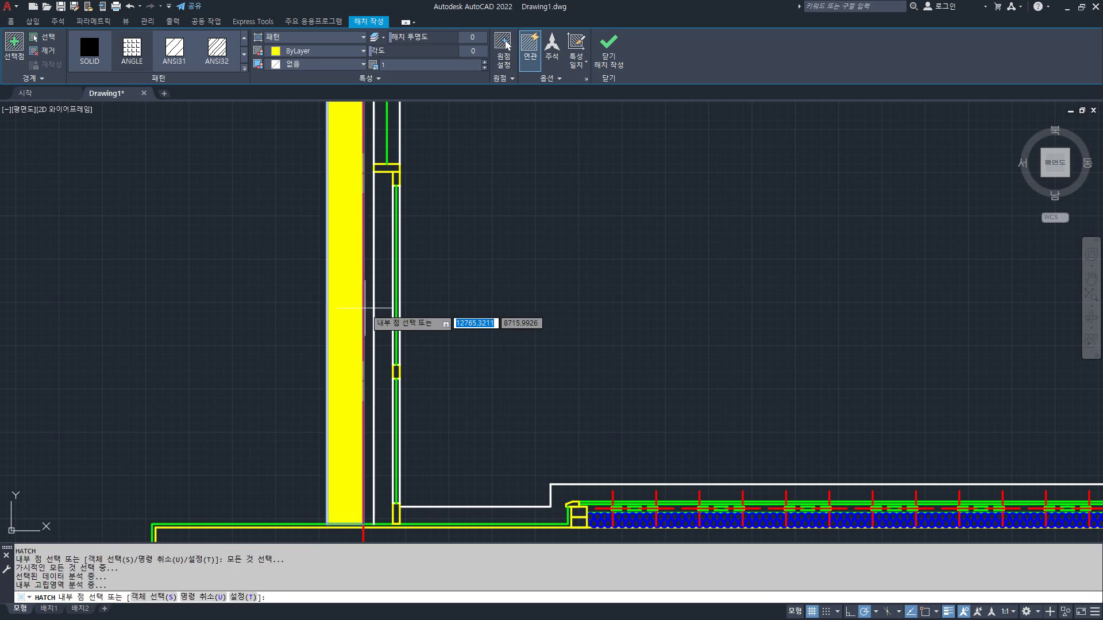
scroll(365, 308, down, 2)
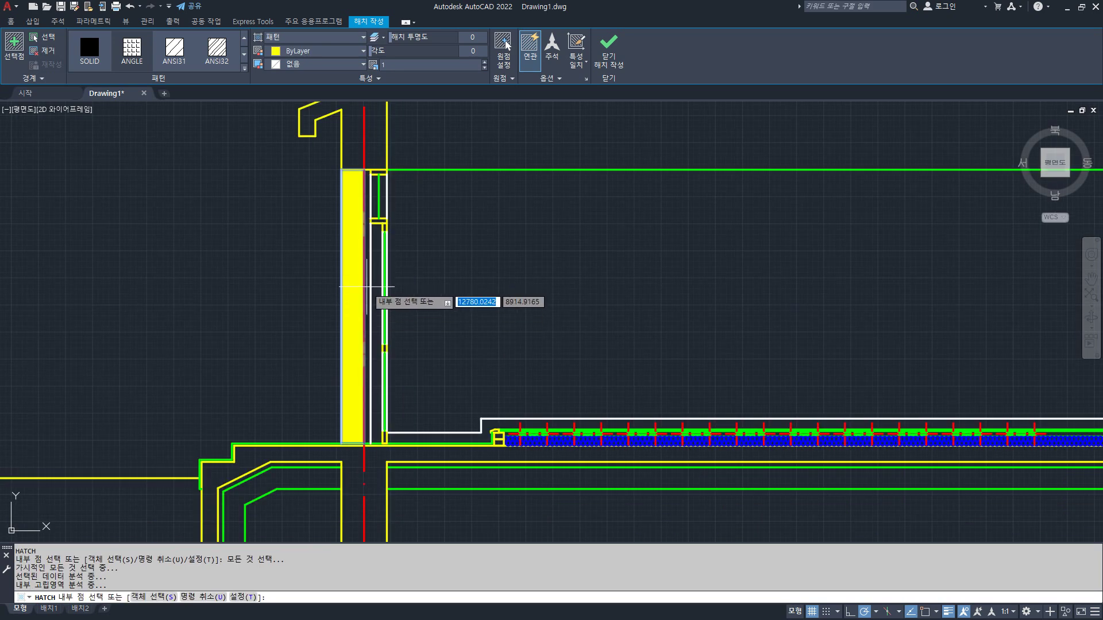
click(367, 286)
- Set the wall hatch pattern to AR-BRSTD
scroll(366, 149, up, 3)
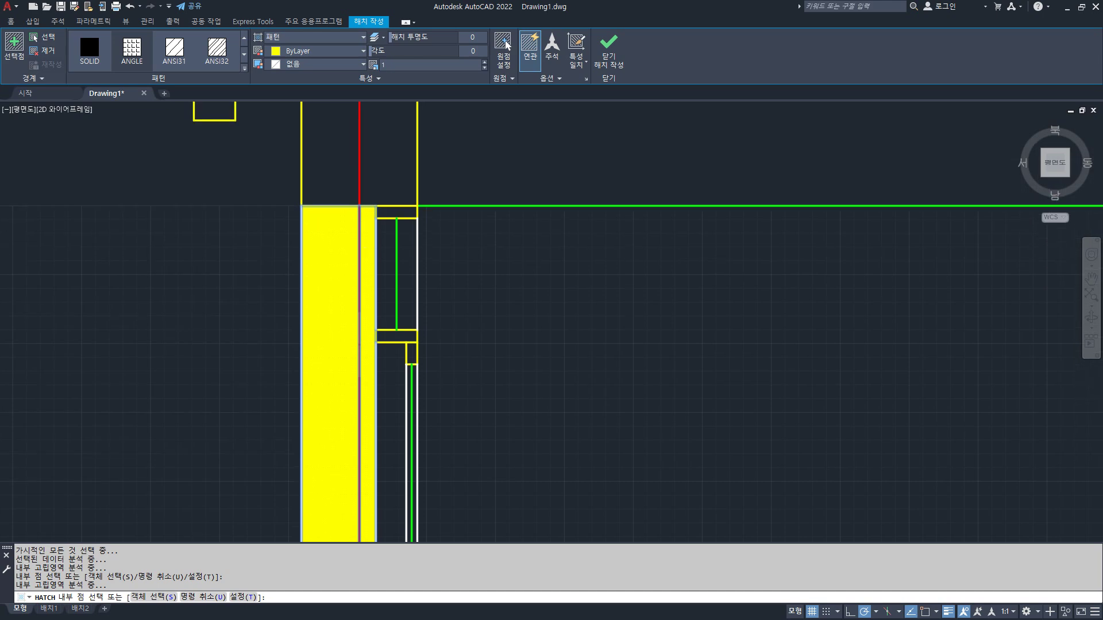
scroll(368, 247, up, 2)
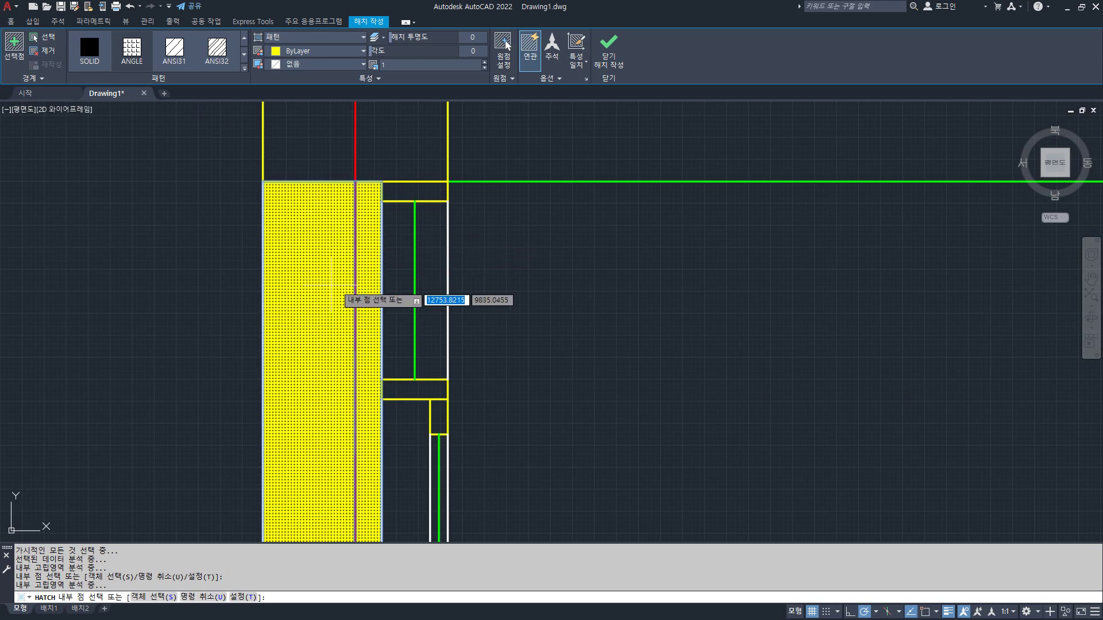
scroll(359, 226, up, 2)
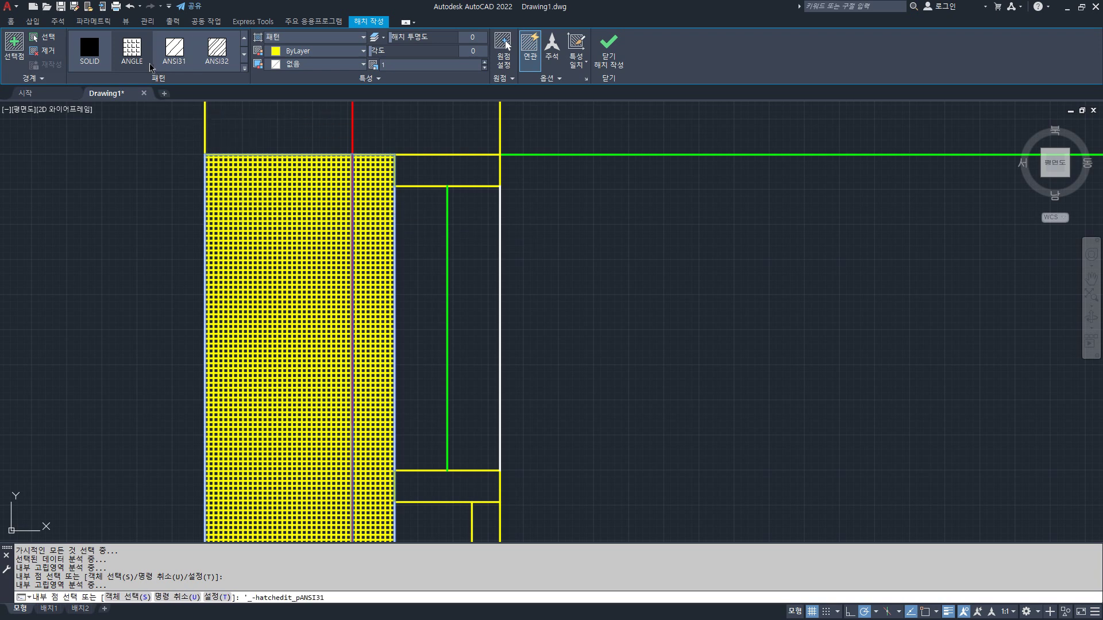
click(244, 69)
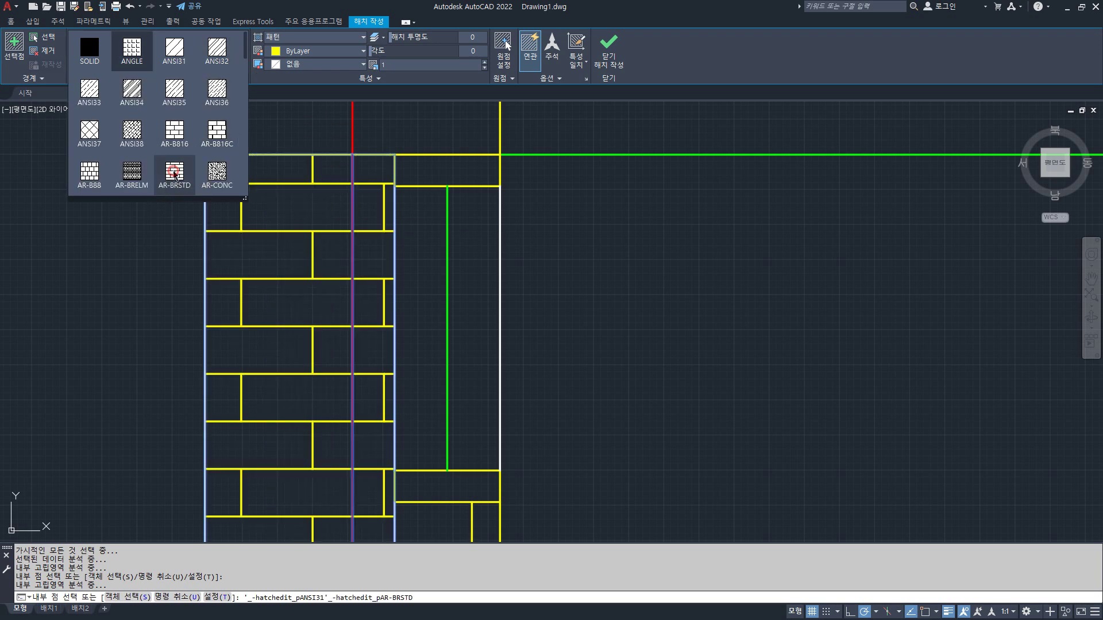
click(174, 173)
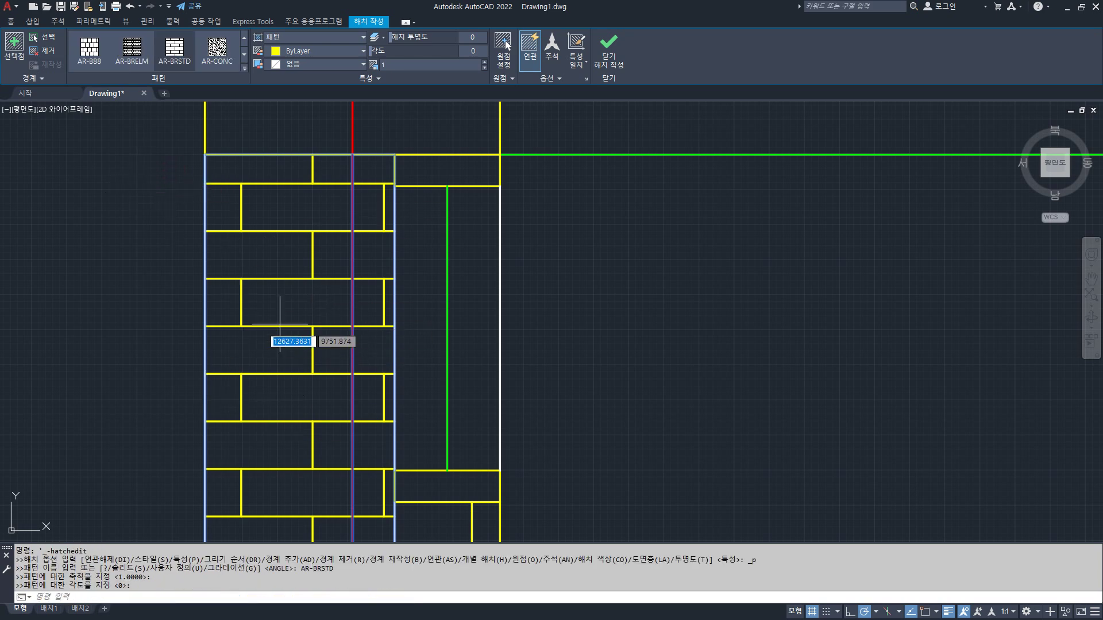
scroll(328, 350, down, 3)
middle_drag(338, 406, 349, 141)
middle_drag(348, 339, 348, 94)
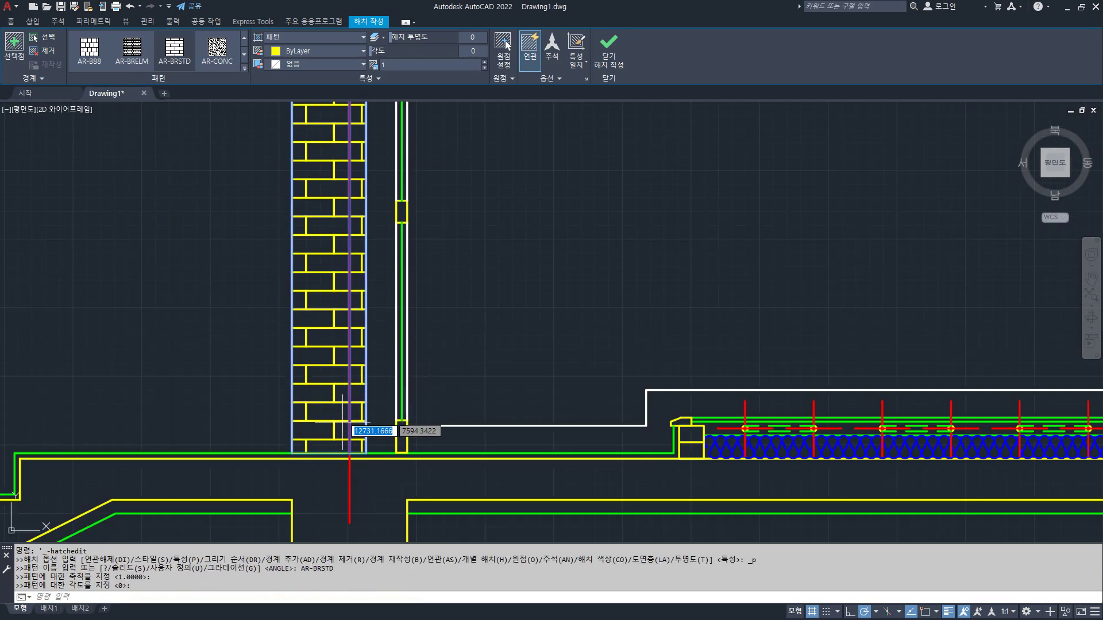
scroll(343, 422, up, 4)
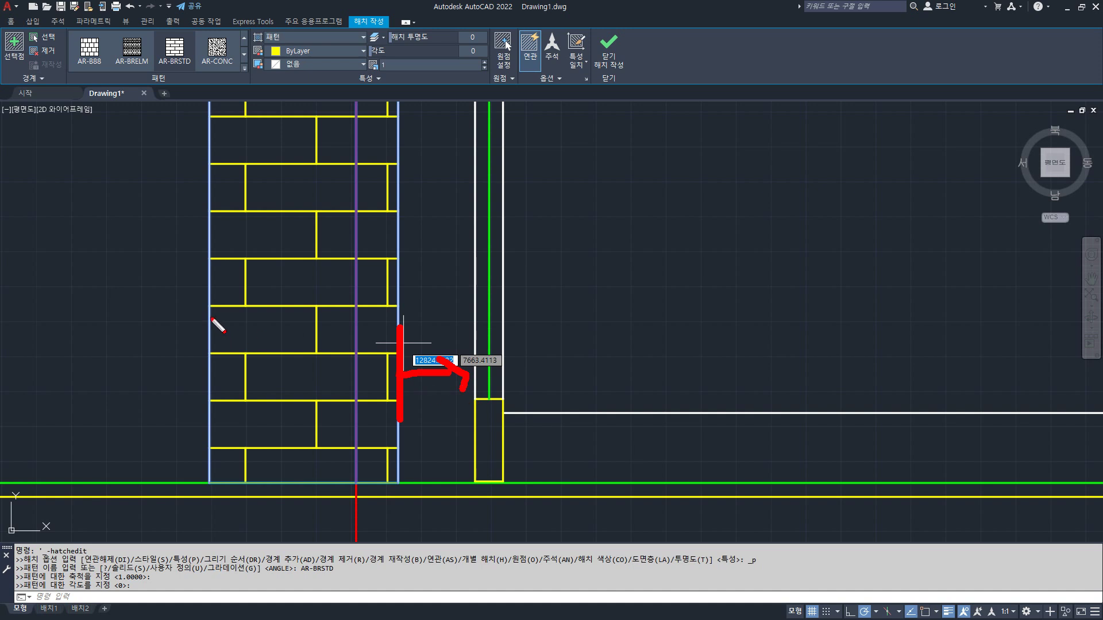
drag(209, 369, 378, 370)
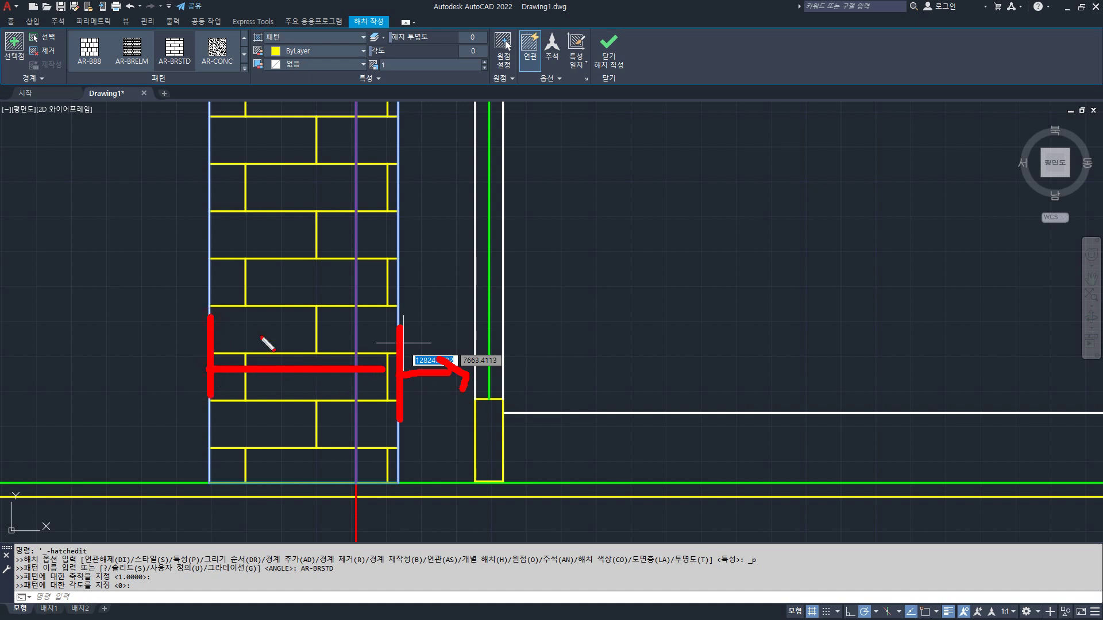
key(Escape)
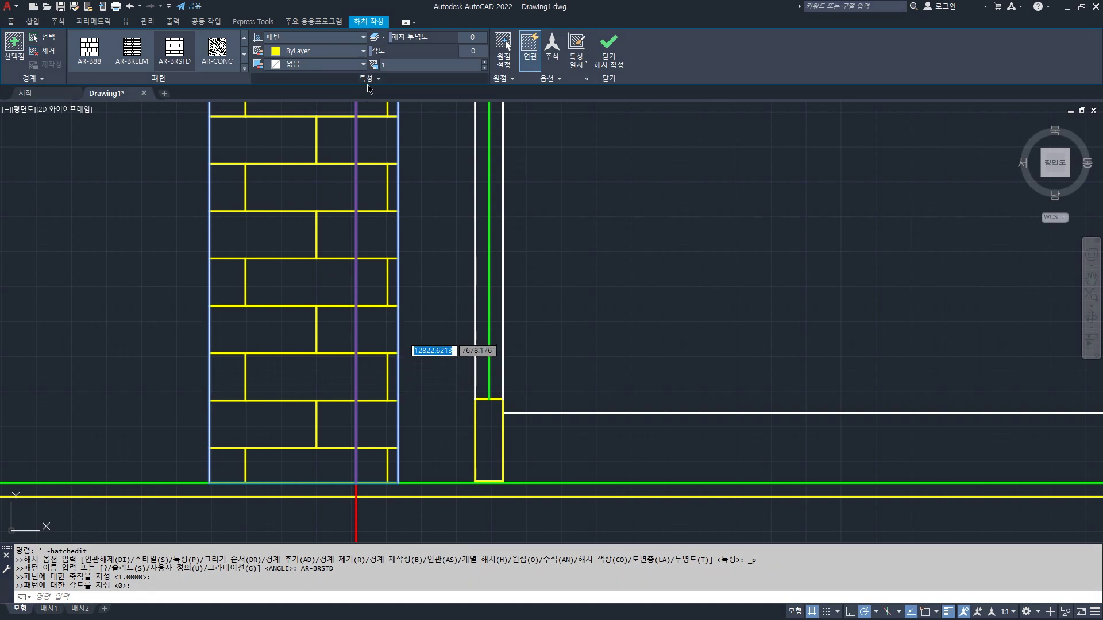
- Assign the brick hatch to the HAT layer
click(374, 81)
click(363, 93)
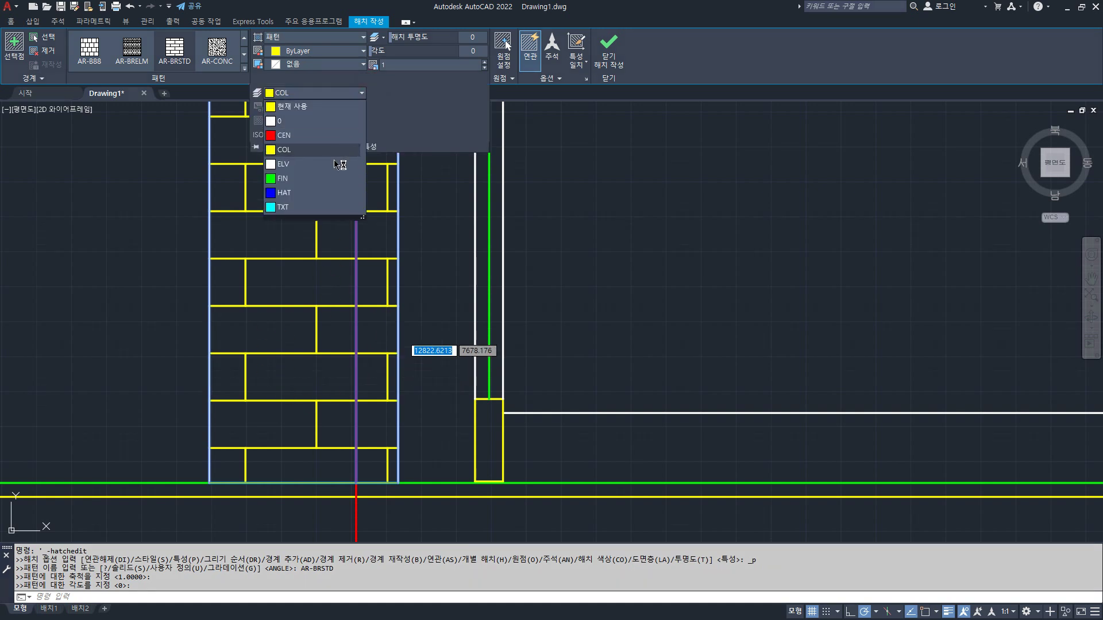
click(326, 194)
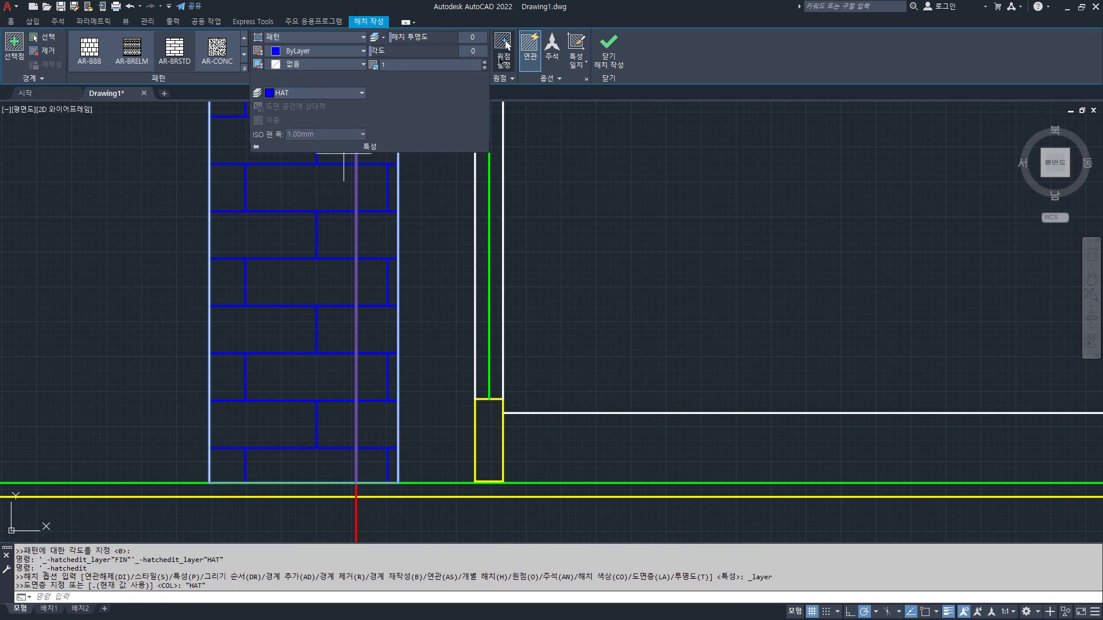
- Try the brick hatch origin at the wall strip's lower-left corner and at the midpoint of the floor line at its base
click(503, 49)
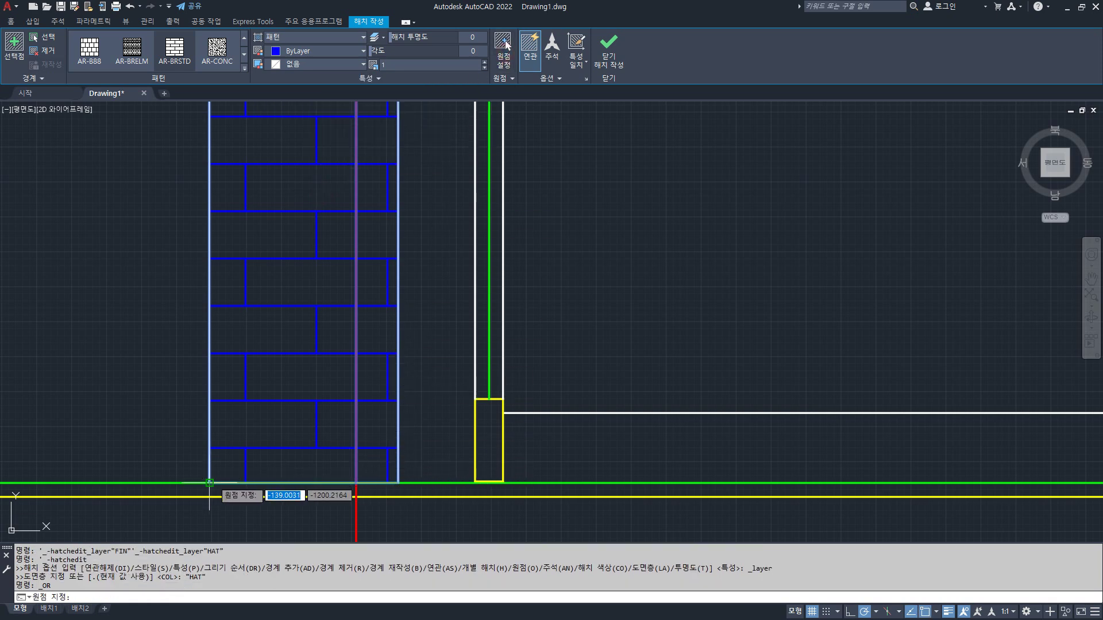
click(209, 482)
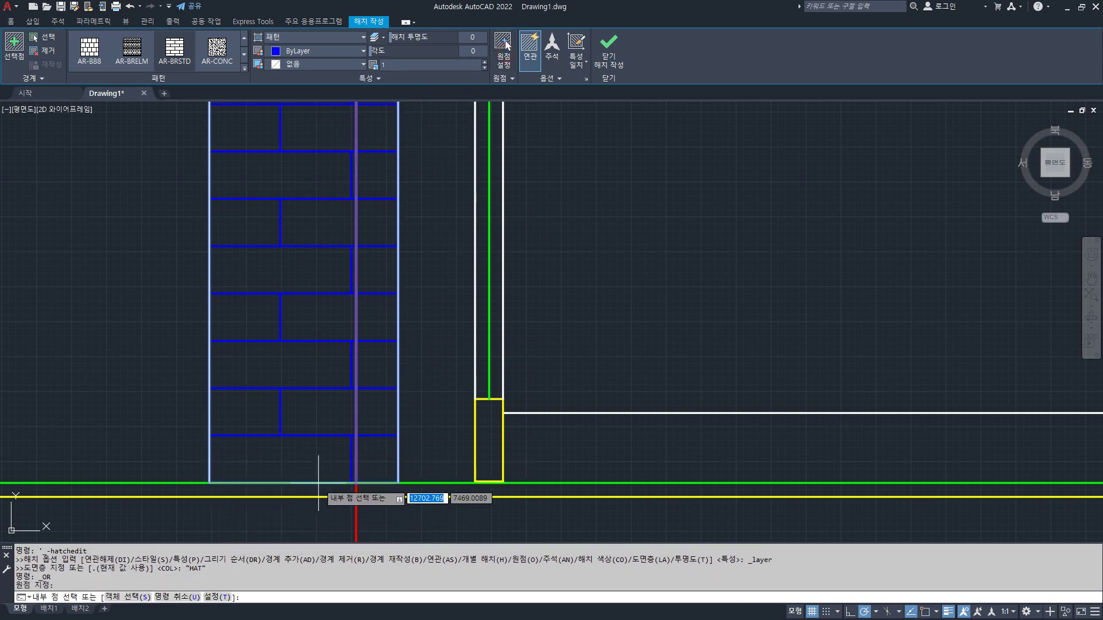
click(504, 49)
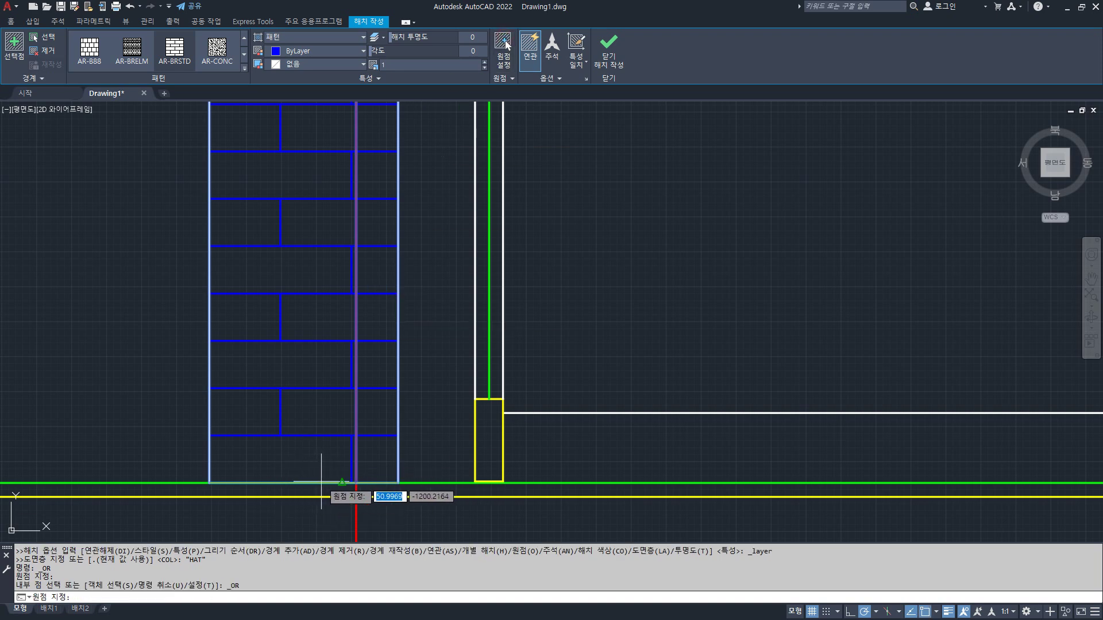
click(320, 483)
scroll(254, 529, down, 3)
scroll(254, 529, up, 3)
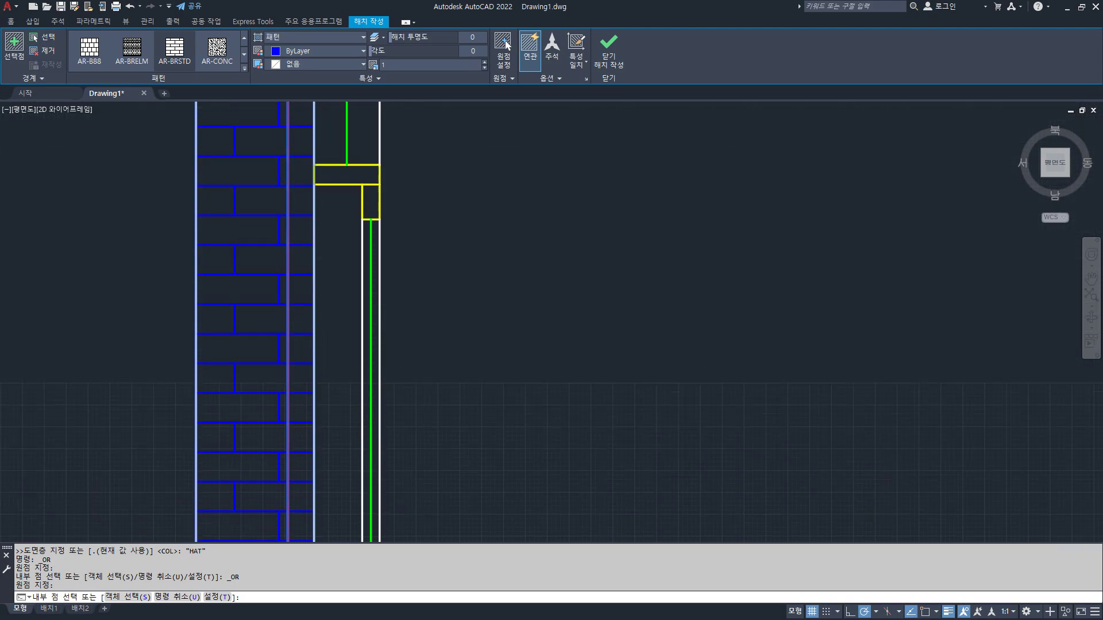
middle_drag(260, 462, 260, 571)
scroll(269, 295, up, 2)
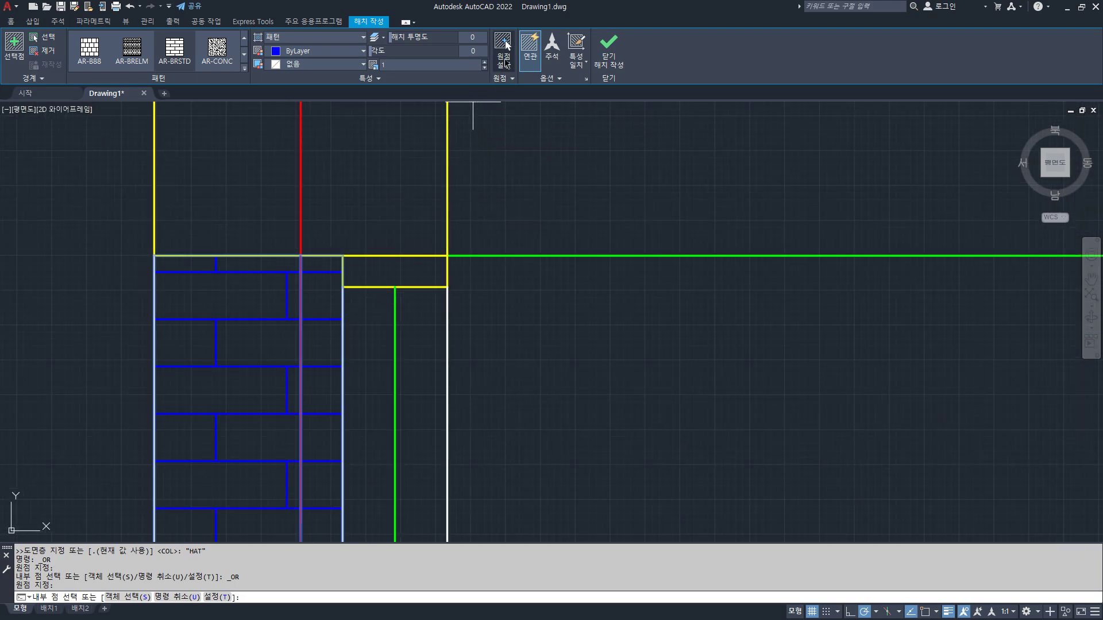
- Set the brick hatch origin to the midpoint of the floor line at the wall strip's base and finish the hatch
click(504, 49)
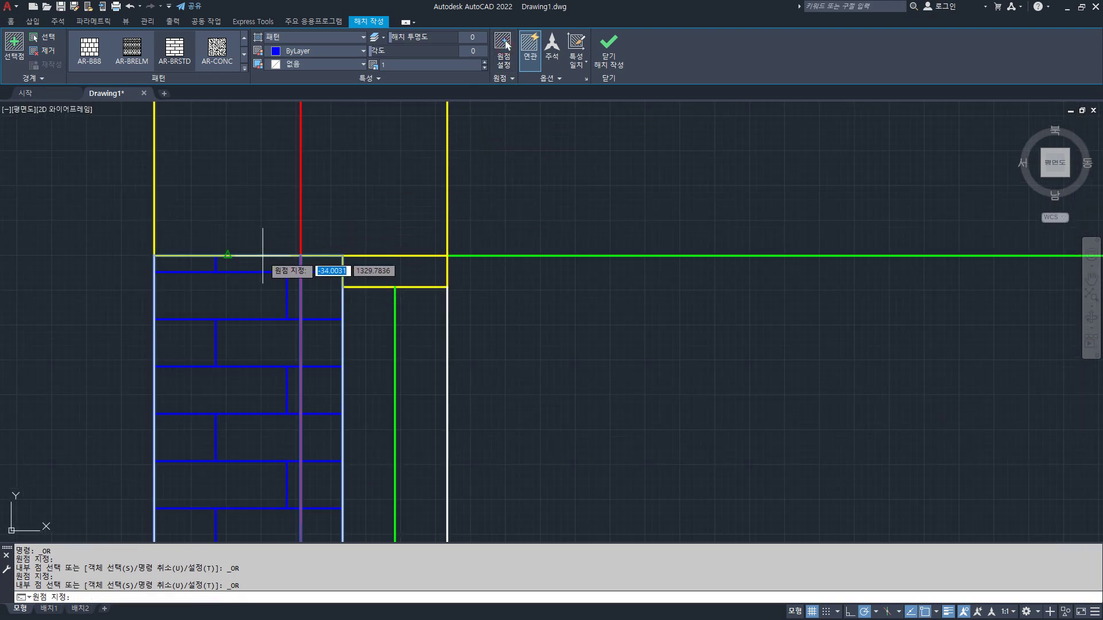
scroll(282, 348, down, 3)
middle_drag(282, 398, 273, 188)
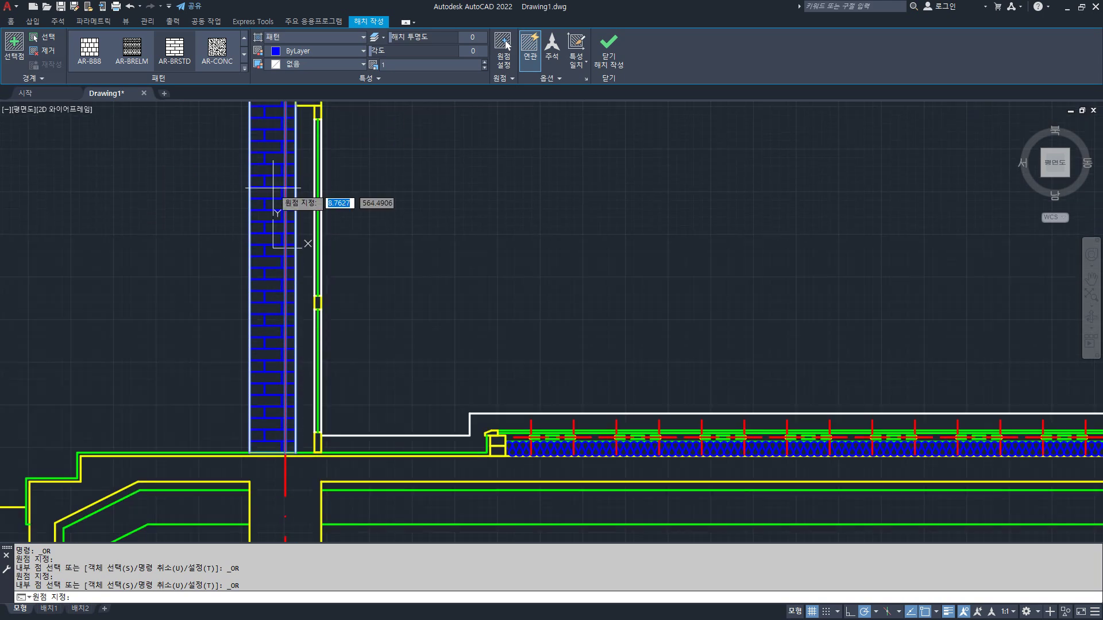
scroll(270, 373, up, 4)
click(256, 363)
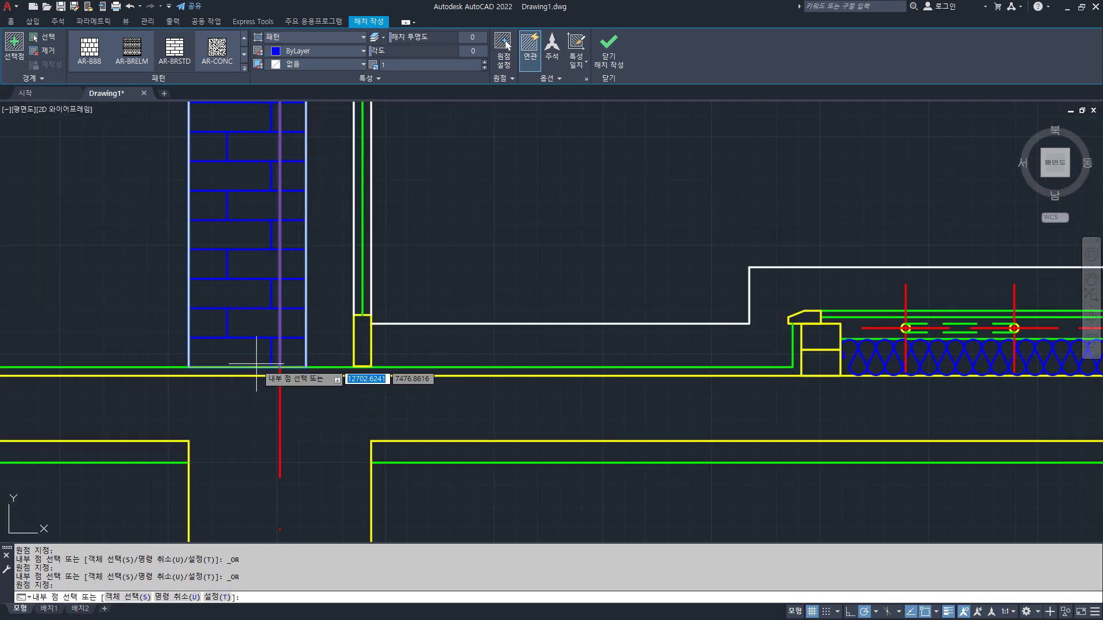
click(609, 49)
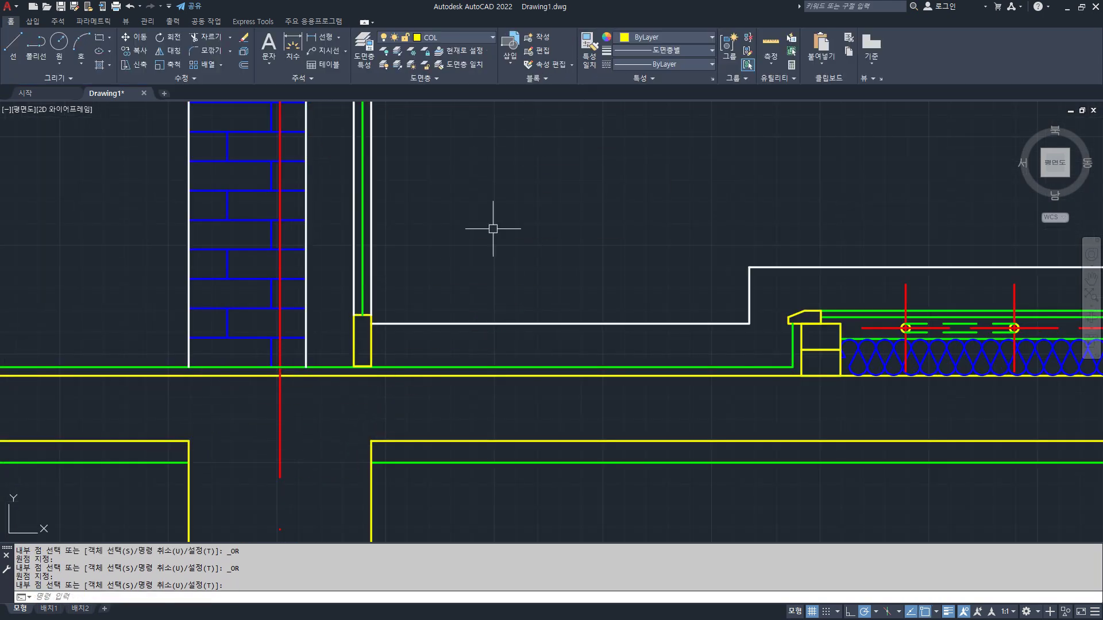
scroll(470, 219, down, 2)
scroll(310, 483, up, 5)
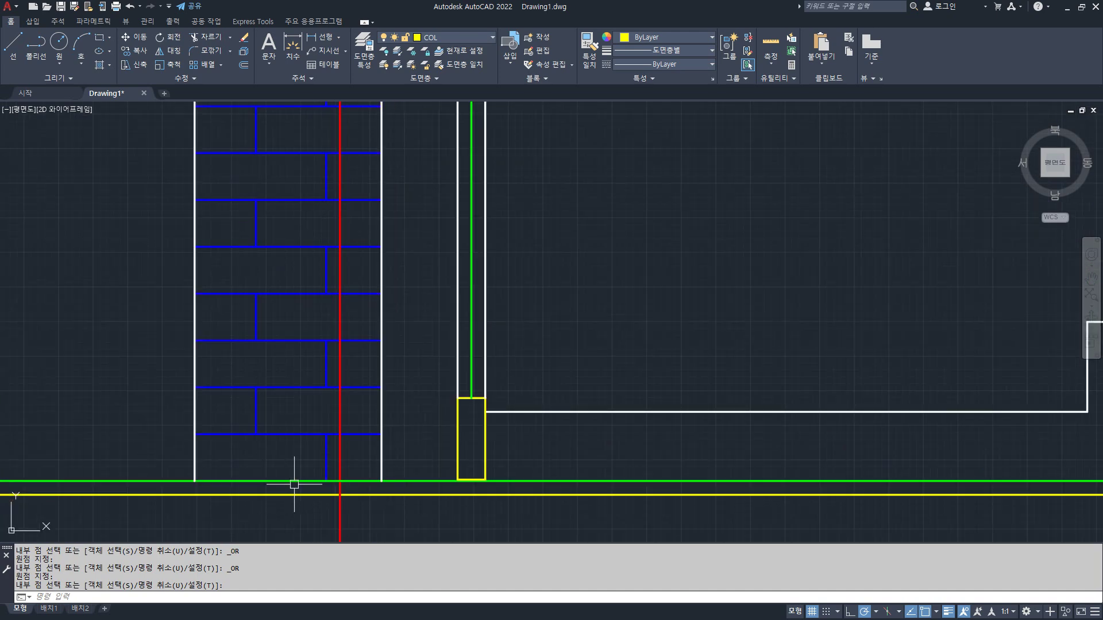
middle_drag(294, 485, 385, 447)
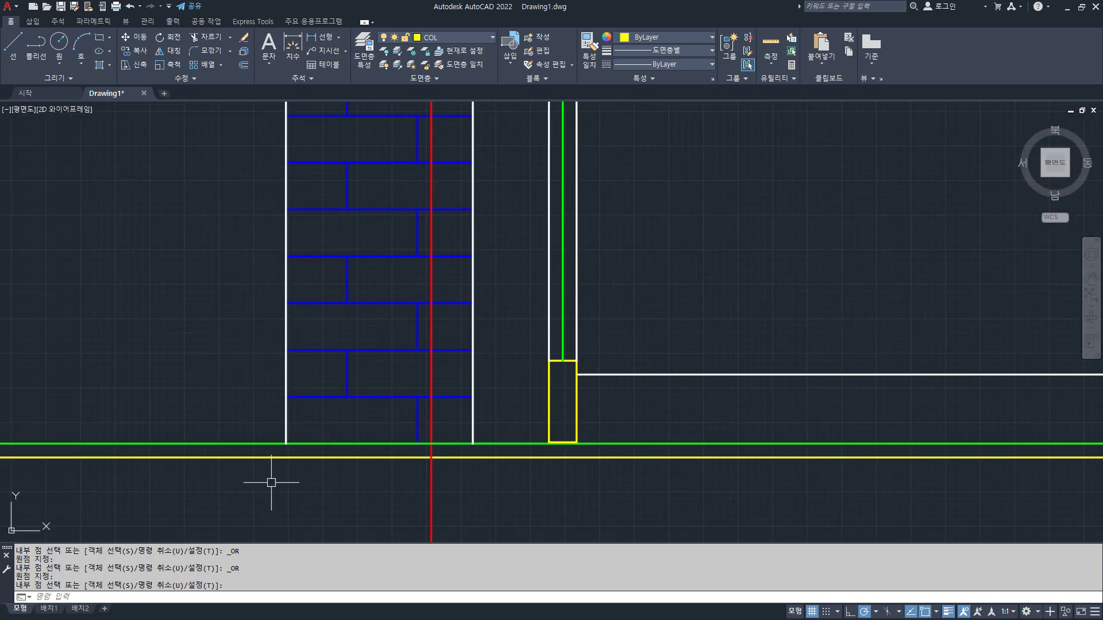
- Offset the green ceiling line 10 upward at the inner wall face
scroll(271, 482, down, 5)
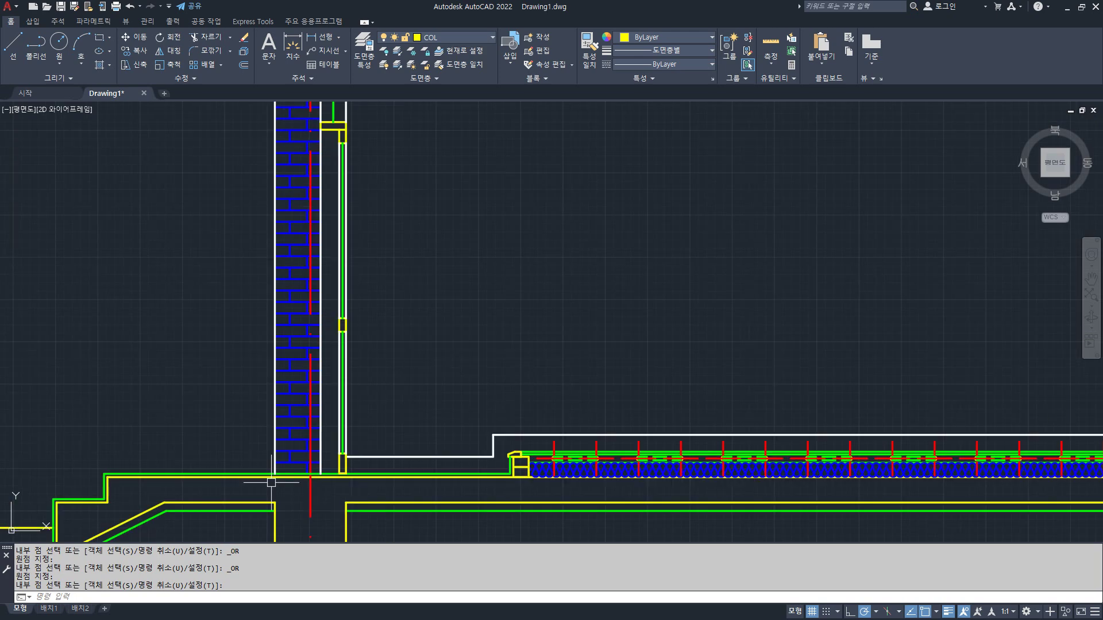
middle_drag(428, 345, 418, 408)
scroll(423, 396, down, 2)
scroll(397, 253, up, 2)
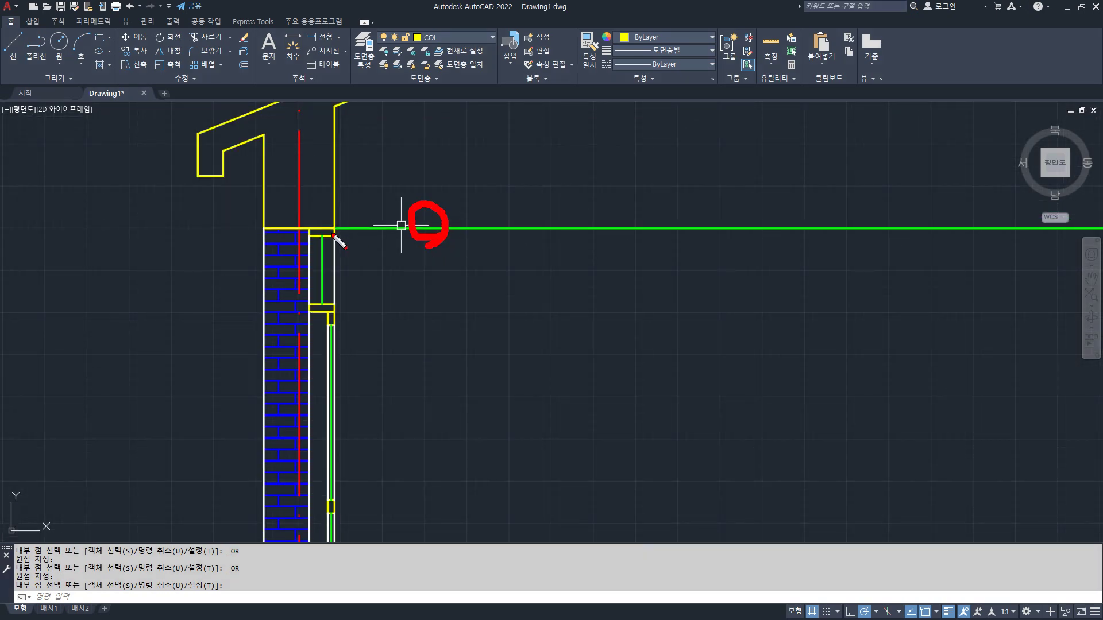
scroll(401, 225, up, 6)
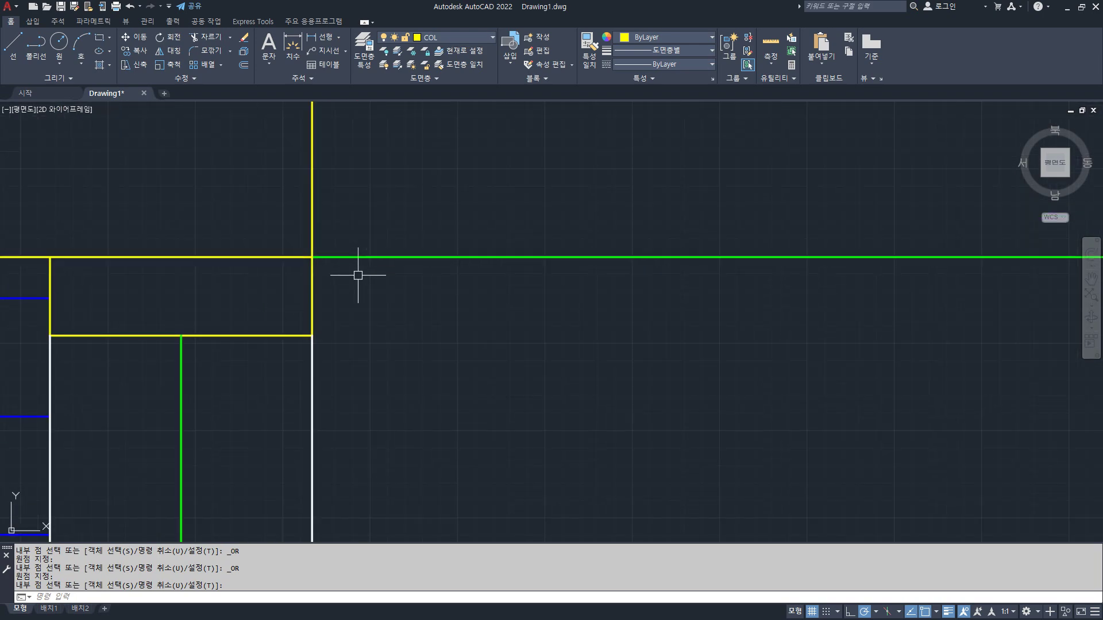
key(Return)
text(10)
key(Return)
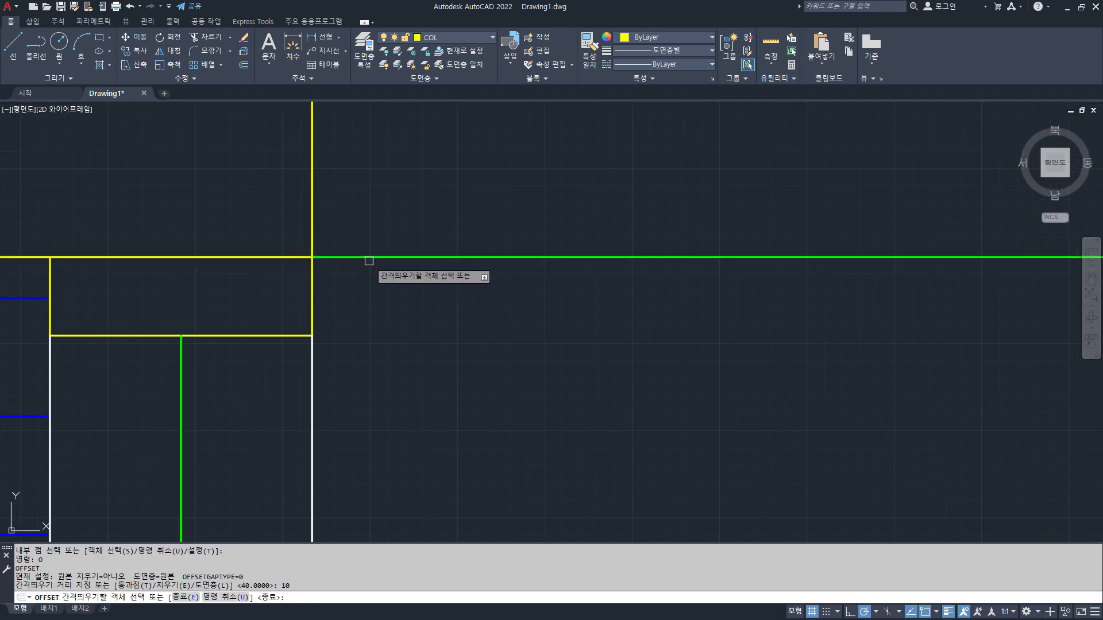
click(371, 256)
click(381, 227)
key(Return)
- Offset the upper of the two ceiling lines 45 upward and the original ceiling line 36 downward
key(Return)
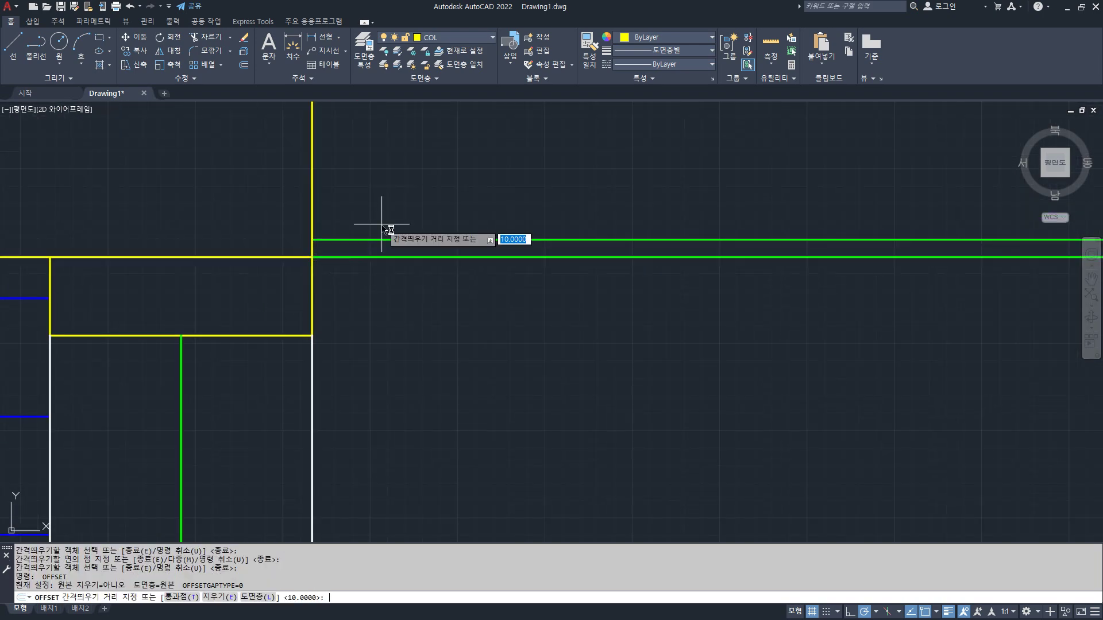
text(45)
key(Return)
click(379, 240)
click(377, 197)
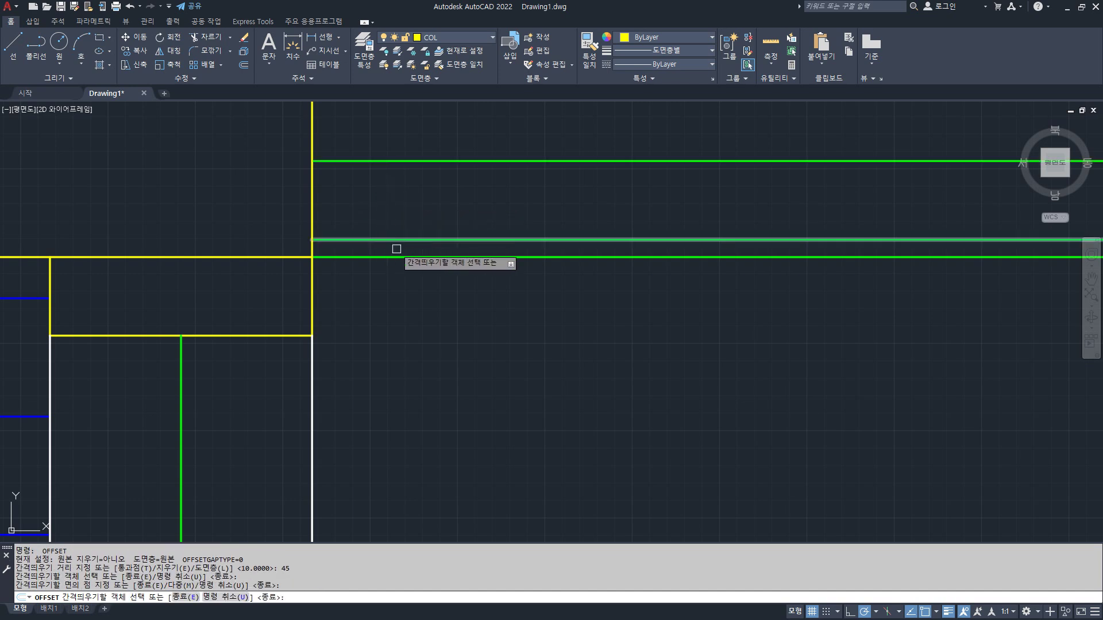
key(Return)
key(Return)
key(Return)
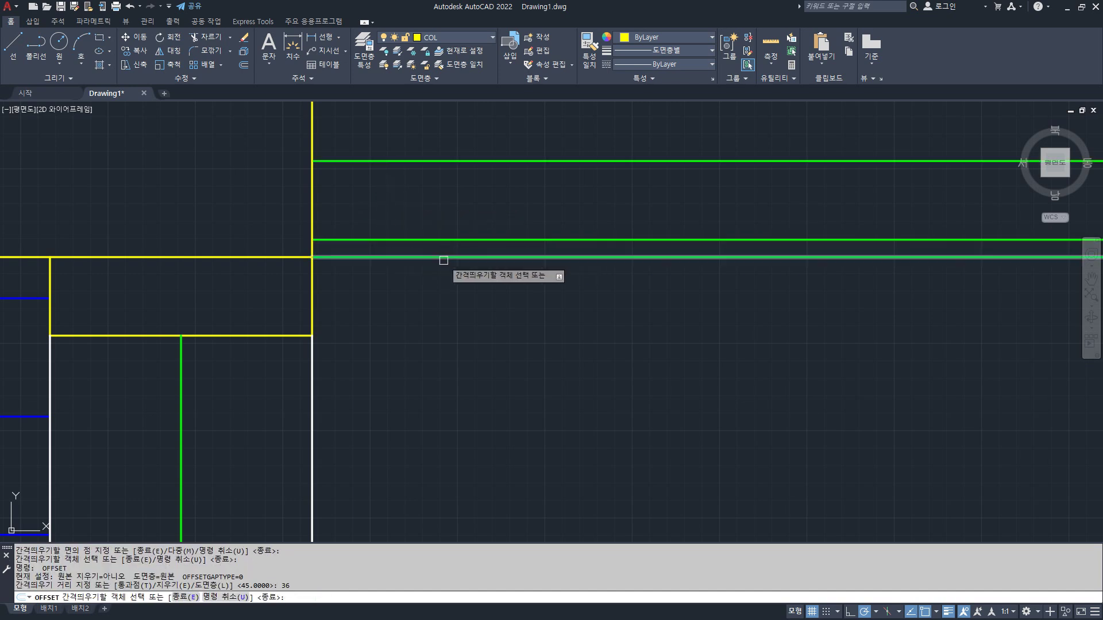
click(443, 257)
click(614, 321)
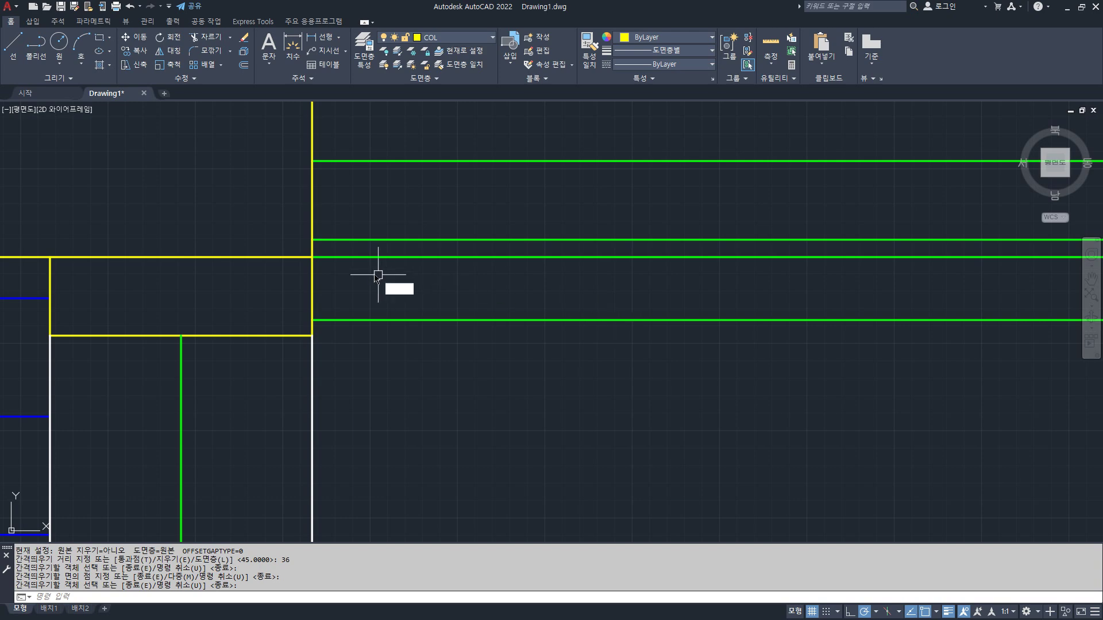
key(Return)
- Draw a 36 by 36 rectangle below the original ceiling line, starting at its end on the wall face
text(REC)
key(Return)
click(319, 257)
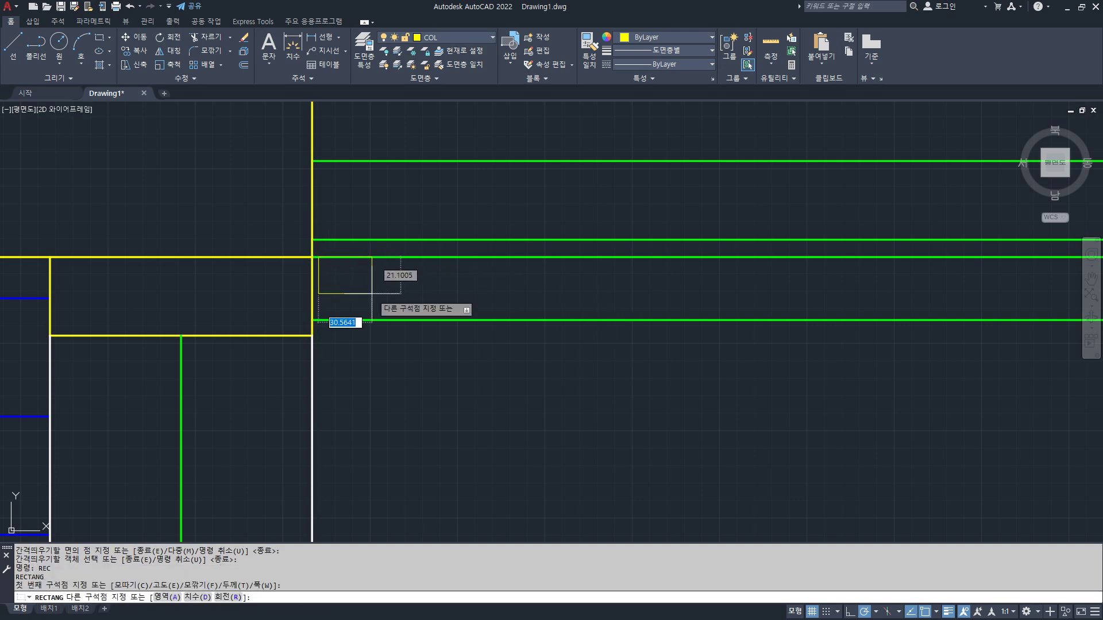
key(Escape)
key(Return)
click(312, 258)
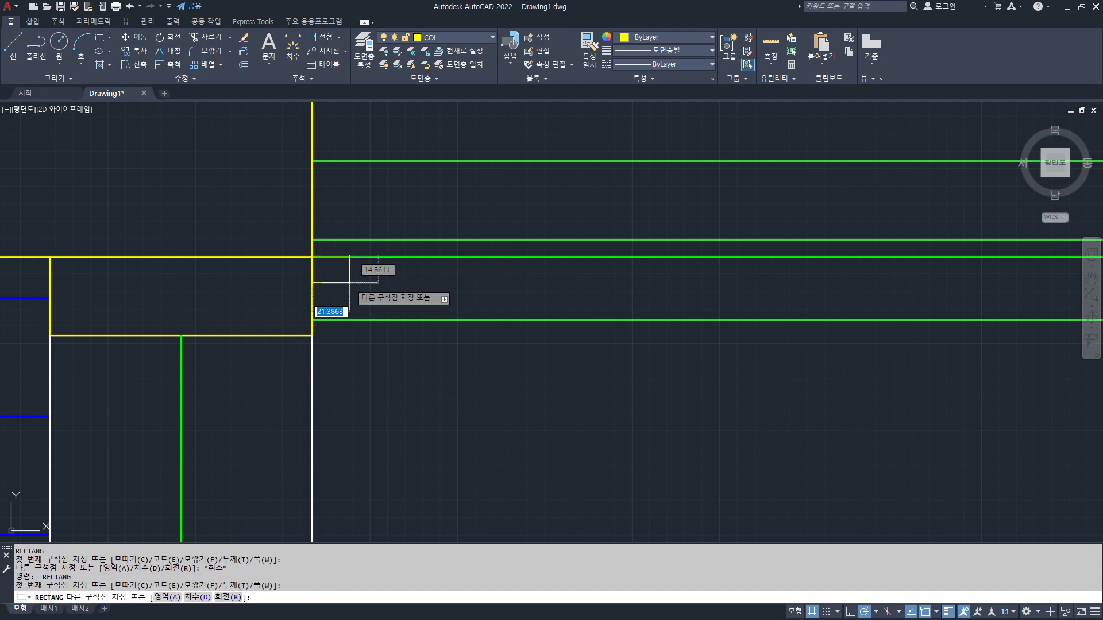
text(36)
key(Tab)
text(-)
key(Return)
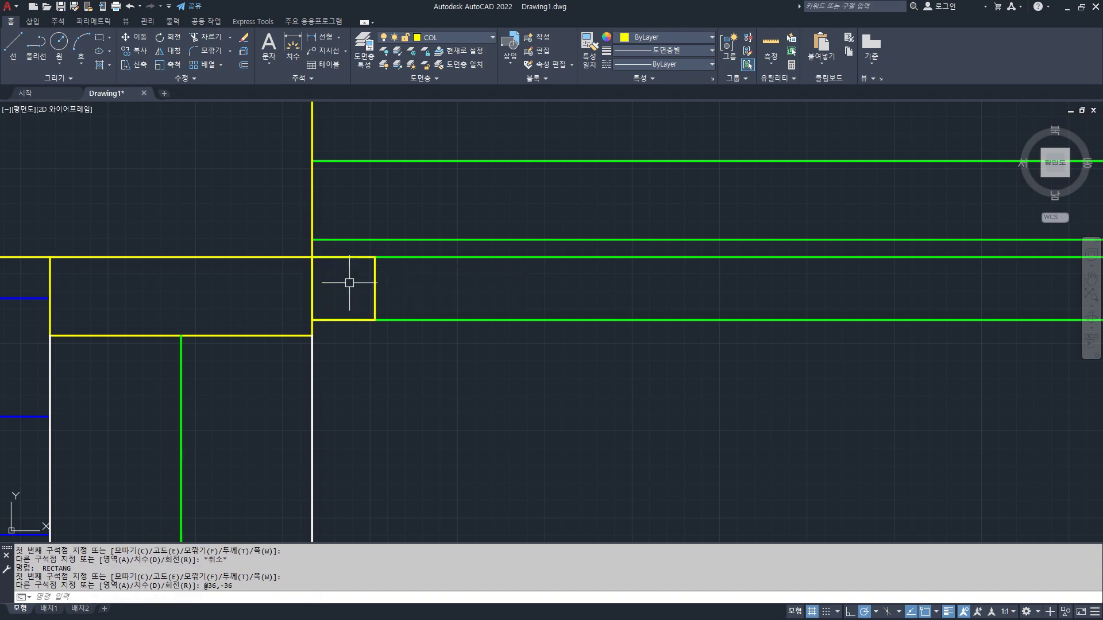
- Draw a 45 by 45 rectangle against the wall face, between the two upper ceiling lines
key(Return)
click(313, 240)
text(4)
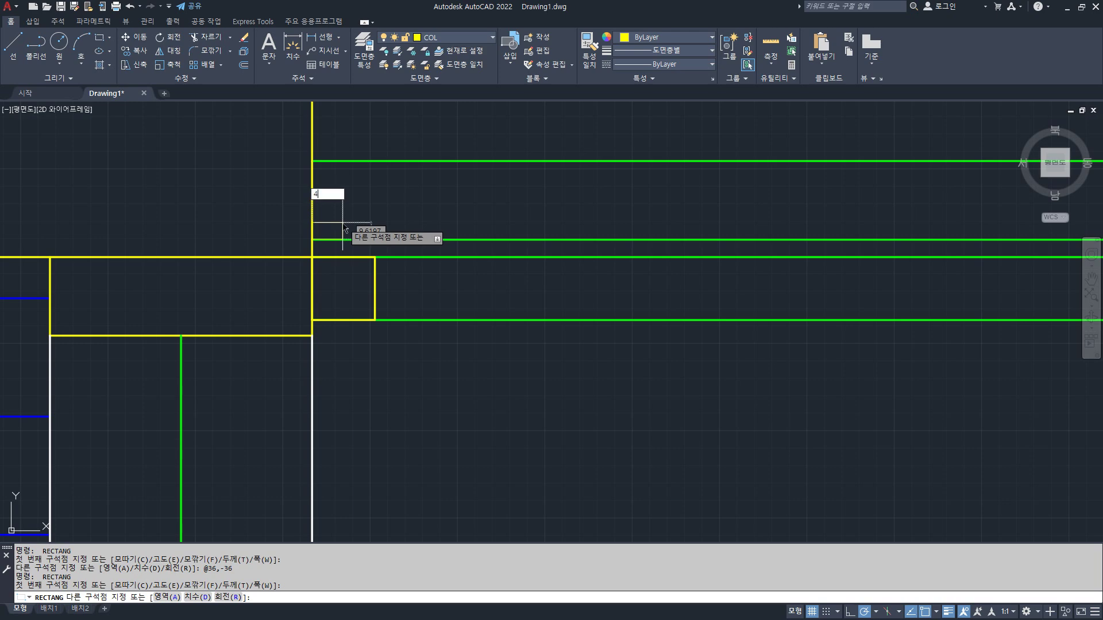
text(5)
key(Tab)
text(45)
key(Return)
- Shorten the lowest and uppermost ceiling lines so they start at the outer corners of the two rectangles
click(374, 285)
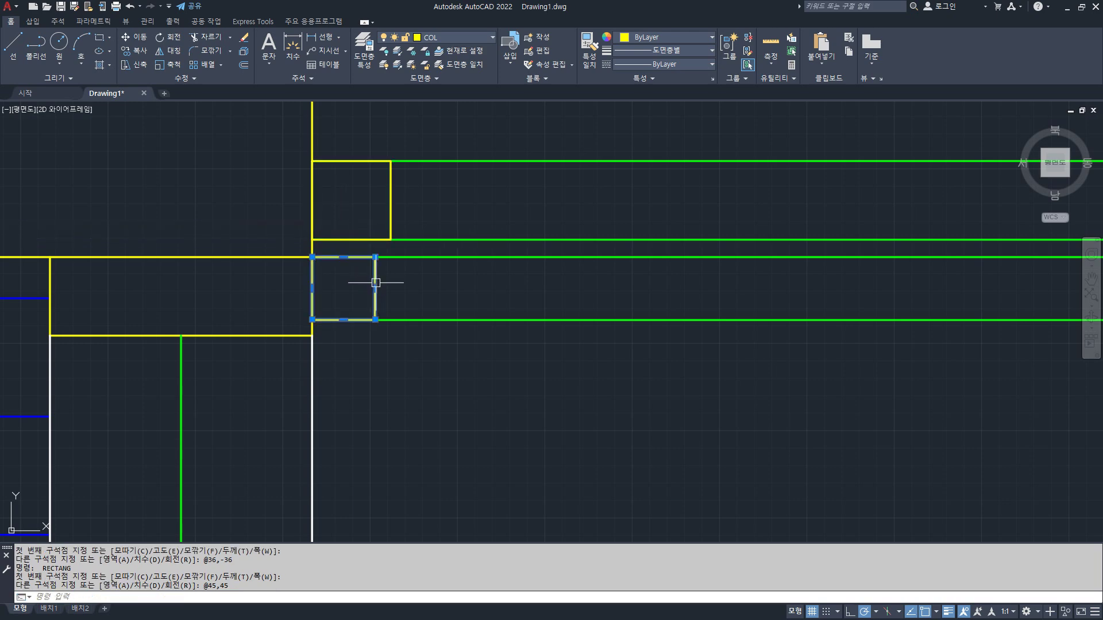
click(391, 215)
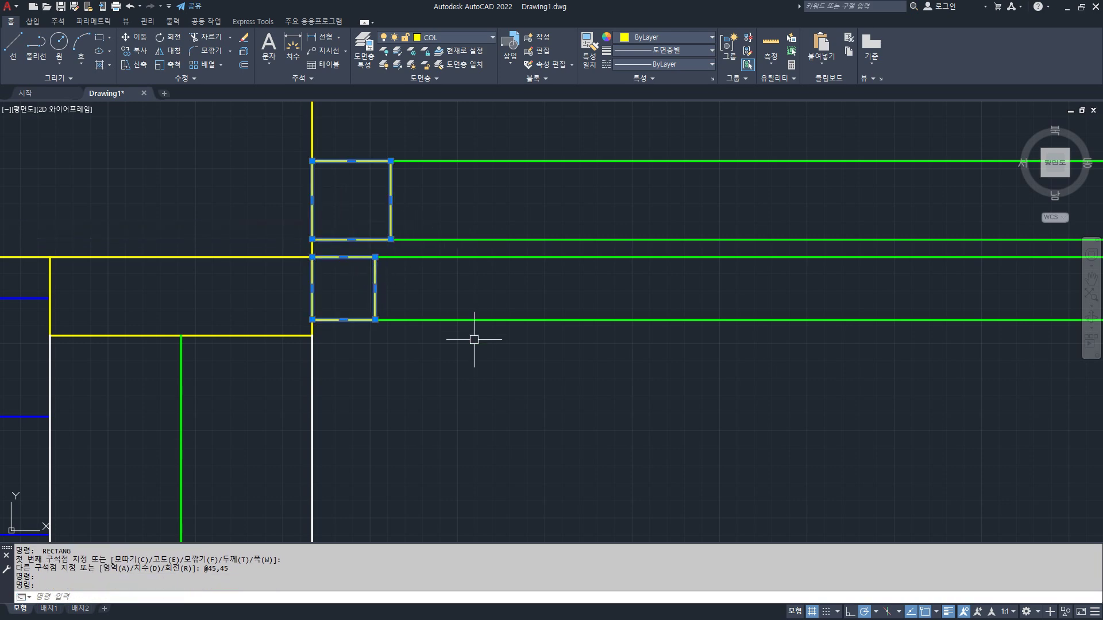
key(Escape)
click(416, 322)
click(315, 322)
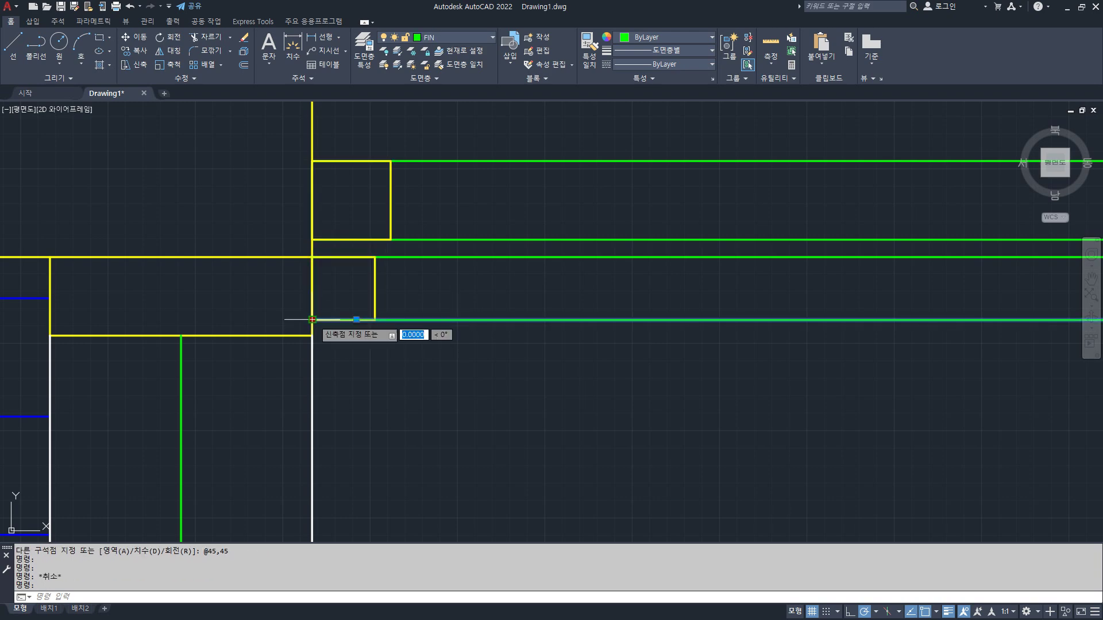
key(Escape)
click(440, 155)
click(369, 164)
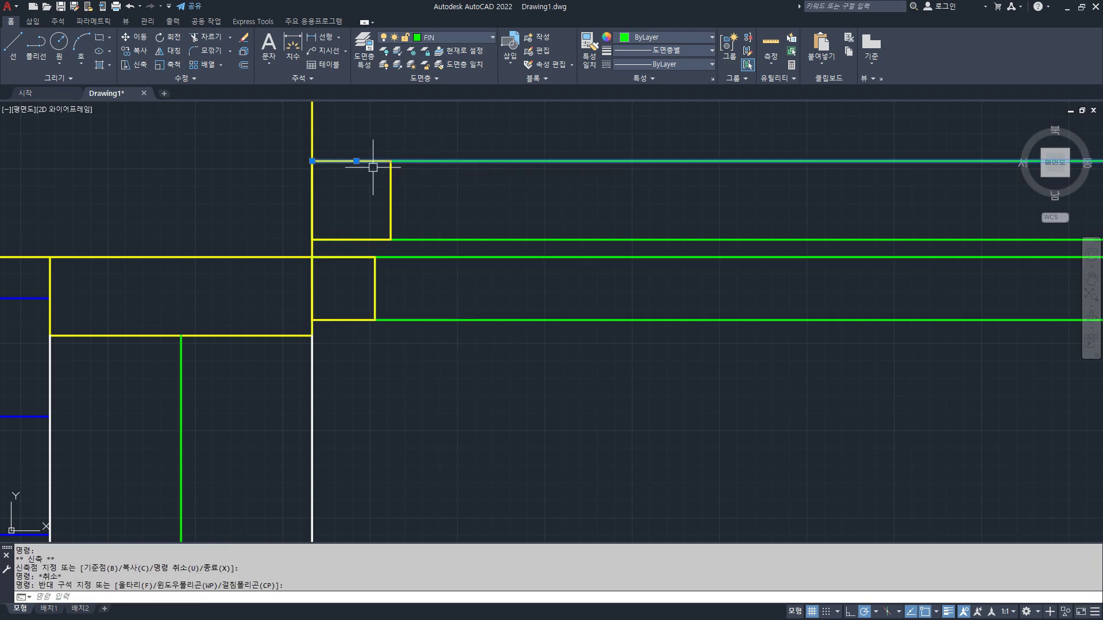
click(312, 161)
click(391, 160)
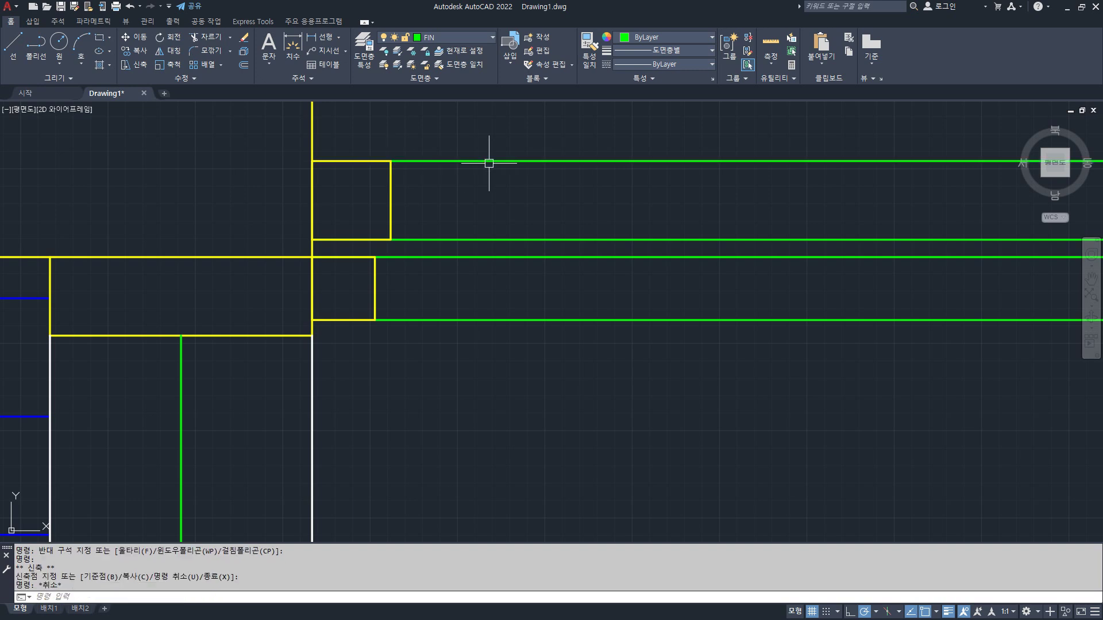
- Move the uppermost and lowest ceiling lines to the ELV layer
click(499, 320)
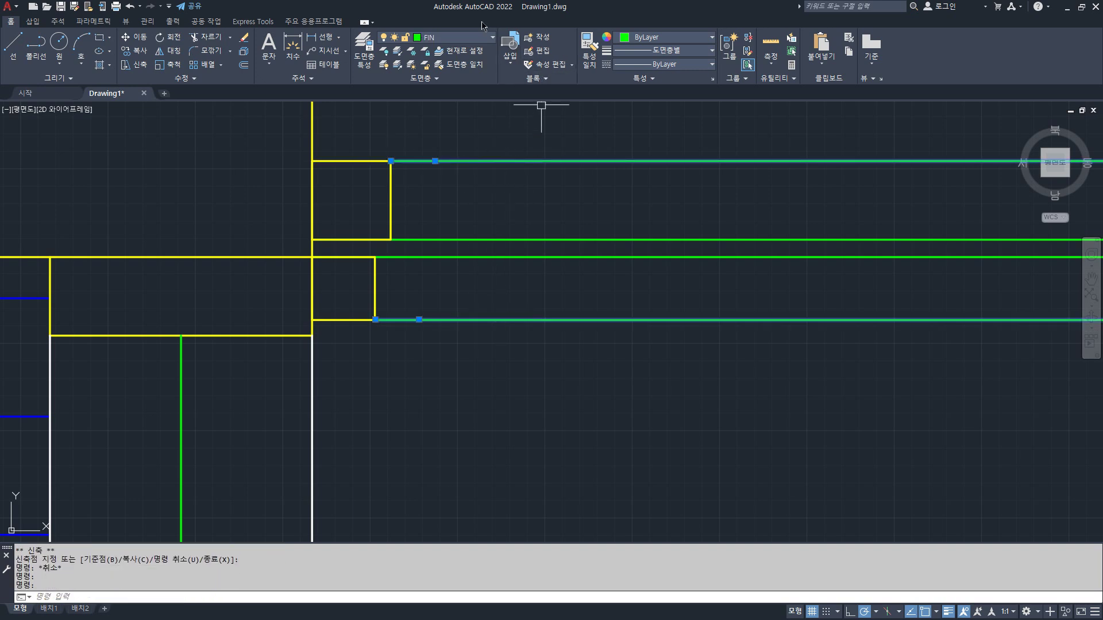
click(475, 44)
click(448, 88)
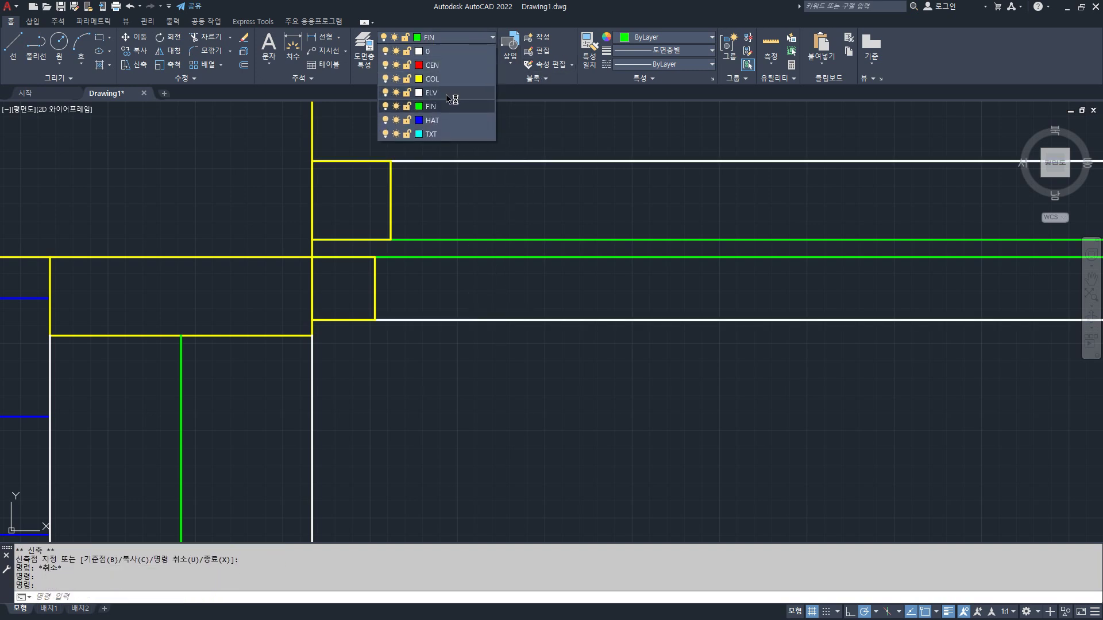
key(Escape)
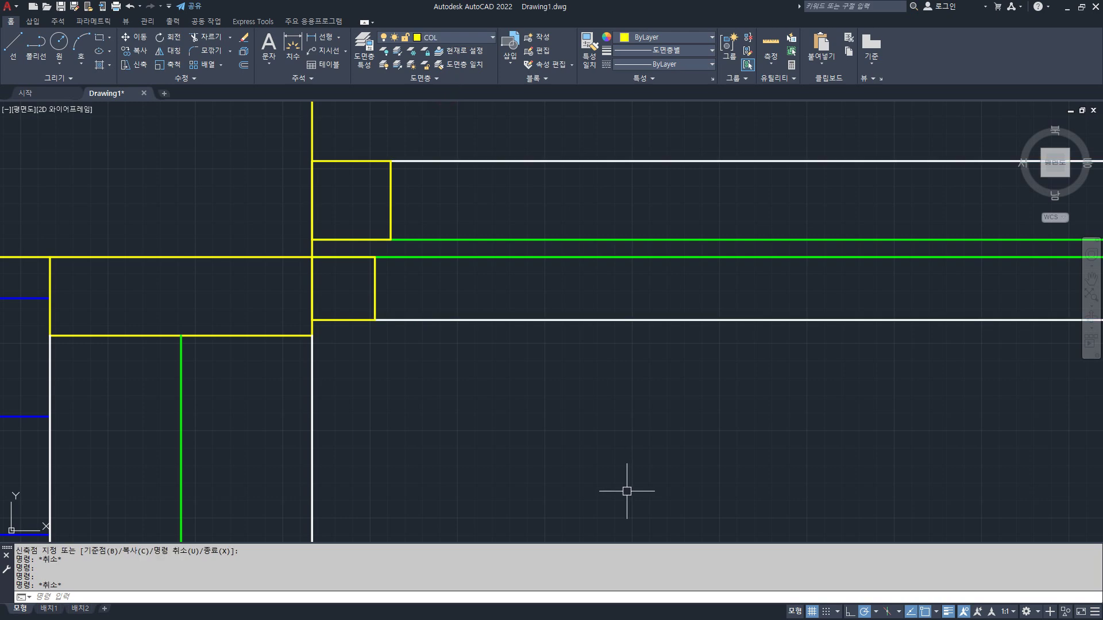
- Draw one diagonal line across each of the two rectangles, starting from their facing corners on the wall face
text(l)
key(Return)
click(312, 239)
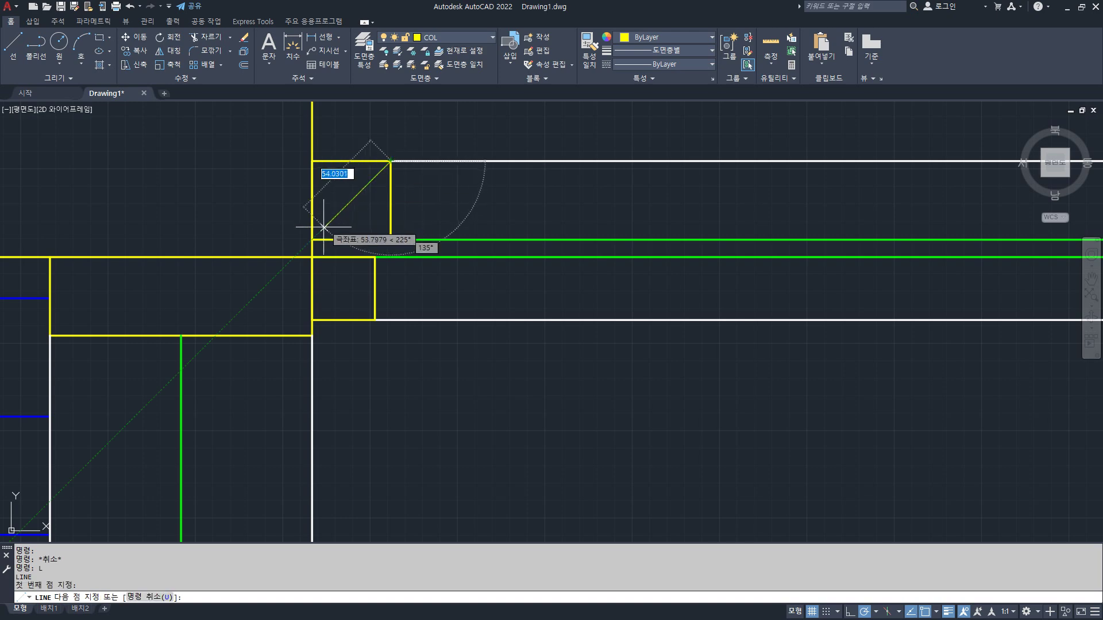
click(390, 161)
key(Return)
click(311, 257)
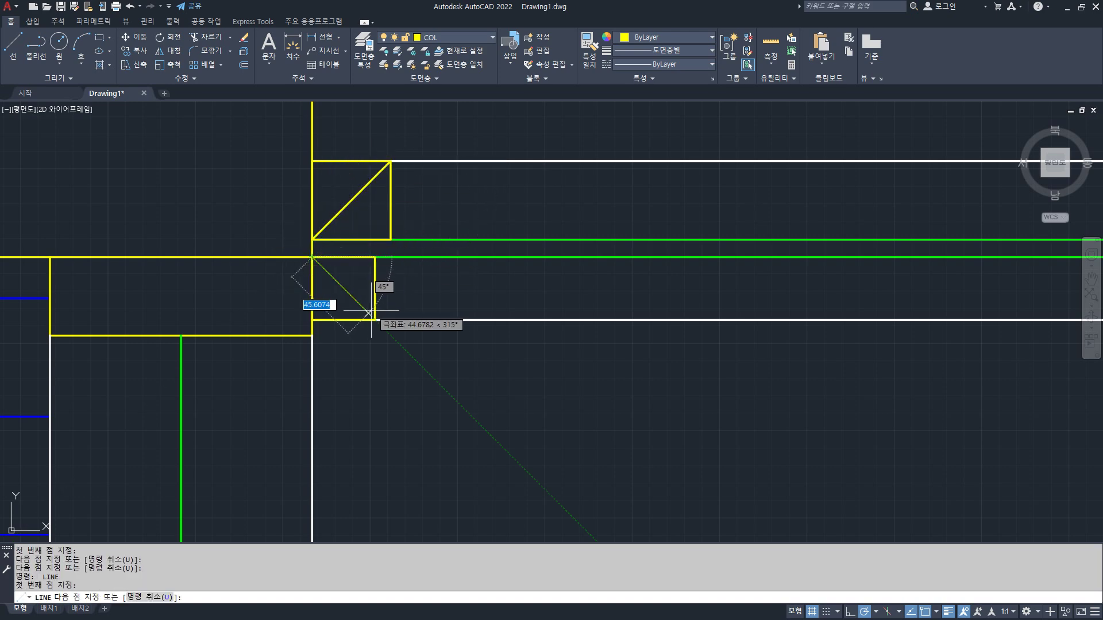
click(375, 320)
key(Return)
- Move both rectangle diagonals to the HAT layer
click(357, 302)
click(357, 194)
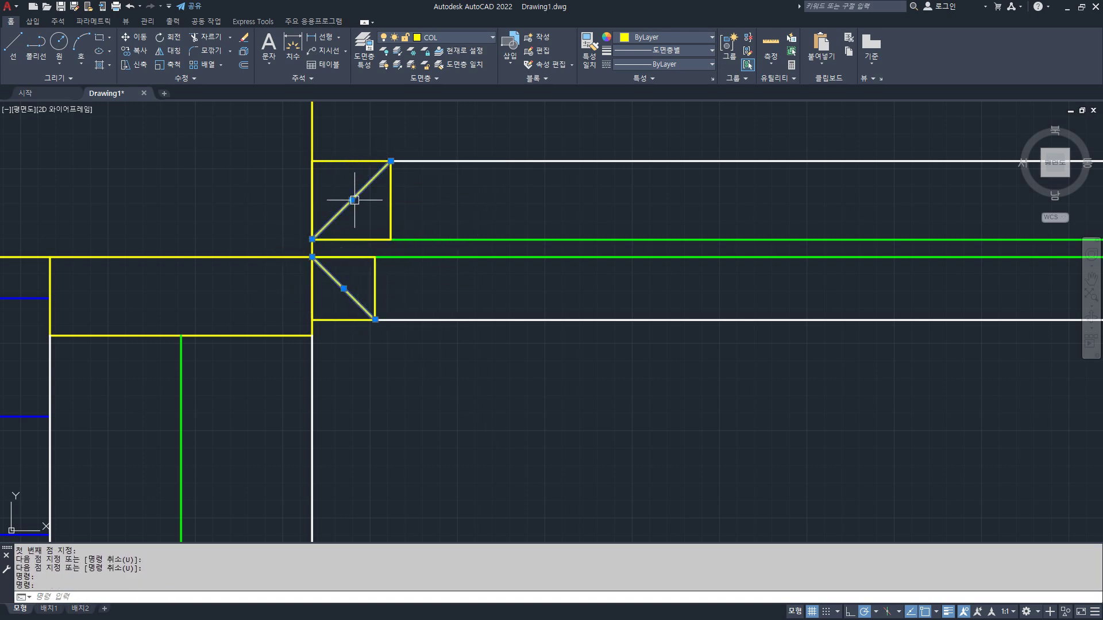
click(439, 38)
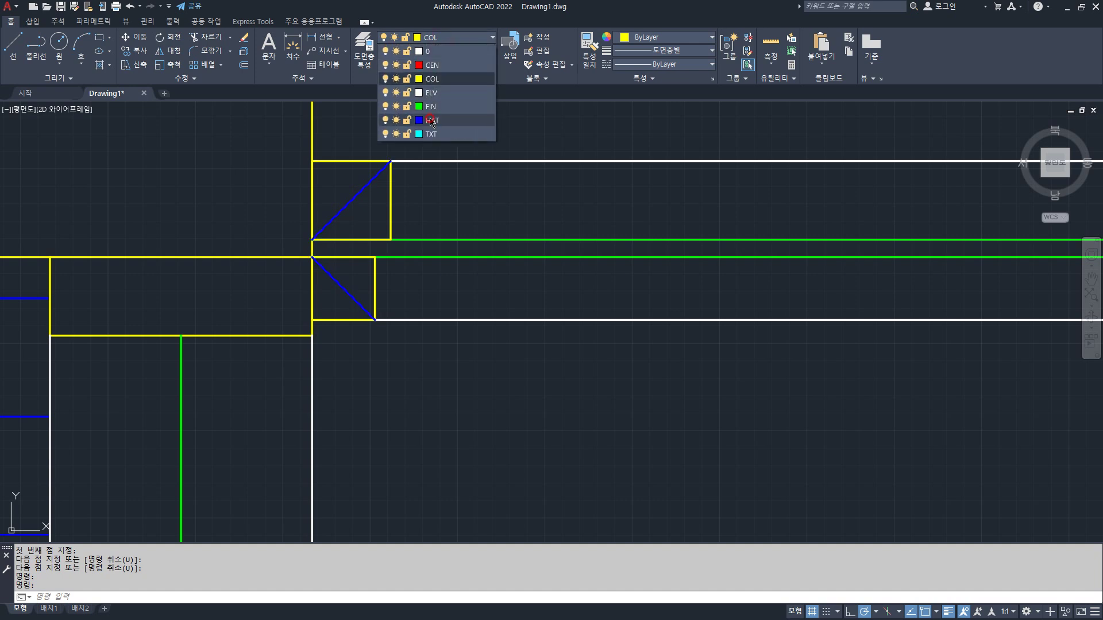
click(431, 119)
key(Escape)
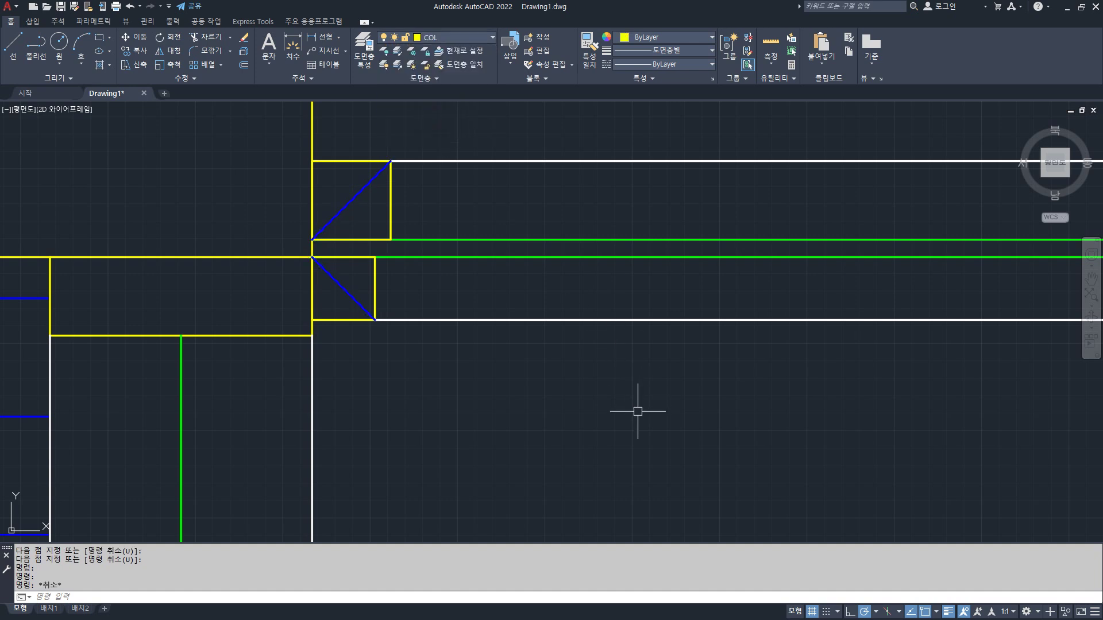
- Copy the 45 by 45 rectangle with its diagonal along the ceiling as an array of 10 items spaced 450 apart
middle_drag(411, 202, 368, 270)
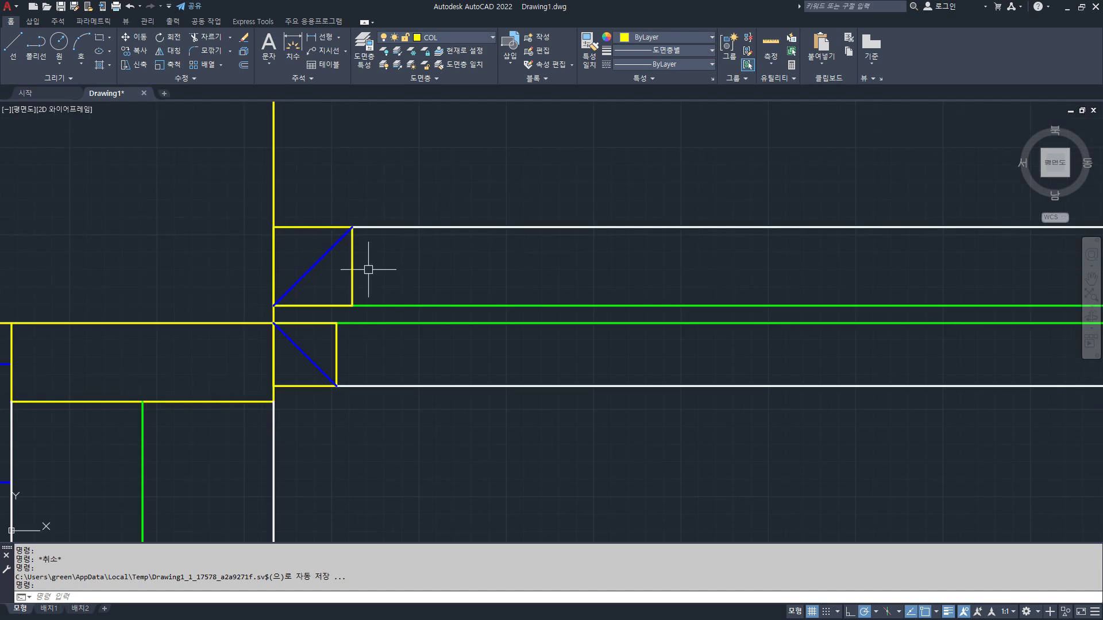
key(Return)
click(241, 207)
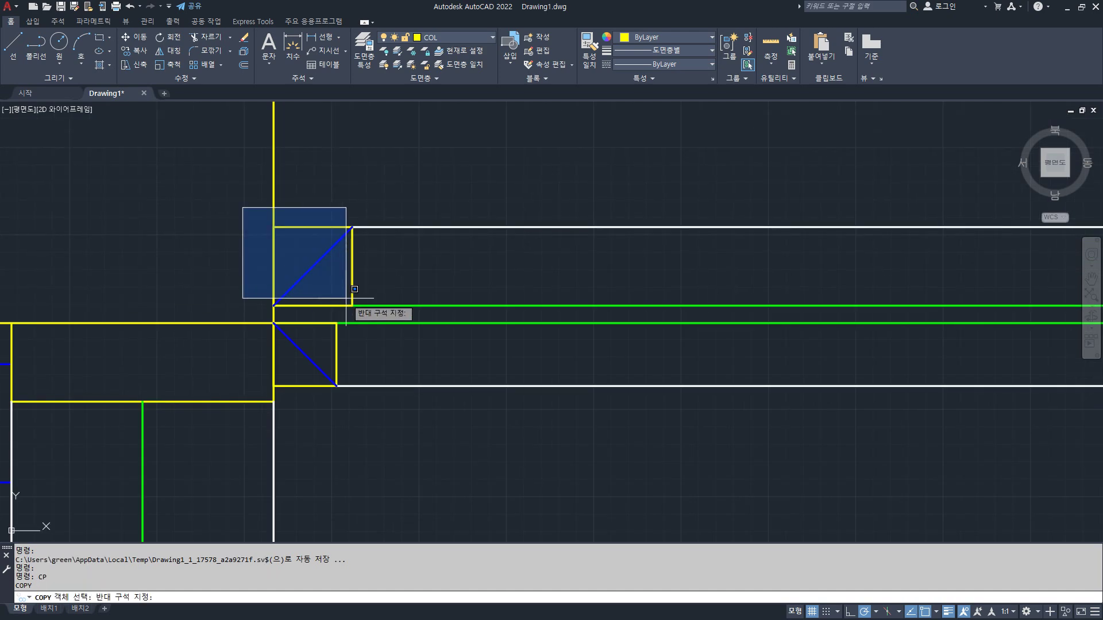
click(361, 311)
key(Return)
click(274, 305)
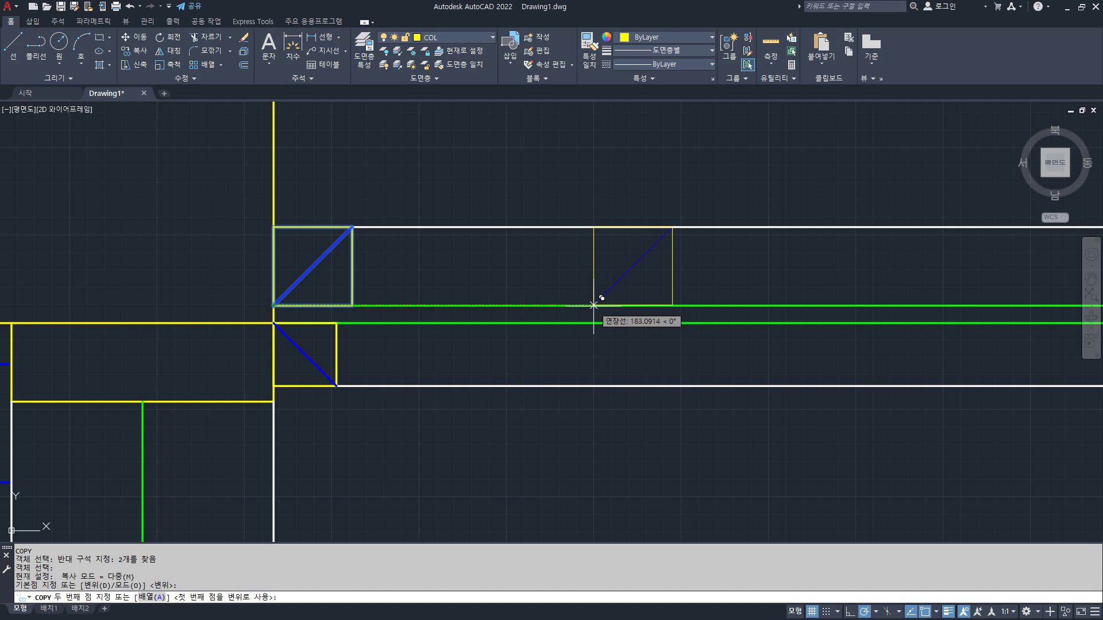
text(a)
key(Return)
text(10)
key(Return)
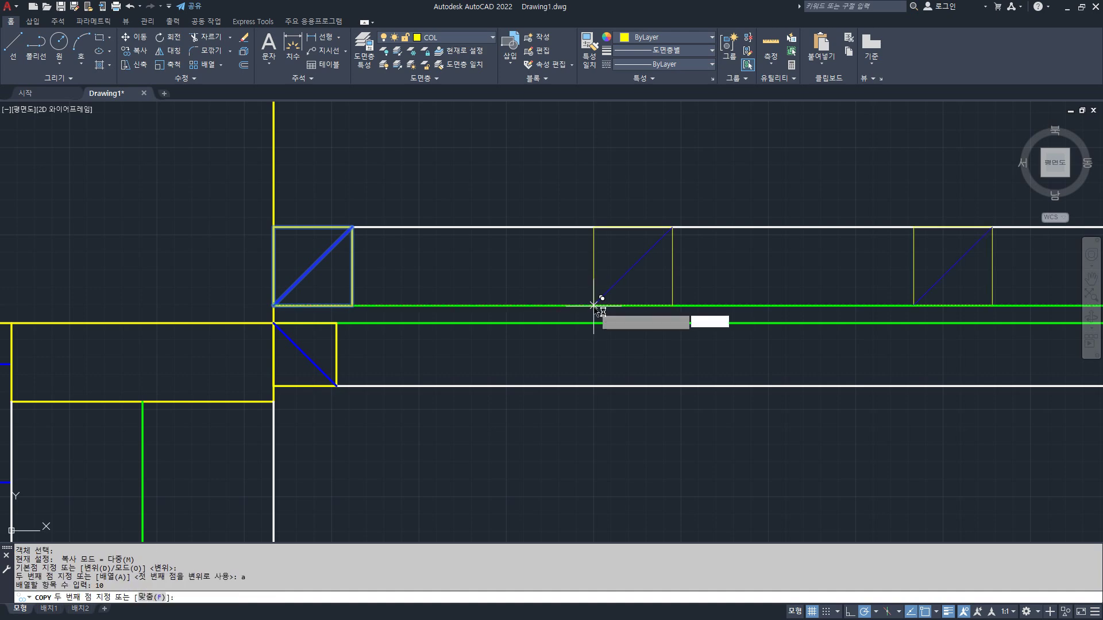
text(450)
key(Return)
key(Return)
scroll(573, 315, down, 5)
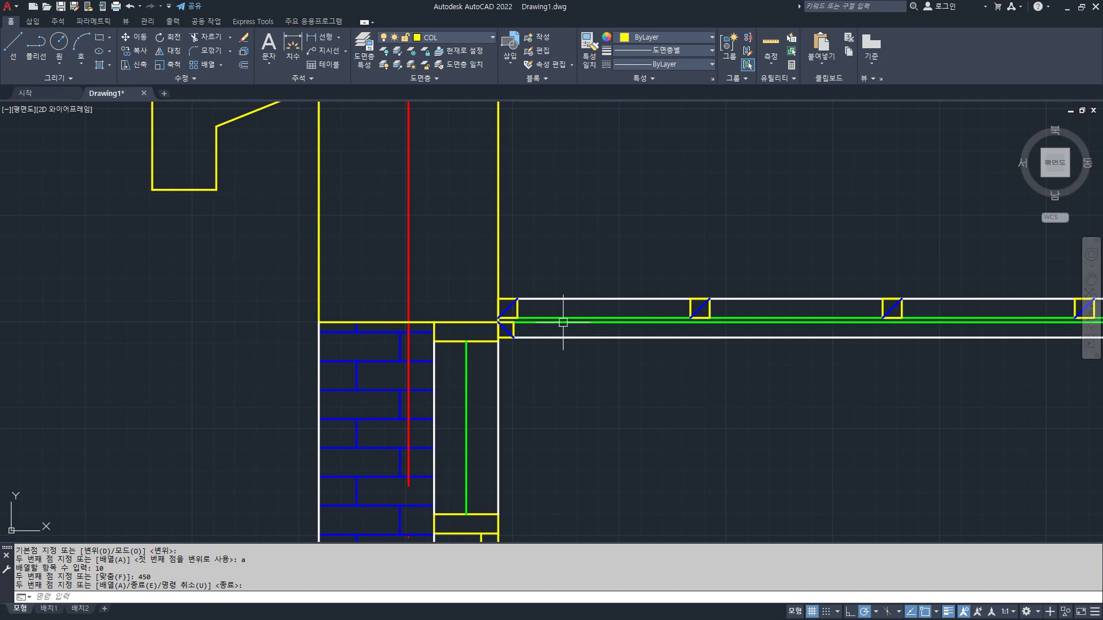
- Offset the sloped roof slab underside and the inner wall face 180 toward the room
mouse_move(564, 335)
middle_down()
mouse_move(335, 428)
mouse_move(419, 408)
mouse_move(445, 328)
middle_up()
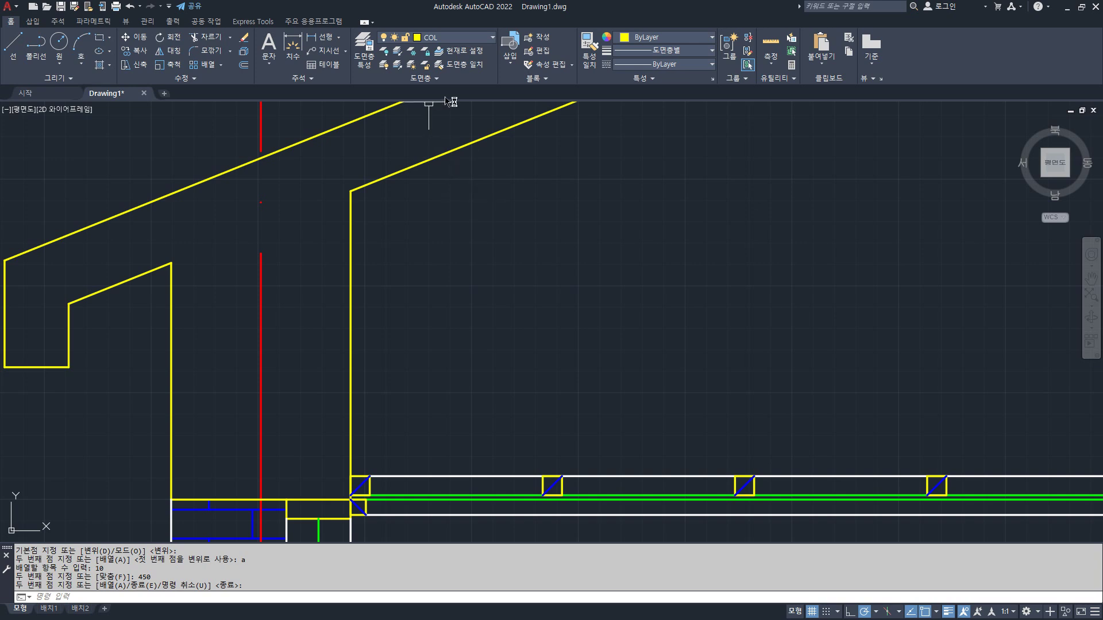
key(Return)
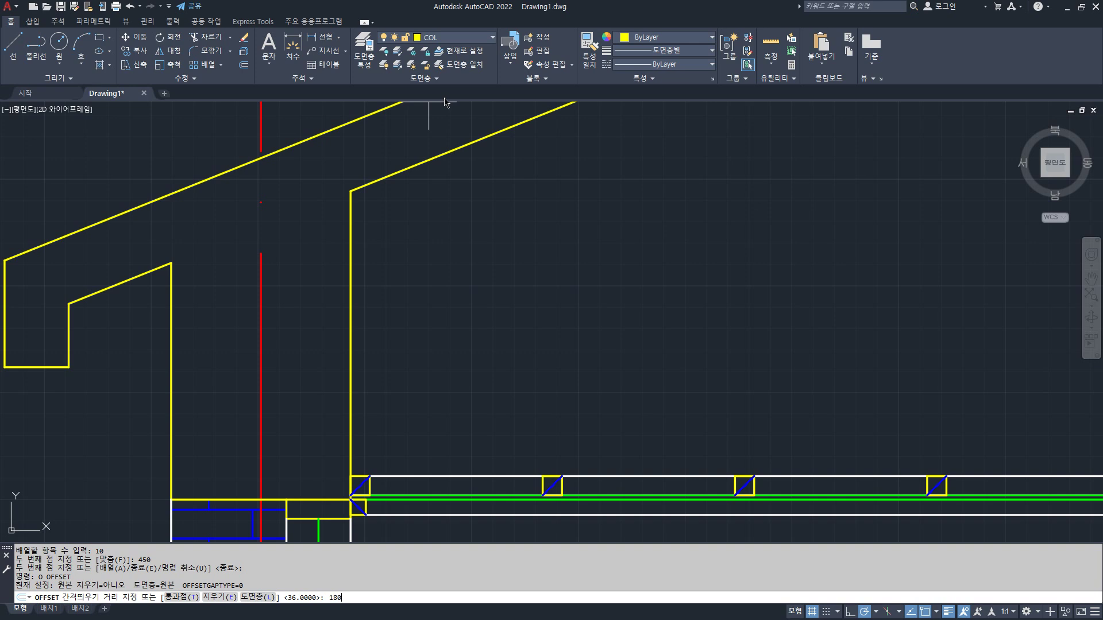
key(Return)
click(438, 159)
click(413, 273)
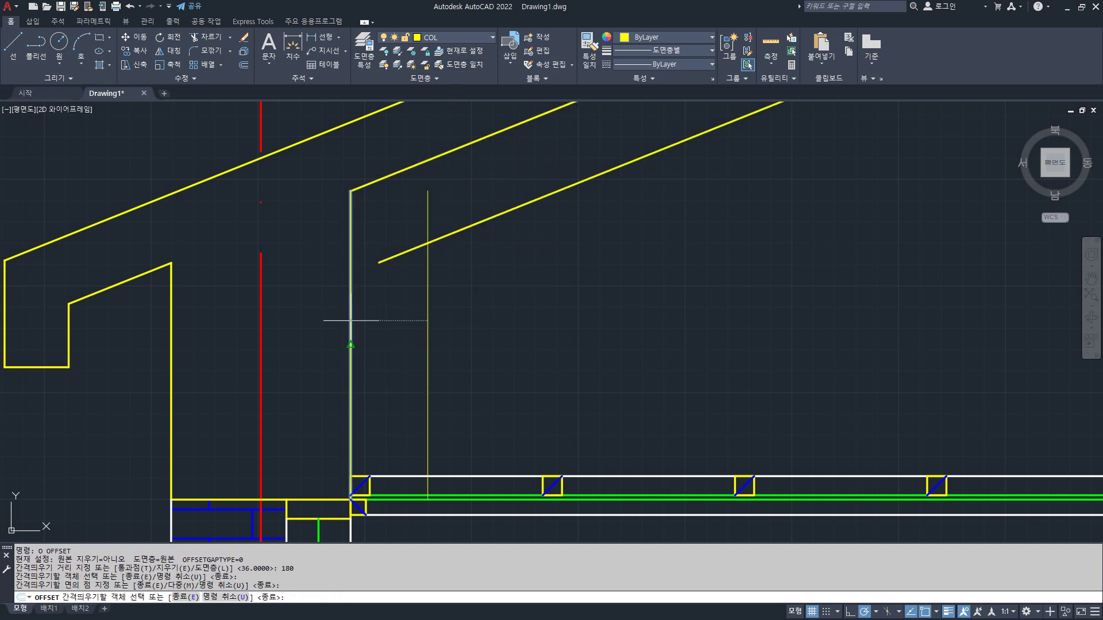
key(Escape)
- Join the offset roof and wall lines into a sharp corner with Fillet
text(f)
key(Return)
click(455, 231)
click(427, 270)
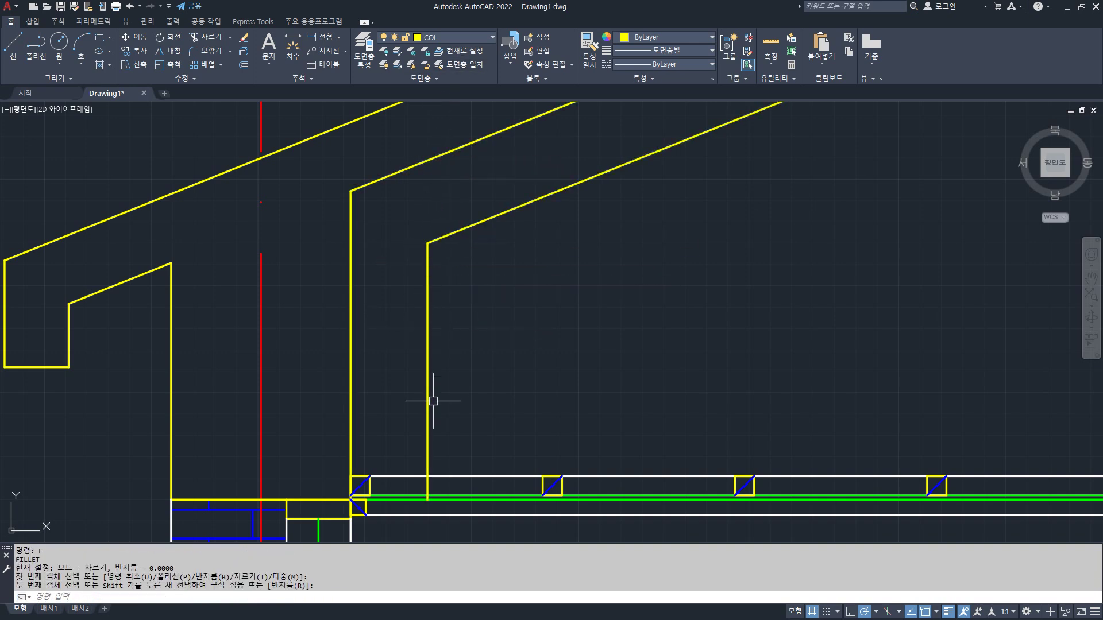
- Match the properties of the offset roof and wall lines to the green ceiling board line
text(ma)
key(Return)
click(455, 495)
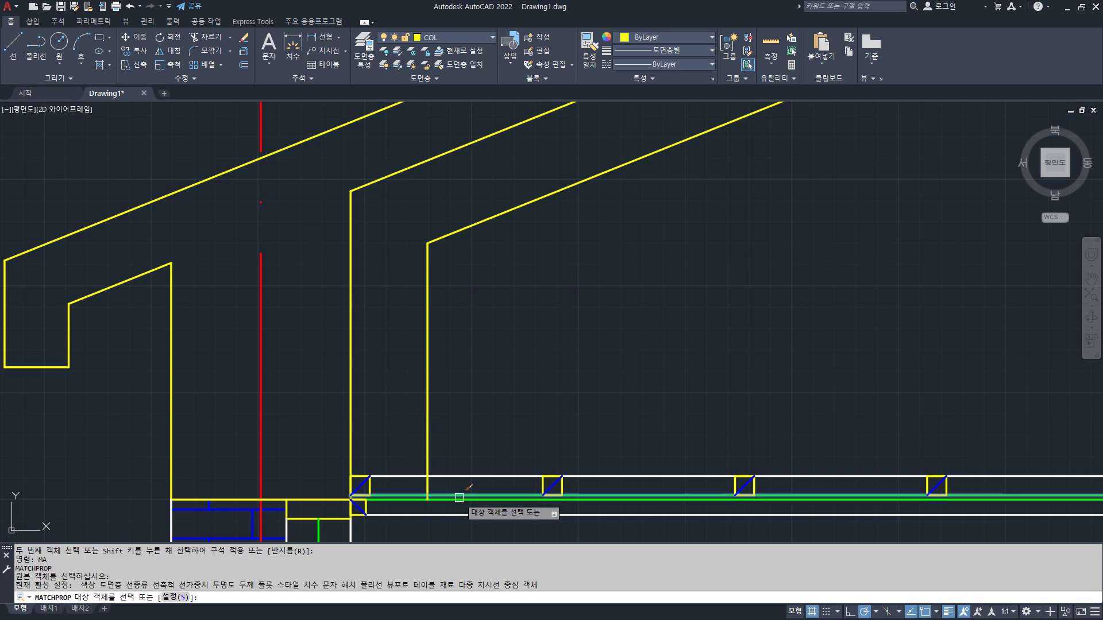
click(451, 246)
key(Return)
scroll(414, 211, down, 5)
mouse_move(729, 218)
middle_down()
mouse_move(570, 327)
mouse_move(569, 275)
middle_up()
text(l)
key(Return)
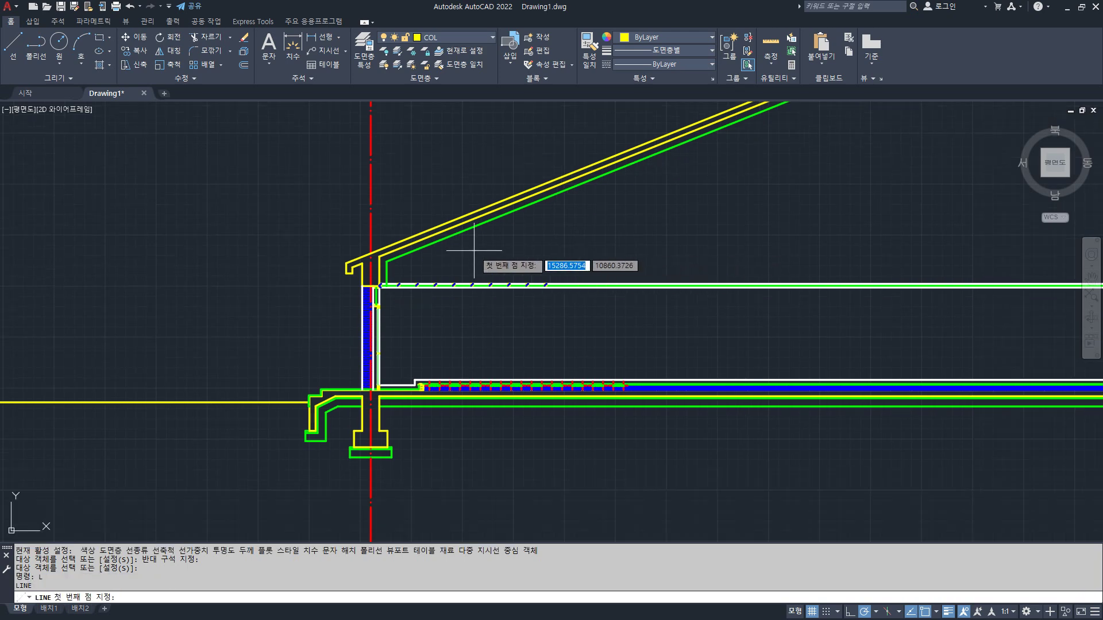
key(Escape)
- Draw a rectangle about 9500 by 7500 around the wall section and move its room-side edge about 3430 inward
text(rec)
key(Return)
click(256, 179)
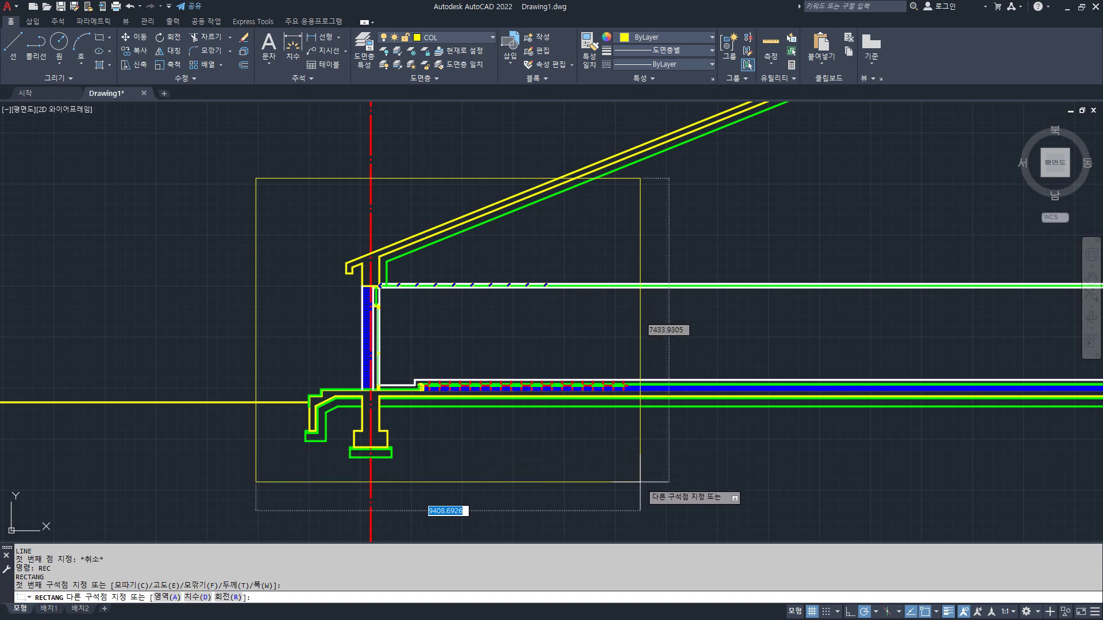
click(645, 483)
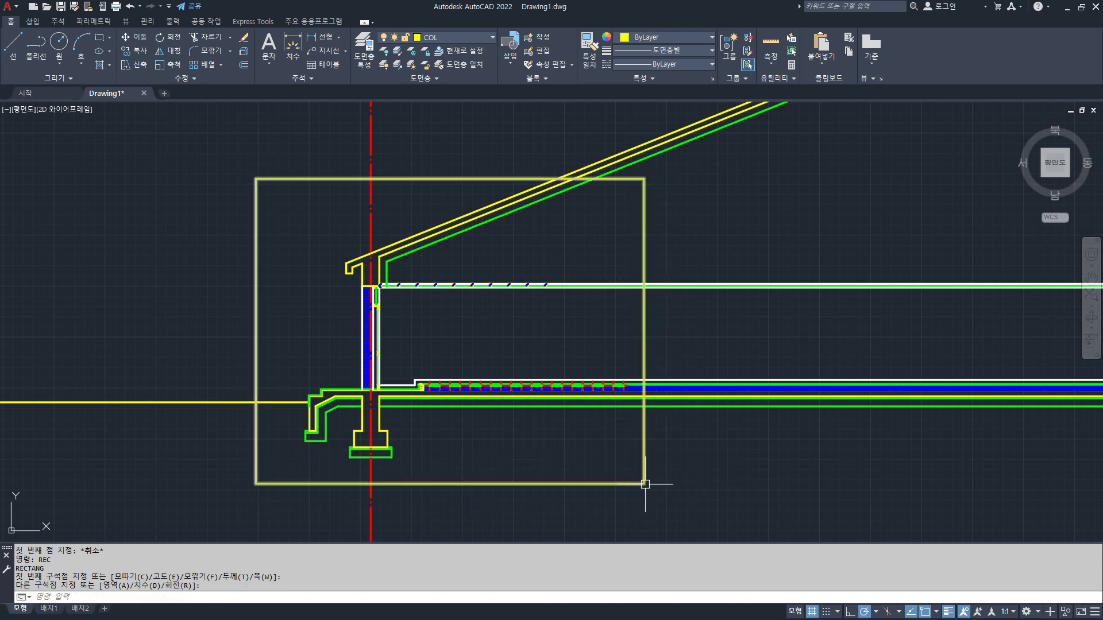
click(448, 171)
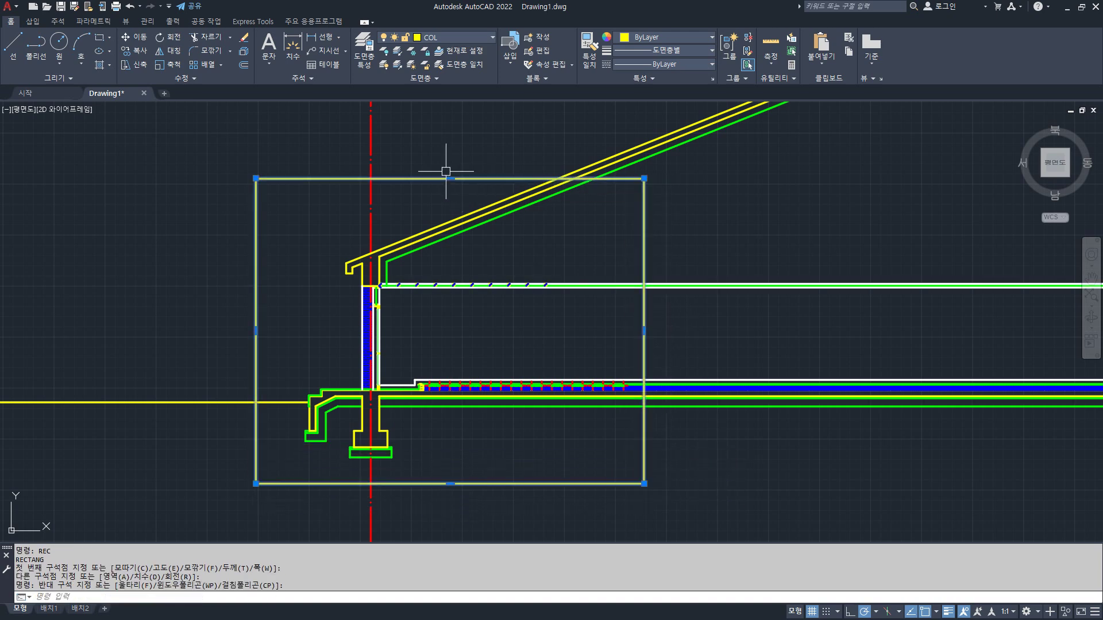
click(645, 331)
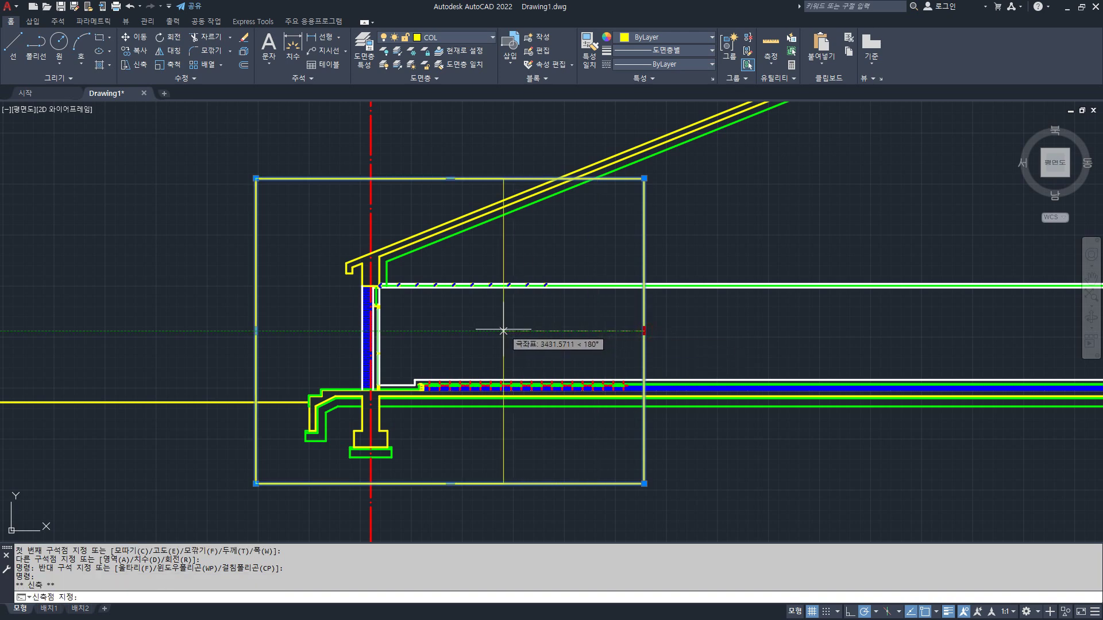
click(503, 331)
key(Escape)
- Trim the roof, ceiling and floor lines that extend past the rectangle's room-side edge
text(tr)
key(Return)
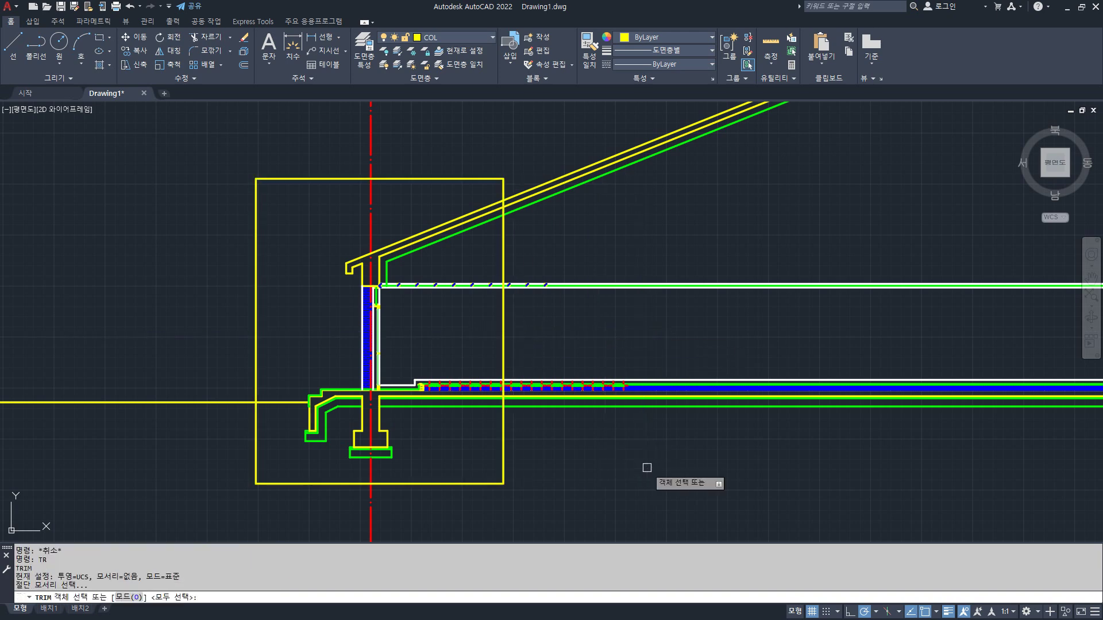
click(680, 465)
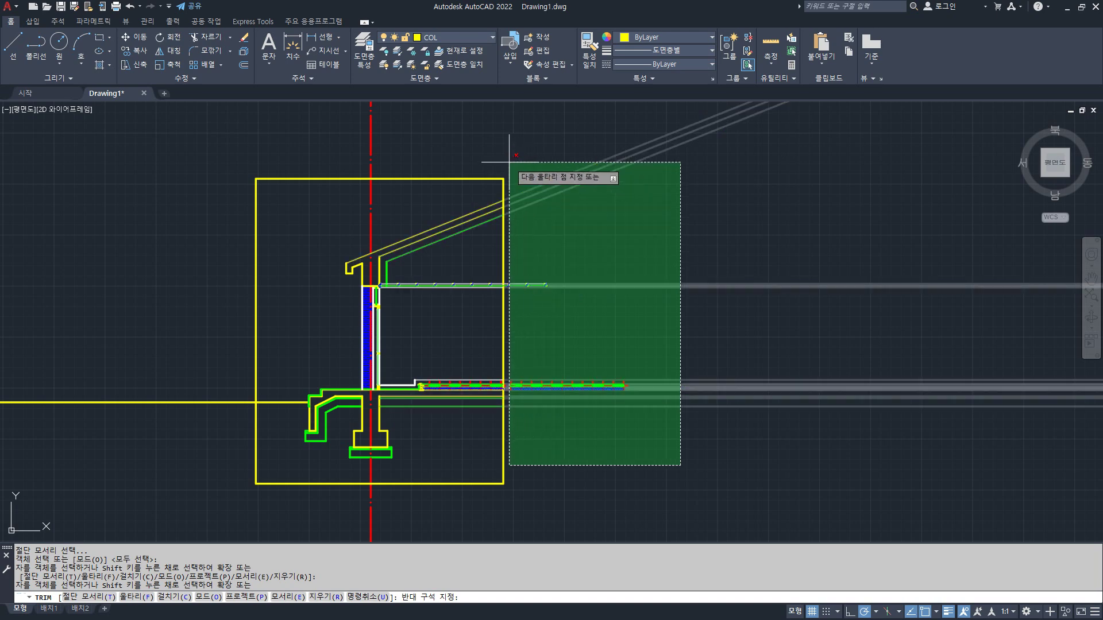
click(509, 163)
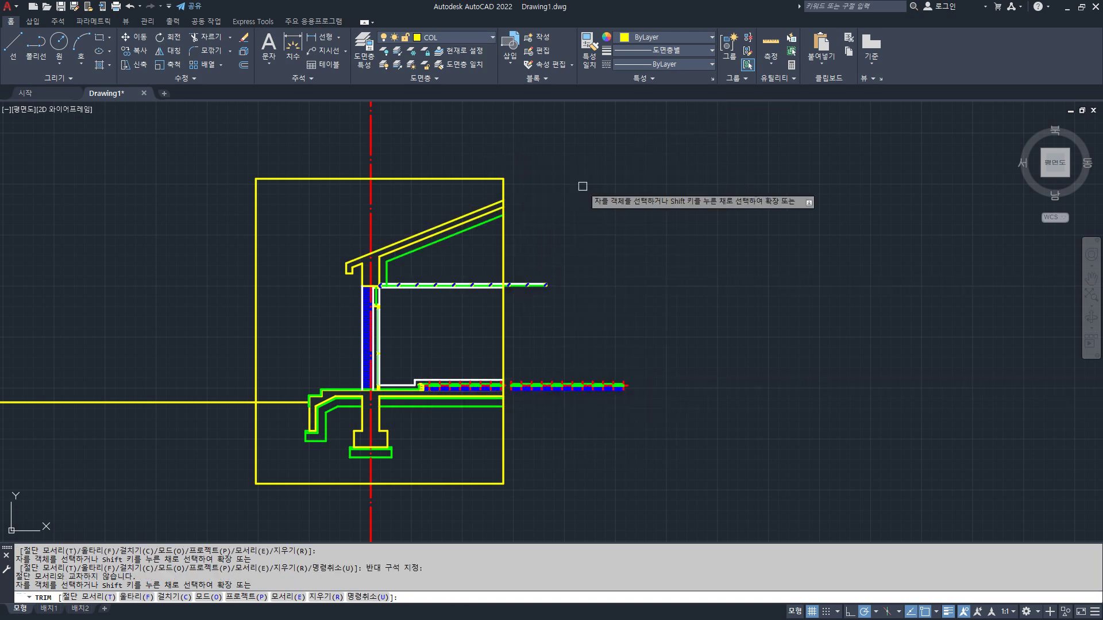
click(488, 257)
key(Escape)
- Erase the leftover ceiling timbers and floor pieces outside the rectangle's room-side edge
scroll(510, 286, up, 2)
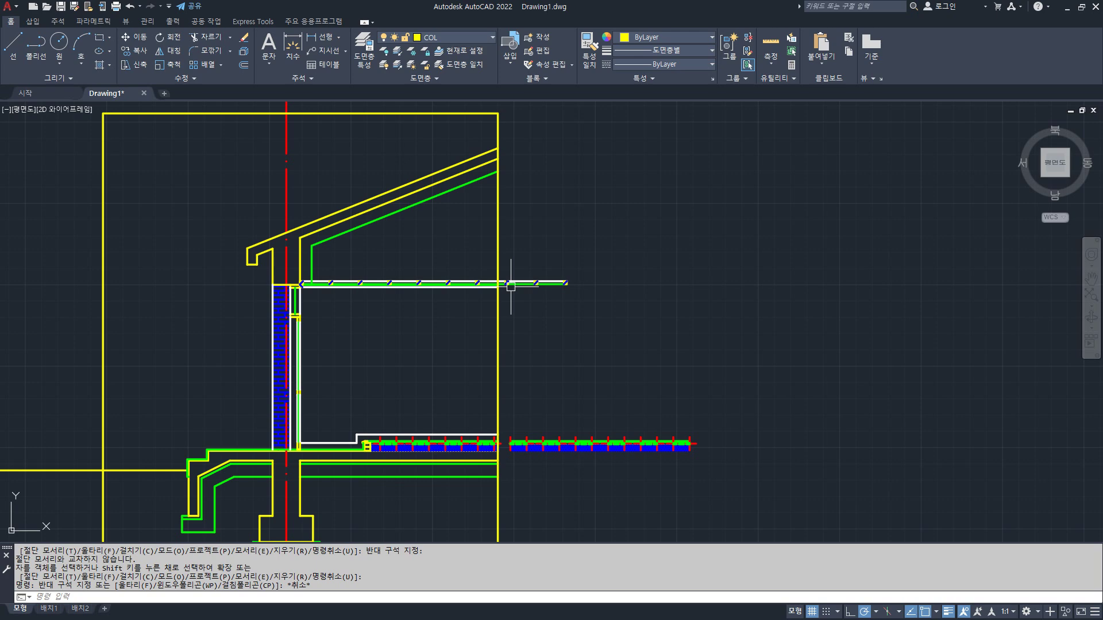
text(e)
key(Return)
click(485, 263)
click(712, 488)
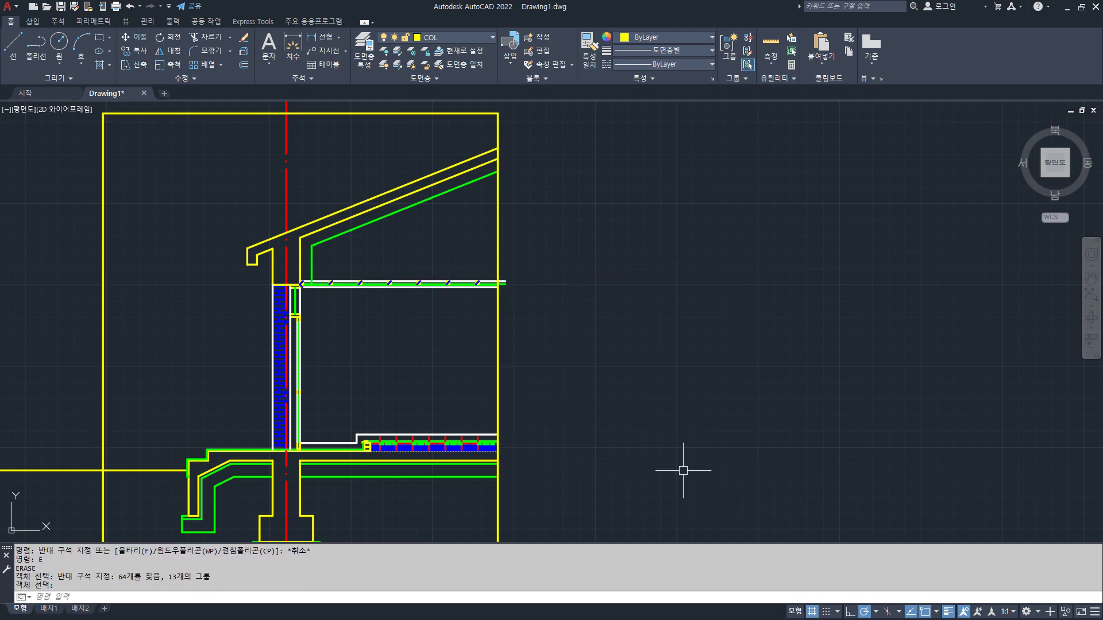
key(Return)
- Trim the remaining ceiling line ends that protrude past the rectangle's room-side edge
text(tr)
key(Return)
click(525, 253)
click(506, 307)
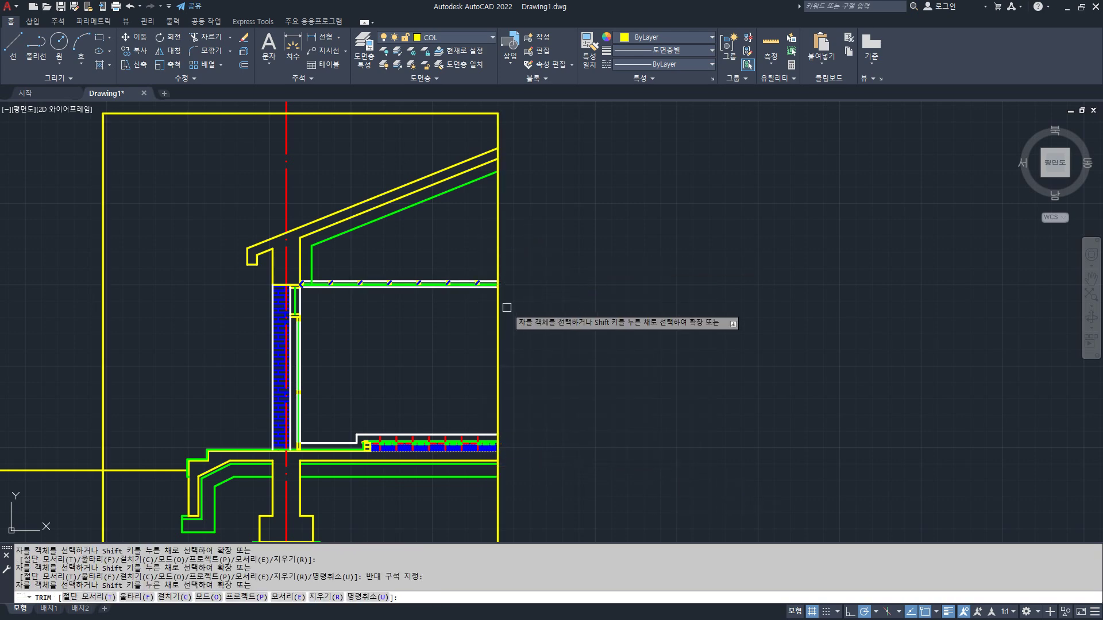
click(513, 352)
key(Escape)
- Erase the rectangle used as the cutting boundary
click(485, 347)
text(e)
key(Return)
- Draw a rectangle about 5570 by 7030 from the cut upper end of the roof slab around the whole section
scroll(381, 202, up, 4)
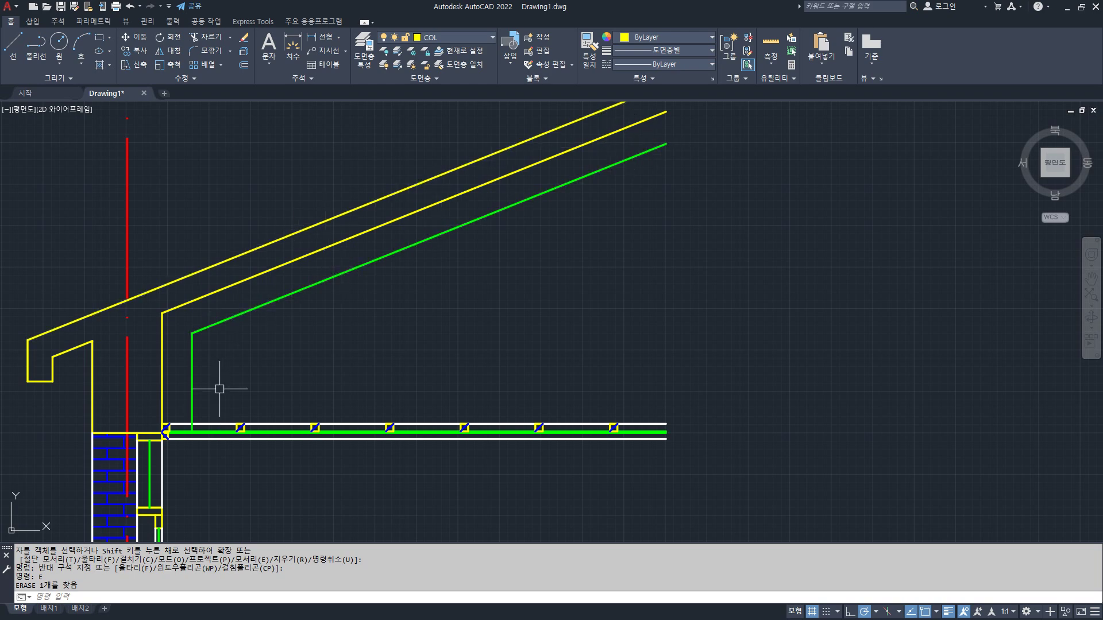
scroll(626, 123, down, 2)
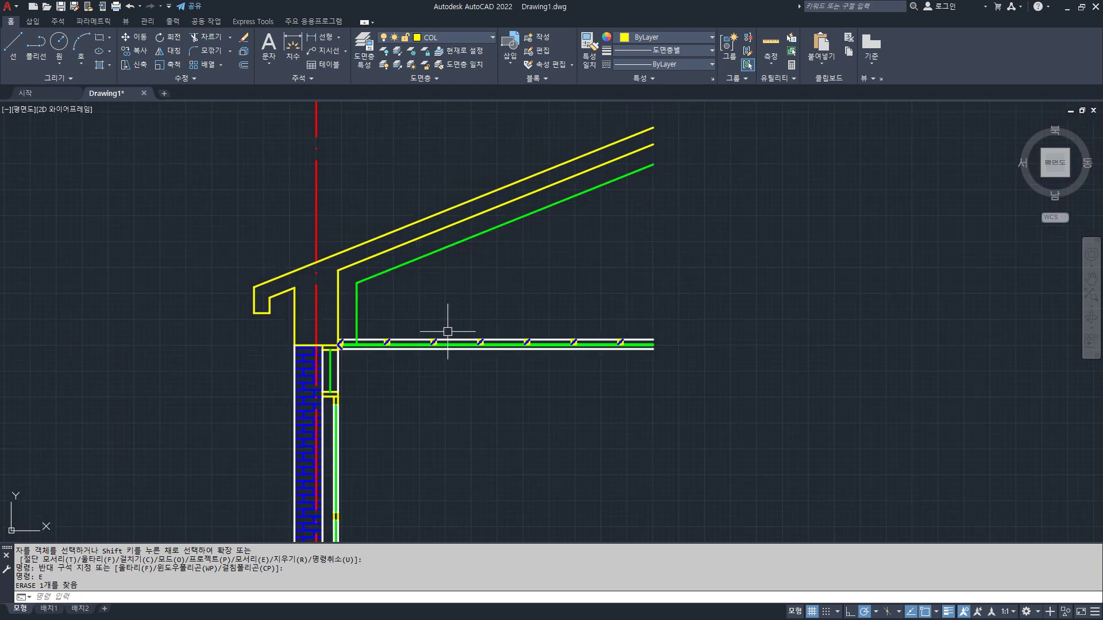
scroll(447, 332, down, 2)
middle_drag(458, 379, 476, 241)
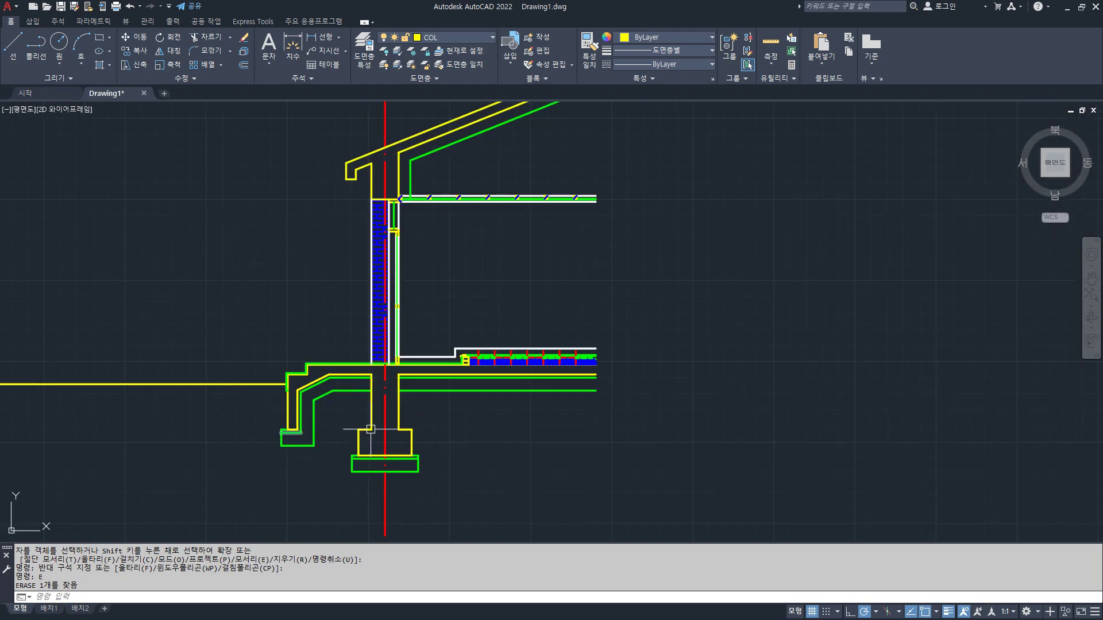
scroll(564, 419, down, 2)
text(c)
key(Return)
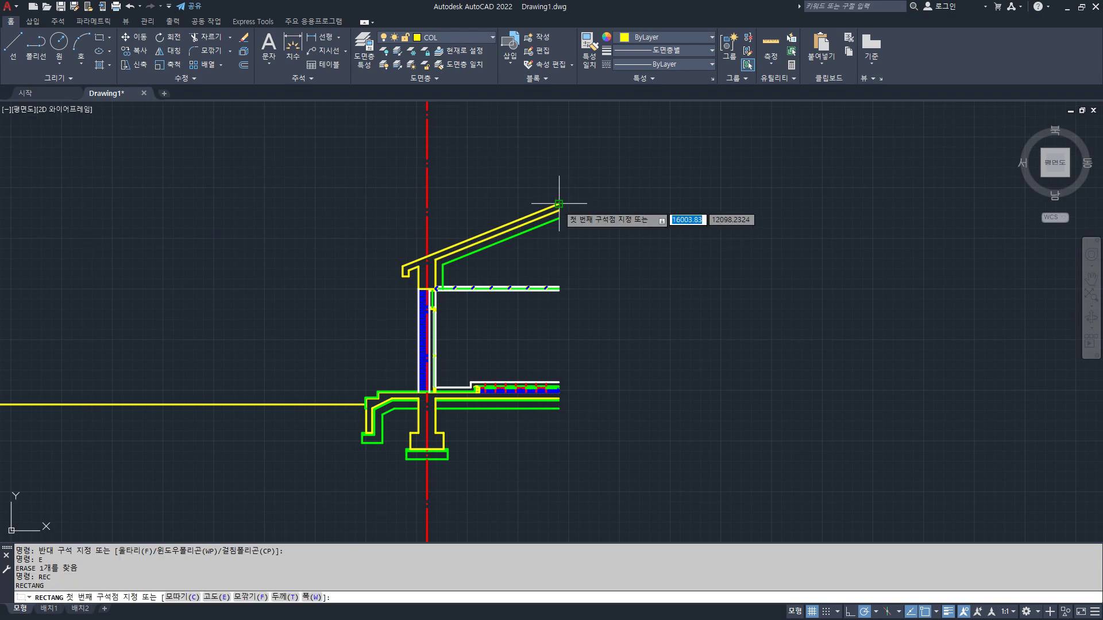
click(559, 204)
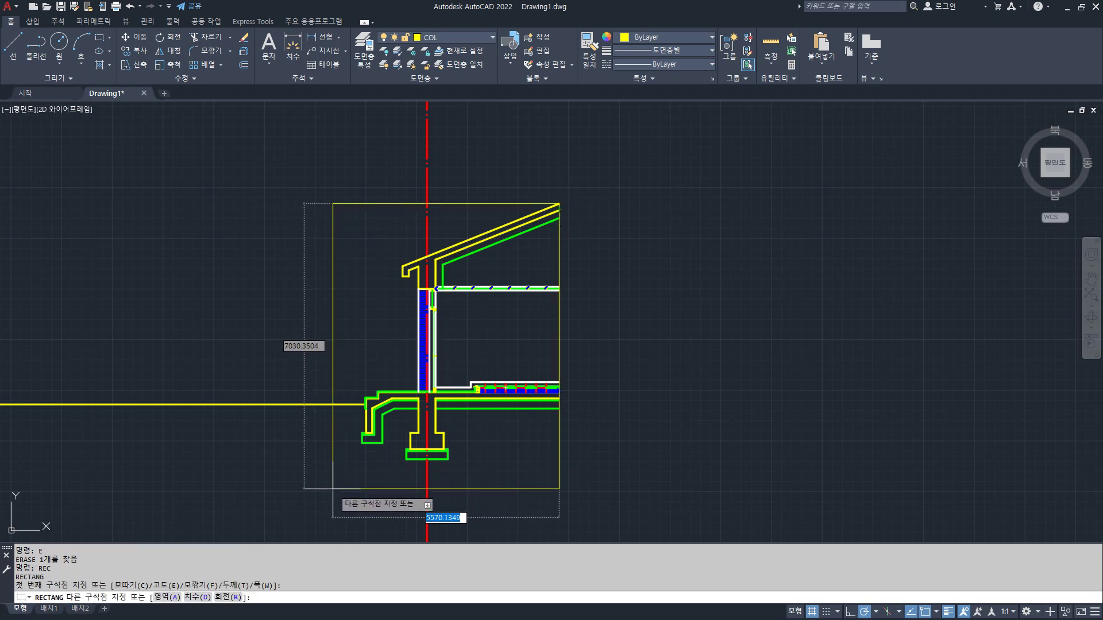
click(333, 489)
- Trim the ground line and wall centreline outside the new rectangle, and erase the rectangle
text(tr)
key(Return)
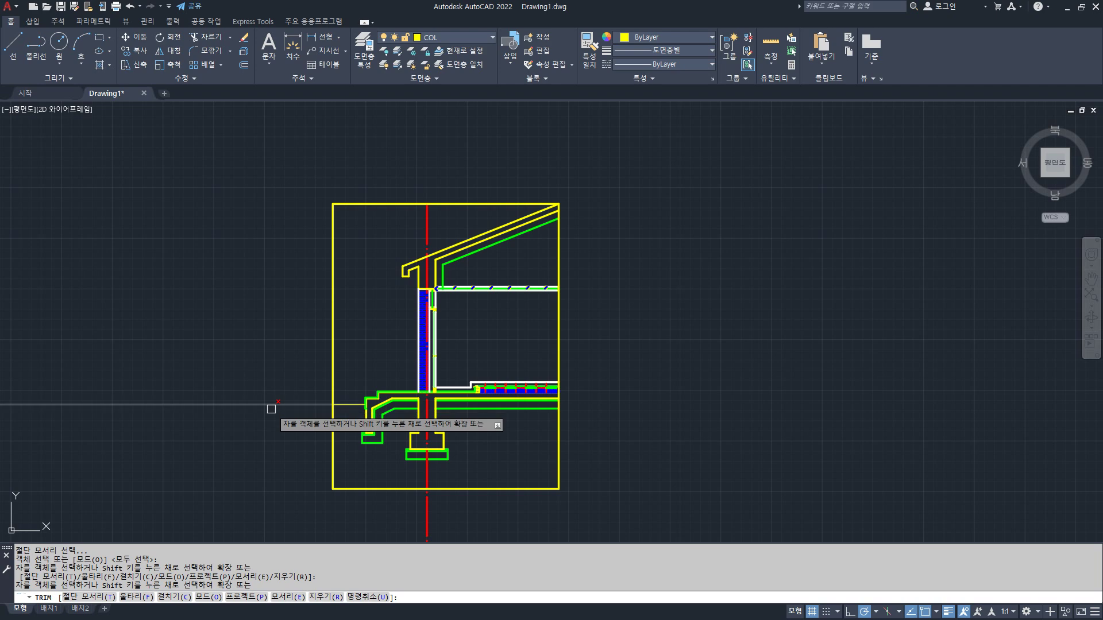
click(266, 405)
key(Return)
click(505, 488)
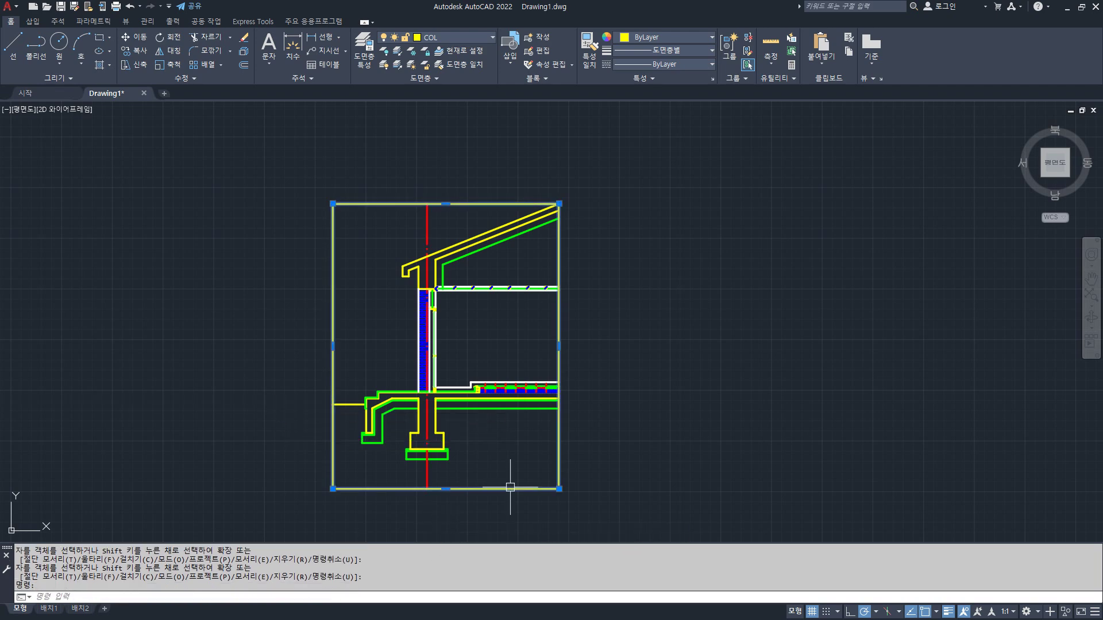
text(e)
key(Return)
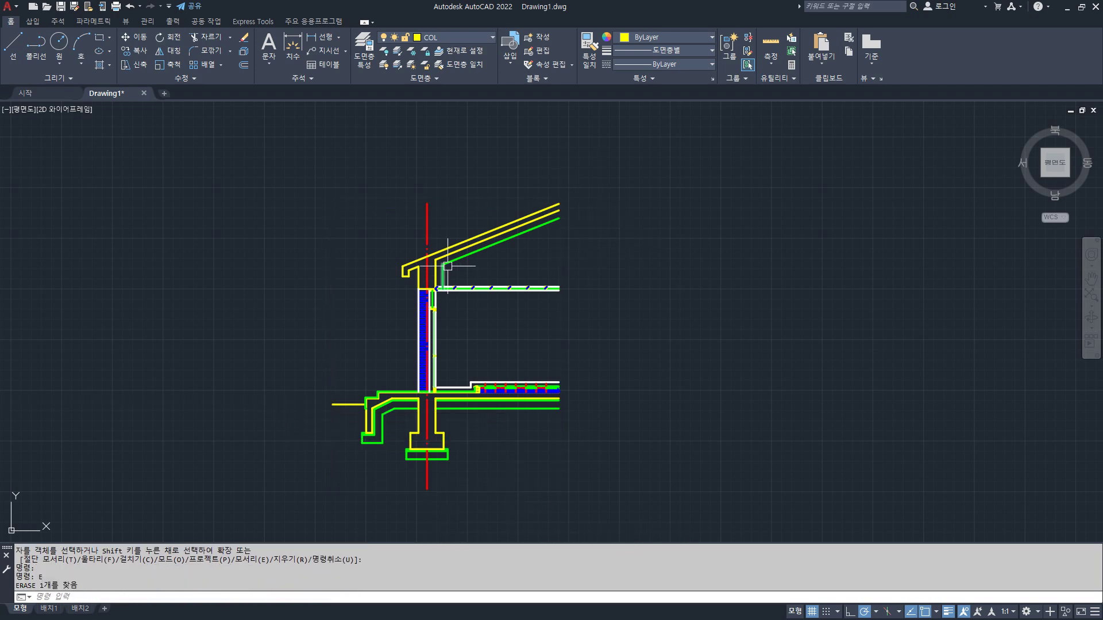
- Try to join the green sloped roof line and the green vertical wall line
scroll(447, 266, up, 7)
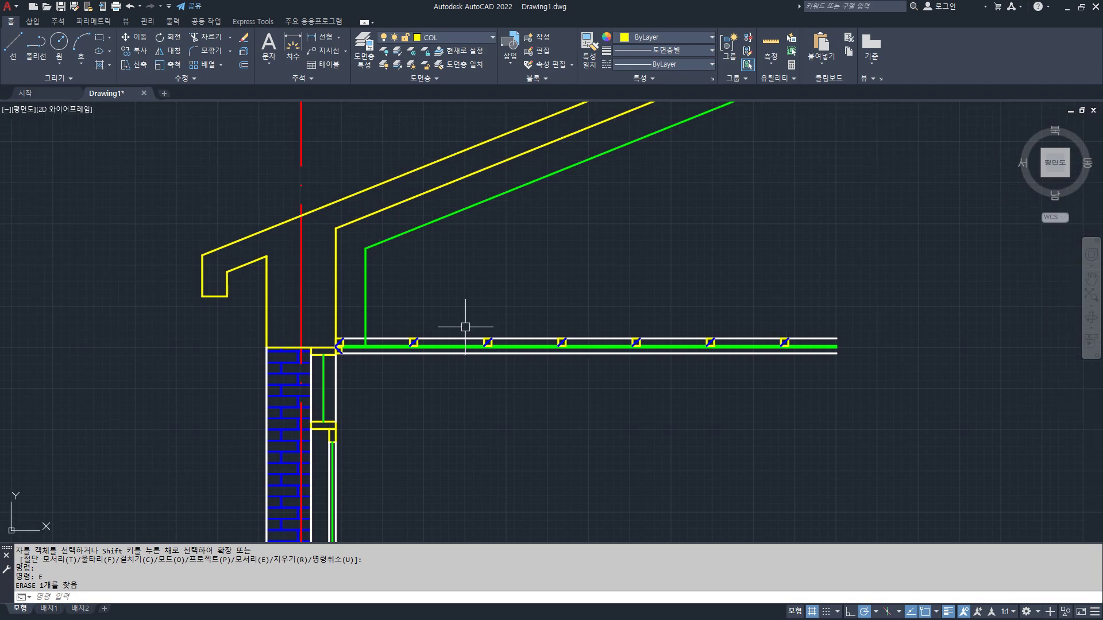
text(j)
key(Return)
click(387, 249)
click(364, 238)
key(Return)
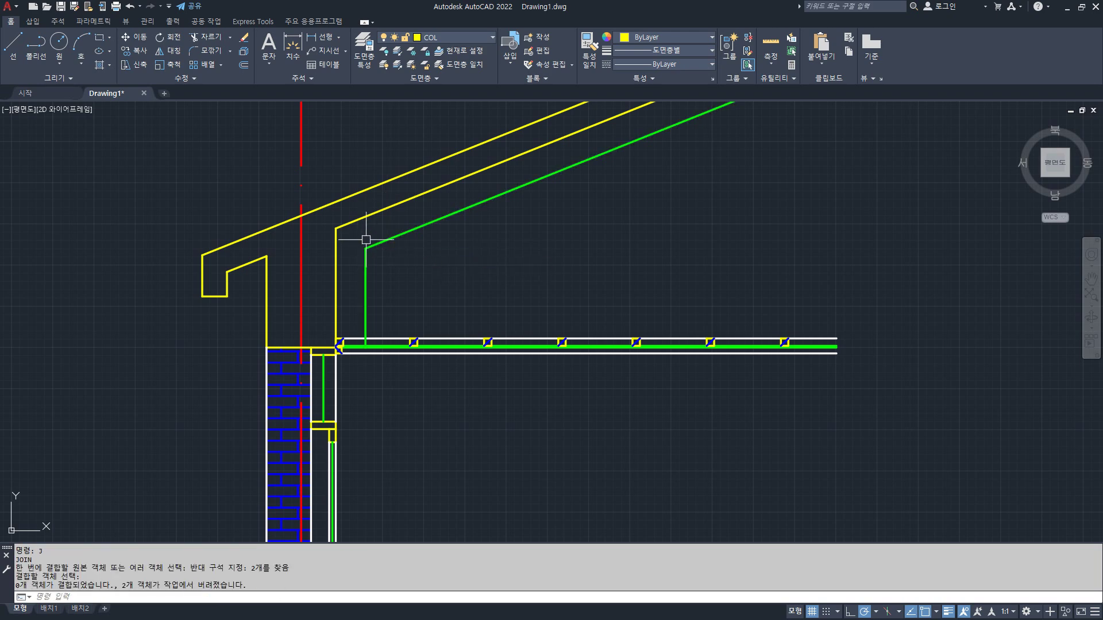
- Offset the green sloped roof line and the green vertical wall line 90 toward the slab and wall
text(o)
key(Return)
text(90)
key(Return)
click(367, 245)
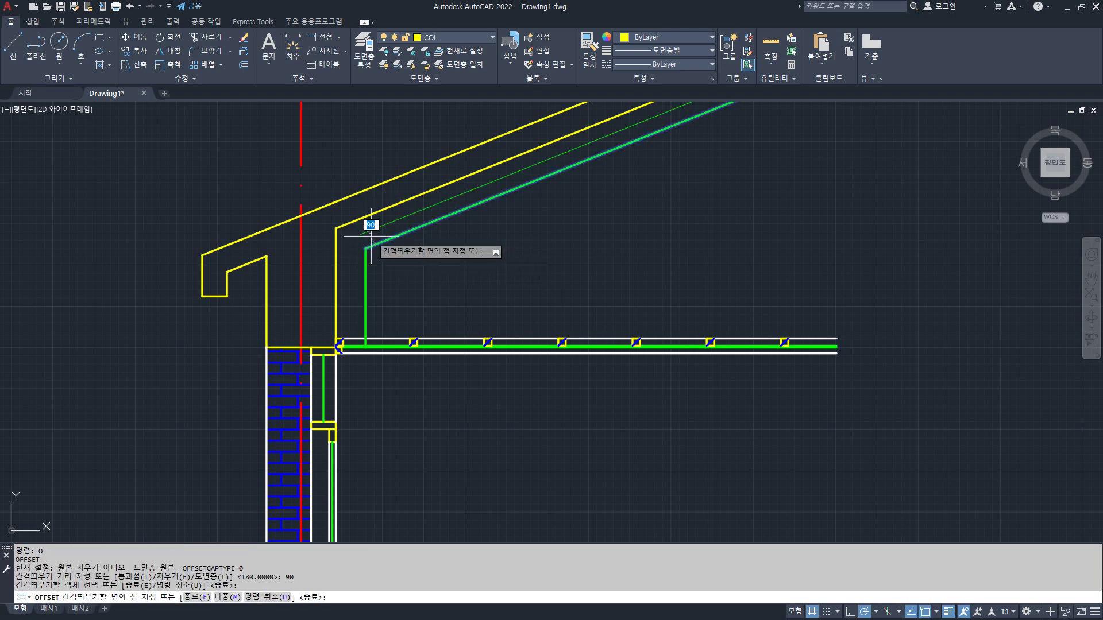
click(371, 236)
click(366, 281)
click(357, 262)
key(Return)
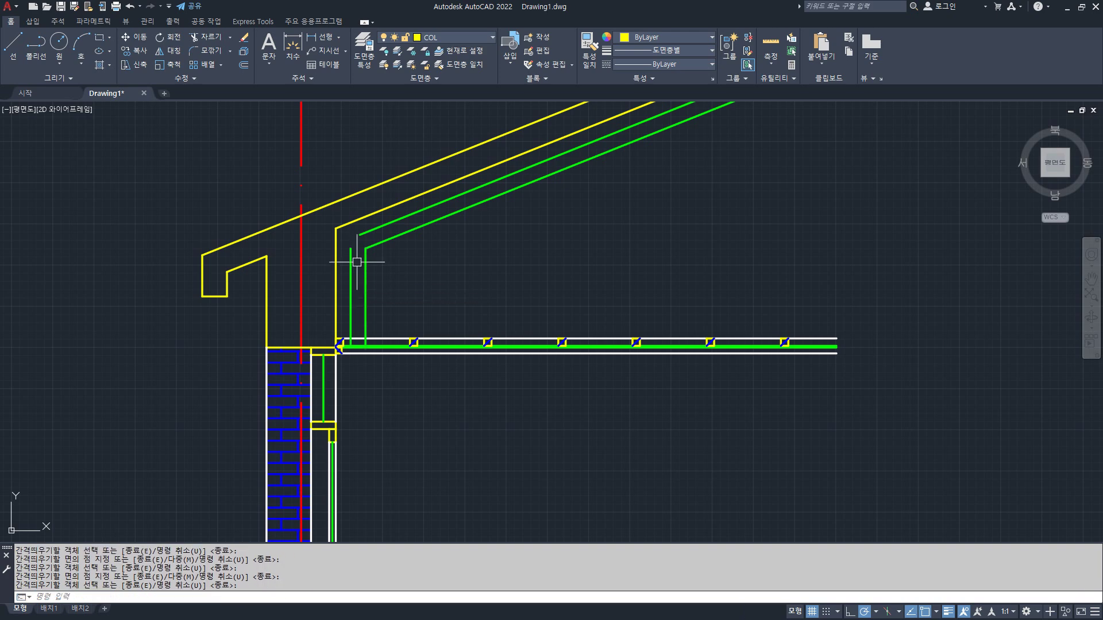
text(j)
key(Return)
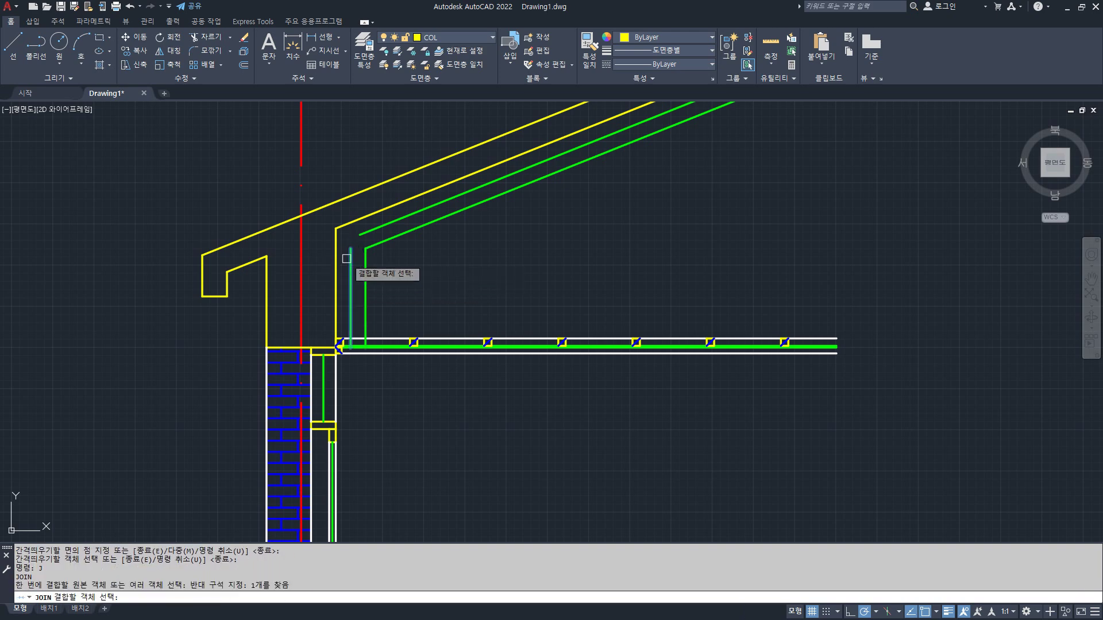
click(343, 248)
click(364, 238)
key(Escape)
- Fillet the two new offset lines into a sharp corner
text(f)
key(Return)
click(350, 263)
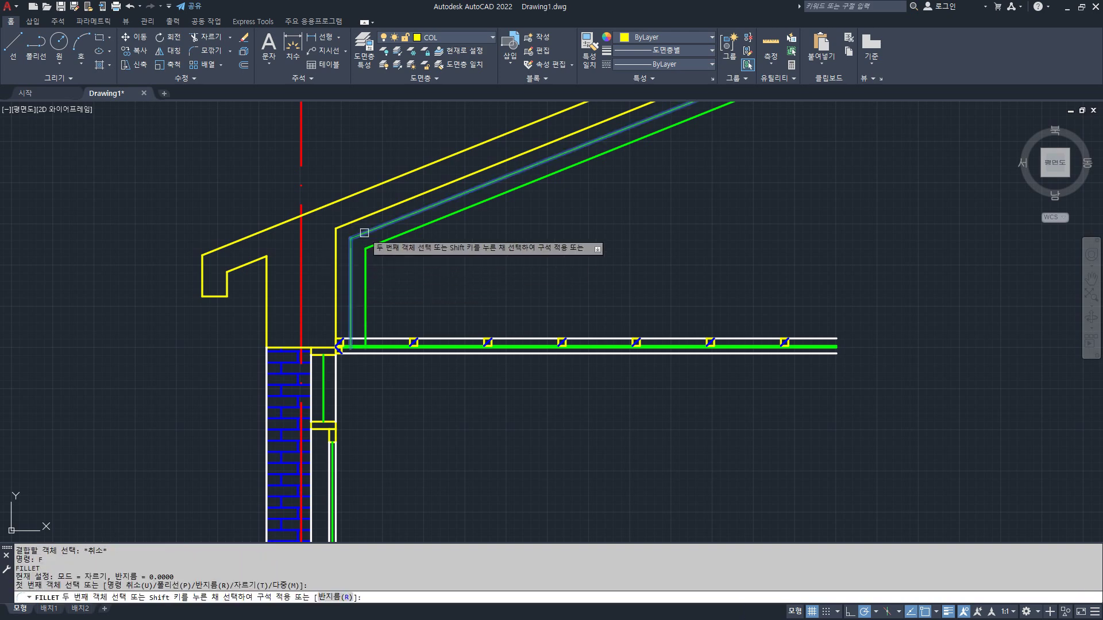
click(364, 233)
key(Return)
key(Escape)
- Join the filleted sloped and vertical offset lines into one polyline
text(j)
key(Return)
click(364, 233)
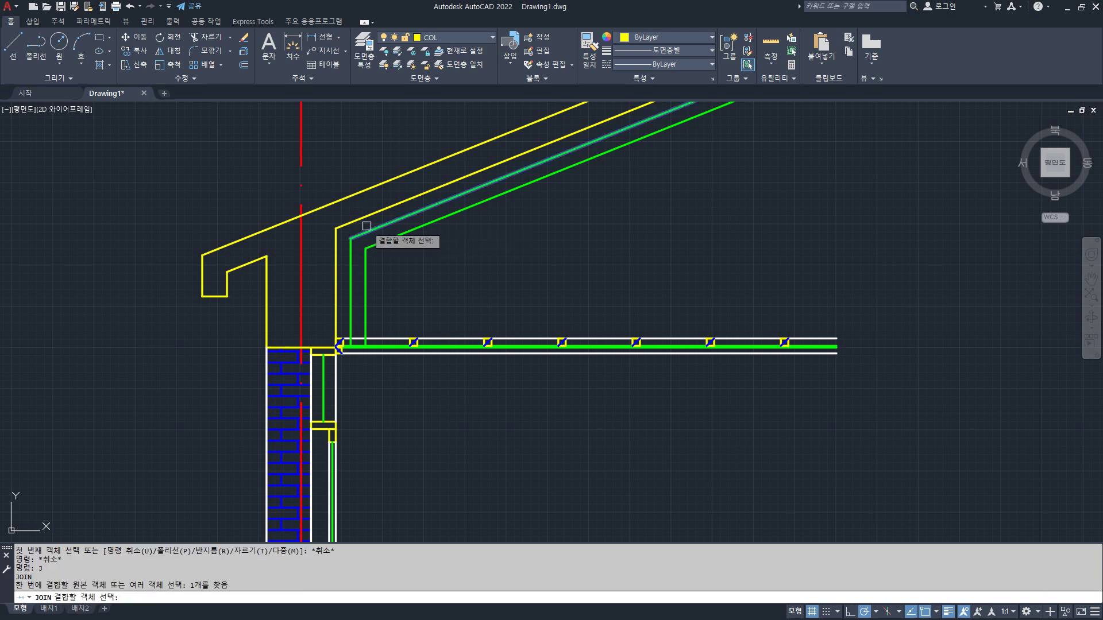
click(350, 260)
key(Return)
- Move the joined middle polyline to the HAT layer and give it the BATTING linetype
click(347, 270)
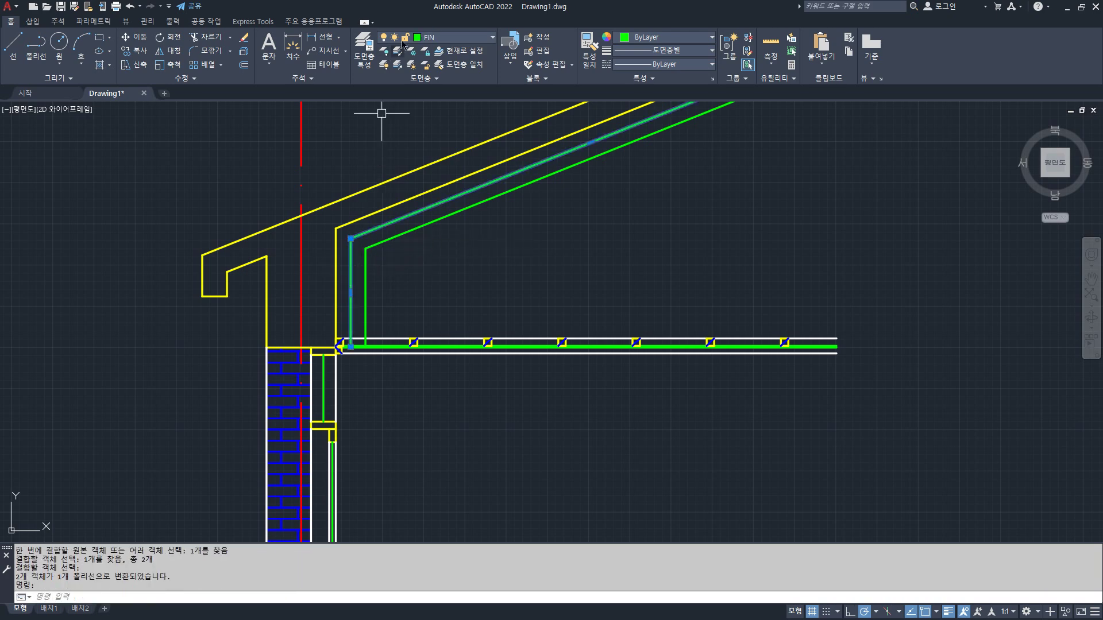
click(463, 38)
click(452, 116)
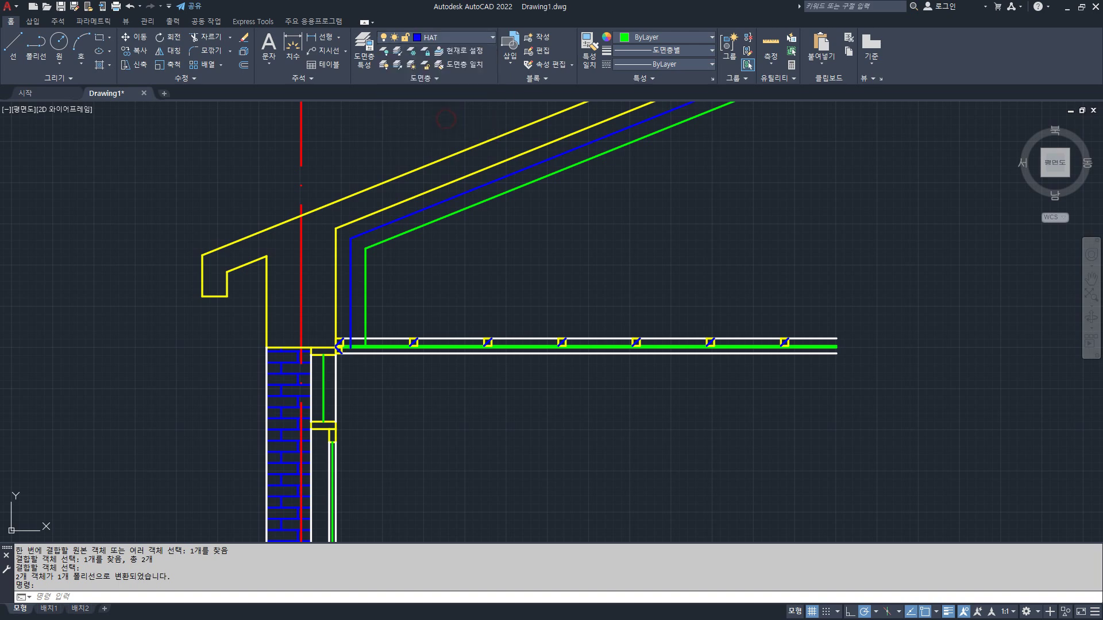
click(665, 64)
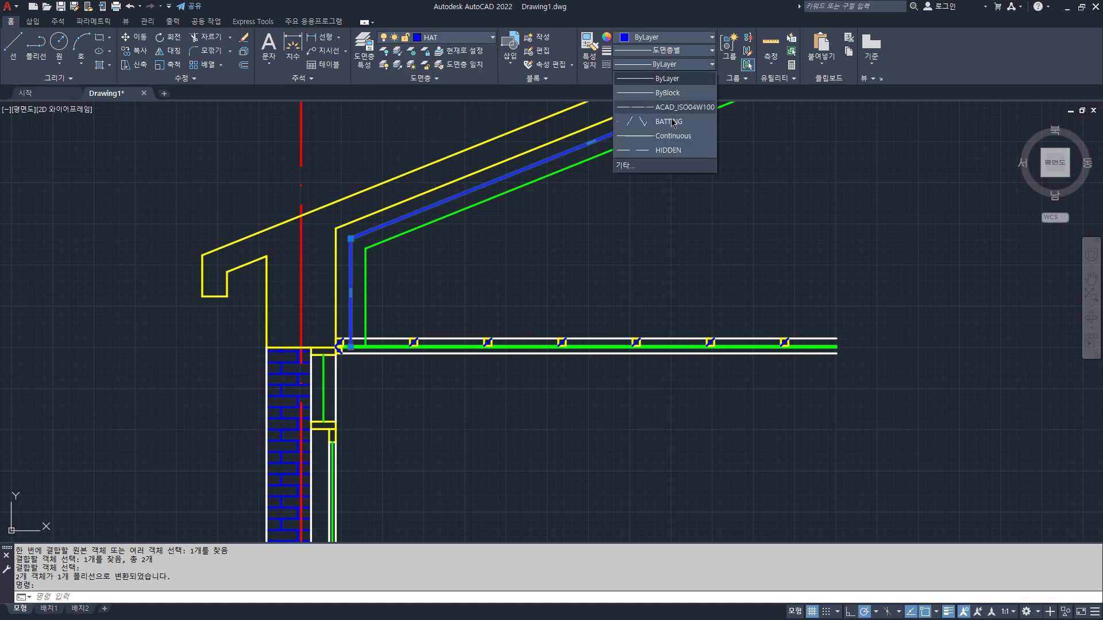
click(666, 107)
- Set the insulation polyline's linetype scale to 0.2 and close its properties
key(ctrl+1)
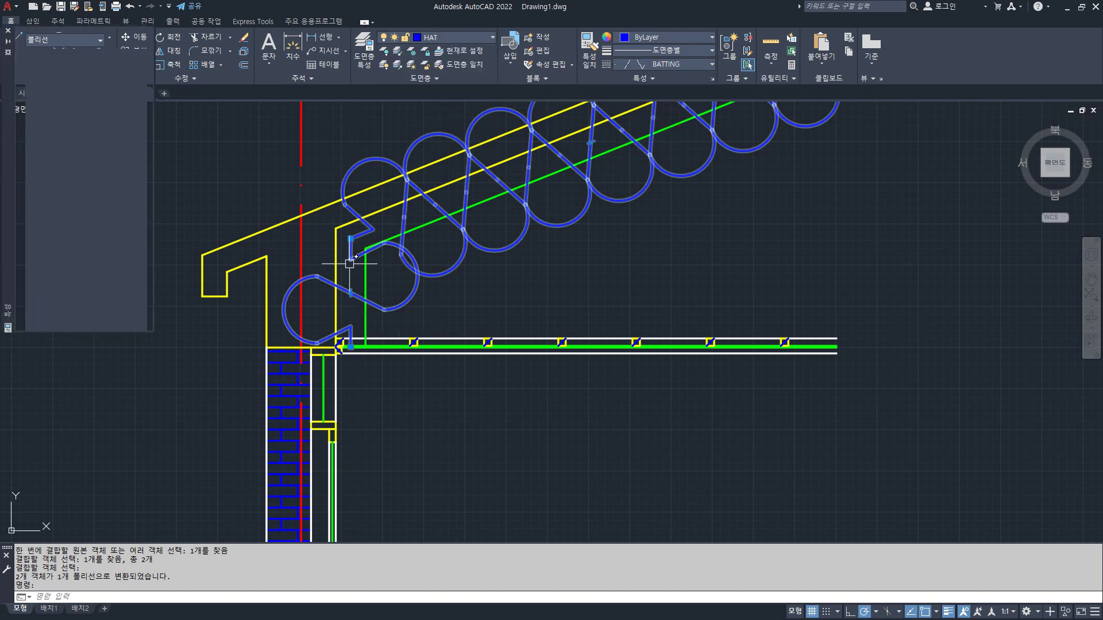
click(108, 98)
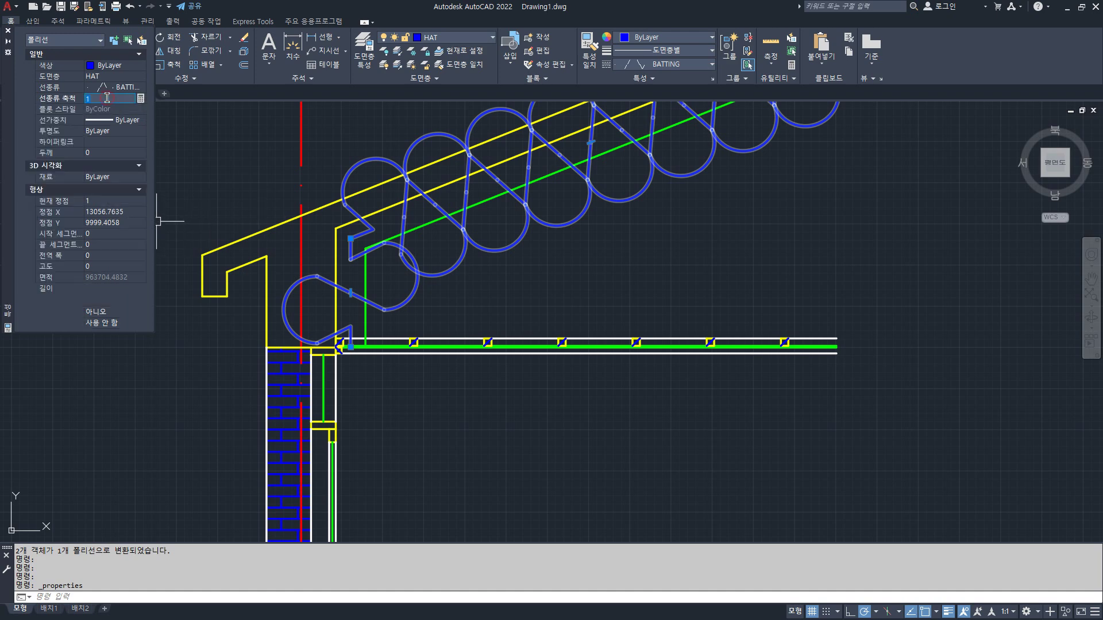
text(0.2)
key(Return)
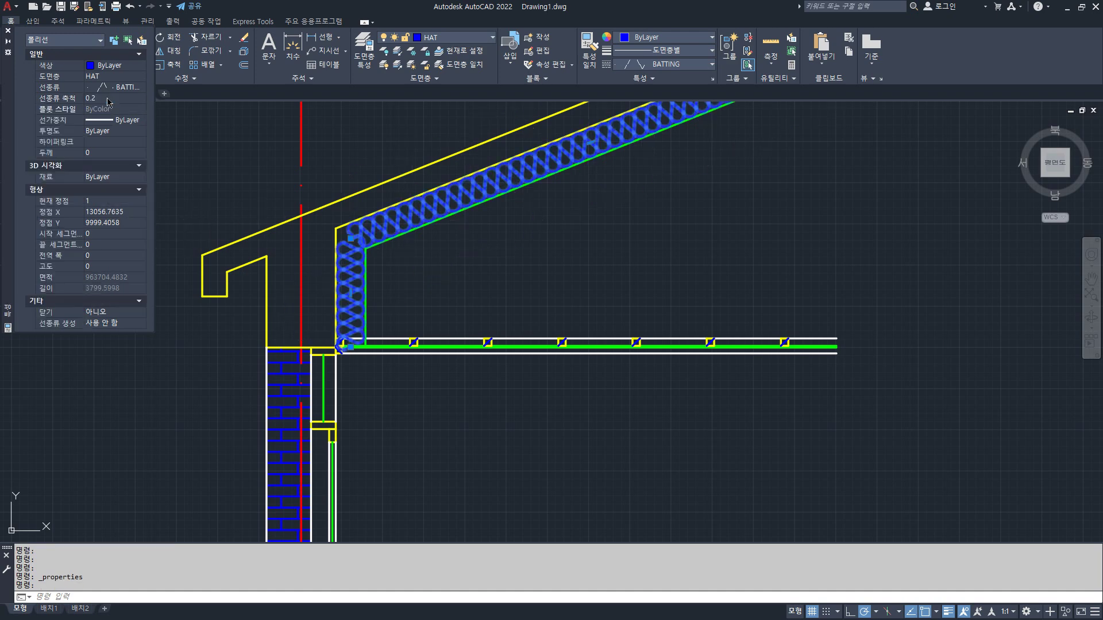
key(Escape)
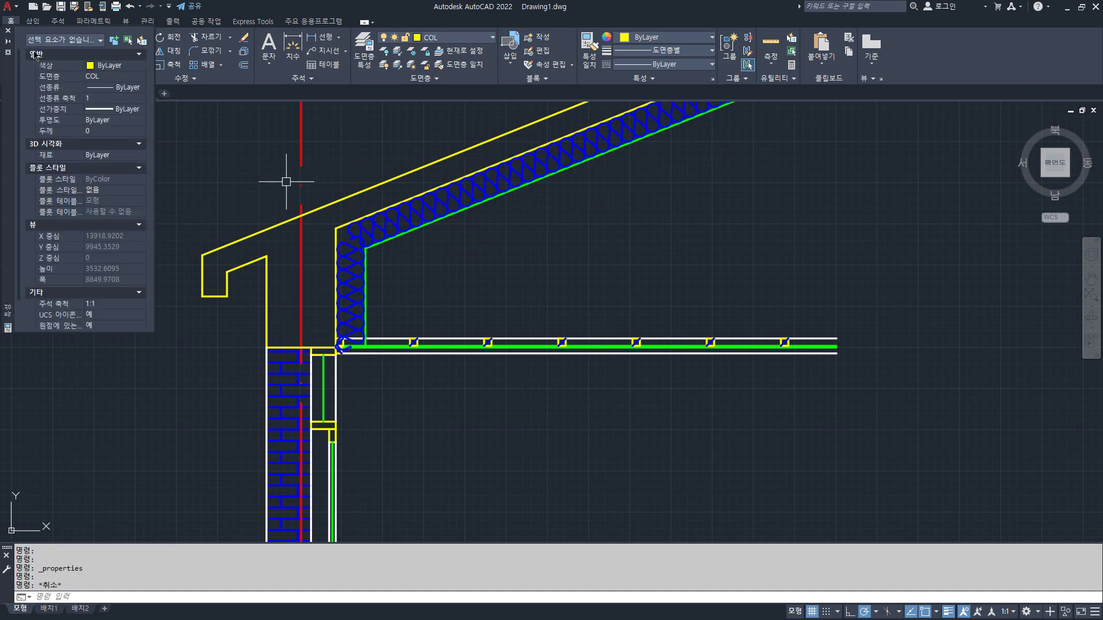
click(8, 31)
scroll(418, 239, up, 5)
mouse_move(419, 365)
middle_down()
mouse_move(423, 347)
mouse_move(398, 286)
mouse_move(450, 318)
middle_up()
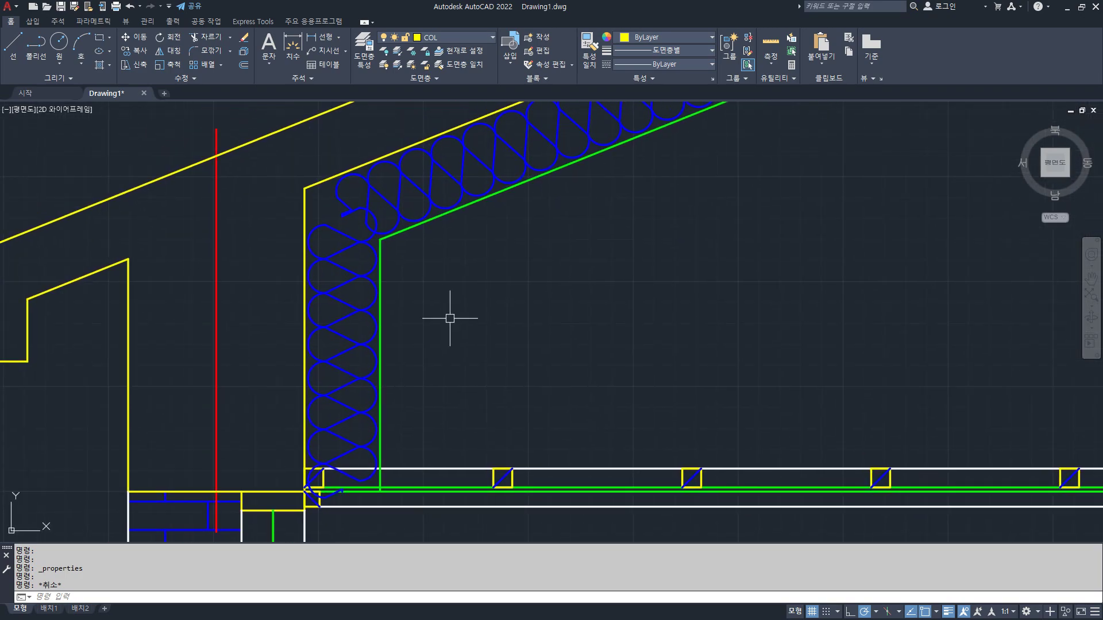
- Stretch the lower end of the wall batting insulation up to the top line of the ceiling framing
click(375, 430)
scroll(336, 512, up, 4)
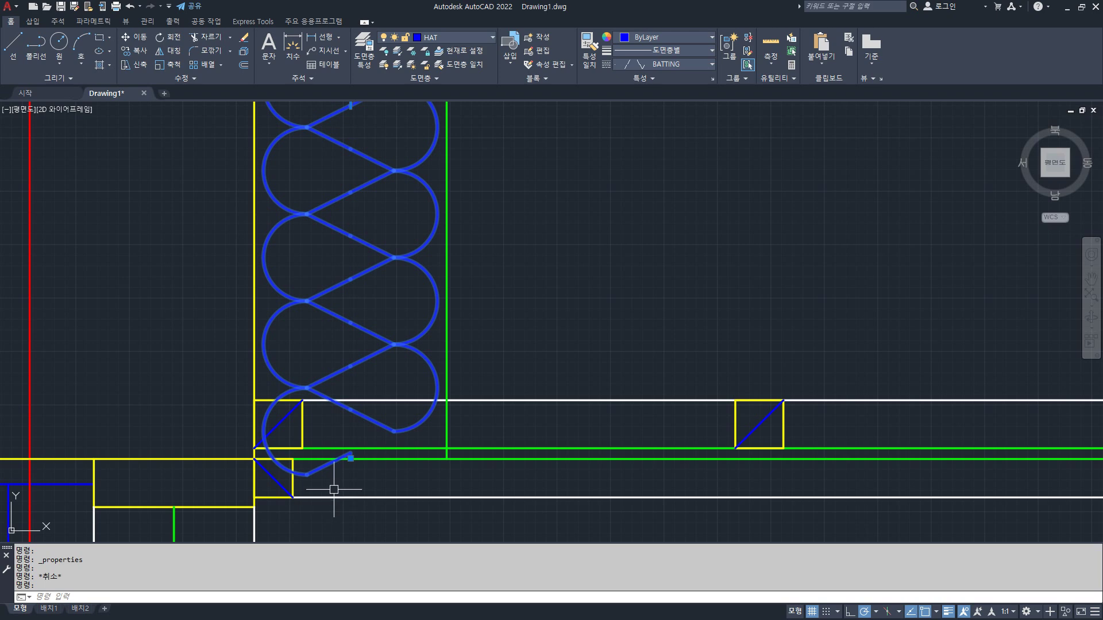
click(350, 459)
click(350, 400)
key(Escape)
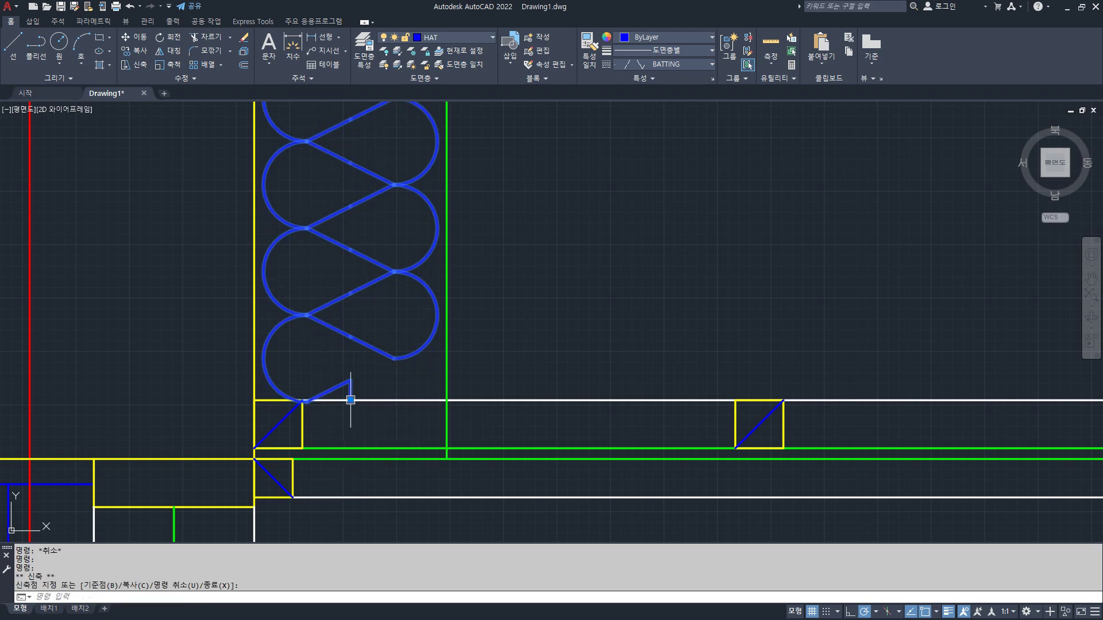
- Shorten the green finish line beside the wall insulation so it ends at the top line of the ceiling framing
click(446, 430)
click(446, 458)
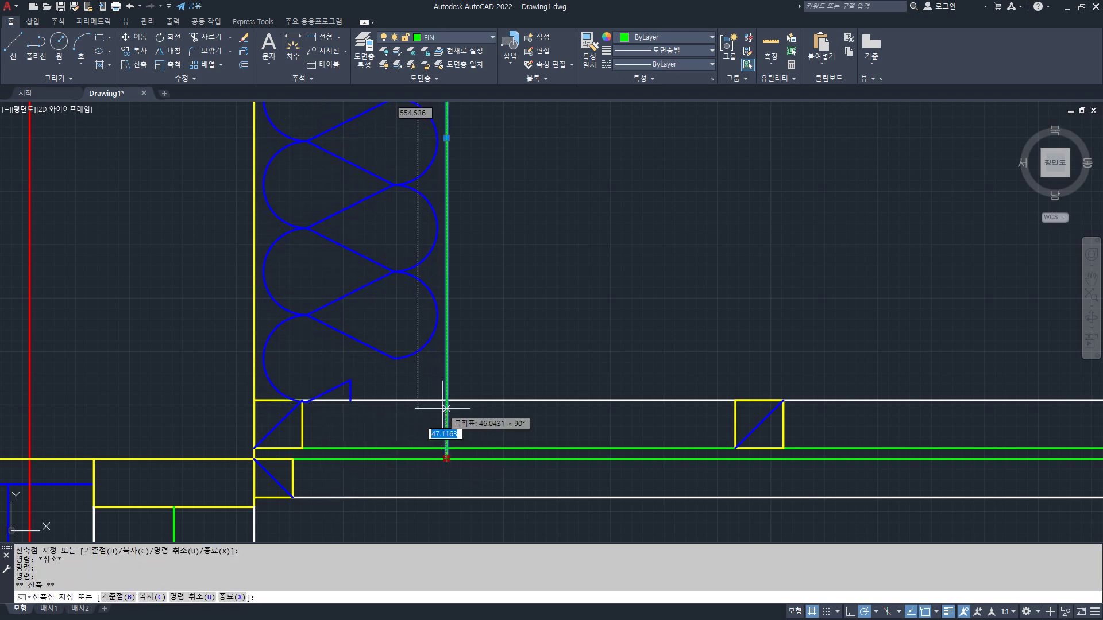
click(447, 400)
key(Escape)
scroll(579, 450, down, 8)
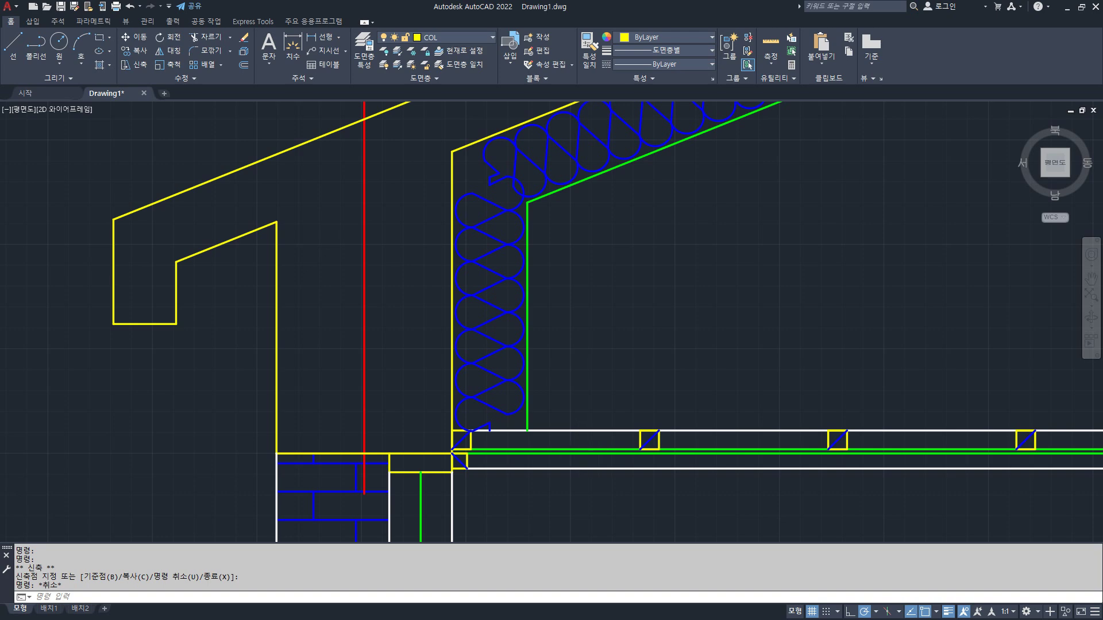
middle_drag(751, 389, 559, 376)
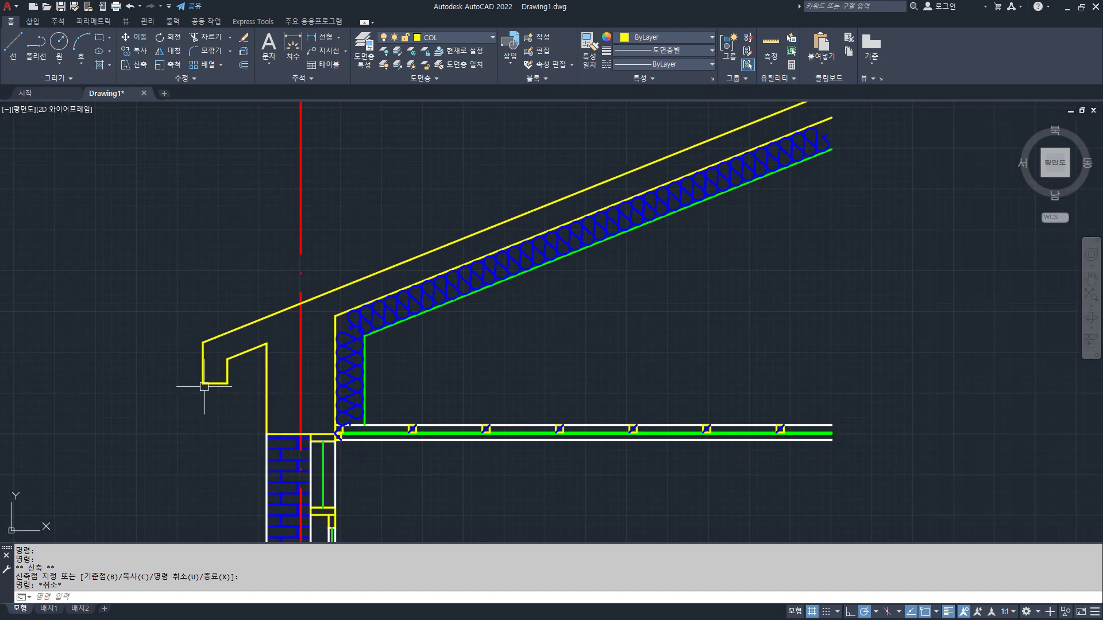
scroll(204, 387, up, 6)
drag(319, 393, 450, 309)
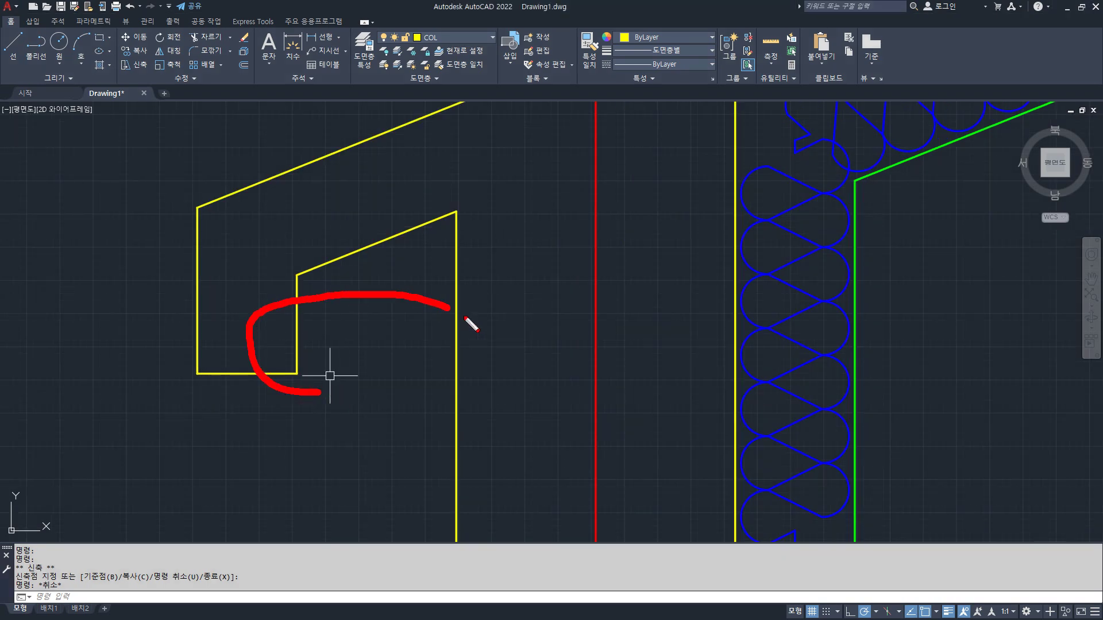
scroll(419, 394, down, 3)
scroll(436, 379, up, 5)
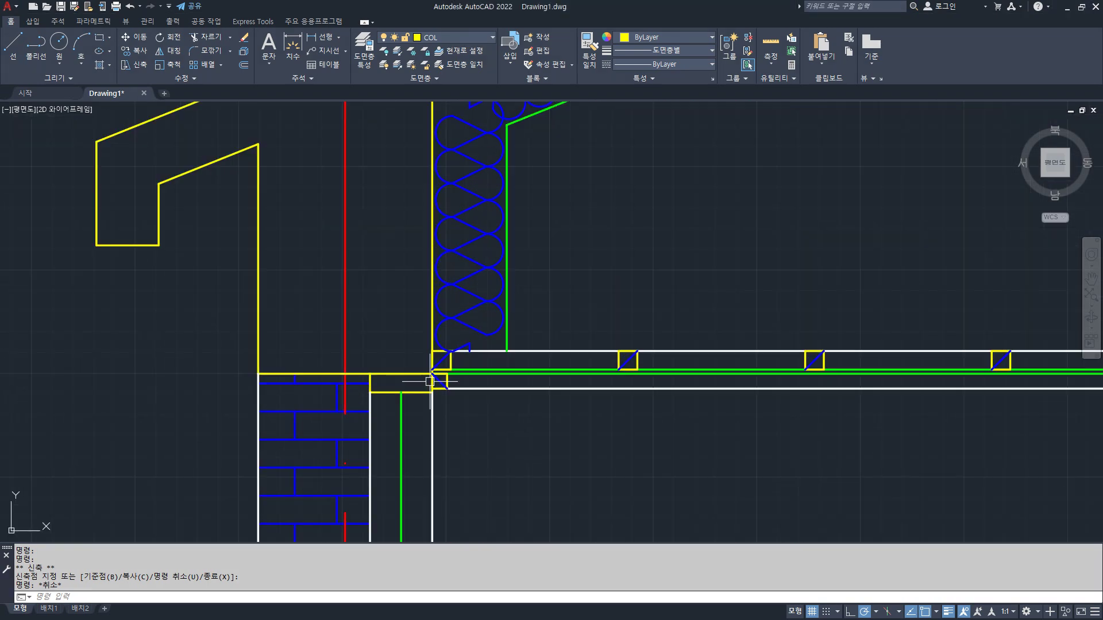
text(cp)
key(Return)
click(407, 288)
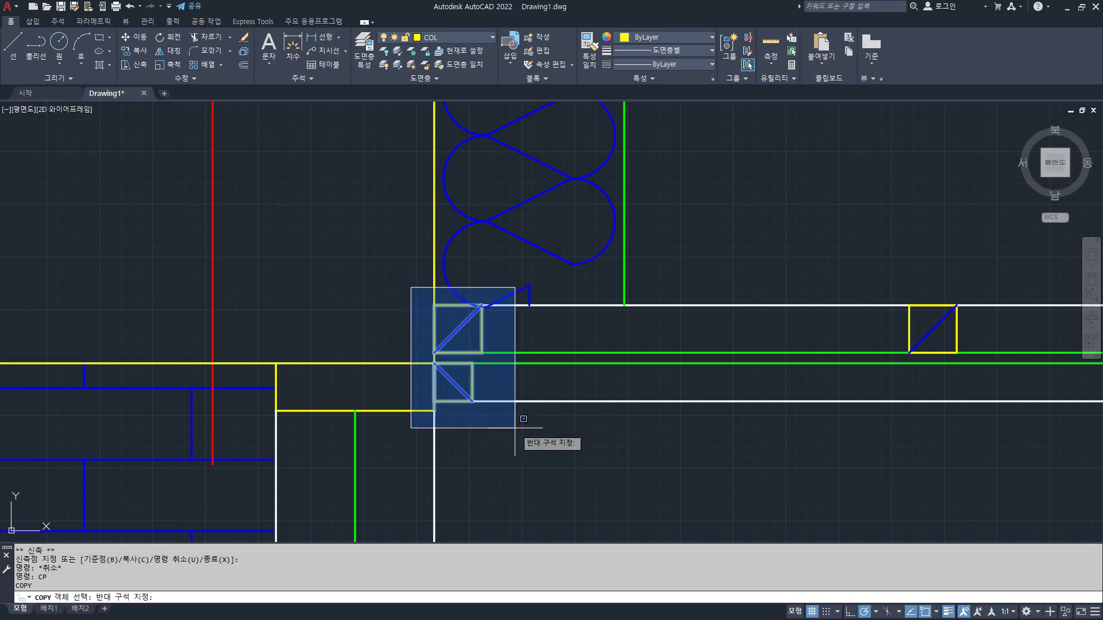
click(515, 435)
key(Escape)
- Copy the two framing squares with diagonals from the ceiling's wall end to the lower inner corner of the eave recess
key(Return)
scroll(429, 314, up, 4)
click(420, 269)
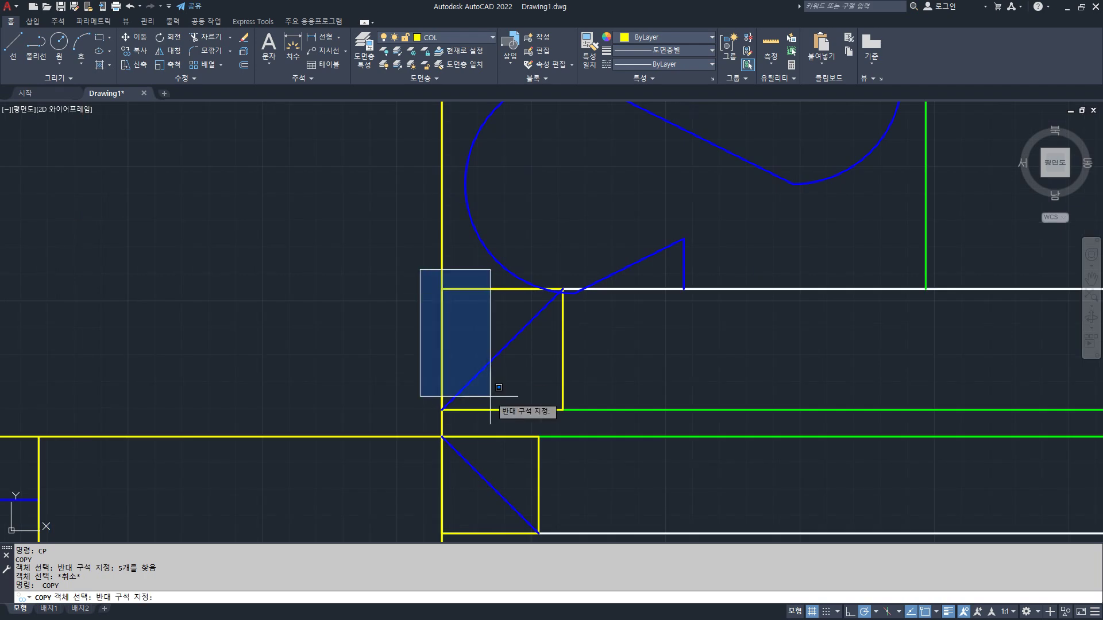
scroll(570, 512, down, 3)
scroll(571, 508, up, 2)
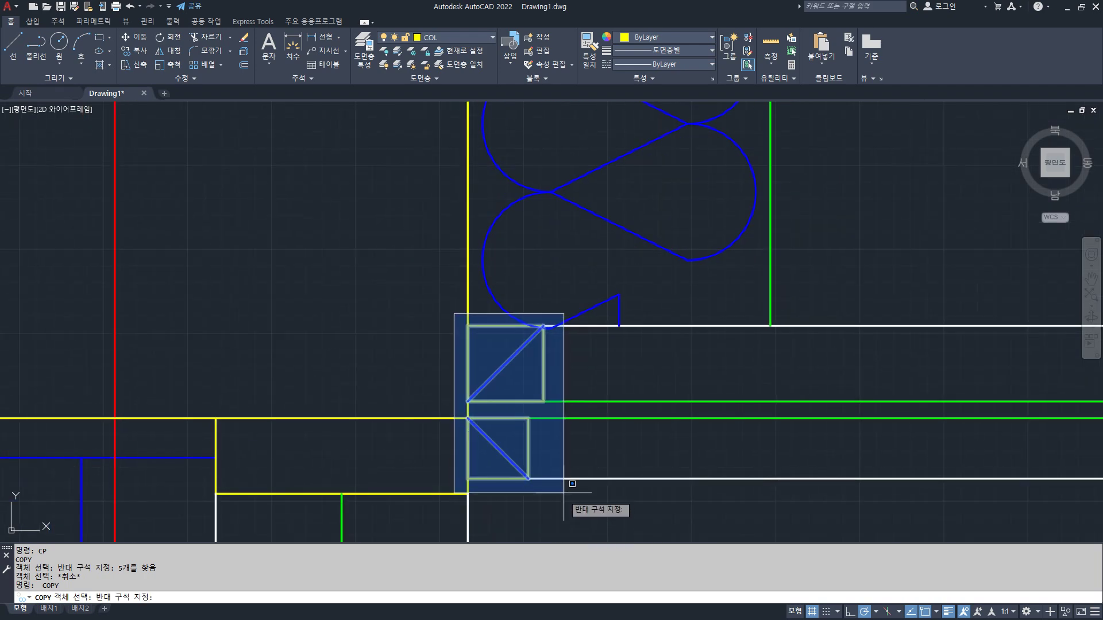
click(570, 484)
key(Return)
click(468, 418)
scroll(402, 436, down, 7)
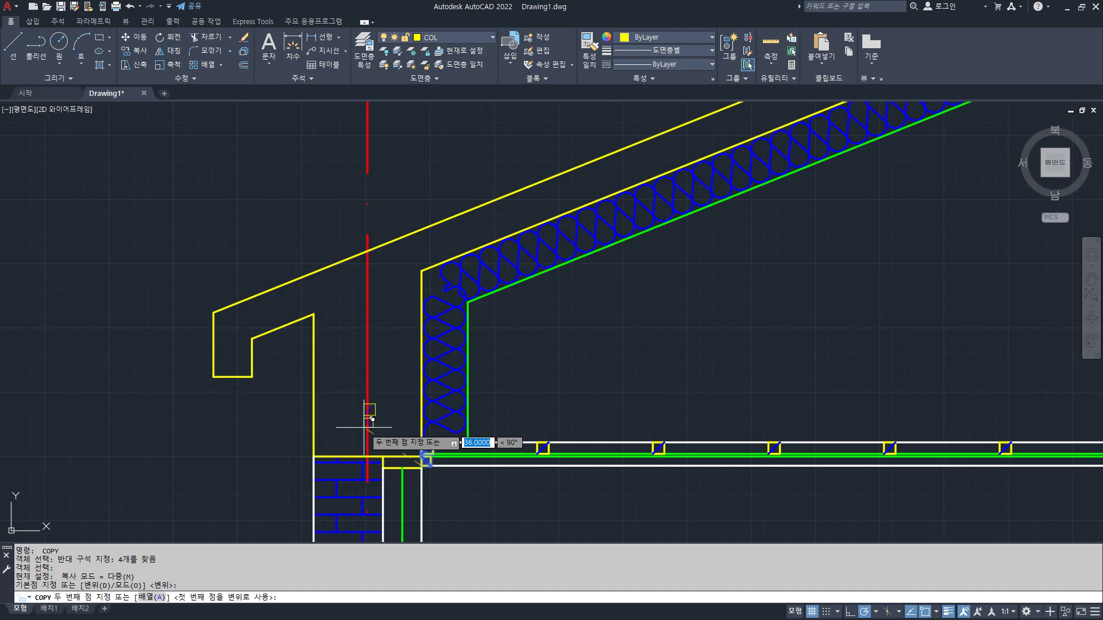
scroll(285, 374, up, 4)
click(219, 359)
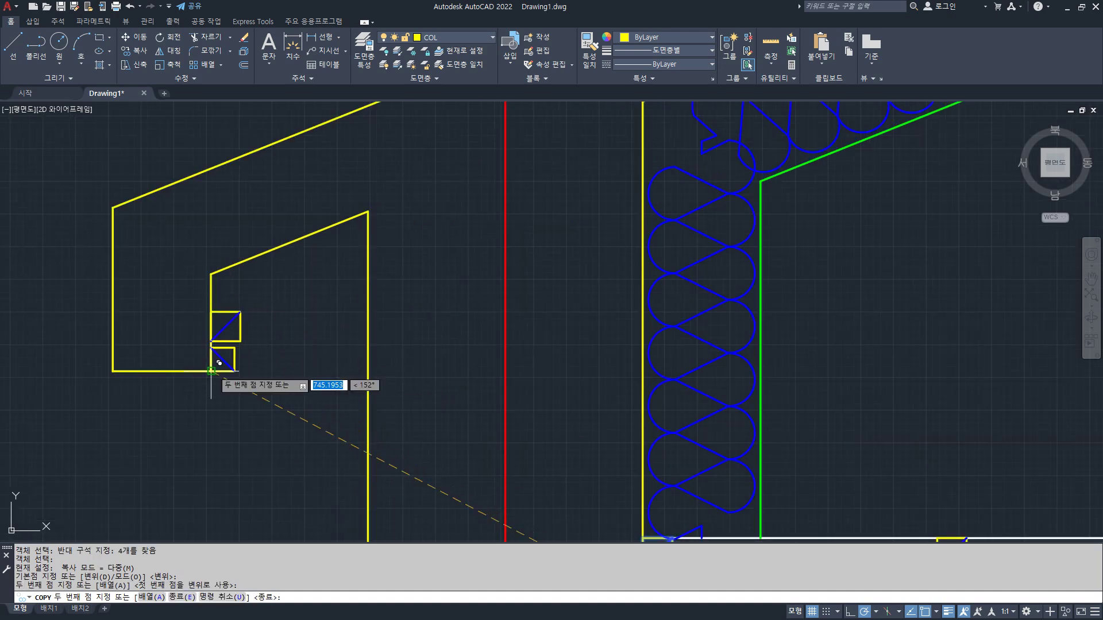
scroll(262, 355, up, 2)
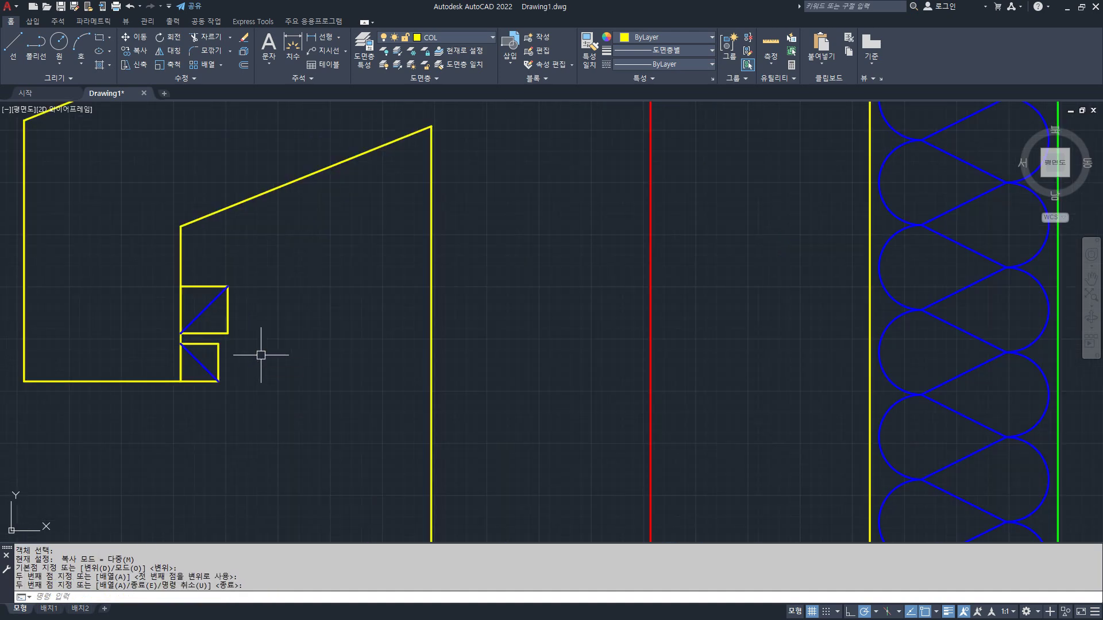
key(Return)
- Mirror the two copied eave framing squares about a vertical axis inside the recess, keeping the originals
text(mi)
key(Return)
click(151, 250)
click(276, 394)
key(Return)
click(268, 260)
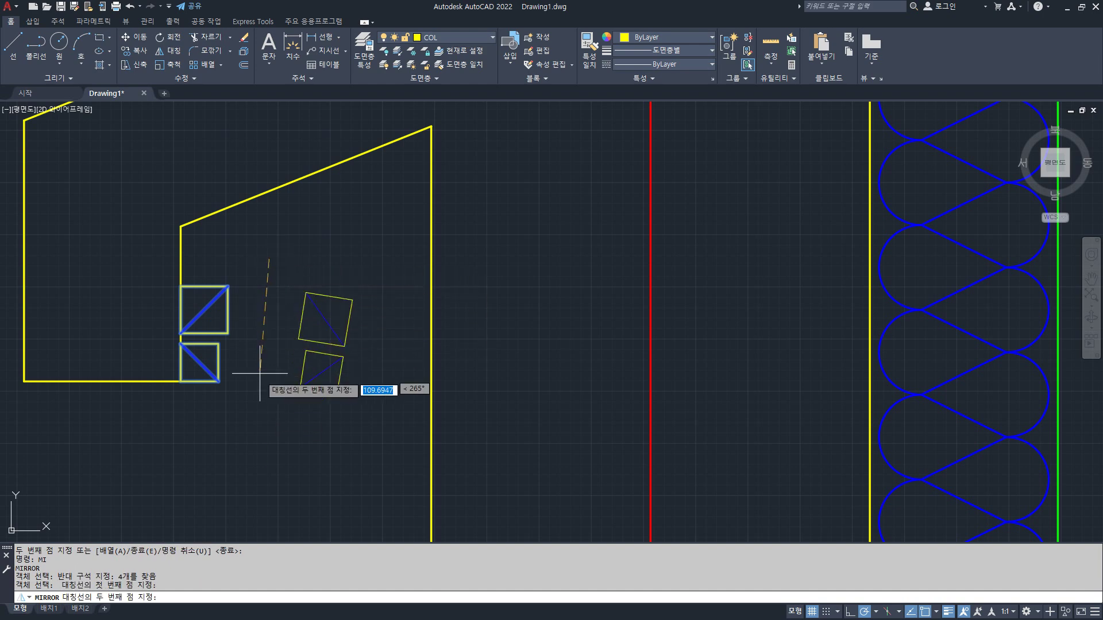
click(267, 413)
key(Return)
- Move the mirrored pair of framing squares against the outer wall line, level with the original pair
text(m)
key(Return)
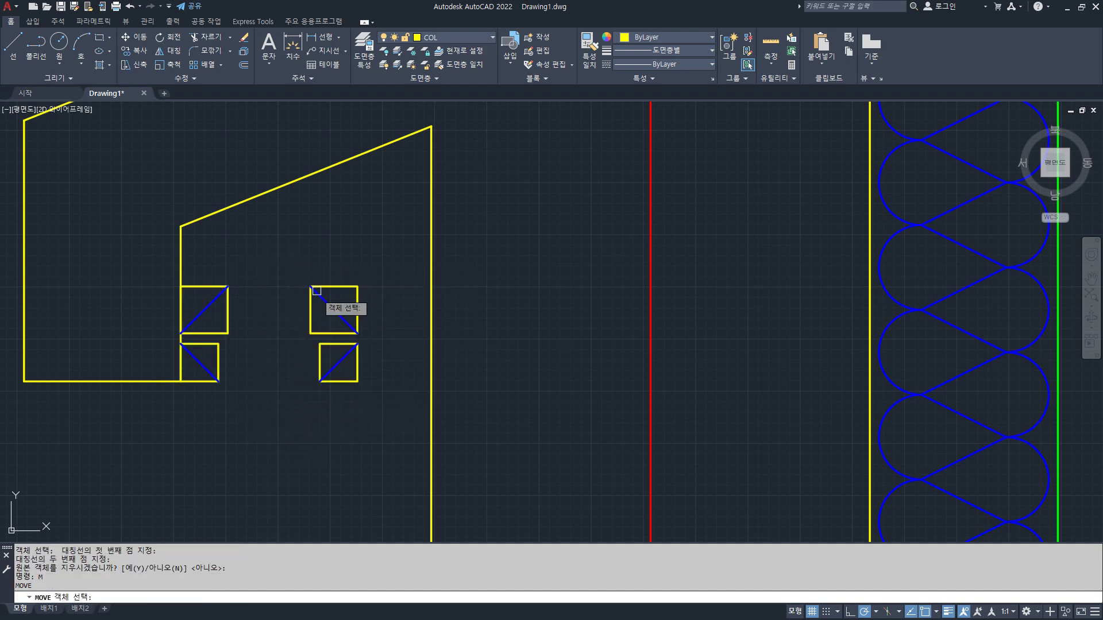
click(253, 244)
click(364, 418)
key(Return)
click(357, 381)
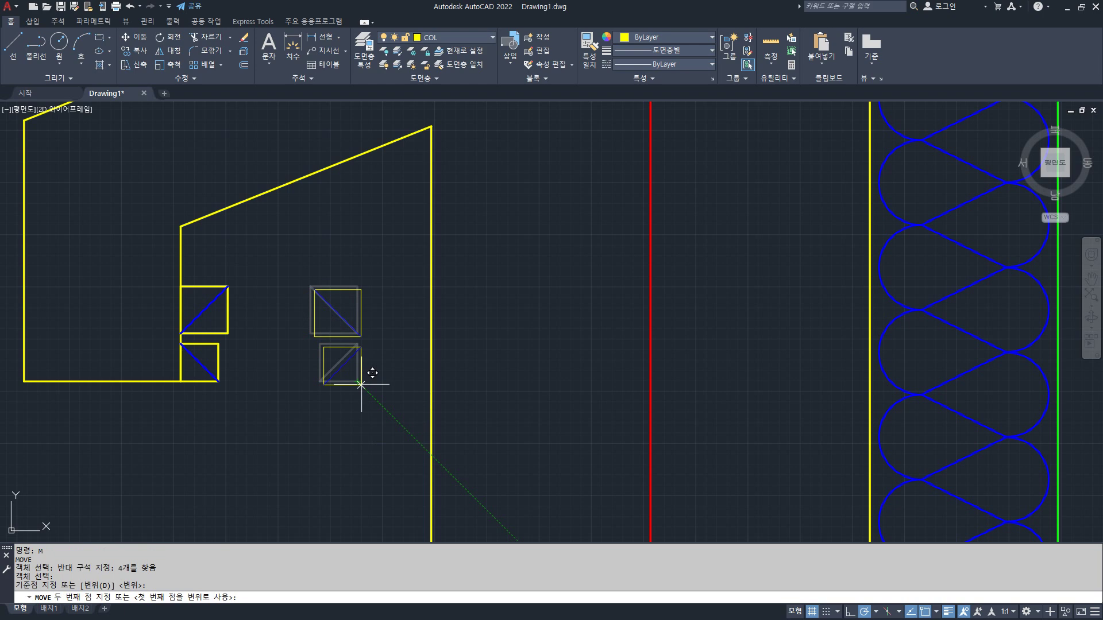
click(431, 381)
key(Escape)
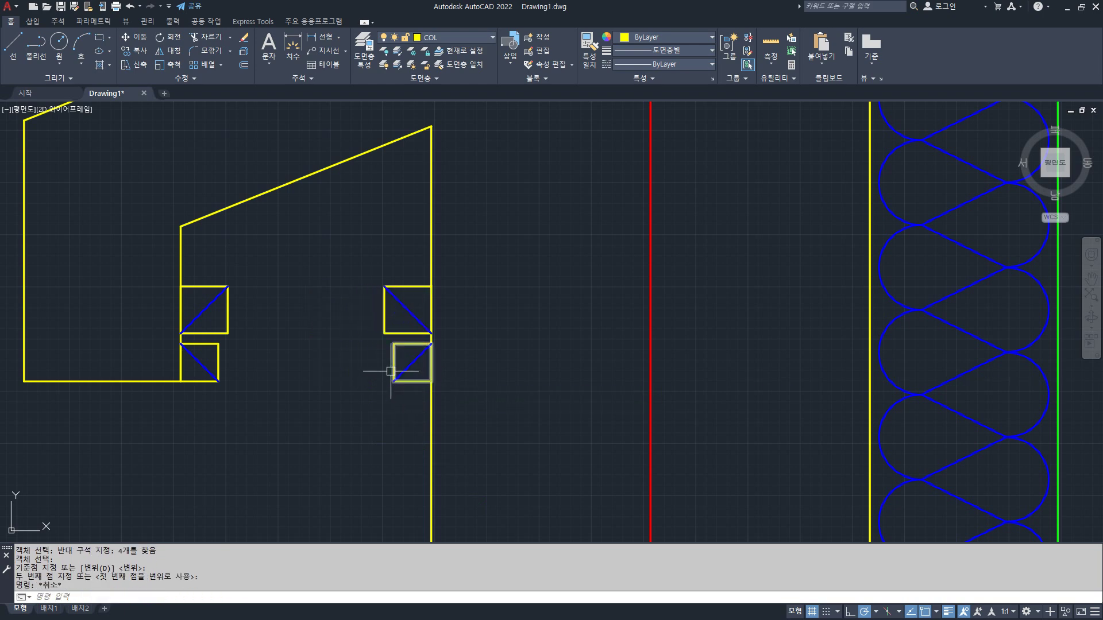
- Draw two horizontal lines connecting the upper pair of eave framing squares along their top and bottom edges
text(l)
key(Return)
click(228, 286)
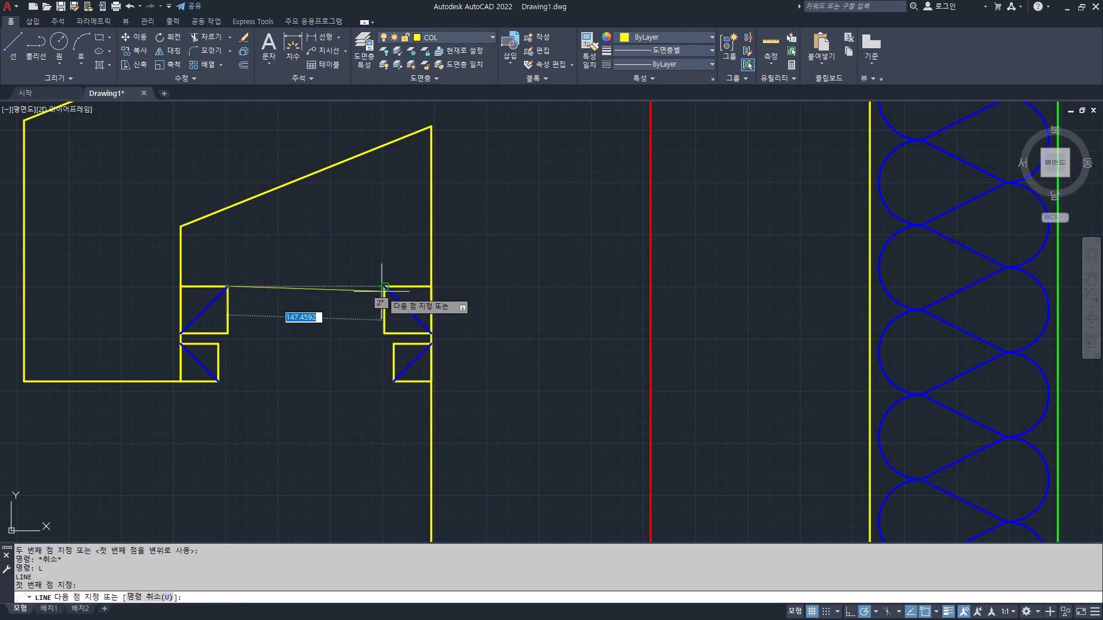
click(384, 286)
key(Return)
key(Return)
click(384, 333)
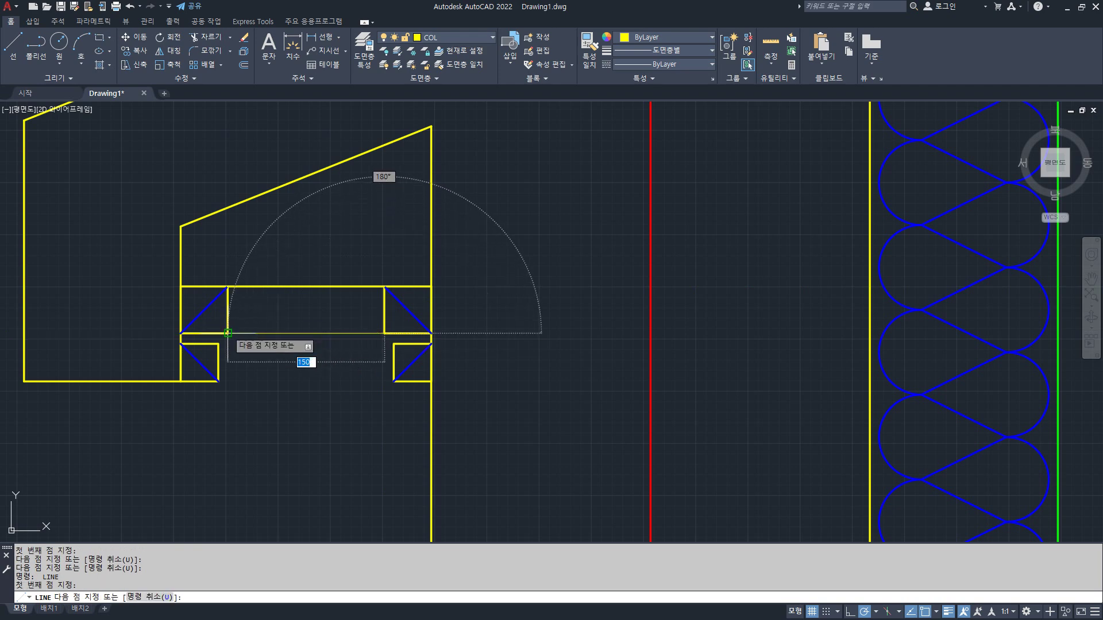
click(228, 334)
- Draw two horizontal lines connecting the lower pair of eave framing squares along their top and bottom edges
click(218, 343)
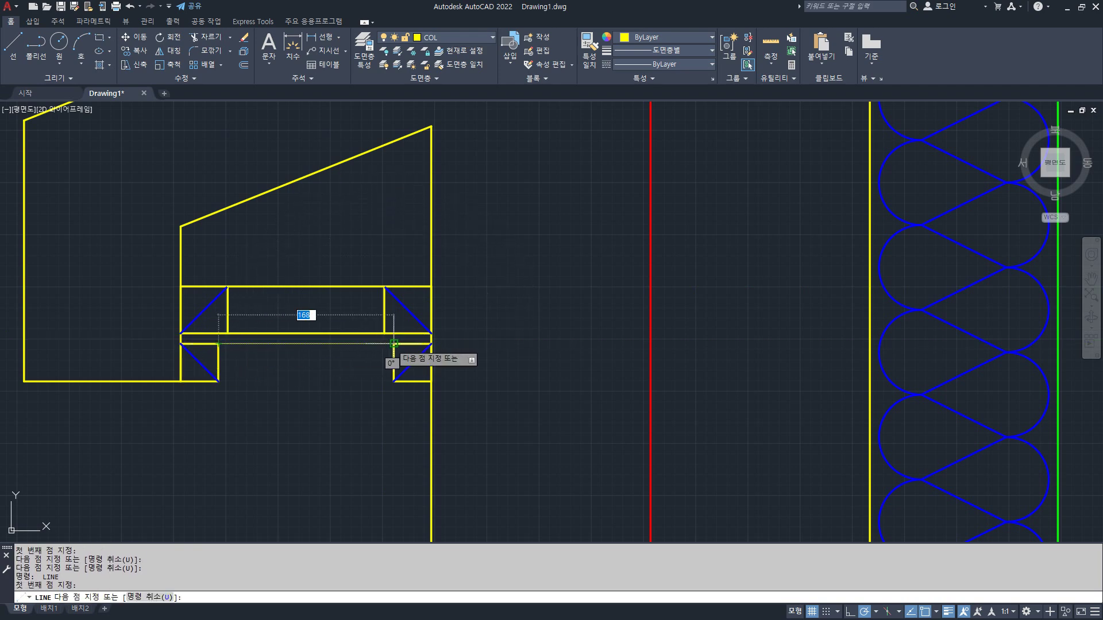
click(394, 343)
key(Return)
key(Return)
click(394, 381)
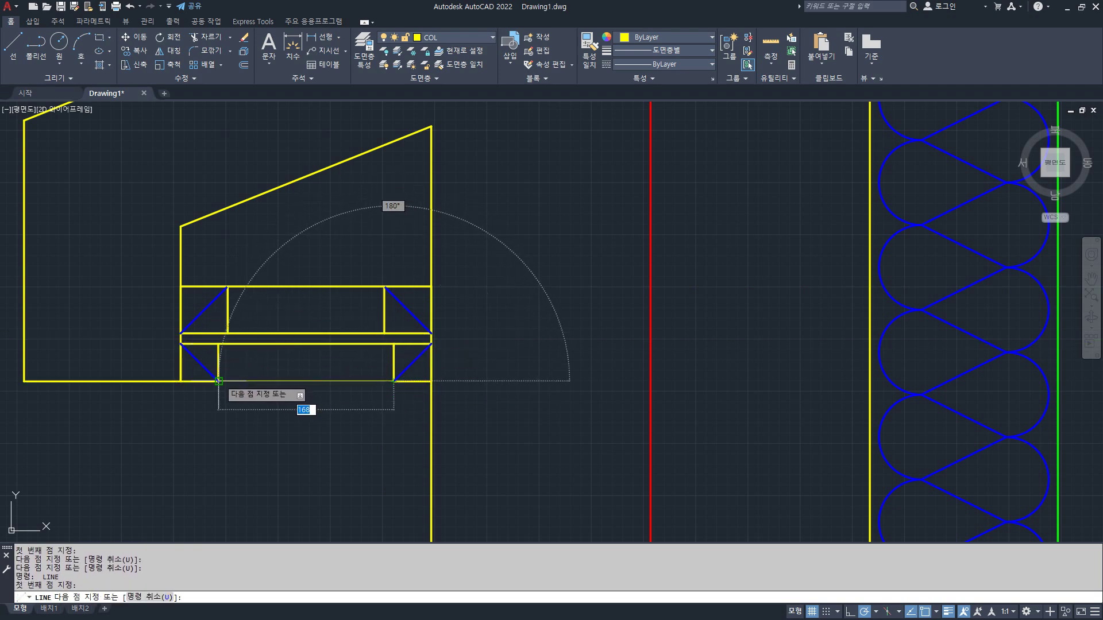
click(218, 381)
key(Return)
- Move the two middle horizontal lines of the eave soffit to the FIN layer
click(292, 359)
click(292, 324)
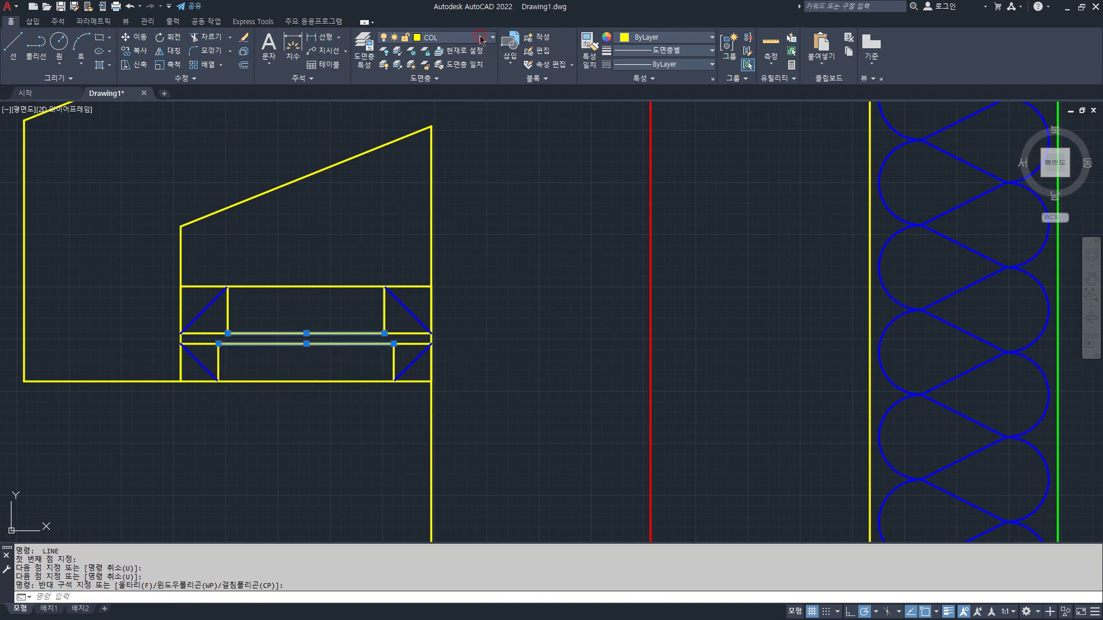
click(480, 39)
click(436, 81)
key(Escape)
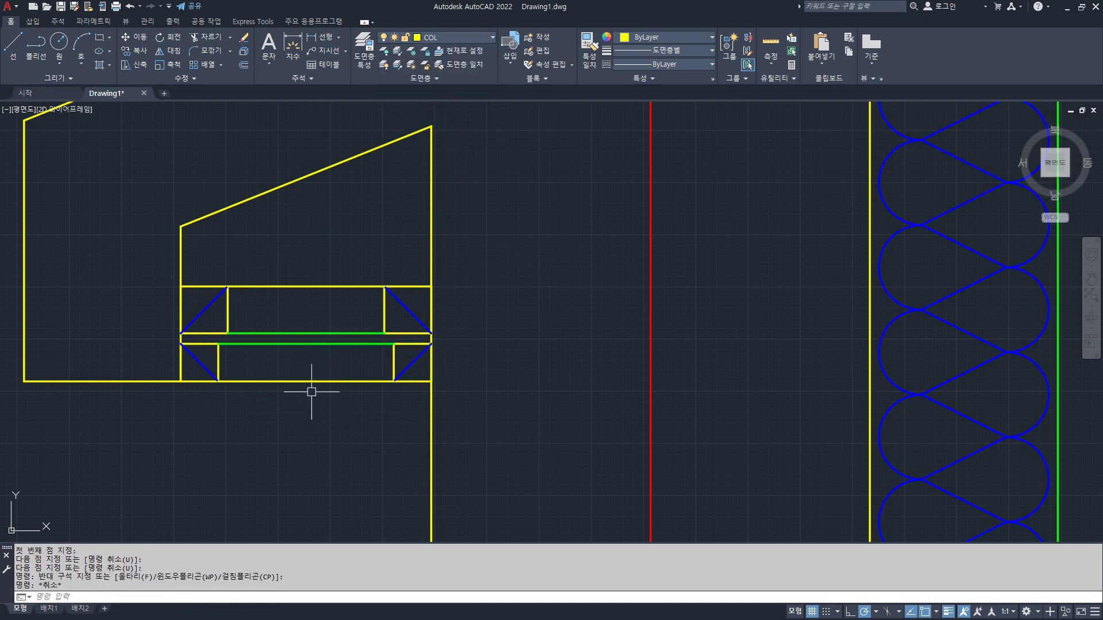
- Move the uppermost and lowermost horizontal lines of the eave soffit to the ELV layer
click(315, 380)
click(311, 286)
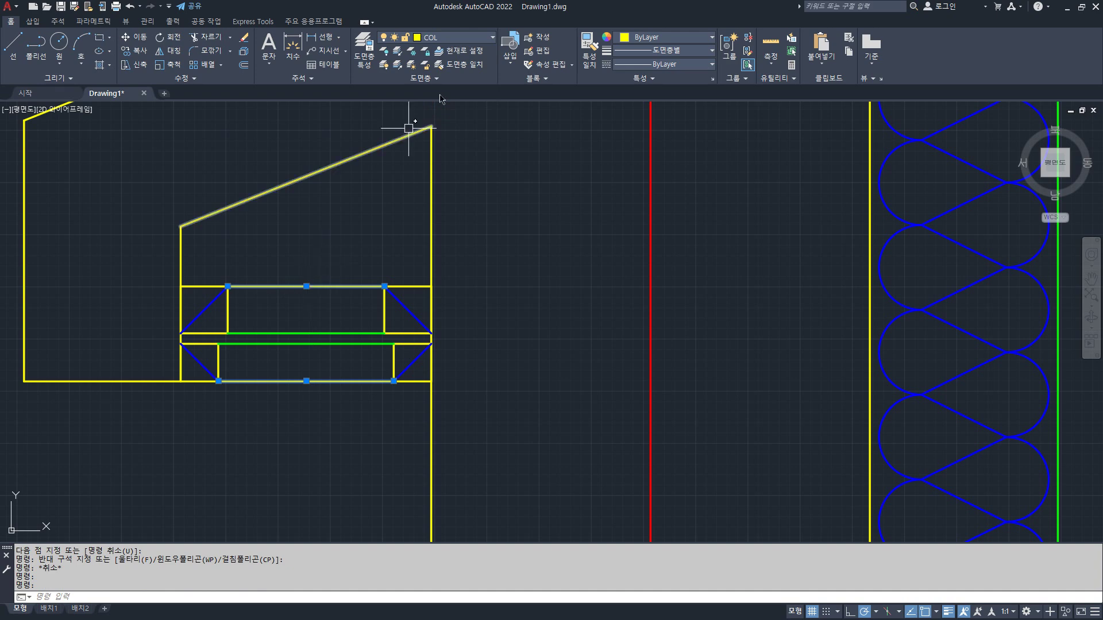
click(467, 38)
key(Escape)
key(Escape)
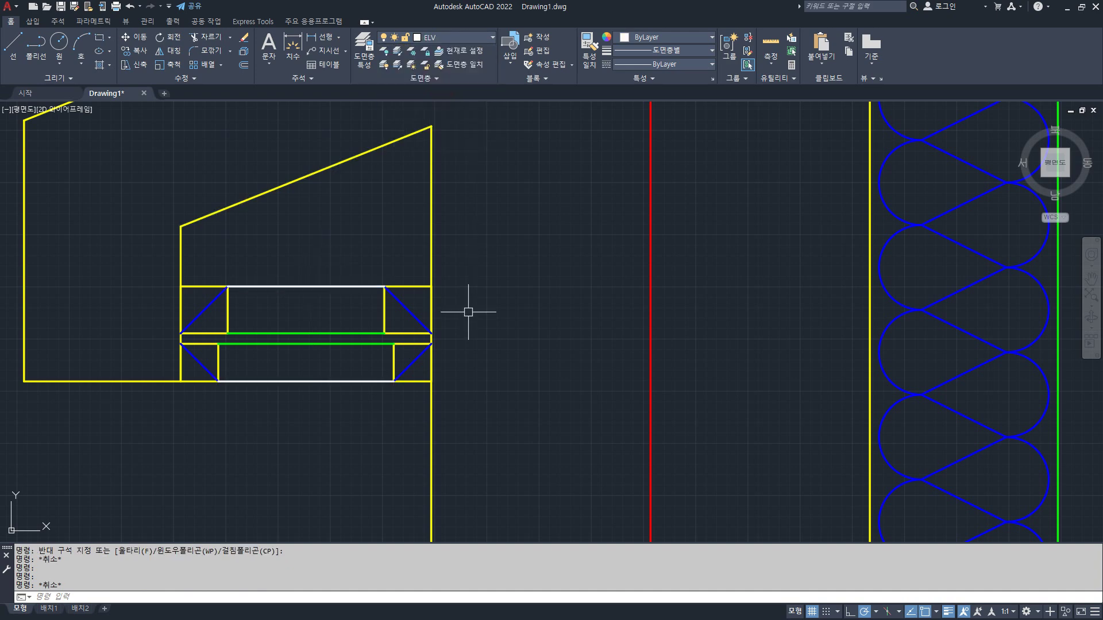
- Offset the concrete's outer vertical line 20 outward and its horizontal bottom line above the brick 20 downward
scroll(446, 313, down, 3)
scroll(446, 313, down, 2)
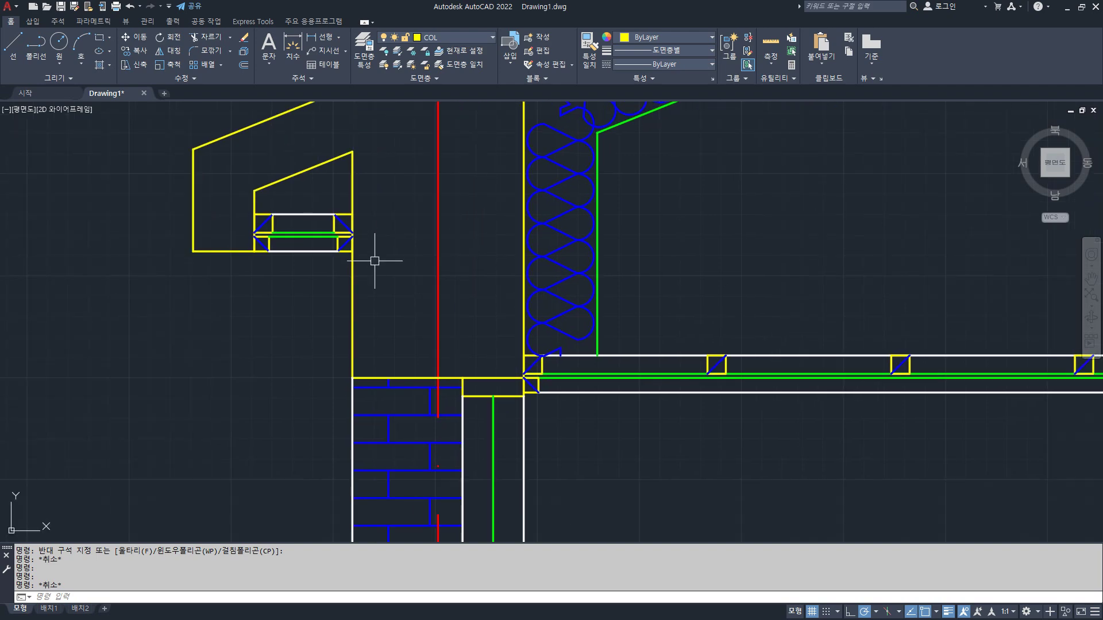
scroll(377, 305, up, 2)
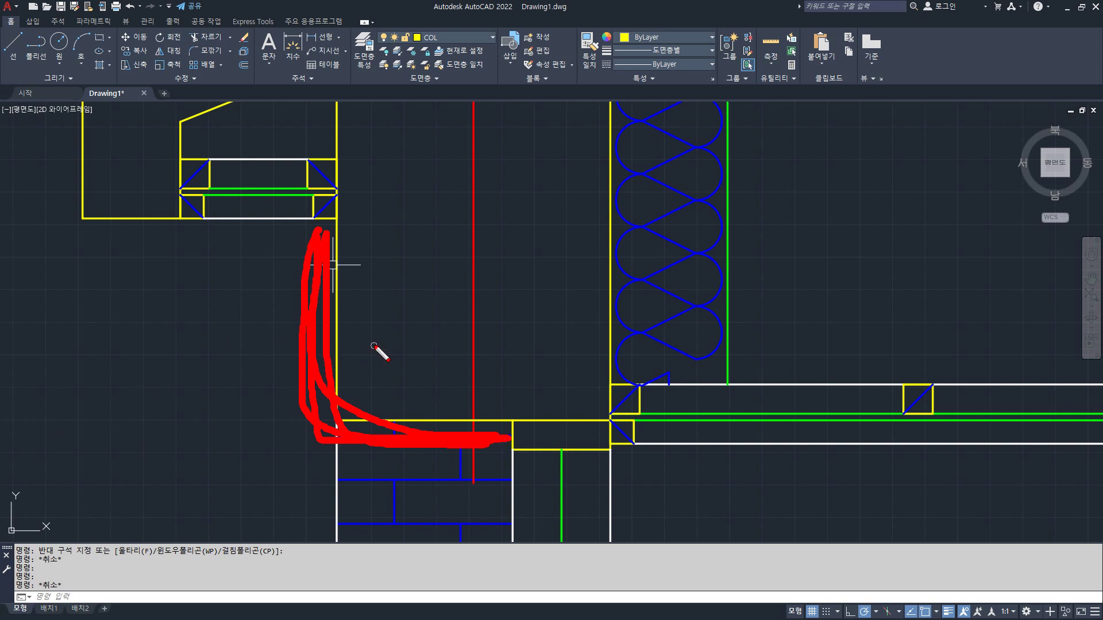
key(Delete)
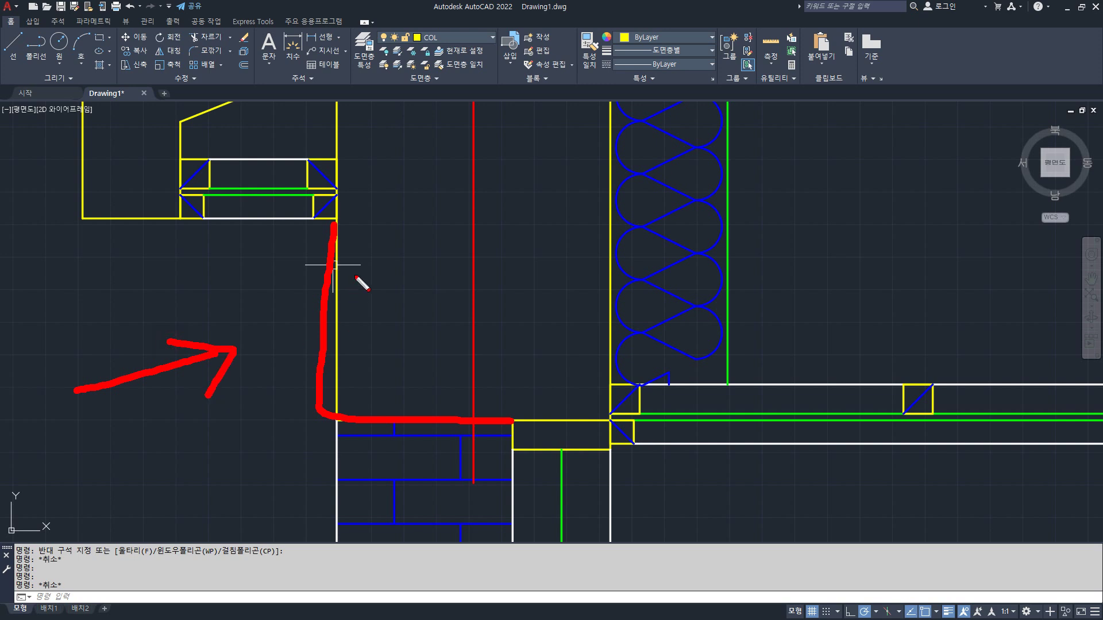
key(Escape)
text(o)
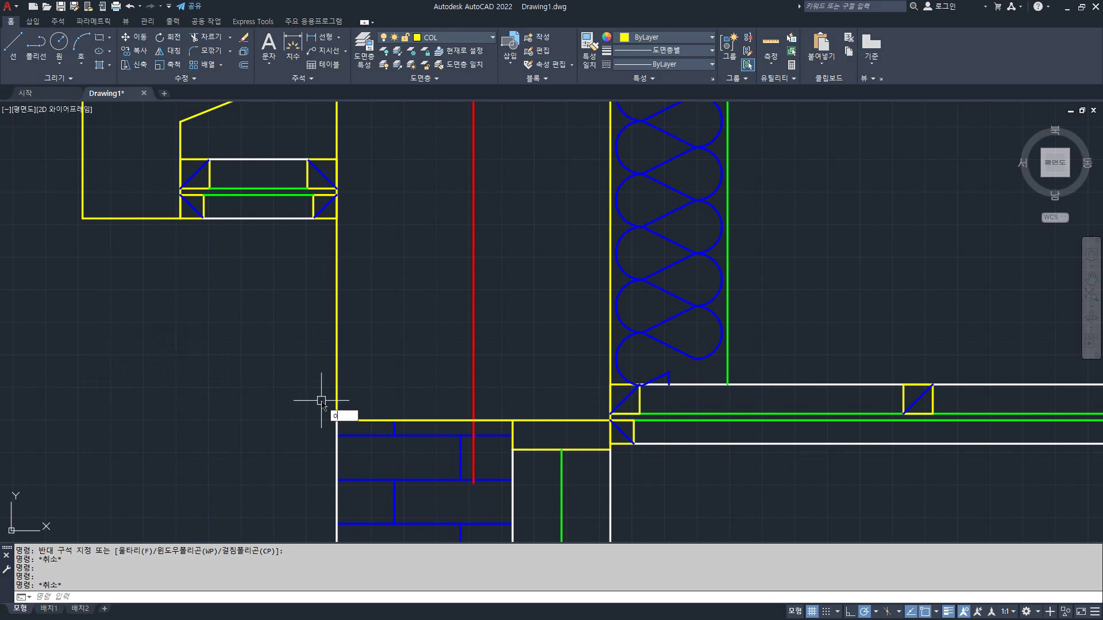
key(Return)
text(20)
key(Return)
click(337, 381)
click(322, 386)
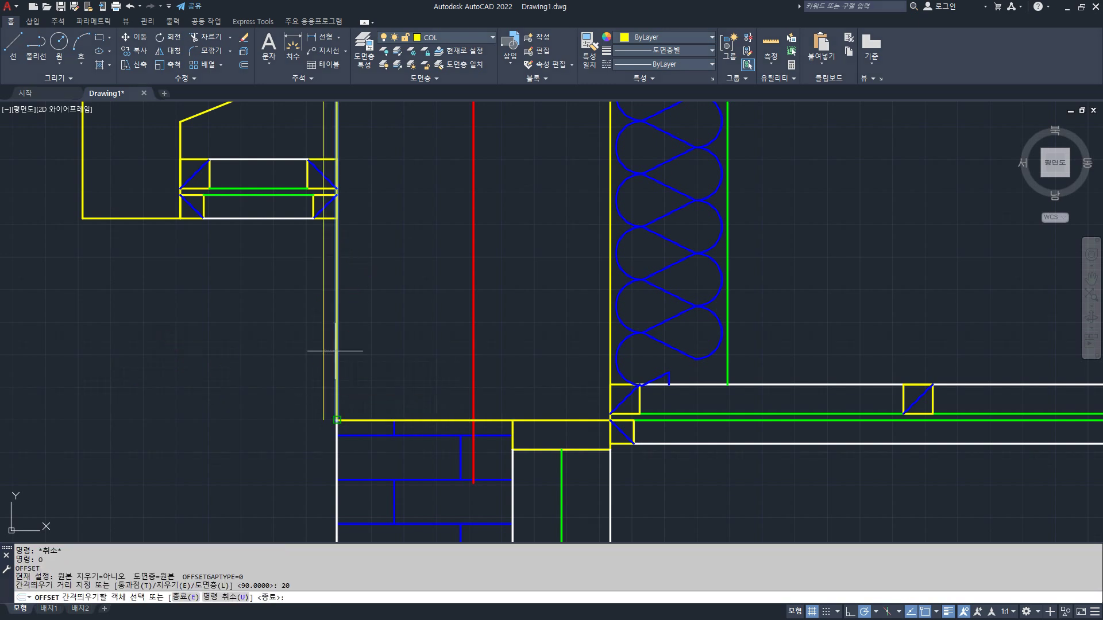
click(372, 421)
click(369, 454)
key(Return)
scroll(425, 450, up, 2)
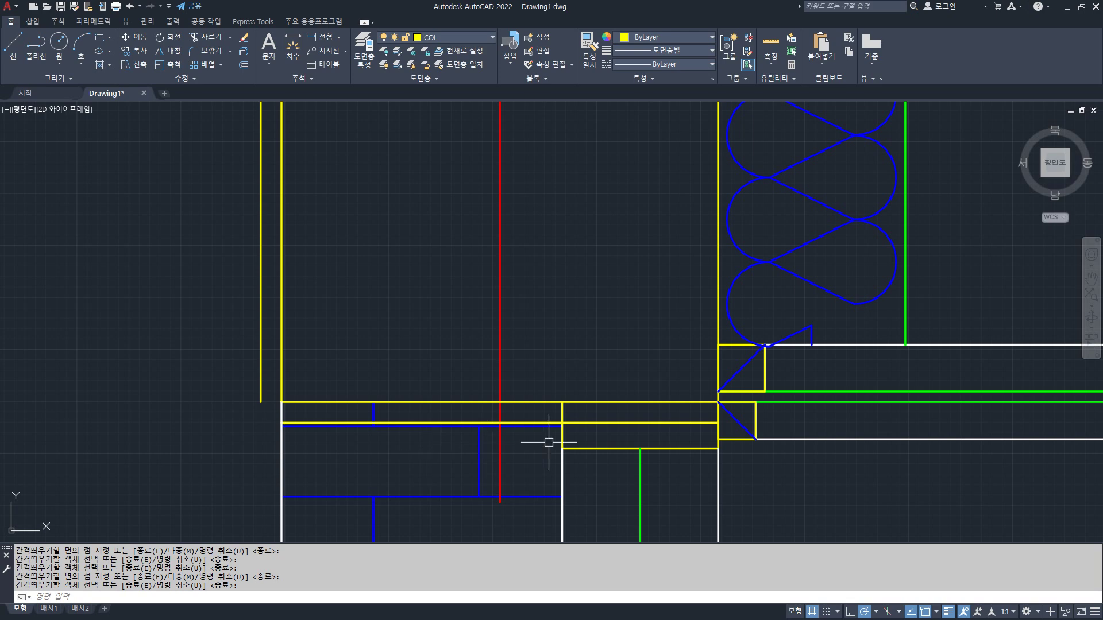
text(tr)
key(Return)
key(Escape)
- Shorten the inner end of the new horizontal offset line to the inner face of the brick wall
click(689, 423)
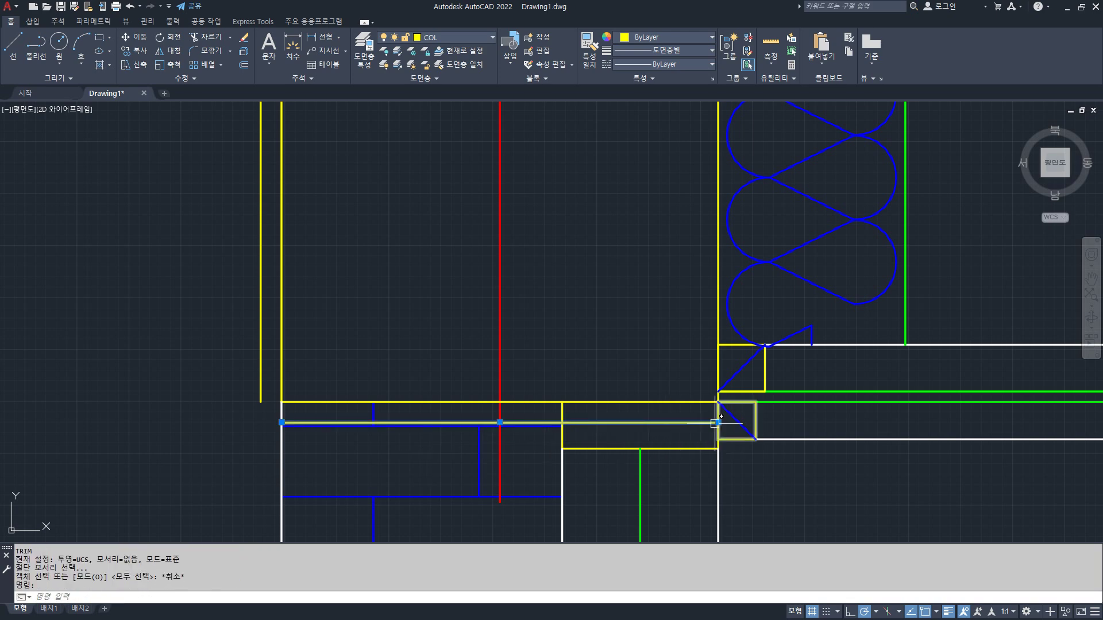
click(718, 423)
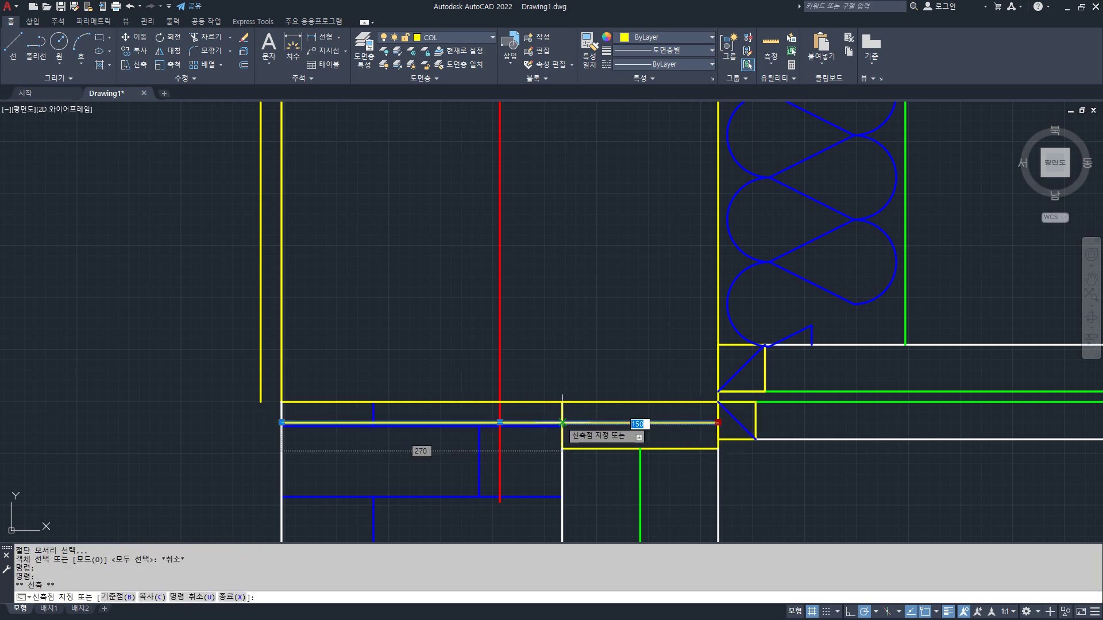
scroll(563, 425, up, 5)
key(Escape)
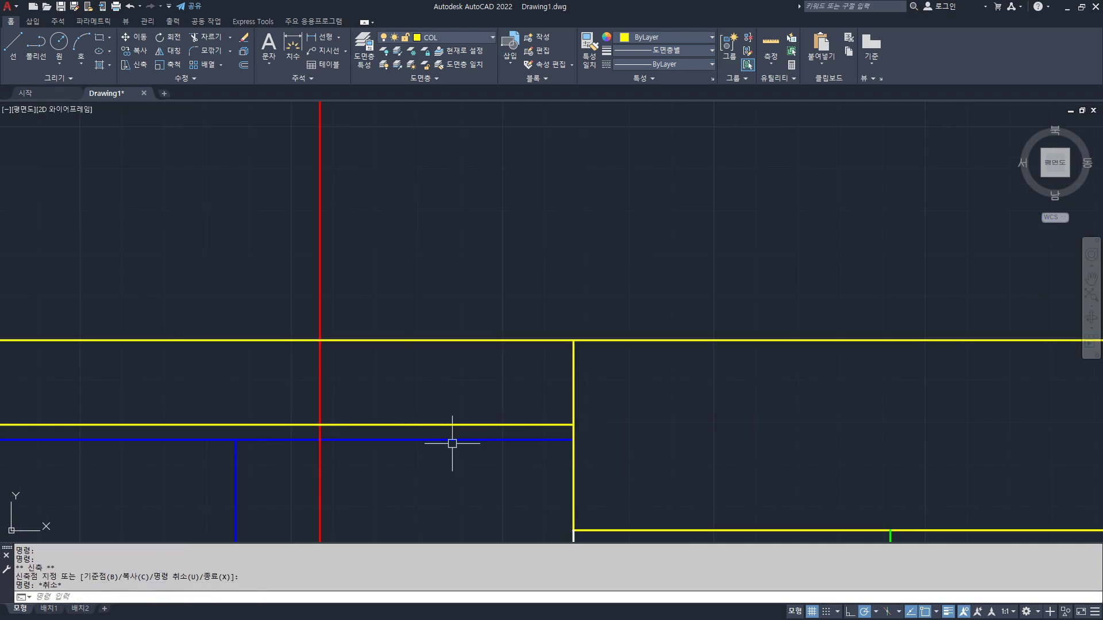
- Delete the brick hatch in the outer wall below the concrete
click(450, 446)
scroll(350, 416, down, 2)
scroll(283, 347, down, 3)
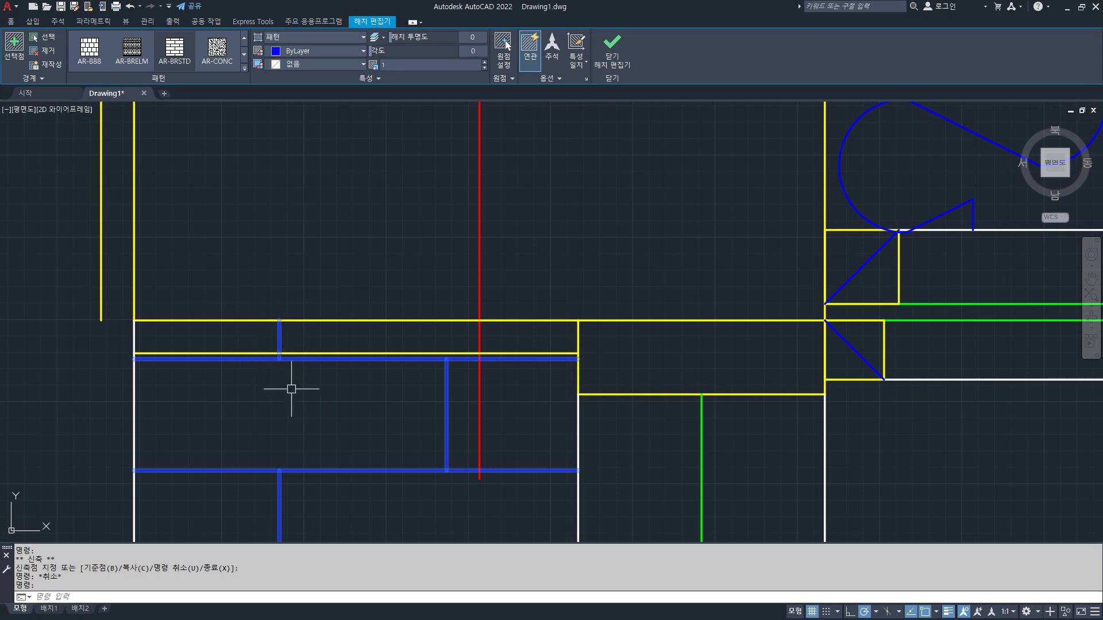
key(Delete)
- Fillet the outer vertical offset line and the horizontal offset line below the concrete into a sharp corner
middle_drag(101, 310, 160, 345)
text(f)
key(Return)
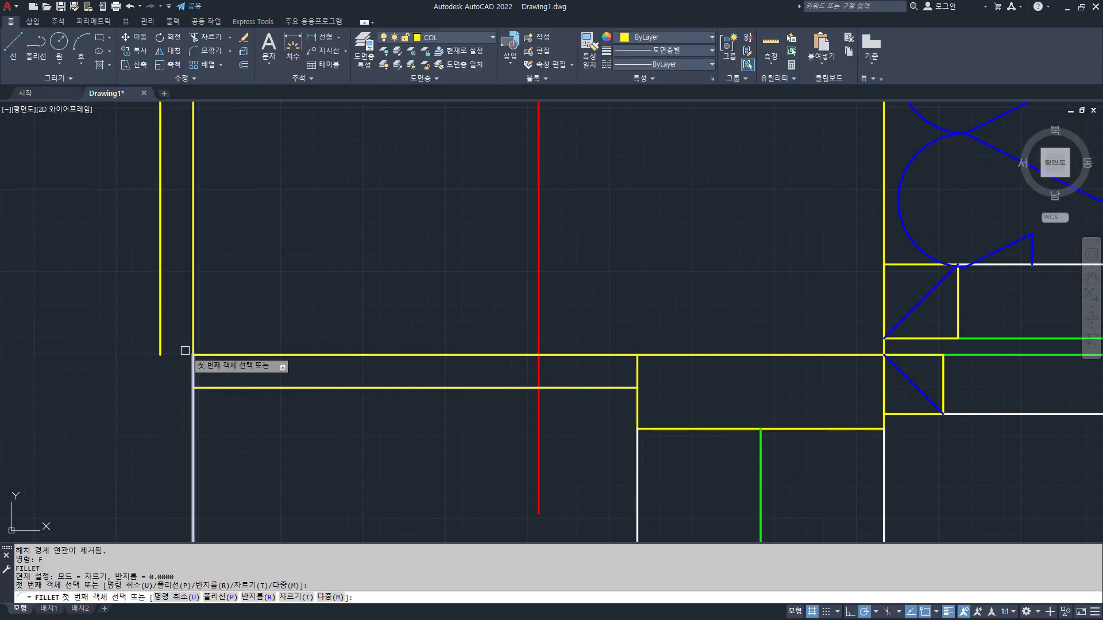
click(160, 336)
click(209, 389)
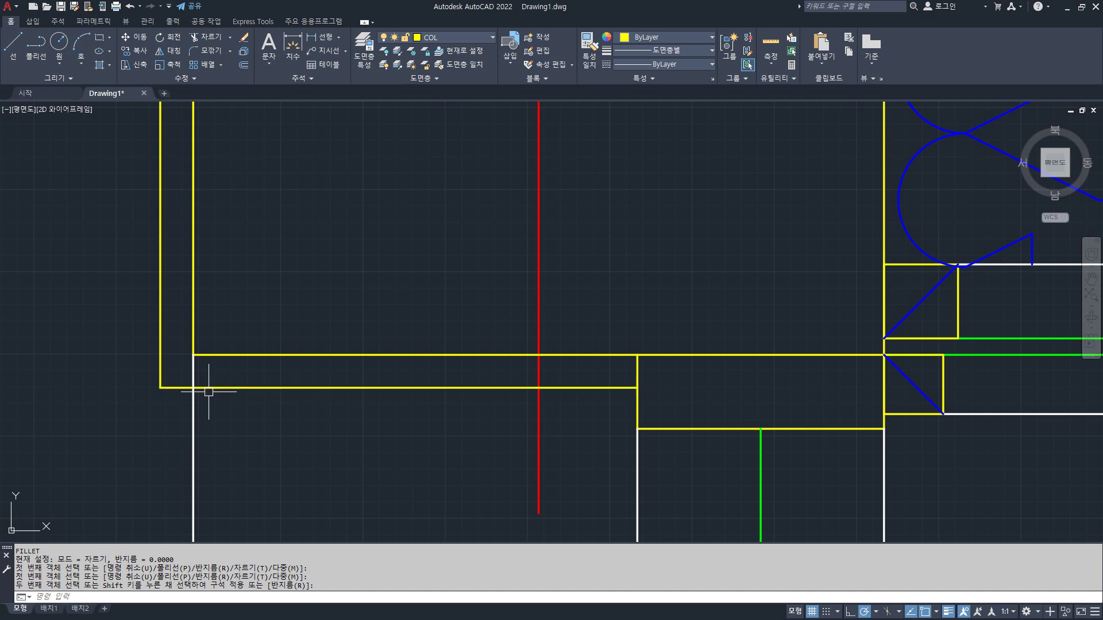
- Trim the brick wall's outer line between the concrete's underside and the offset line below it
text(tr)
key(Return)
click(193, 371)
key(Escape)
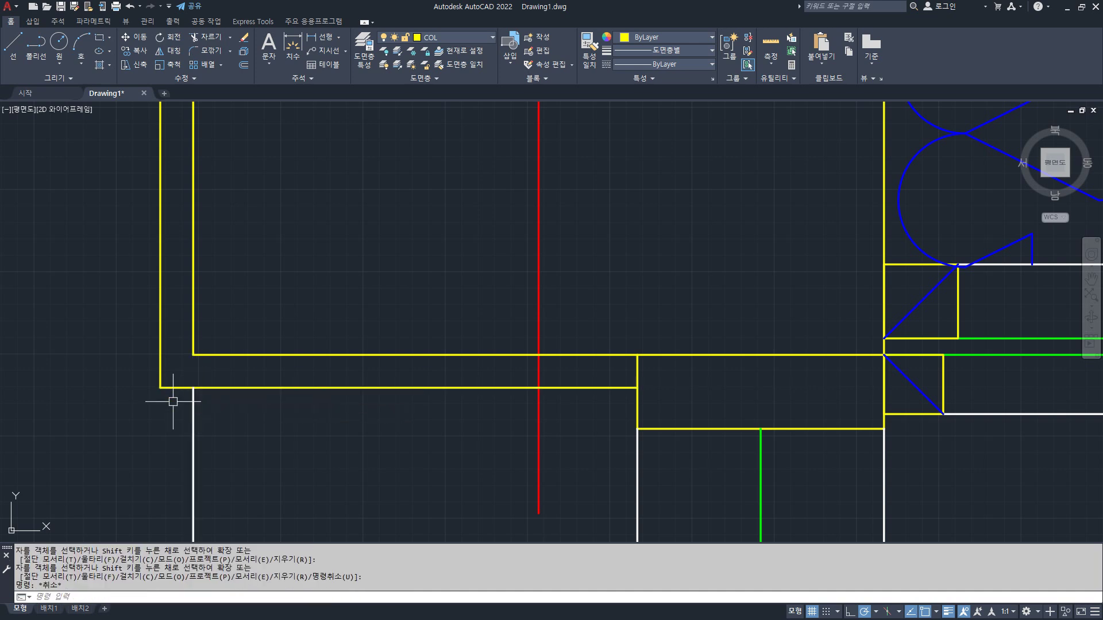
- Join the vertical and horizontal offset lines into one polyline and move it to the FIN layer
text(j)
key(Return)
click(182, 405)
click(147, 366)
key(Return)
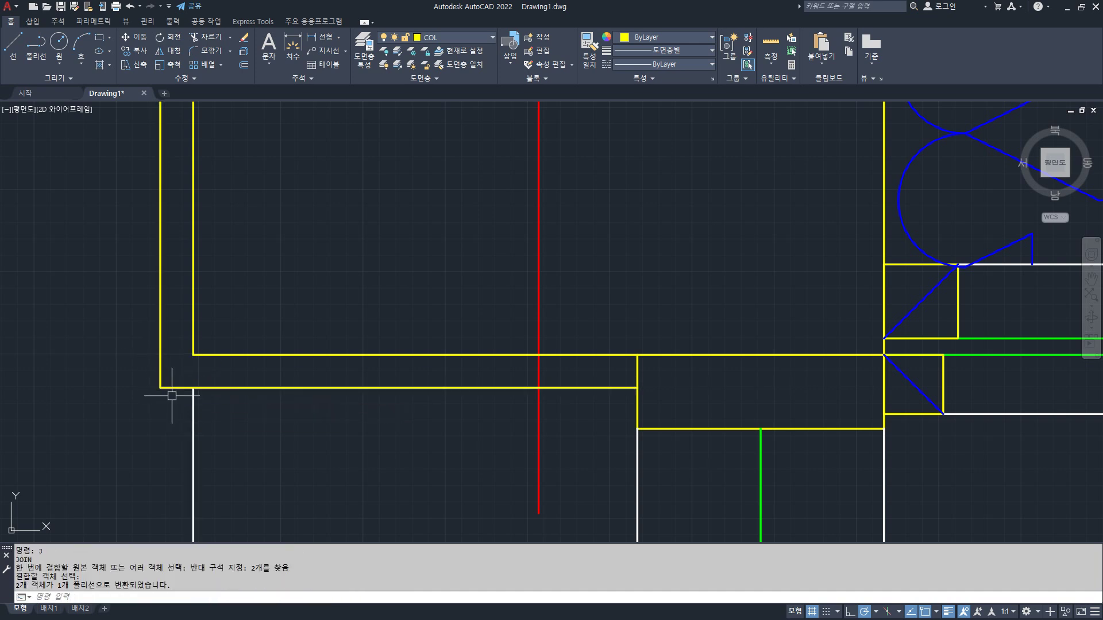
click(172, 387)
click(457, 38)
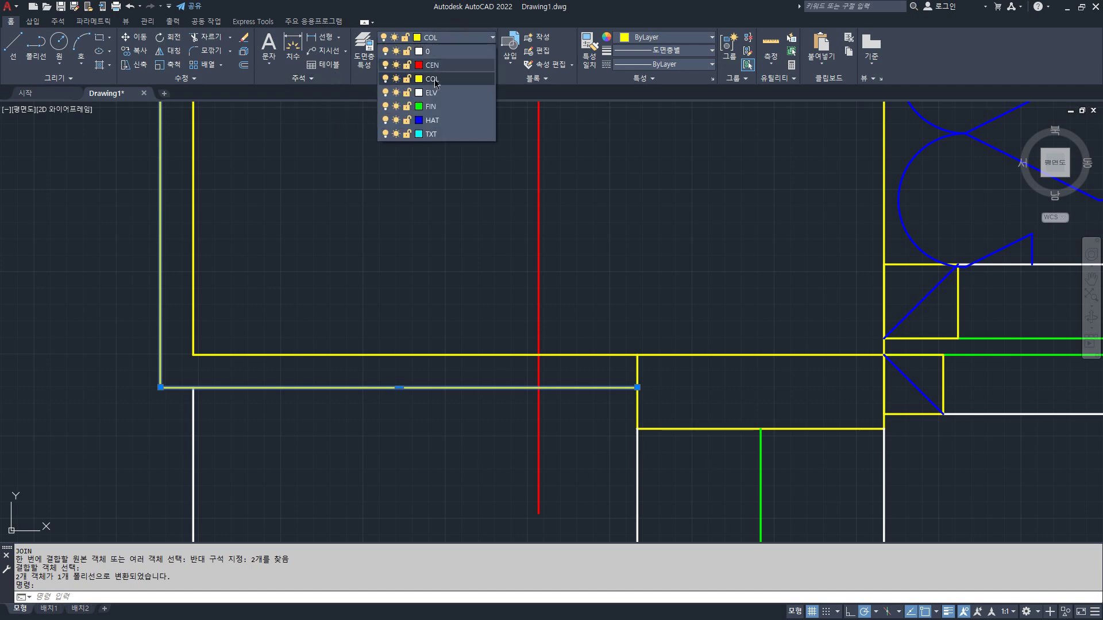
click(429, 112)
key(Escape)
- Trim the vertical finish line at the eave soffit and erase its leftover piece above the soffit's underside
scroll(286, 228, down, 2)
middle_drag(285, 228, 241, 290)
scroll(192, 226, up, 3)
text(tr)
key(Return)
click(182, 205)
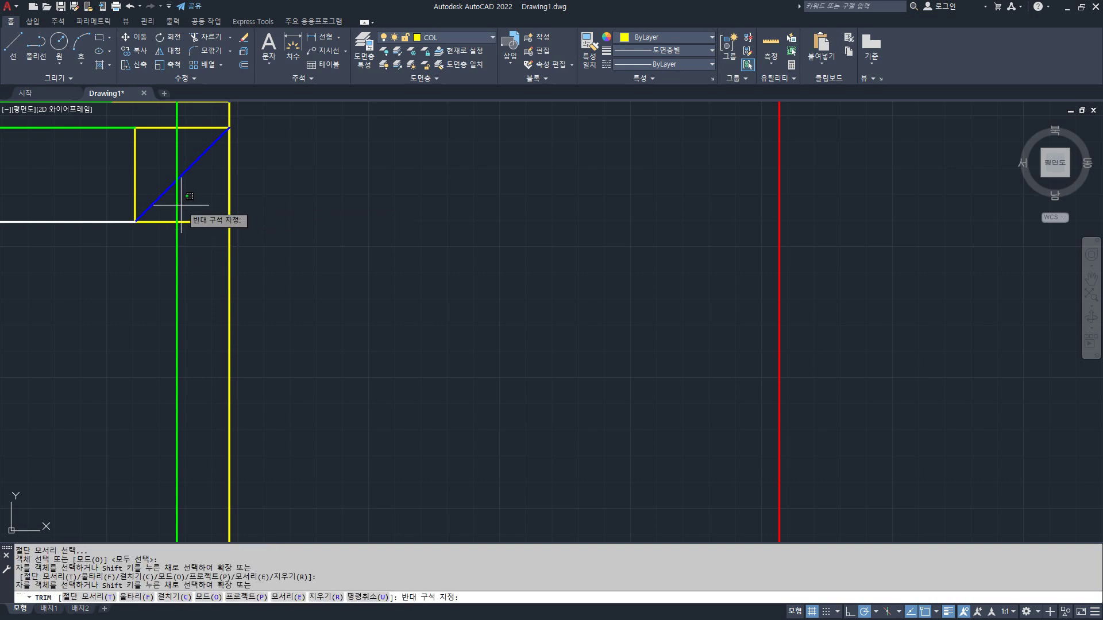
click(179, 215)
key(Return)
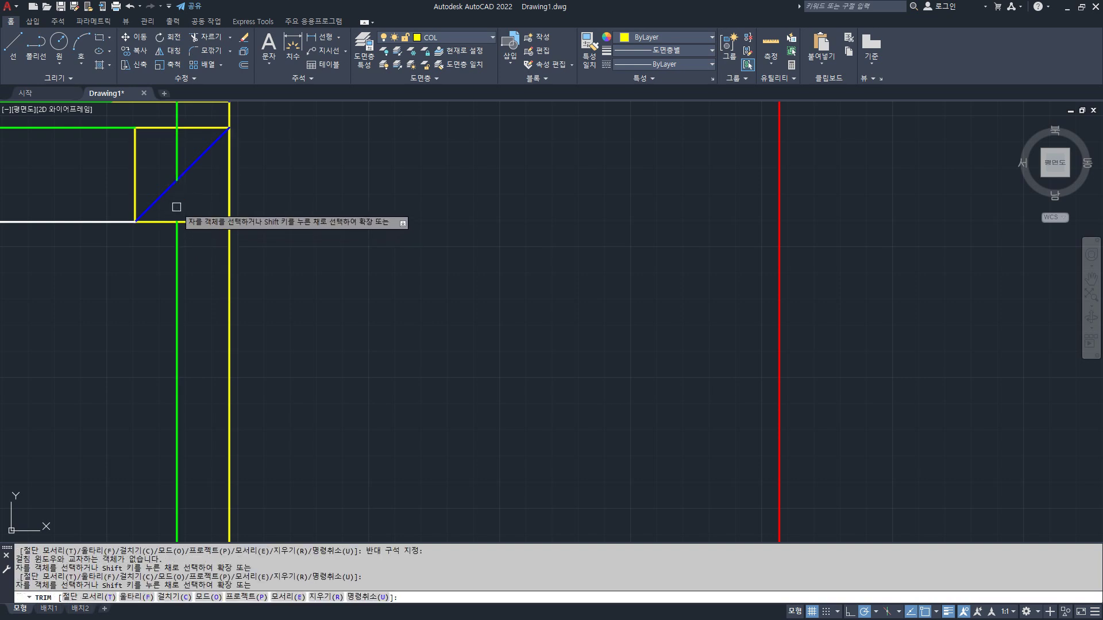
click(175, 152)
text(e)
key(Return)
- Draw a 20 by 15 rectangle upward from the horizontal finish line, starting just inside the brick wall's outer face
scroll(266, 343, down, 3)
middle_drag(266, 343, 244, 165)
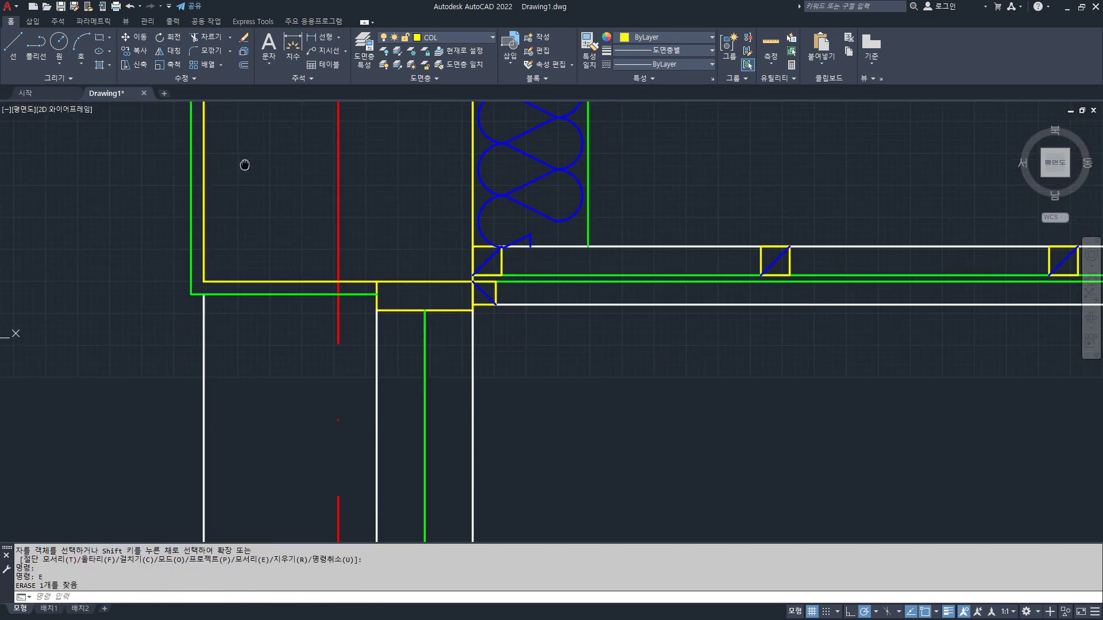
middle_drag(266, 346, 316, 474)
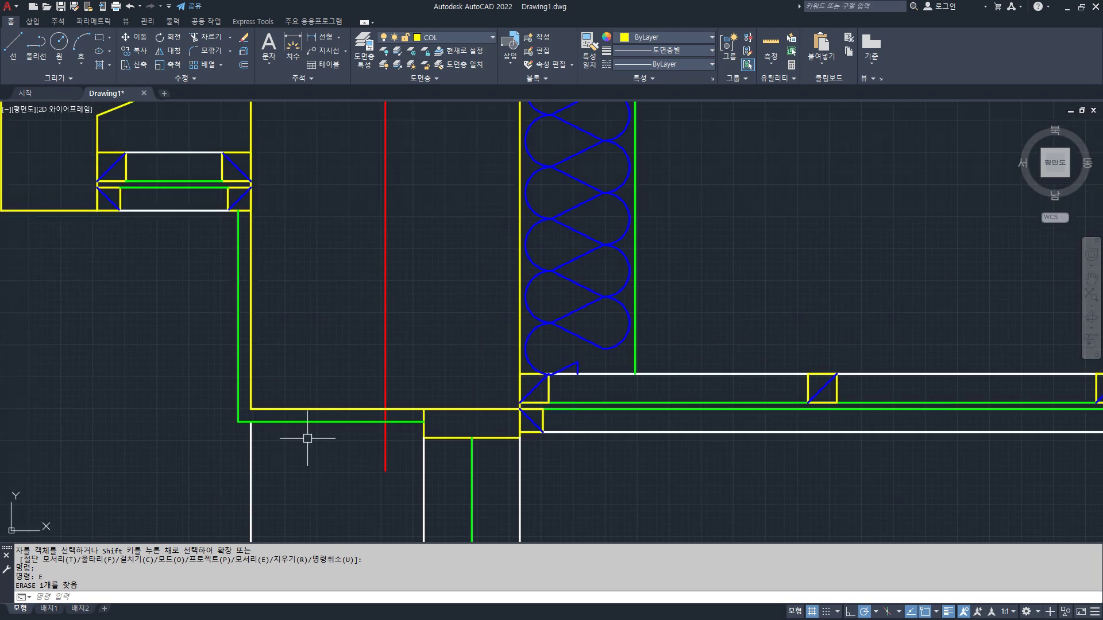
scroll(284, 448, up, 2)
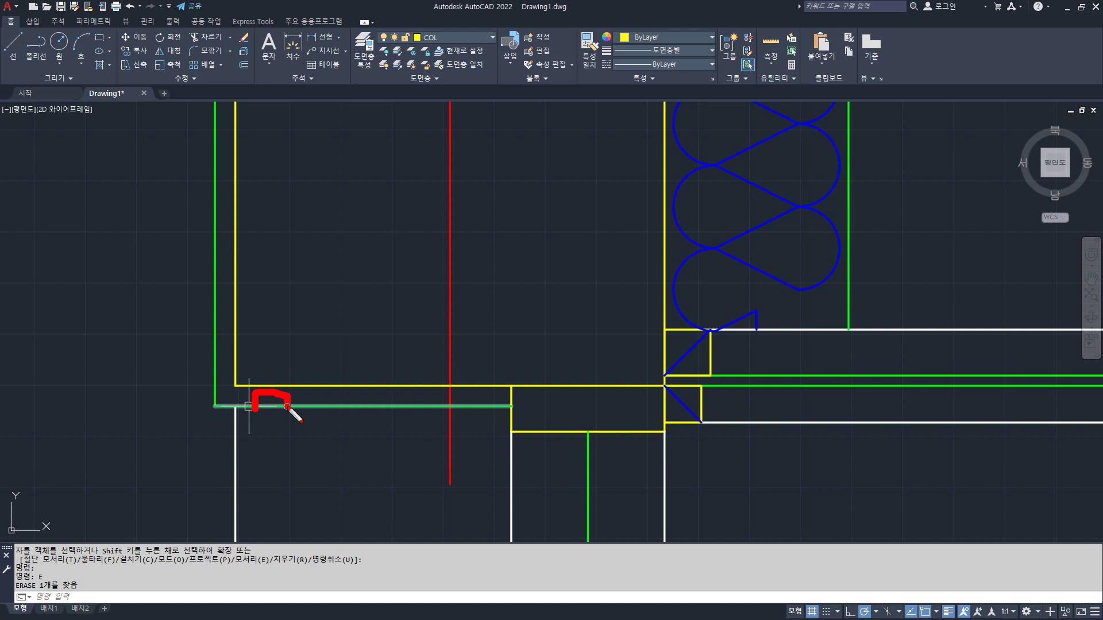
scroll(234, 401, up, 2)
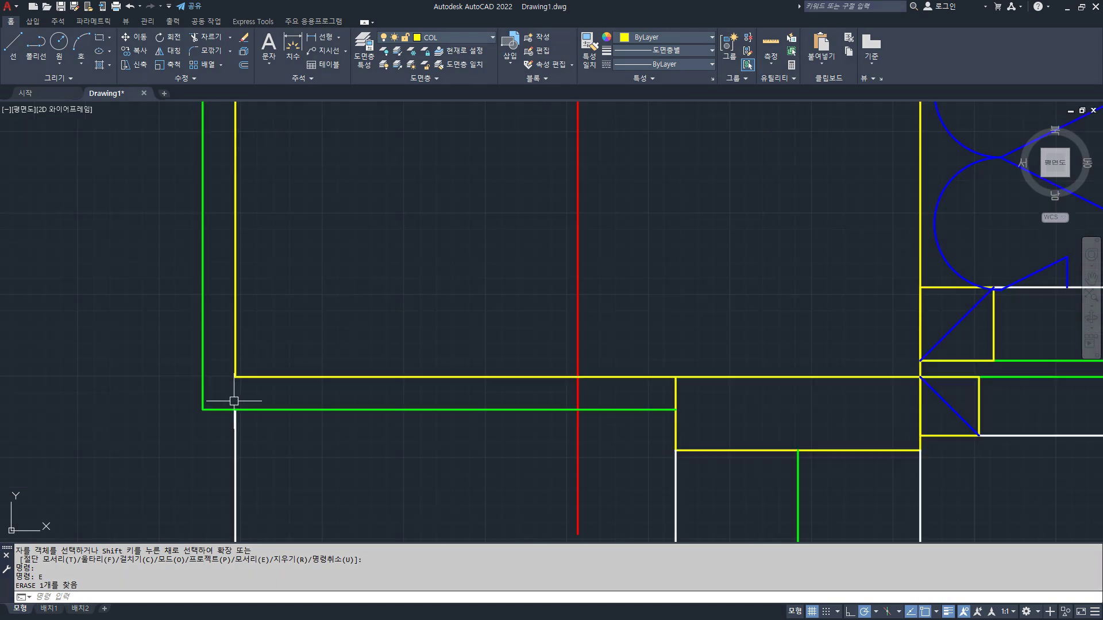
text(c)
key(Return)
scroll(257, 412, up, 4)
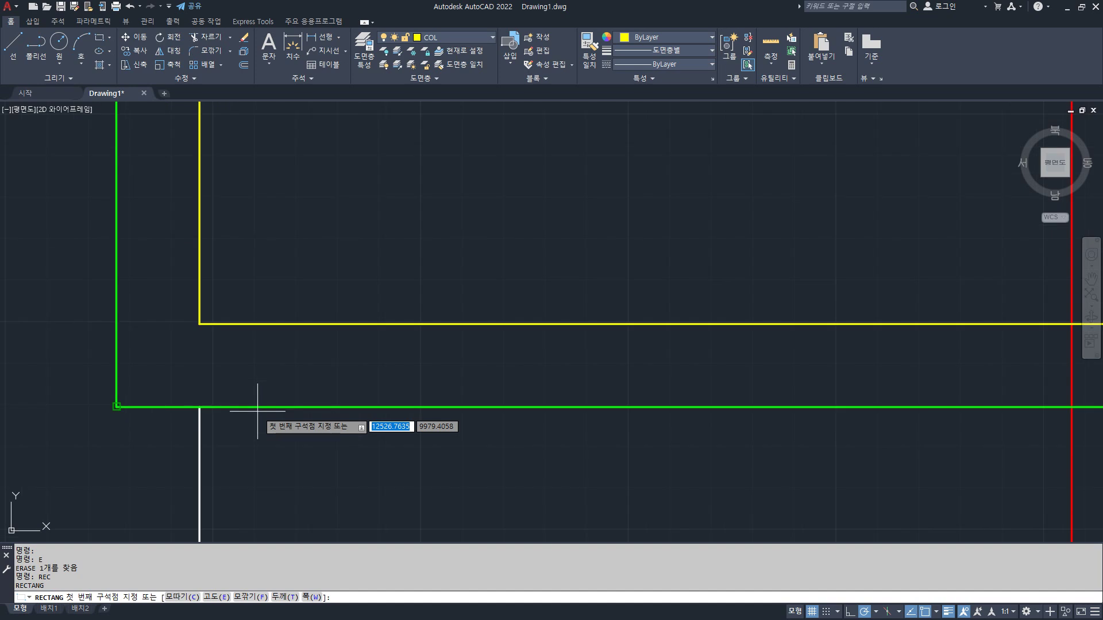
text(nea)
key(Return)
click(251, 407)
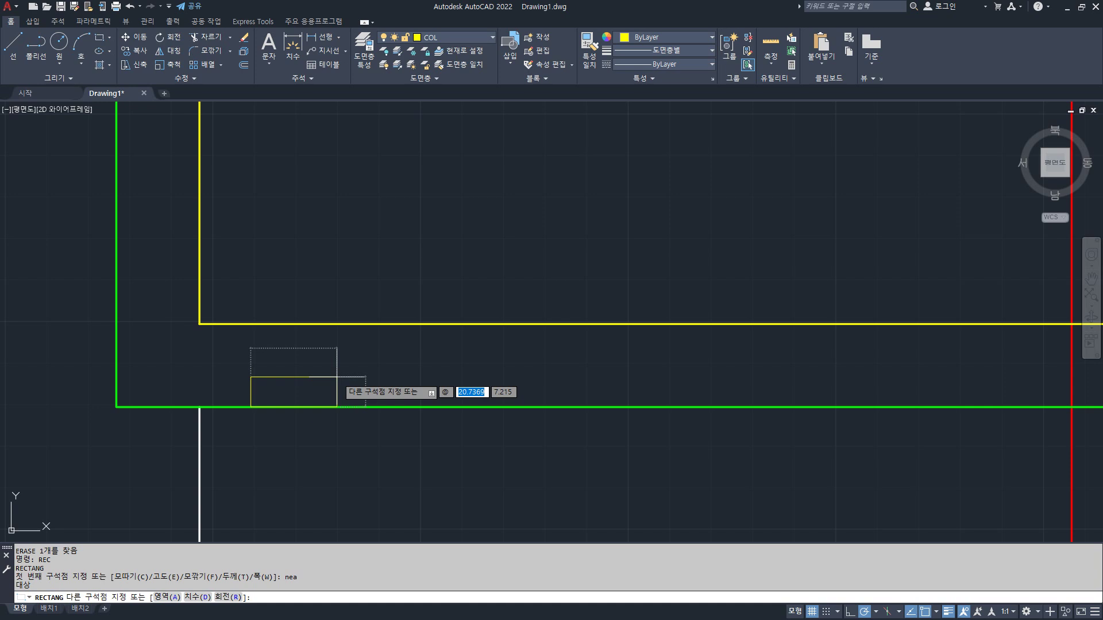
text(20)
key(Tab)
text(15)
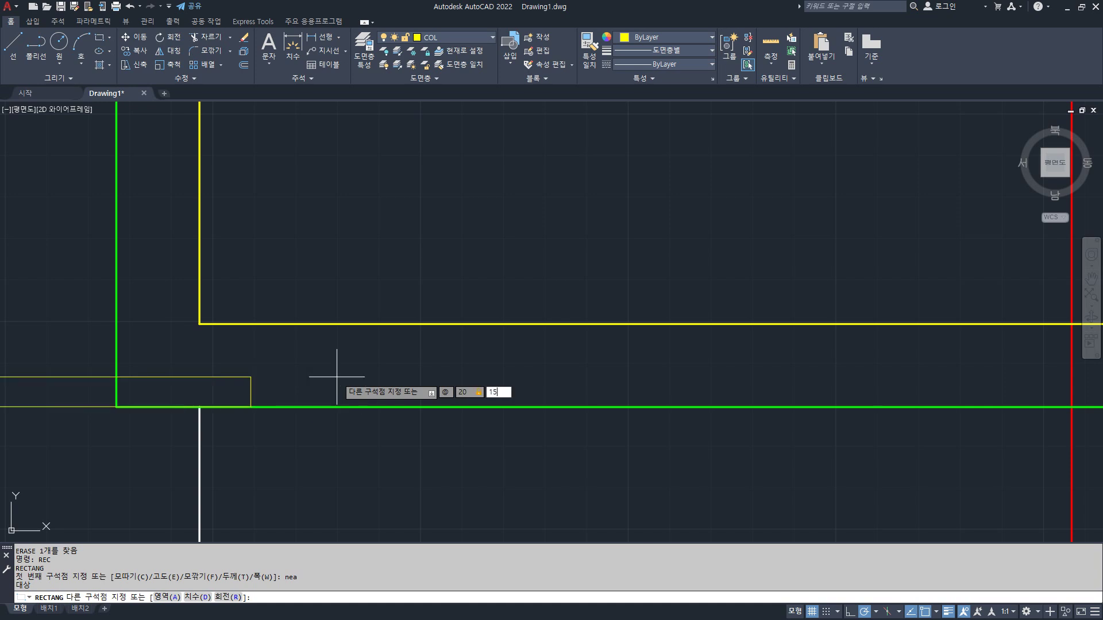
key(Return)
- Trim the rectangle's bottom edge and the finish line beneath it to leave an open drip notch
text(tr)
key(Return)
click(295, 376)
click(264, 422)
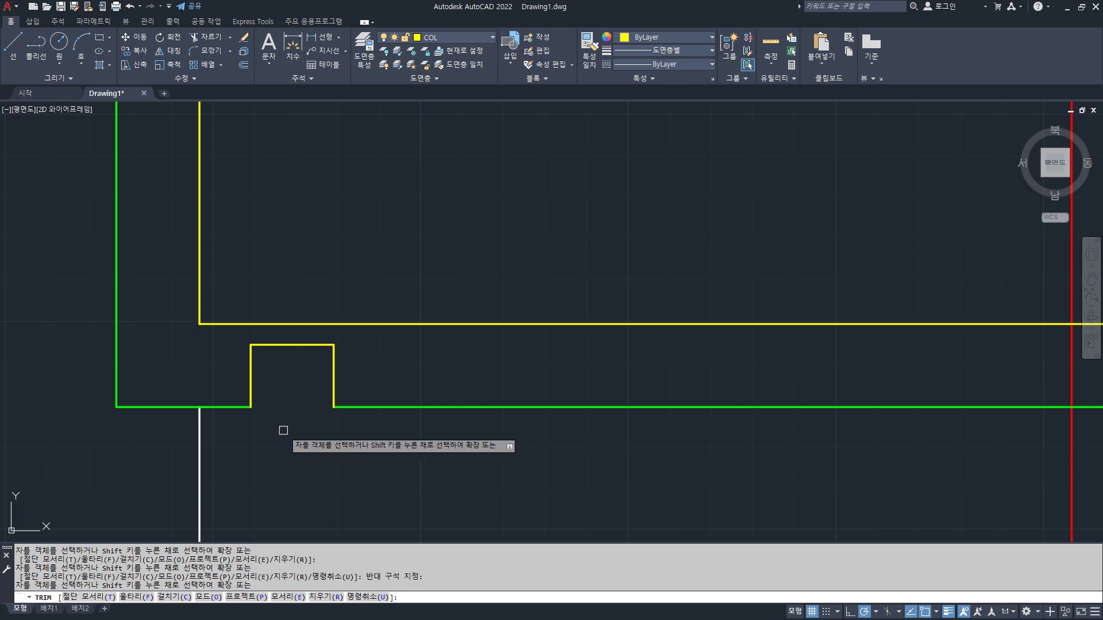
key(Return)
- Match the drip notch's properties to the green horizontal finish line
text(ma)
key(Return)
click(357, 406)
click(363, 386)
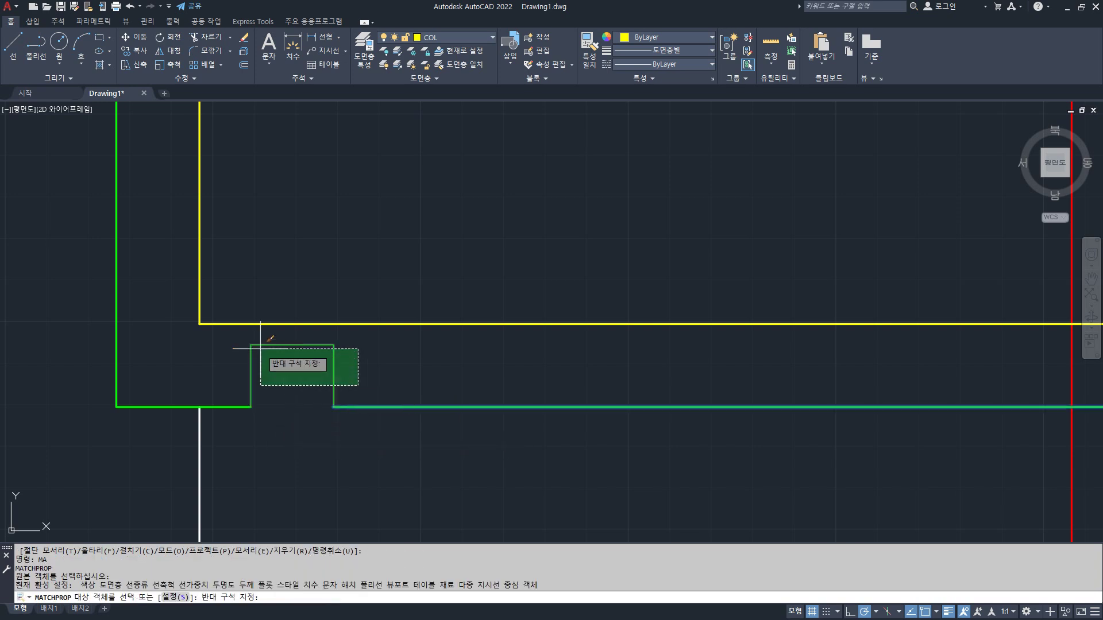
click(235, 333)
- Offset the eave end's bottom line 20 downward and its outer vertical line 20 outward
scroll(289, 460, down, 2)
scroll(289, 460, down, 4)
middle_drag(345, 467, 346, 431)
scroll(344, 425, down, 2)
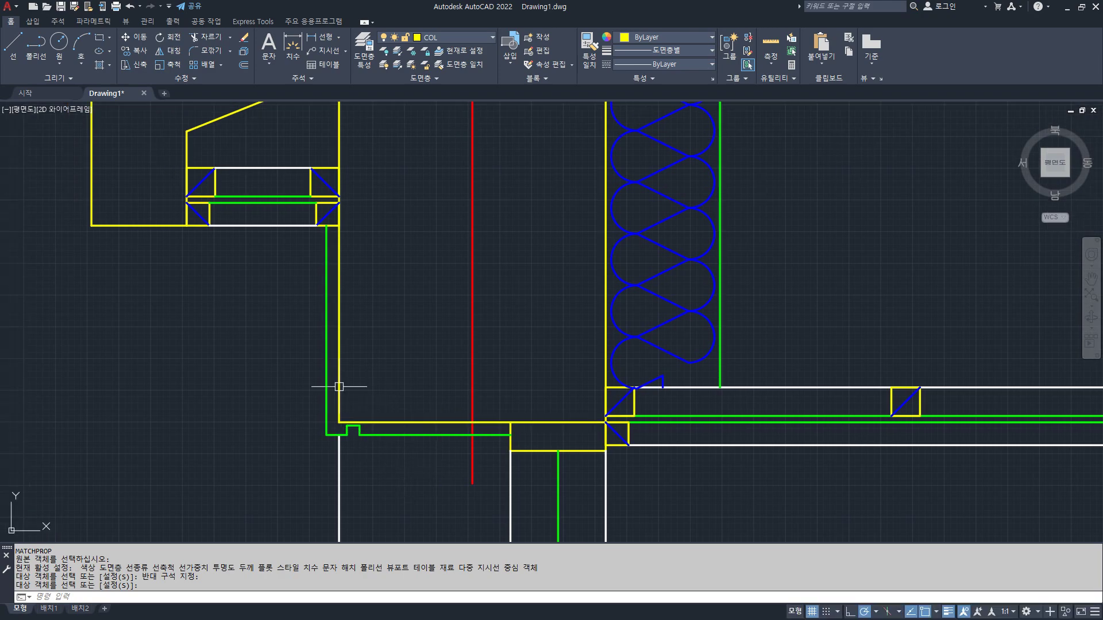
mouse_move(130, 267)
middle_down()
mouse_move(184, 349)
mouse_move(231, 386)
mouse_move(209, 303)
mouse_move(211, 381)
middle_up()
key(Return)
text(20)
key(Return)
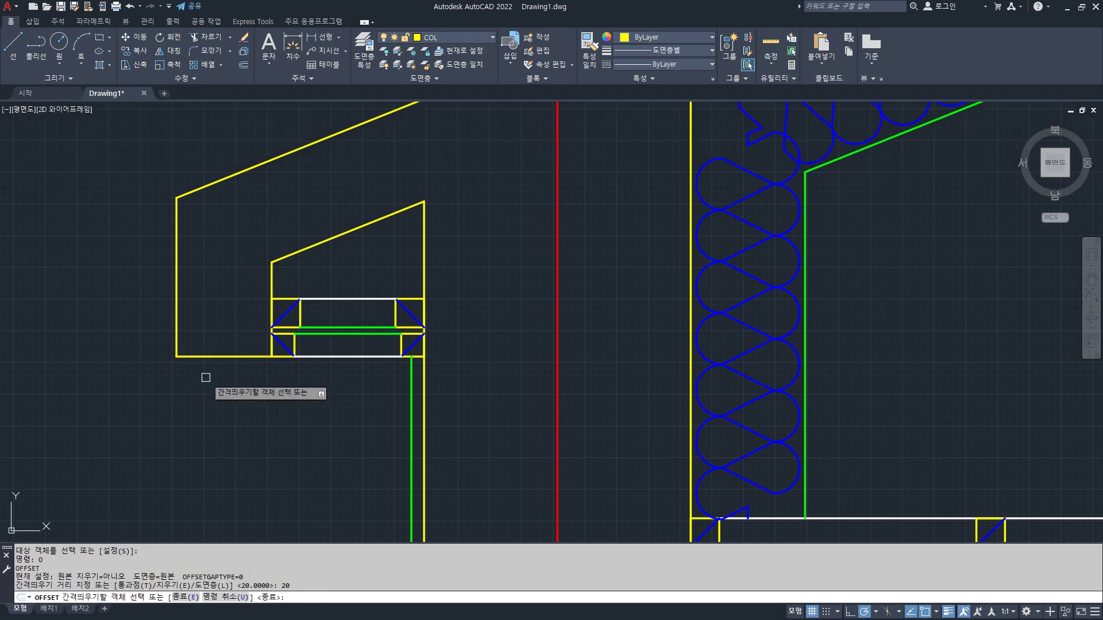
click(210, 357)
click(210, 379)
click(174, 296)
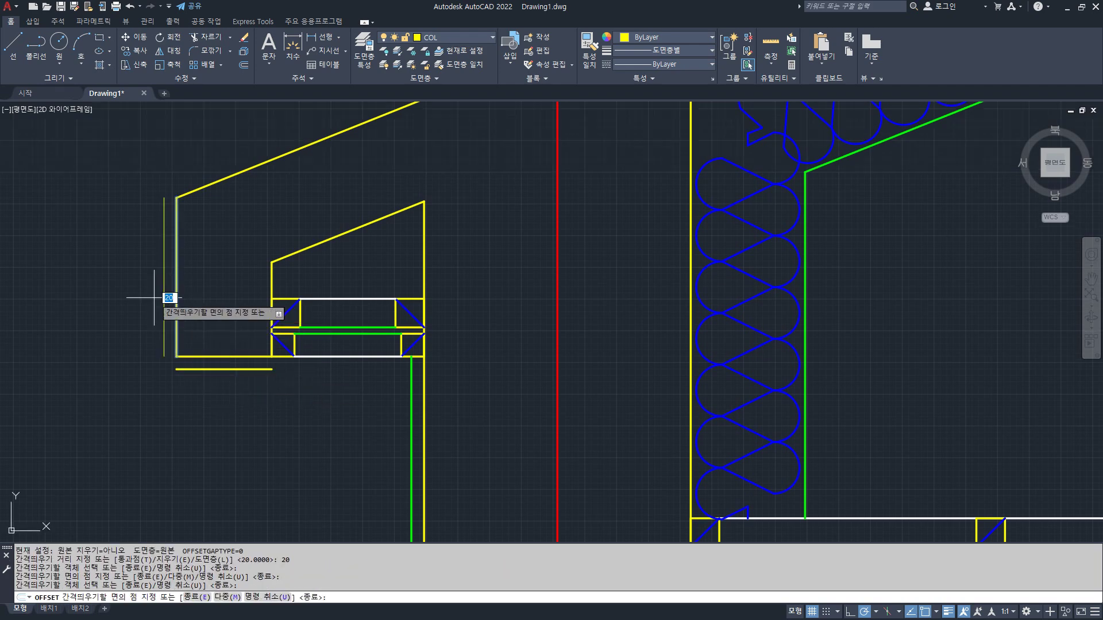
click(154, 296)
key(Return)
- Offset the sloped roof top line upward twice at 15 spacing
key(Return)
text(15)
key(Return)
click(207, 186)
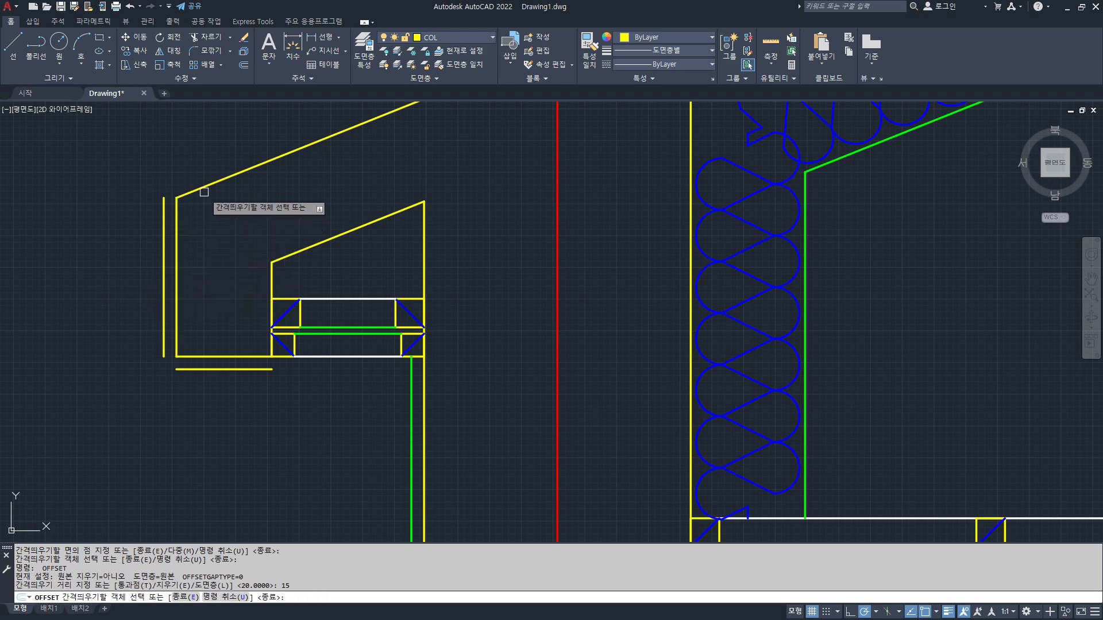
click(185, 168)
click(190, 183)
click(163, 152)
key(Return)
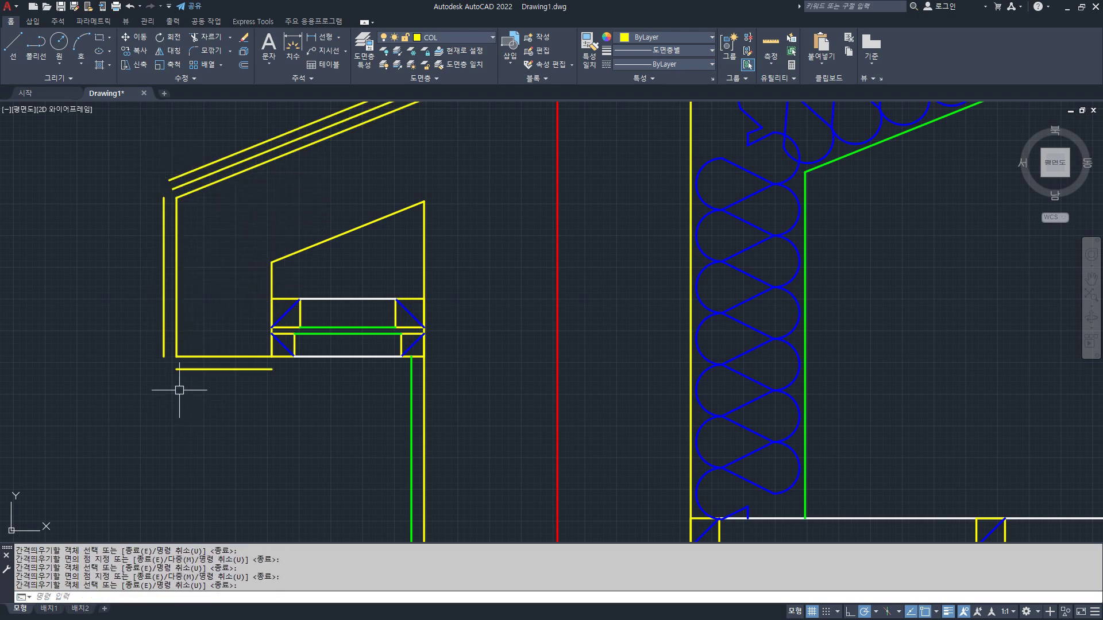
- Fillet the eave's outer offset line into sharp corners with the uppermost sloped line and the bottom offset line
text(f)
key(Return)
click(173, 179)
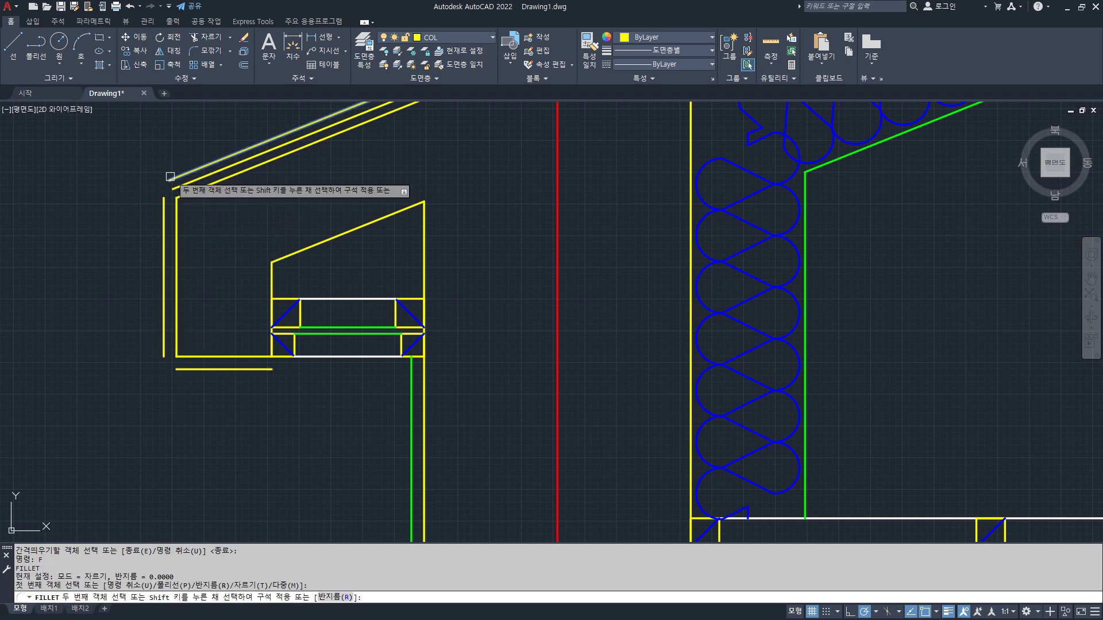
click(163, 227)
key(Return)
click(163, 344)
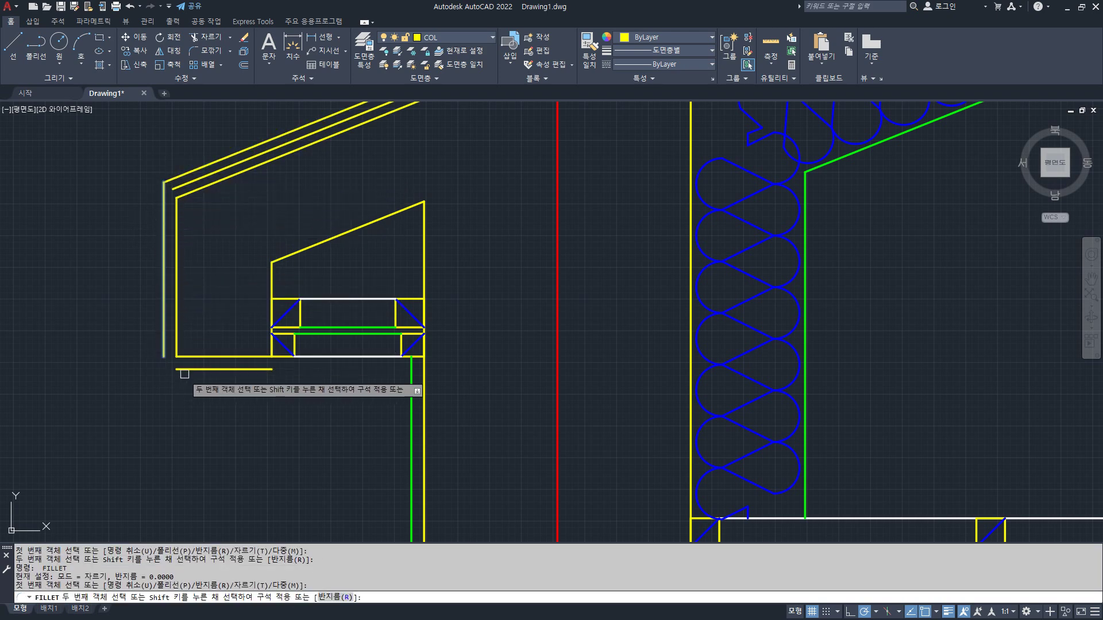
click(195, 370)
- Close the inner end of the eave's bottom finish with a short vertical line up to the concrete's underside
text(l)
key(Return)
click(271, 369)
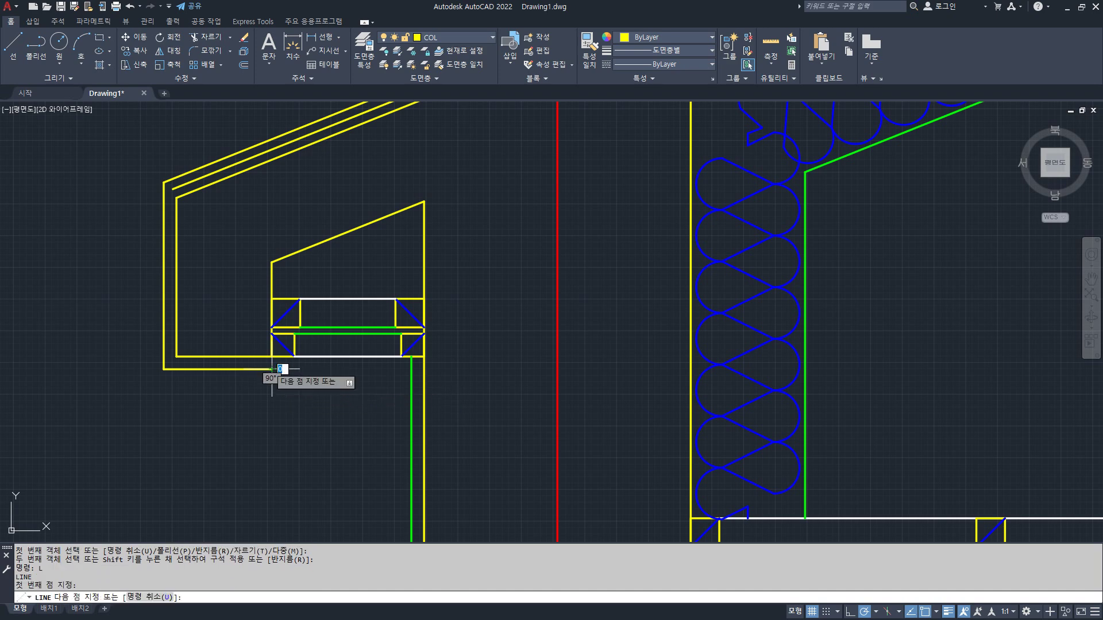
click(272, 356)
key(Return)
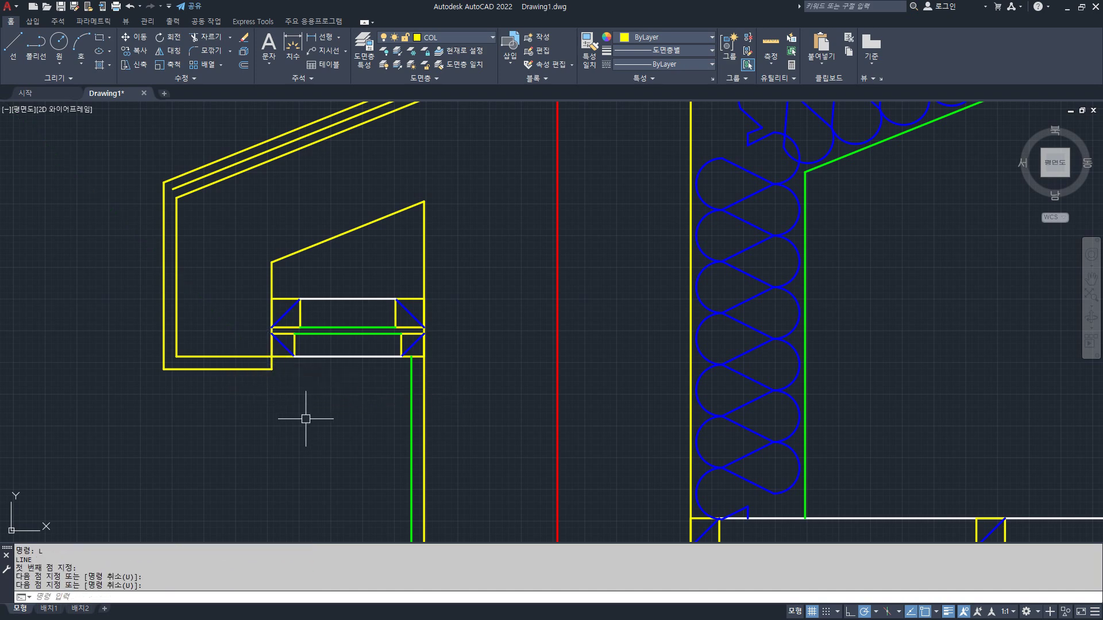
- Match the eave's outer, bottom and end finish lines and both sloped offset lines to the green wall finish line
text(ma)
key(Return)
click(411, 399)
click(309, 386)
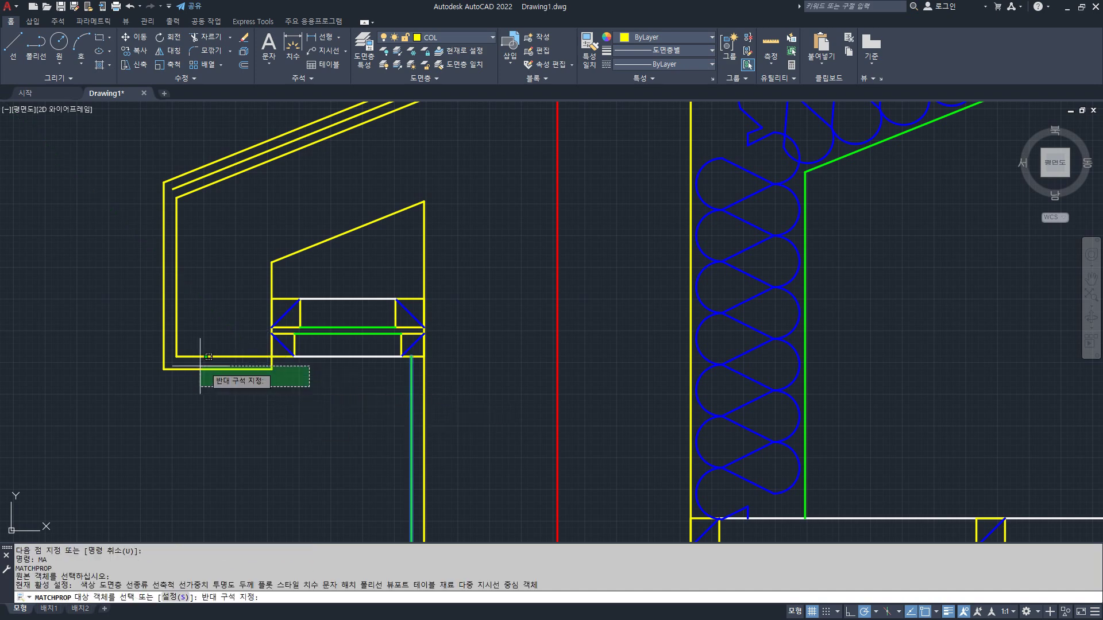
click(162, 366)
click(186, 172)
click(194, 180)
key(Return)
- Set the linetype of the middle sloped roof line to HIDDEN
click(195, 181)
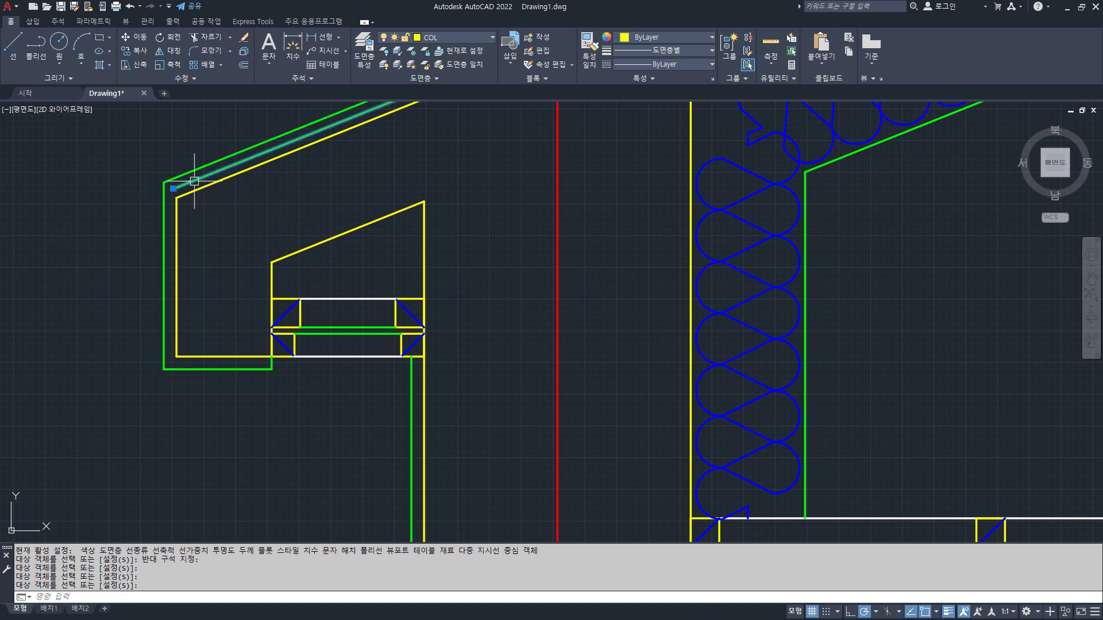
key(Return)
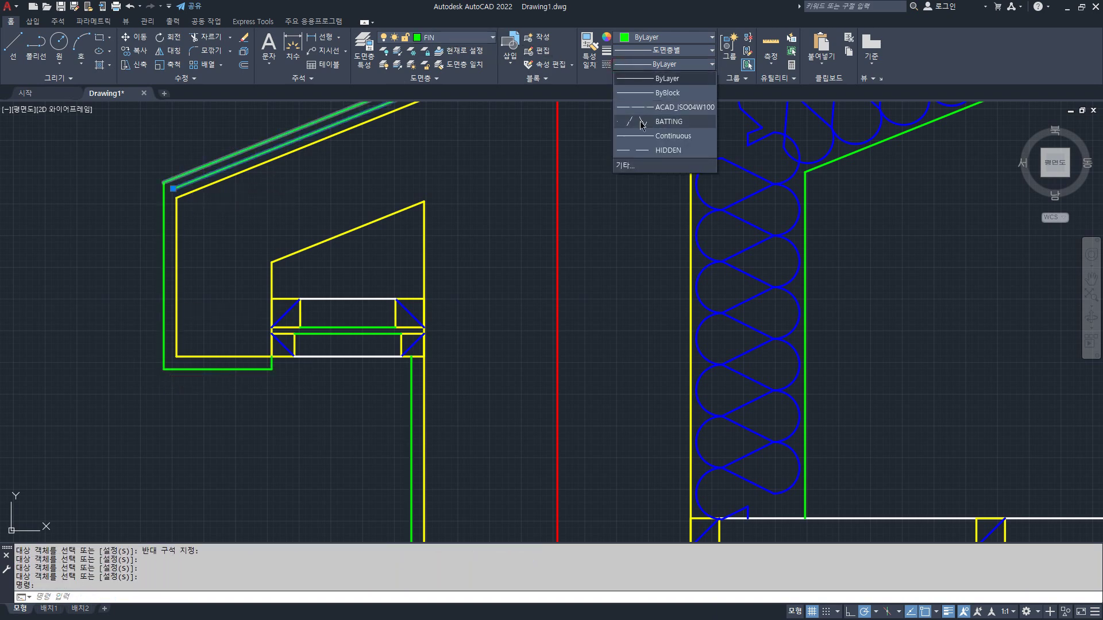
click(660, 149)
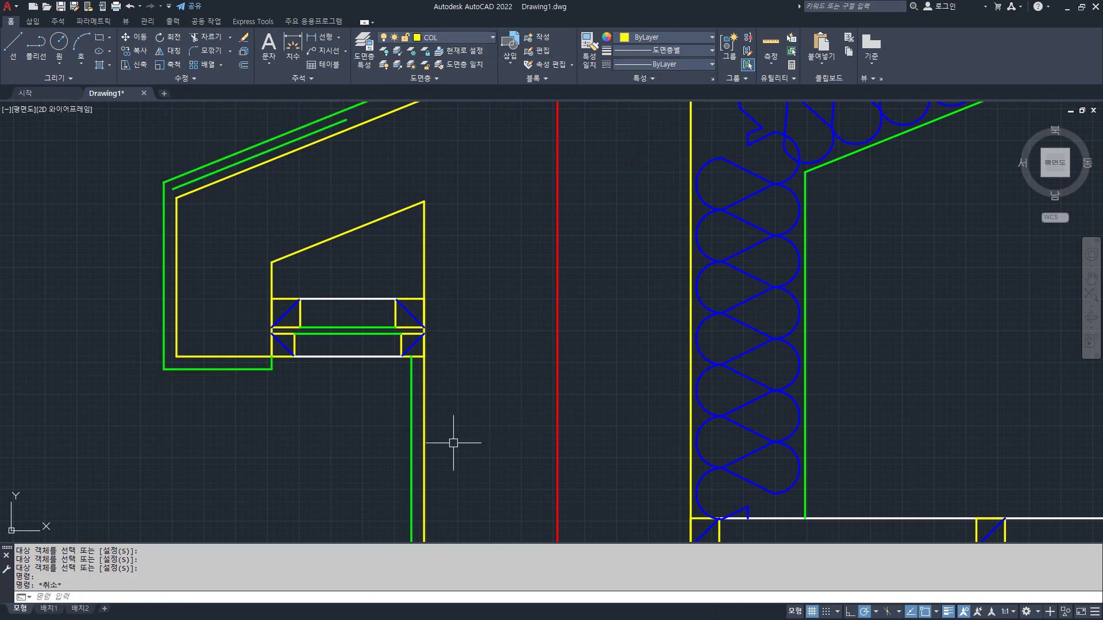
scroll(453, 443, down, 2)
middle_drag(465, 406, 426, 364)
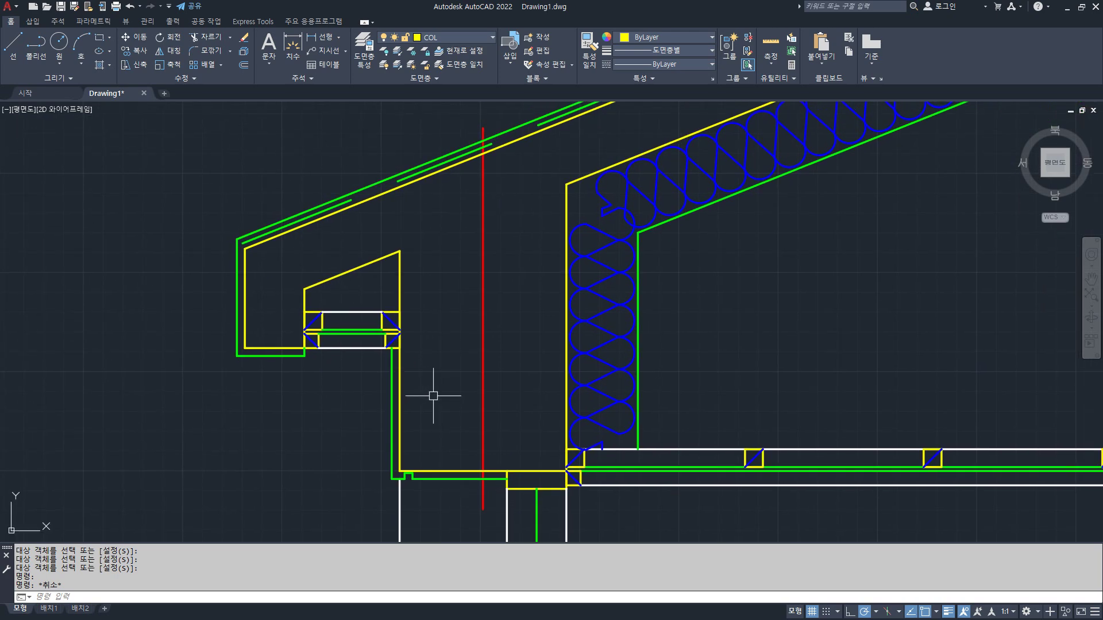
text(z)
key(Return)
key(Return)
mouse_move(448, 367)
mouse_down()
mouse_move(453, 337)
mouse_move(450, 347)
mouse_up()
middle_drag(450, 347, 476, 359)
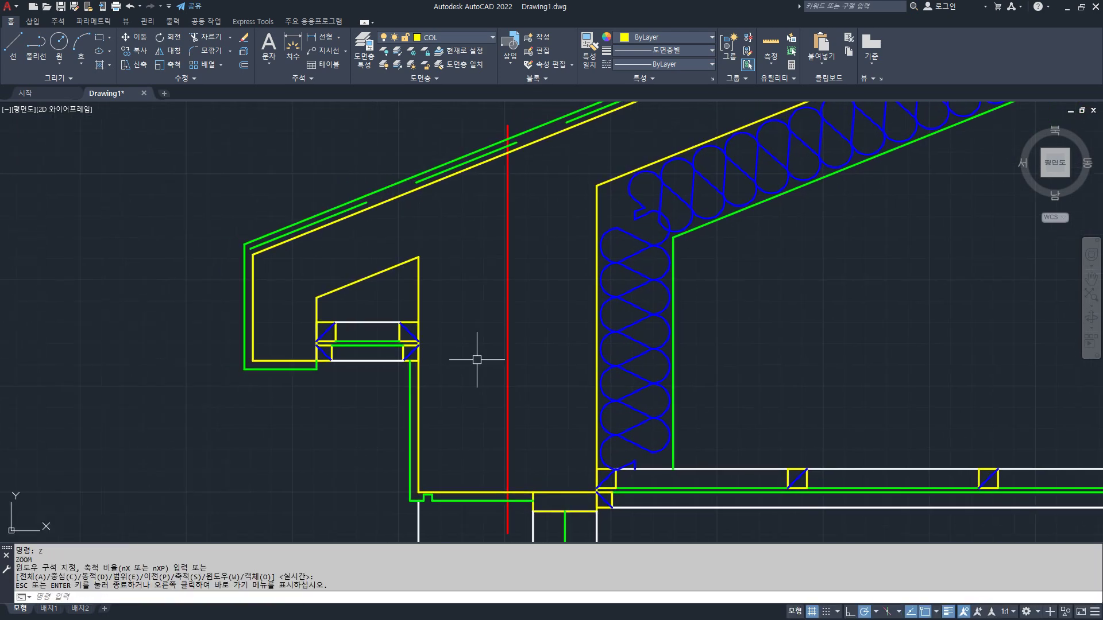